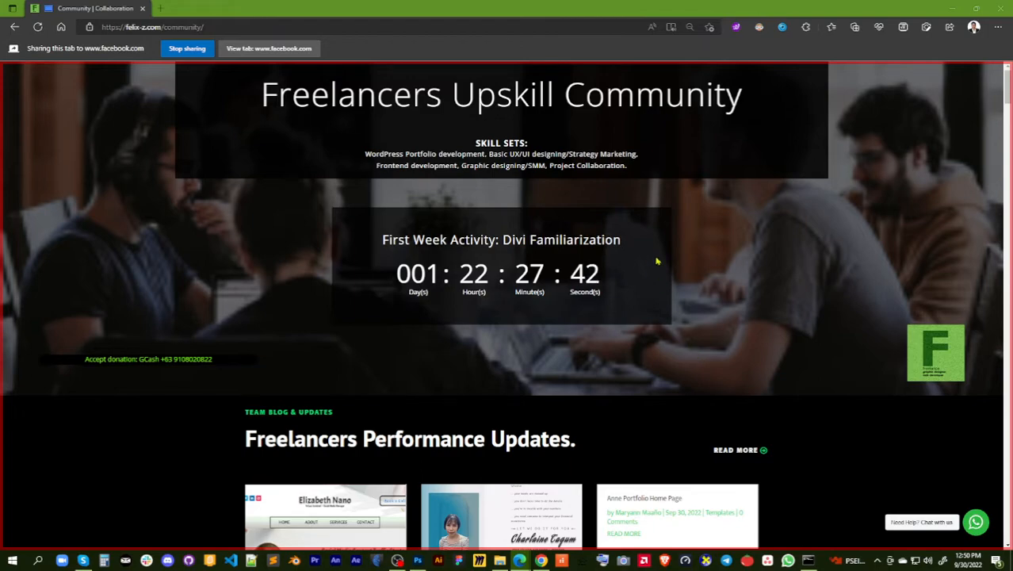
Browse the community page and open the profile of the last member listed above the video tutorials section
scroll(552, 287, "down", 10)
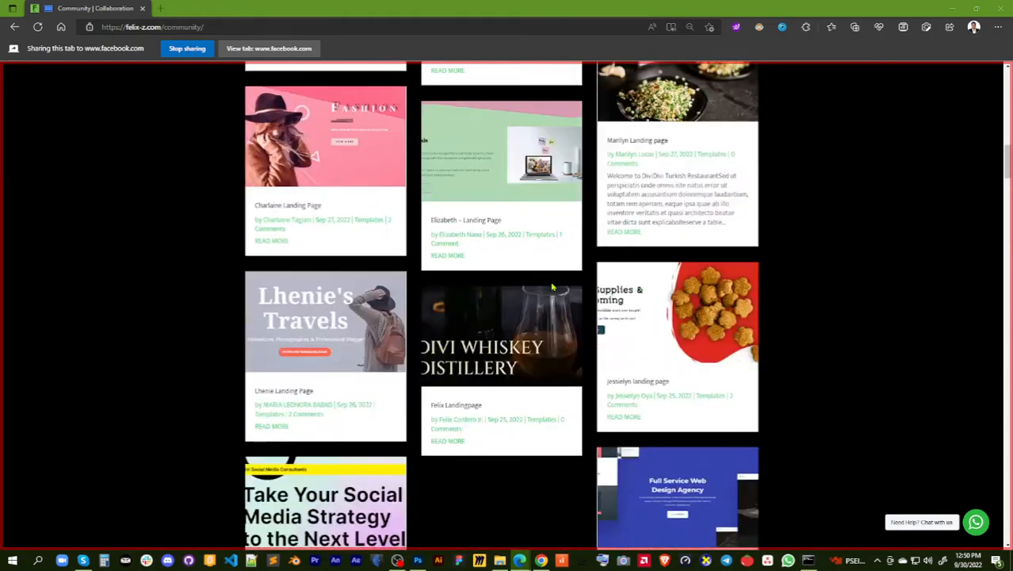
scroll(553, 287, "down", 10)
scroll(553, 287, "up", 7)
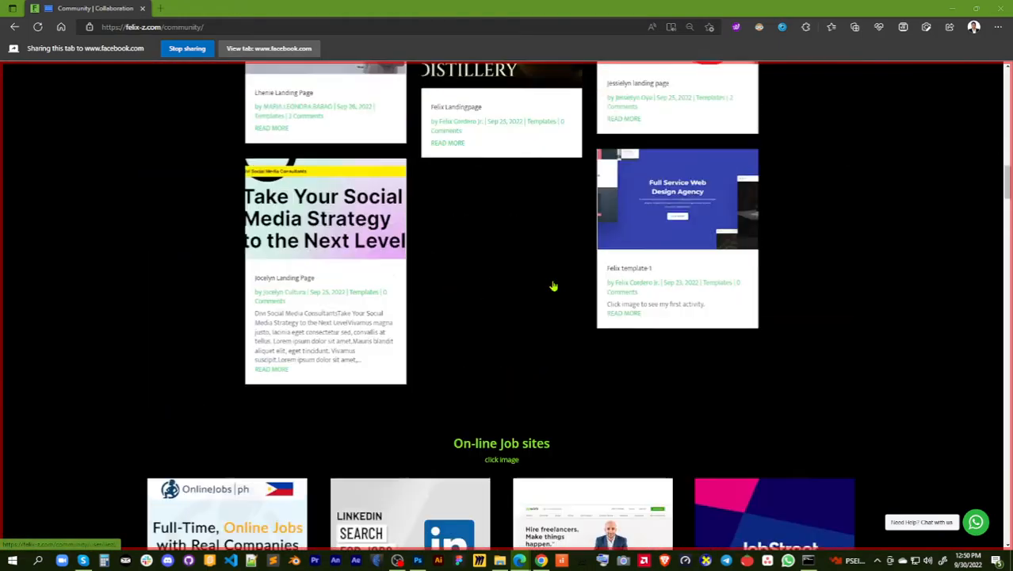
scroll(553, 287, "up", 3)
scroll(552, 287, "down", 12)
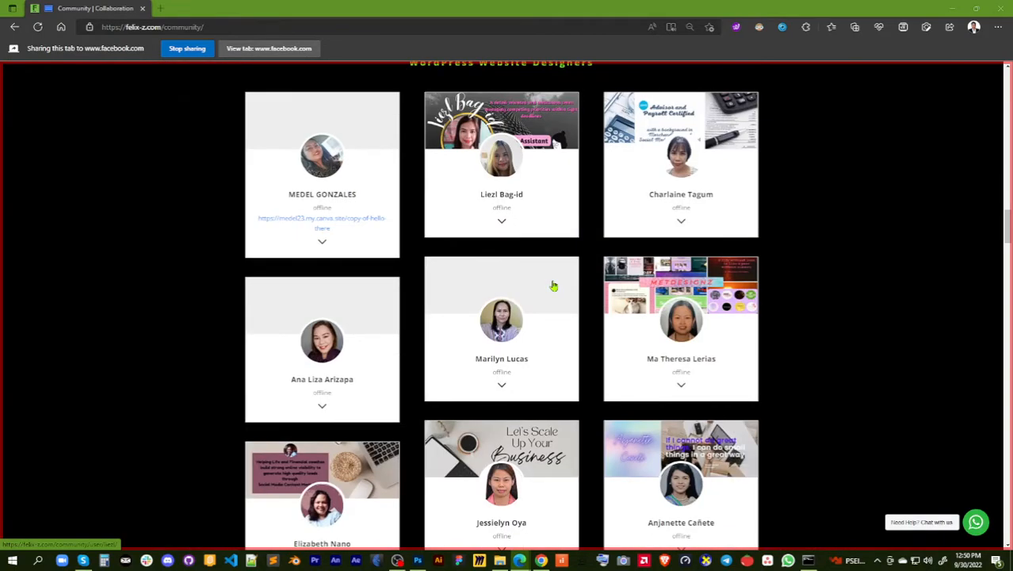
scroll(496, 321, "down", 9)
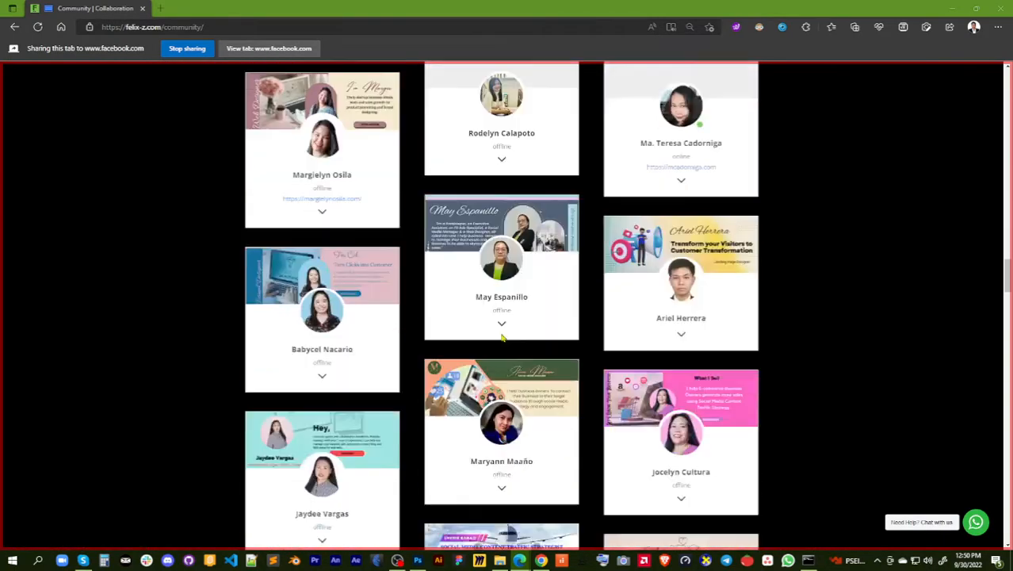
scroll(502, 337, "down", 8)
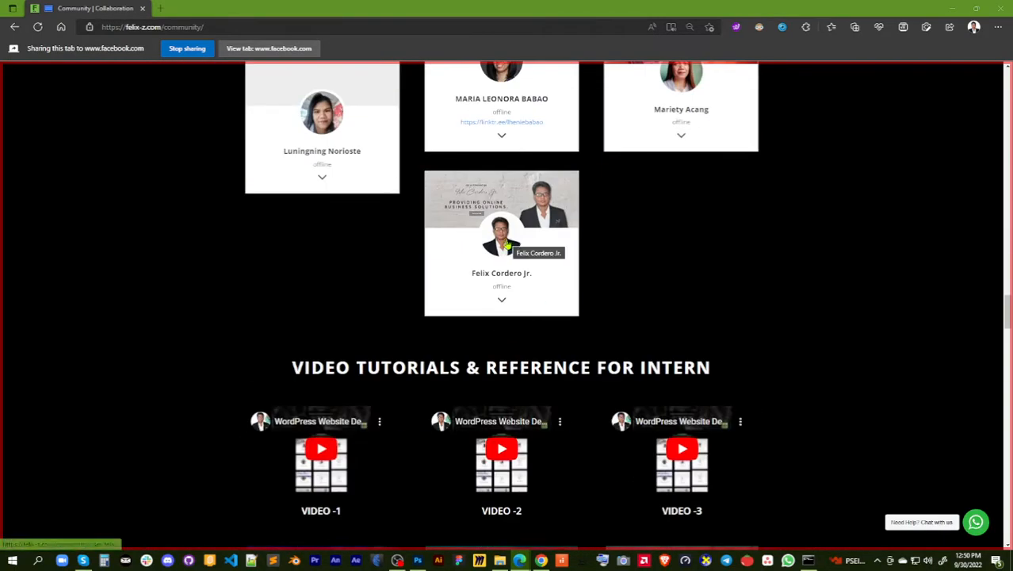
left_click(506, 246)
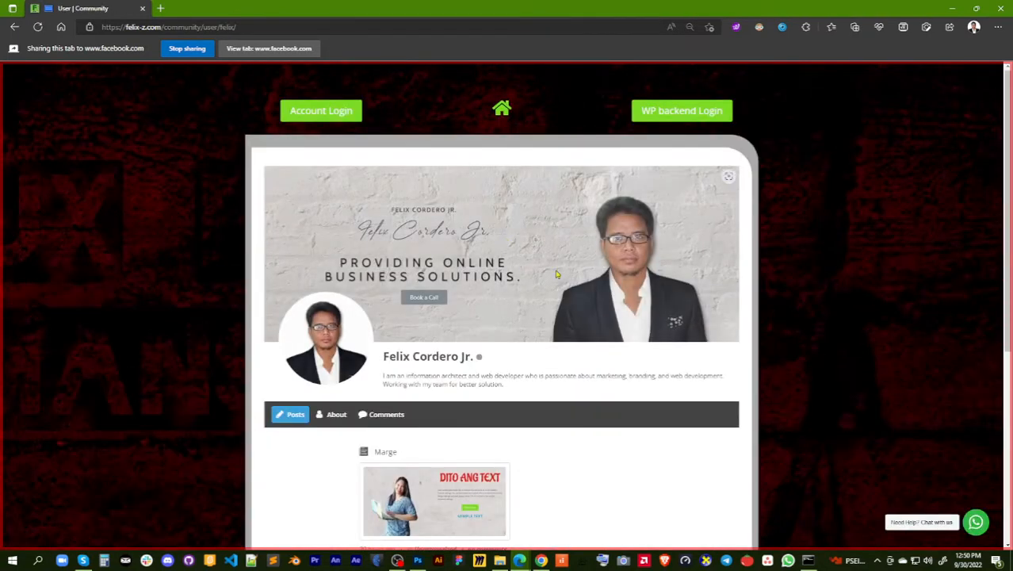
Log in to the community account with the prefilled credentials and look through the posts on the profile
left_click(323, 115)
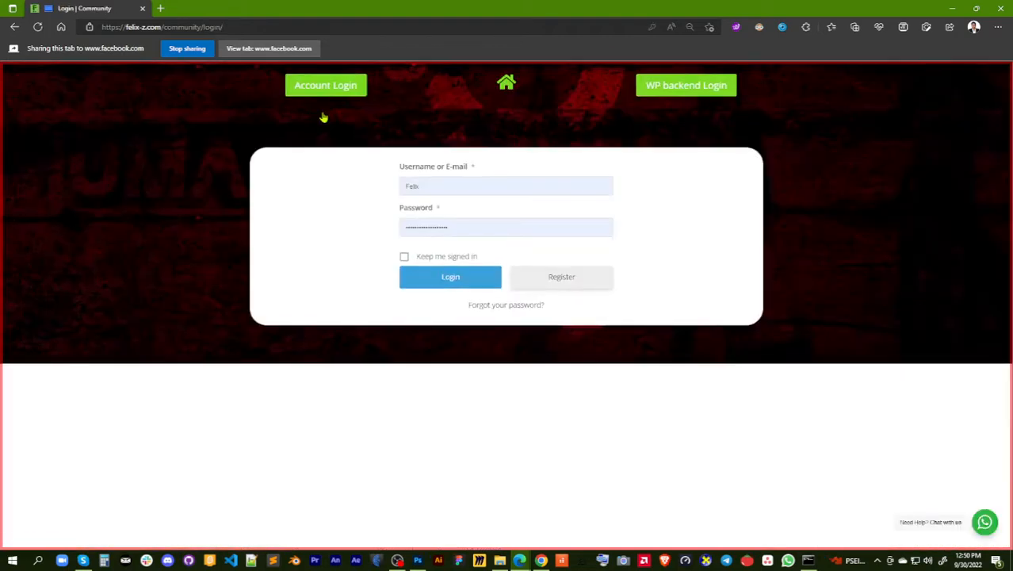
left_click(440, 283)
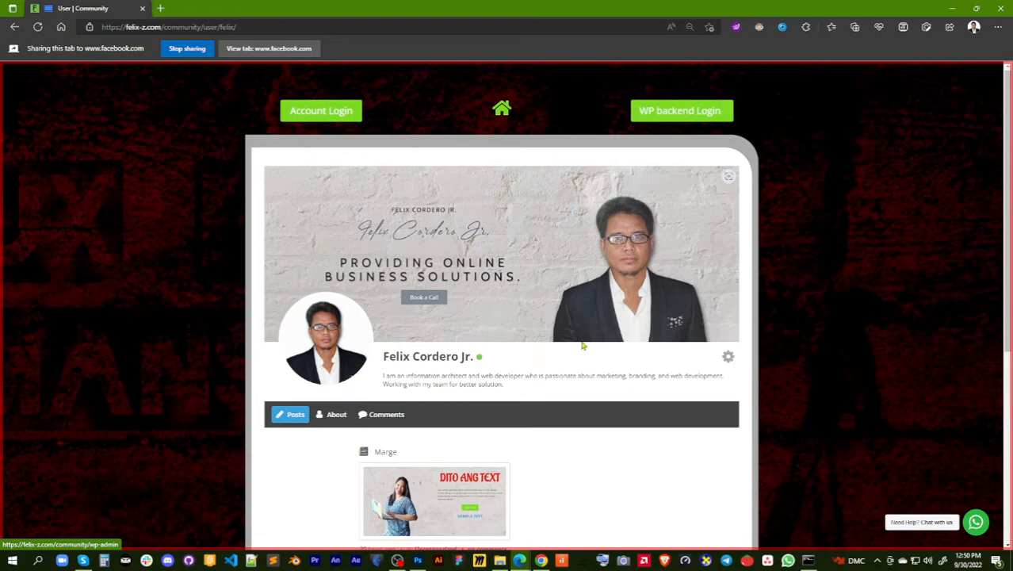
scroll(584, 361, "down", 3)
scroll(614, 412, "down", 3)
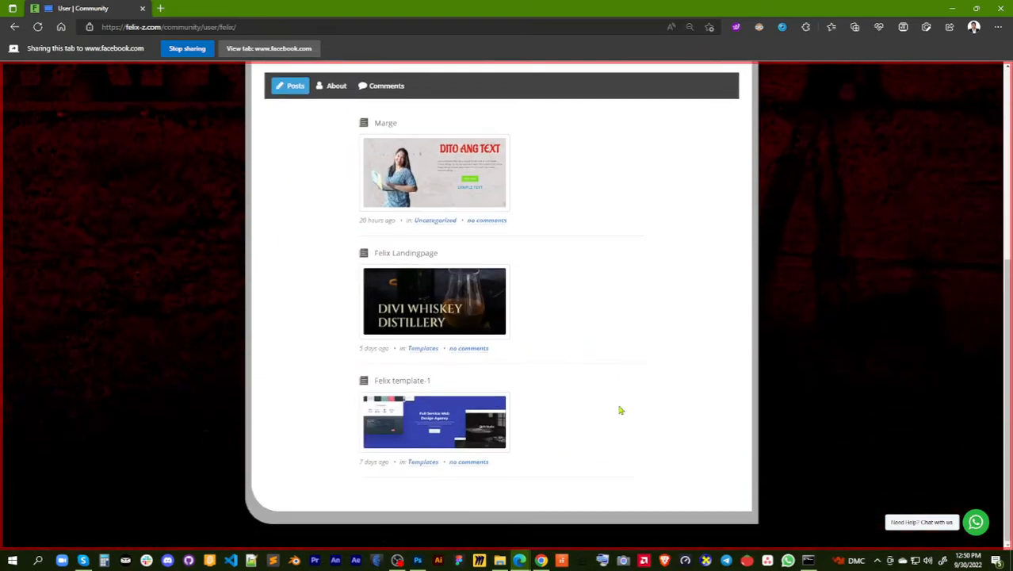
scroll(620, 410, "up", 2)
scroll(621, 410, "up", 3)
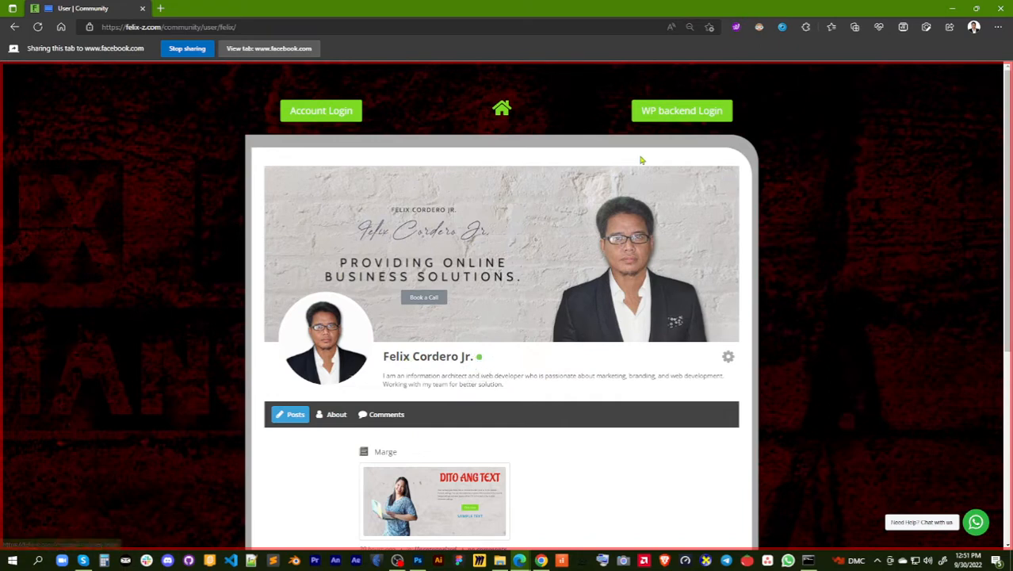
View the WordPress backend dashboard and return to the member profile
left_click(673, 116)
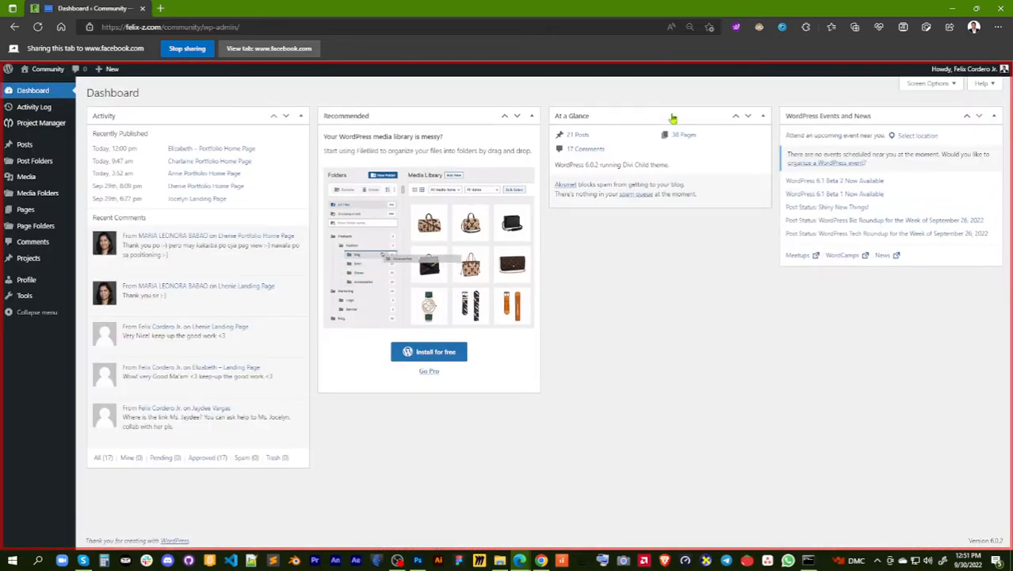
left_click(14, 27)
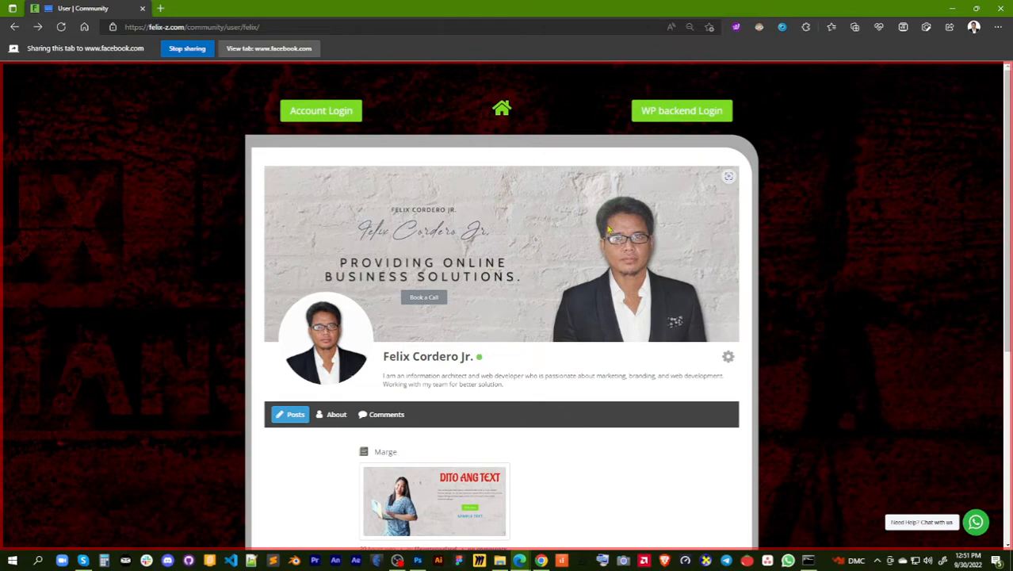
Edit the profile, check the cover photo options without changing the photo, and update the profile
left_click(728, 358)
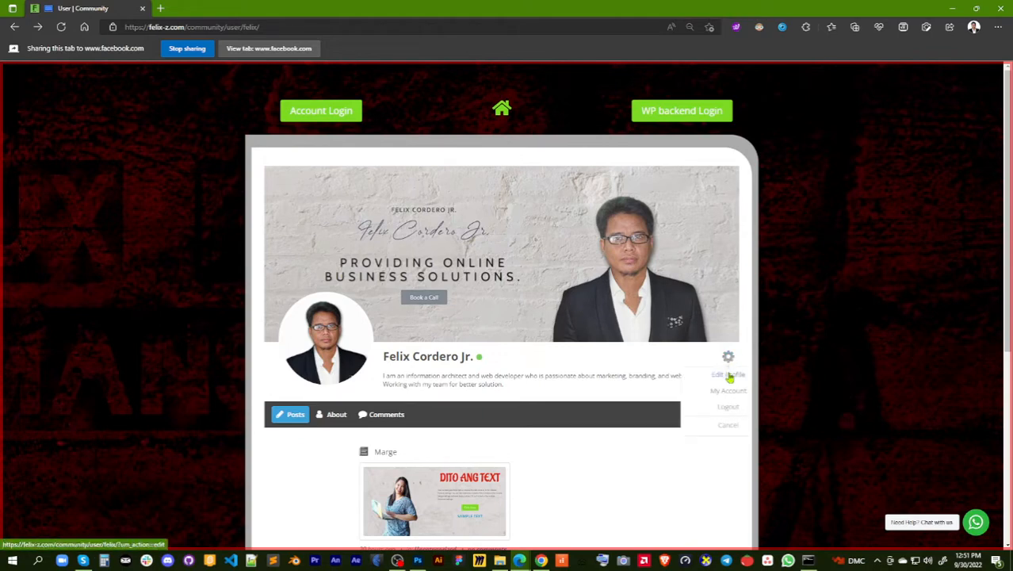
left_click(730, 378)
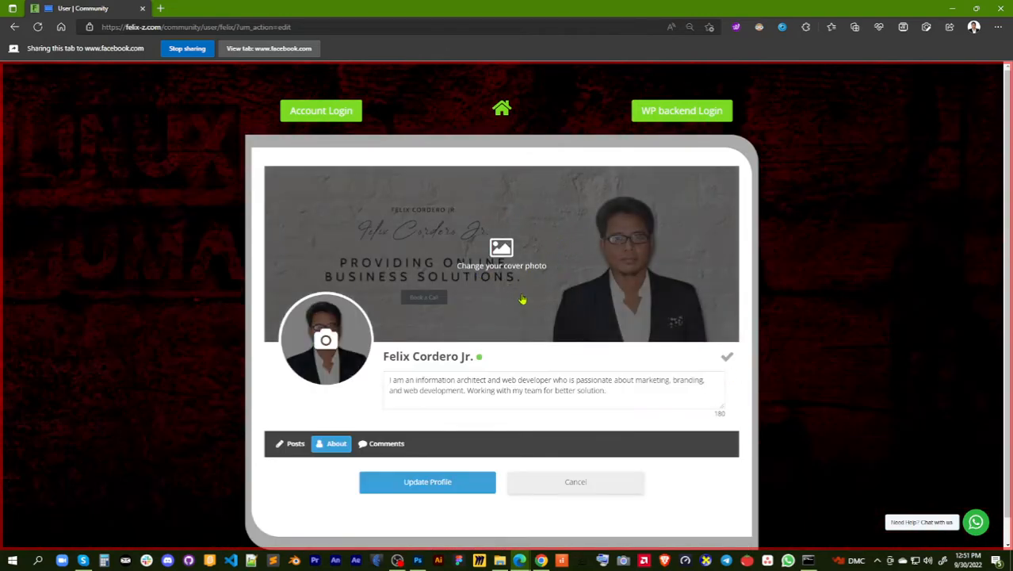
left_click(502, 256)
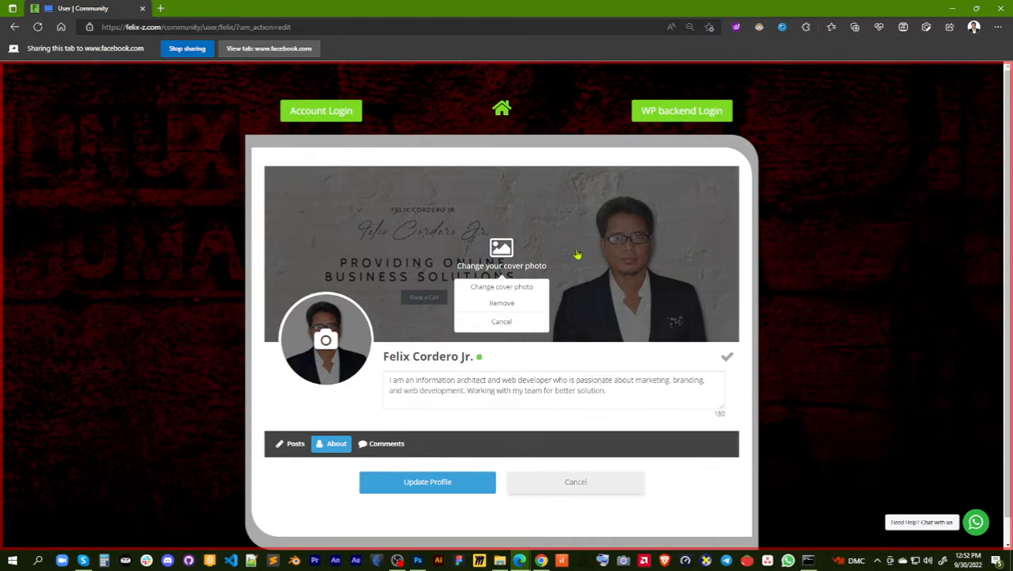
left_click(502, 325)
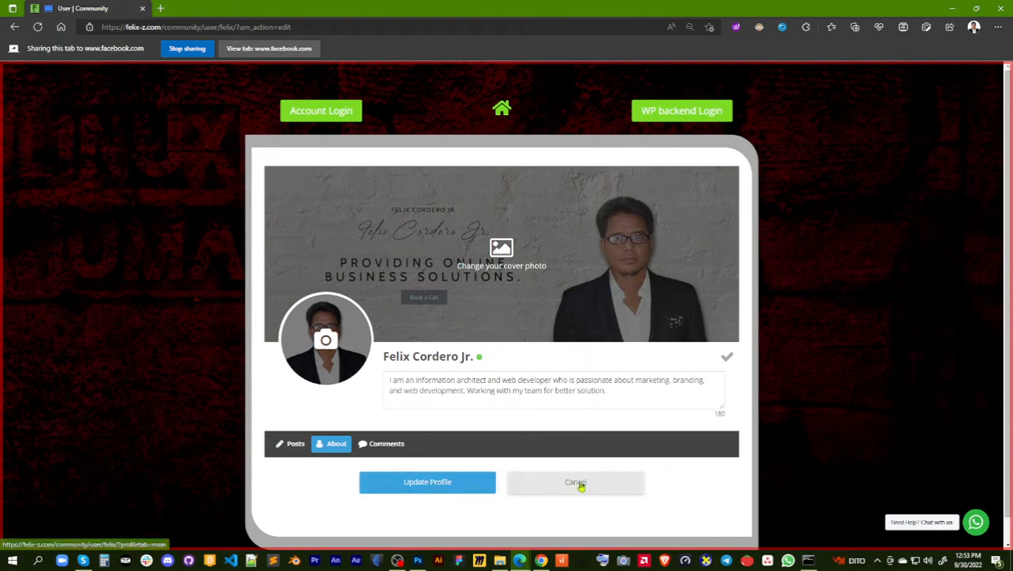
left_click(432, 490)
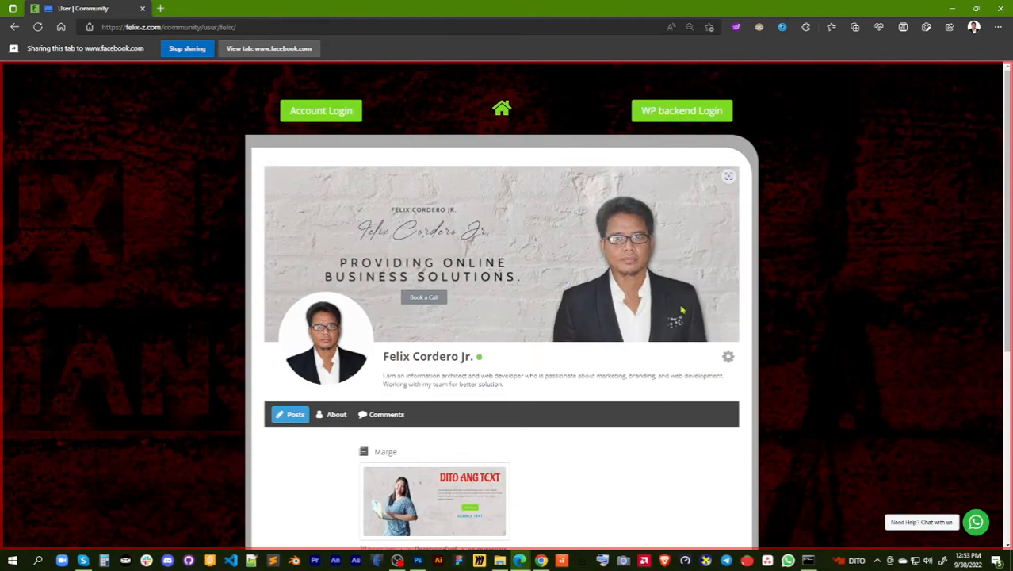
Review the profile's posts, then open the Page Folders section in the WordPress backend
scroll(574, 367, "down", 5)
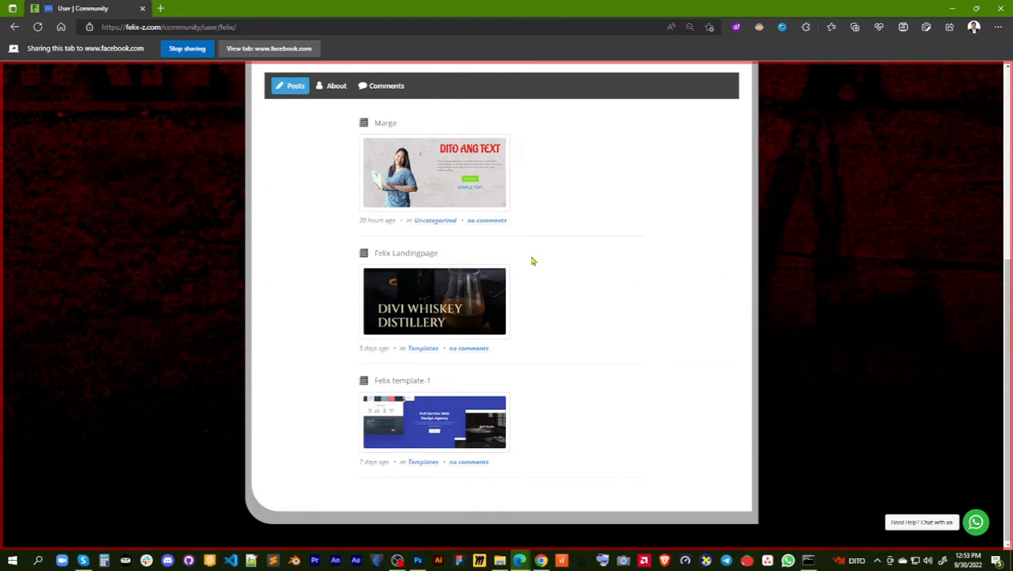
scroll(554, 245, "up", 2)
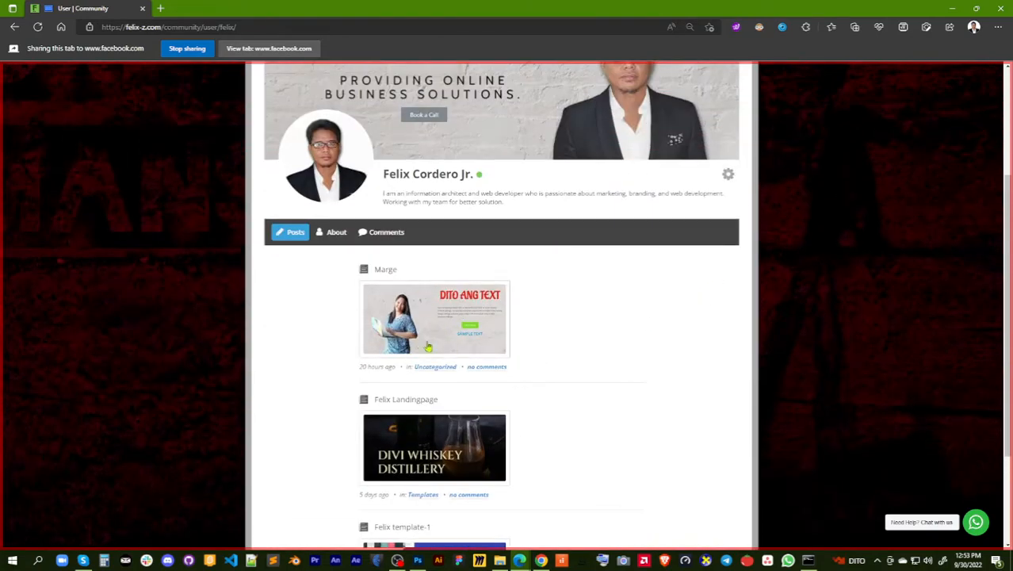
scroll(570, 328, "up", 3)
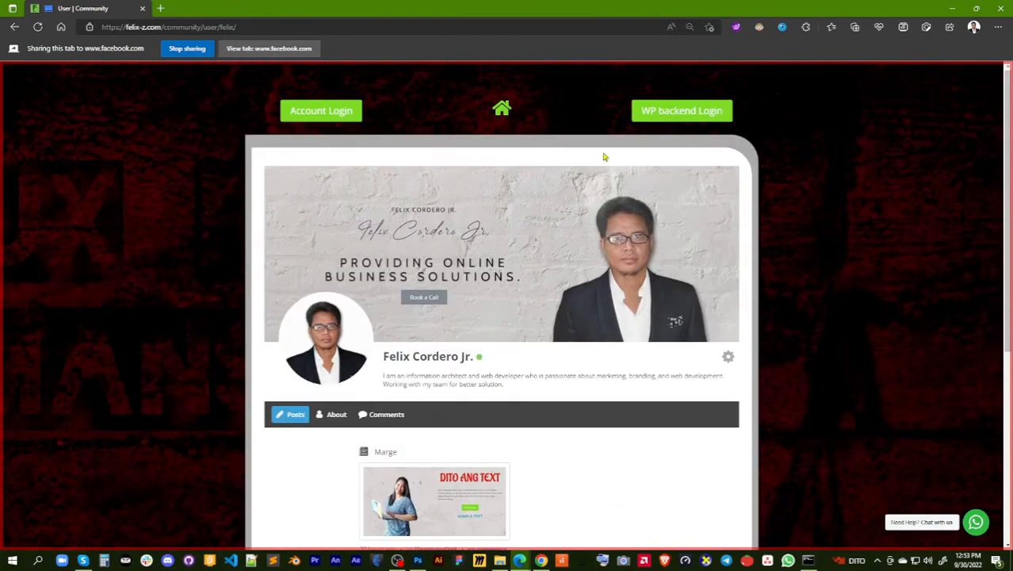
left_click(678, 114)
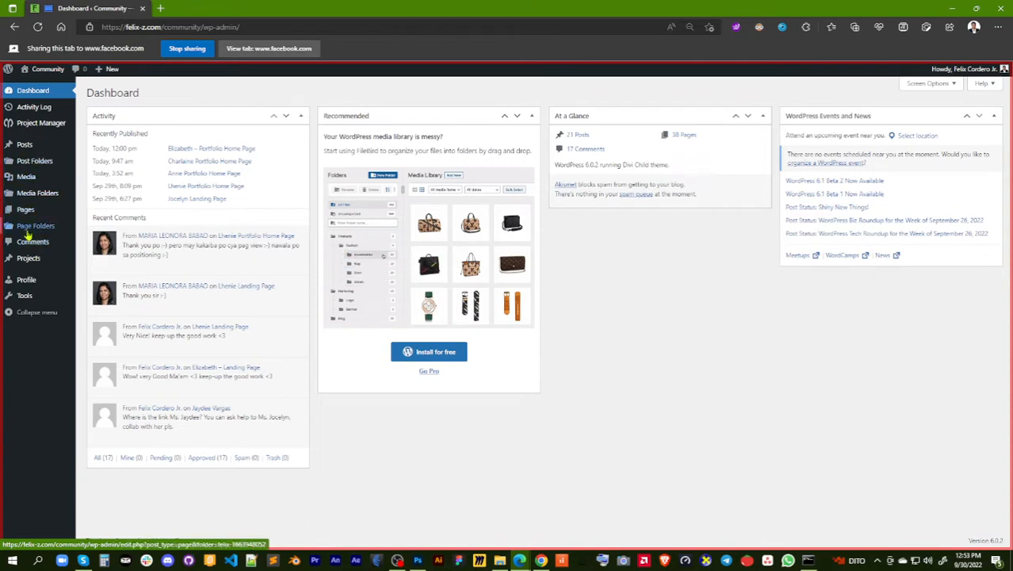
mouse_move(28, 232)
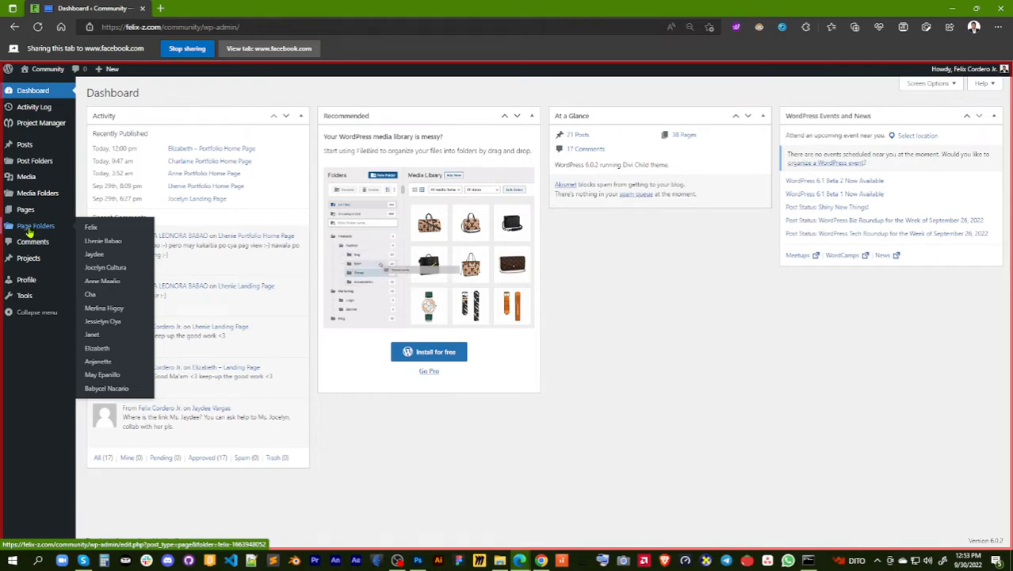
left_click(28, 231)
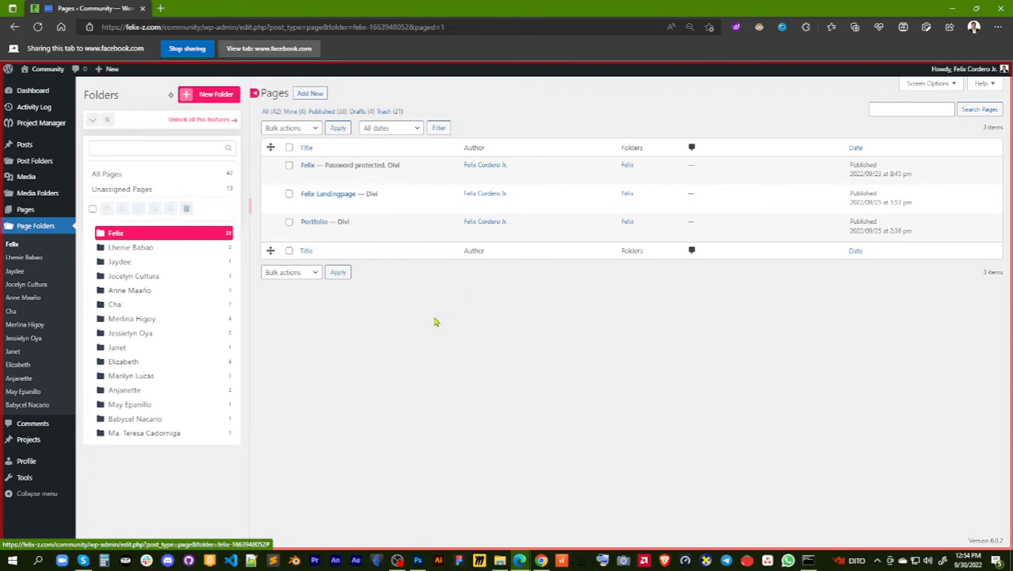
Create a new page titled "Demo" and publish it
left_click(314, 97)
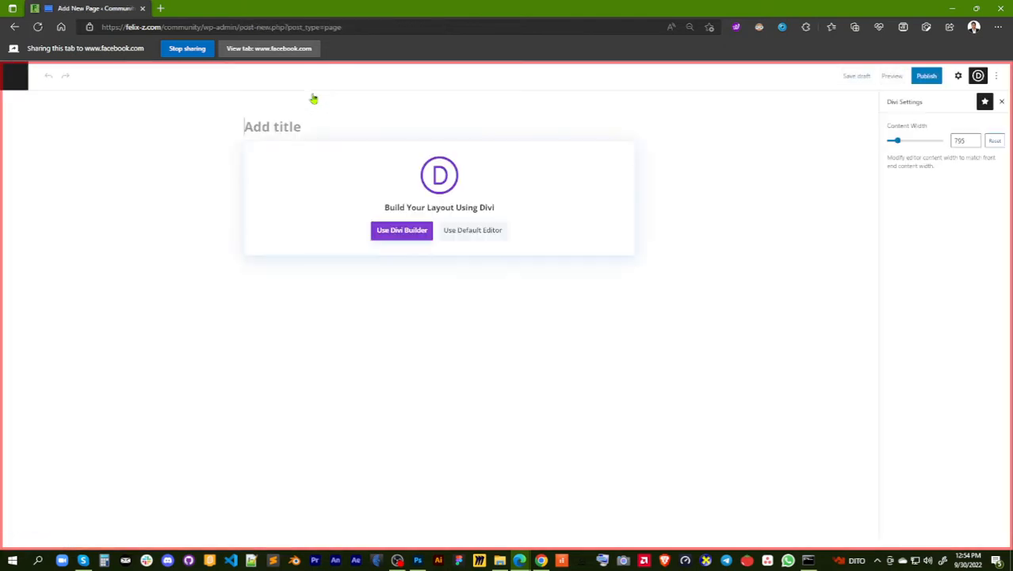
left_click(266, 127)
type("Demo")
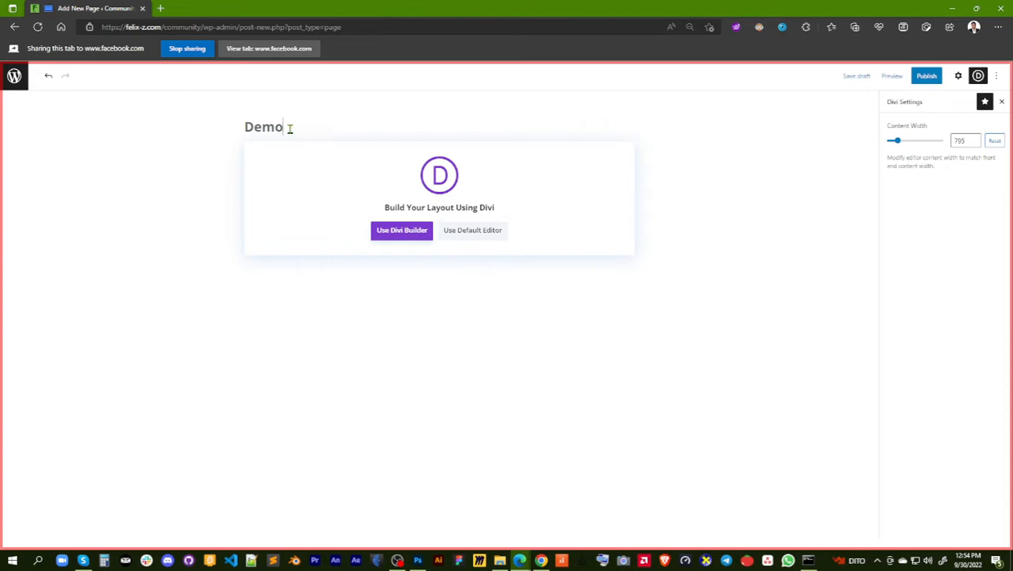
left_click(927, 76)
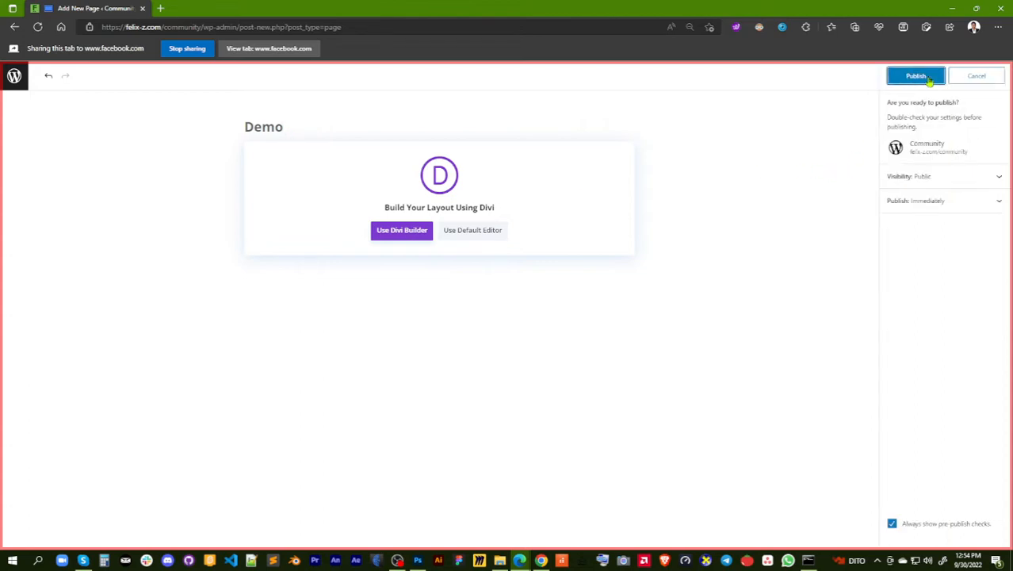
left_click(918, 78)
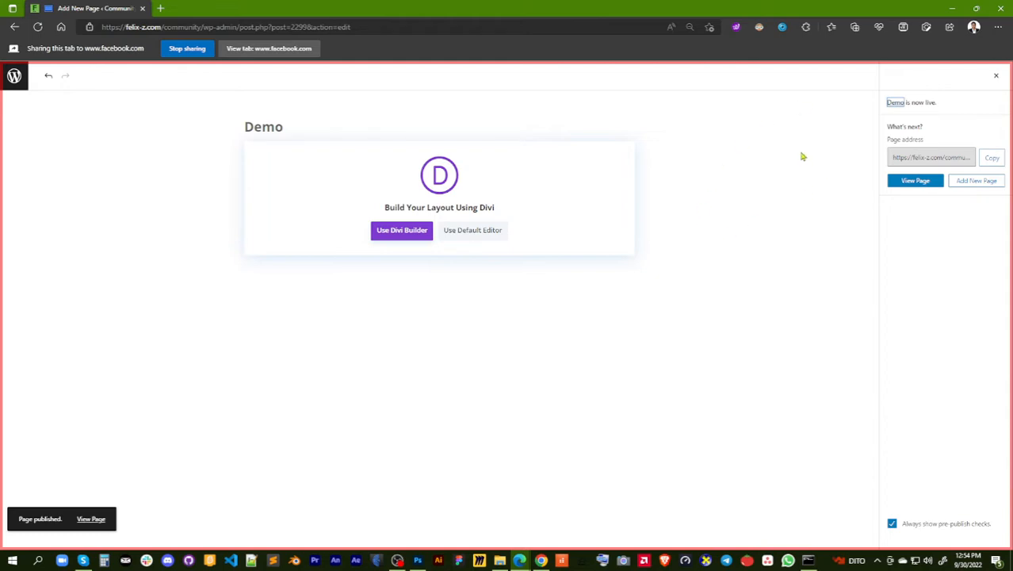
Undo the last title edit and leave the page editor without saving that change
left_click(48, 78)
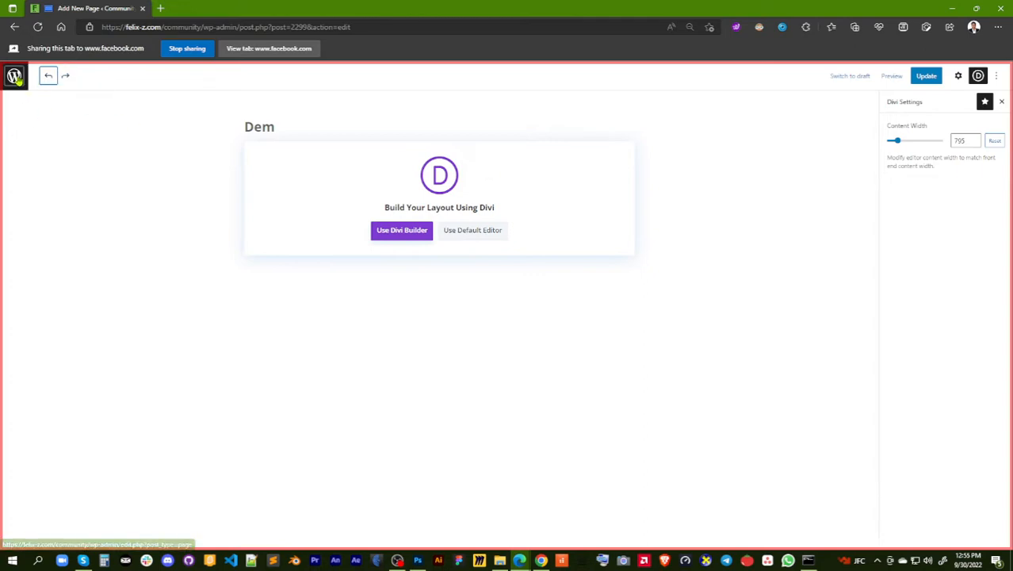
left_click(15, 76)
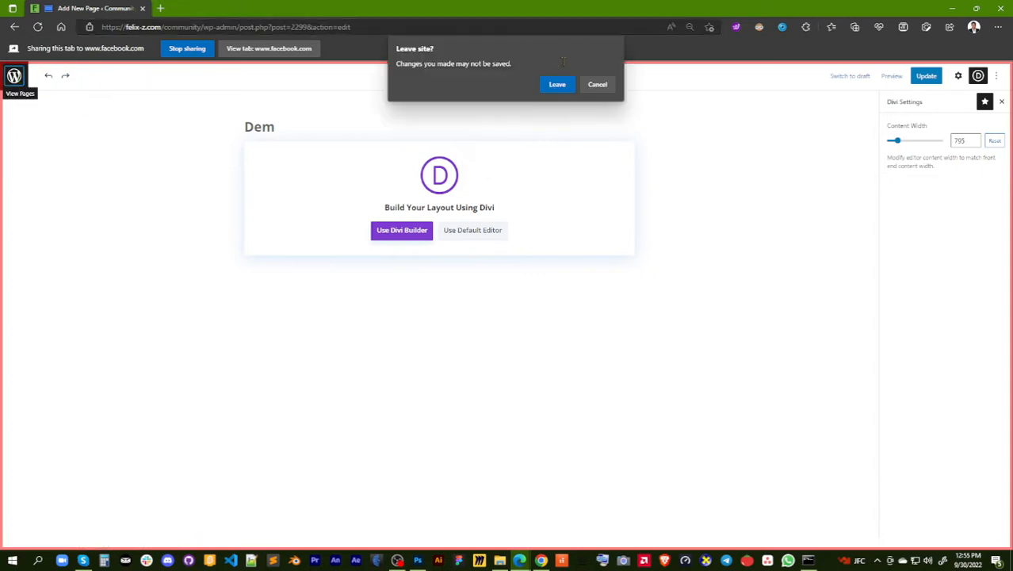
left_click(558, 86)
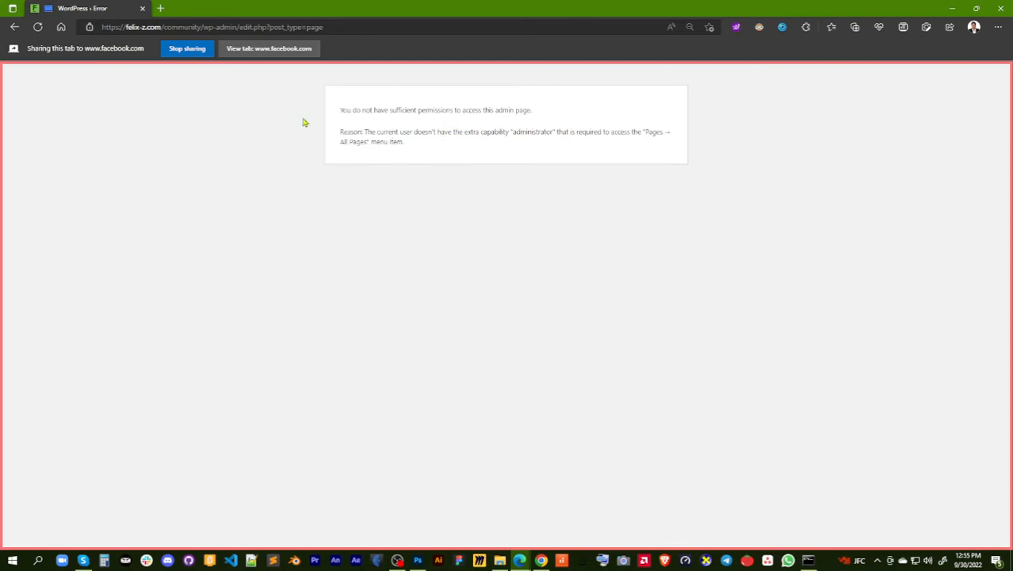
Return to the WordPress dashboard by shortening the page address so it ends at /community/wp-admin/
left_click(332, 29)
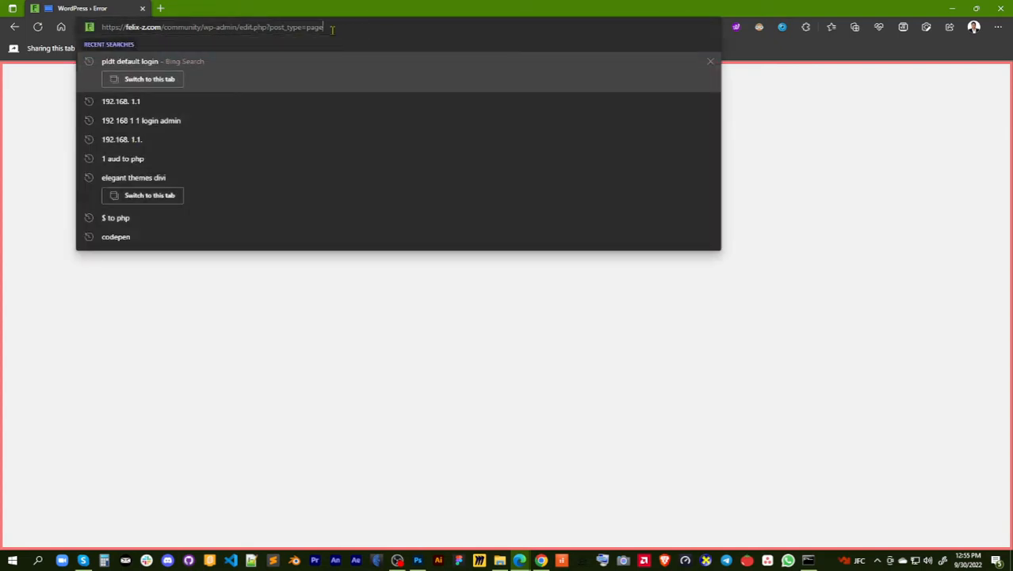
left_click_drag(333, 29, 240, 30)
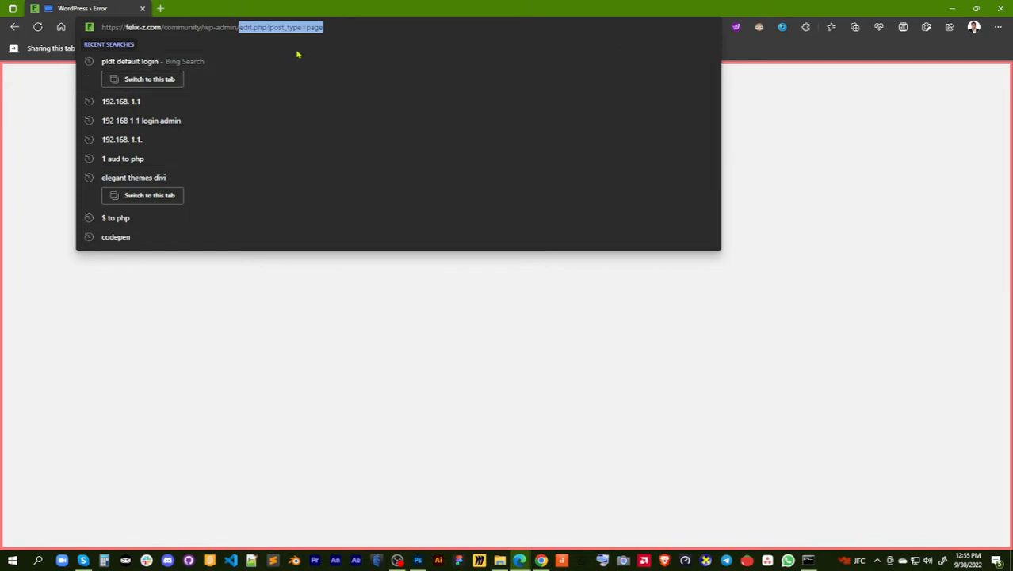
key("BackSpace")
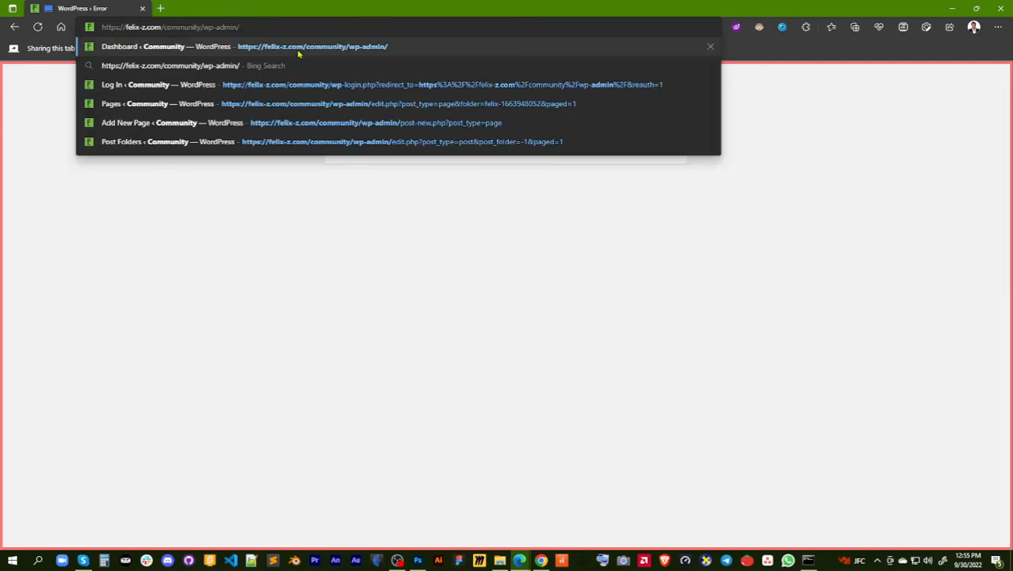
left_click(299, 52)
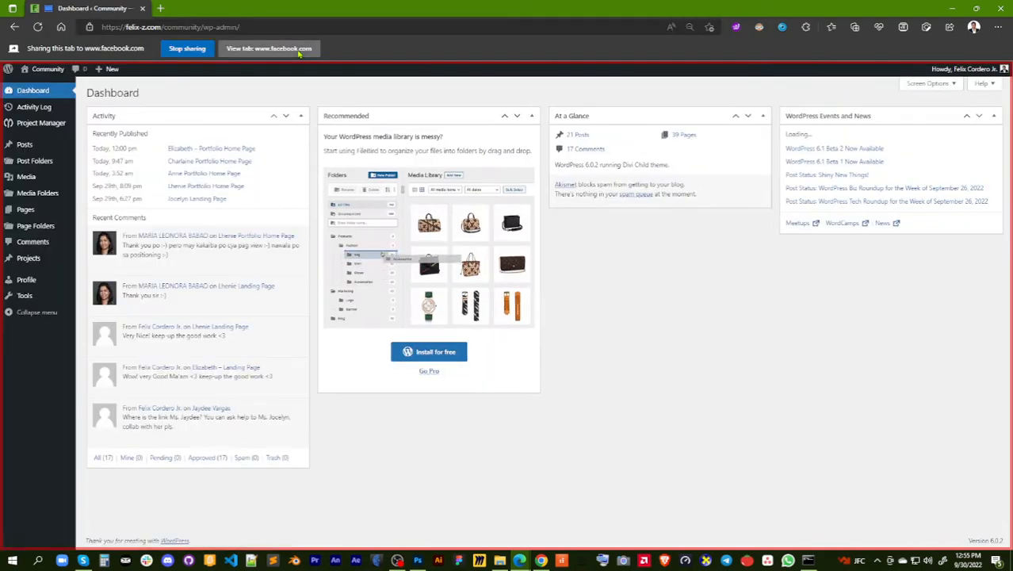
mouse_move(9, 151)
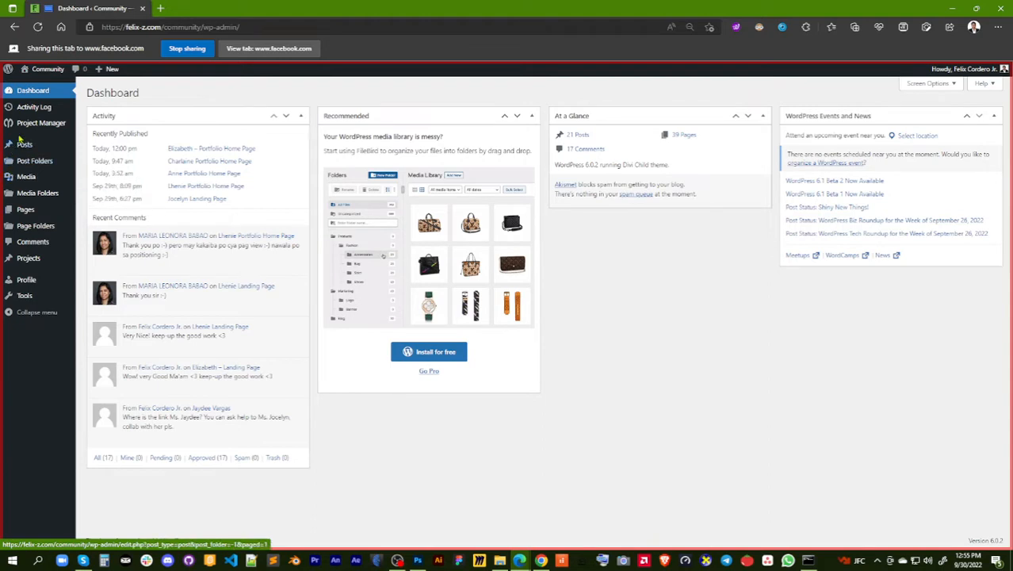
Open the Page Folders list, check the Demo page's folder assignment in Quick Edit, and update the page
mouse_move(22, 133)
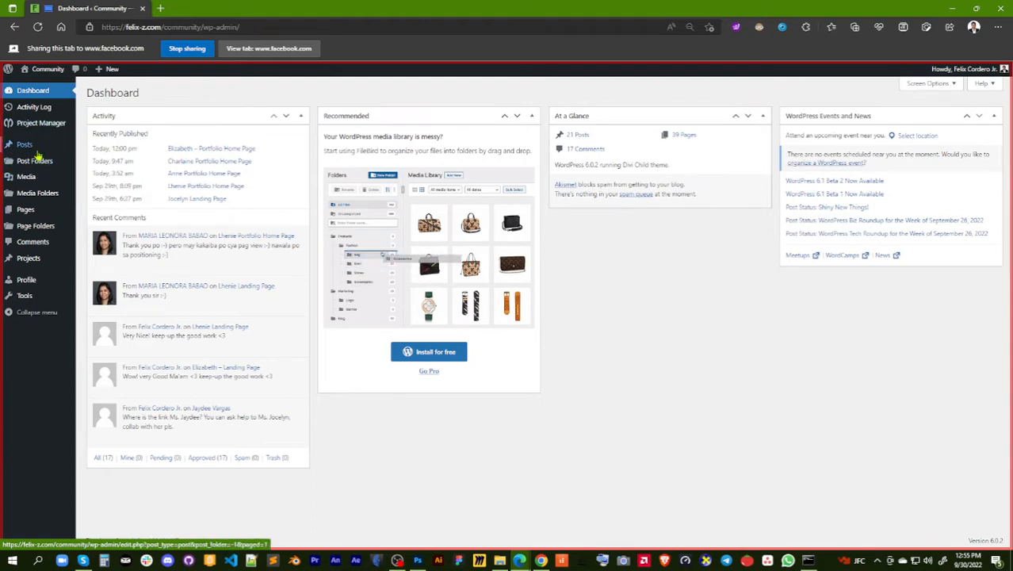
mouse_move(42, 163)
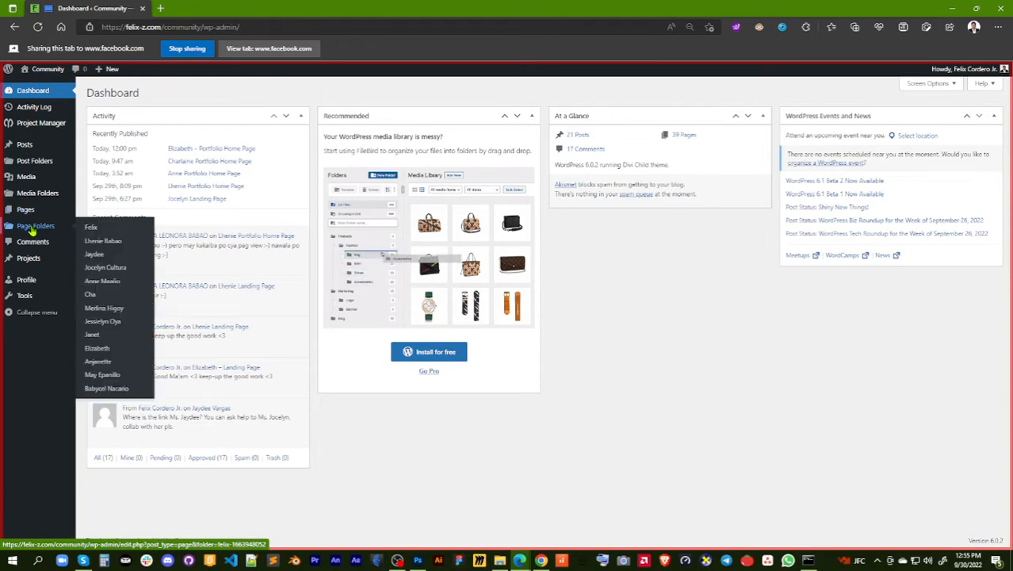
left_click(32, 229)
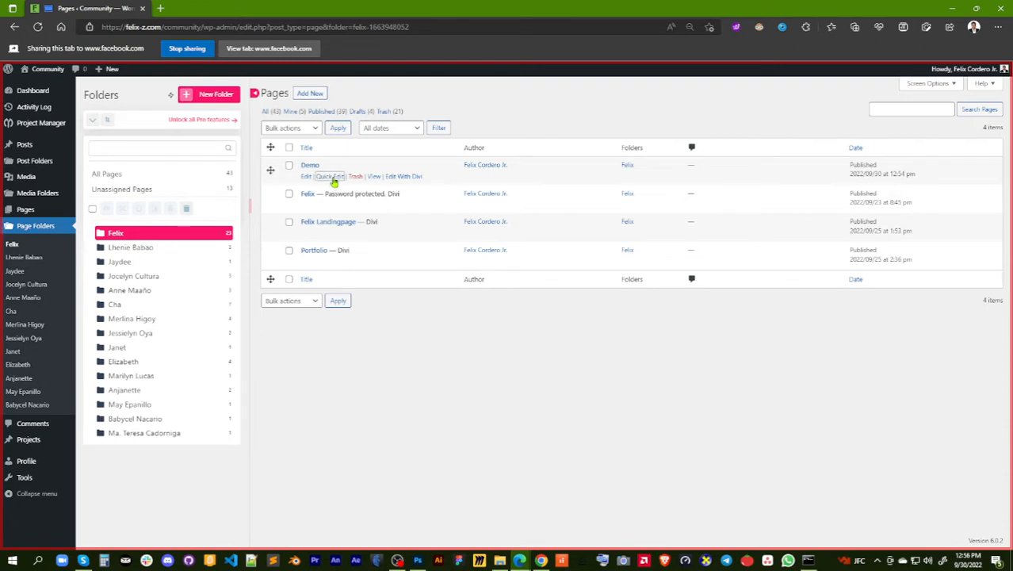
left_click(334, 177)
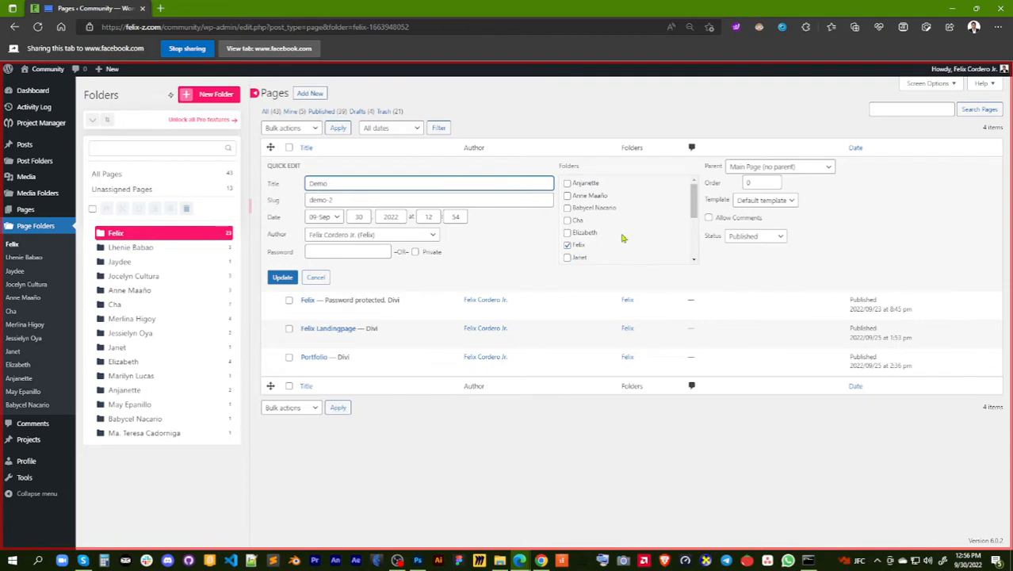
scroll(671, 222, "down", 3)
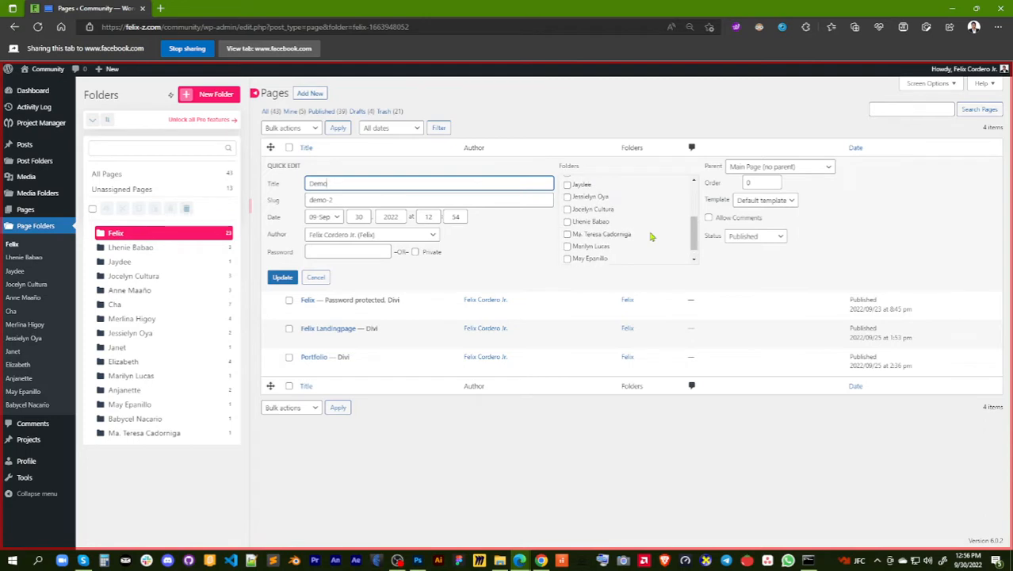
scroll(652, 234, "up", 3)
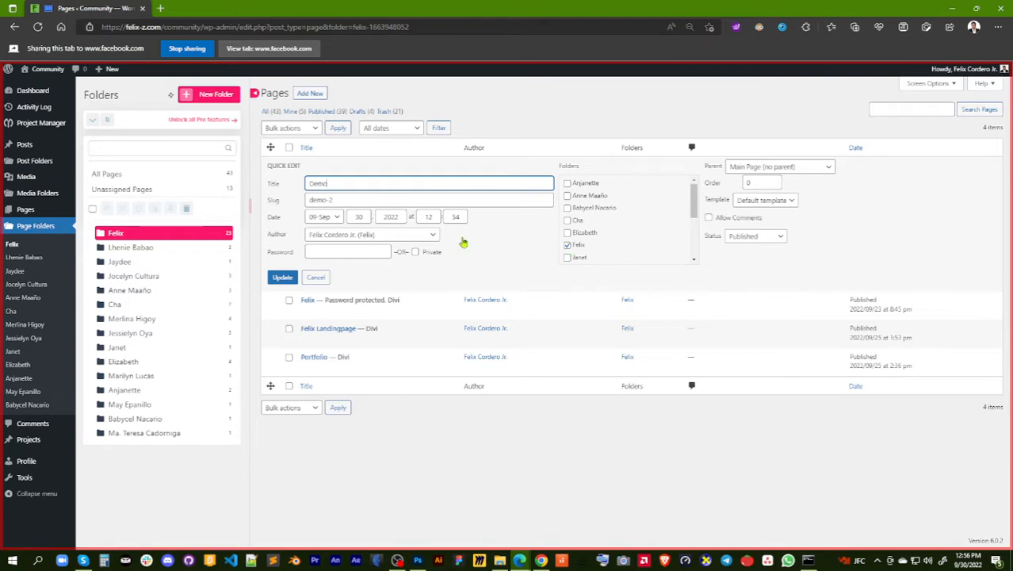
left_click(281, 278)
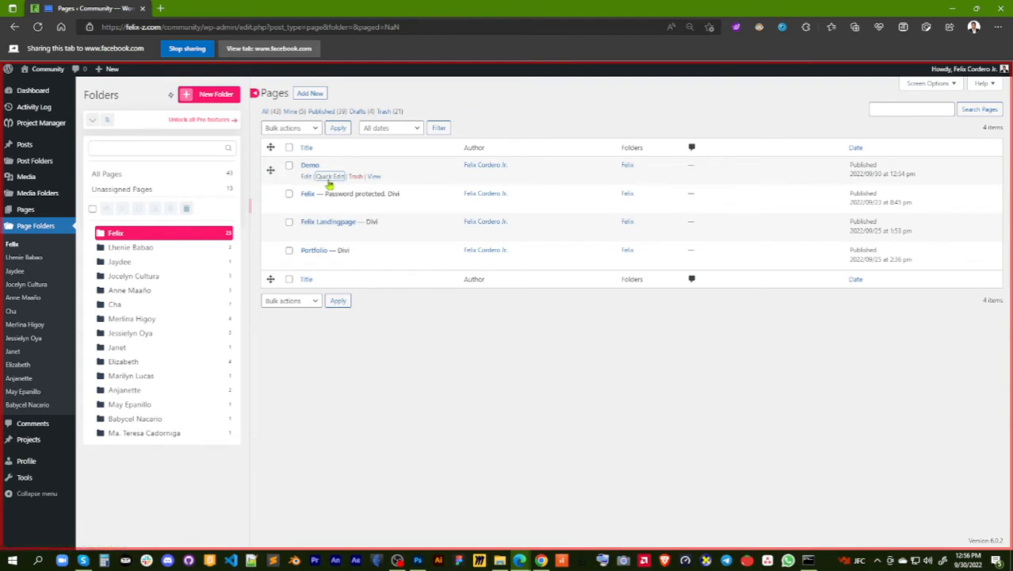
Open the Demo page for editing and launch it in the Divi Builder
left_click(307, 177)
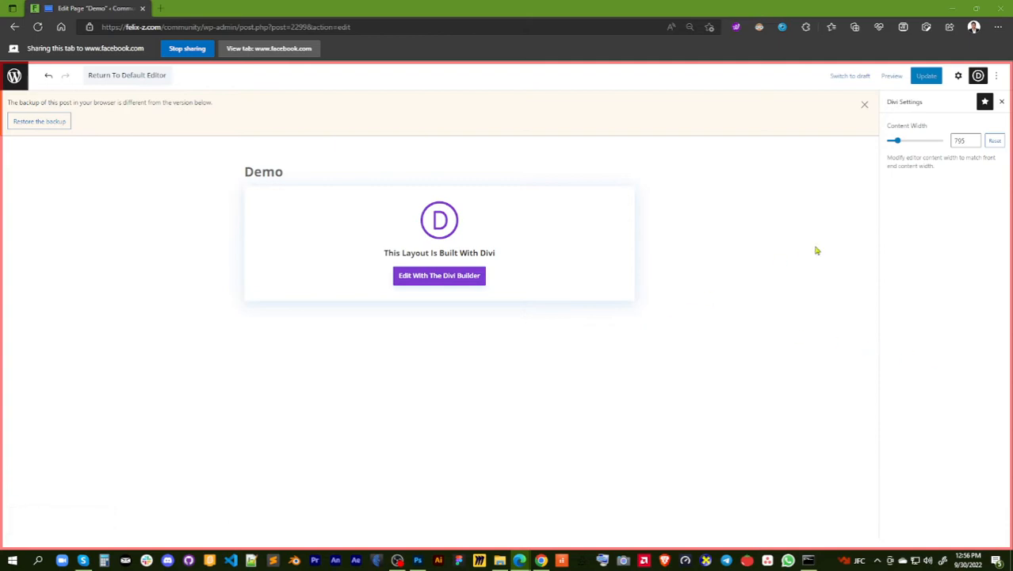
left_click(664, 210)
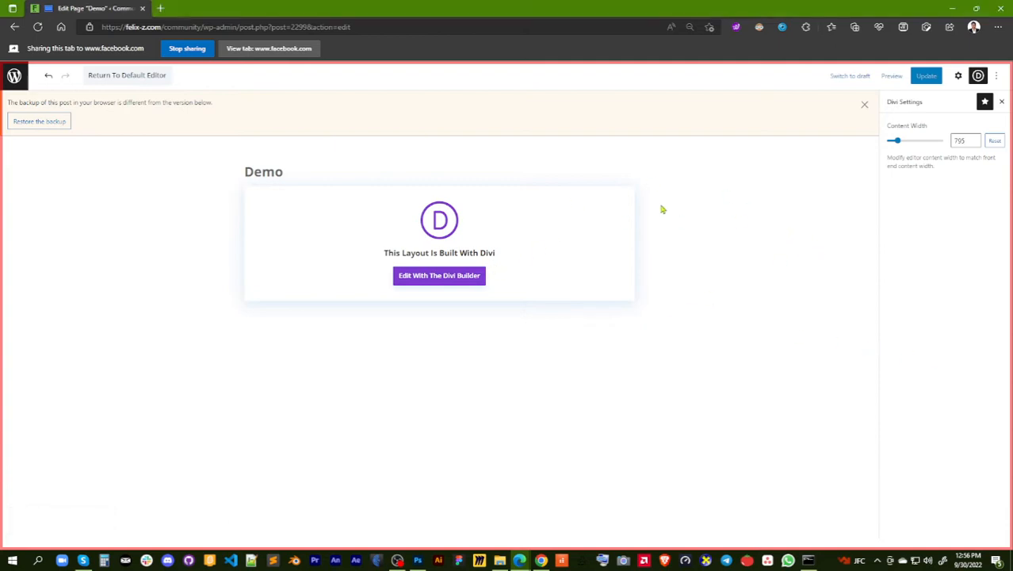
left_click(446, 283)
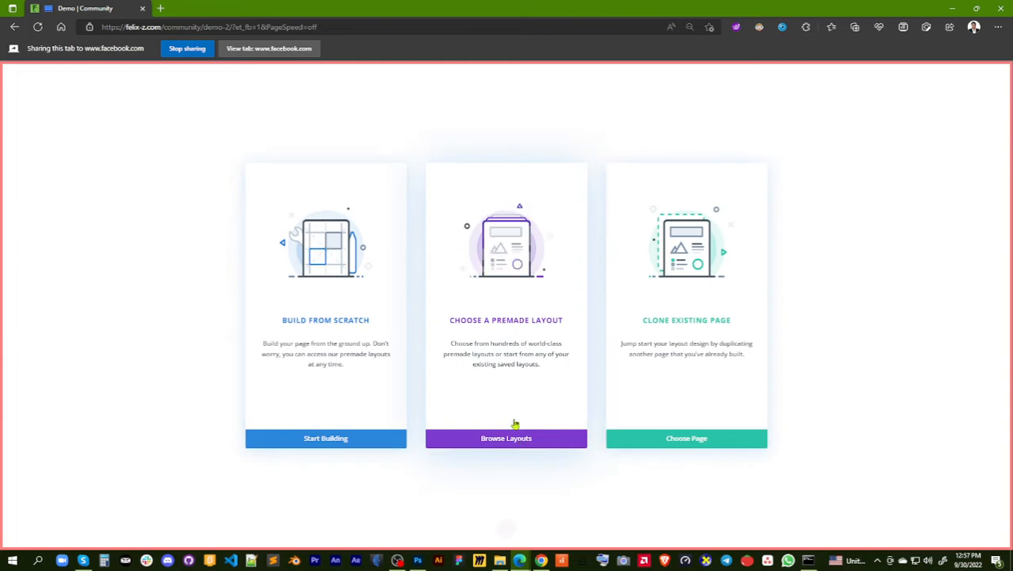
View the premade layout packs in the Divi library and close it without loading a layout
left_click(529, 446)
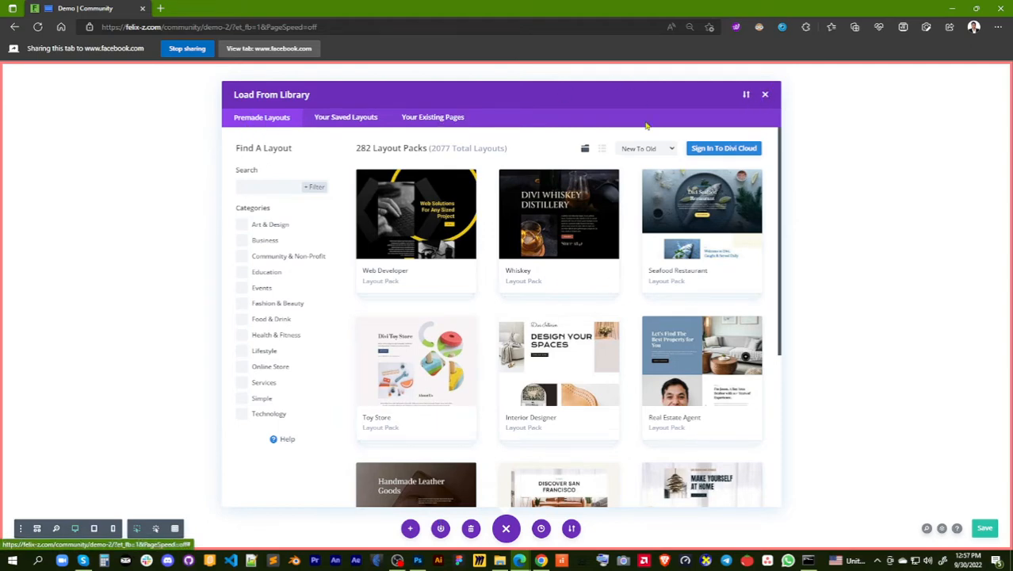
left_click(766, 94)
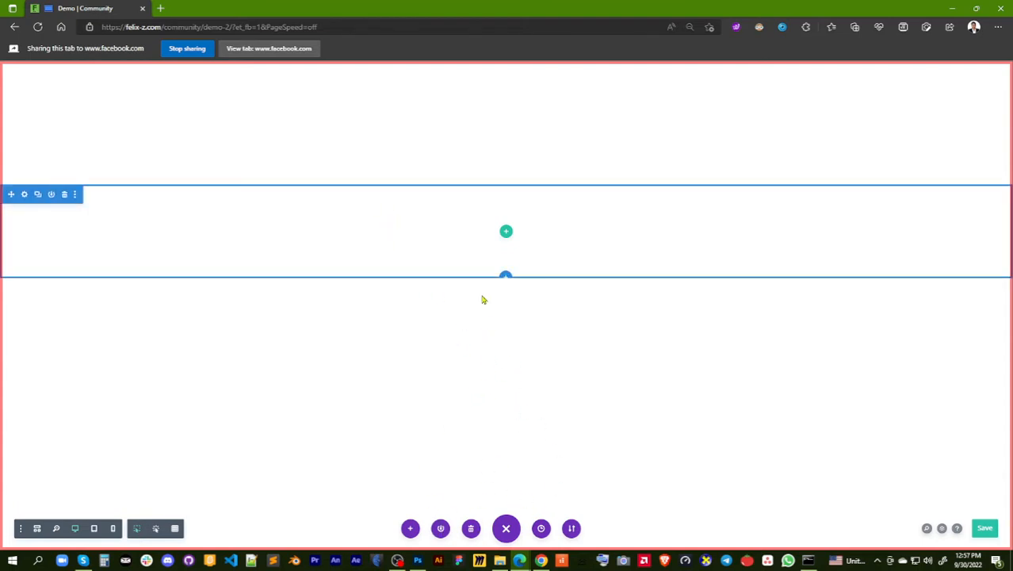
Clear the Demo page's layout, dismiss the row choices, and reload the builder without saving
left_click(506, 529)
left_click(506, 529)
left_click(470, 529)
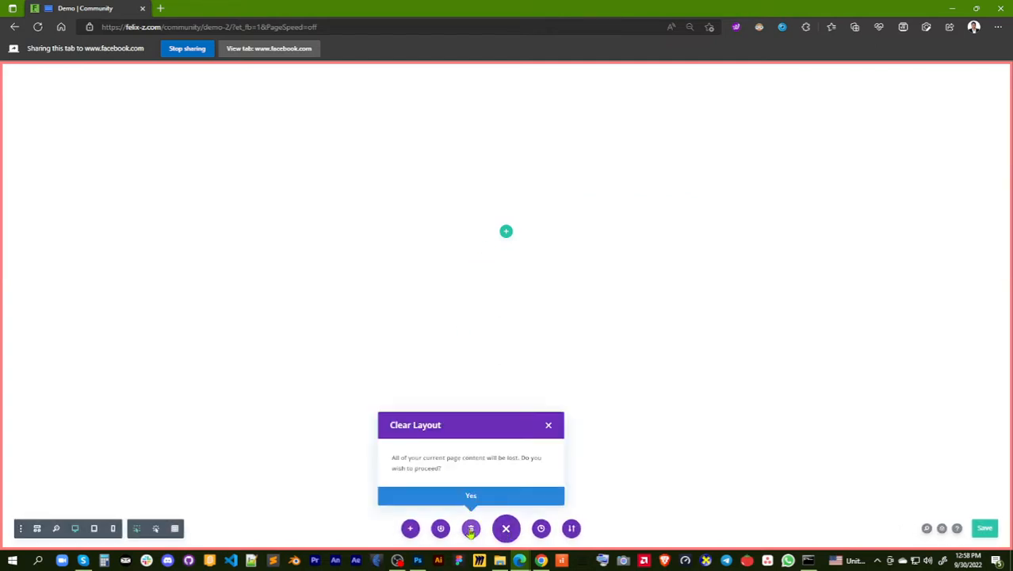
left_click(479, 501)
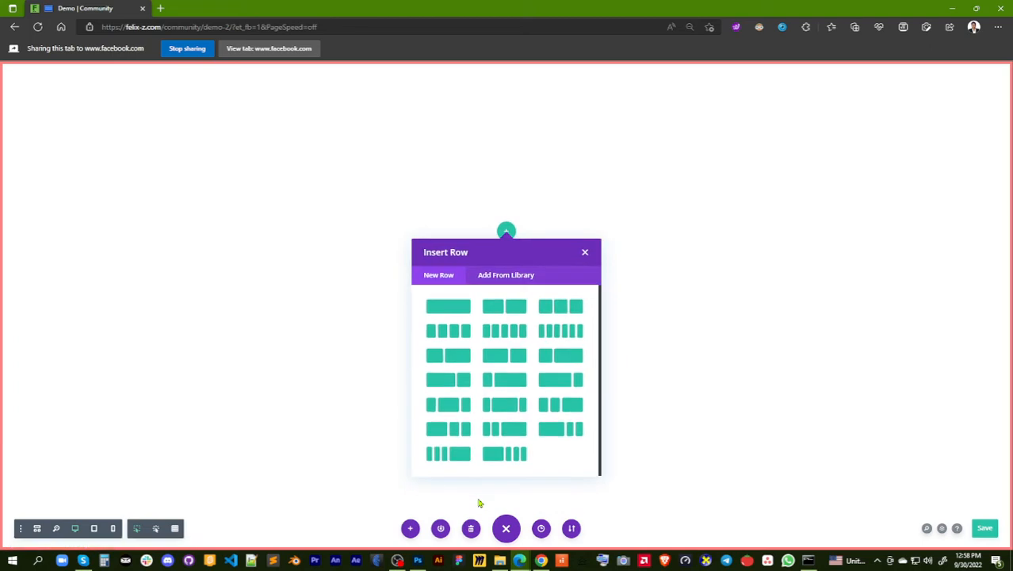
left_click(585, 253)
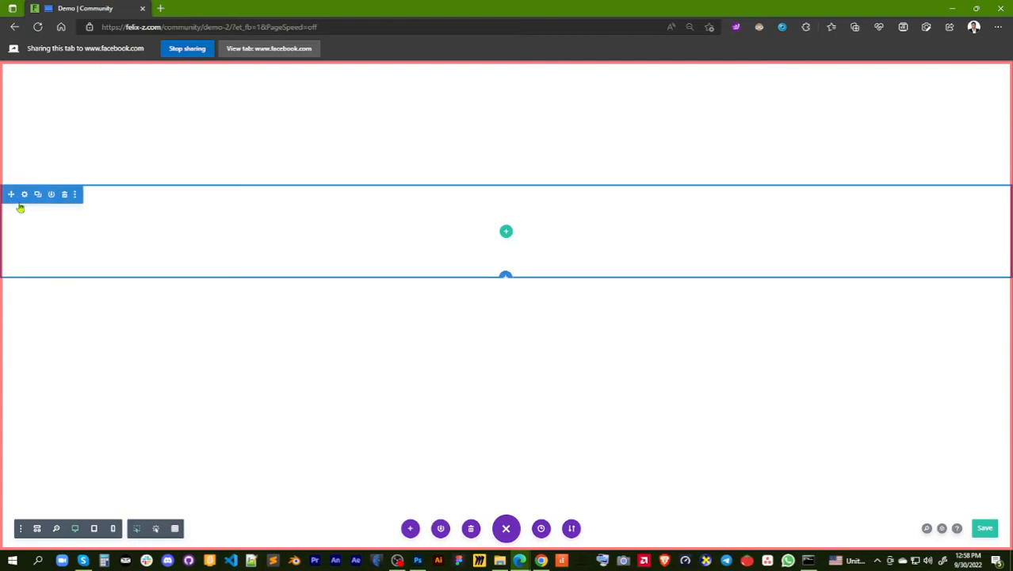
left_click(37, 27)
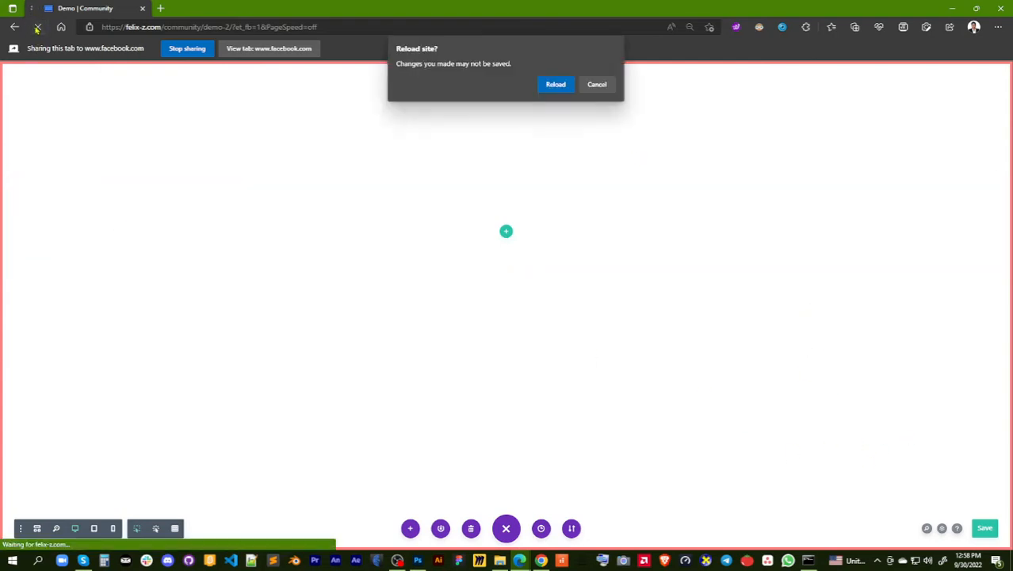
left_click(555, 85)
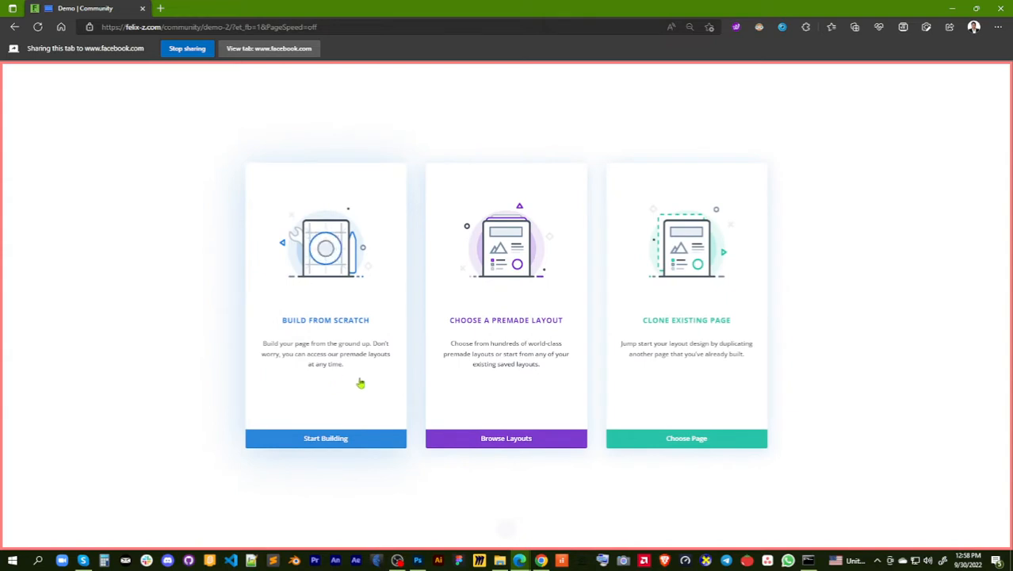
Start building the Demo page from scratch, leaving its first section without a row
left_click(314, 441)
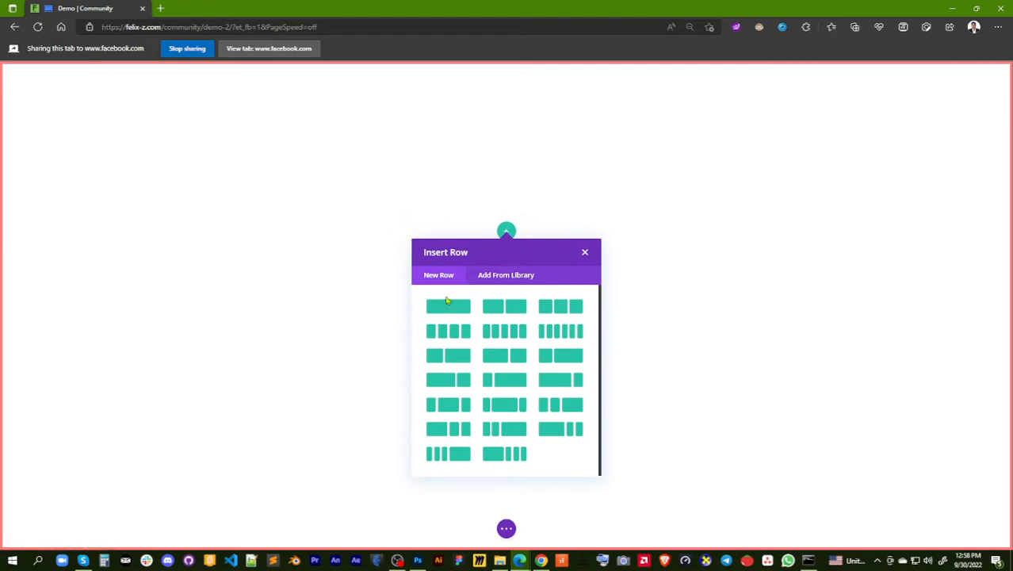
left_click(585, 254)
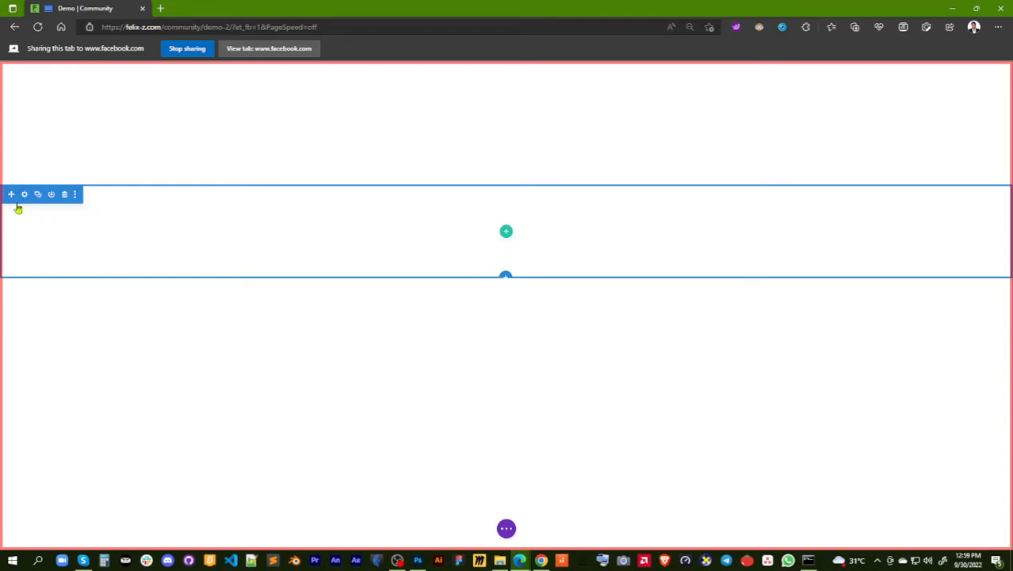
mouse_move(12, 194)
left_mouse_down()
mouse_move(27, 289)
mouse_move(25, 162)
mouse_move(50, 197)
mouse_move(377, 199)
mouse_move(78, 211)
mouse_move(12, 202)
mouse_move(23, 198)
left_mouse_up()
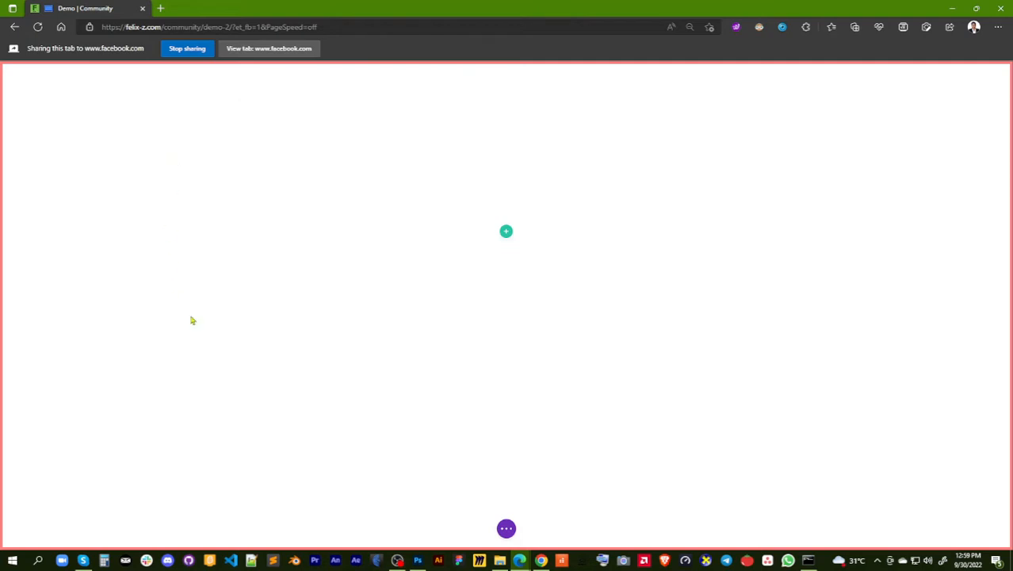
right_click(197, 214)
left_click(166, 166)
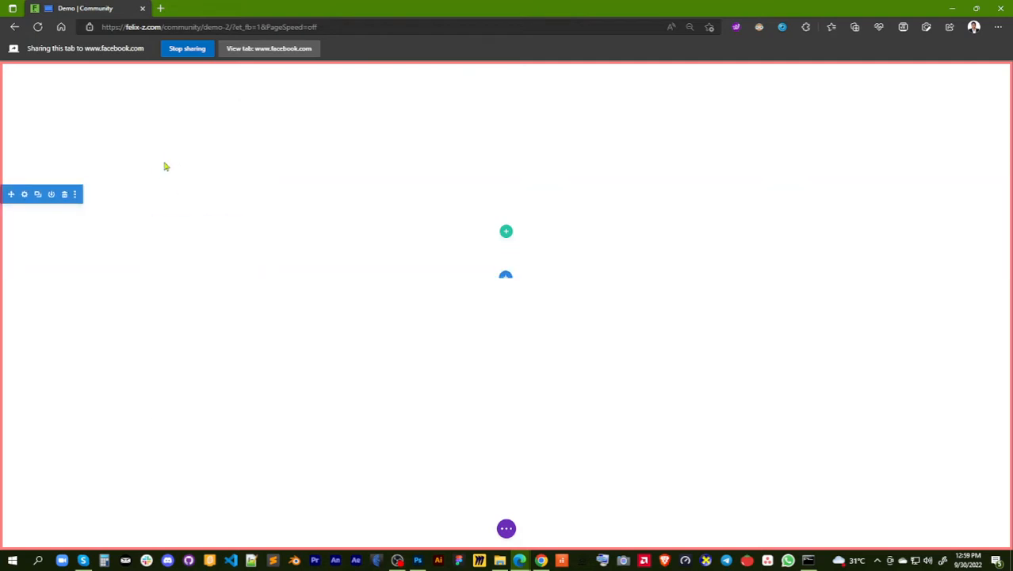
Duplicate the empty section, delete both sections, and dismiss the row choices
left_click(38, 195)
left_click_drag(39, 204, 48, 309)
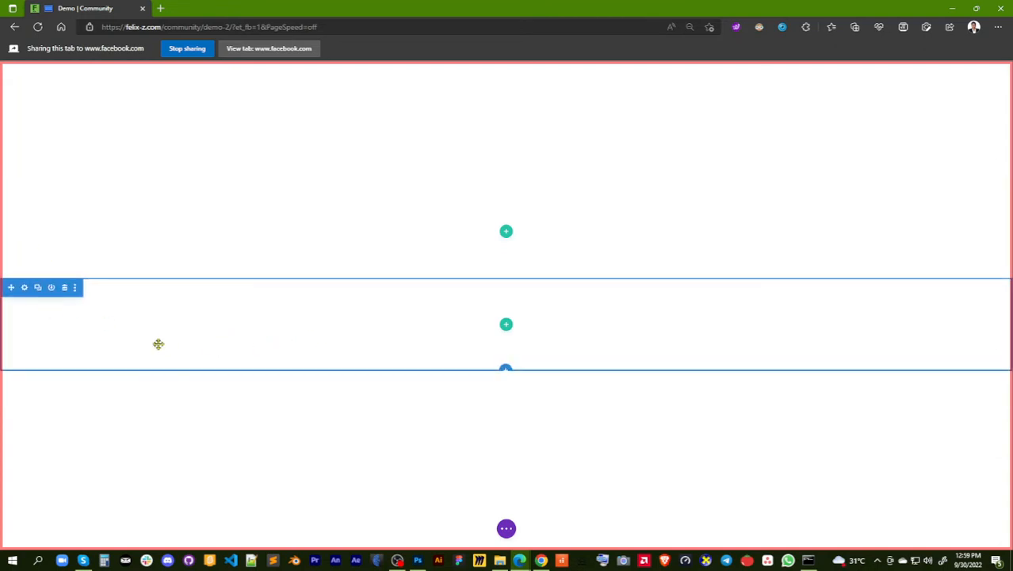
left_click(65, 288)
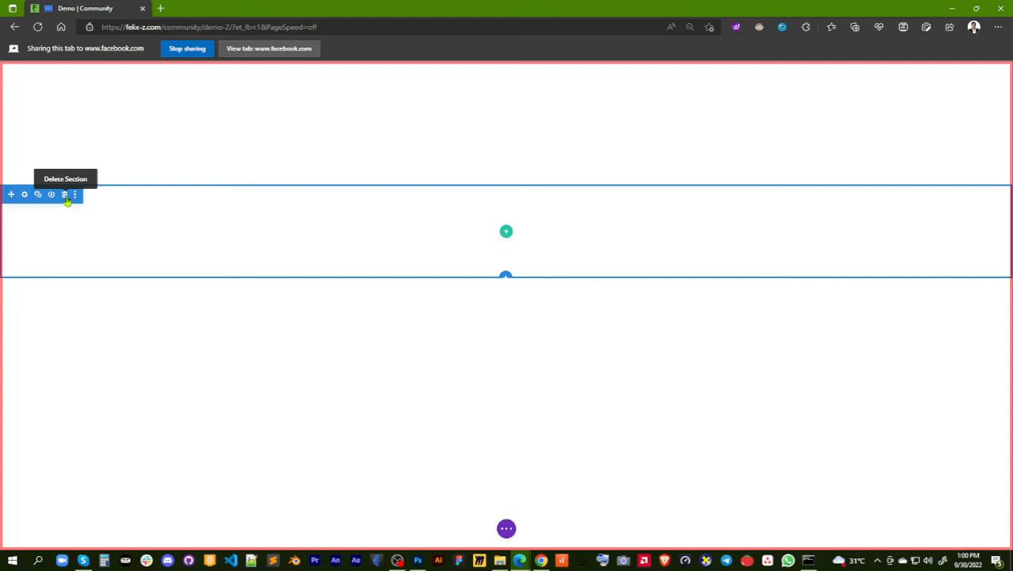
left_click(65, 195)
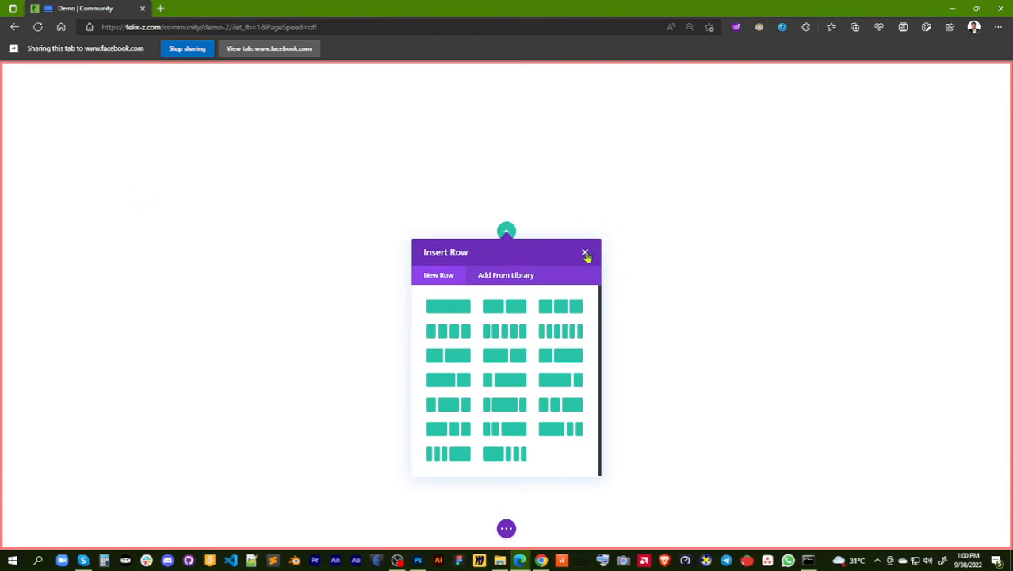
left_click(585, 253)
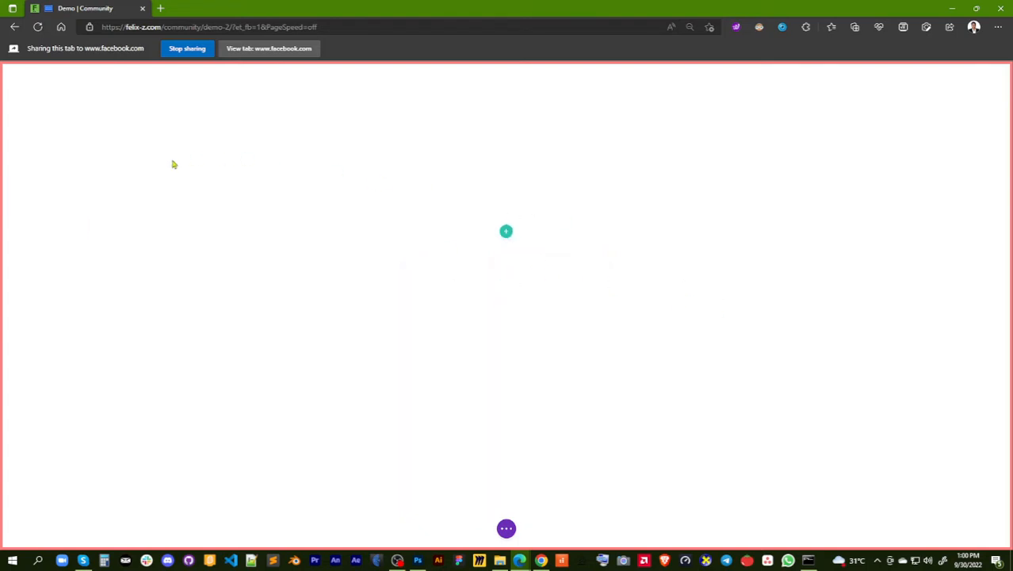
Open the empty section's settings and review its link options
mouse_move(86, 200)
mouse_move(161, 238)
mouse_move(57, 194)
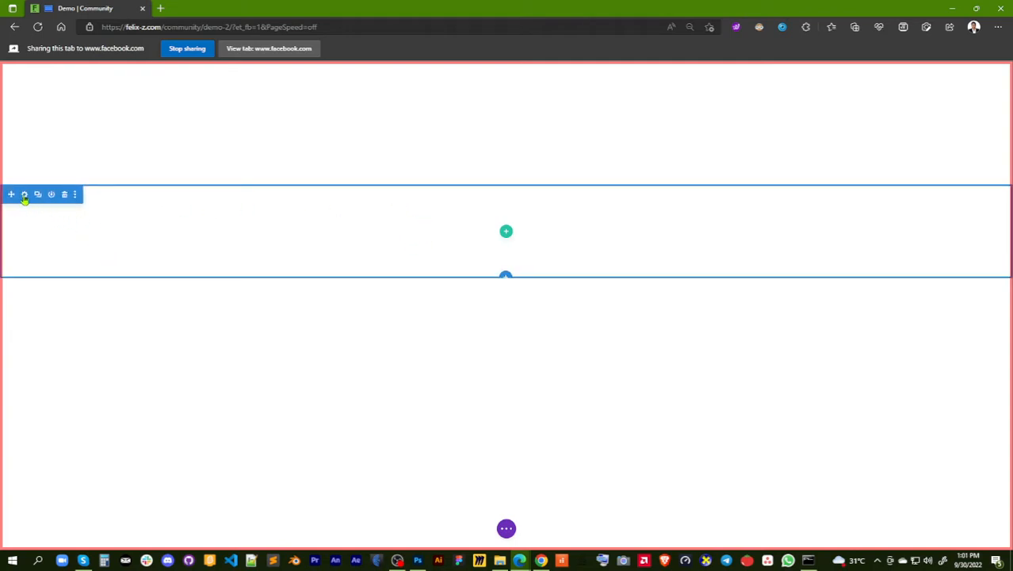
left_click(24, 195)
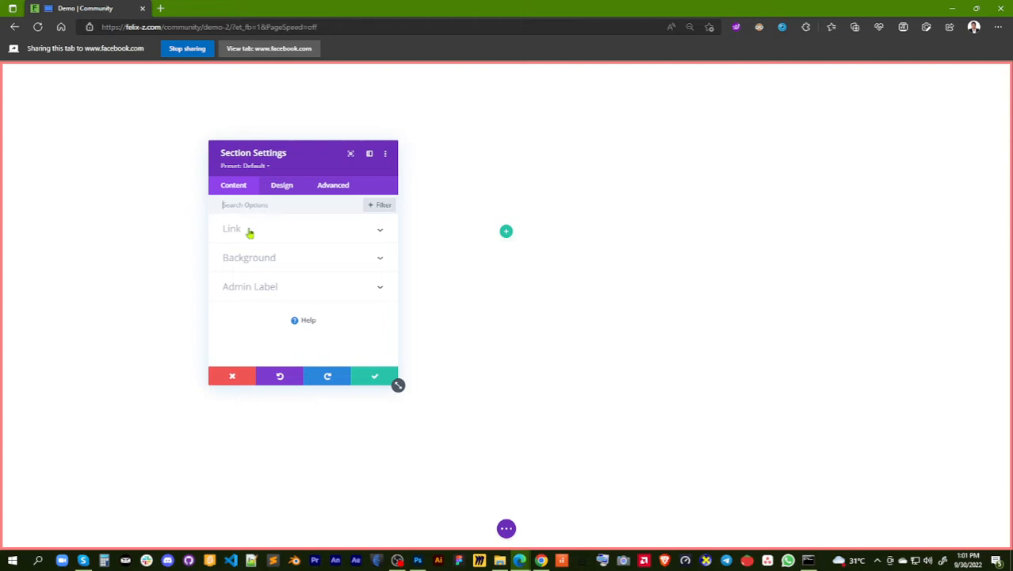
left_click(381, 235)
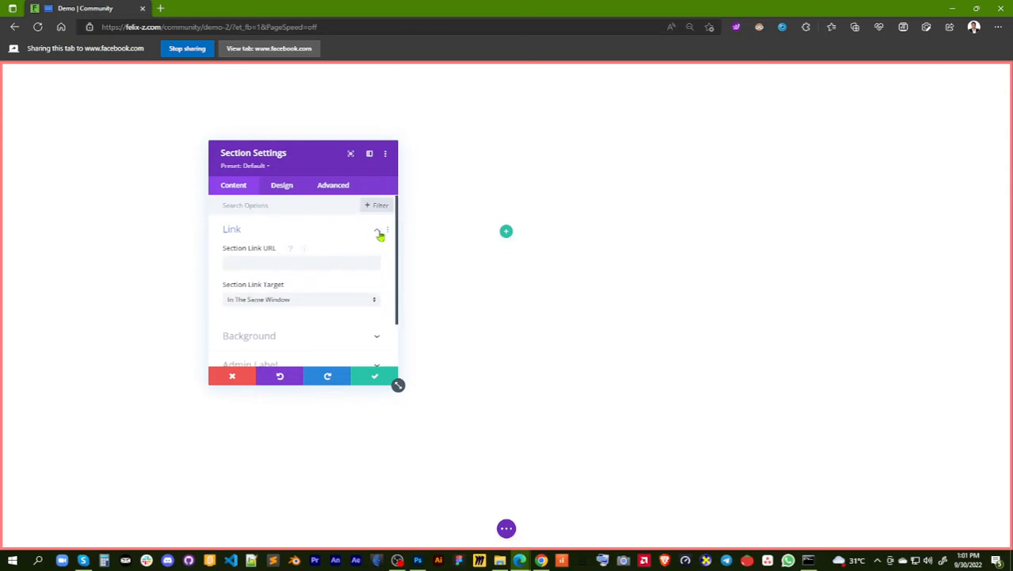
left_click(379, 235)
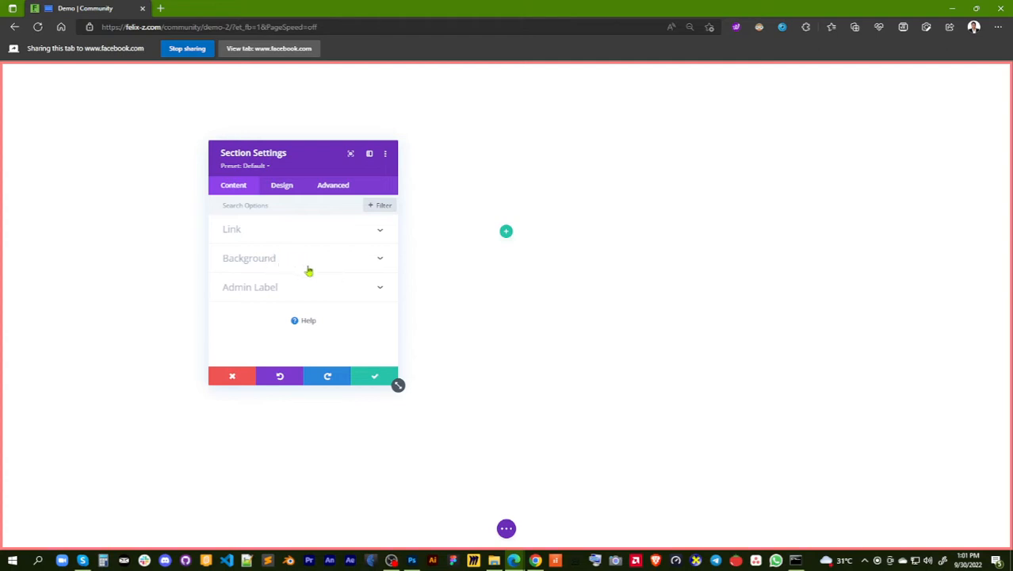
Try black, red #e02b20 and crimson #c4135a as the section's background color
left_click(381, 262)
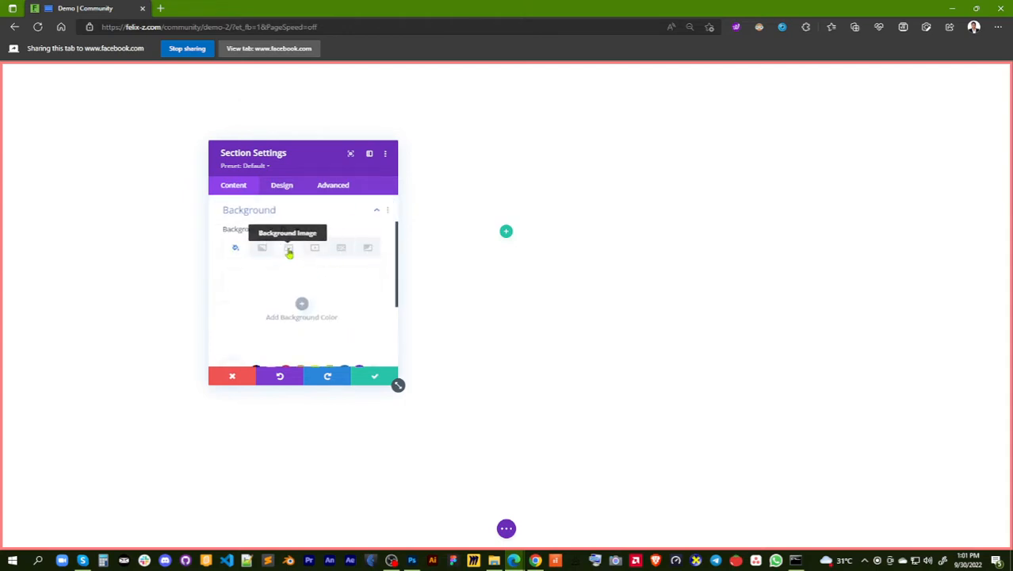
scroll(265, 317, "down", 1)
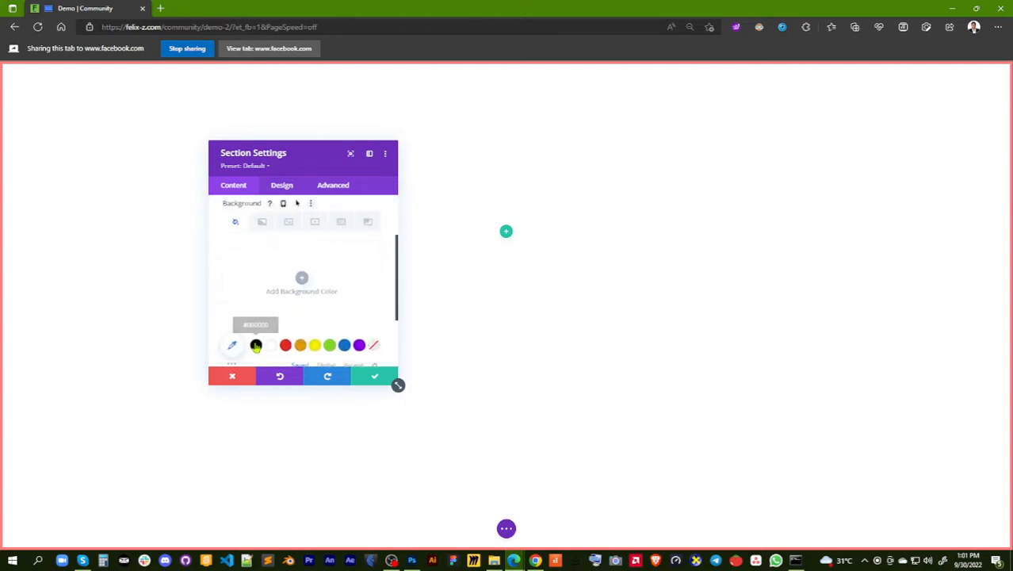
left_click(256, 345)
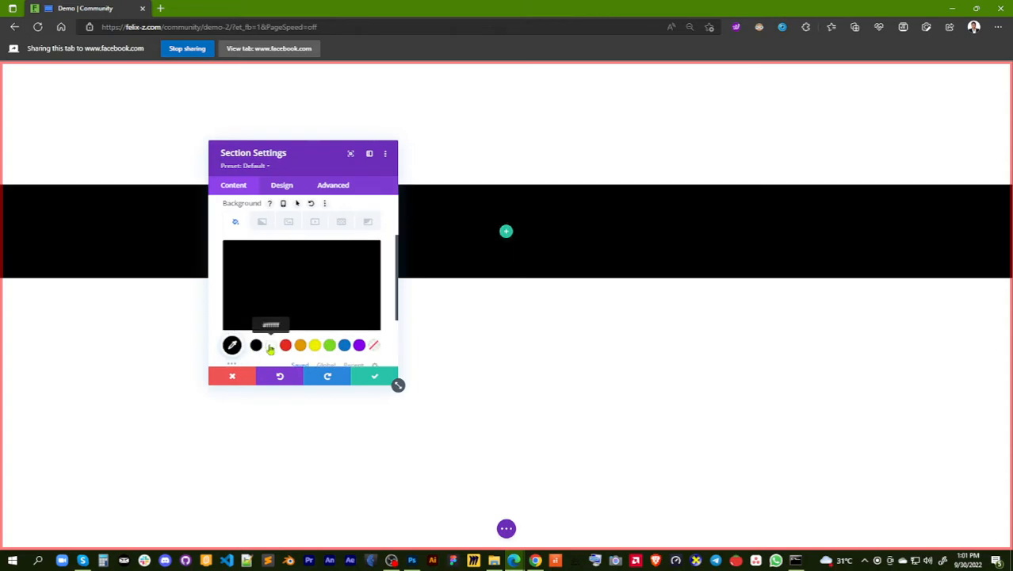
left_click(231, 346)
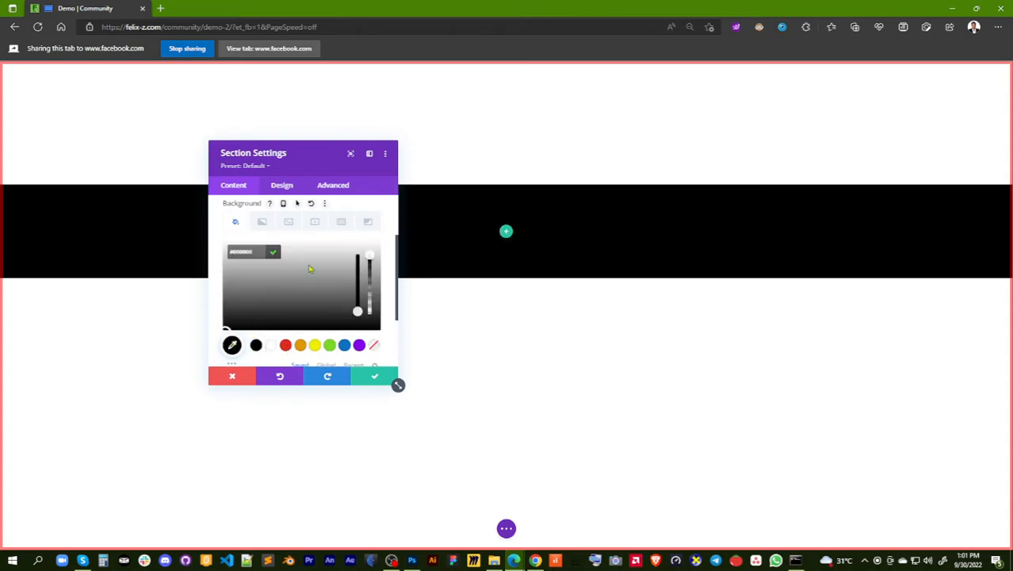
left_click(285, 346)
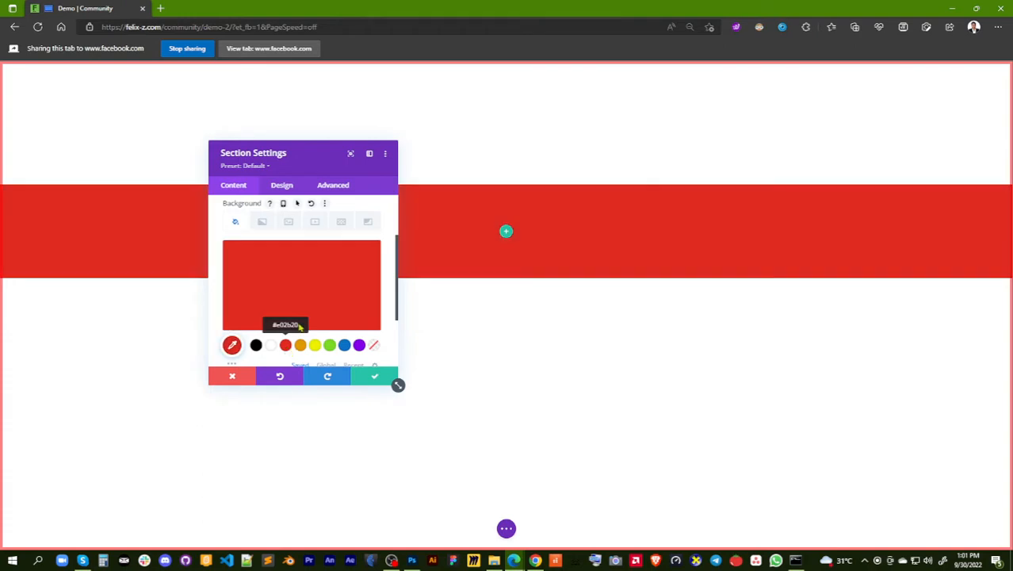
left_click(231, 344)
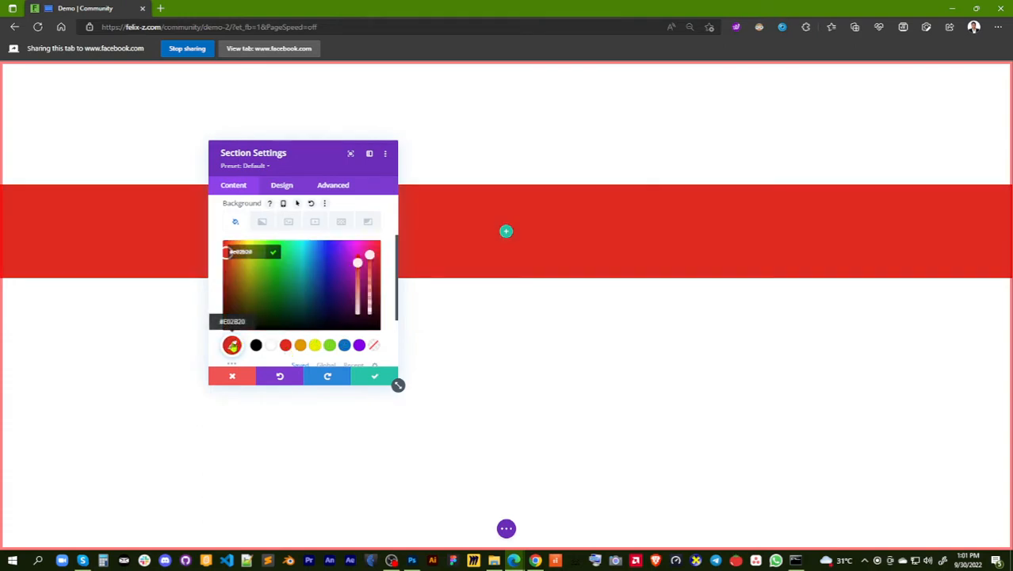
left_click_drag(276, 280, 373, 264)
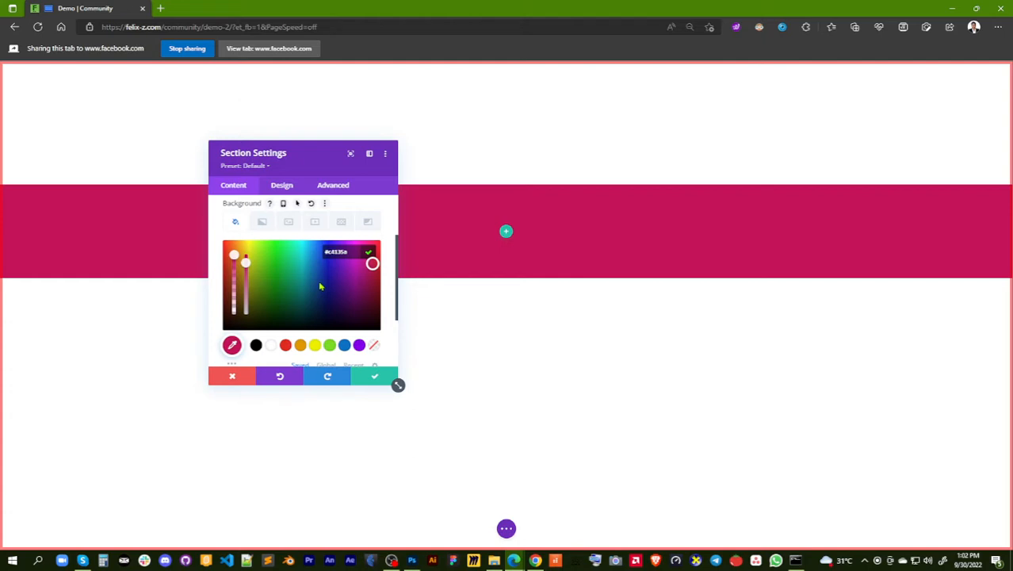
Remove the section's background color and add the default background gradient
left_click(262, 225)
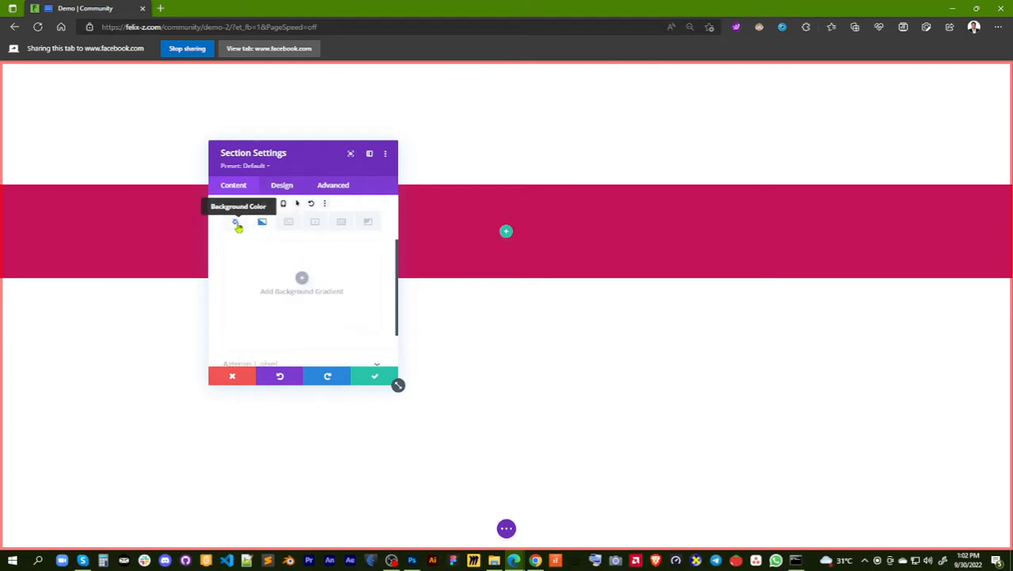
left_click(235, 225)
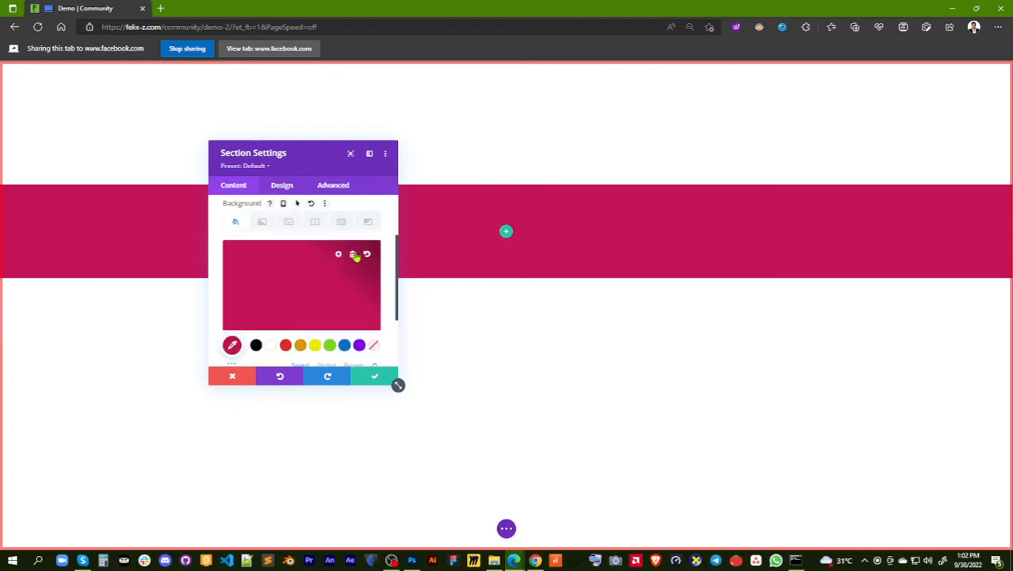
left_click(356, 257)
left_click(263, 226)
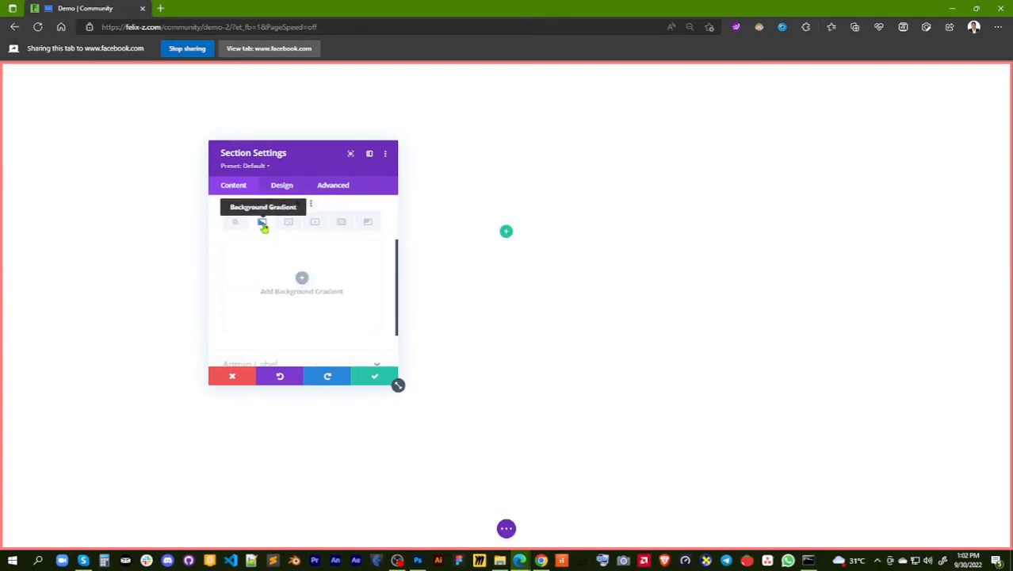
left_click(301, 279)
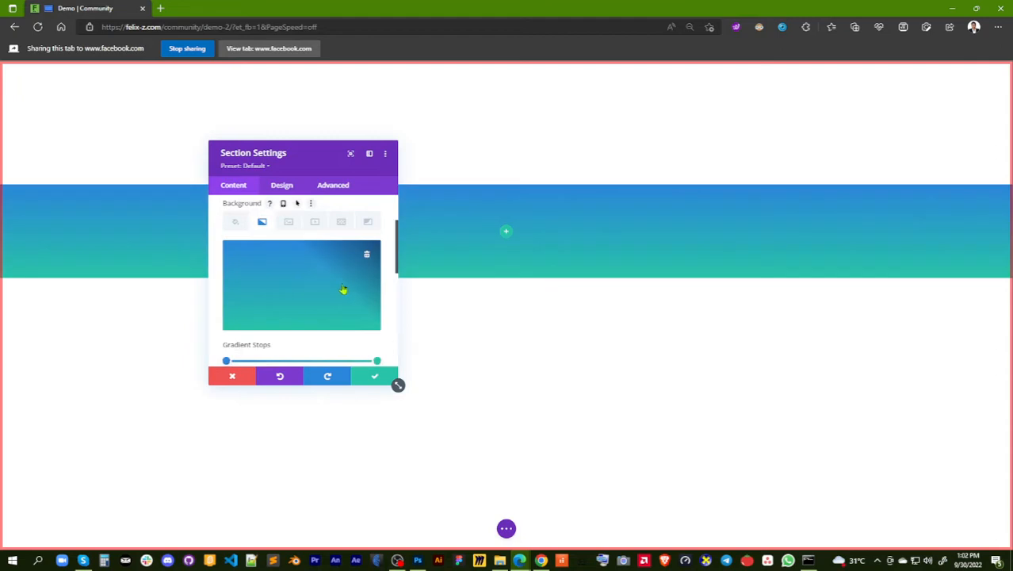
Examine the background gradient's stops, type, direction, repeat, unit and image-placement options
scroll(302, 305, "down", 2)
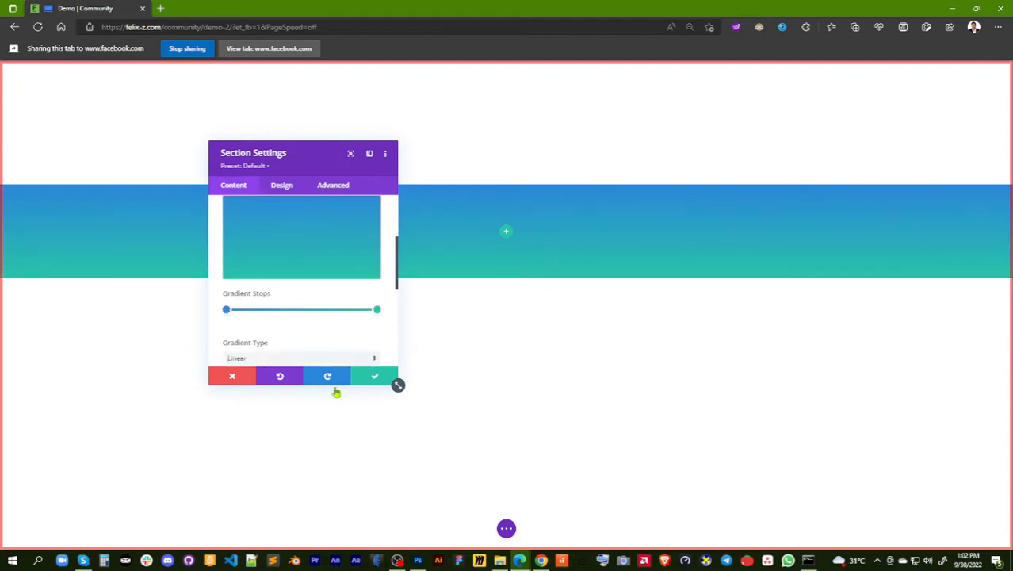
scroll(319, 294, "down", 2)
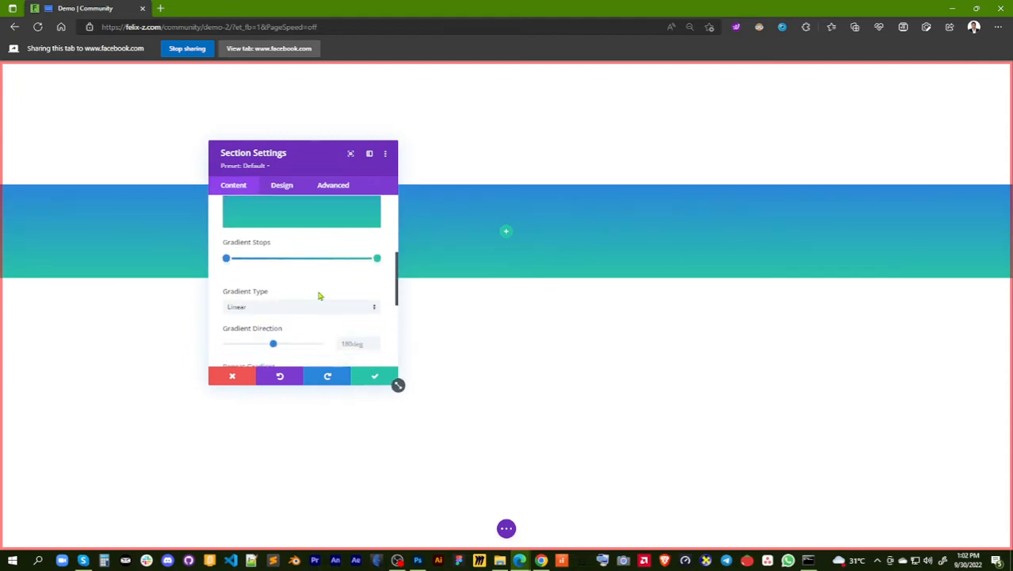
scroll(319, 295, "down", 4)
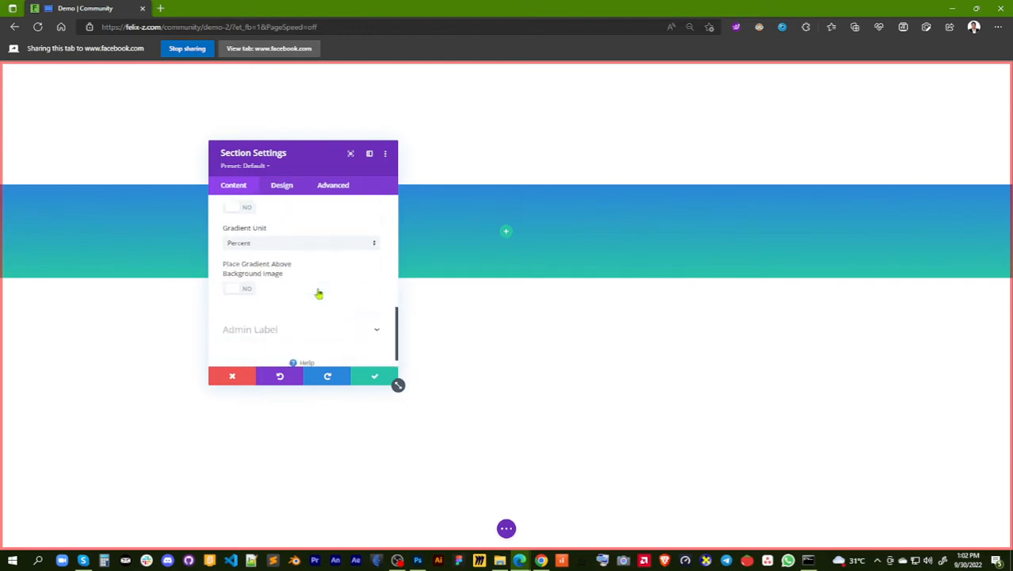
scroll(319, 295, "up", 10)
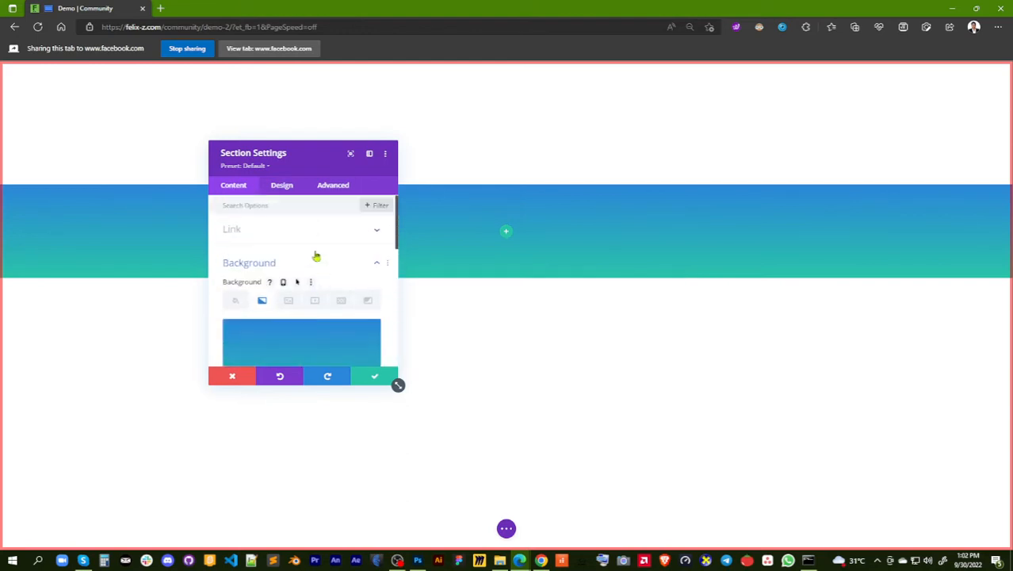
scroll(315, 252, "down", 3)
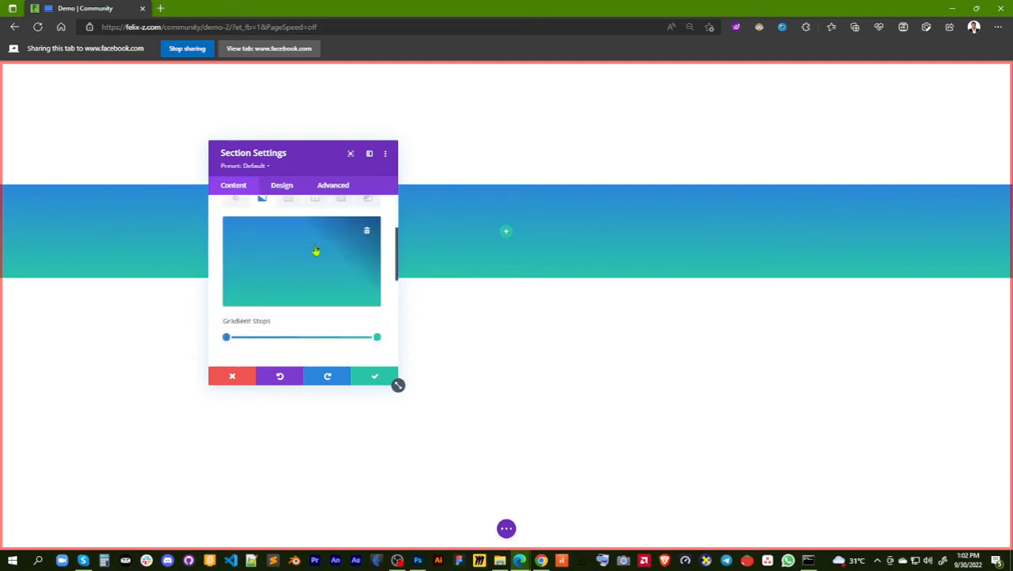
scroll(315, 252, "down", 3)
scroll(315, 296, "down", 3)
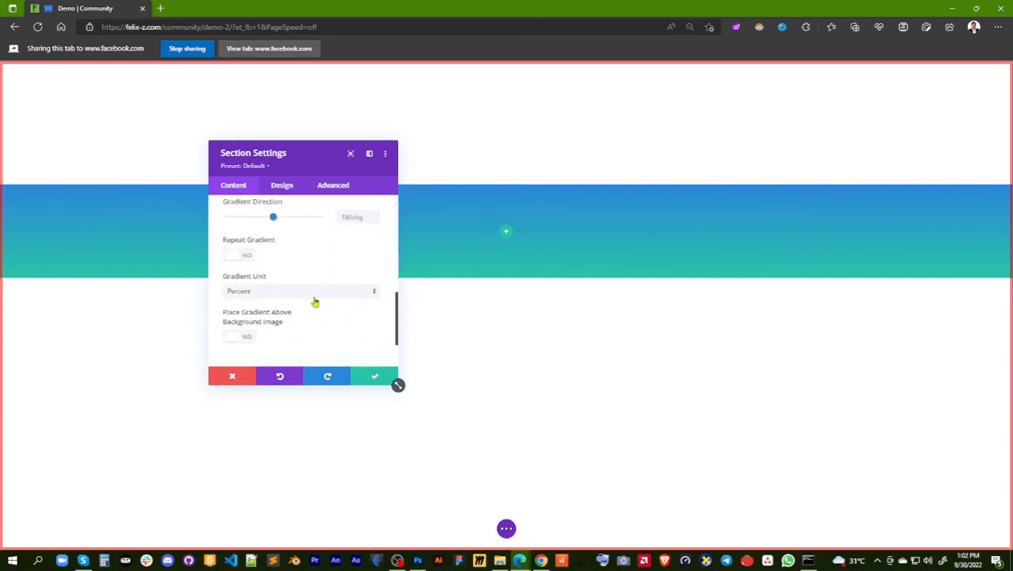
scroll(315, 313, "up", 1)
scroll(315, 318, "up", 5)
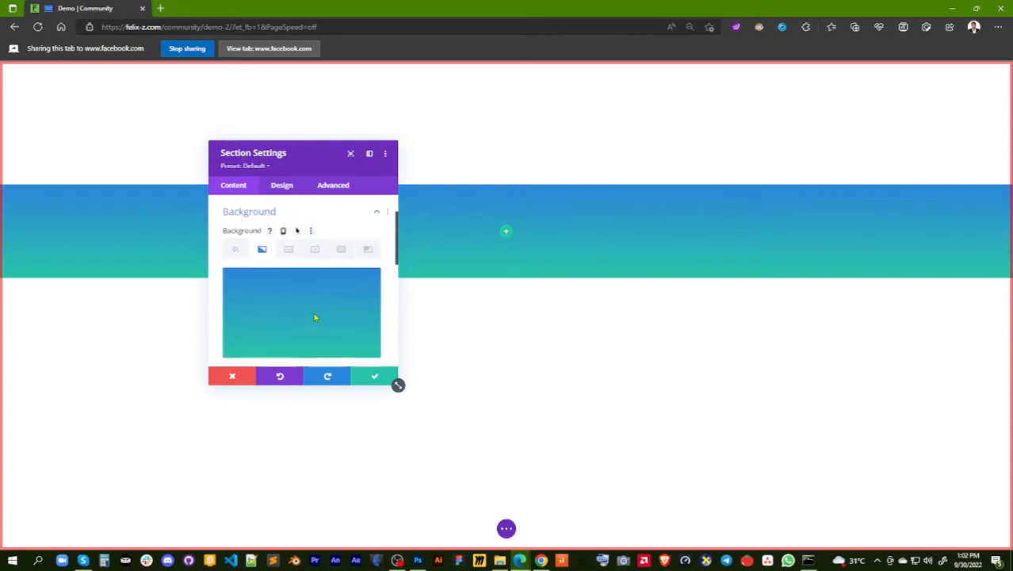
Set the gradient's first stop to black and its last stop to yellow #edf000
scroll(315, 317, "down", 1)
scroll(314, 317, "down", 2)
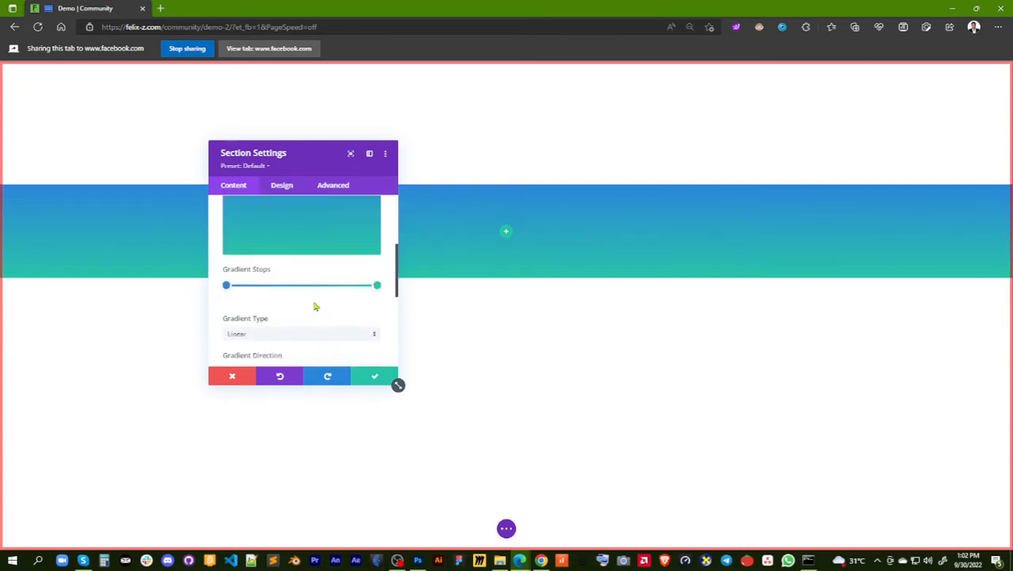
left_click(226, 286)
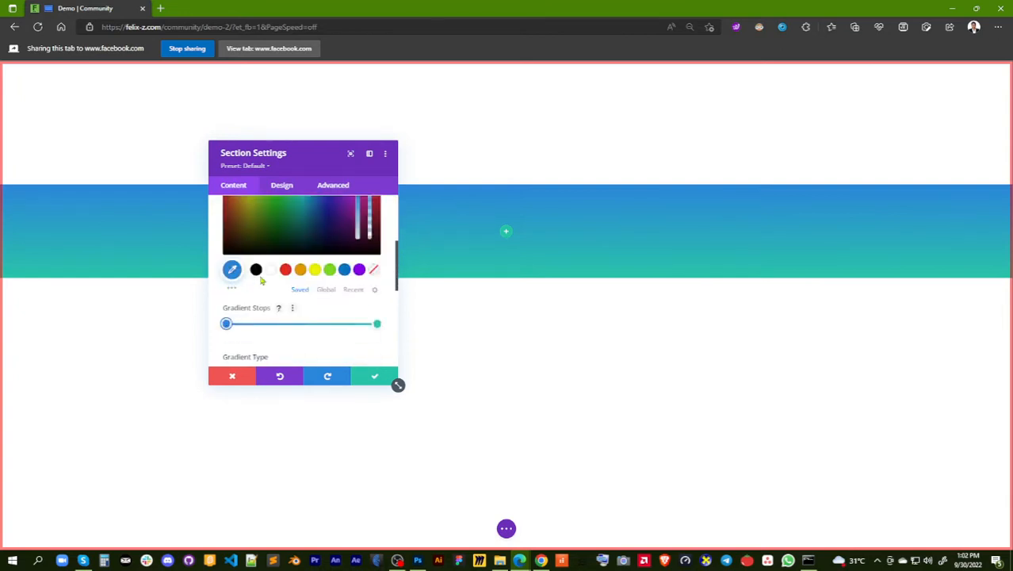
left_click(256, 270)
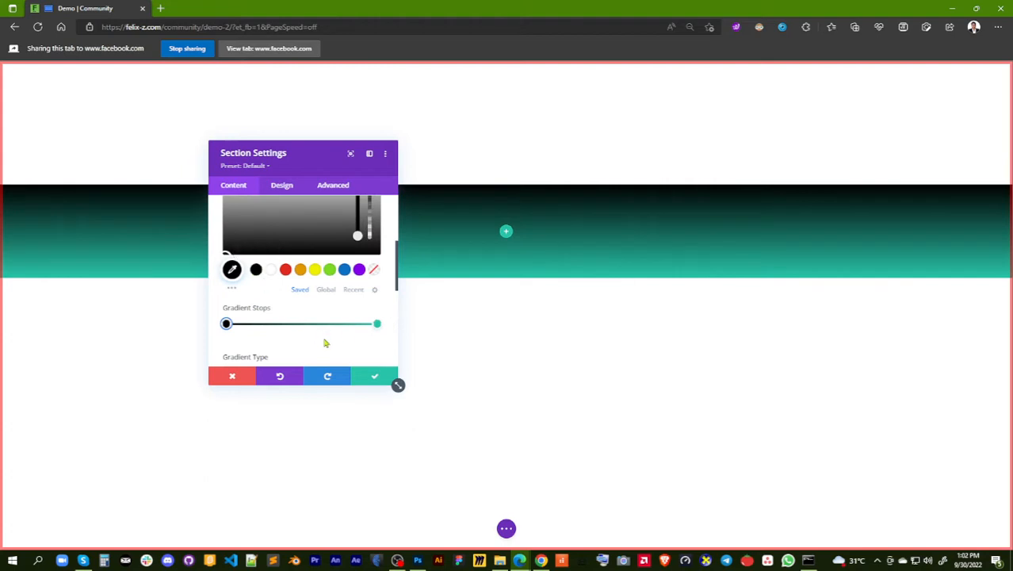
left_click(377, 324)
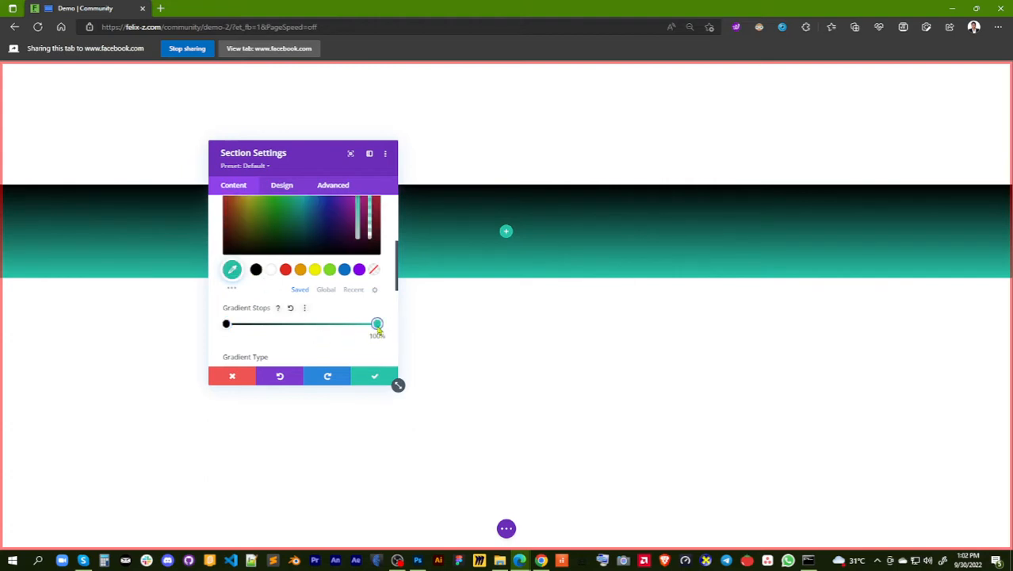
left_click(316, 270)
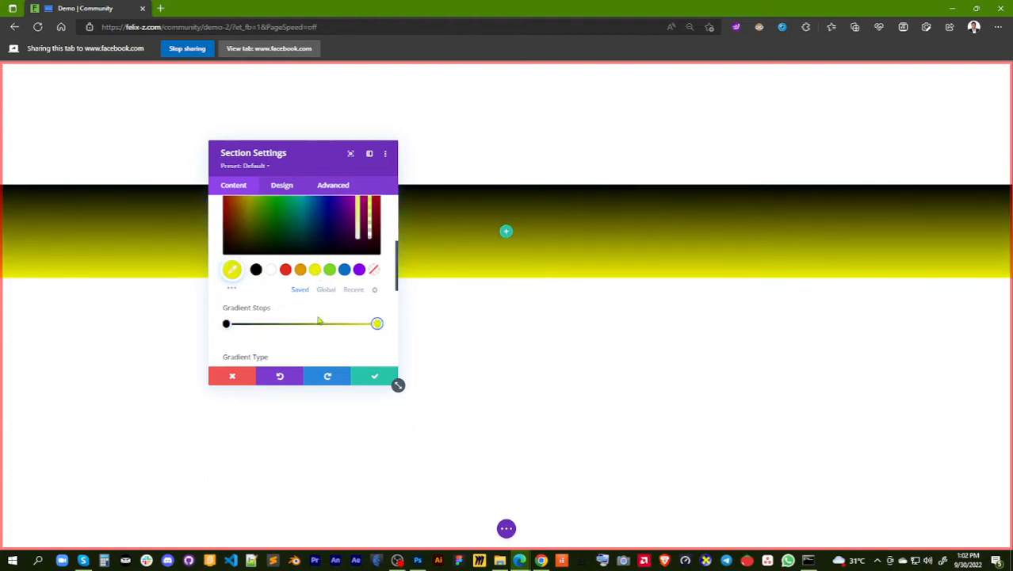
Reverse the gradient by swapping its stops, with yellow at 0% and black at the opposite end
left_click_drag(331, 325, 297, 325)
left_click_drag(226, 325, 388, 339)
left_click_drag(296, 324, 226, 323)
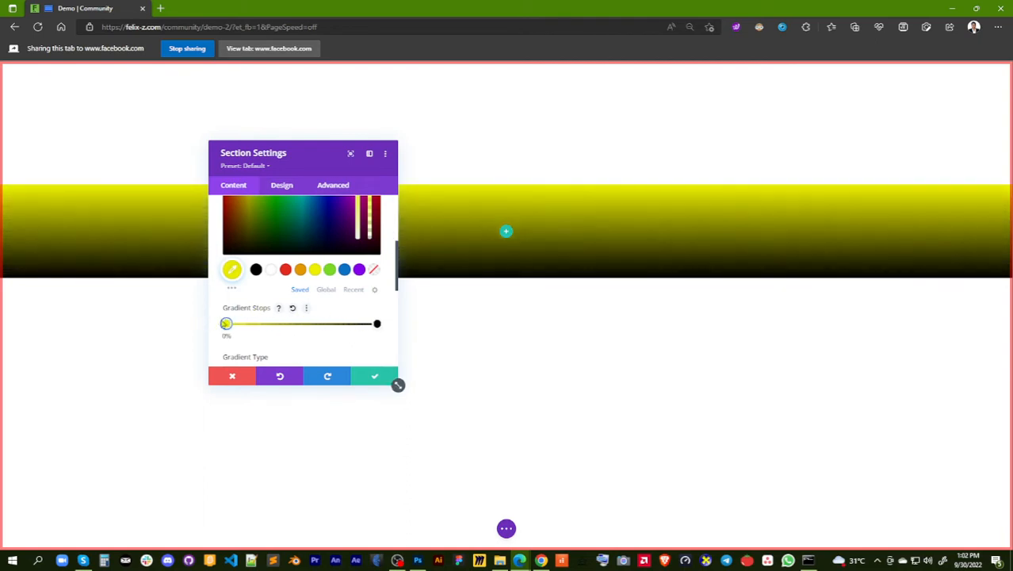
left_click(216, 327)
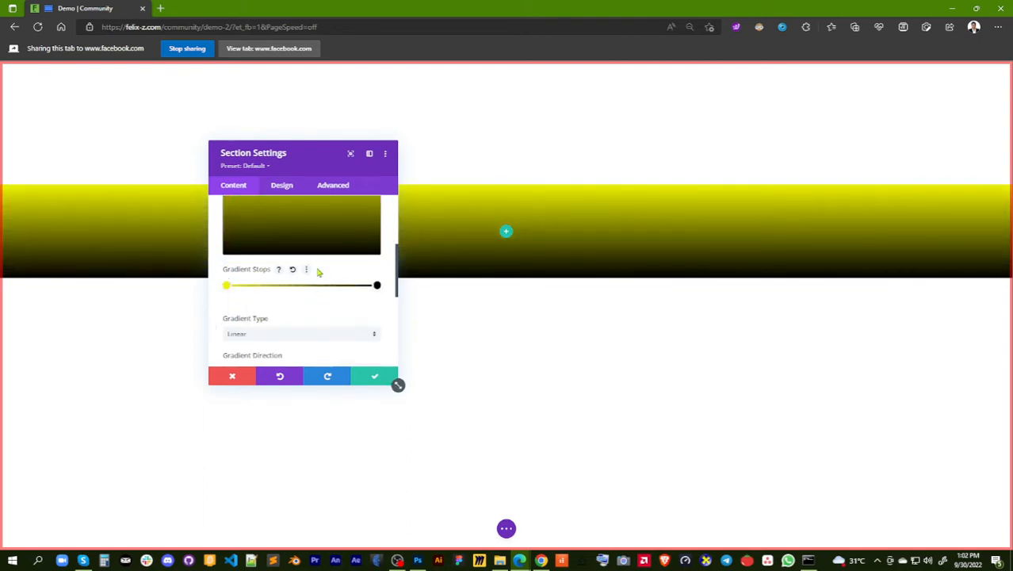
Reset the section's background to remove the gradient, and start adding a background image
scroll(318, 272, "up", 3)
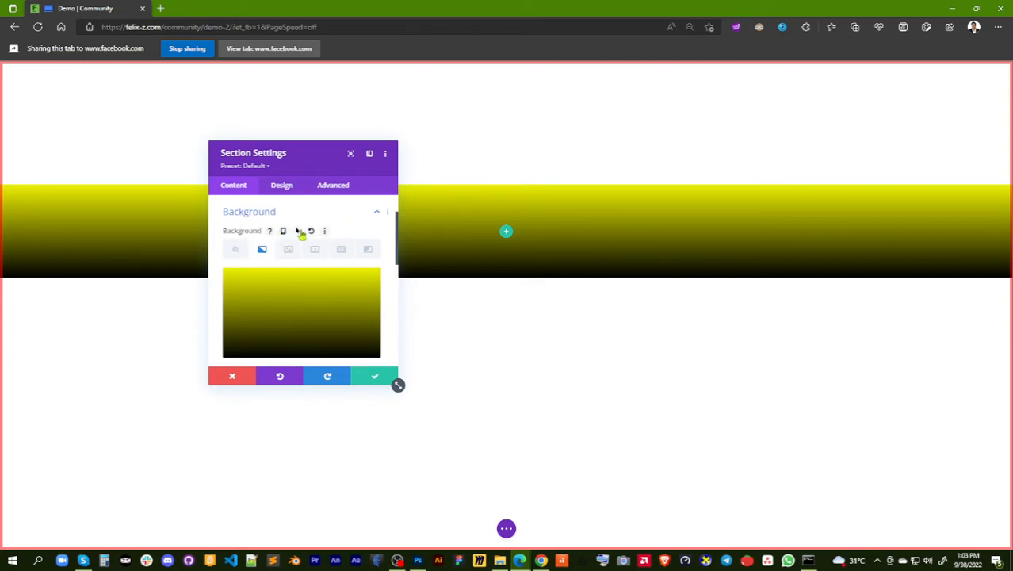
left_click(311, 231)
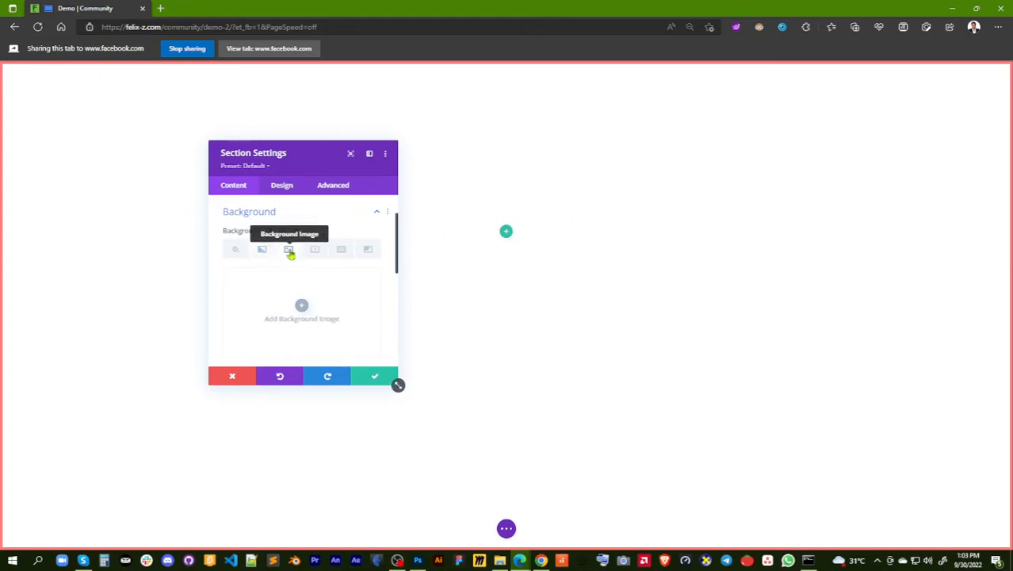
left_click(289, 251)
left_click(301, 306)
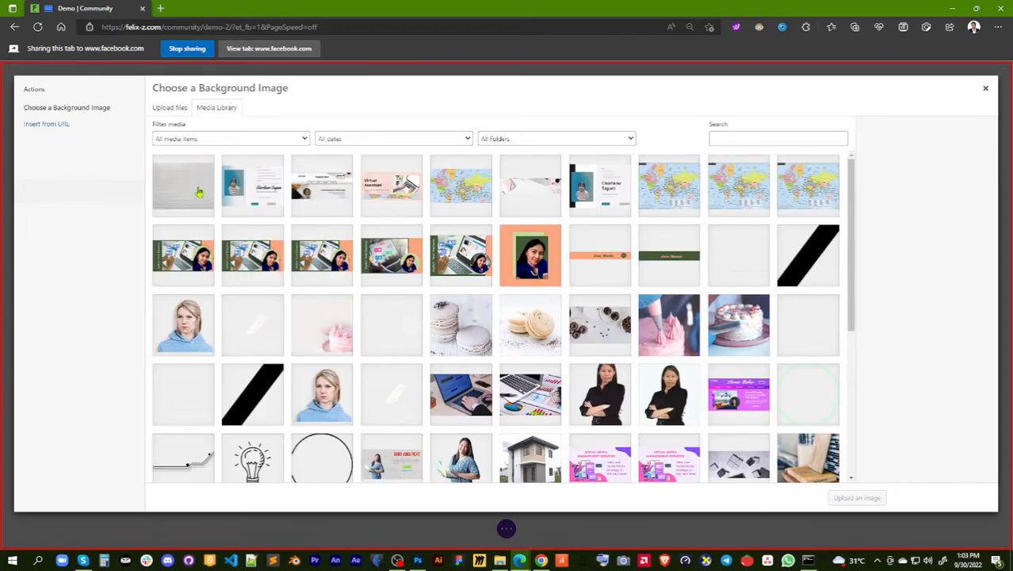
Choose the site owner's folder as the upload destination and start selecting an image file from the computer
left_click(168, 109)
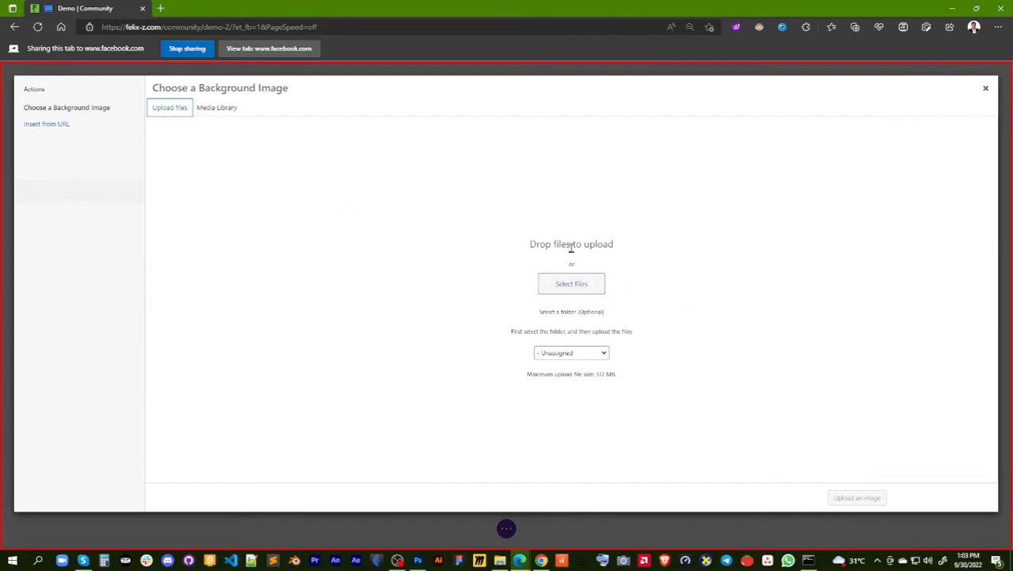
left_click(607, 354)
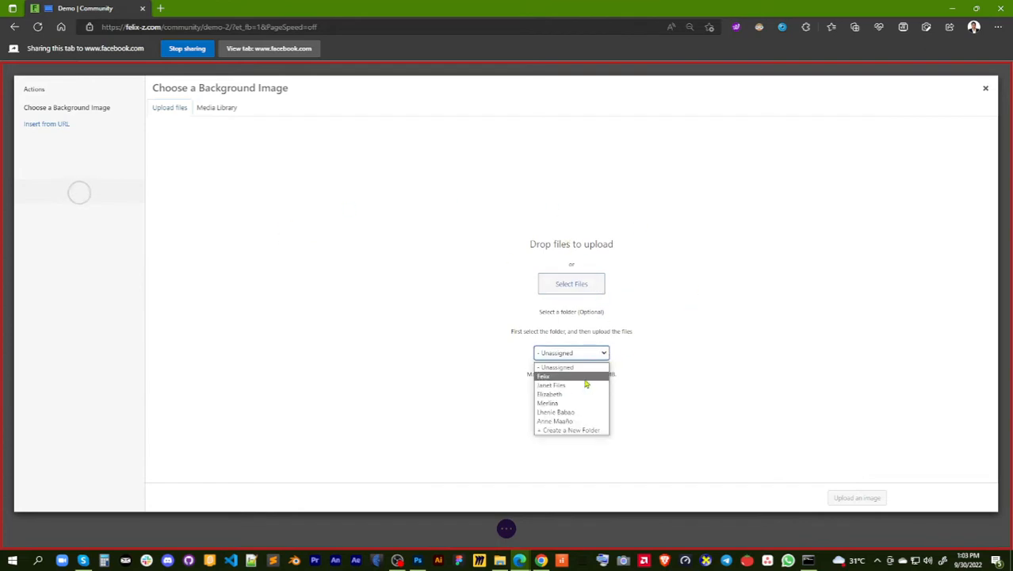
left_click(588, 378)
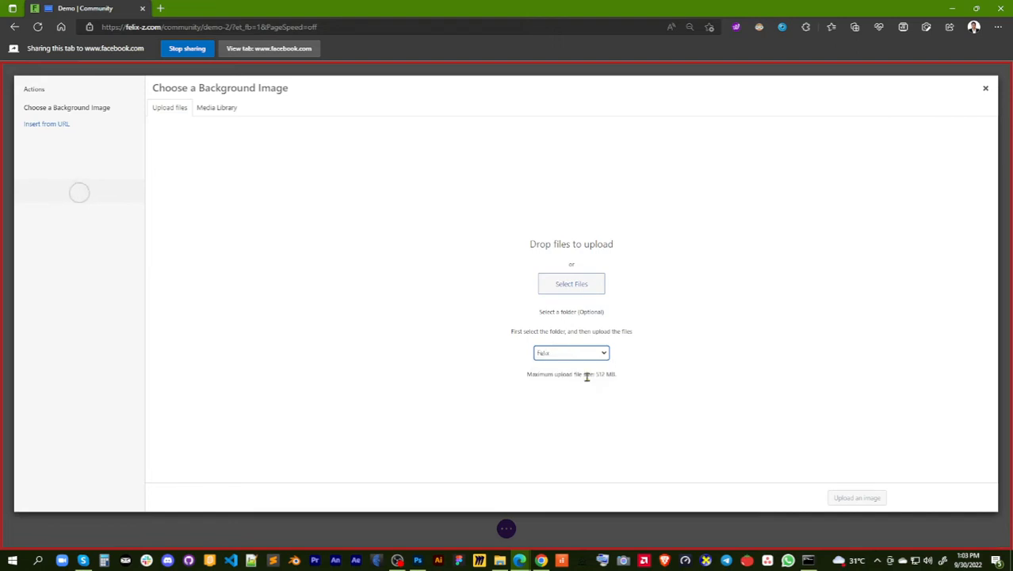
left_click(587, 292)
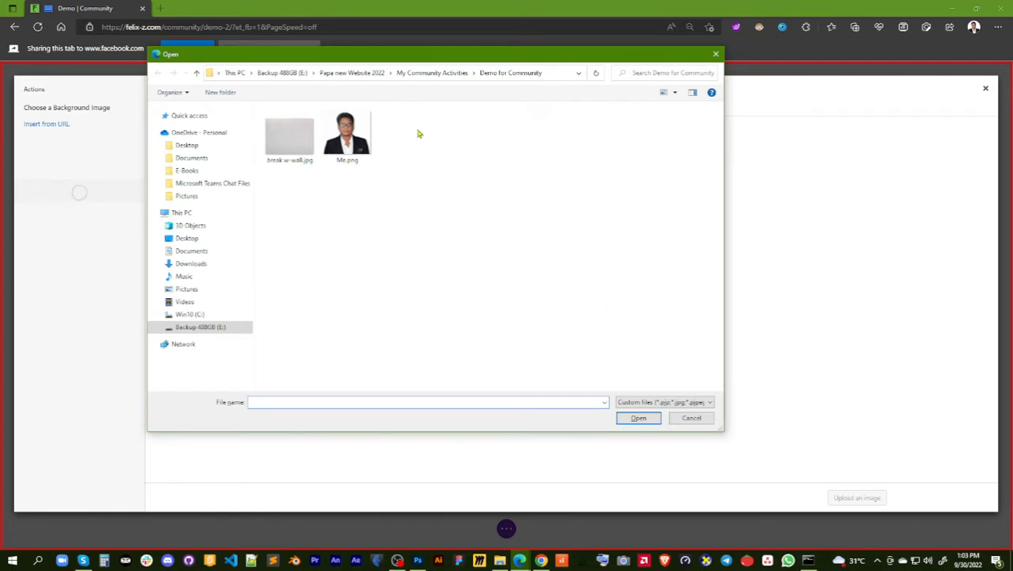
Look through the My Community Activities folder and return to its Demo for Community subfolder
left_click(446, 73)
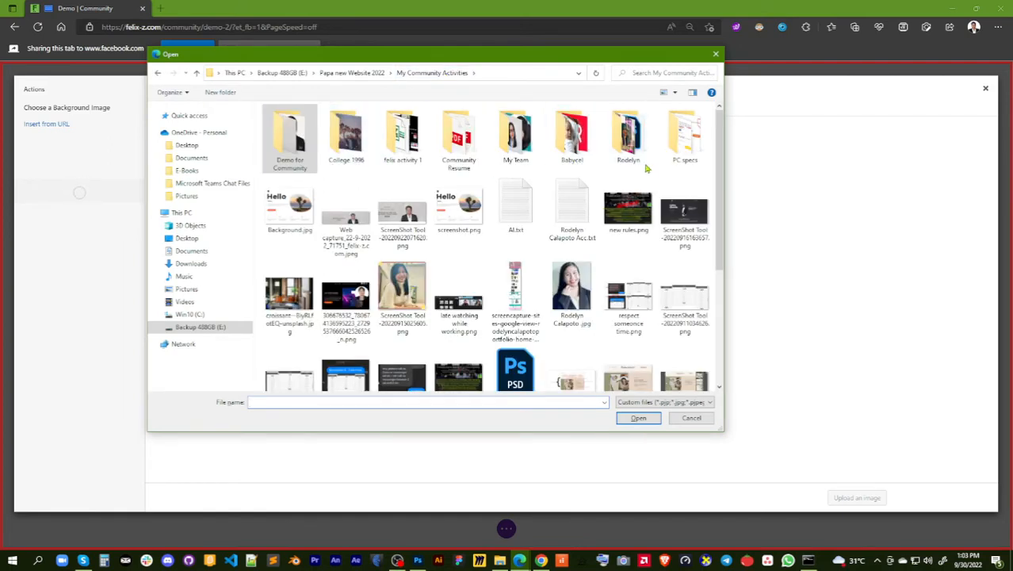
scroll(568, 281, "down", 5)
scroll(568, 281, "up", 5)
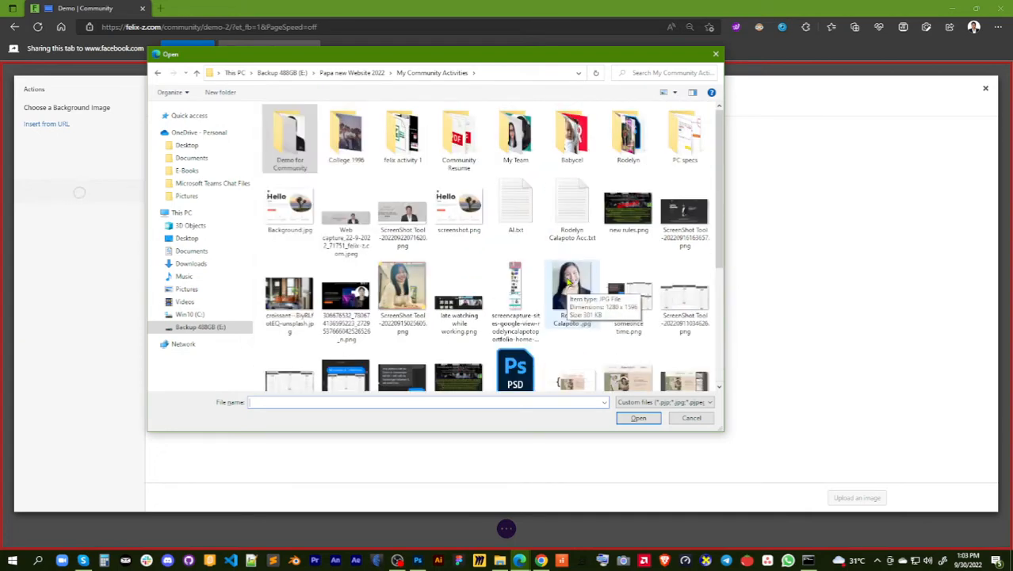
double_click(285, 144)
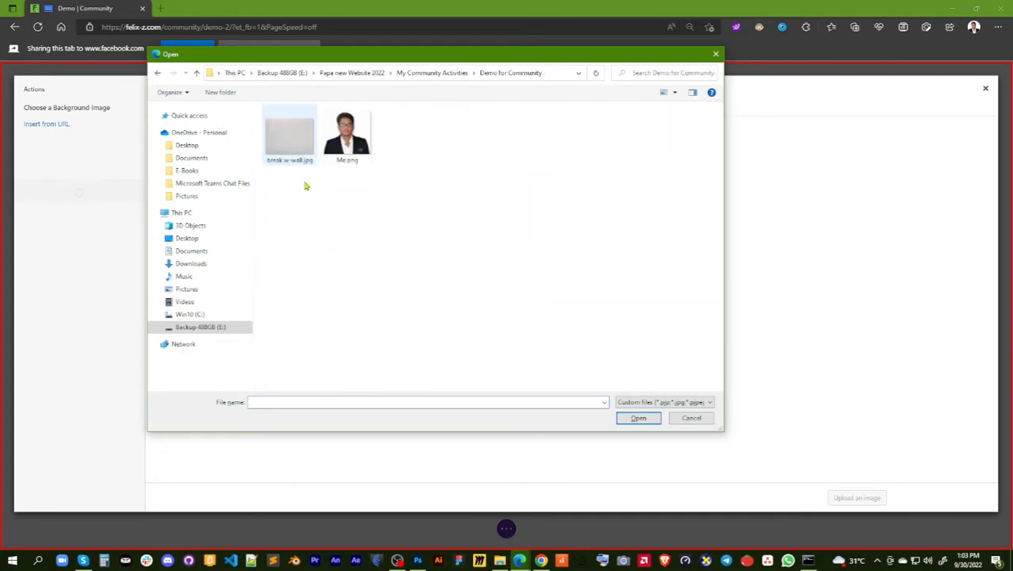
Upload break w-wall.jpg from the Demo for Community folder and apply it as the section's background image
left_click(288, 138)
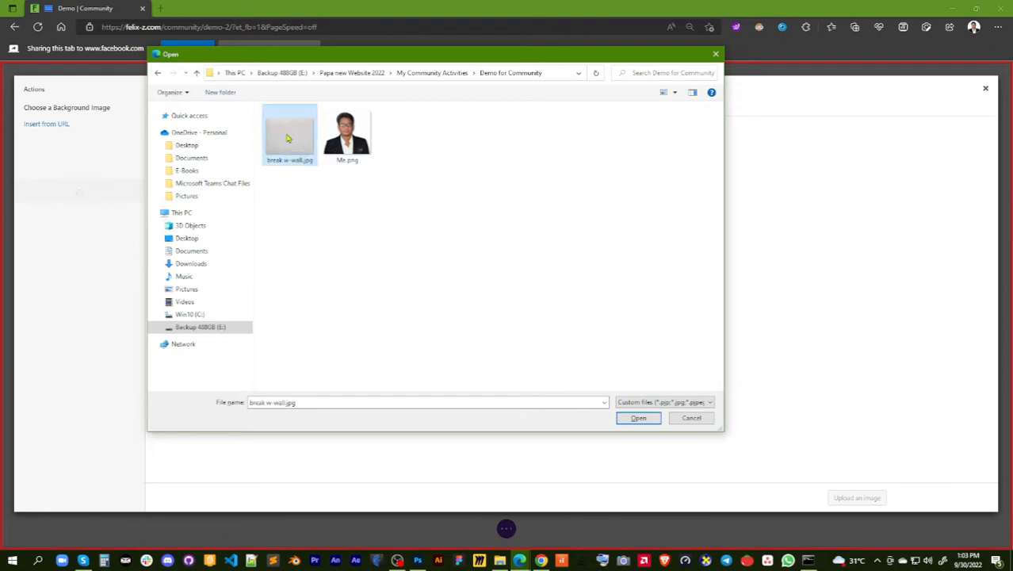
left_click(639, 418)
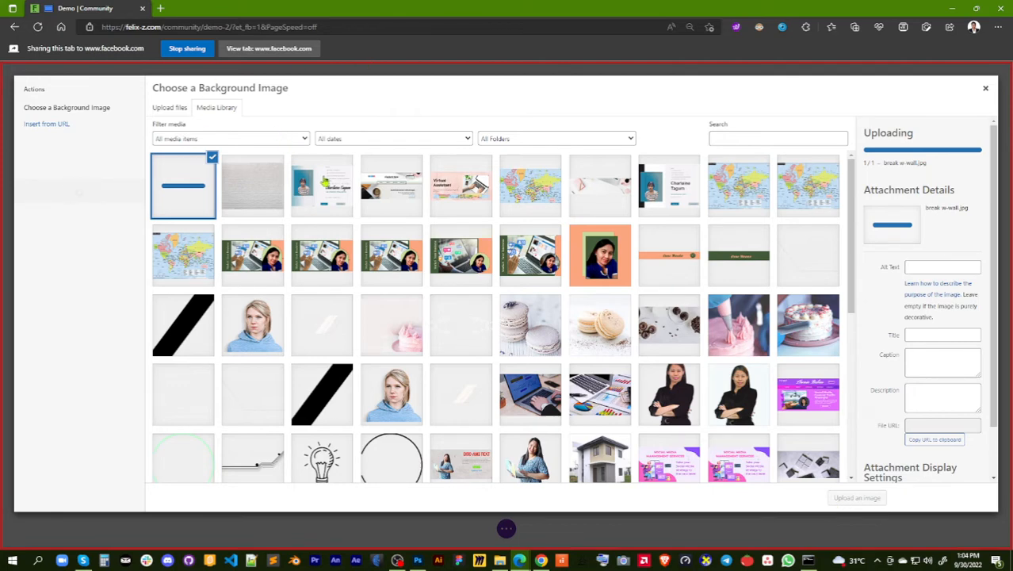
scroll(314, 242, "down", 2)
scroll(314, 241, "up", 2)
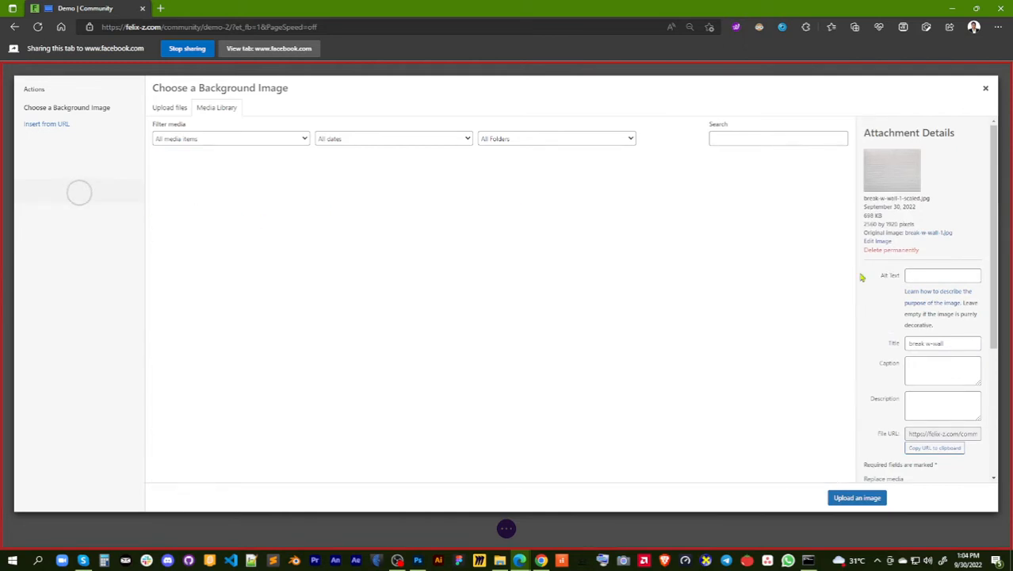
left_click(855, 498)
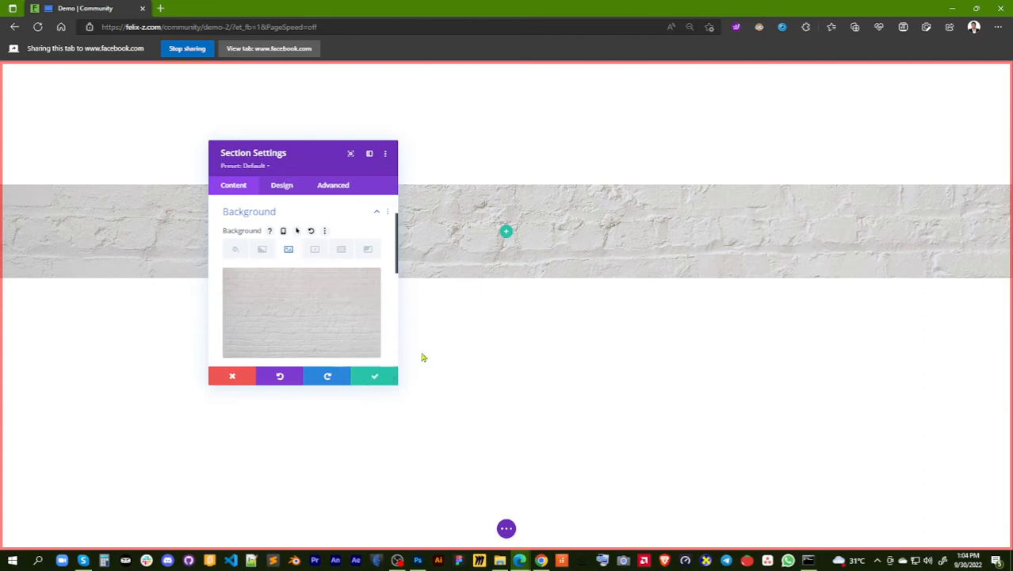
Accept the section settings and save the Demo page
left_click(371, 379)
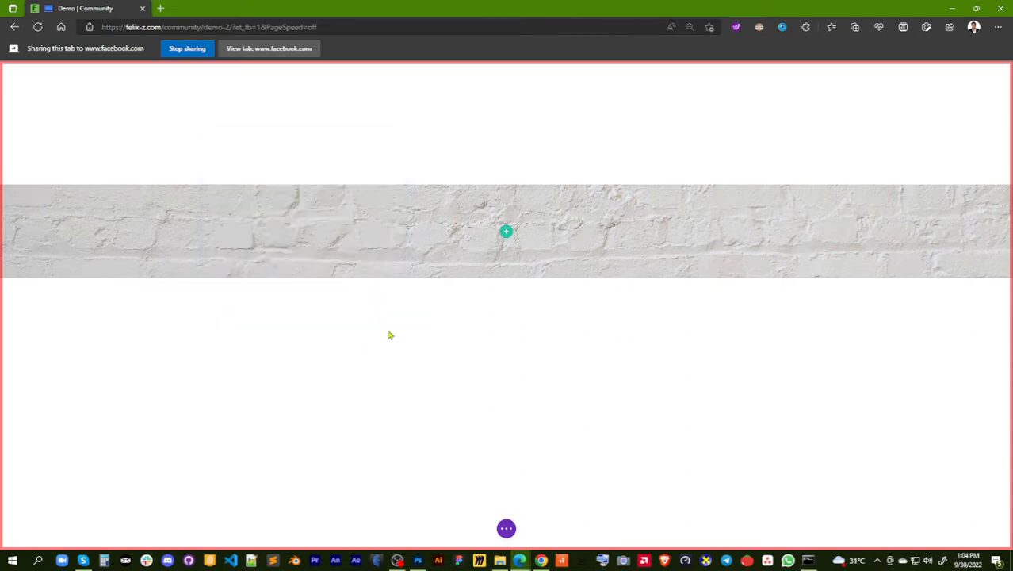
left_click(507, 530)
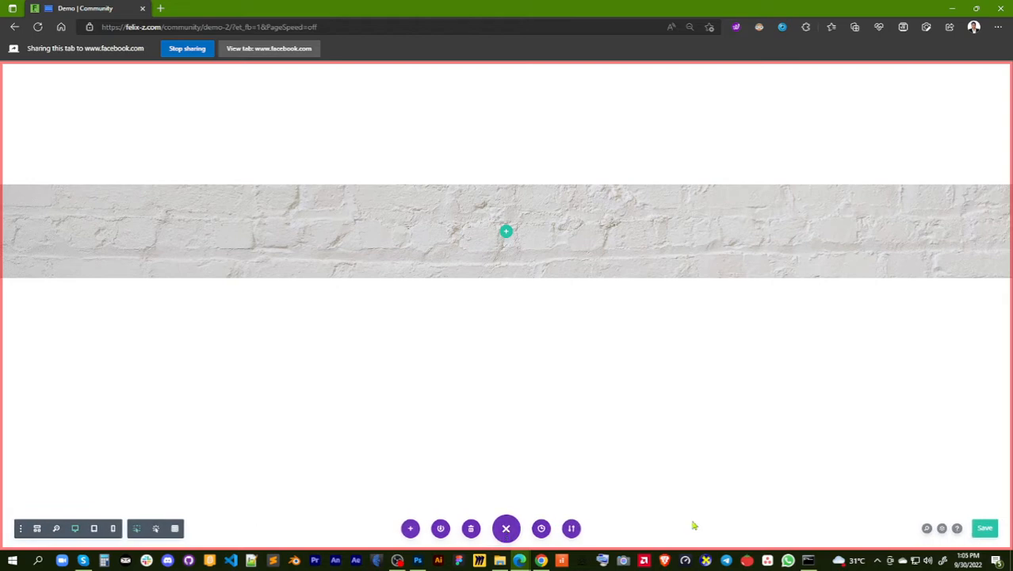
left_click(988, 529)
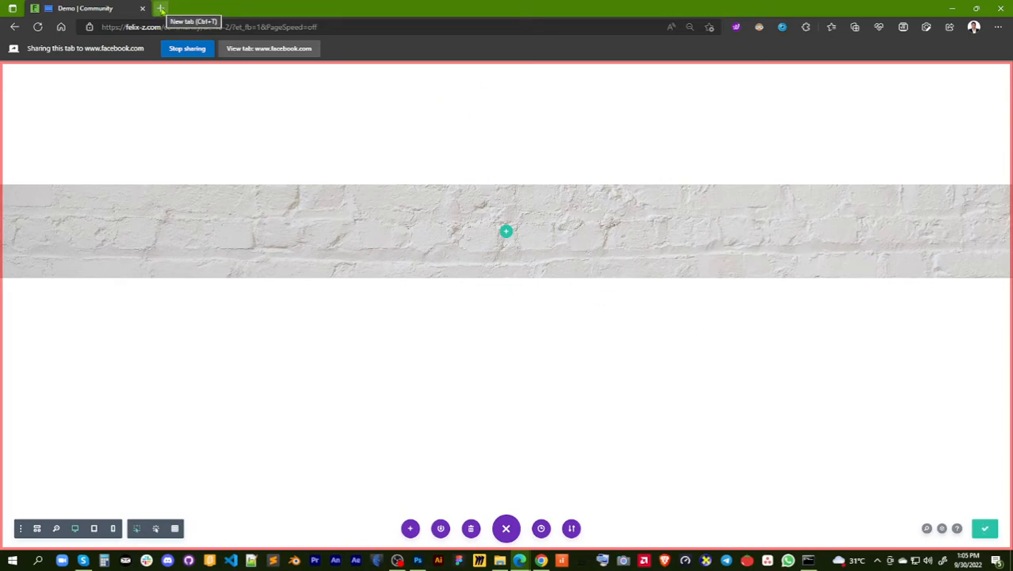
Open the Community site in a new browser tab and go to the site owner's member profile
left_click(160, 9)
left_click(170, 26)
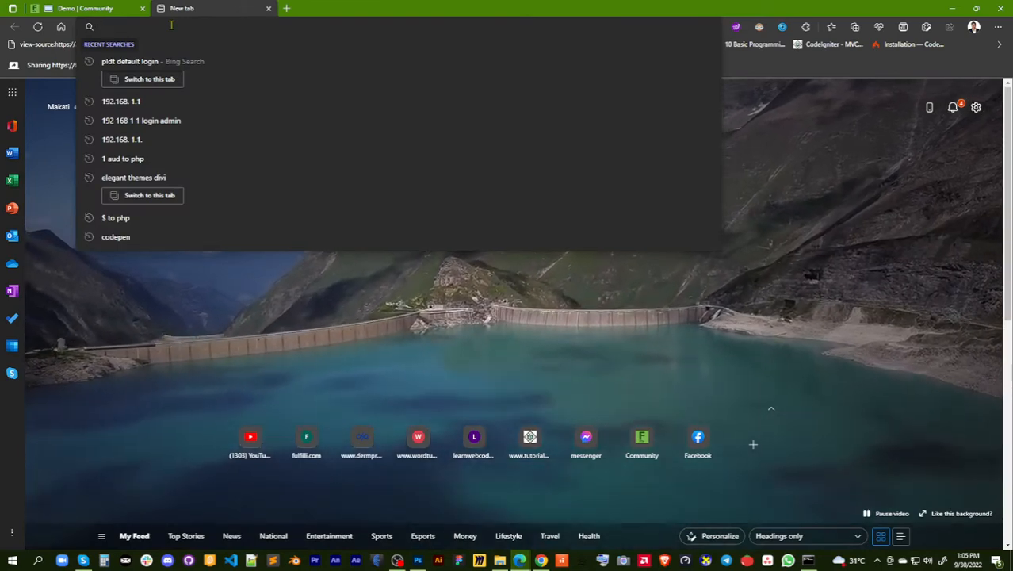
left_click(644, 441)
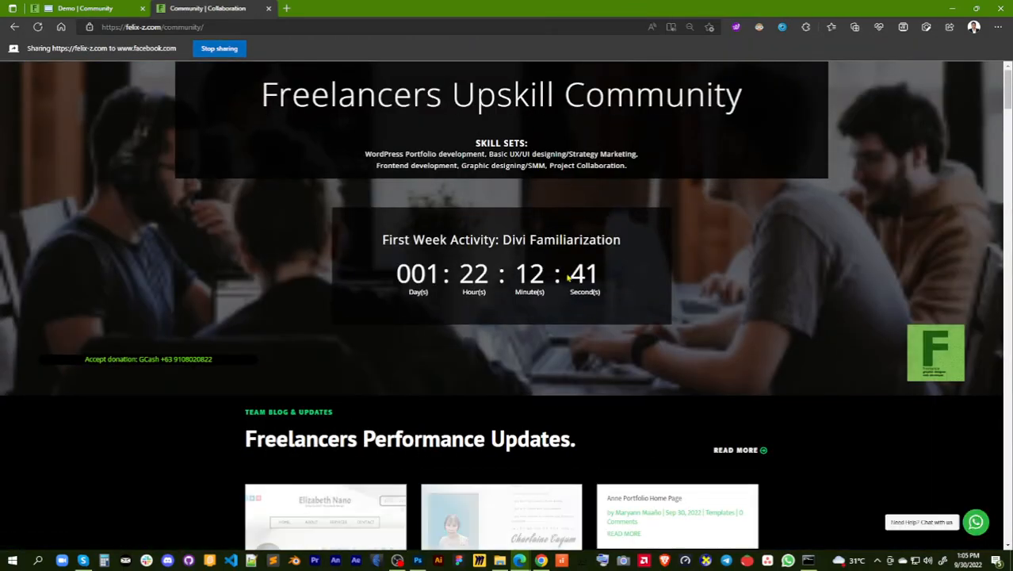
scroll(506, 253, "down", 1)
scroll(507, 266, "down", 15)
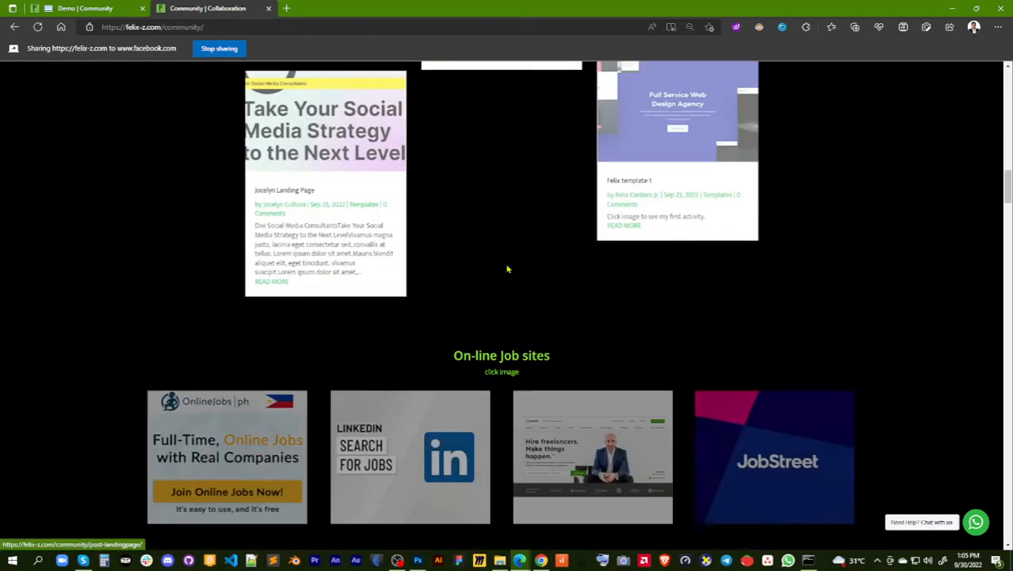
scroll(507, 270, "down", 12)
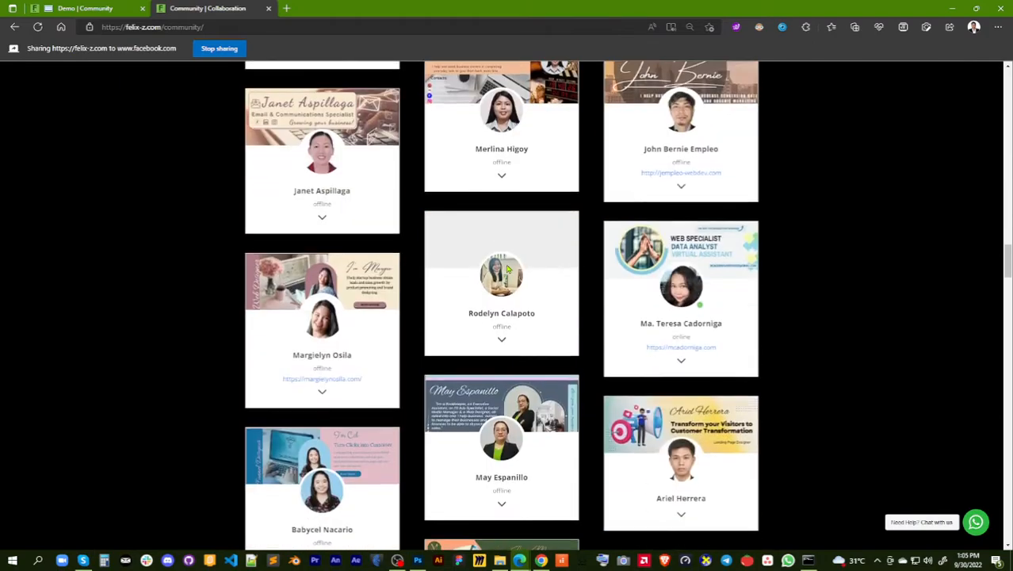
scroll(507, 270, "down", 5)
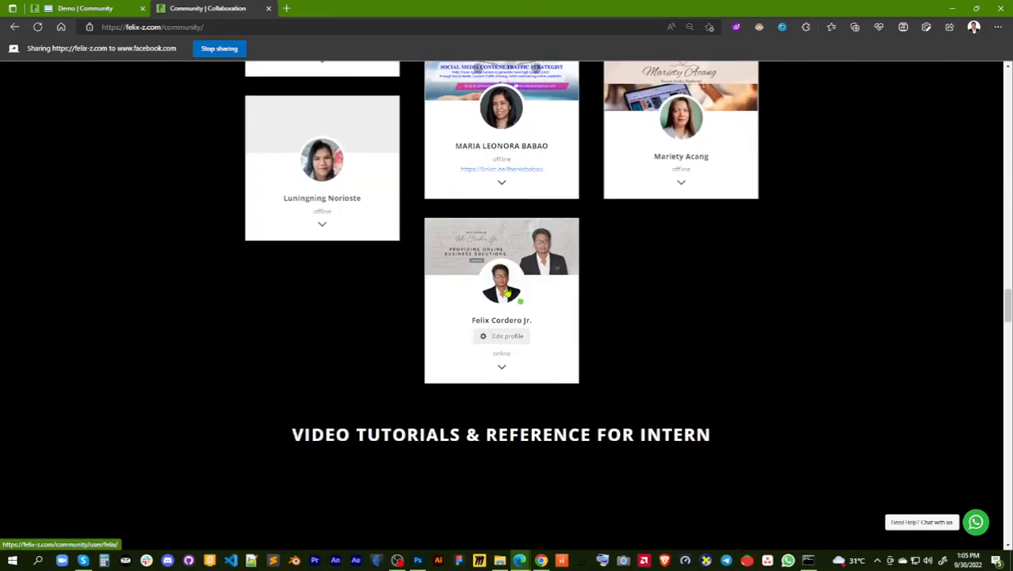
left_click(508, 291)
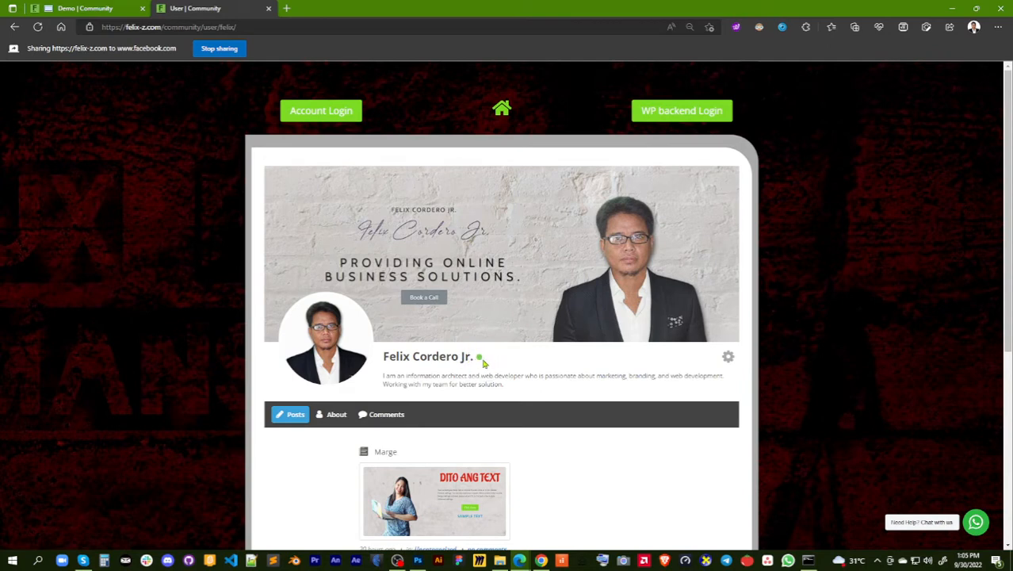
Enter the WordPress backend, open the site owner's page folder, and view the published Demo page in a new tab
mouse_move(480, 364)
left_click(672, 113)
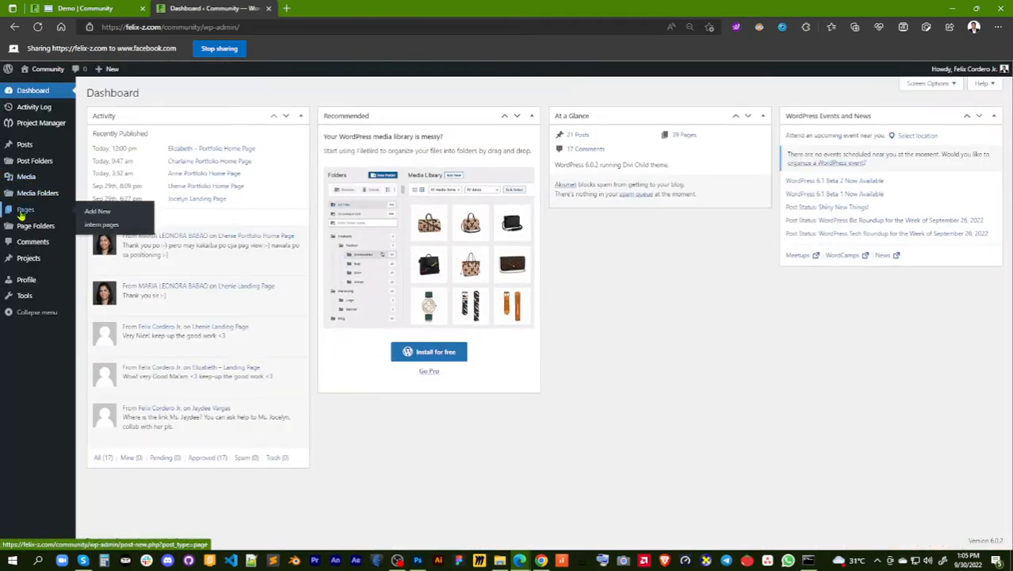
mouse_move(25, 230)
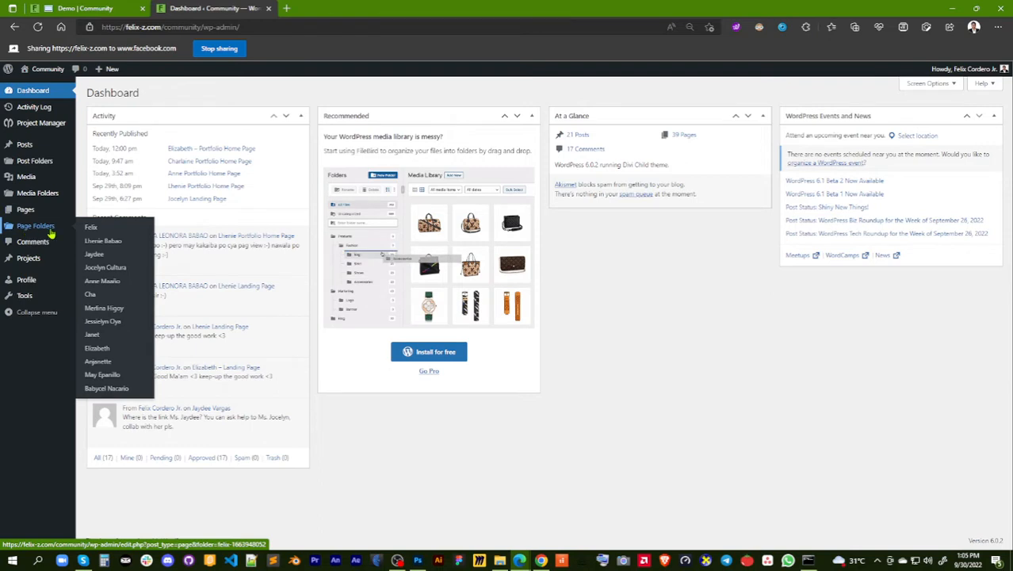
left_click(90, 229)
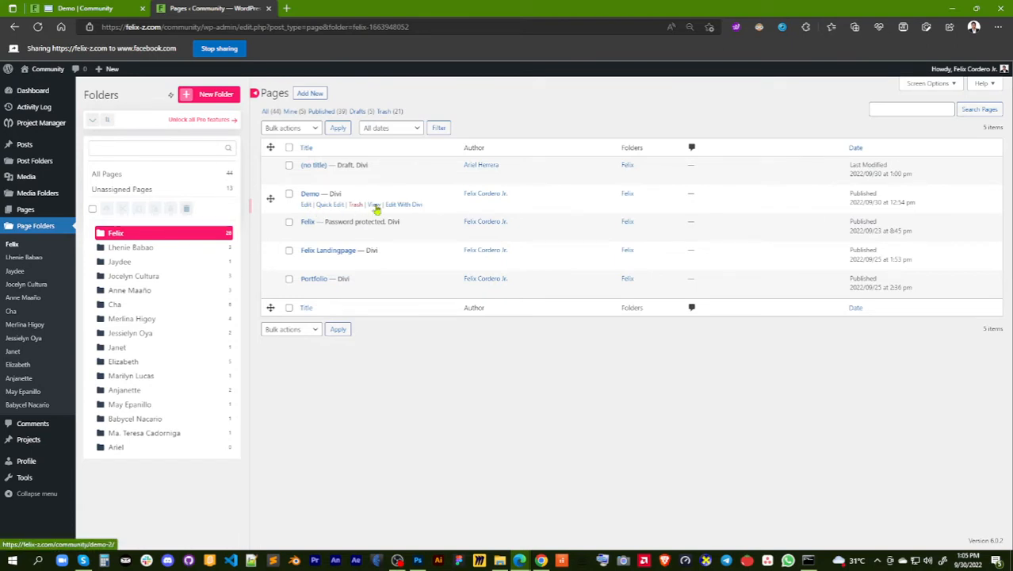
right_click(372, 205)
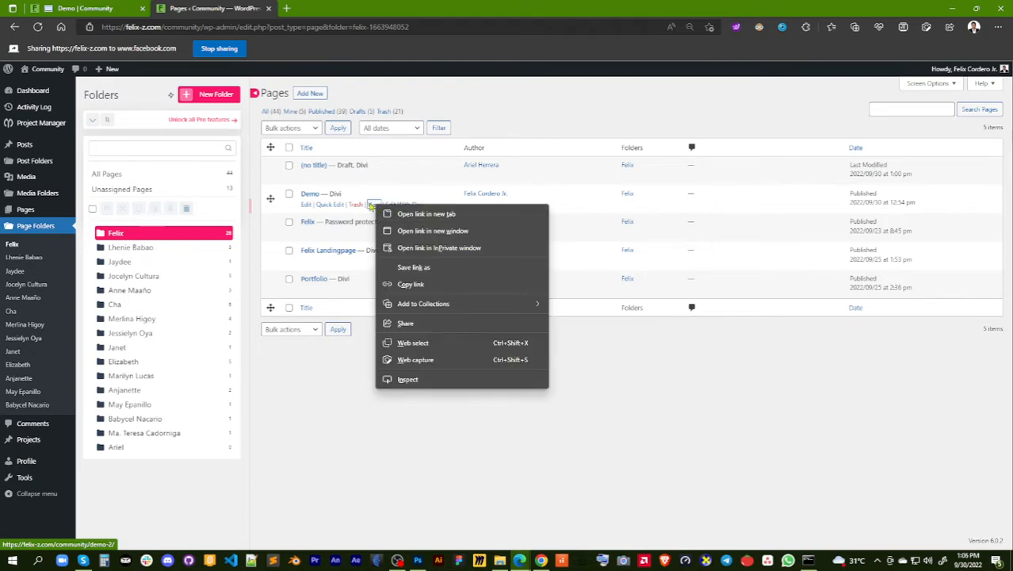
left_click(418, 214)
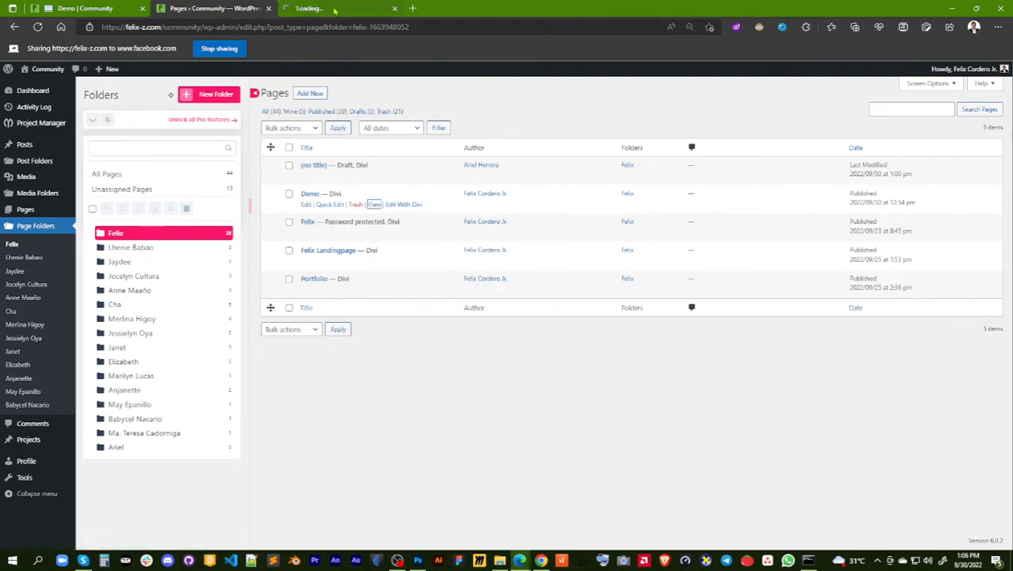
left_click(335, 9)
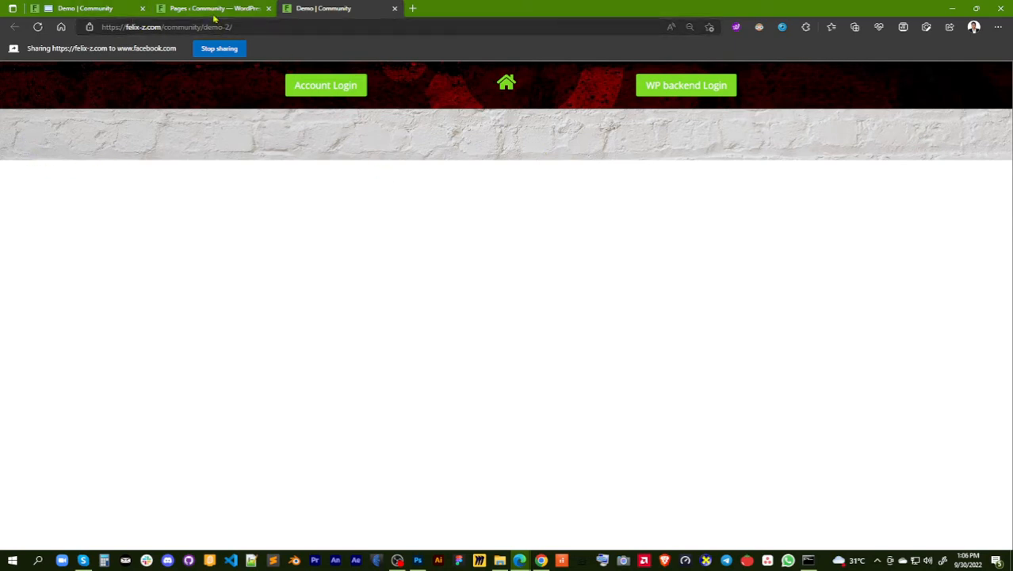
Return to the Demo page in the Divi builder and open the section's Sizing design options
left_click(96, 10)
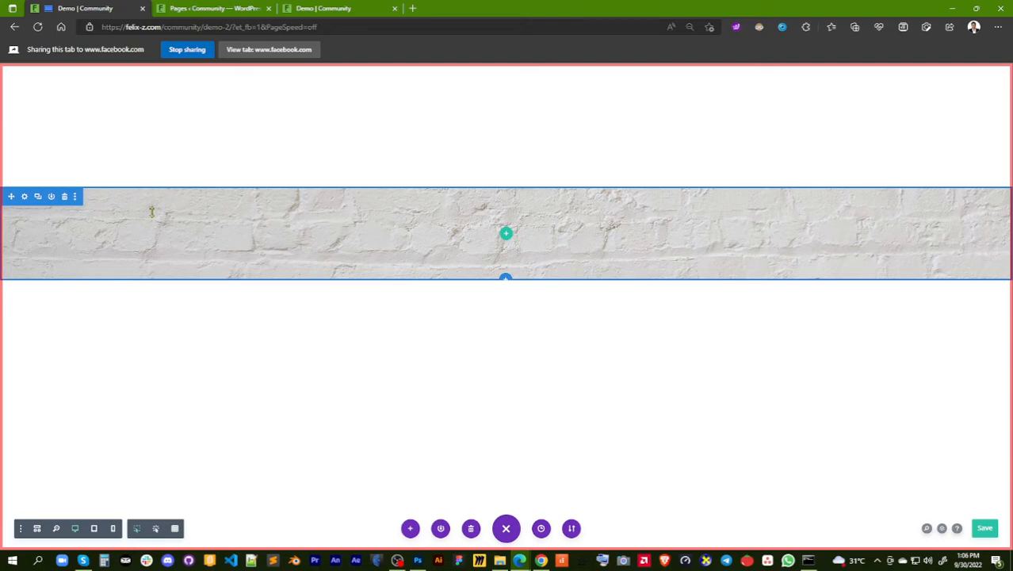
left_click(25, 198)
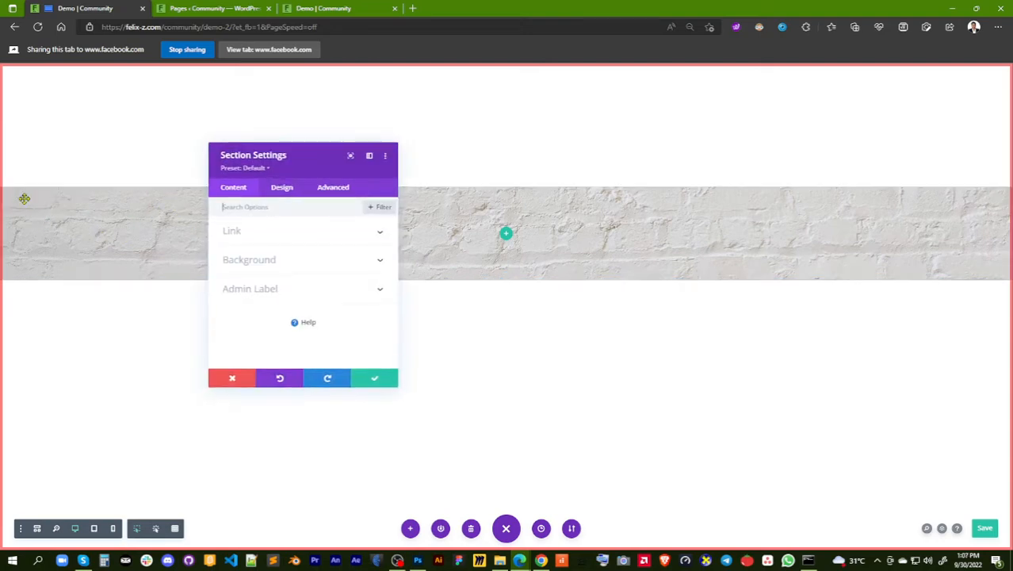
left_click(282, 187)
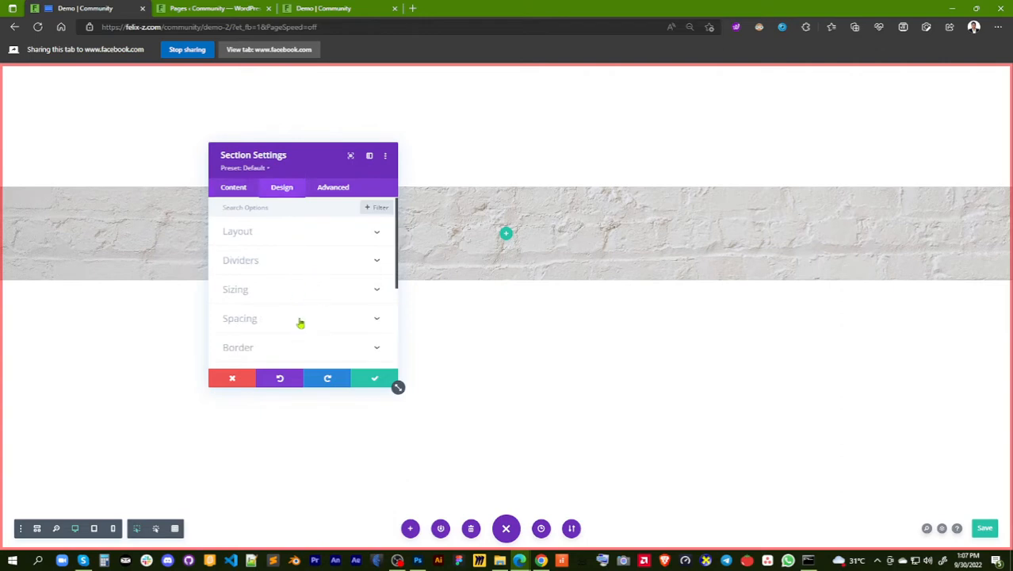
left_click(295, 291)
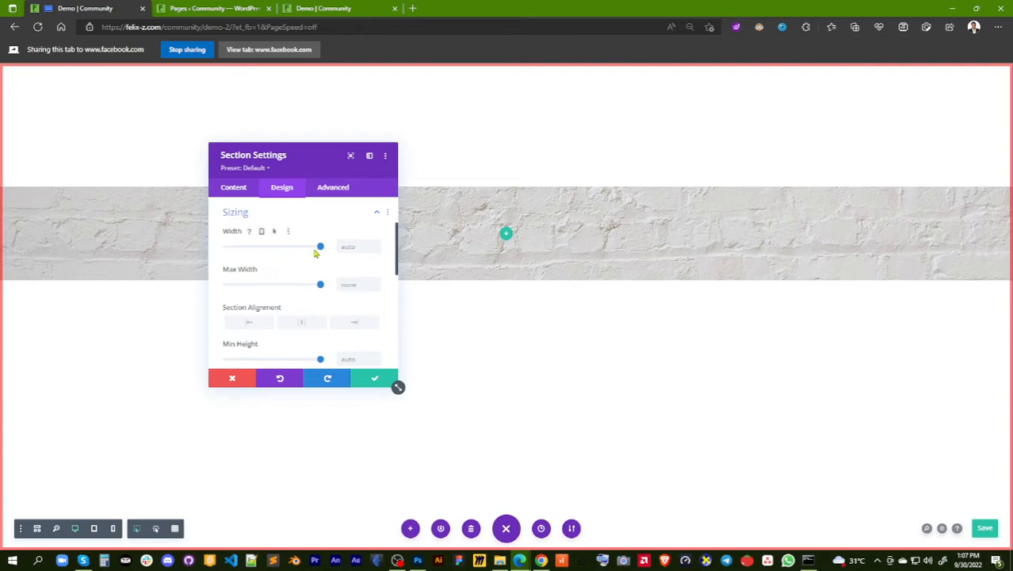
Try the section width at 29% and at 100%, then clear the width value
left_click_drag(321, 247, 254, 258)
left_click_drag(306, 156, 789, 111)
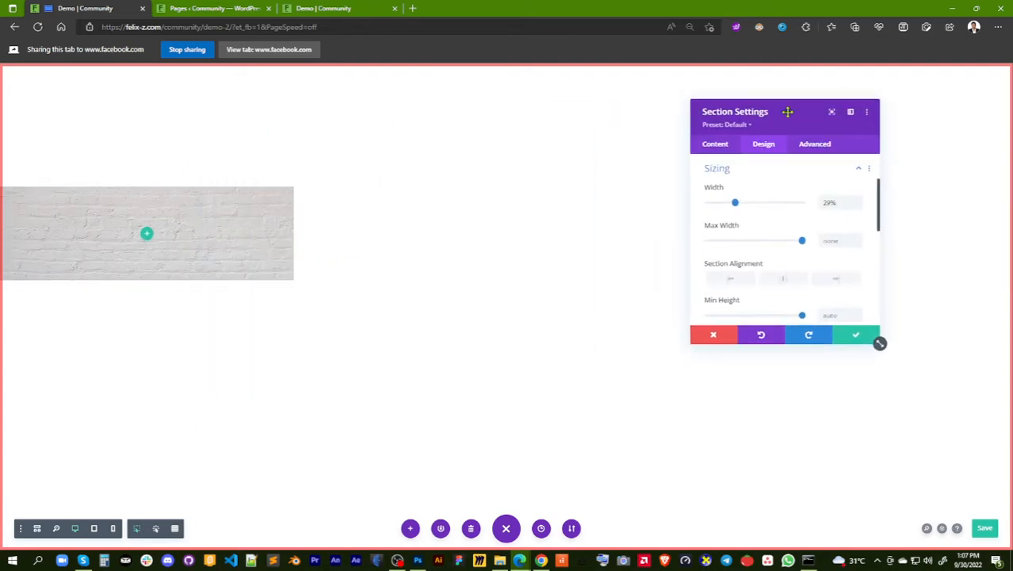
left_click_drag(735, 212, 810, 207)
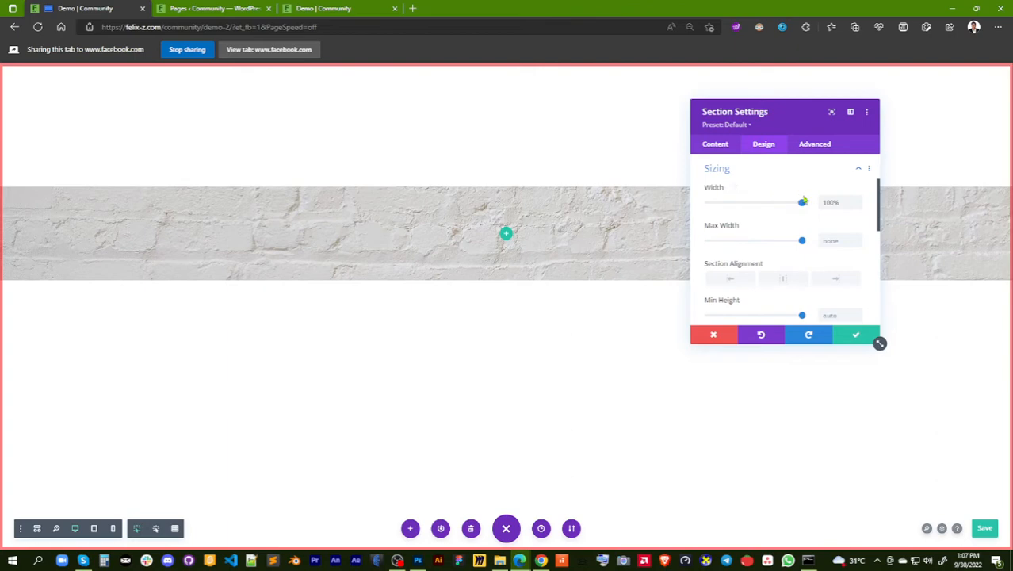
left_click_drag(840, 203, 793, 204)
key("BackSpace")
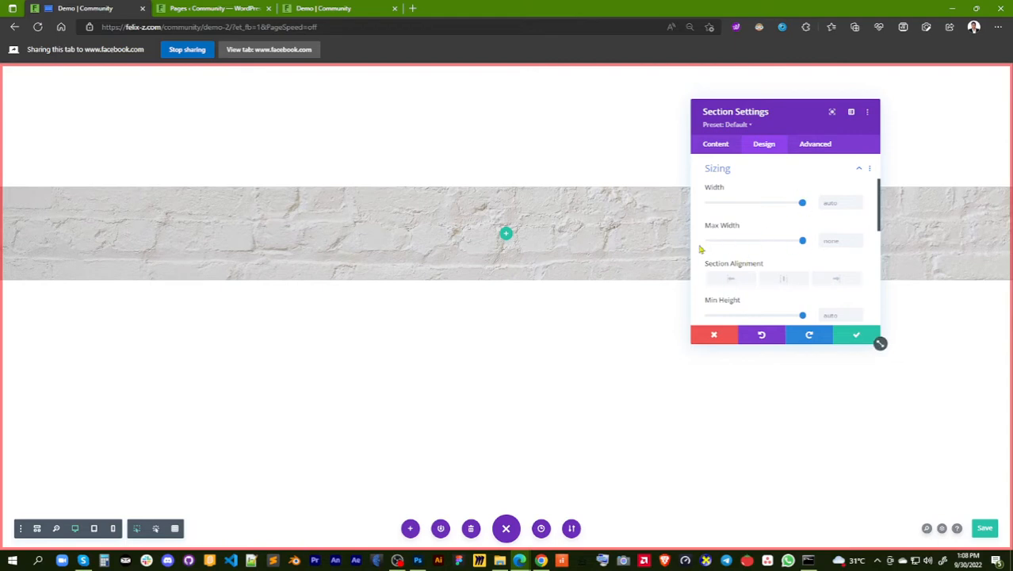
Try a section max height of about 865px, then raise it to 1000px
scroll(790, 238, "down", 1)
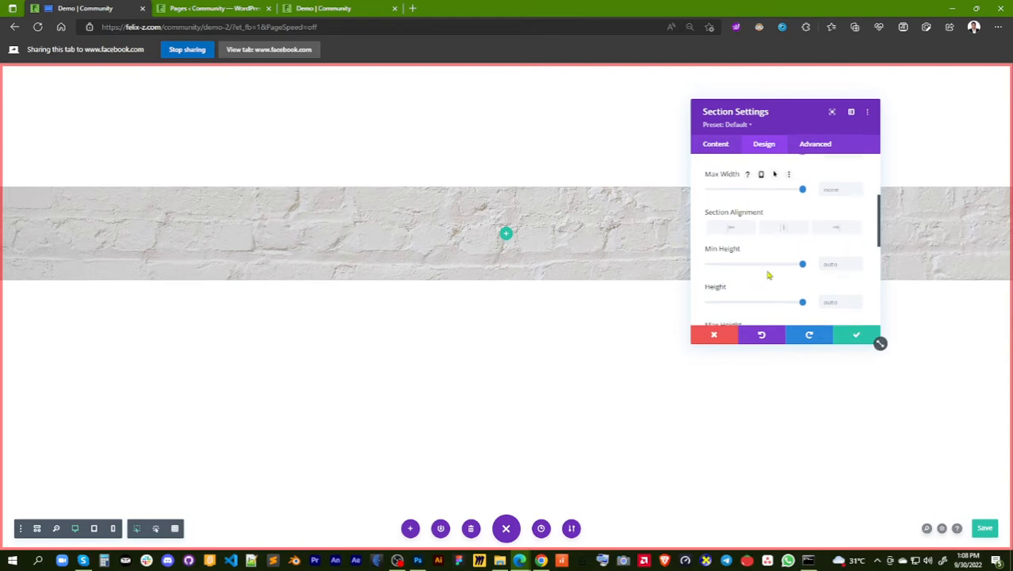
scroll(794, 255, "down", 1)
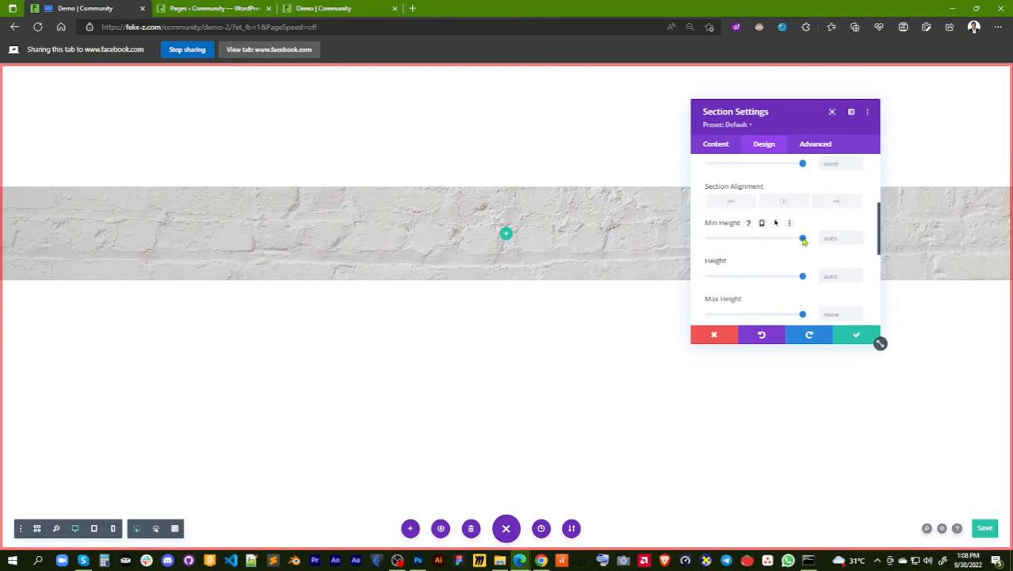
scroll(790, 281, "down", 1)
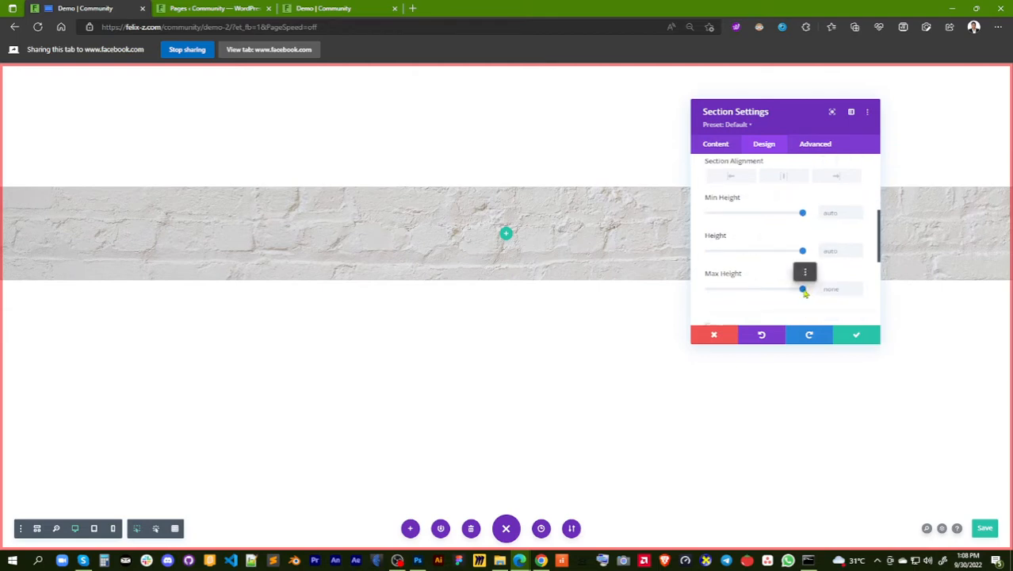
left_click_drag(804, 290, 788, 290)
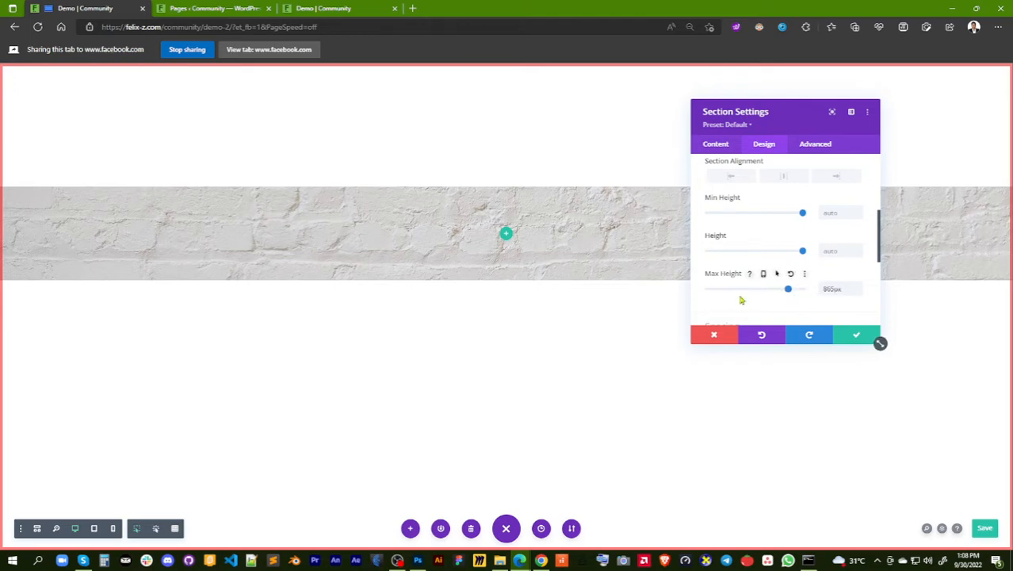
mouse_move(790, 290)
left_mouse_down()
mouse_move(780, 290)
mouse_move(803, 288)
left_mouse_up()
Try section min heights of about 656px and 542px, then reset both the min height and max height
left_click_drag(801, 218, 768, 226)
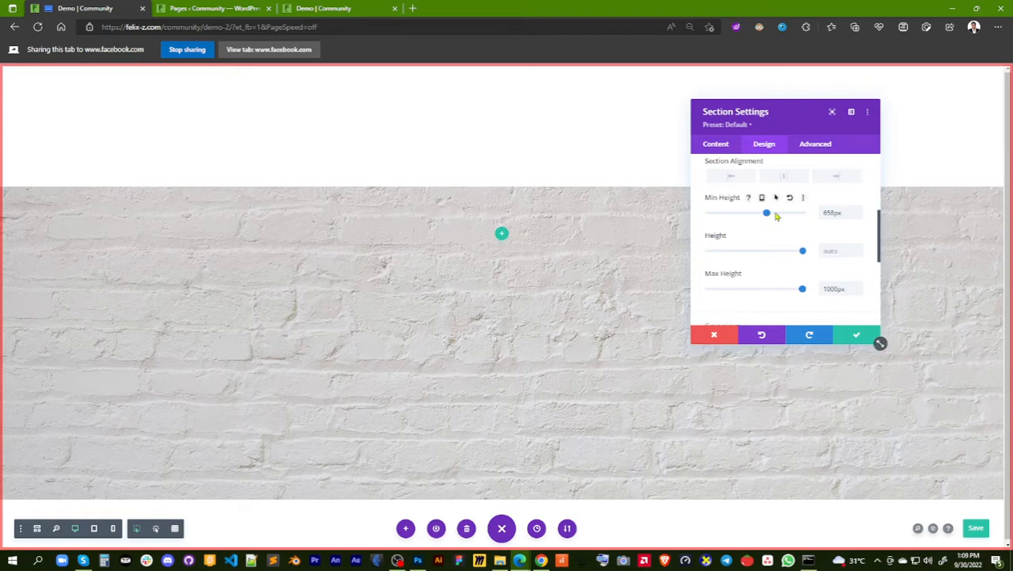
left_click_drag(776, 216, 756, 218)
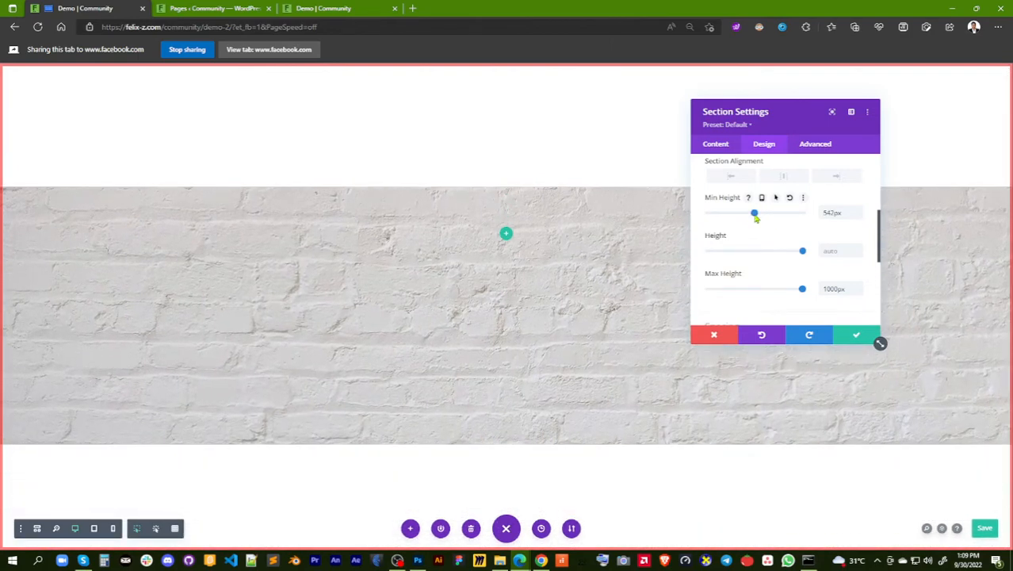
left_click(789, 199)
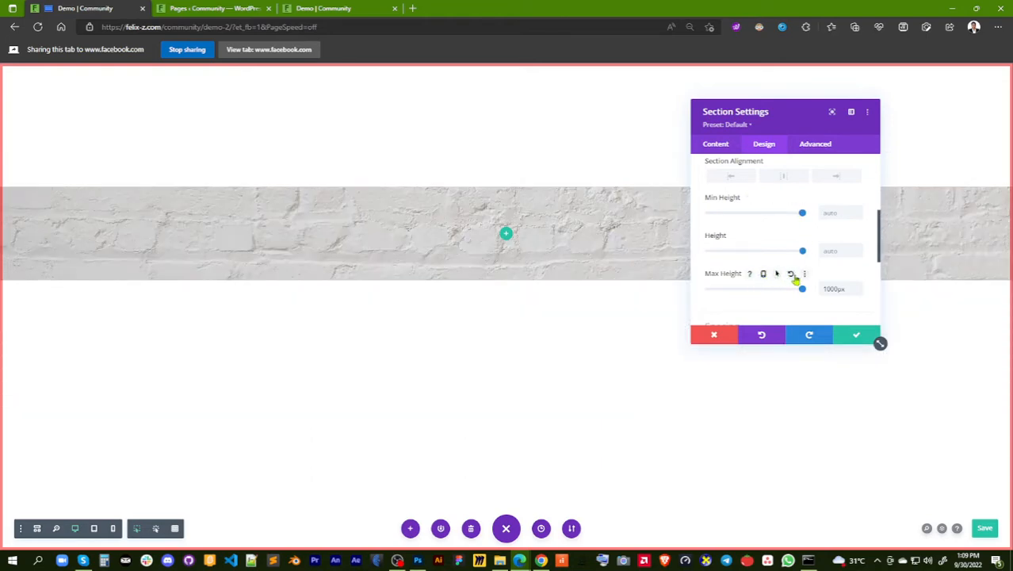
left_click(790, 275)
Open the section's Spacing options to view the margin and padding fields, then save the section settings
scroll(805, 279, "down", 3)
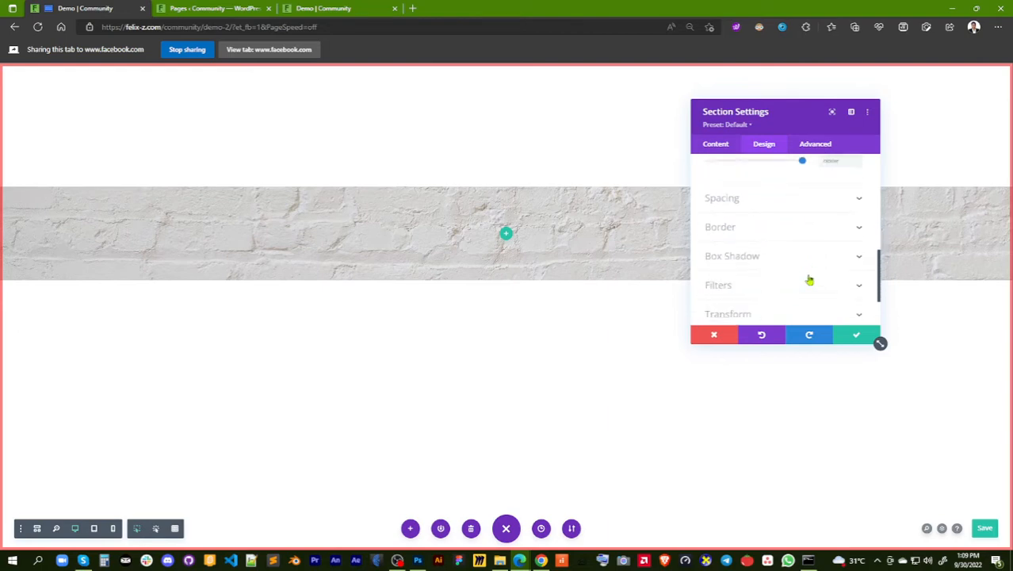
scroll(807, 269, "up", 1)
left_click(763, 249)
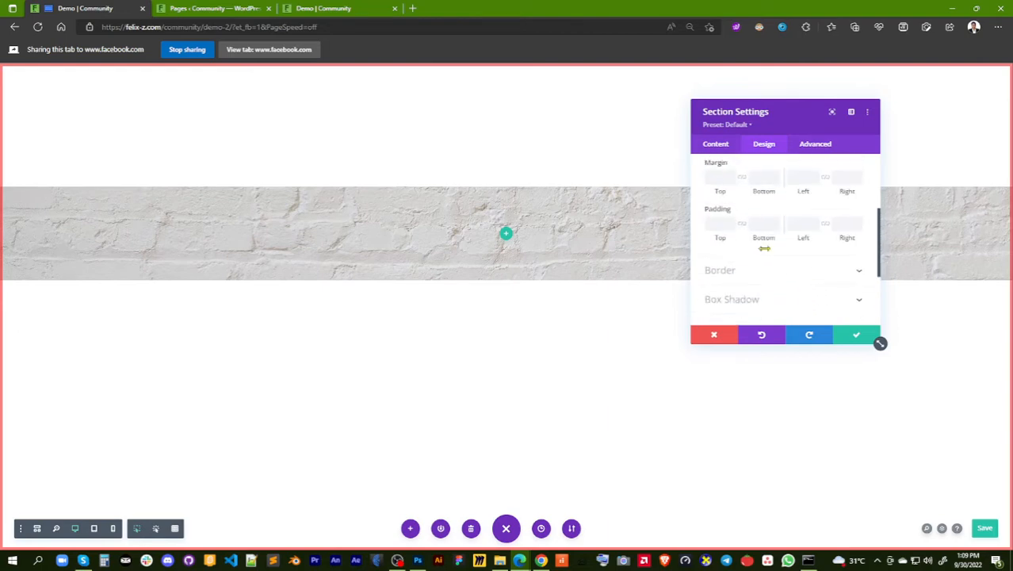
scroll(763, 248, "up", 1)
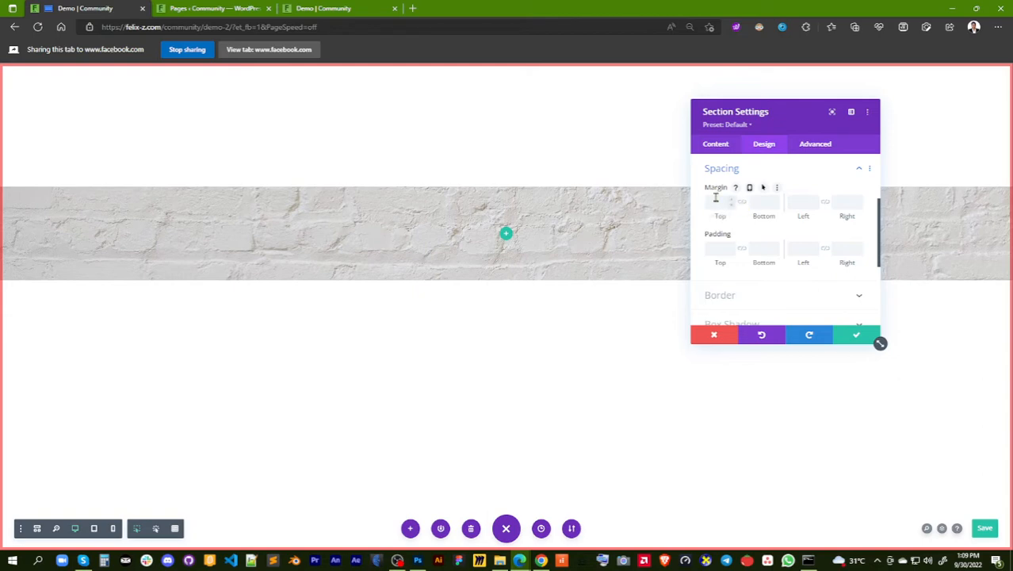
left_click(859, 339)
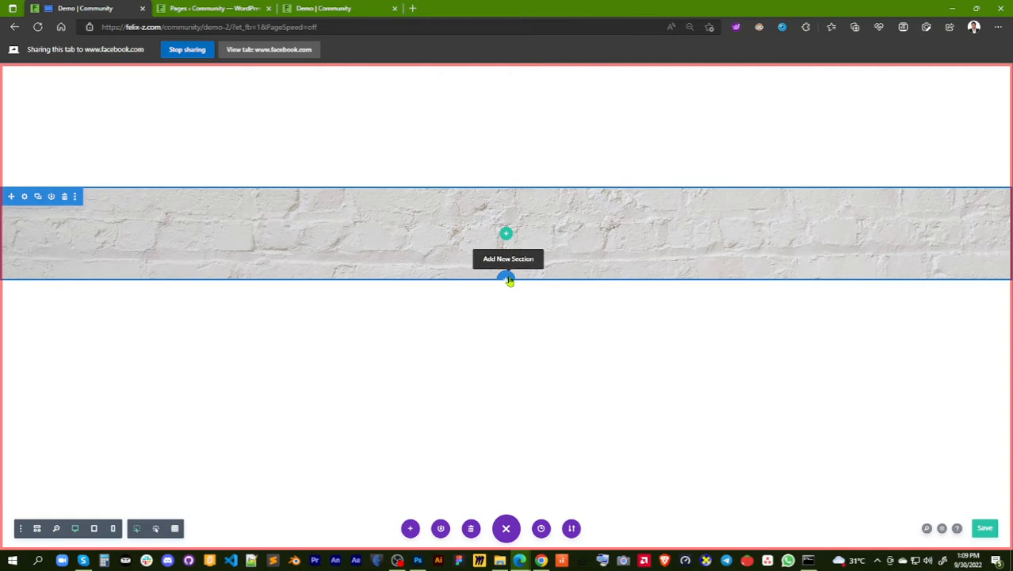
Add a regular section below the brick section, look through the row layouts and dismiss them without inserting a row
left_click(509, 279)
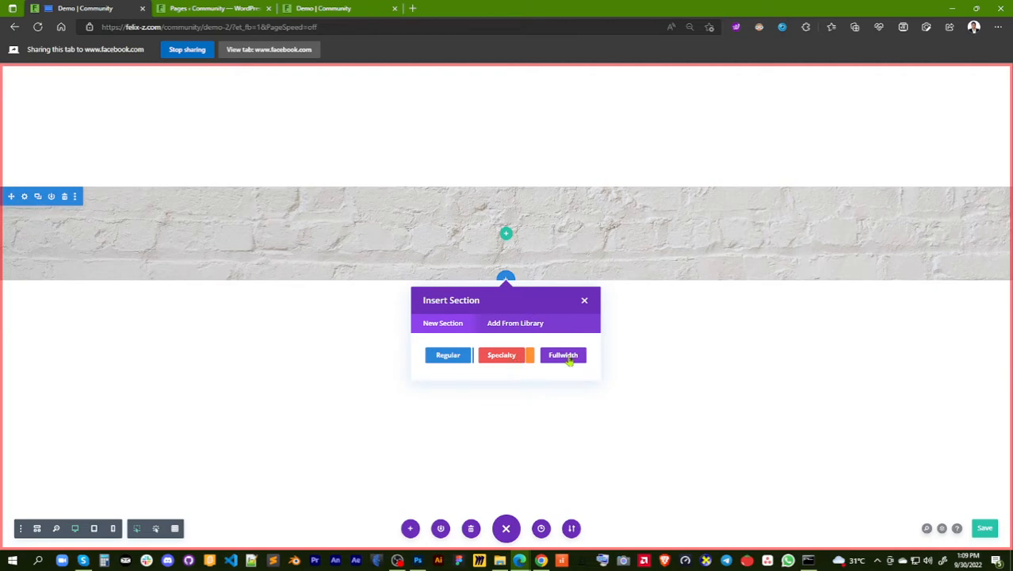
left_click(447, 356)
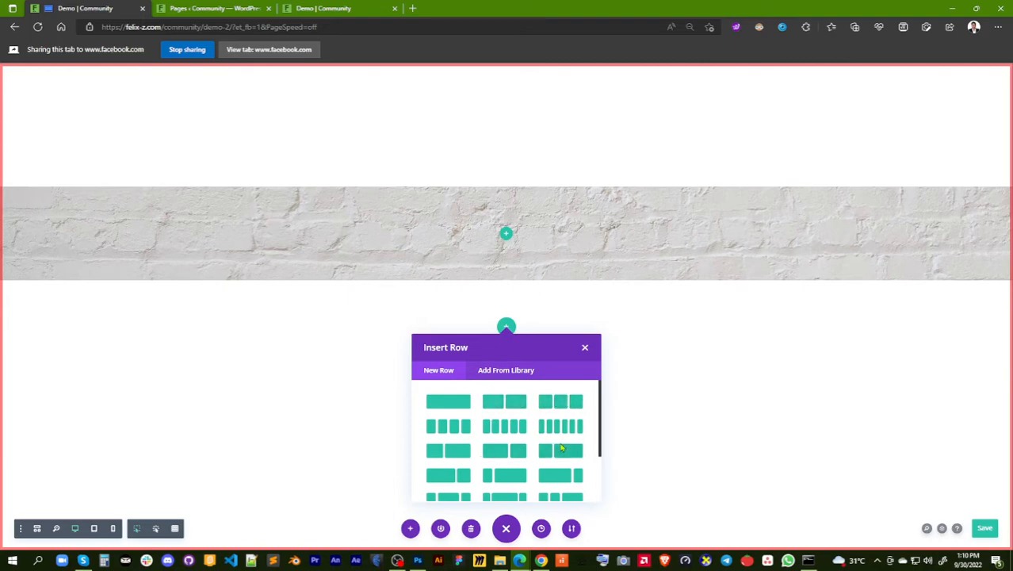
scroll(560, 442, "down", 1)
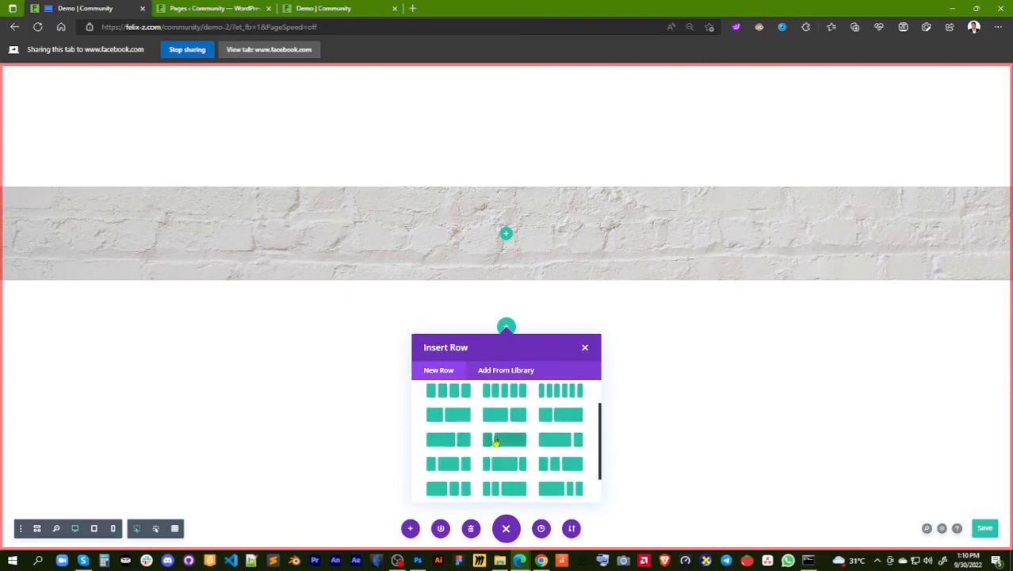
scroll(500, 436, "down", 1)
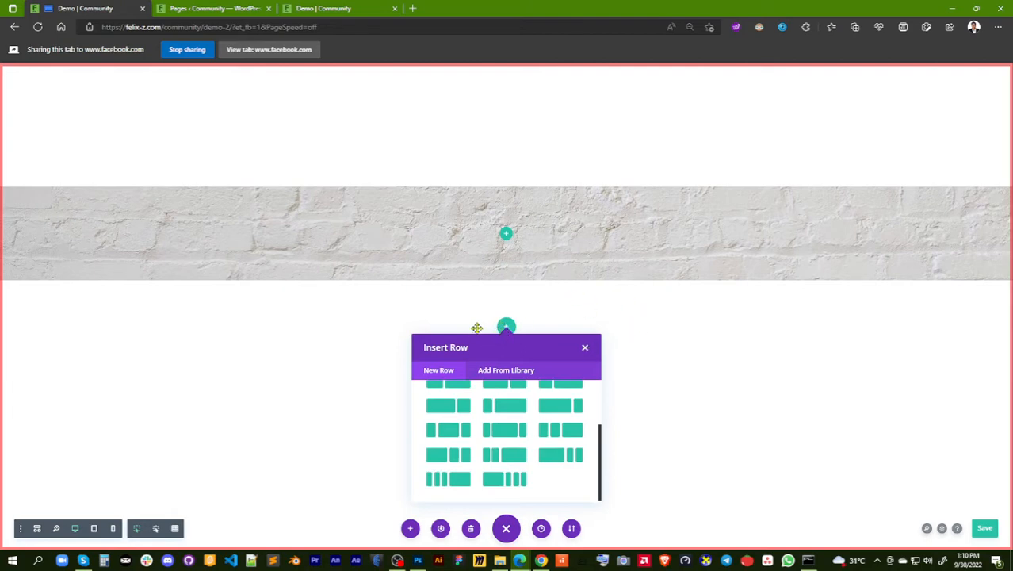
left_click(586, 348)
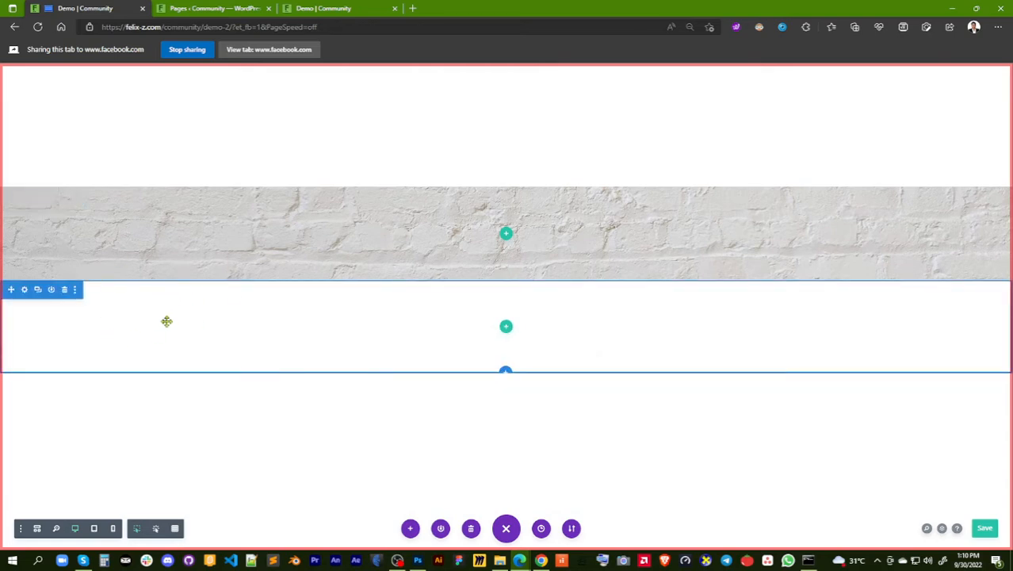
Open the new section's background settings and apply the preset light green as its background colour
left_click(25, 291)
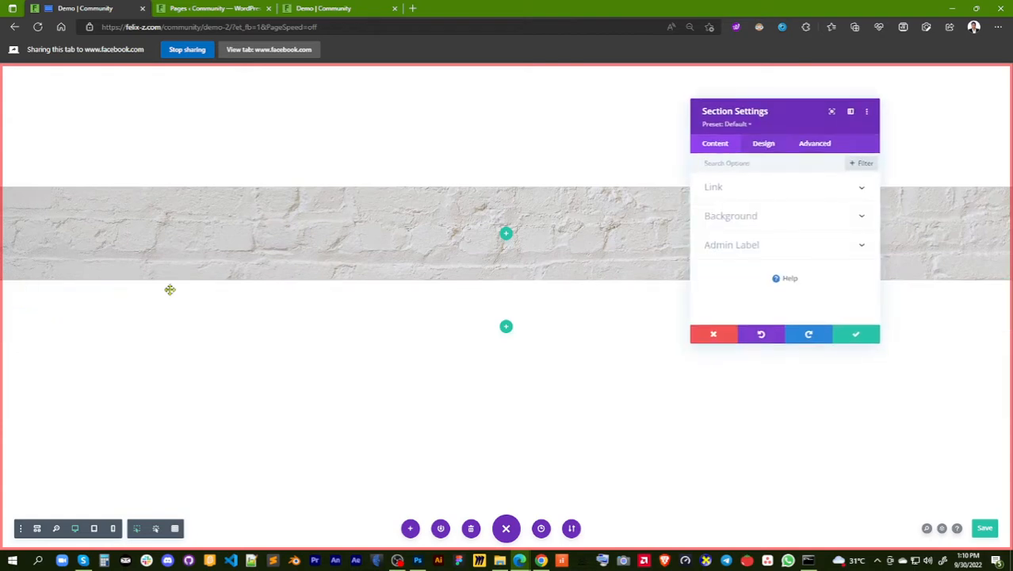
left_click(771, 217)
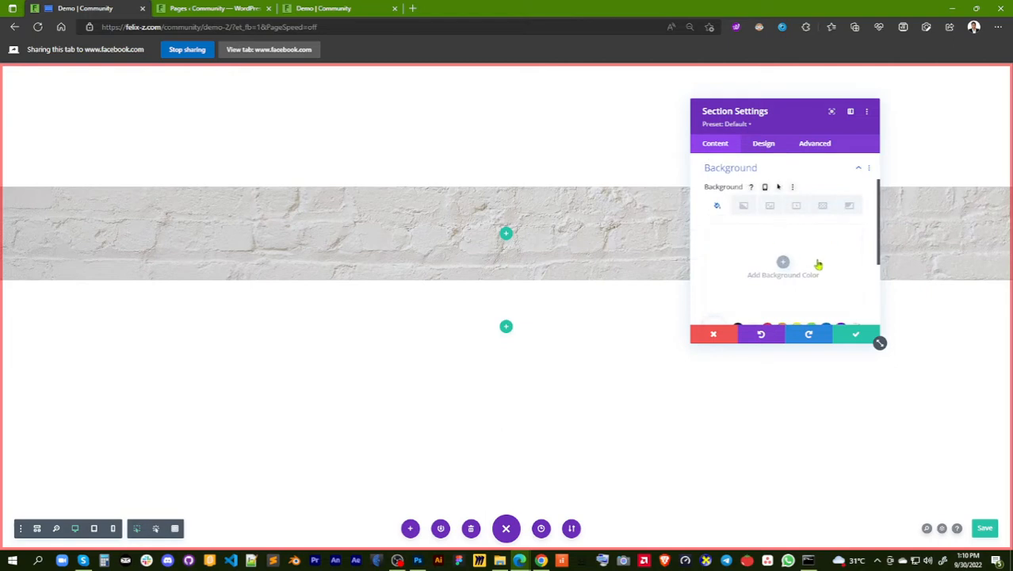
scroll(821, 265, "down", 1)
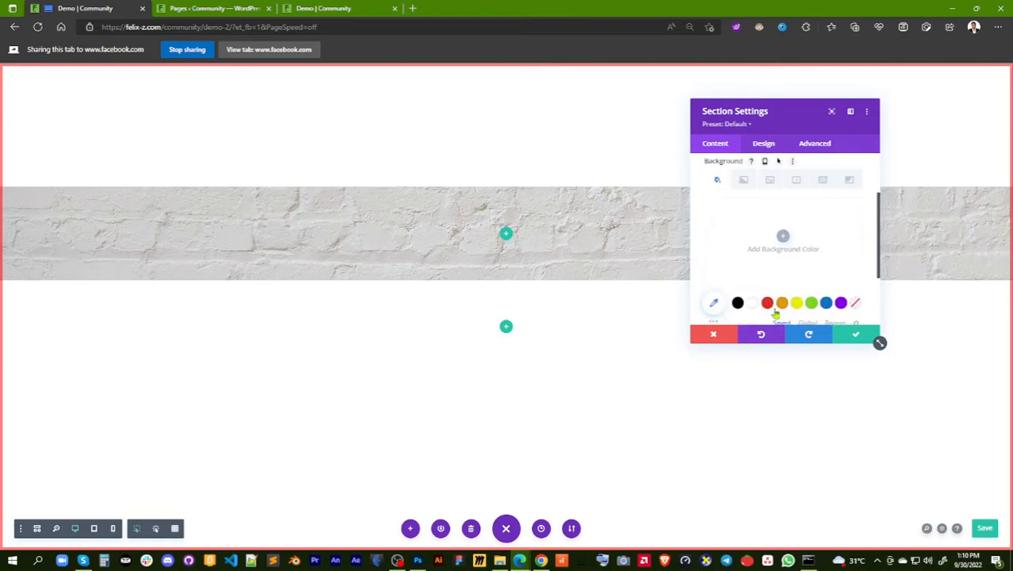
left_click(812, 305)
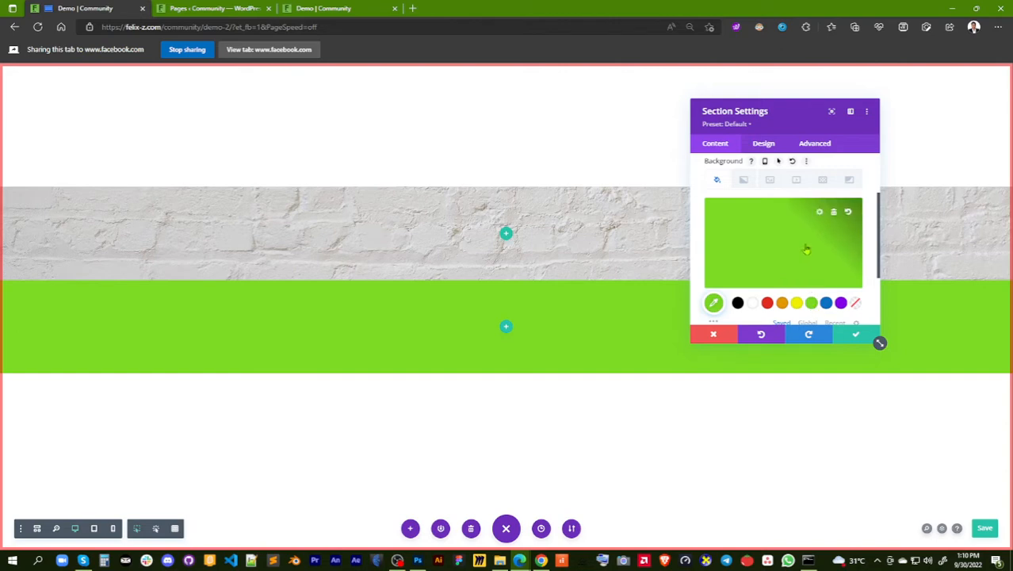
Adjust the new section's background colour to #77bf2f with the colour picker, then save the section settings and the page
left_click(713, 304)
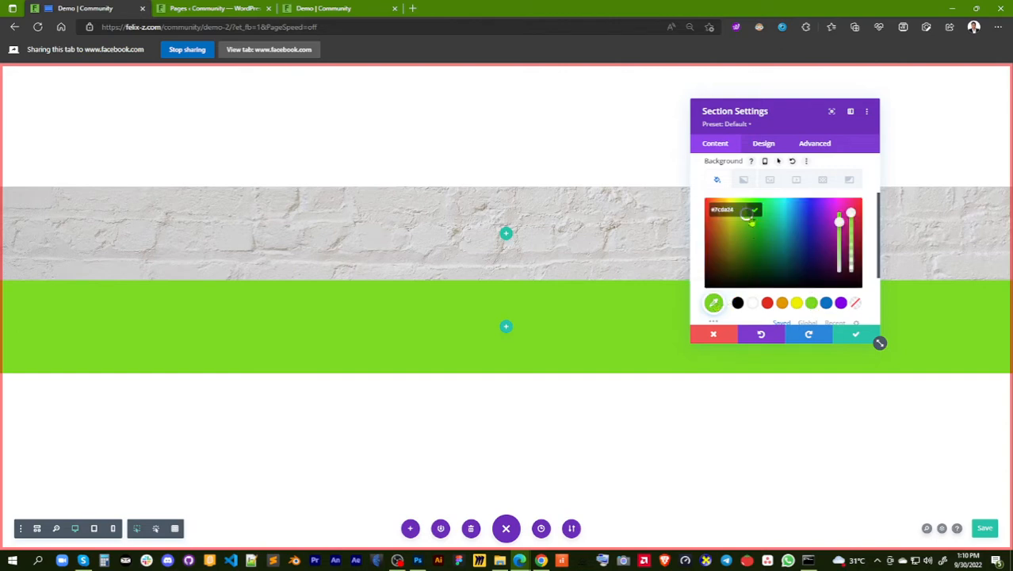
left_click(750, 232)
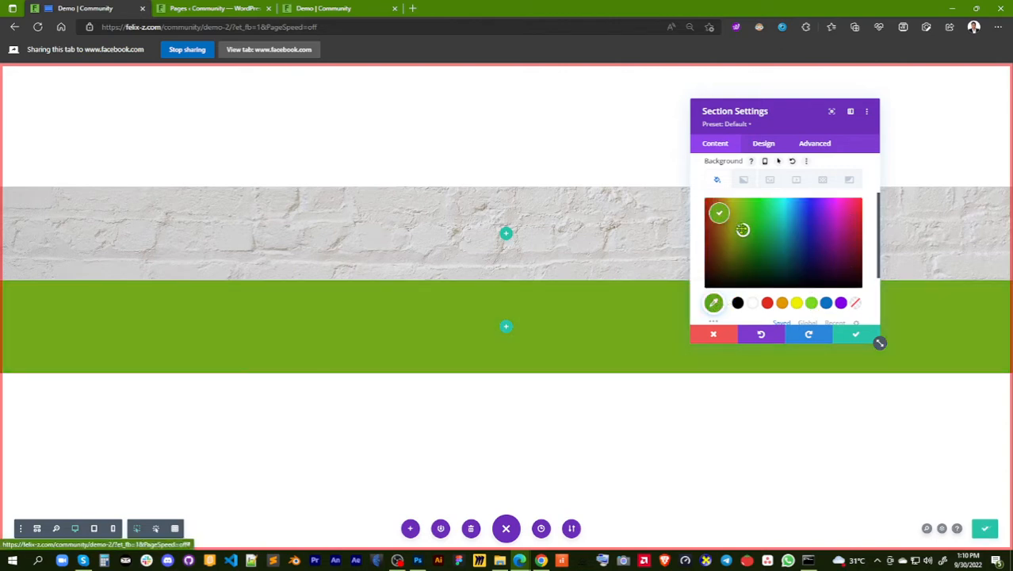
left_click_drag(743, 226, 740, 225)
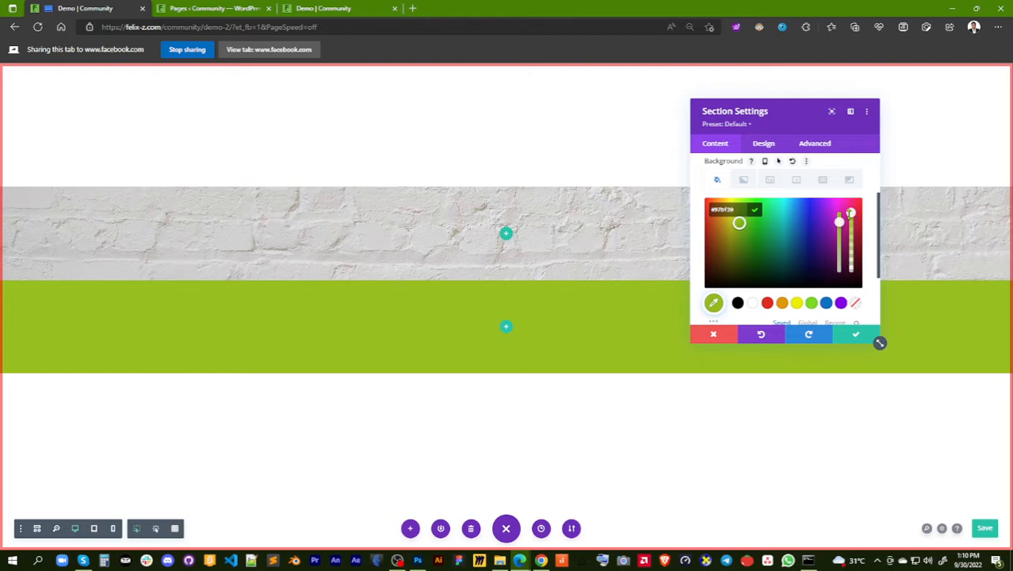
left_click_drag(850, 213, 839, 248)
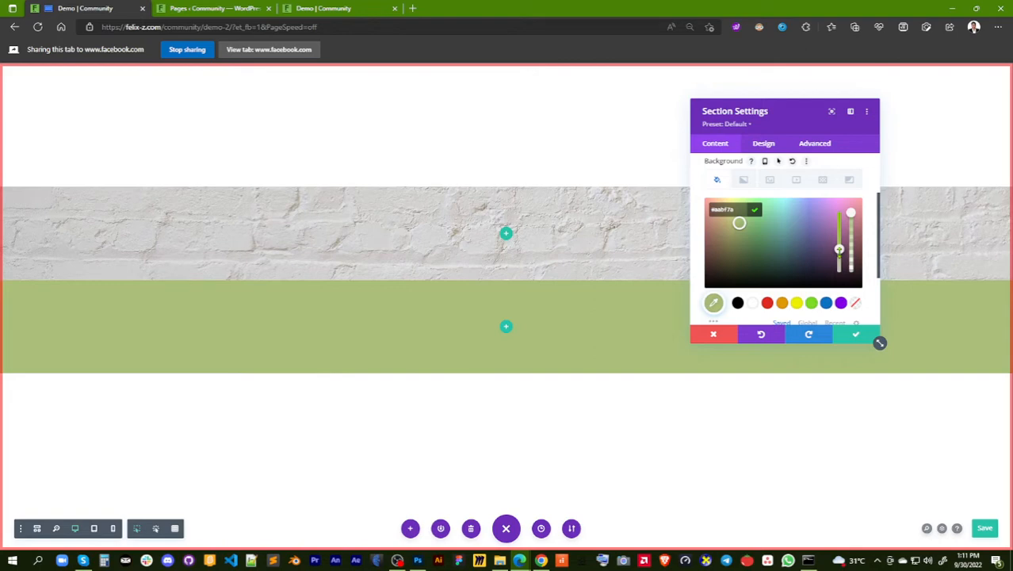
mouse_move(839, 247)
left_mouse_down()
mouse_move(839, 262)
mouse_move(839, 215)
mouse_move(838, 231)
left_mouse_up()
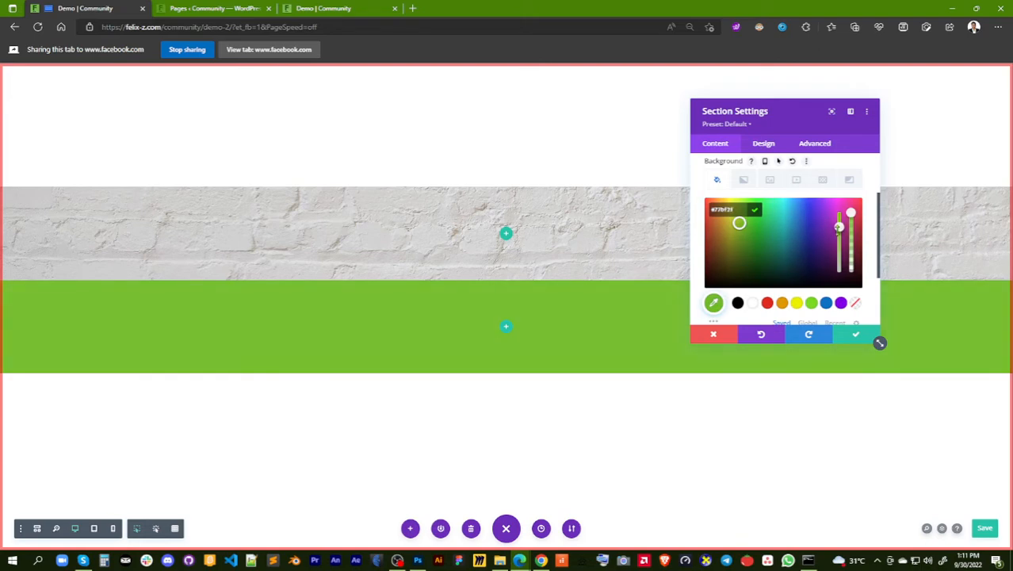
left_click(856, 339)
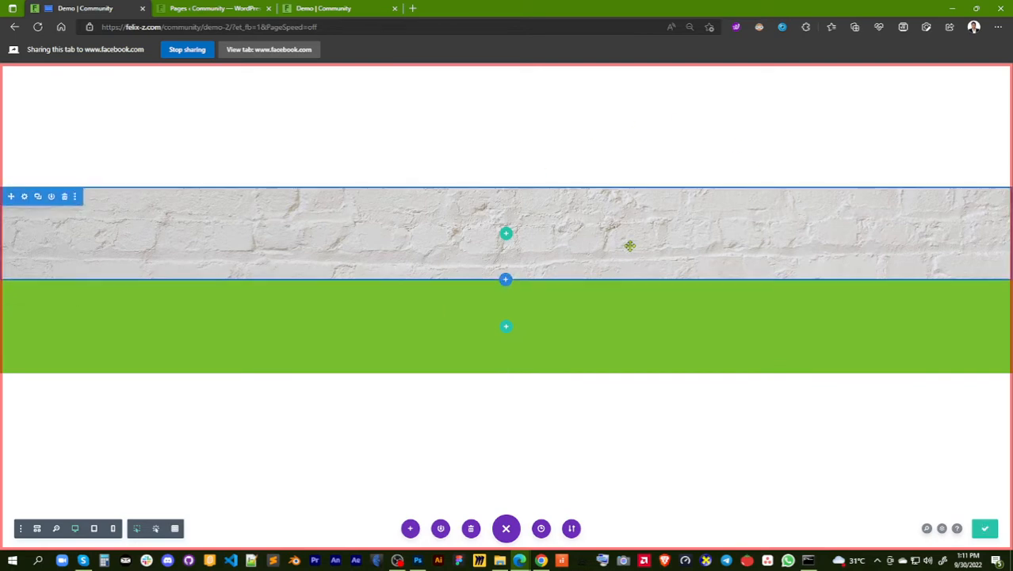
left_click(987, 531)
In the brick section's Spacing options, try a bottom margin of about 86px and bottom padding of about 179px, then reset both
mouse_move(49, 213)
left_click(25, 198)
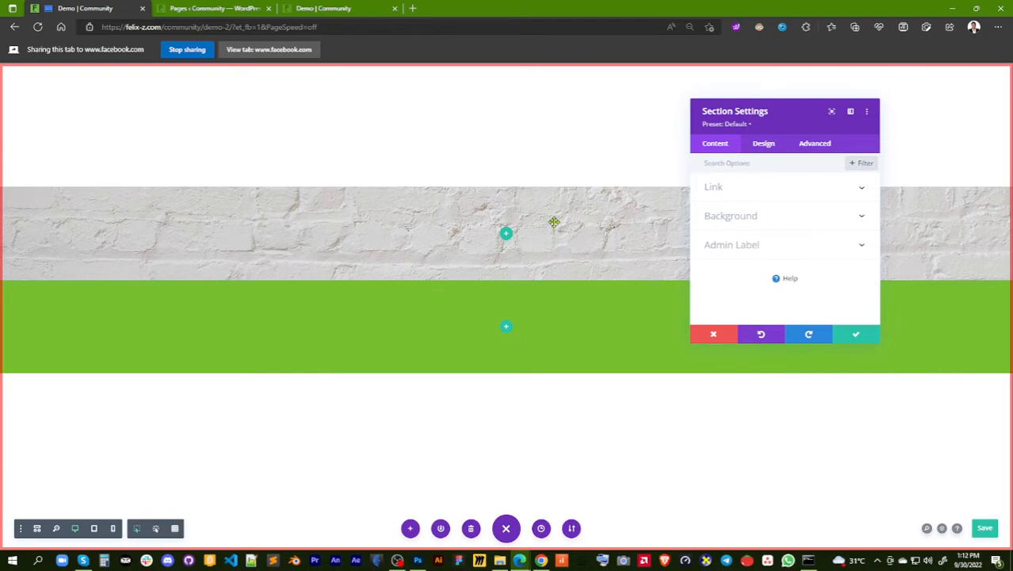
left_click(764, 146)
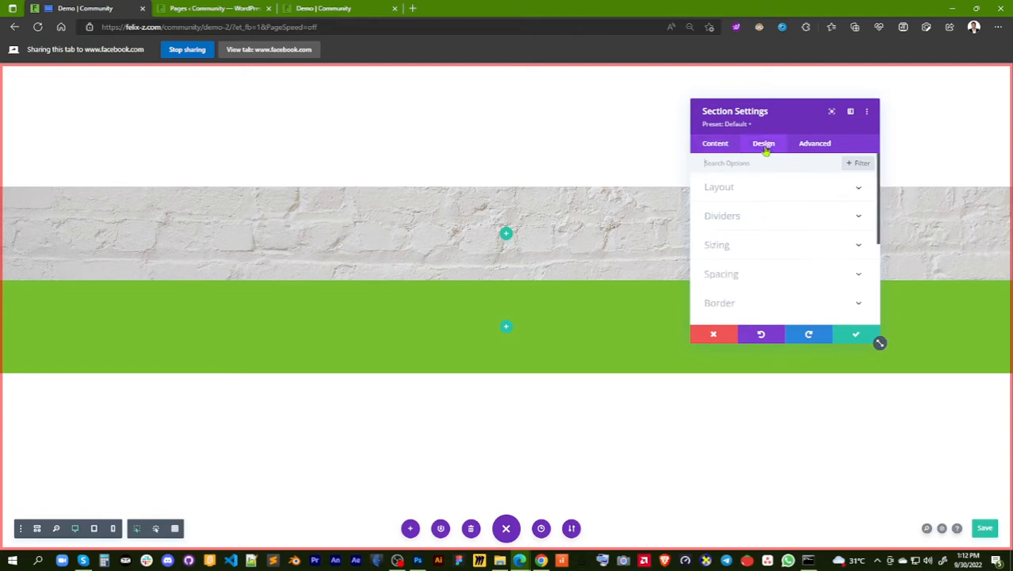
left_click(723, 275)
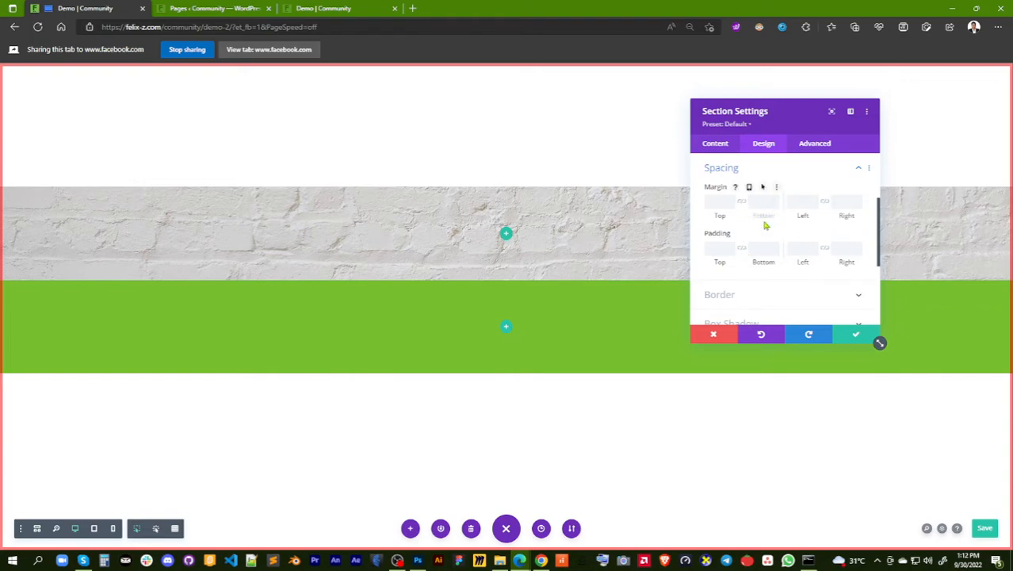
left_click_drag(760, 215, 824, 221)
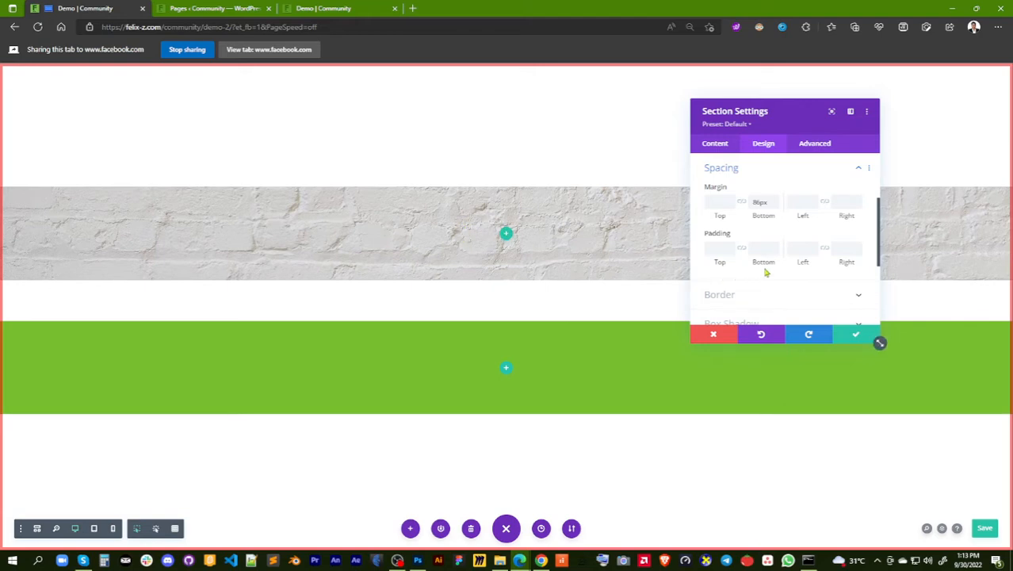
left_click_drag(757, 263, 837, 262)
left_click_drag(860, 263, 956, 262)
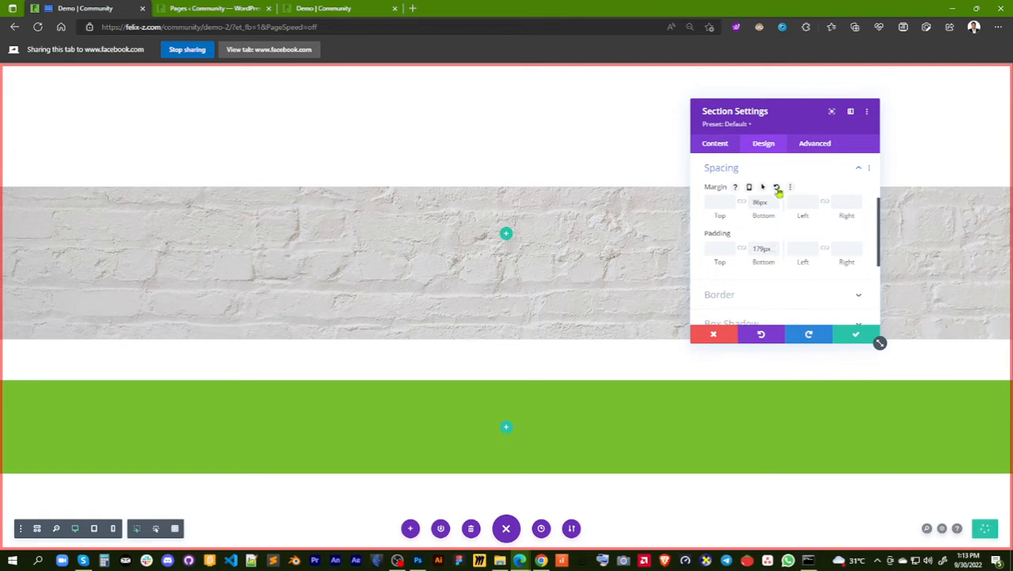
left_click(777, 188)
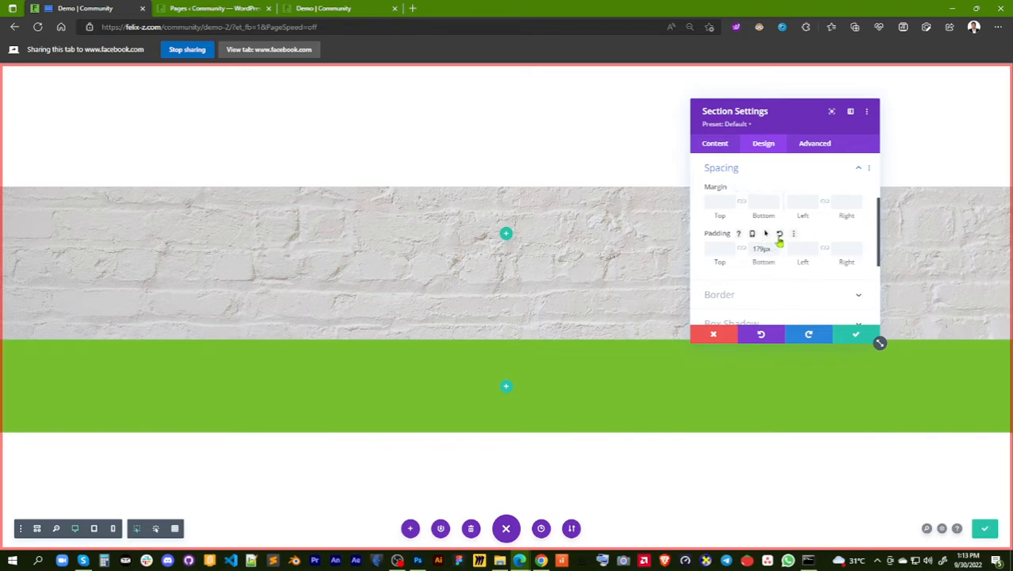
left_click(780, 235)
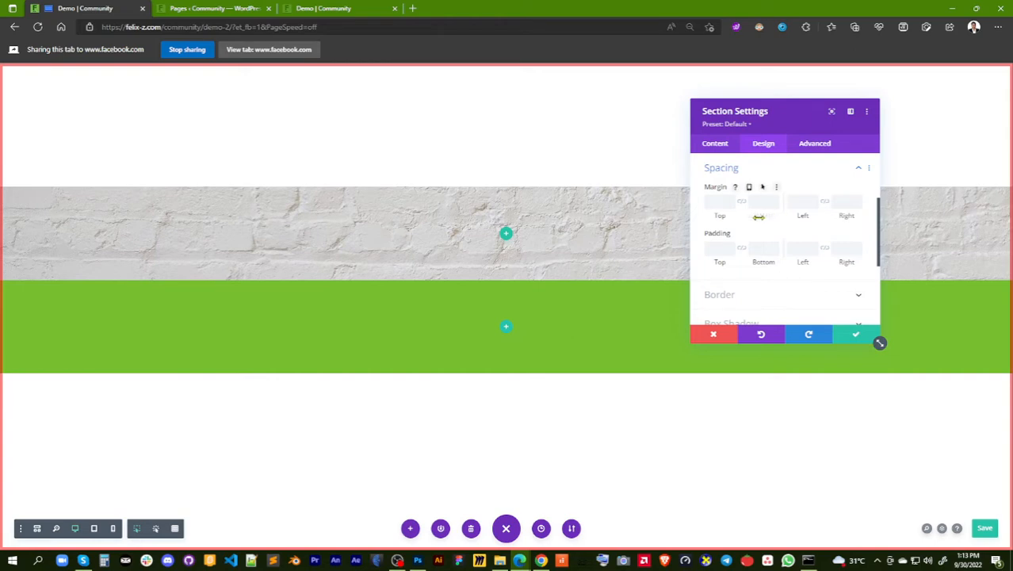
Try a bottom margin of about 82px and clear it, then try bottom paddings of about 142px and 121px and reset the padding
left_click_drag(759, 217, 863, 216)
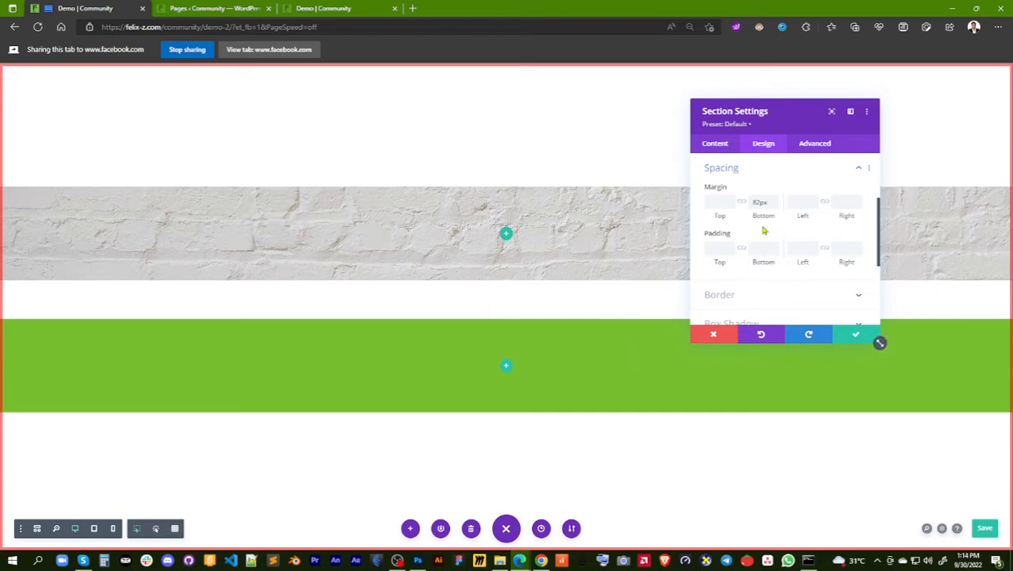
left_click_drag(766, 203, 752, 203)
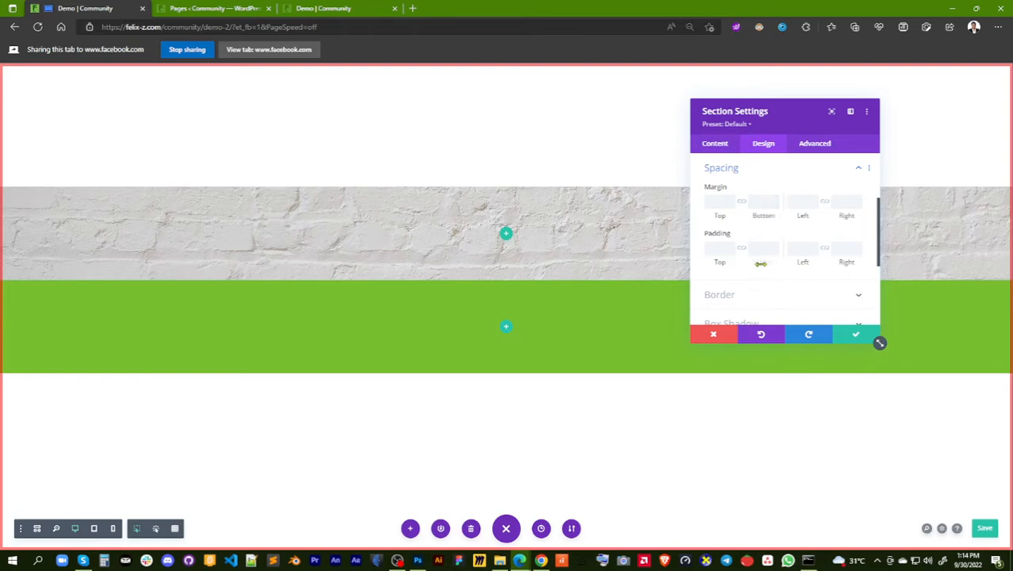
left_click_drag(760, 263, 945, 249)
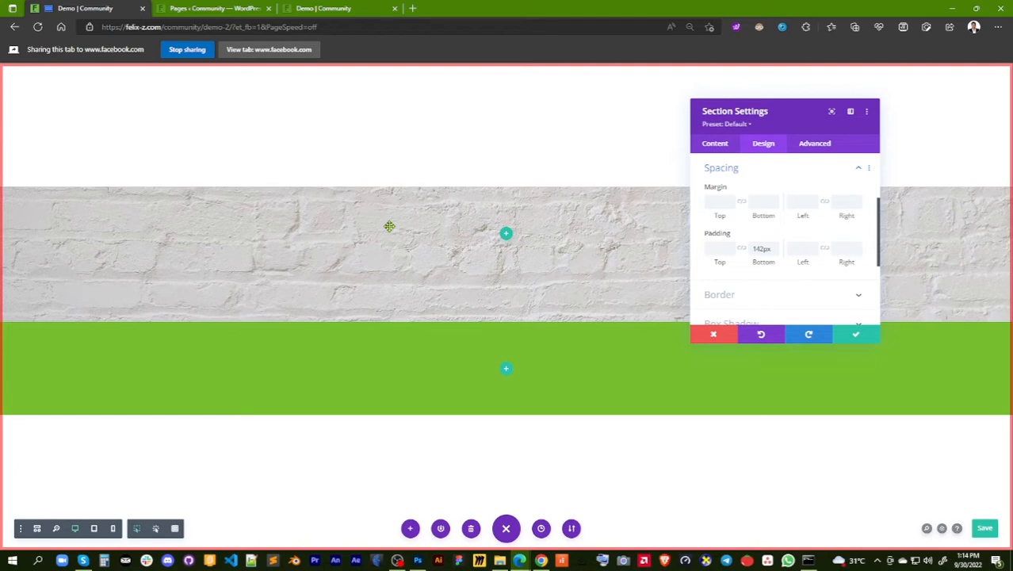
left_click_drag(765, 260, 723, 260)
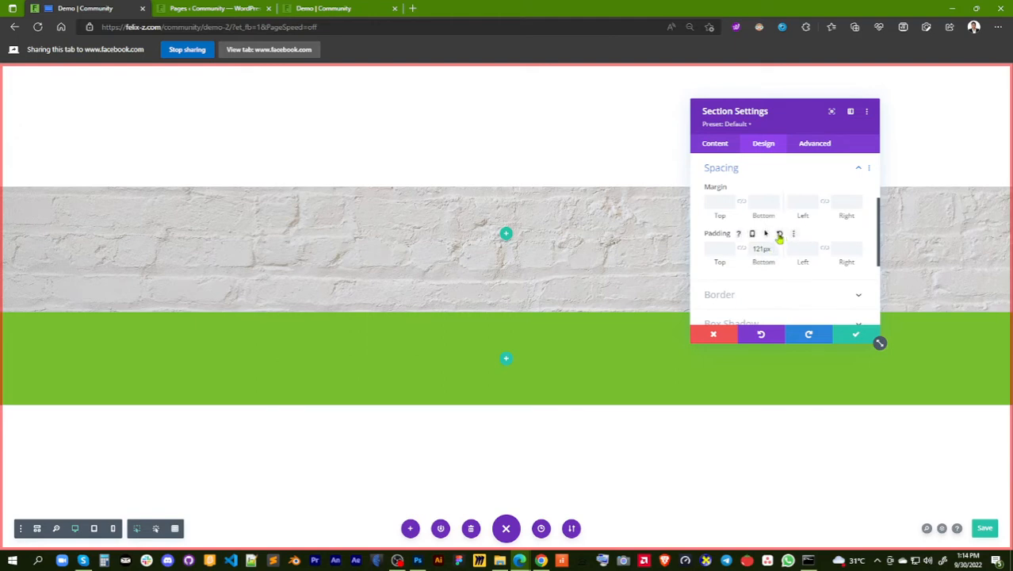
left_click(779, 235)
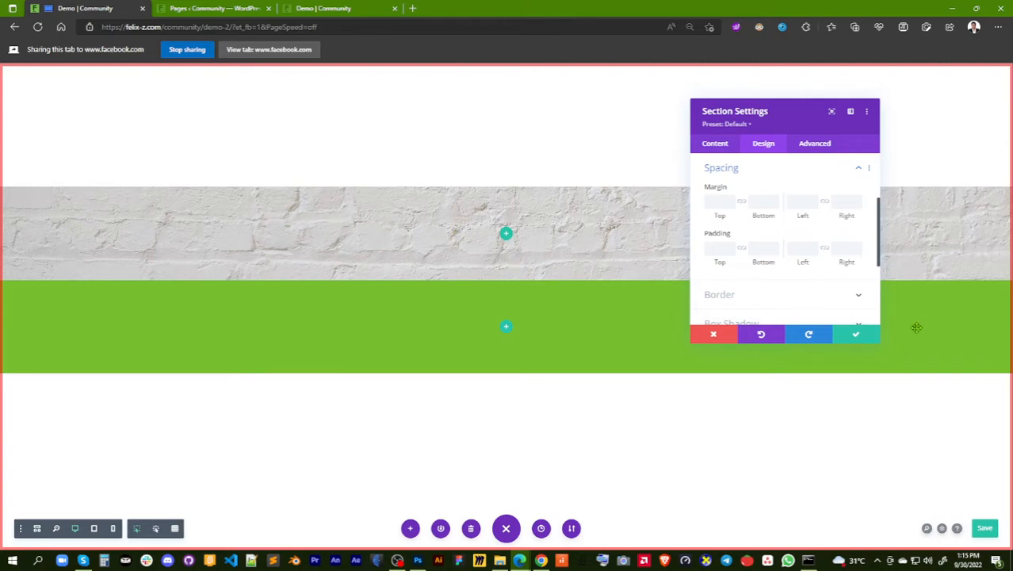
left_click(852, 333)
Open the brick section's Border options and round all four corners, first to about 326px and then to about 292px
mouse_move(92, 206)
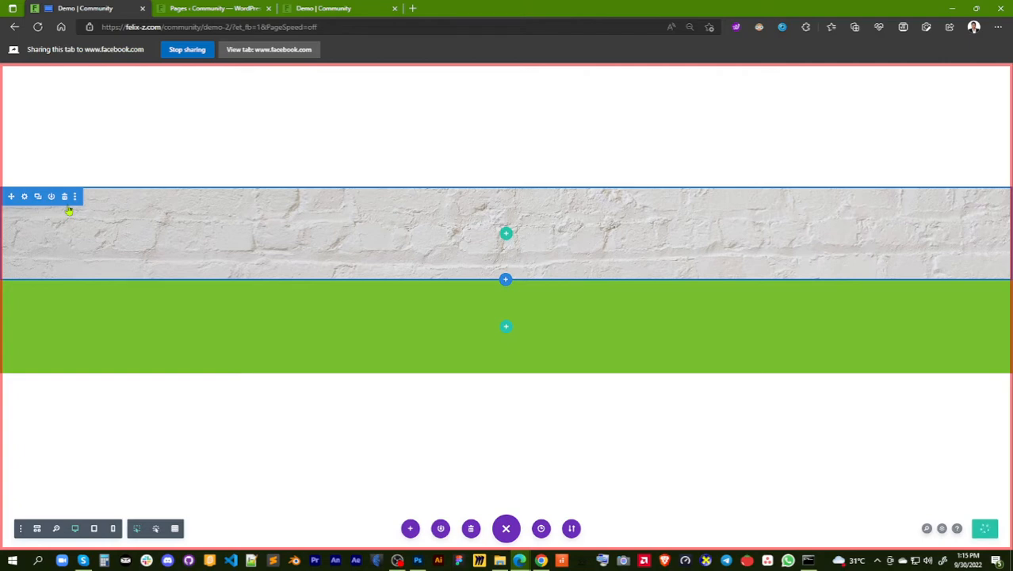
left_click(24, 197)
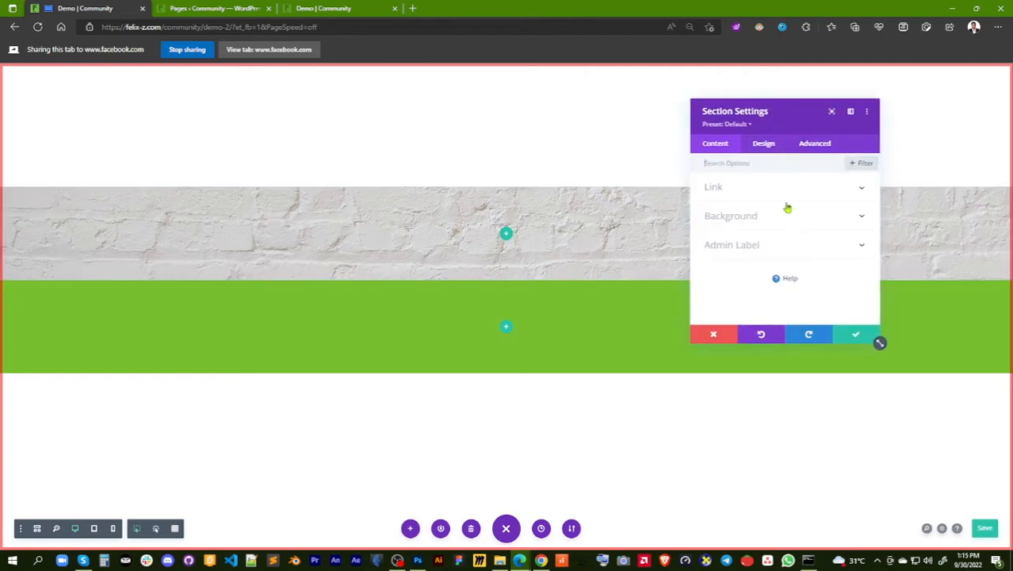
left_click(764, 143)
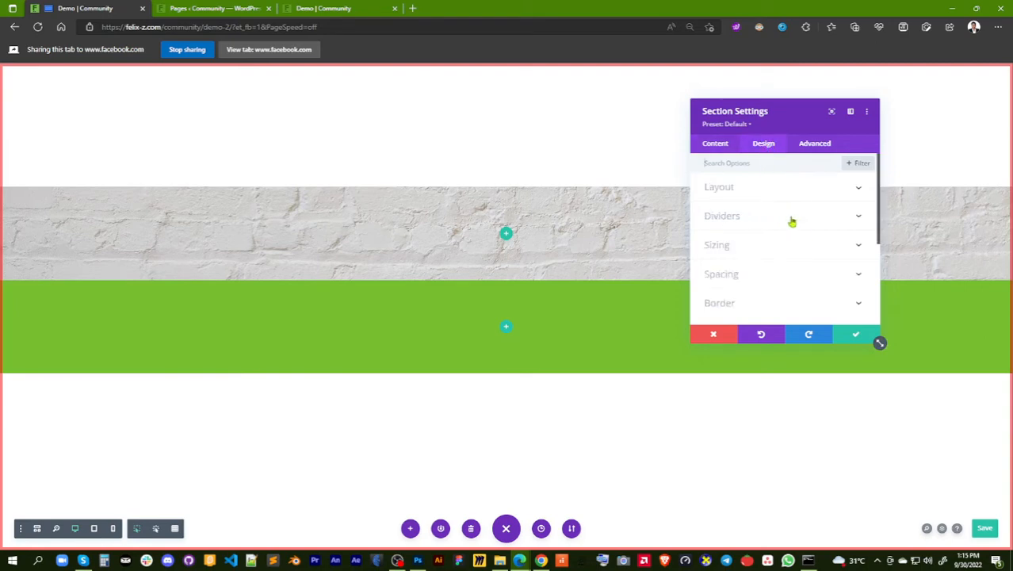
scroll(792, 223, "down", 1)
scroll(792, 223, "down", 1)
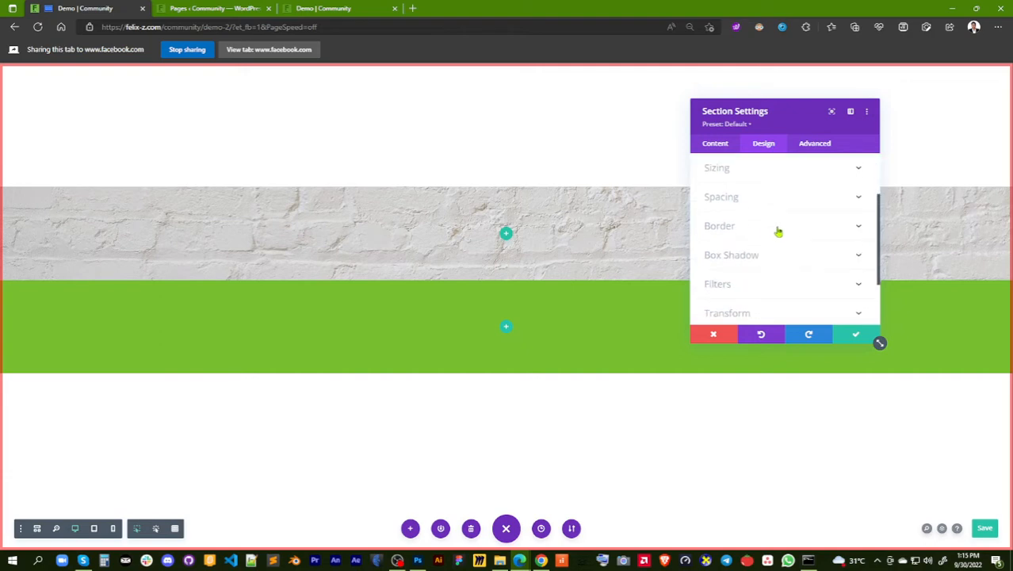
left_click(775, 226)
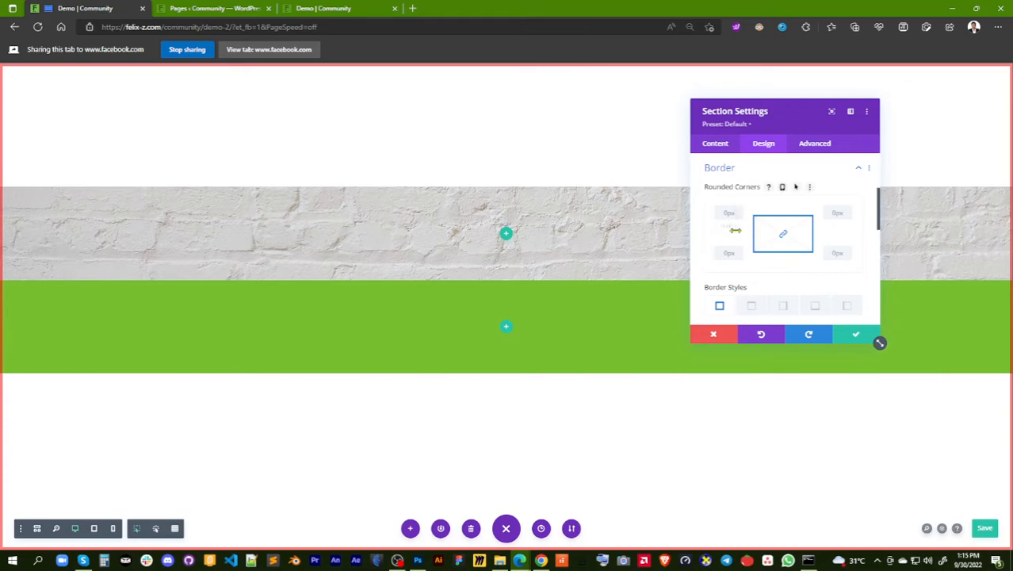
mouse_move(727, 229)
left_mouse_down()
mouse_move(794, 229)
mouse_move(696, 228)
mouse_move(737, 226)
left_mouse_up()
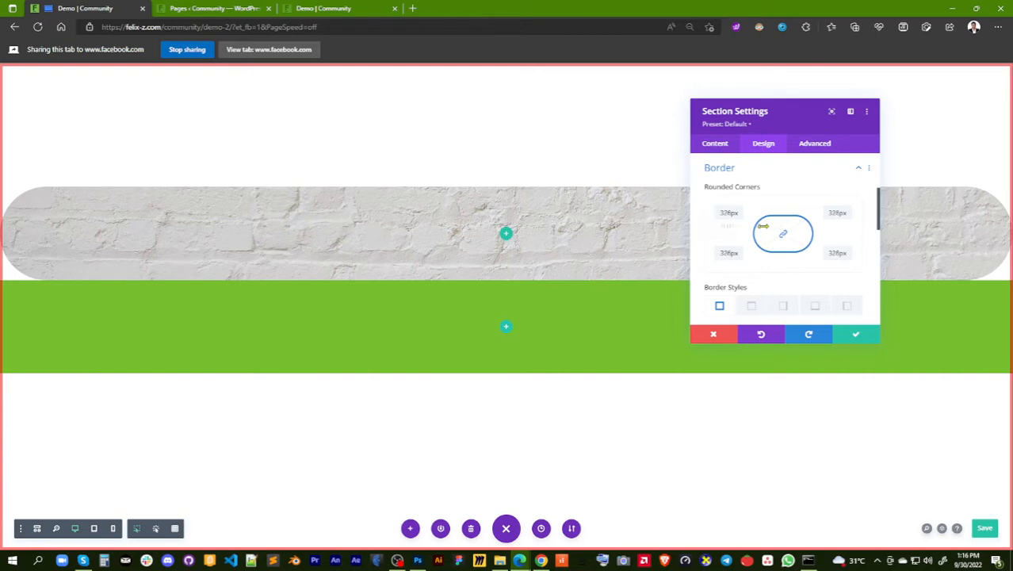
left_click_drag(716, 228, 778, 223)
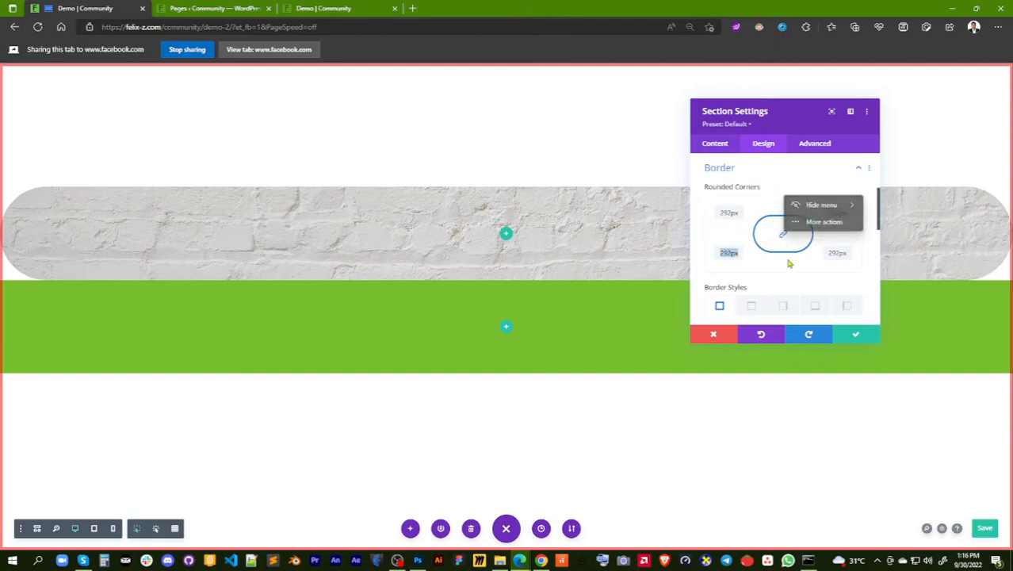
In the brick section's Spacing options, increase the bottom padding to about 210px
scroll(836, 246, "up", 3)
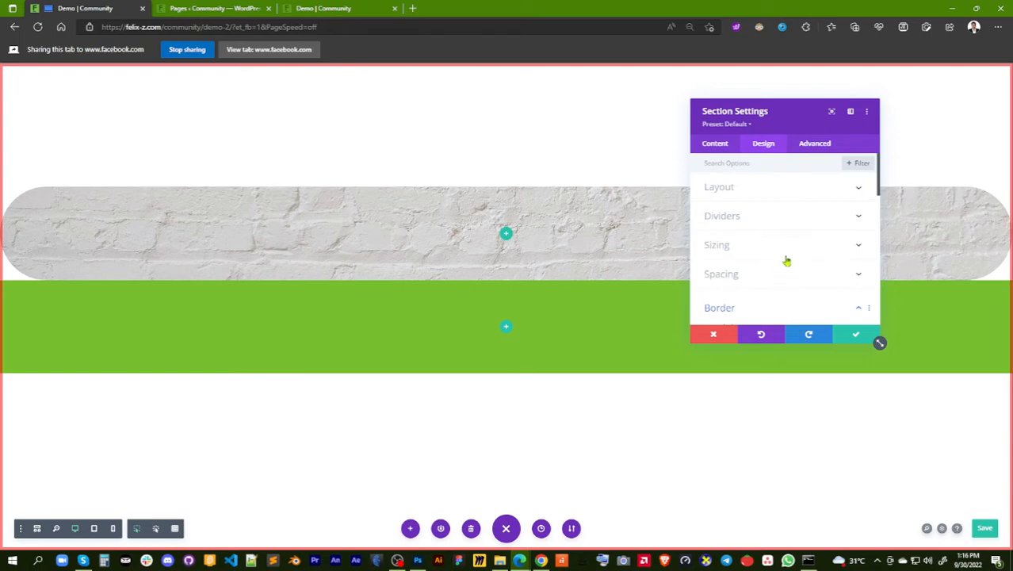
left_click(787, 276)
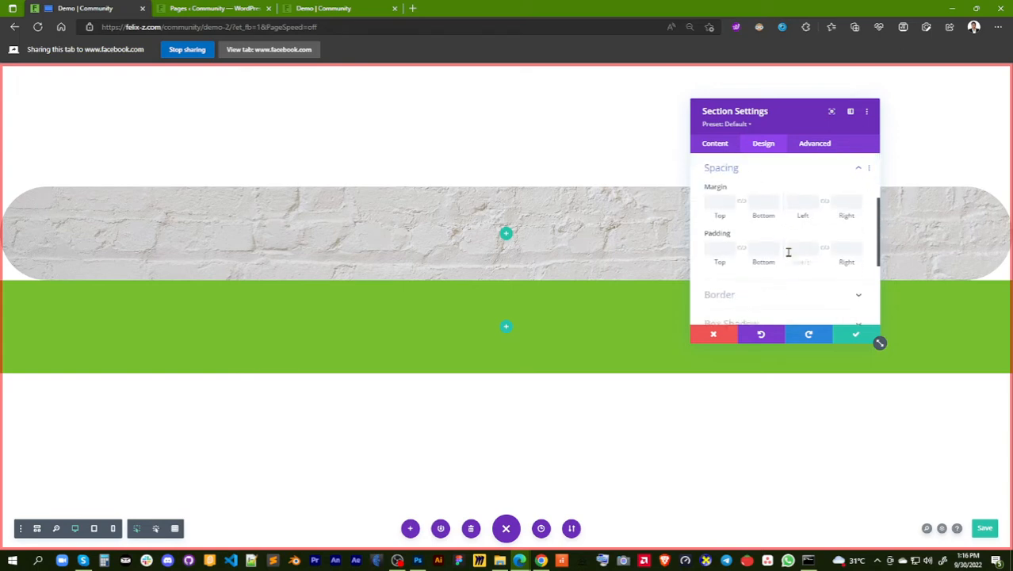
left_click_drag(762, 260, 1012, 279)
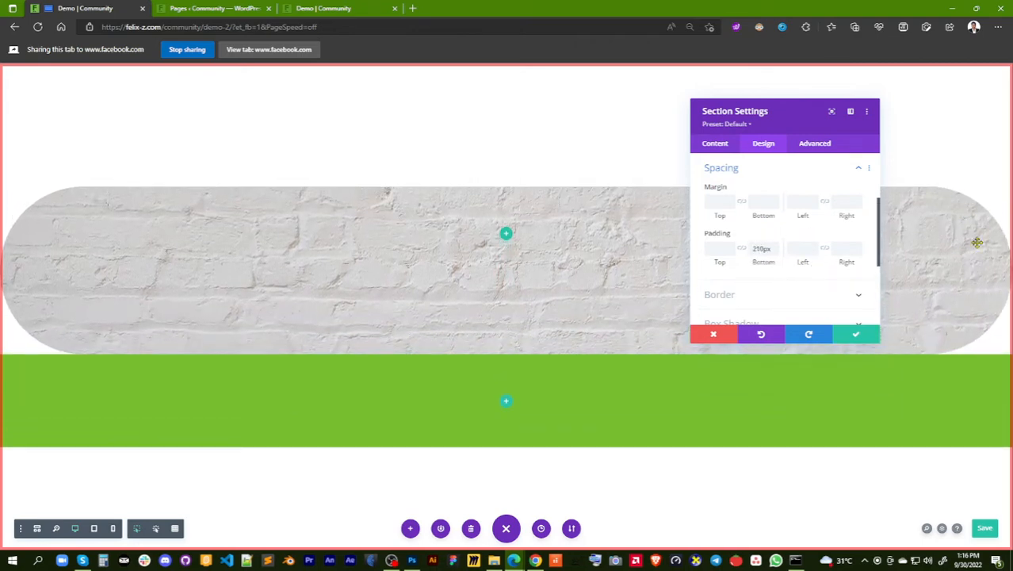
Return to the brick section's Border options and increase the radius of all four rounded corners to about 624px
scroll(778, 263, "down", 1)
left_click(775, 247)
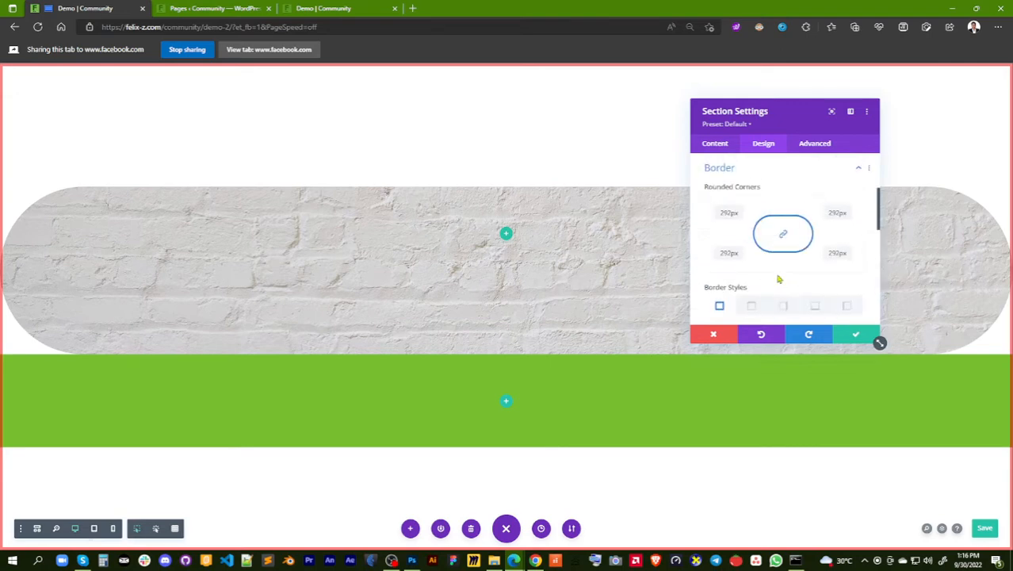
left_click_drag(740, 267, 797, 268)
Return to the Spacing options, try a bottom padding of about 157px on the brick section, then reset the padding
scroll(814, 231, "up", 3)
left_click(803, 233)
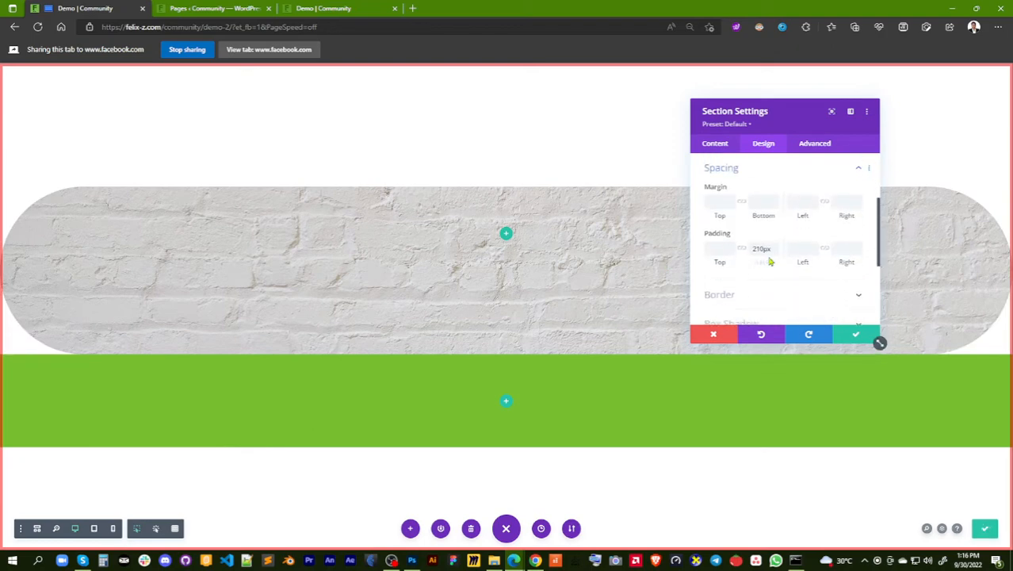
left_click_drag(690, 265, 839, 273)
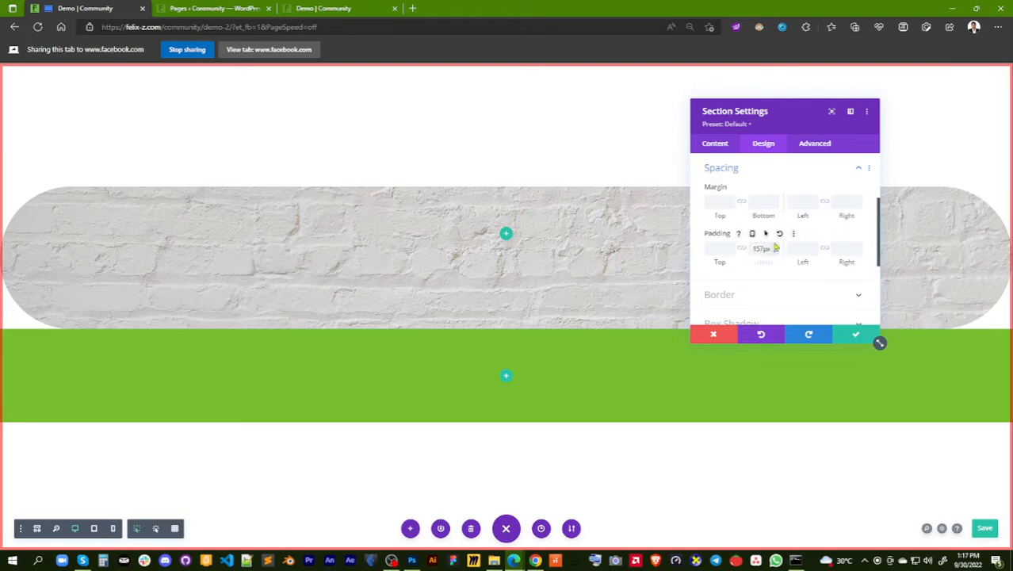
left_click(780, 235)
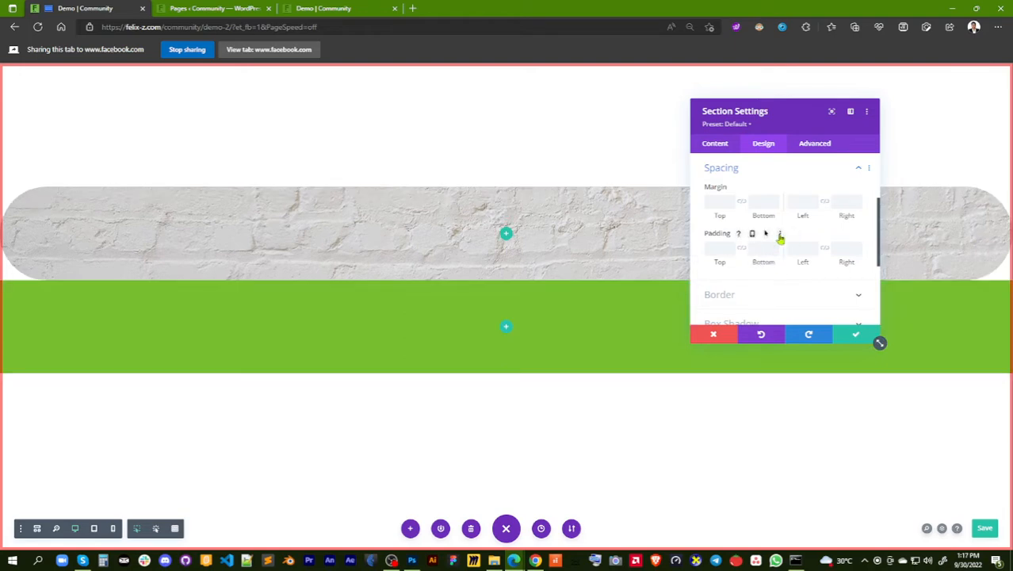
Set the brick section's bottom padding to about 194px and reopen its Border options
scroll(780, 236, "down", 3)
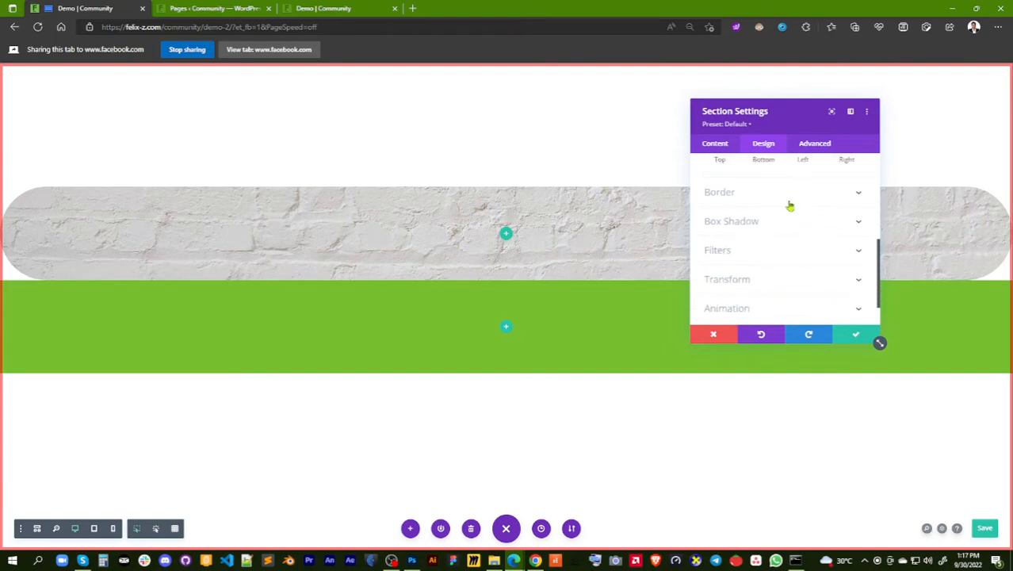
scroll(780, 199, "up", 3)
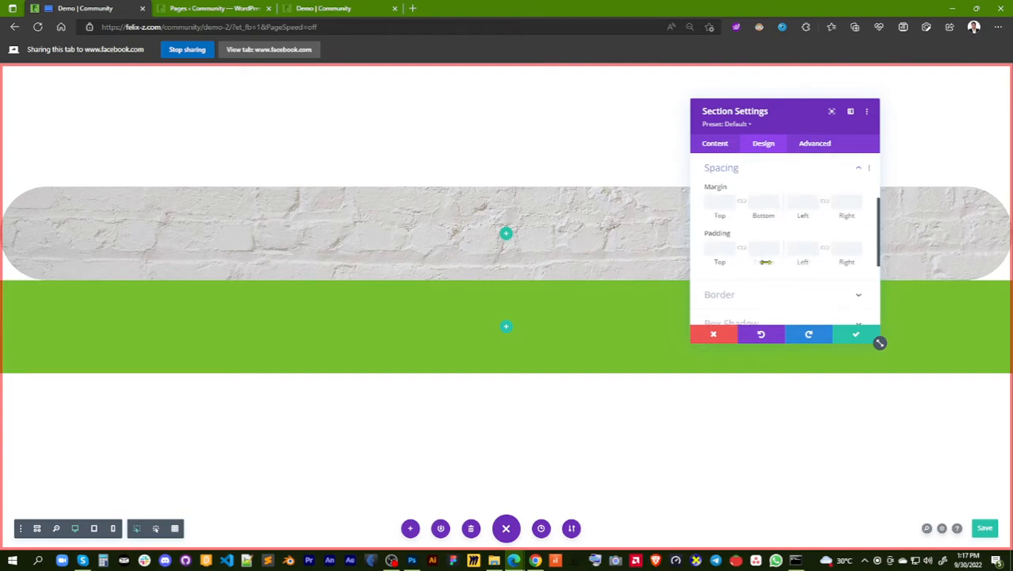
left_click_drag(765, 261, 765, 241)
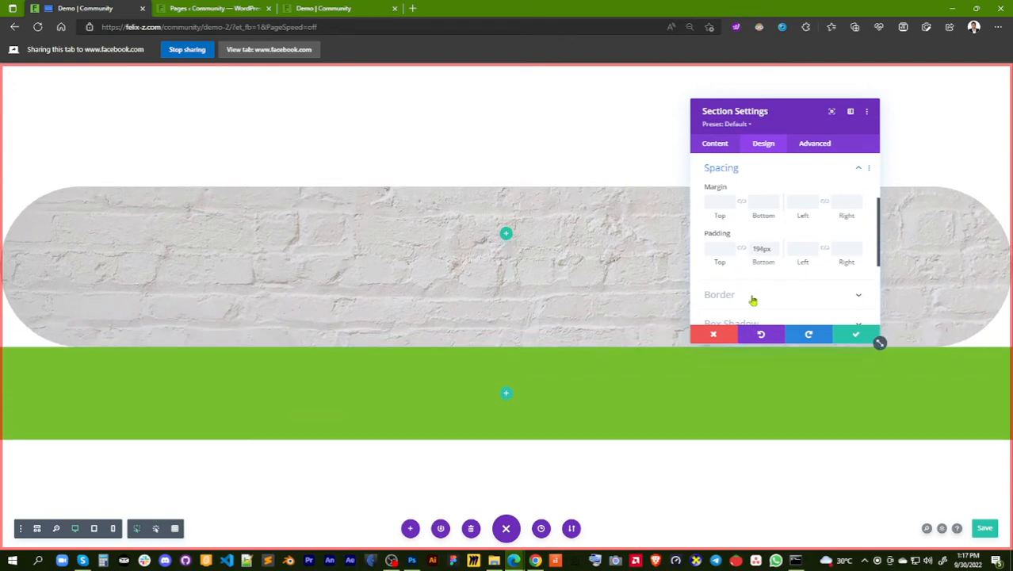
left_click(763, 298)
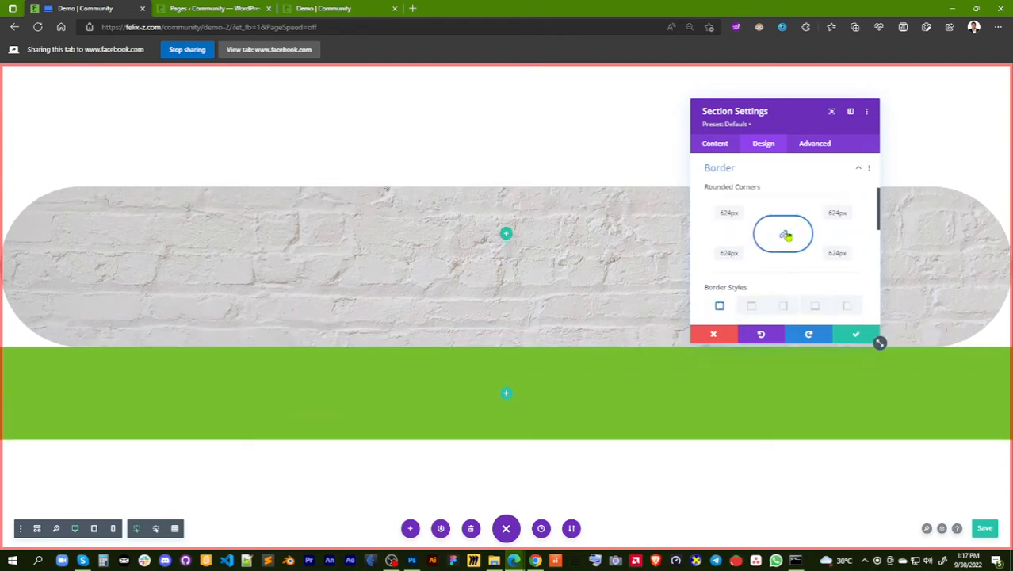
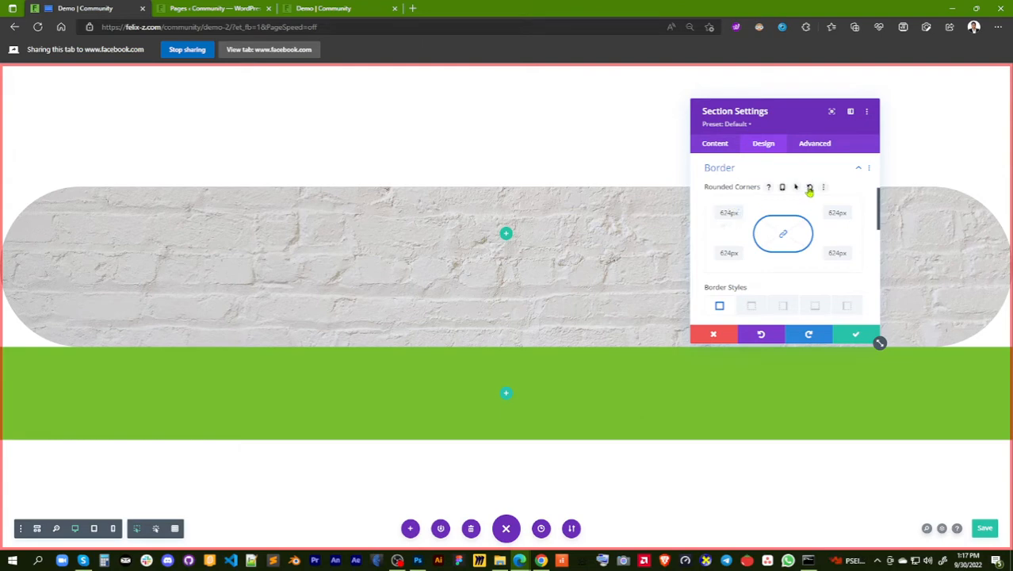
Reset the brick section's rounded corners, unlink them, and try about 358px top-right and 402px bottom-left
left_click(810, 188)
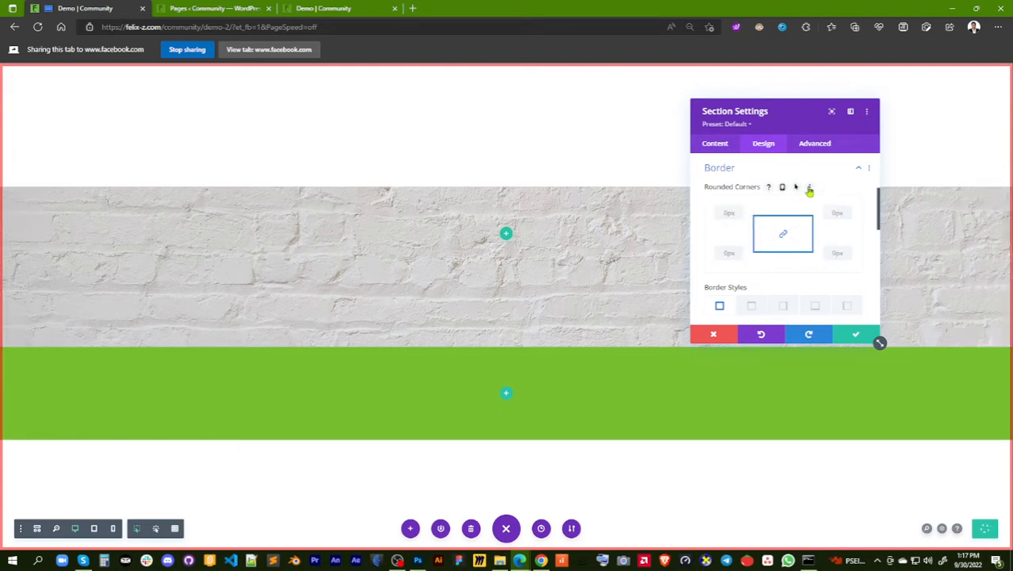
left_click(783, 234)
left_click_drag(838, 223, 918, 231)
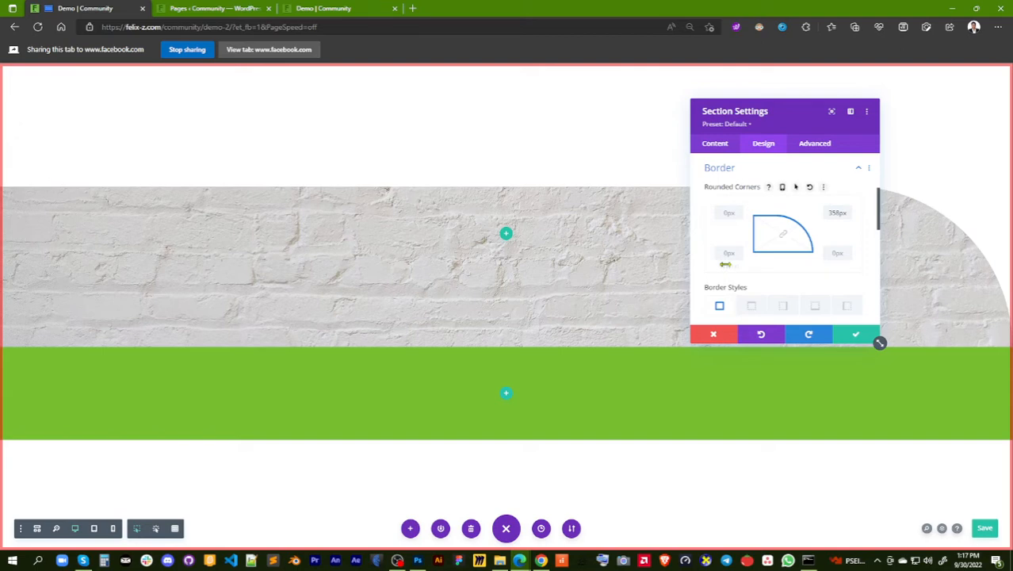
left_click_drag(737, 268, 805, 266)
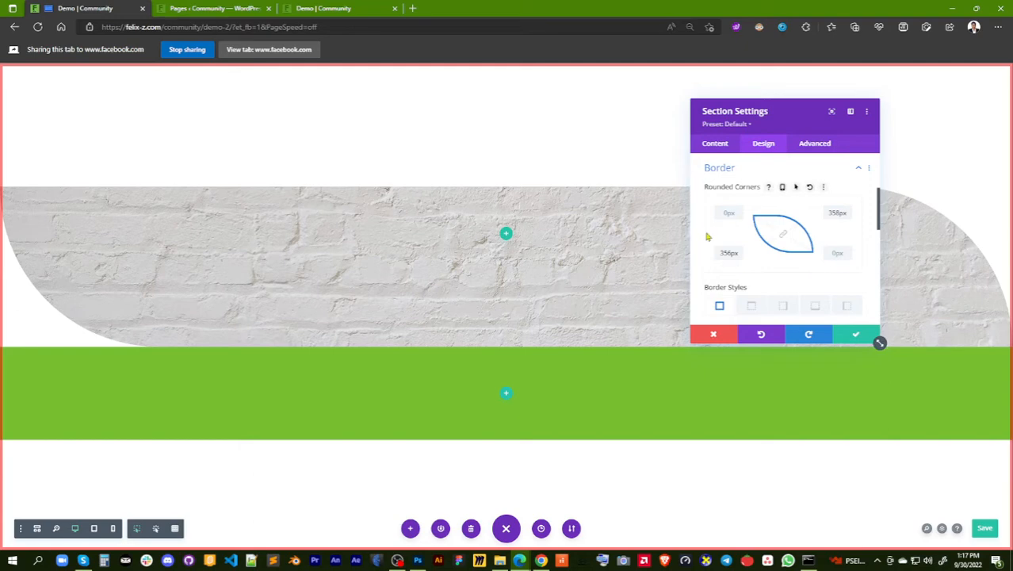
mouse_move(733, 266)
left_mouse_down()
mouse_move(689, 271)
mouse_move(753, 267)
left_mouse_up()
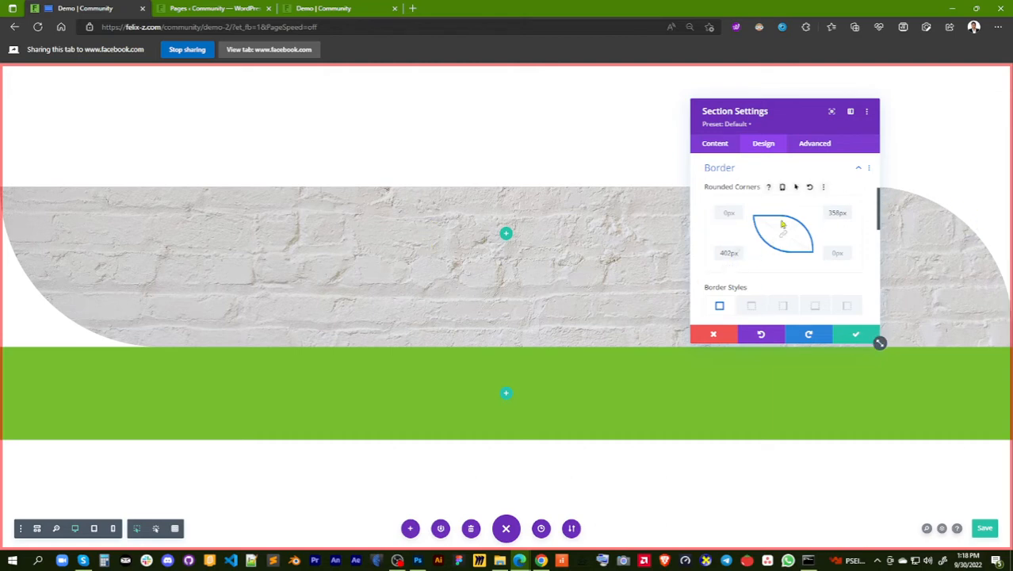
Reset the brick section's rounded corners to square and collapse its Border options
left_click(809, 188)
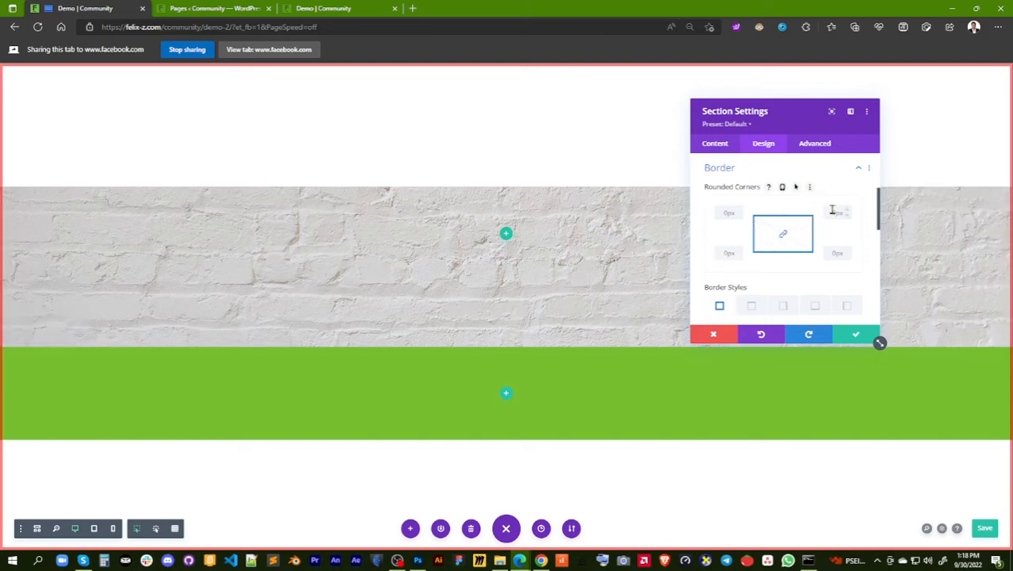
left_click(857, 168)
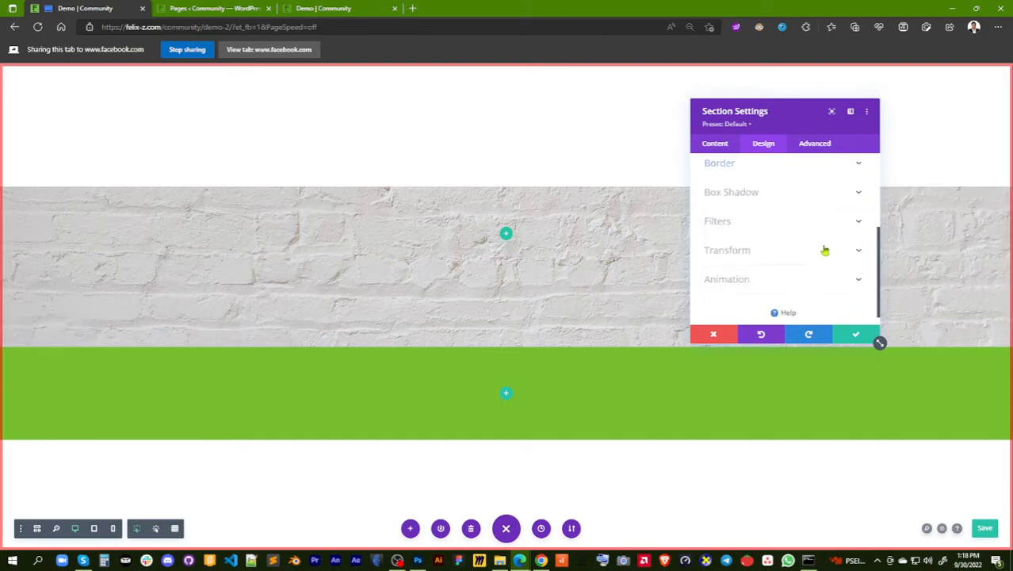
Open the brick section's Box Shadow options, try the first preset with shadow all around, and remove it
left_click(788, 193)
left_click(765, 221)
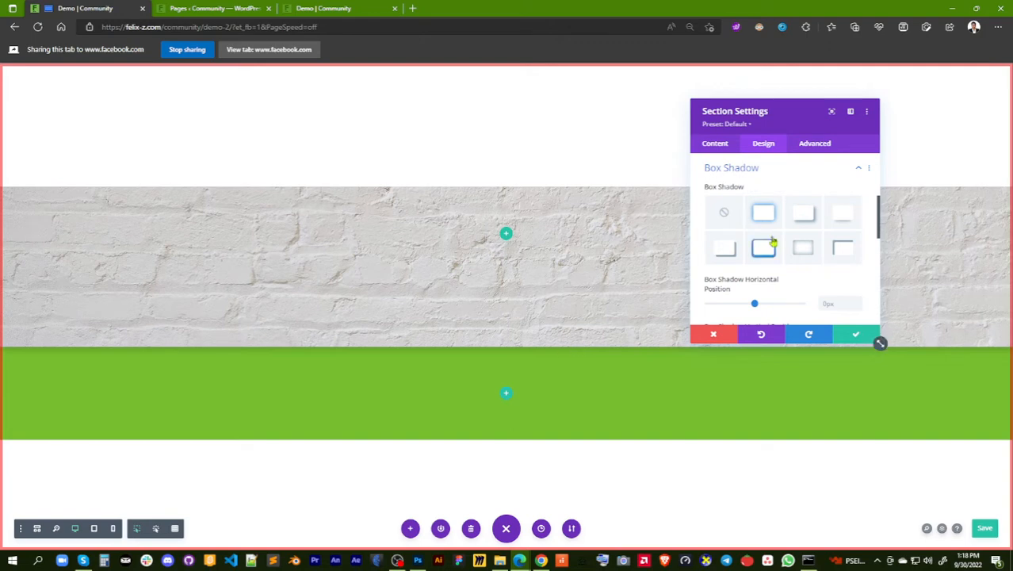
left_click(724, 213)
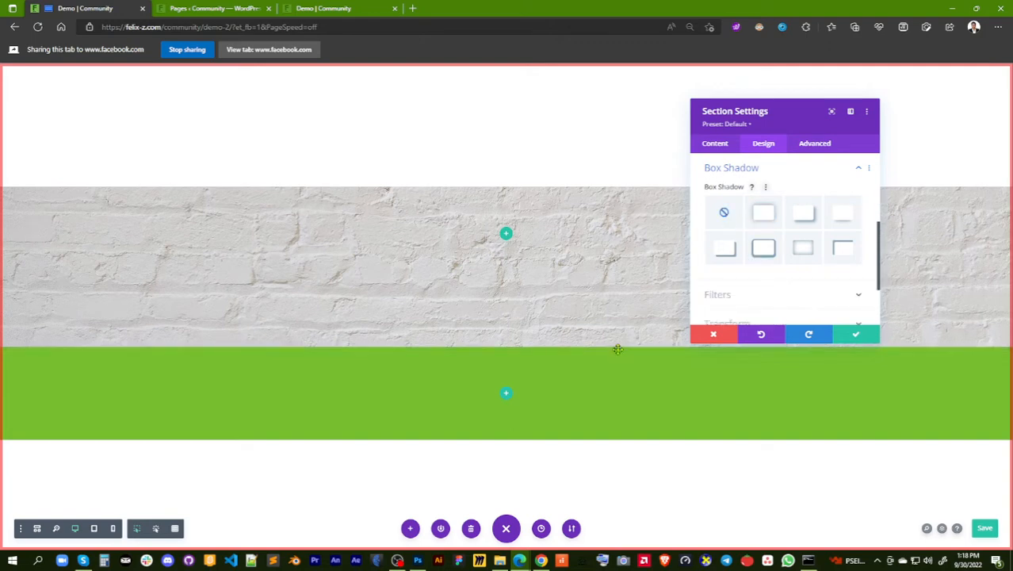
Try the other box shadow presets on the brick section one after another, finishing on the soft inner shadow
left_click(808, 221)
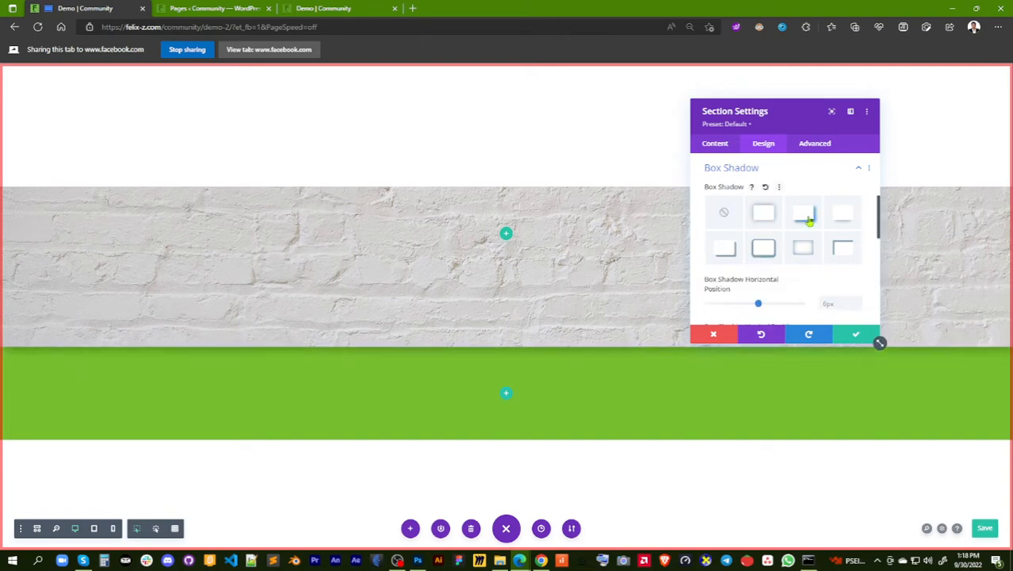
left_click(841, 226)
left_click(844, 250)
left_click(805, 252)
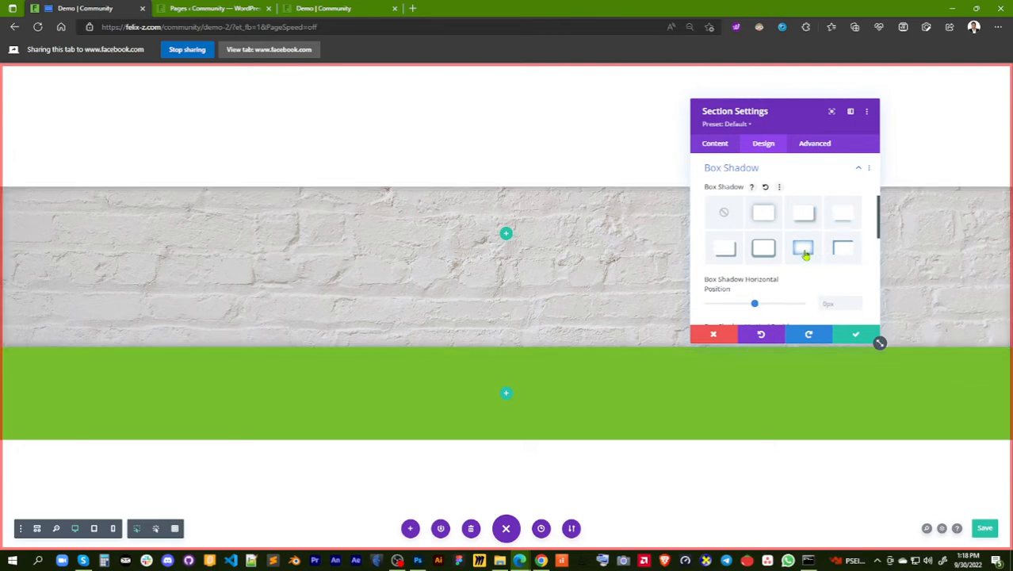
left_click(763, 250)
left_click(725, 252)
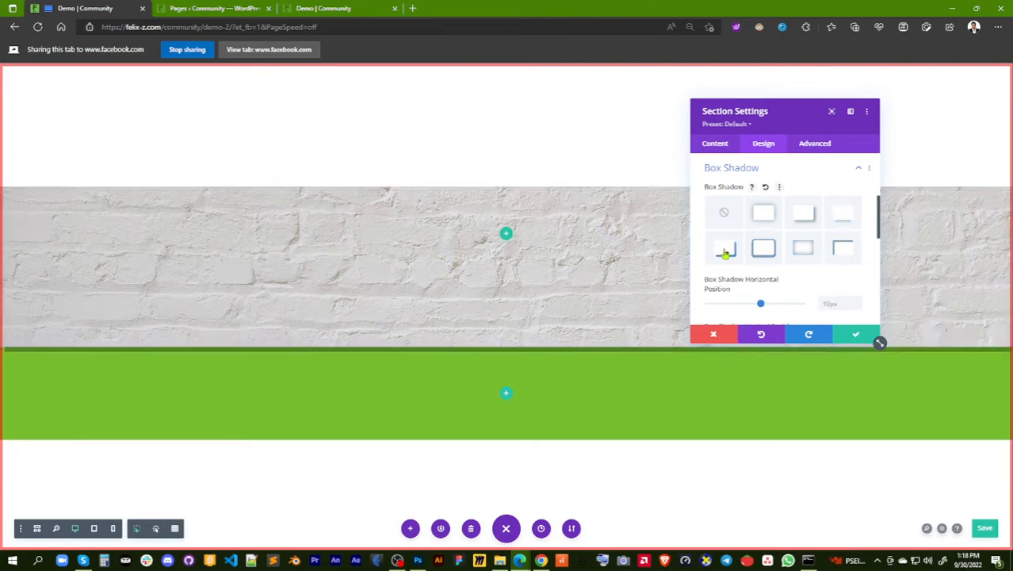
left_click(765, 252)
left_click(806, 253)
left_click(841, 252)
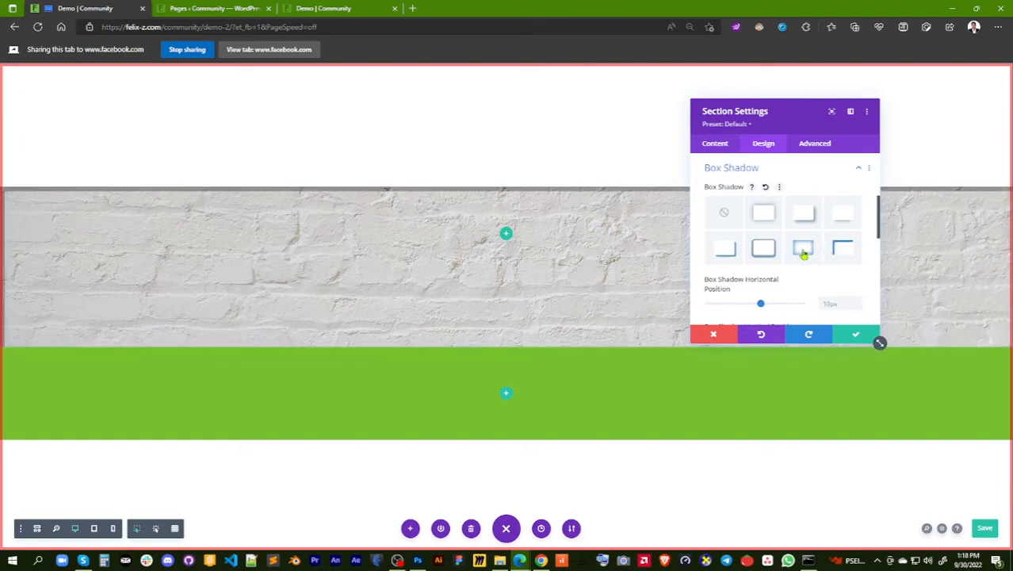
left_click(803, 253)
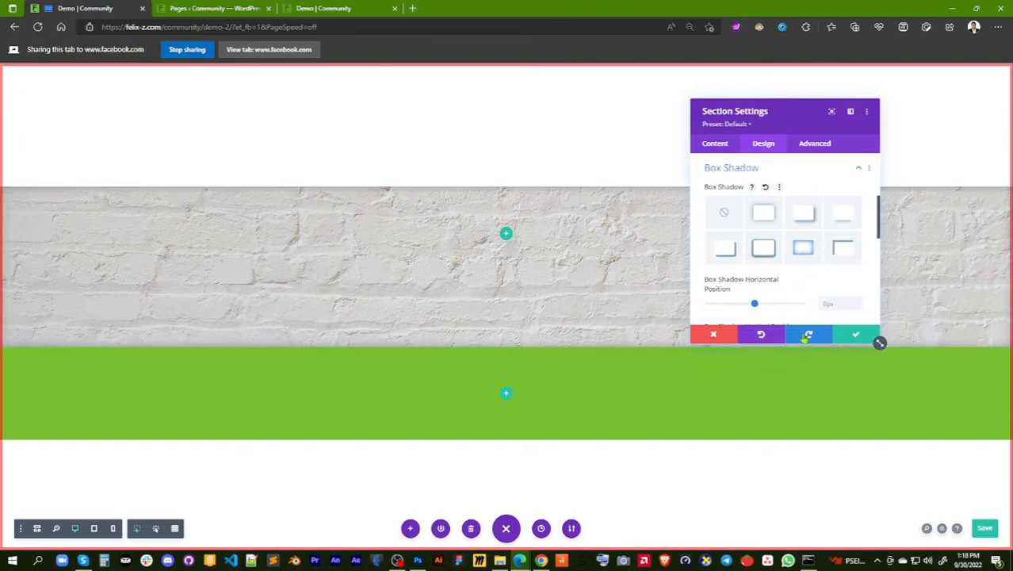
Try a horizontal position of about -8px for the inner shadow, reset it, and remove the box shadow
left_click(769, 255)
mouse_move(756, 305)
left_mouse_down()
mouse_move(793, 302)
mouse_move(734, 305)
mouse_move(751, 306)
left_mouse_up()
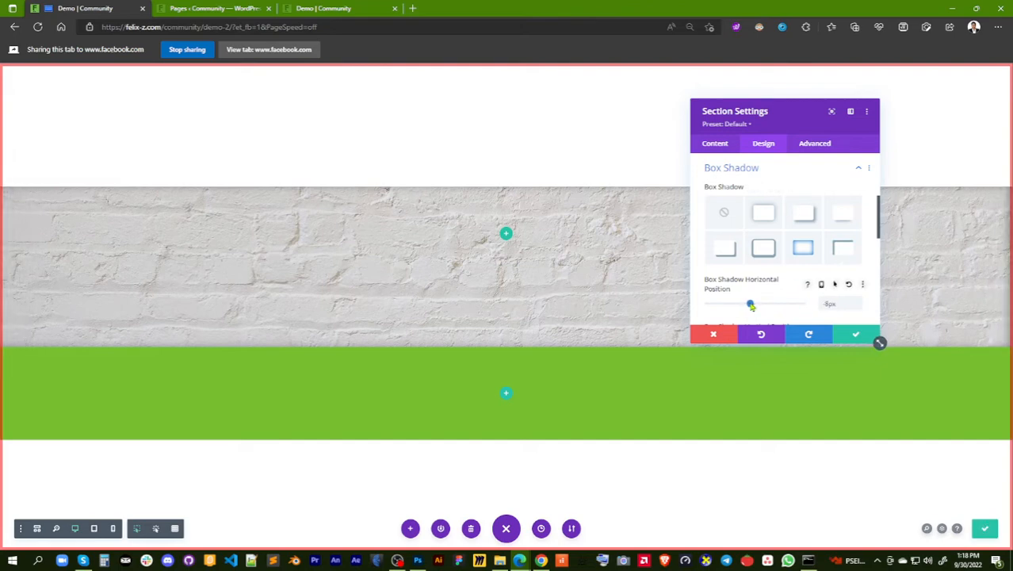
left_click(849, 285)
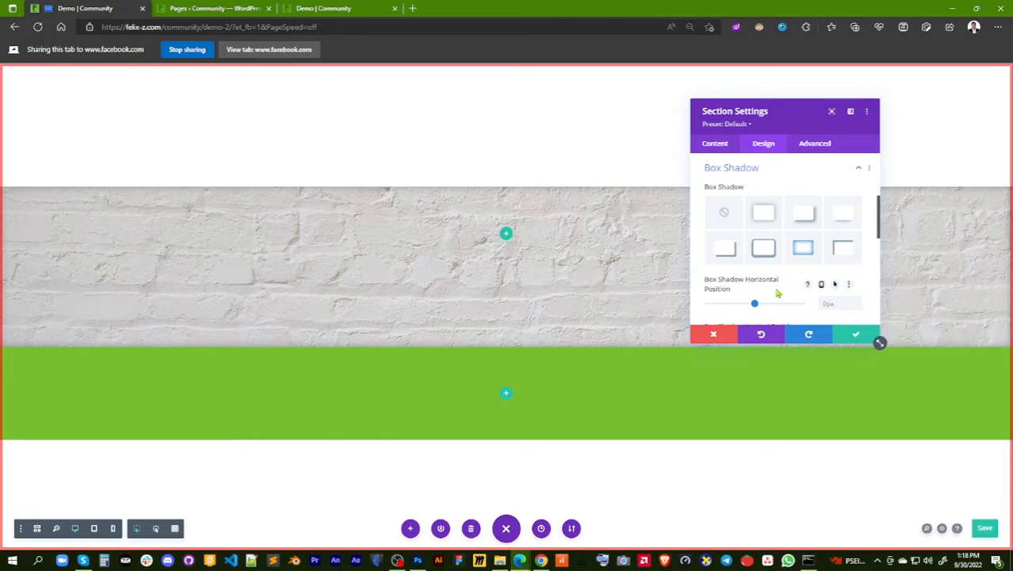
left_click(725, 213)
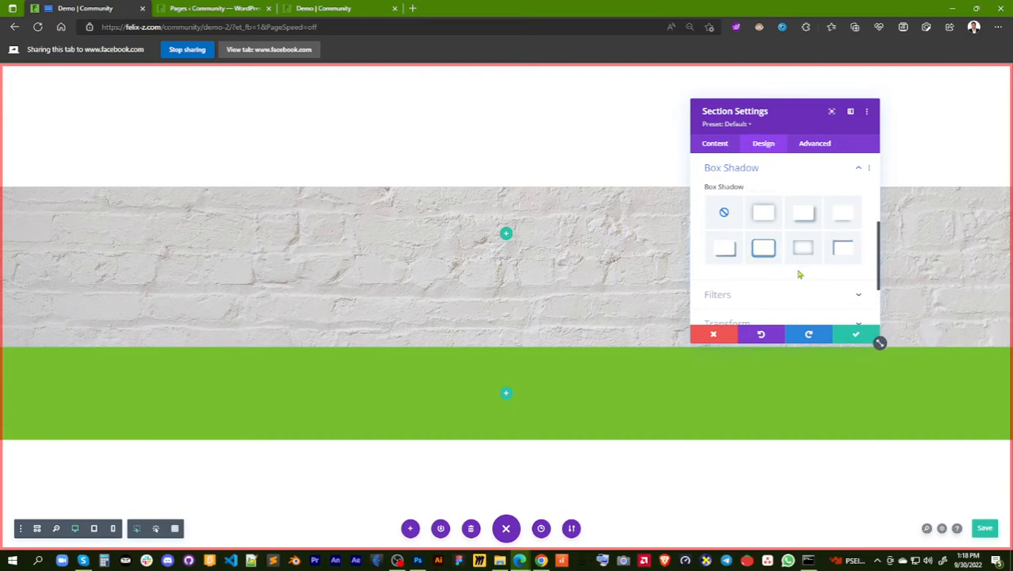
left_click(860, 168)
Open the brick section's Filters and try higher saturation levels, including about 151%, resetting the saturation each time
left_click(759, 211)
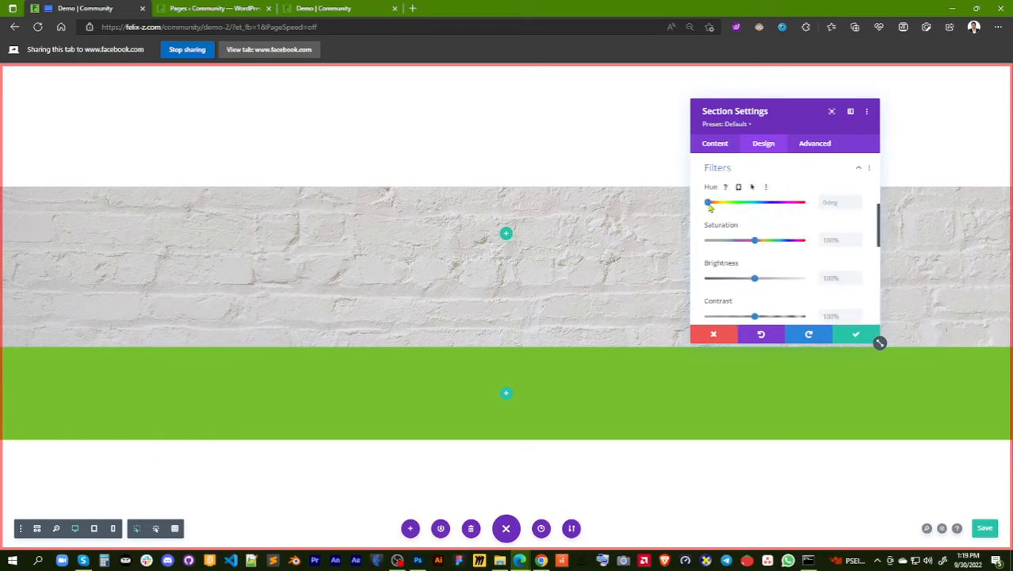
mouse_move(710, 207)
left_mouse_down()
mouse_move(800, 214)
mouse_move(693, 210)
left_mouse_up()
mouse_move(755, 243)
left_mouse_down()
mouse_move(795, 241)
mouse_move(701, 245)
mouse_move(797, 242)
mouse_move(750, 242)
mouse_move(774, 245)
left_mouse_up()
left_click(788, 227)
left_click_drag(755, 245, 780, 242)
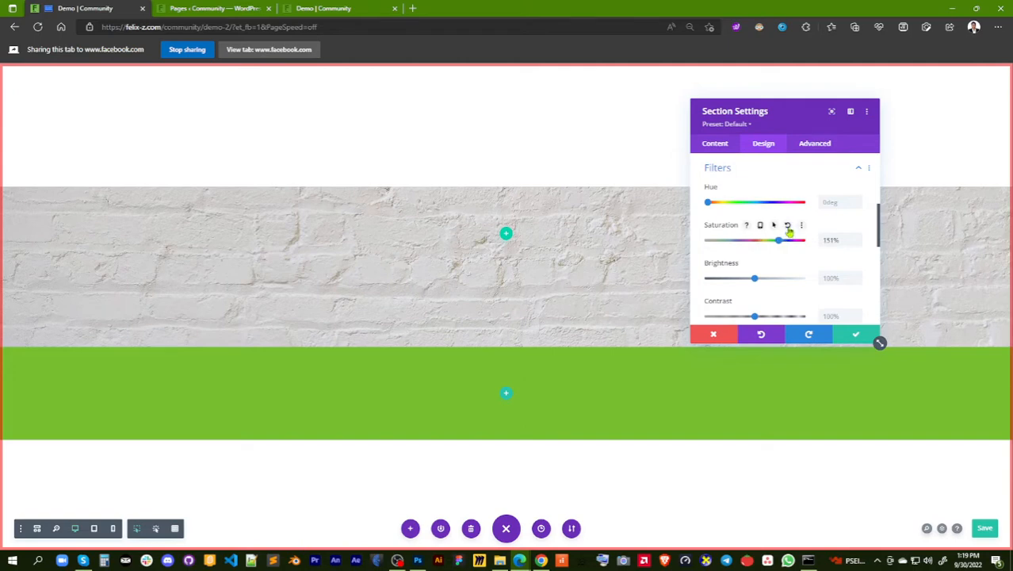
left_click(788, 227)
left_click_drag(755, 245, 813, 248)
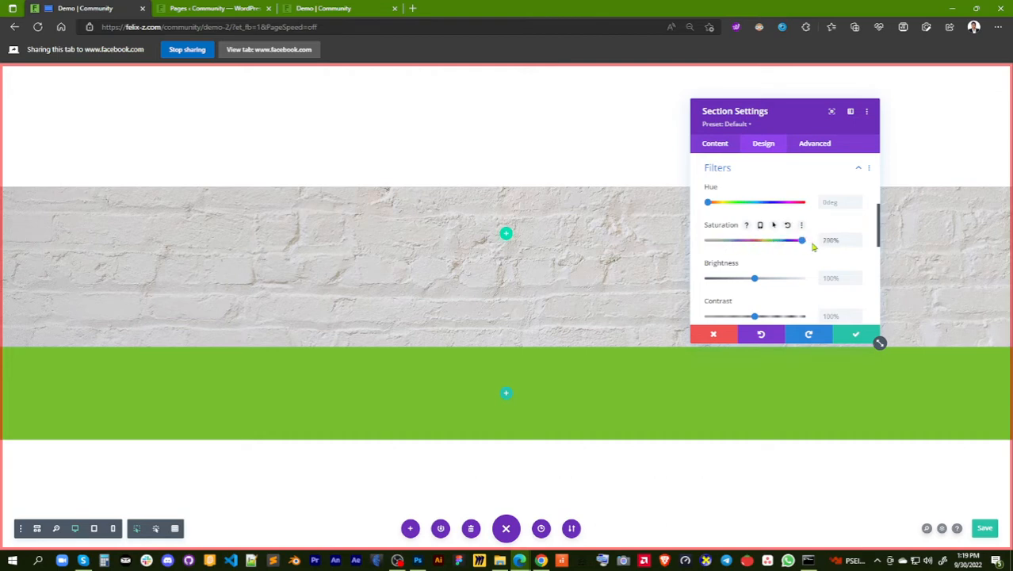
left_click(788, 227)
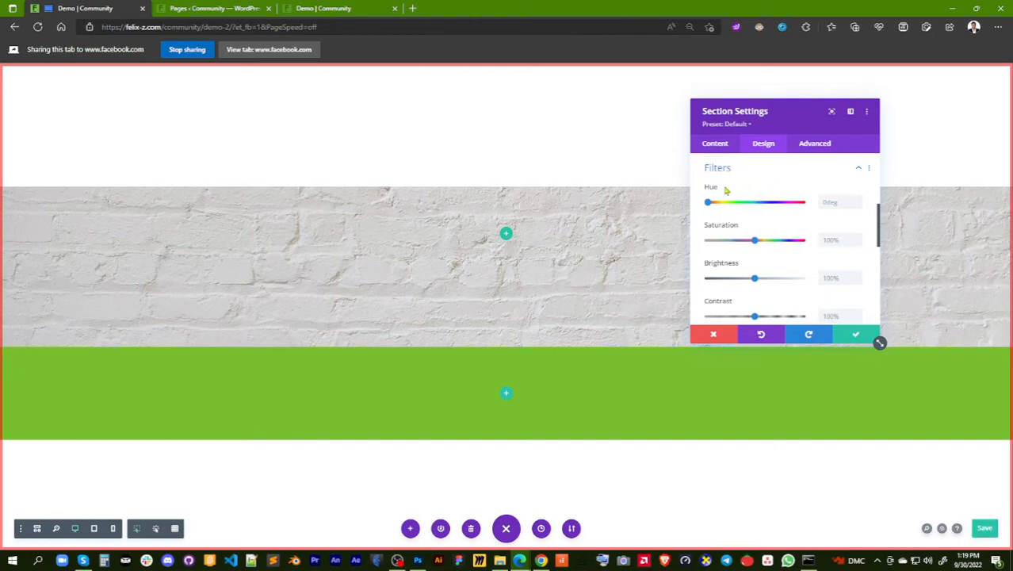
Try a hue filter of about 301deg on the brick section, then reset the hue
mouse_move(735, 190)
left_click_drag(710, 204, 789, 207)
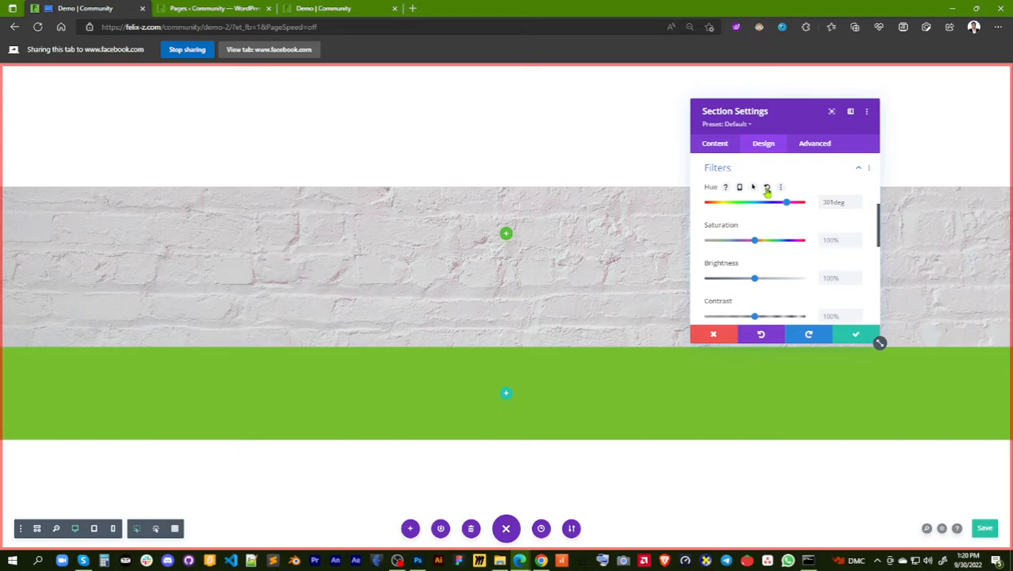
left_click(766, 188)
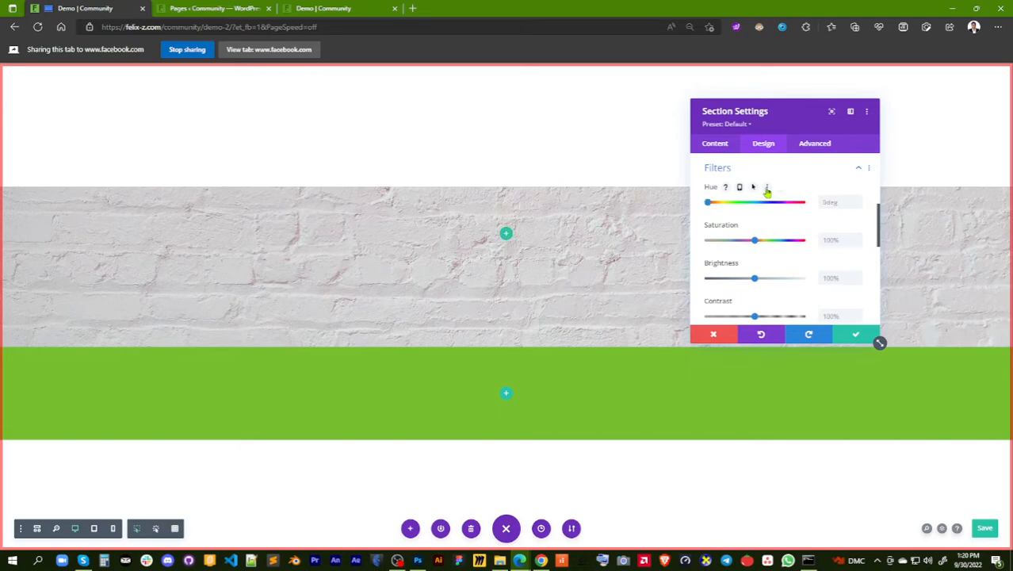
Try about 105% brightness and 134% contrast on the brick section, then reset both filters
left_click_drag(755, 279, 780, 316)
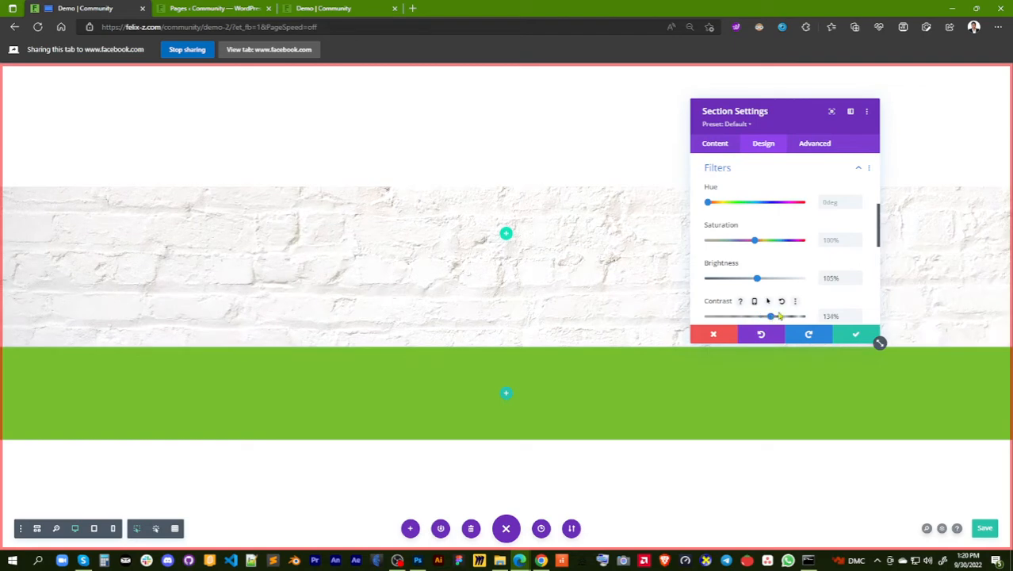
left_click(783, 303)
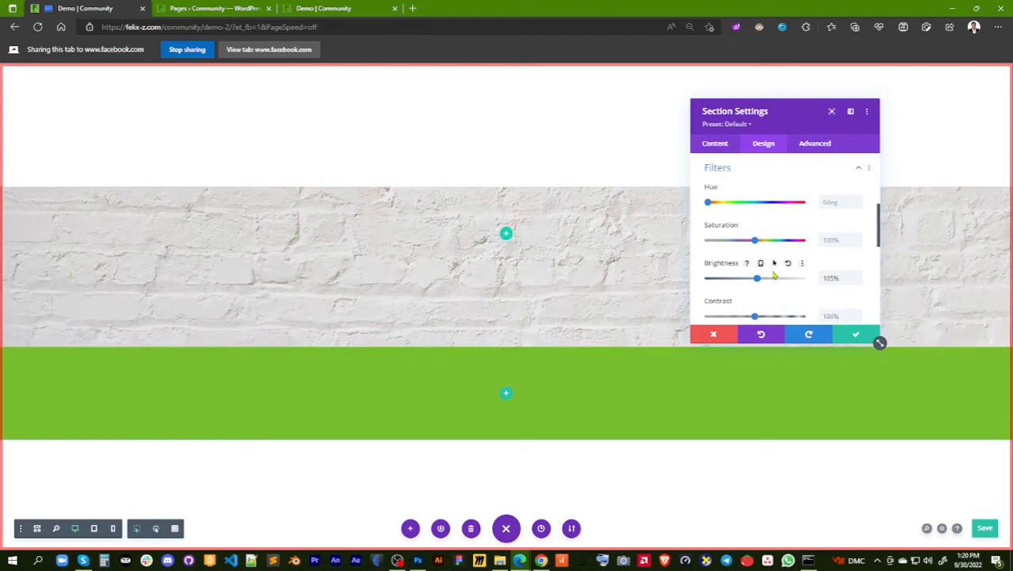
left_click(787, 264)
Try the Invert filter on the brick section, then reset it
scroll(834, 254, "down", 3)
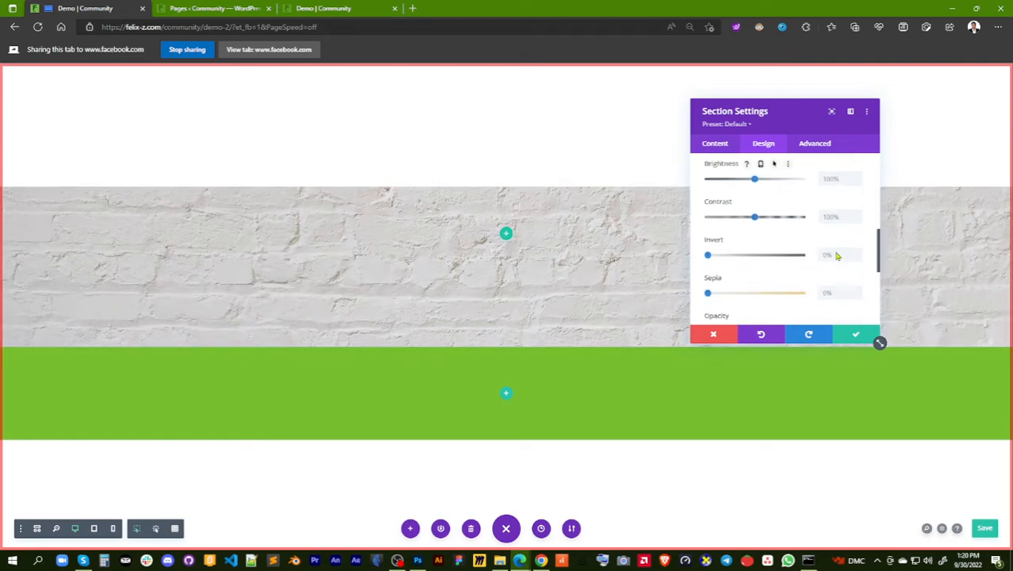
left_click_drag(709, 228, 757, 228)
left_click(774, 212)
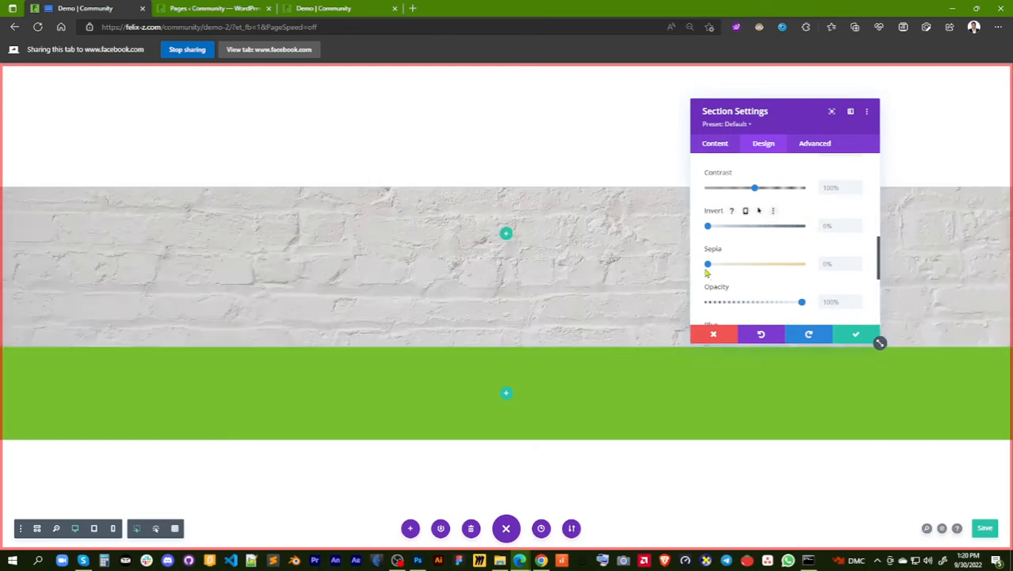
Try the Sepia, Opacity and Blur filters on the brick section, returning each to its default value
mouse_move(708, 264)
left_mouse_down()
mouse_move(805, 268)
mouse_move(708, 265)
left_mouse_up()
scroll(777, 295, "down", 1)
mouse_move(799, 278)
left_mouse_down()
mouse_move(726, 290)
mouse_move(814, 287)
left_mouse_up()
scroll(793, 250, "down", 2)
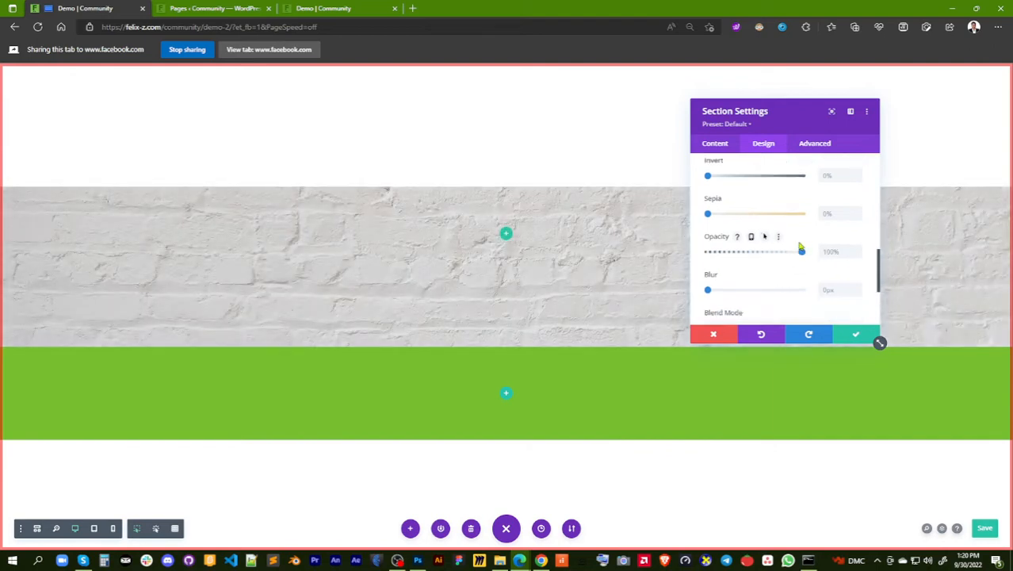
mouse_move(709, 267)
left_mouse_down()
mouse_move(764, 271)
mouse_move(702, 274)
left_mouse_up()
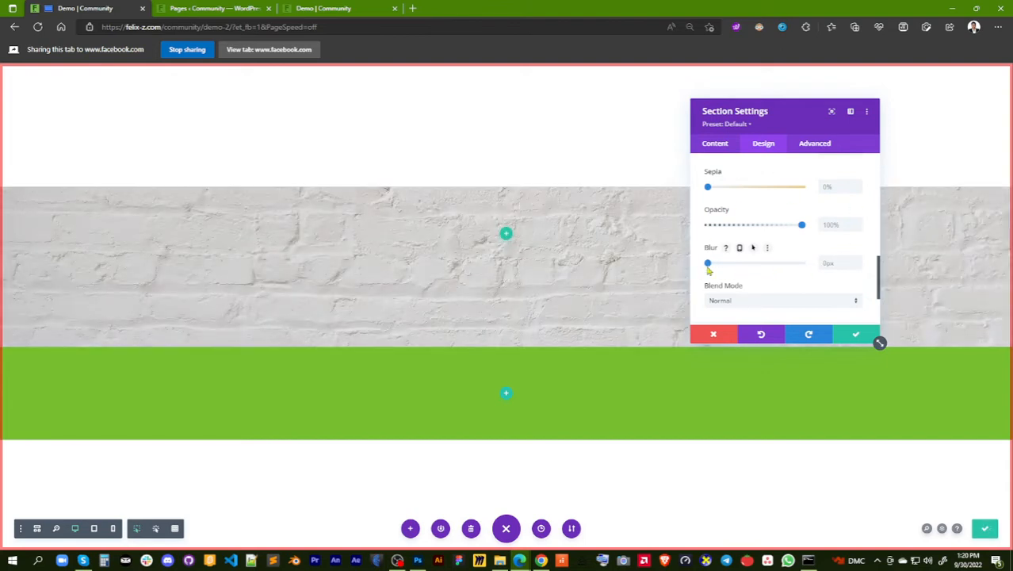
Set the brick section's filter blend mode to Overlay
scroll(769, 245, "down", 1)
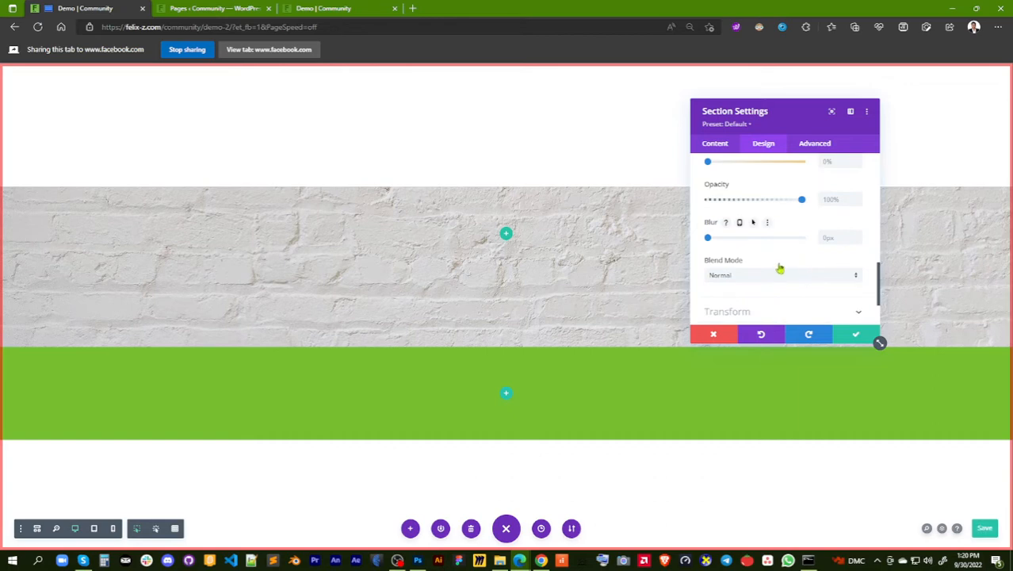
left_click(830, 277)
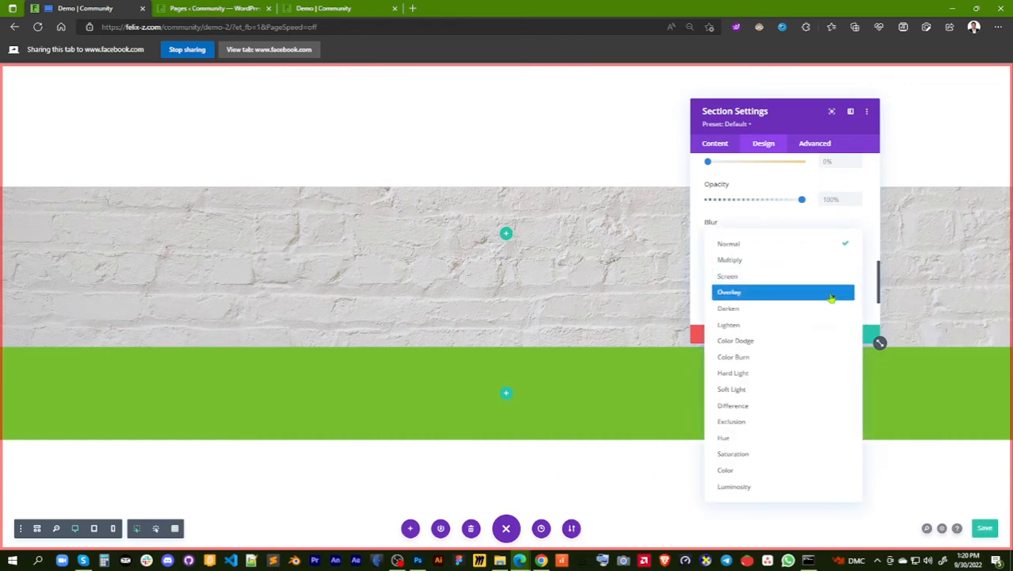
left_click(831, 295)
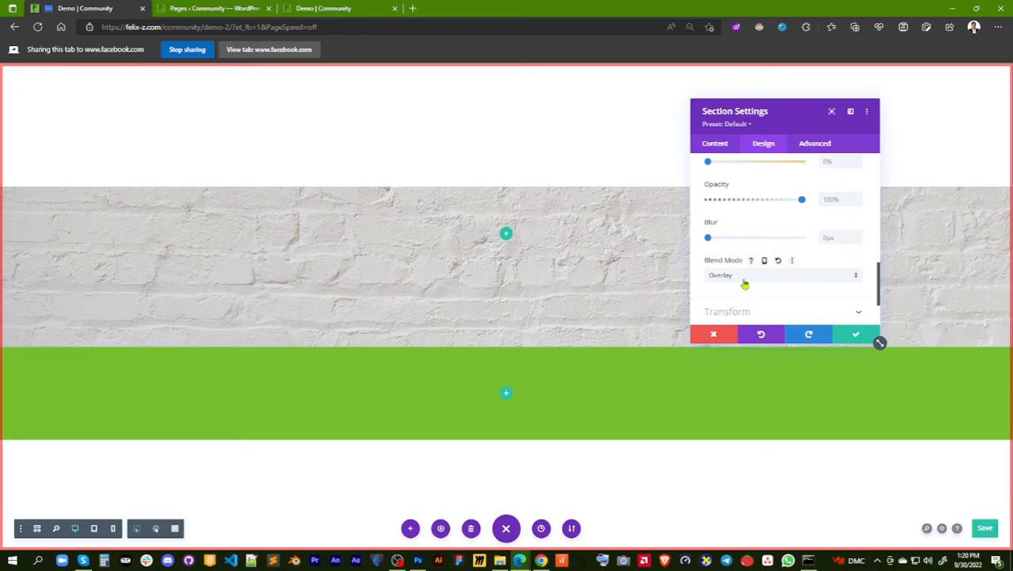
Set the brick section's background color to black (#000000)
left_click(715, 143)
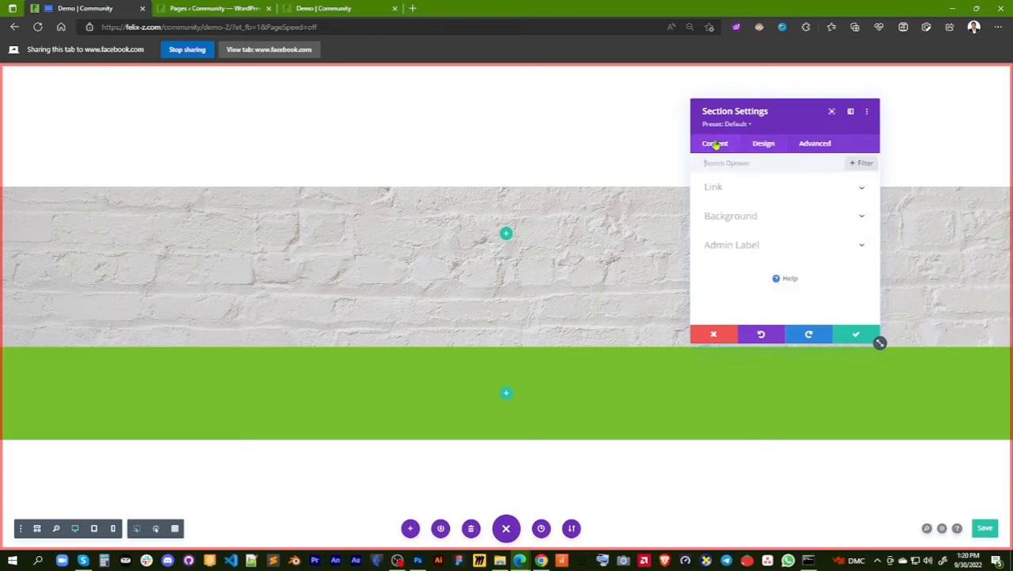
left_click(749, 217)
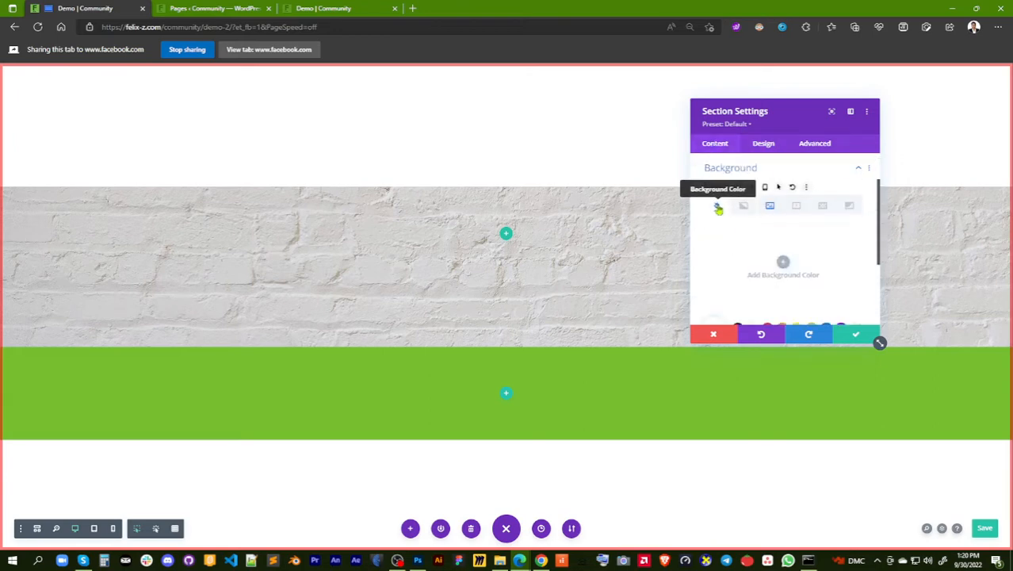
scroll(765, 269, "down", 1)
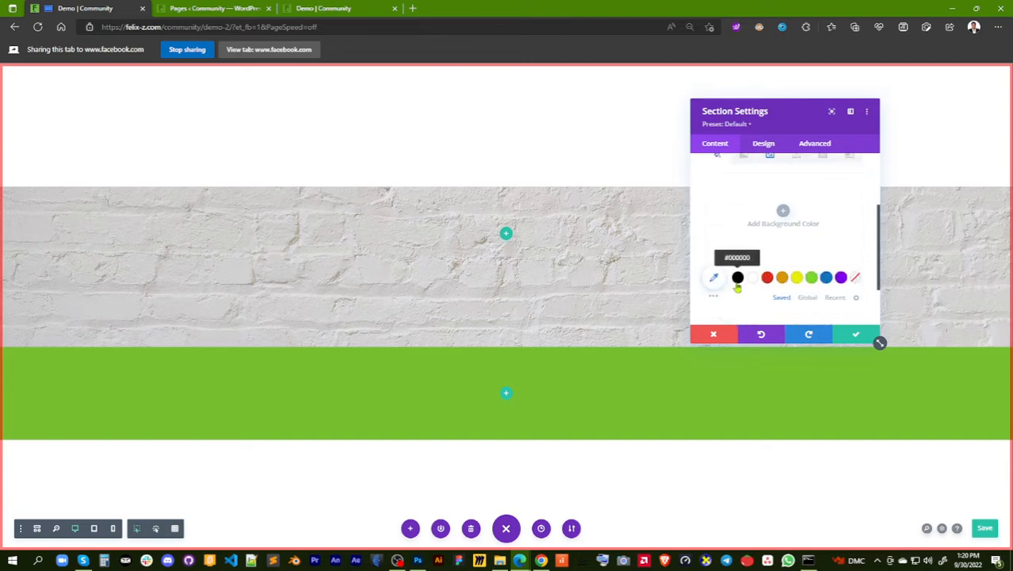
left_click(738, 279)
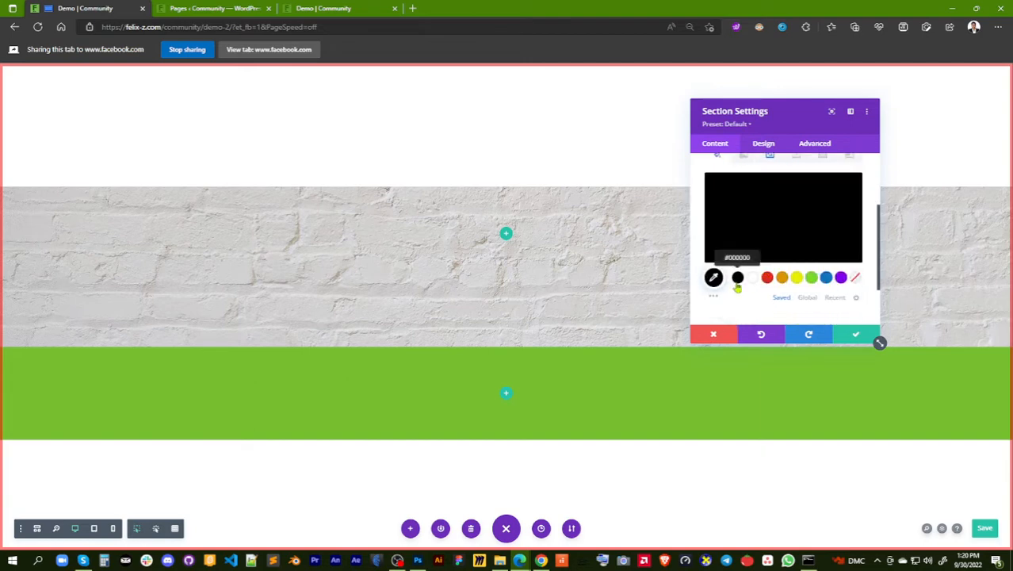
Try lowering the brick section's Opacity filter to about 21%, then return it to 100%
left_click(765, 145)
scroll(798, 287, "down", 1)
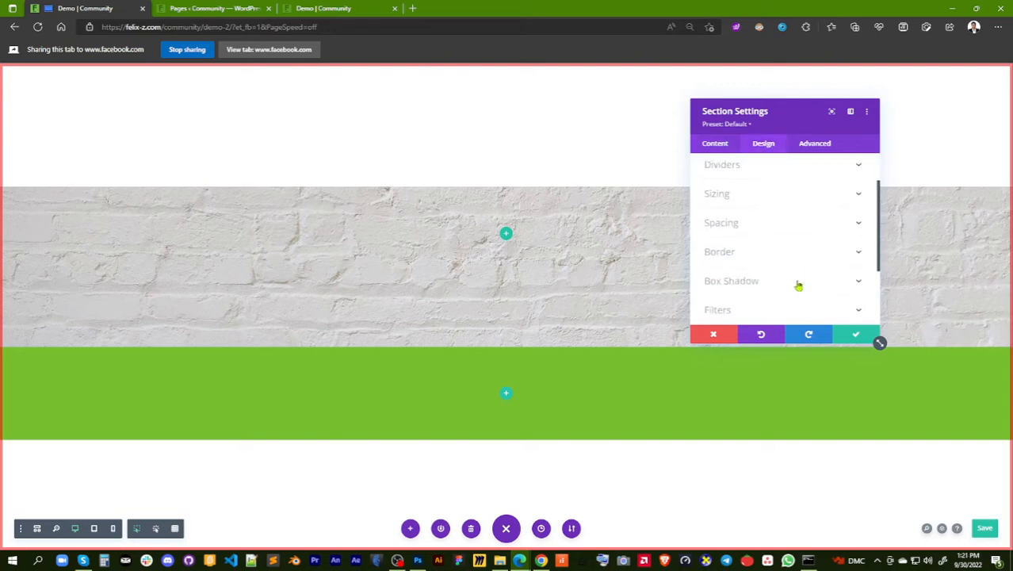
scroll(796, 280, "down", 1)
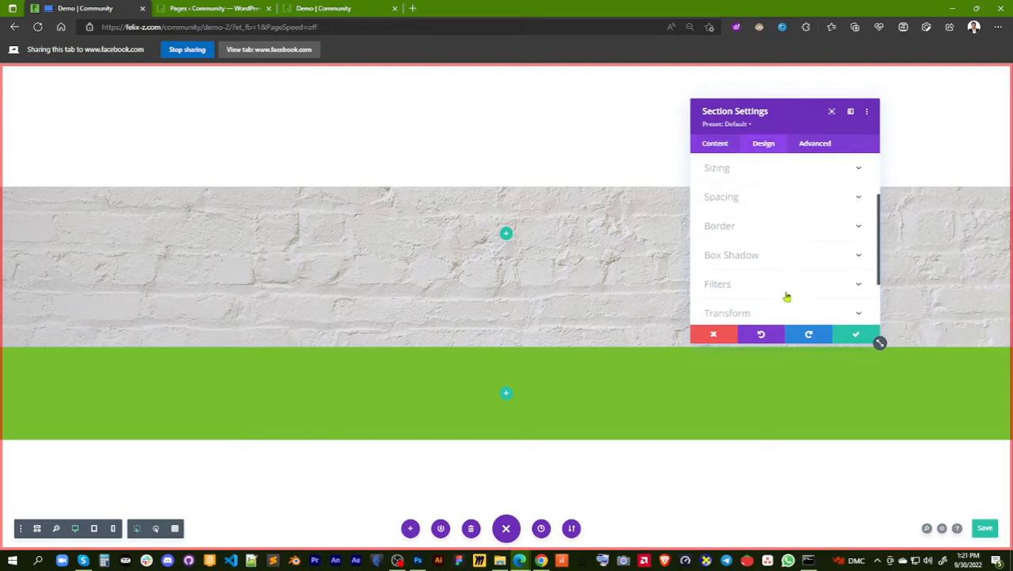
scroll(785, 294, "down", 1)
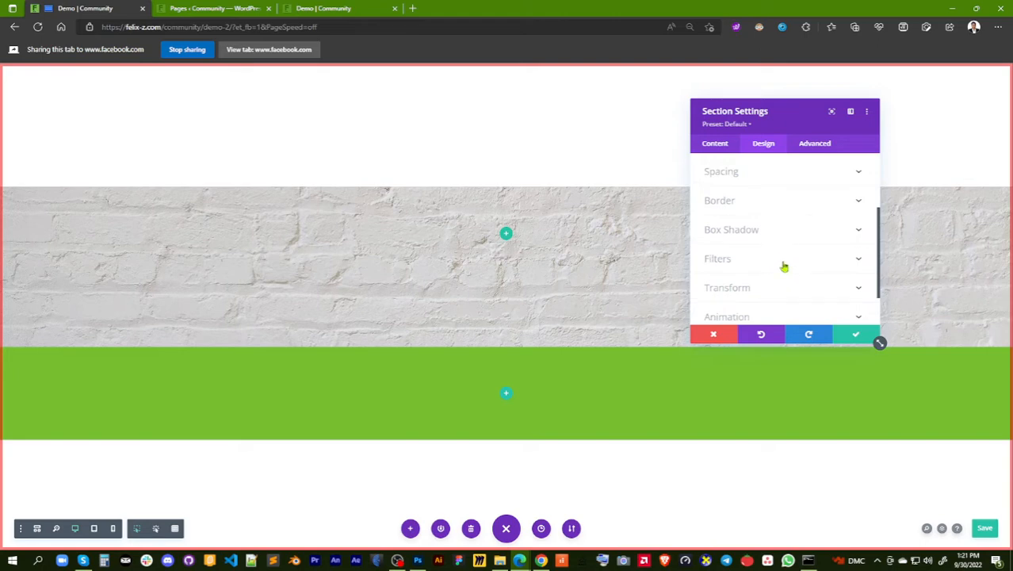
left_click(784, 265)
scroll(788, 304, "down", 2)
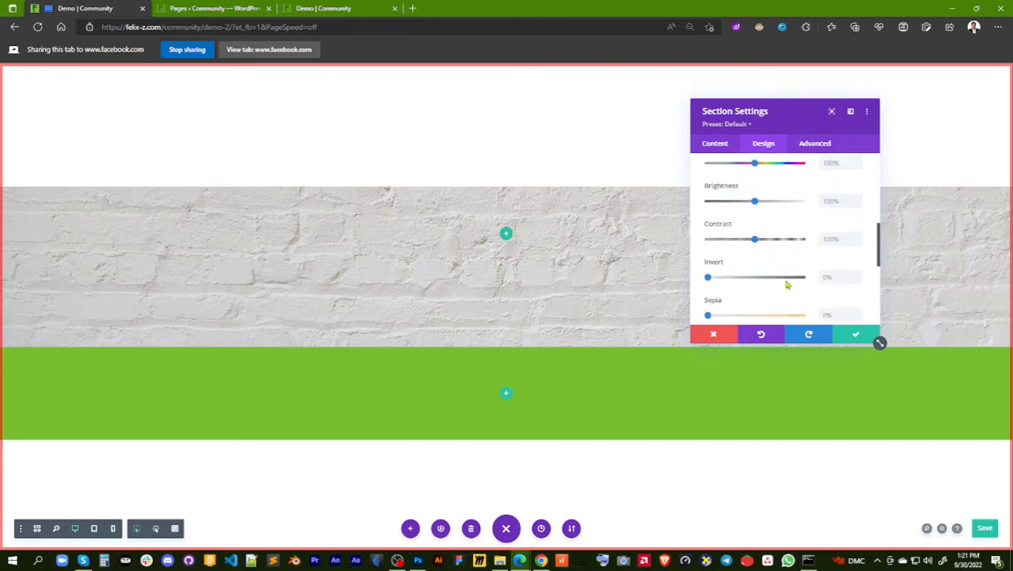
scroll(718, 285, "down", 2)
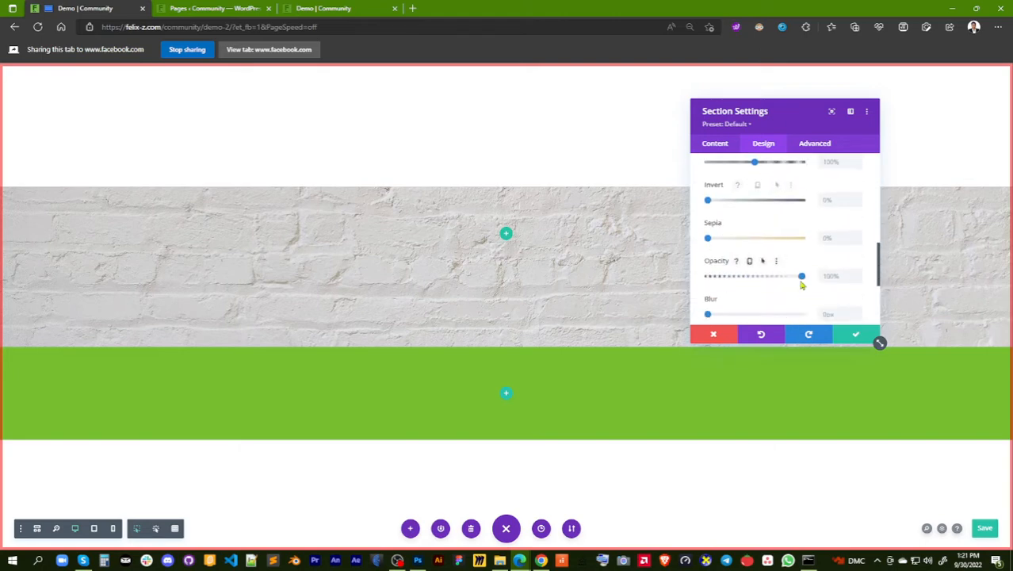
left_click_drag(801, 278, 723, 287)
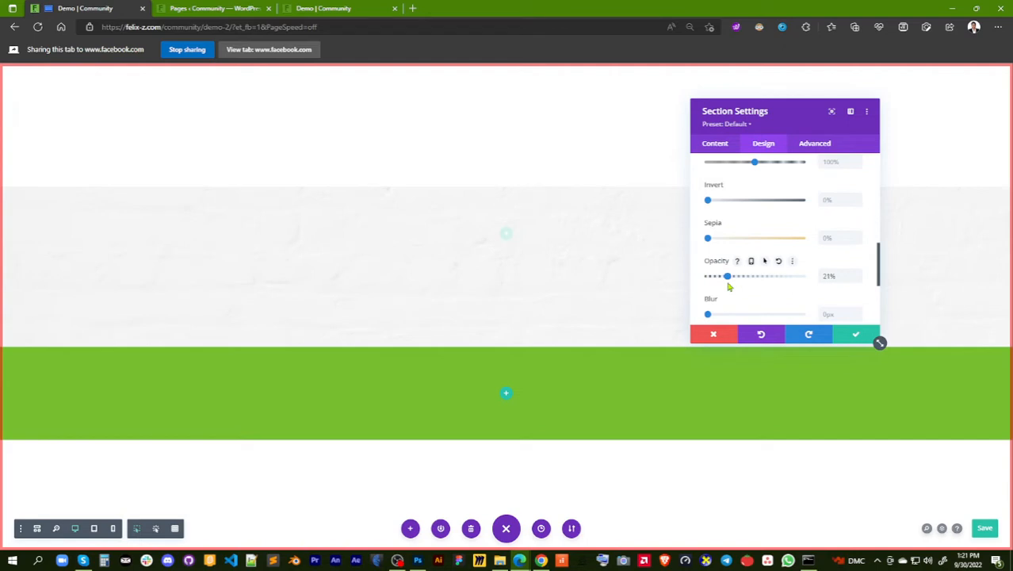
left_click_drag(729, 287, 803, 278)
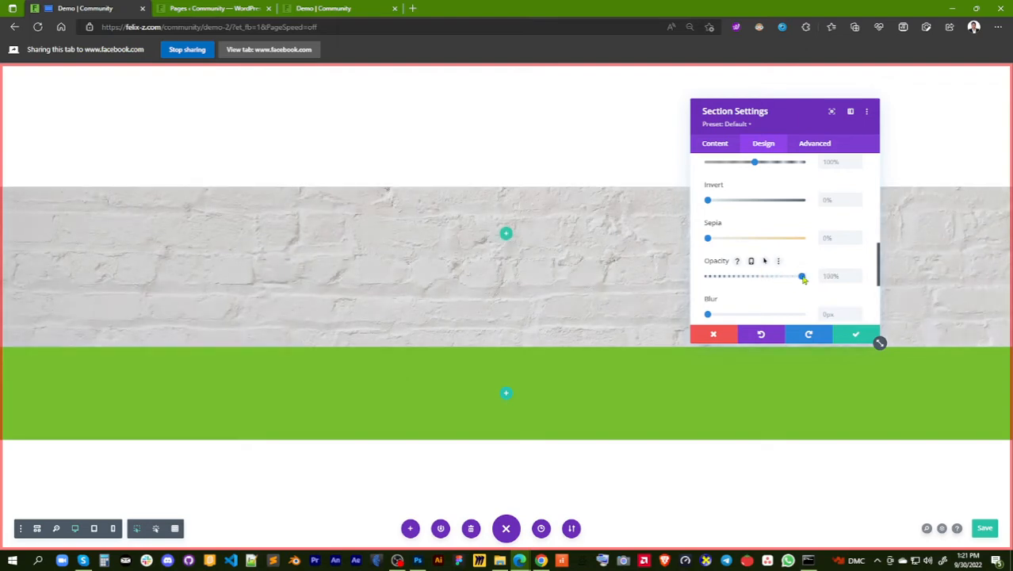
Review the brick section's background color and background image settings, including parallax, size, position, repeat and blend
left_click(716, 145)
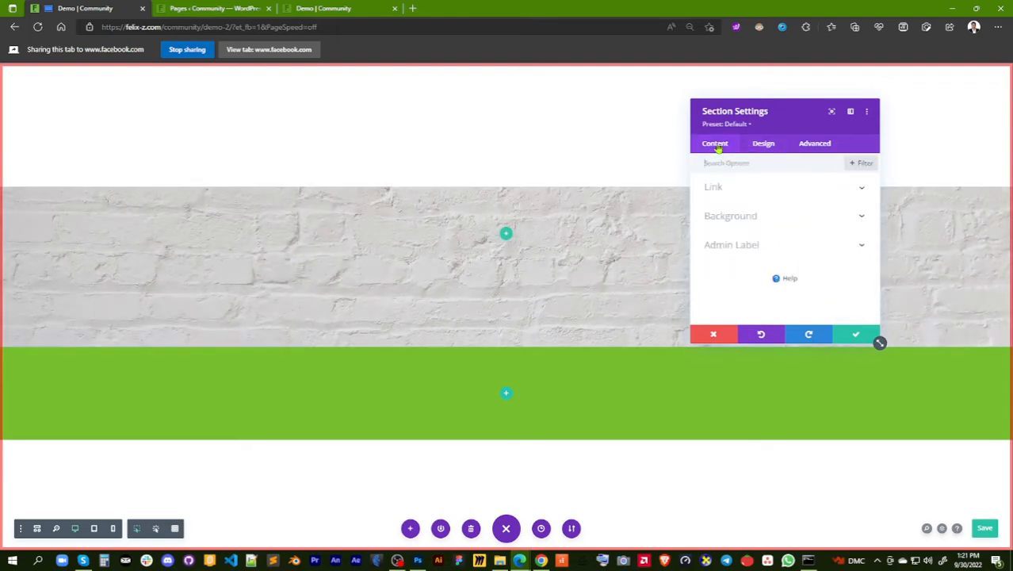
left_click(730, 216)
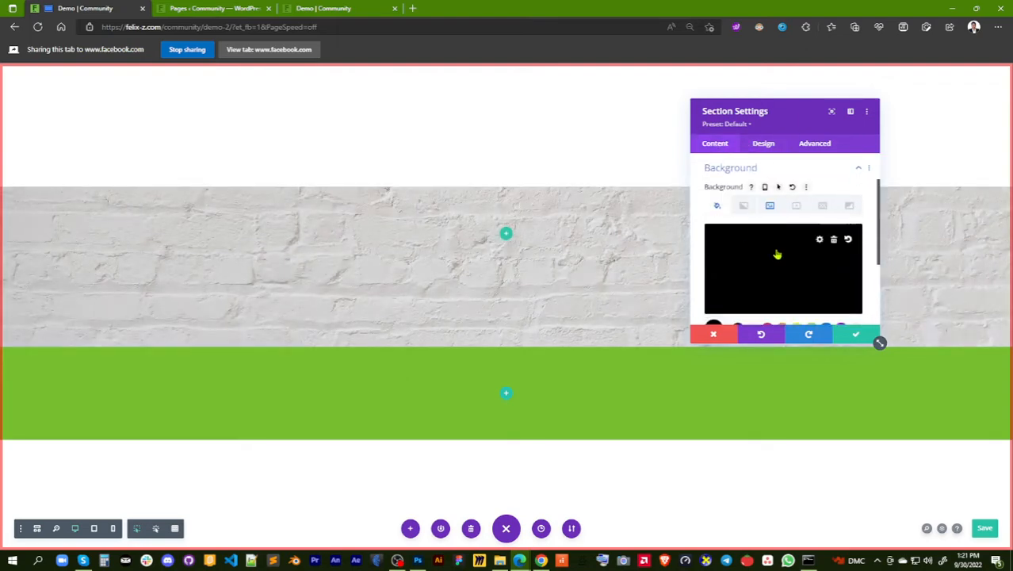
scroll(784, 245, "down", 2)
scroll(788, 242, "down", 2)
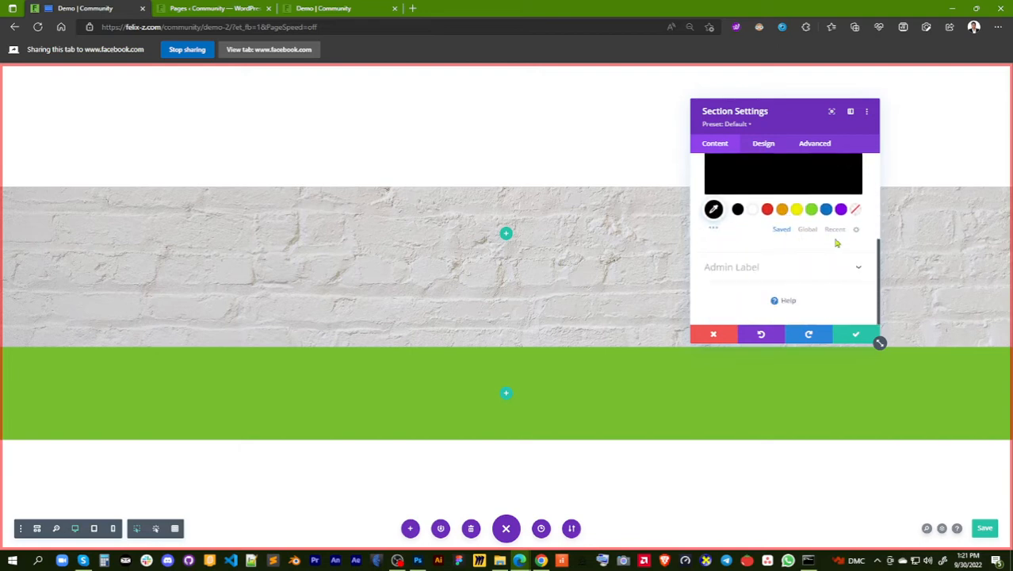
scroll(801, 242, "up", 4)
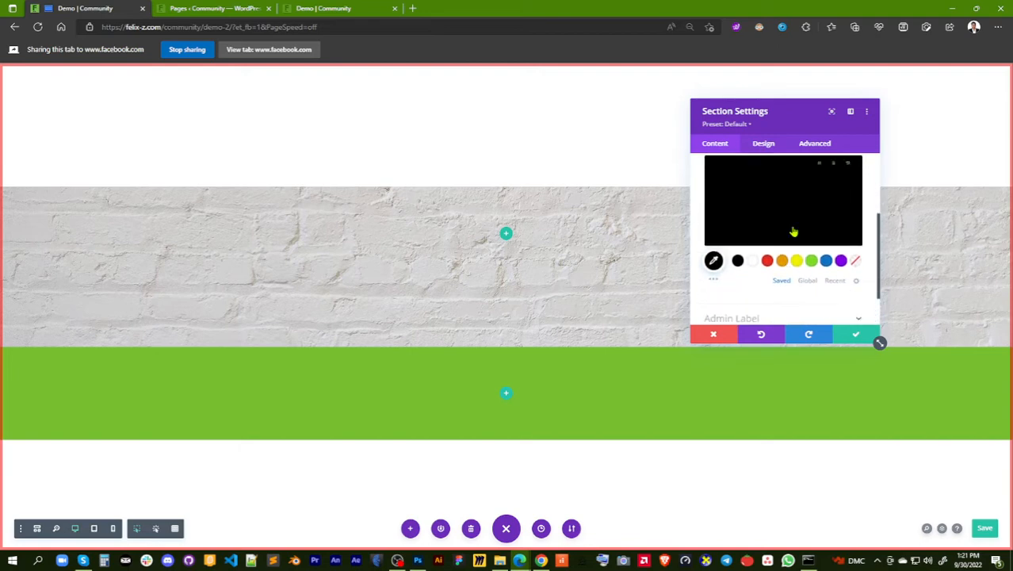
left_click(769, 189)
scroll(796, 246, "down", 4)
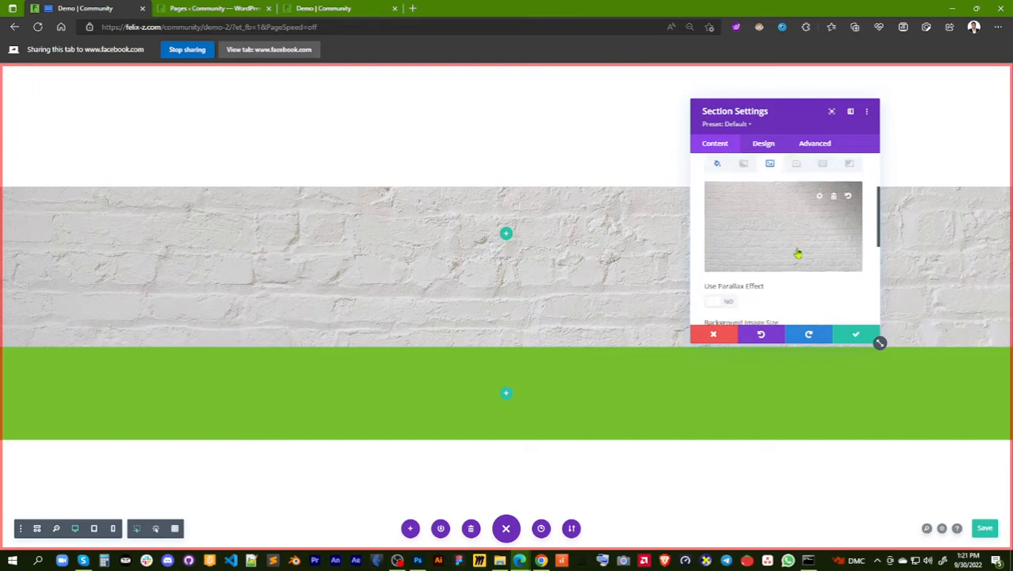
scroll(798, 253, "down", 1)
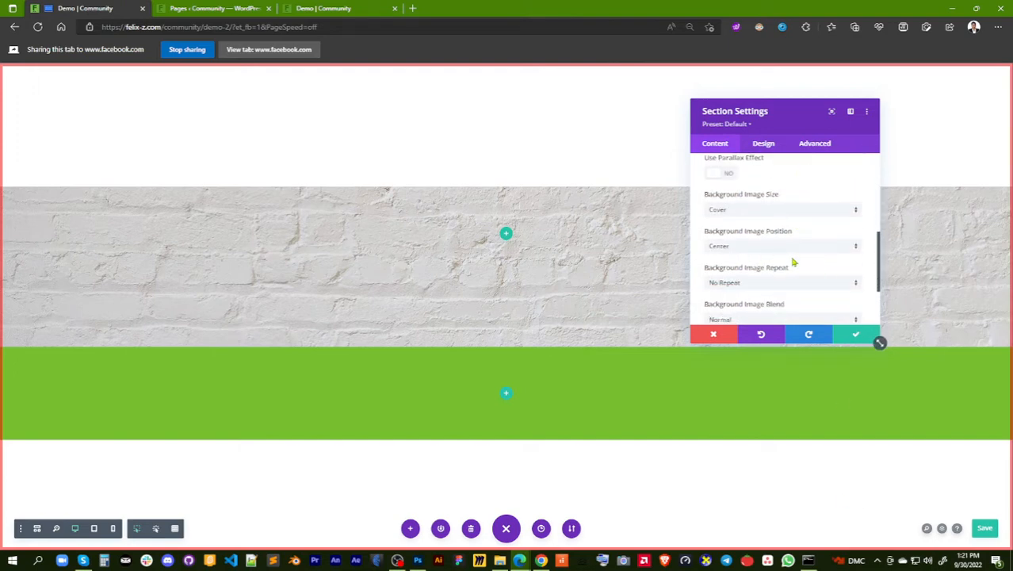
scroll(800, 265, "down", 2)
scroll(715, 175, "up", 3)
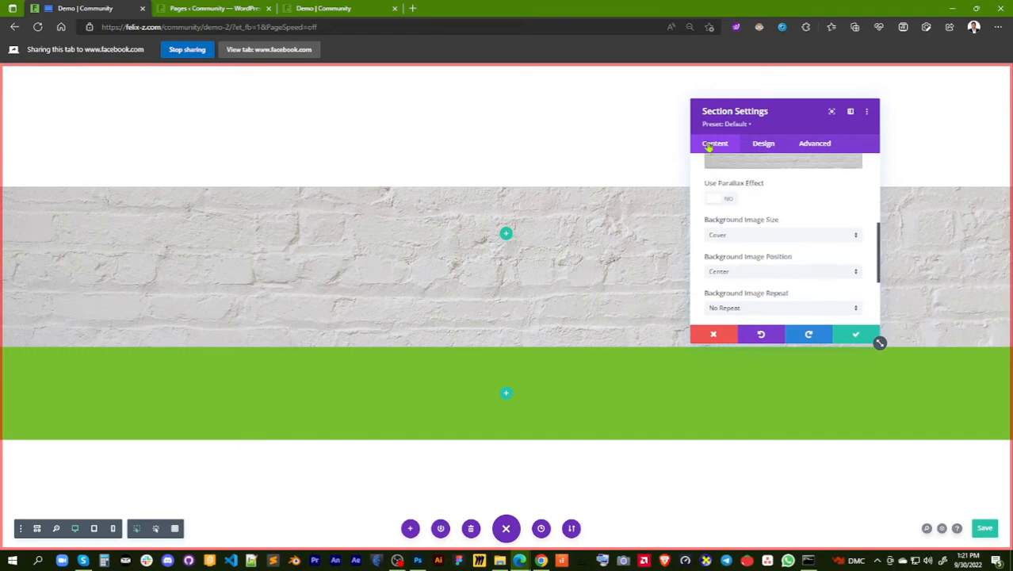
scroll(731, 181, "down", 3)
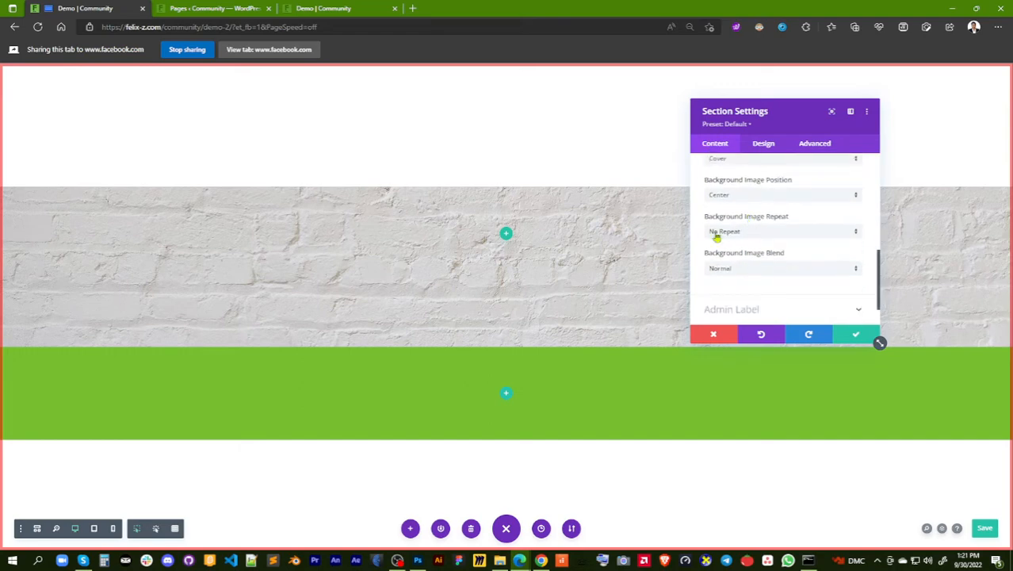
scroll(738, 265, "up", 8)
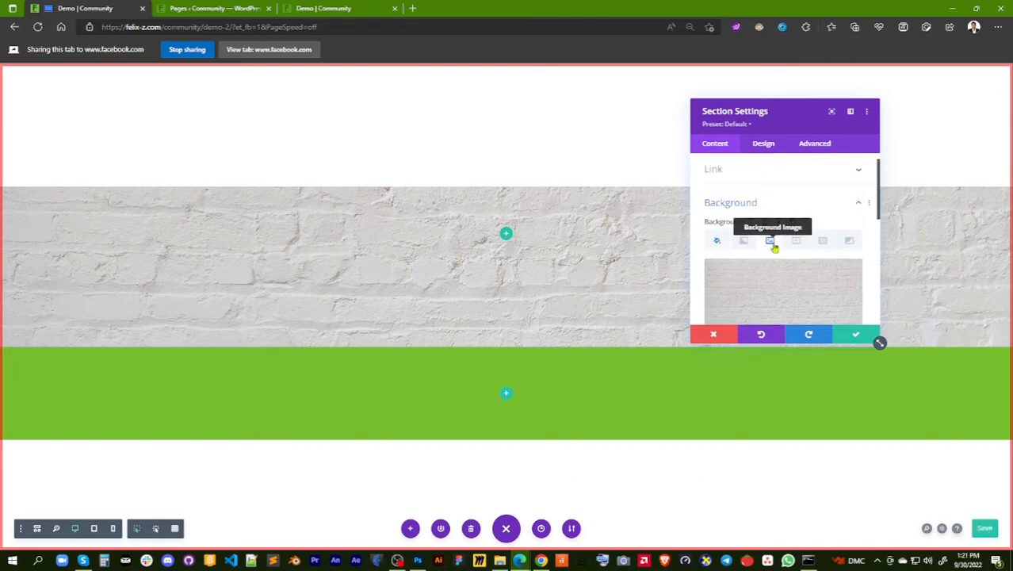
scroll(775, 248, "down", 8)
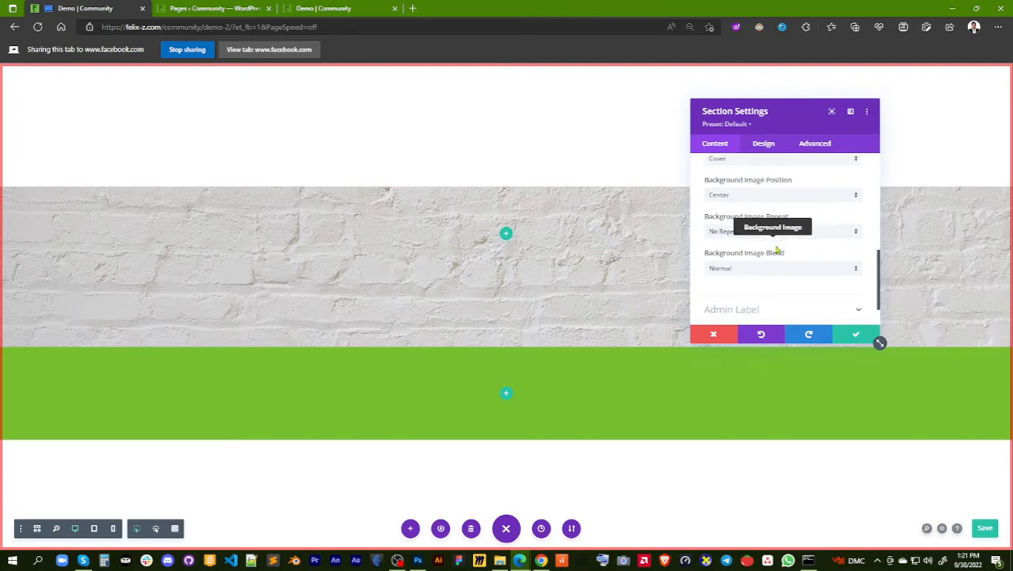
Try the Overlay, Multiply and Lighten blend modes on the brick section's background image
left_click(849, 273)
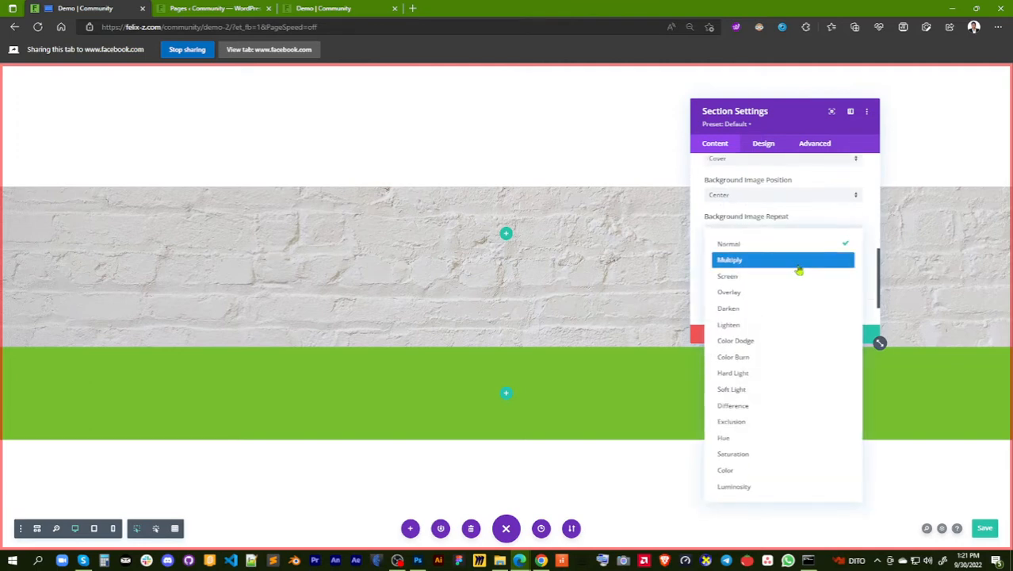
left_click(804, 300)
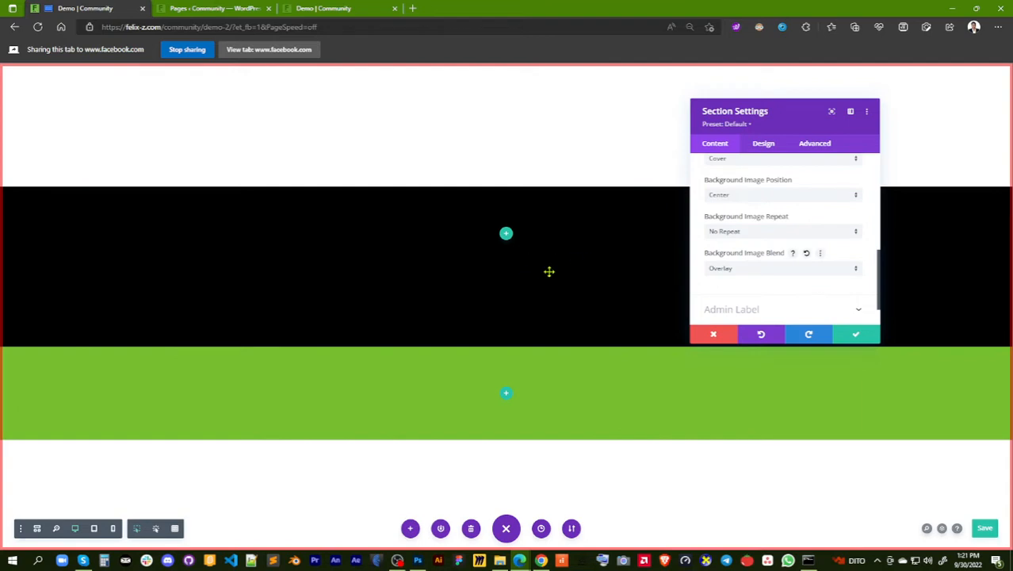
left_click(854, 269)
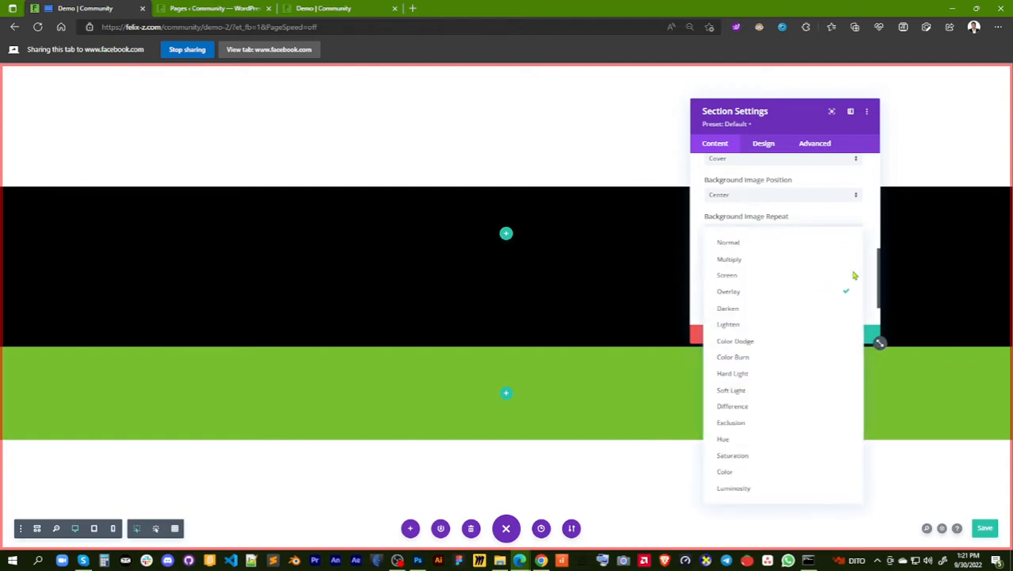
left_click(839, 261)
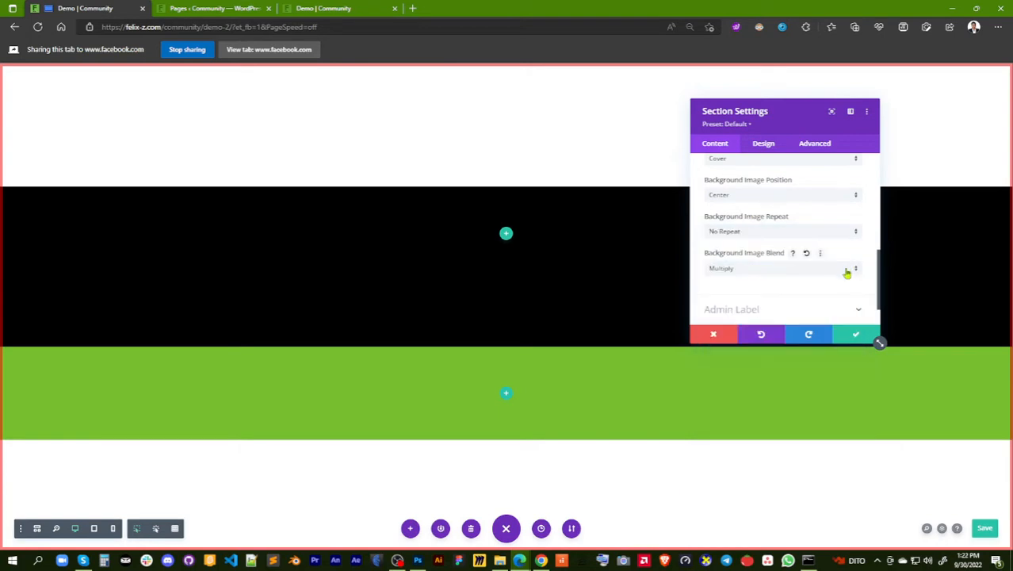
left_click(846, 270)
left_click(844, 323)
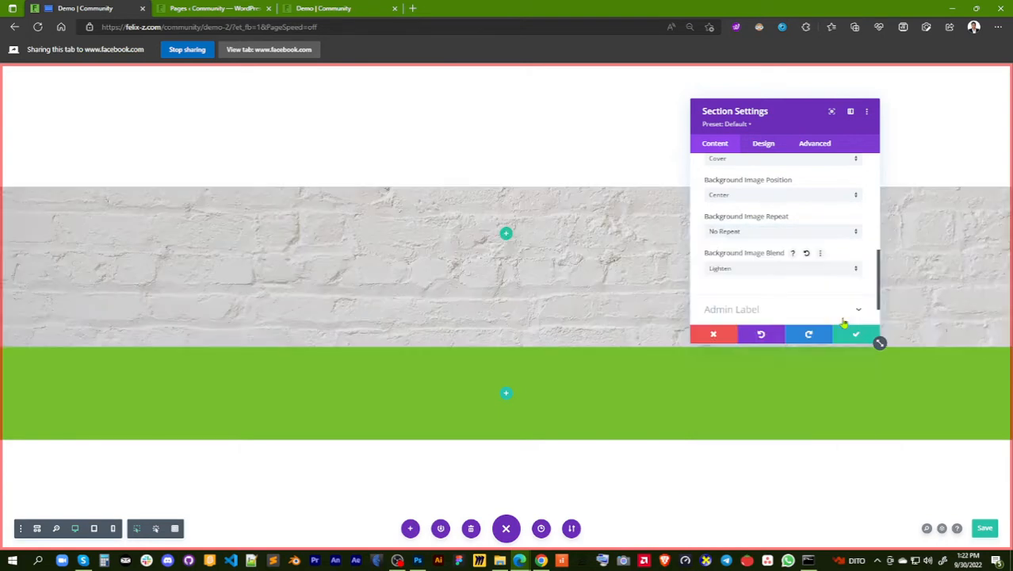
Try the Darken, Color Burn and Soft Light blends on the brick background image, then reset the blend to its default
left_click(853, 270)
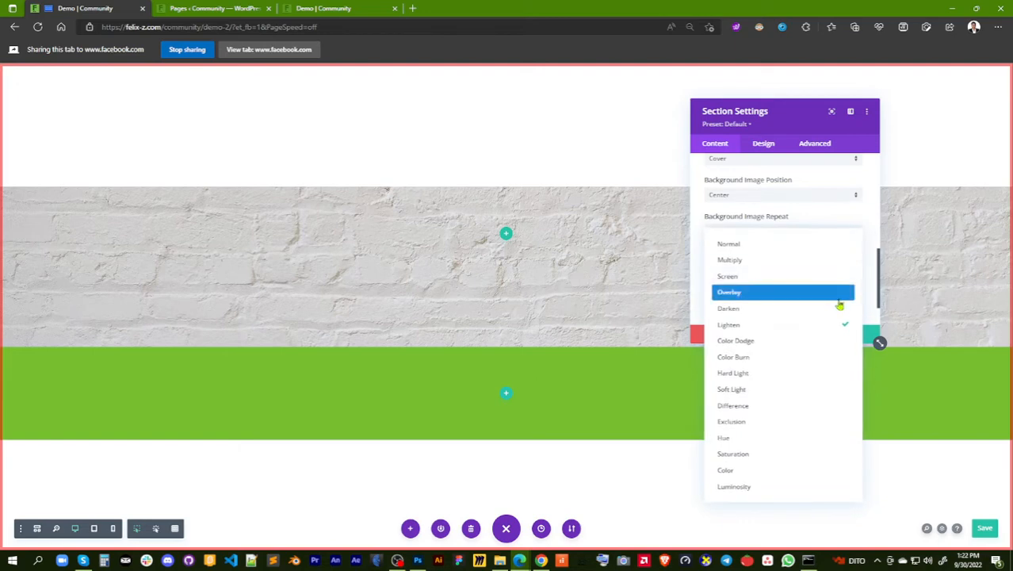
left_click(838, 310)
left_click(851, 272)
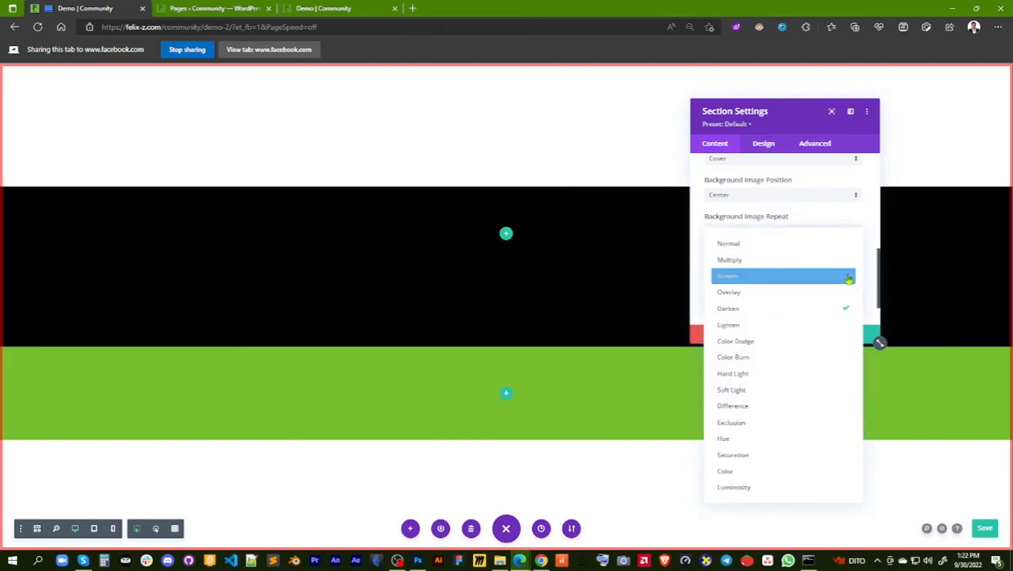
left_click(836, 355)
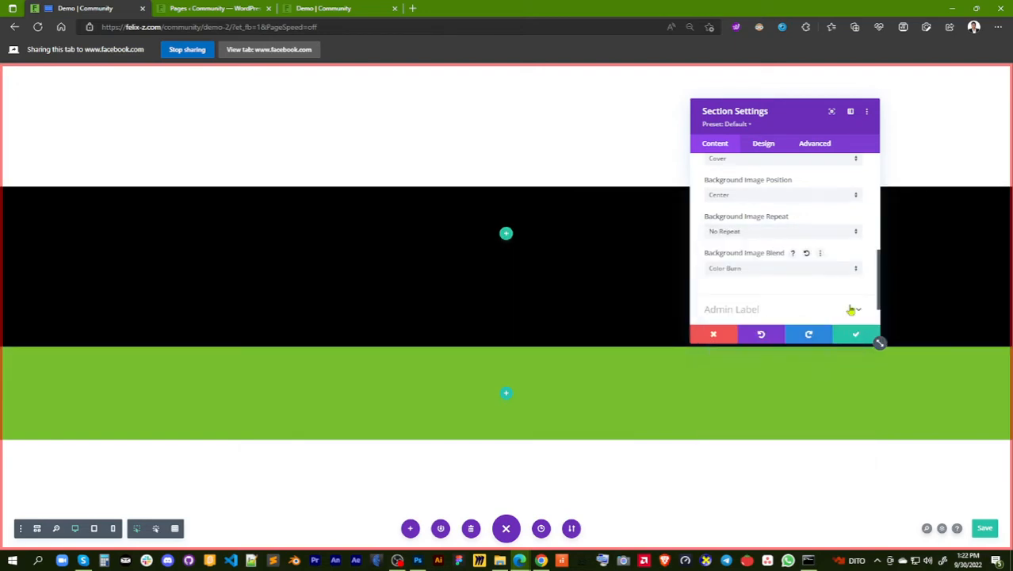
left_click(857, 273)
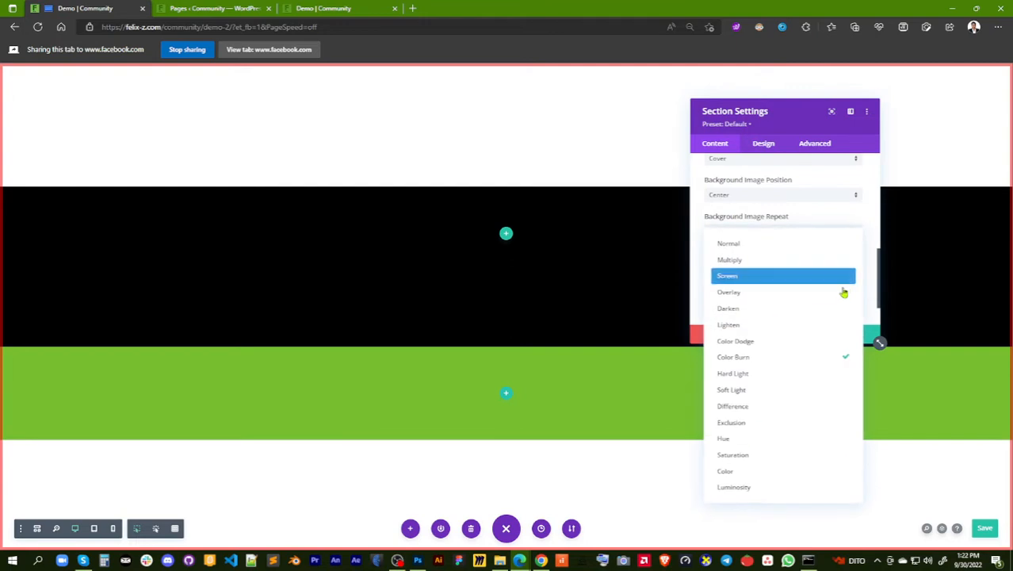
left_click(820, 392)
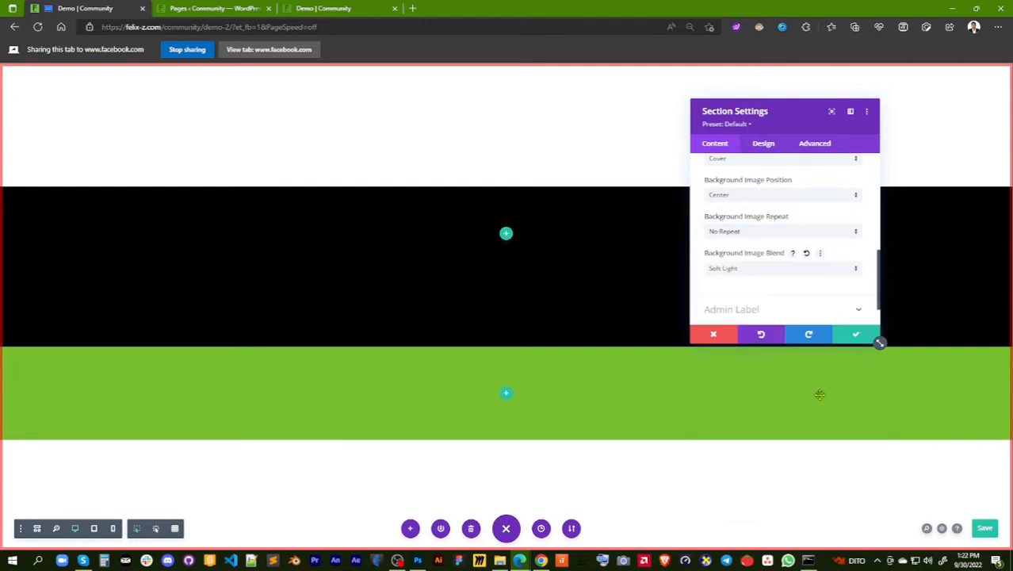
left_click(807, 254)
Try the parallax effect on the brick section's background image, then turn it off again
scroll(776, 267, "up", 2)
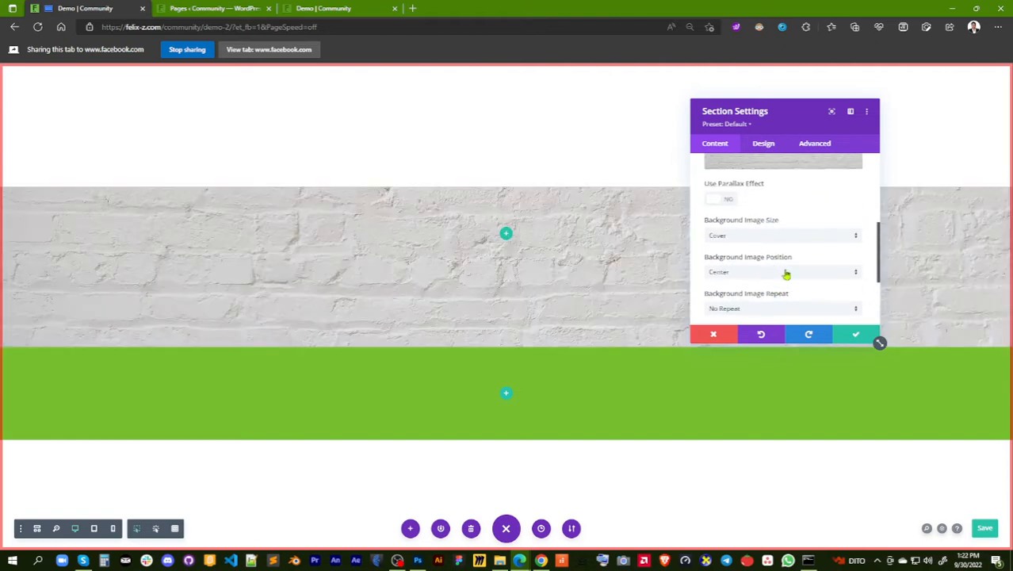
scroll(787, 275, "up", 2)
scroll(786, 274, "down", 2)
scroll(786, 274, "up", 1)
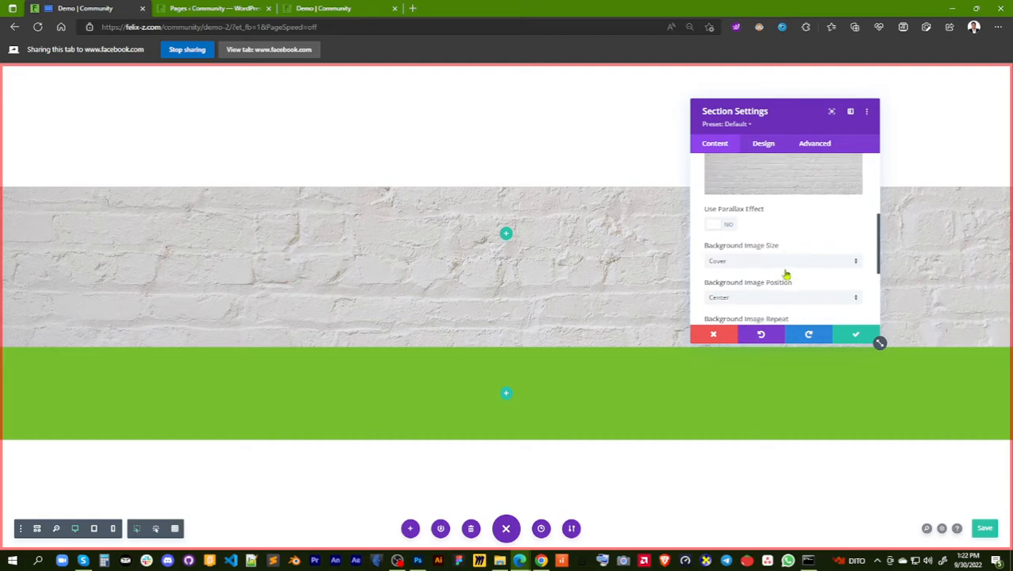
scroll(787, 274, "up", 5)
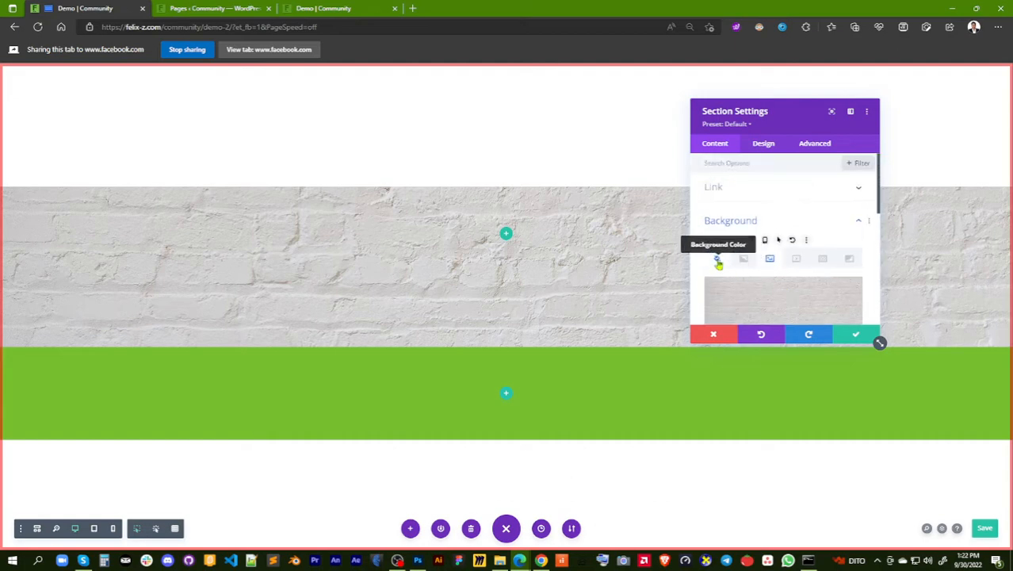
scroll(793, 272, "down", 5)
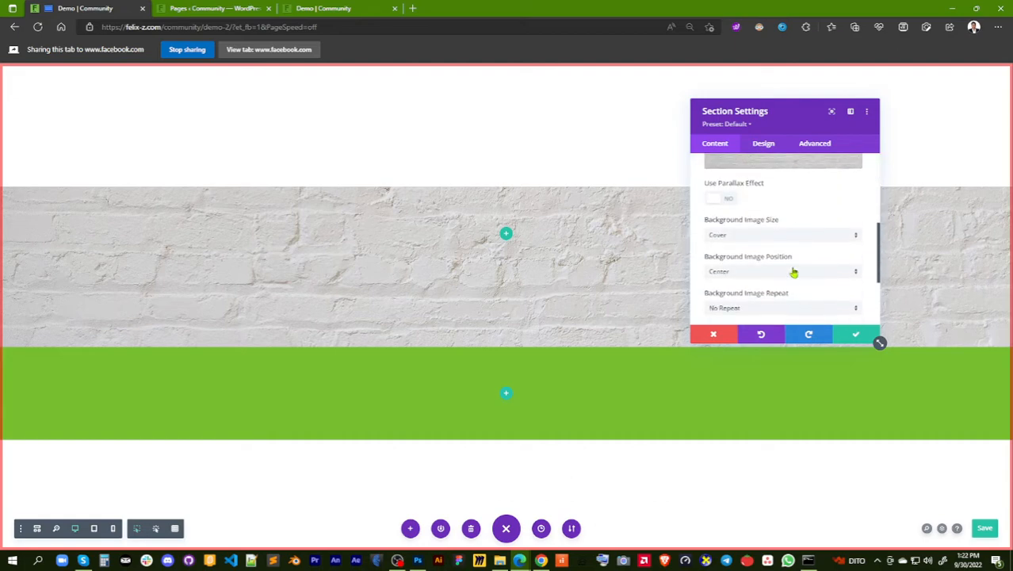
scroll(794, 272, "up", 1)
left_click(728, 218)
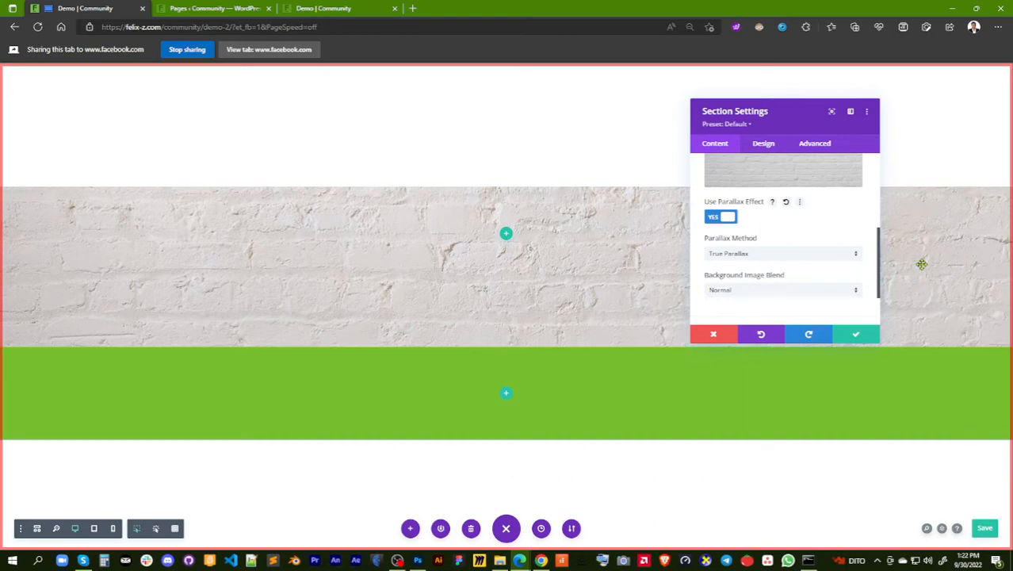
key("ctrl+s")
left_click(714, 219)
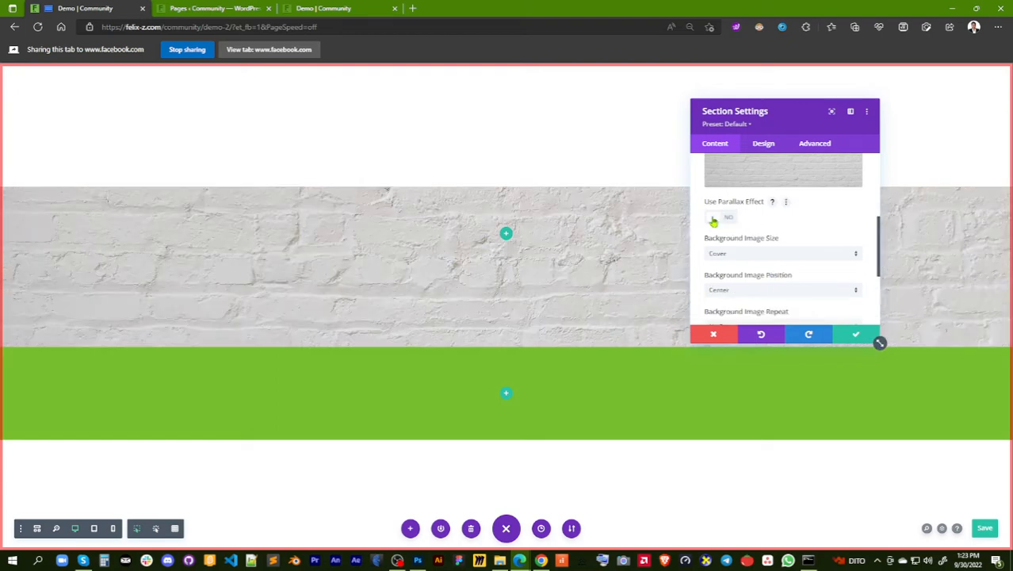
scroll(806, 271, "down", 1)
scroll(805, 271, "down", 2)
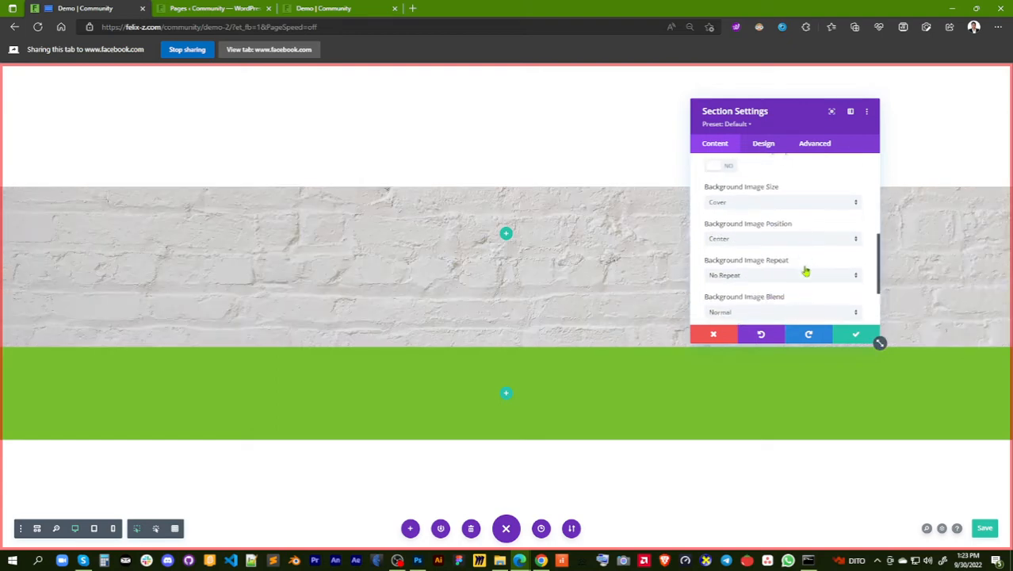
scroll(805, 271, "up", 8)
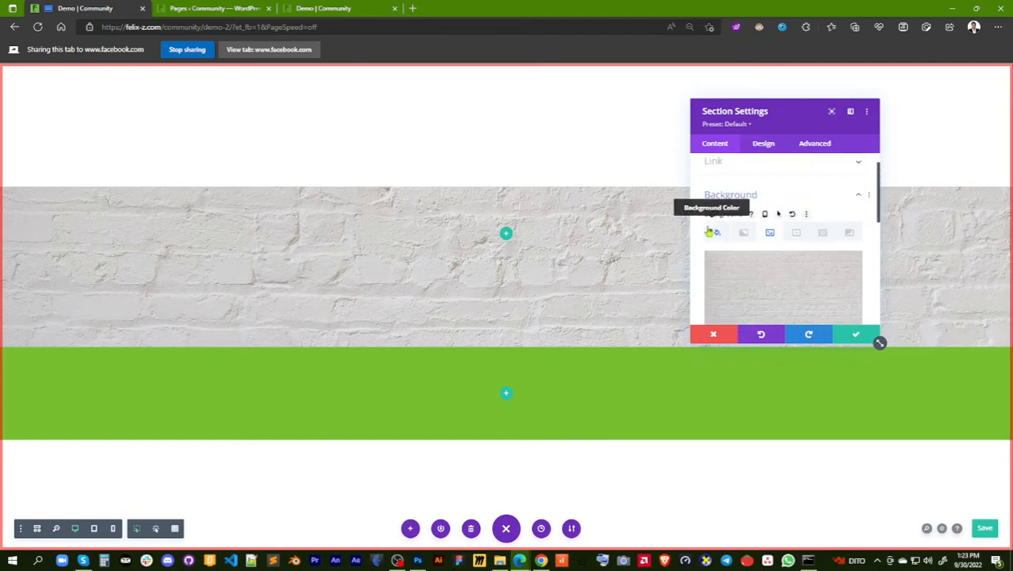
Review the brick section's filter settings, from hue, saturation, brightness and contrast to blur and the blend mode choices
left_click(768, 145)
scroll(803, 243, "down", 4)
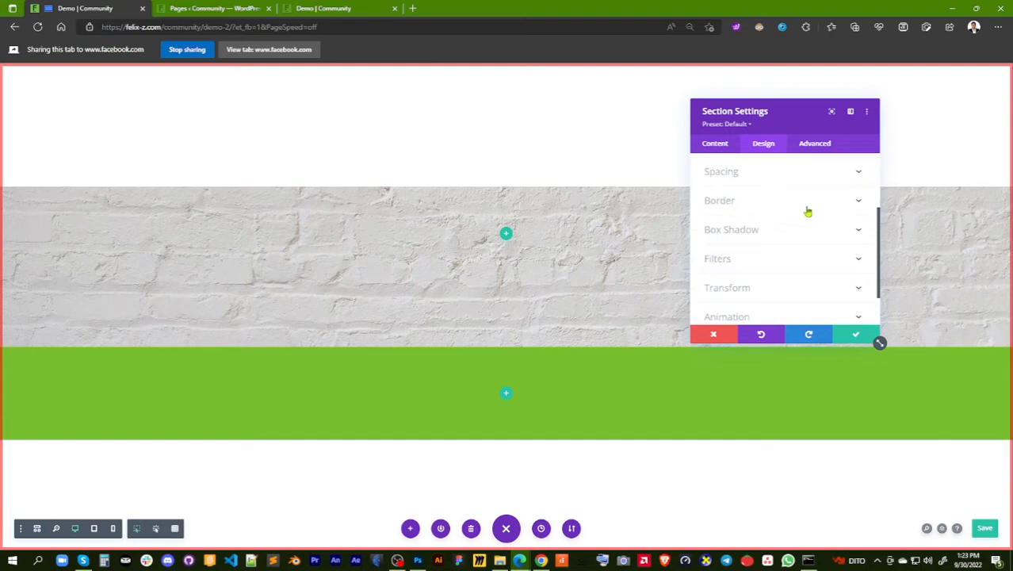
scroll(797, 268, "down", 1)
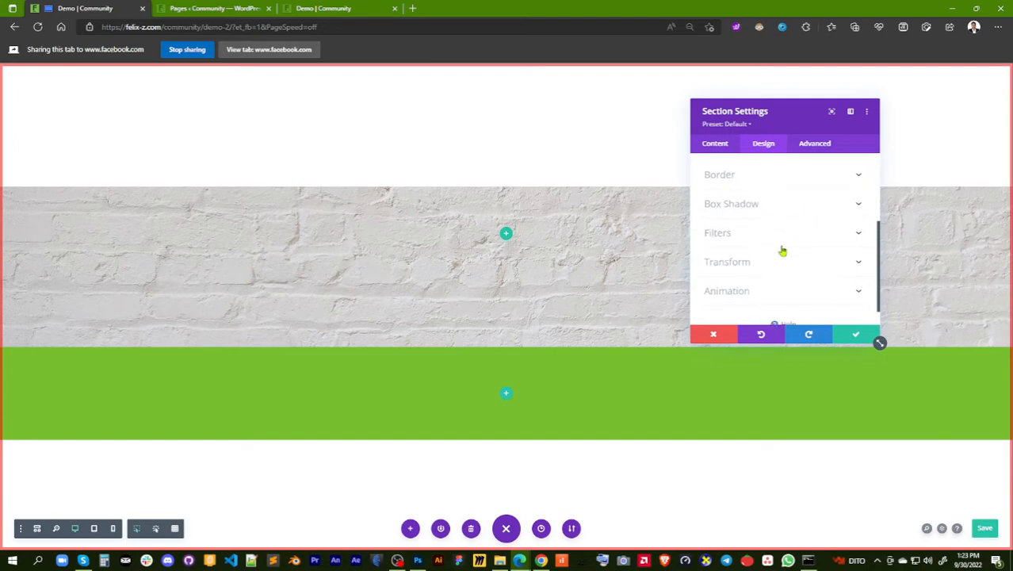
left_click(777, 236)
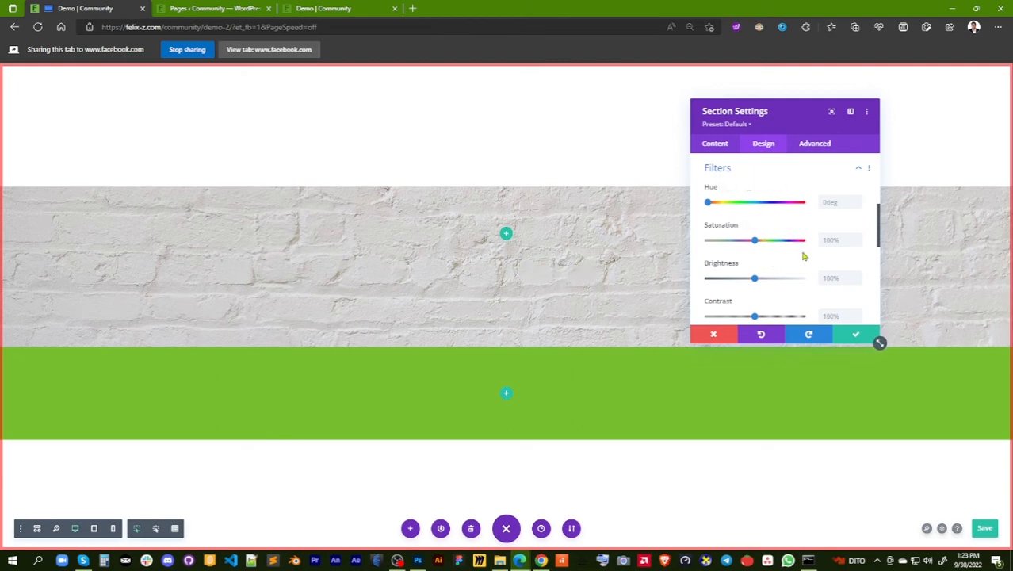
scroll(803, 255, "down", 2)
scroll(804, 255, "down", 5)
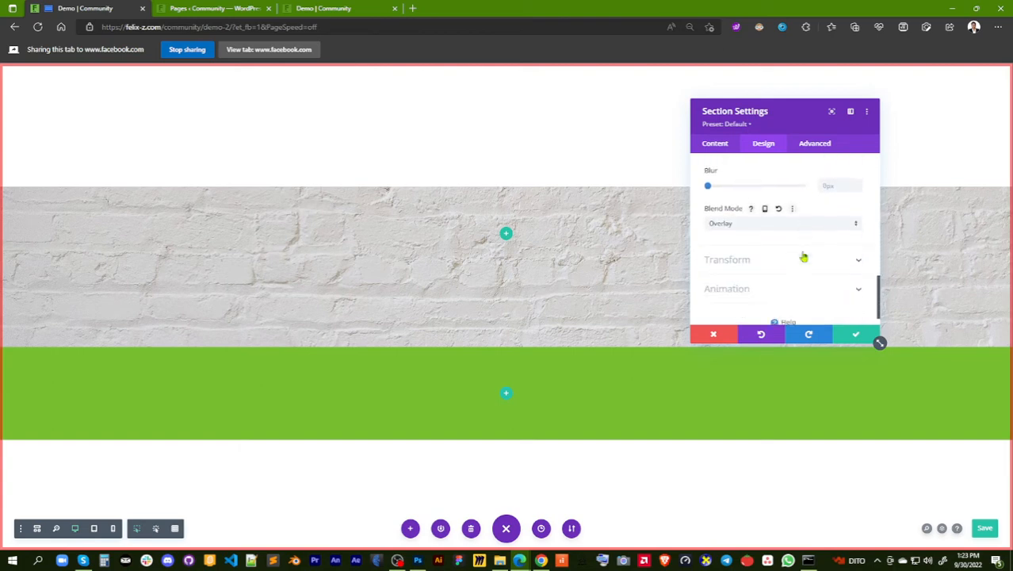
left_click(836, 227)
left_click(769, 232)
Try scaling the brick section down to 67% and back up to 98%, then reset its transform scale
left_click(783, 264)
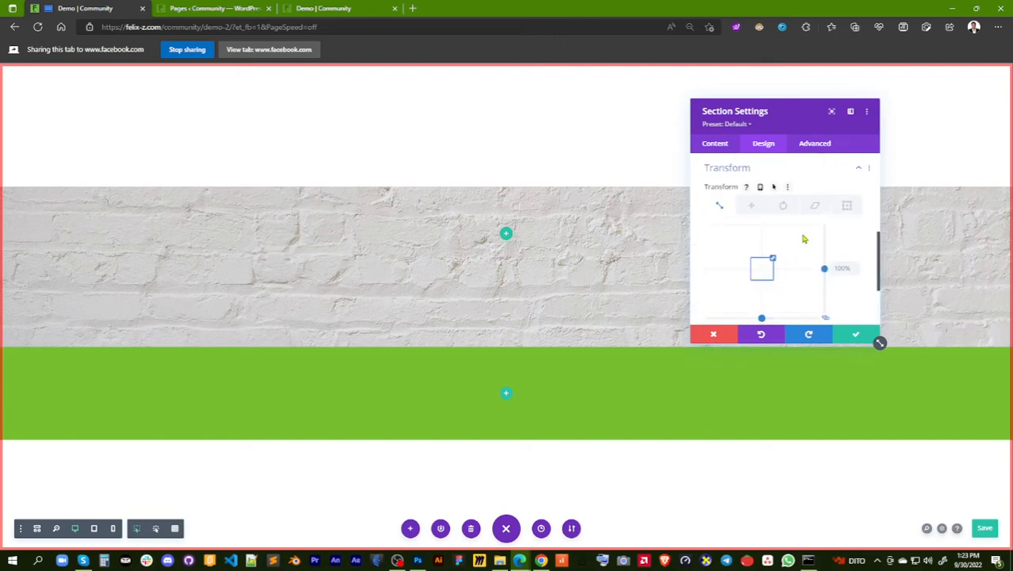
scroll(802, 237, "down", 1)
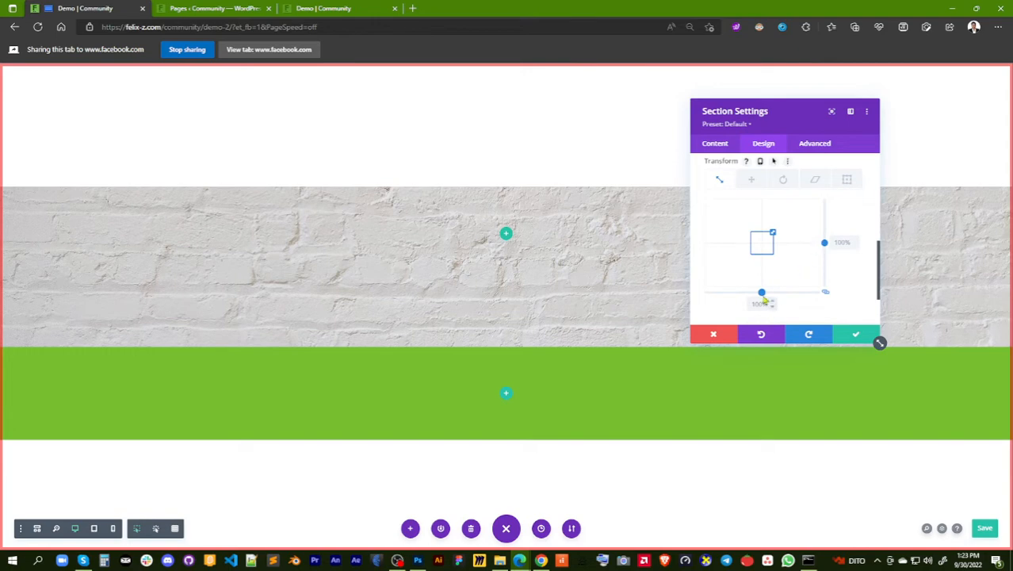
mouse_move(764, 296)
left_mouse_down()
mouse_move(795, 298)
mouse_move(754, 297)
left_mouse_up()
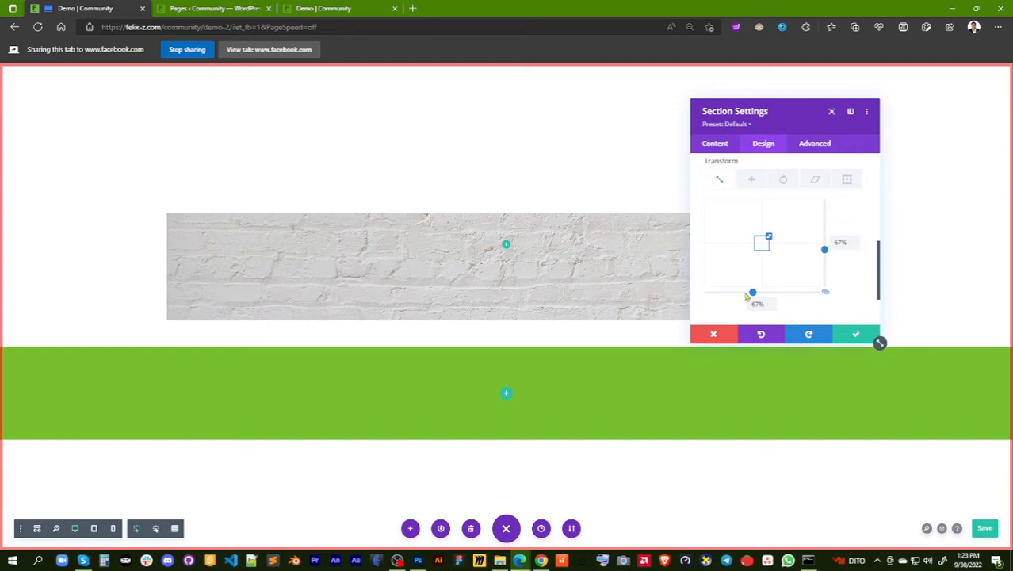
left_click_drag(758, 298, 760, 295)
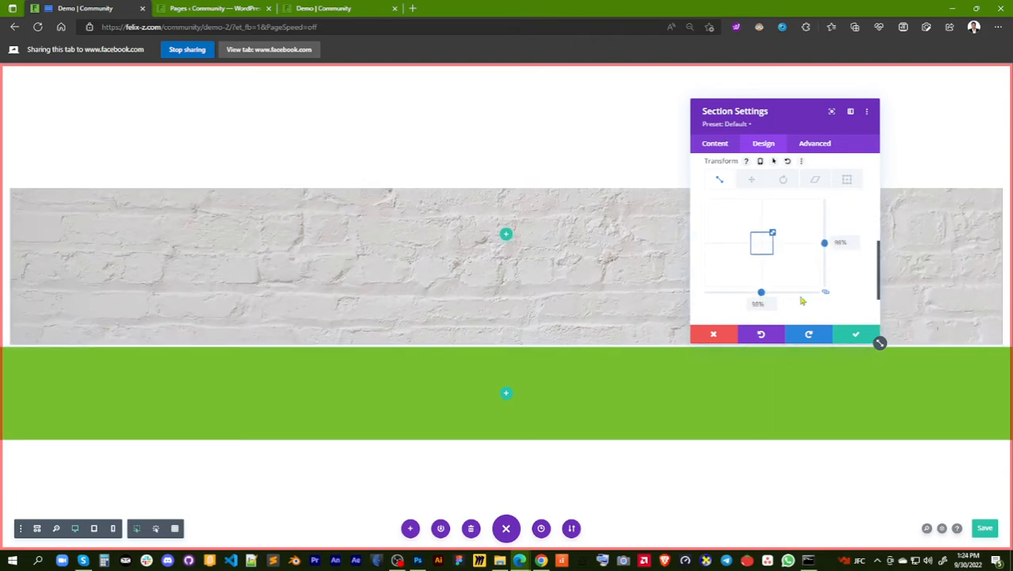
left_click(788, 162)
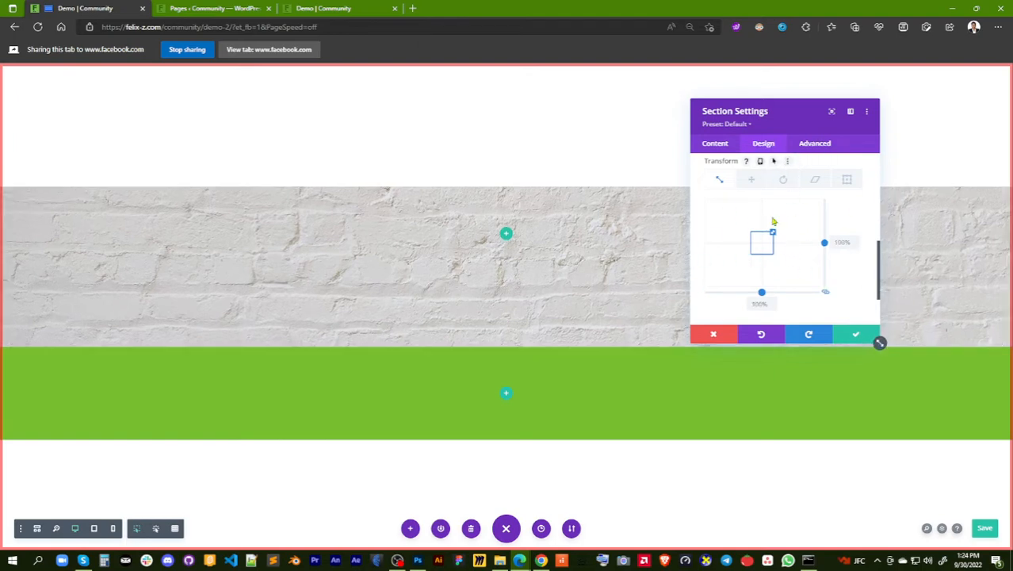
Try shifting the brick section's transform origin vertically, then reset it to the default
left_click(847, 179)
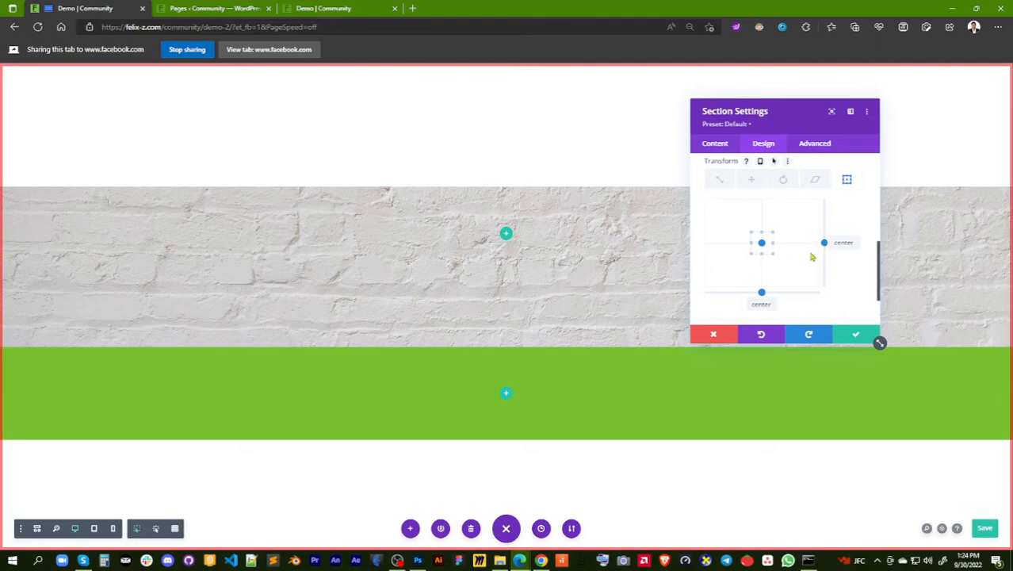
mouse_move(826, 247)
left_mouse_down()
mouse_move(824, 226)
mouse_move(825, 246)
left_mouse_up()
left_click(789, 163)
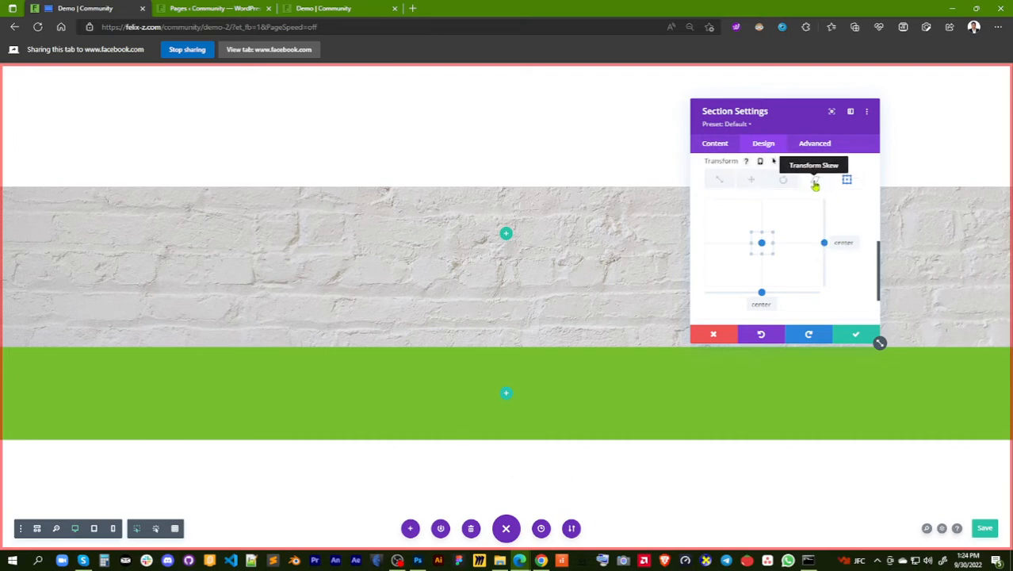
Try skewing the brick section on both linked axes, then reset the skew
left_click(815, 182)
mouse_move(762, 294)
left_mouse_down()
mouse_move(772, 295)
mouse_move(756, 294)
left_mouse_up()
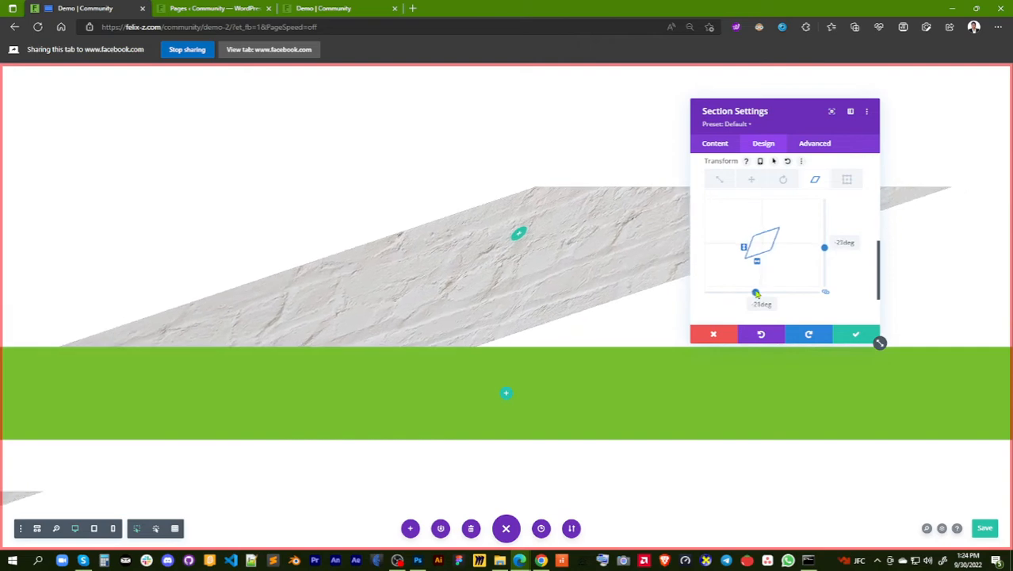
left_click(787, 162)
Try rotating the brick section around its different axes, including 17 and 257 degrees, resetting the rotation after each trial
left_click(783, 179)
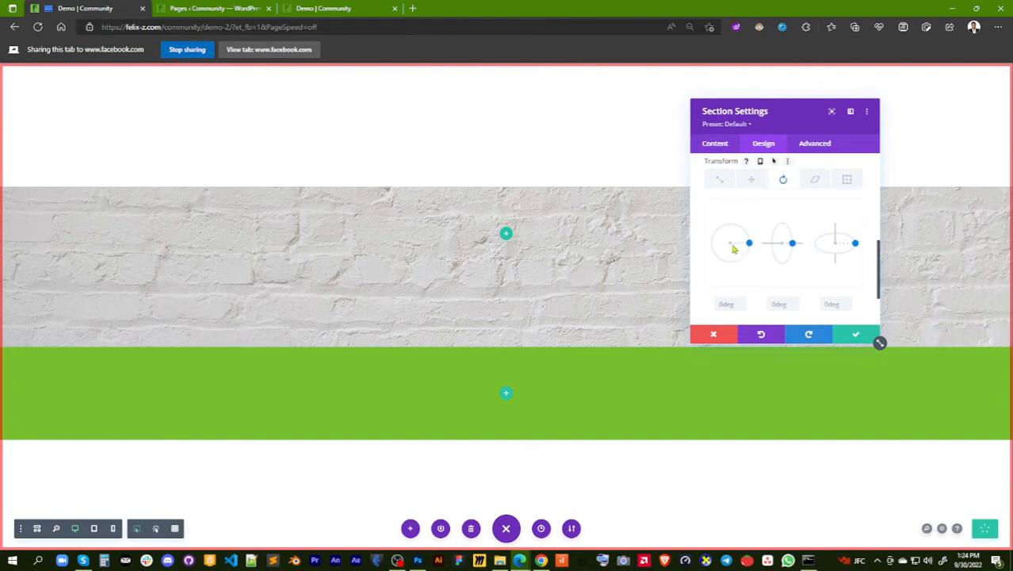
mouse_move(749, 248)
left_mouse_down()
mouse_move(726, 224)
mouse_move(702, 248)
mouse_move(718, 234)
mouse_move(751, 249)
left_mouse_up()
mouse_move(857, 247)
left_mouse_down()
mouse_move(841, 261)
mouse_move(849, 240)
left_mouse_up()
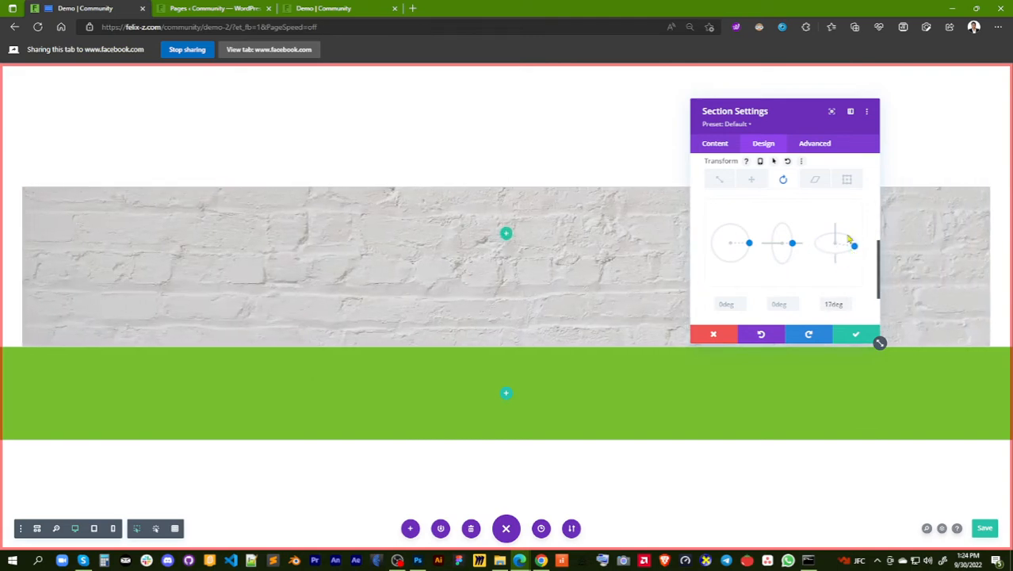
left_click(789, 161)
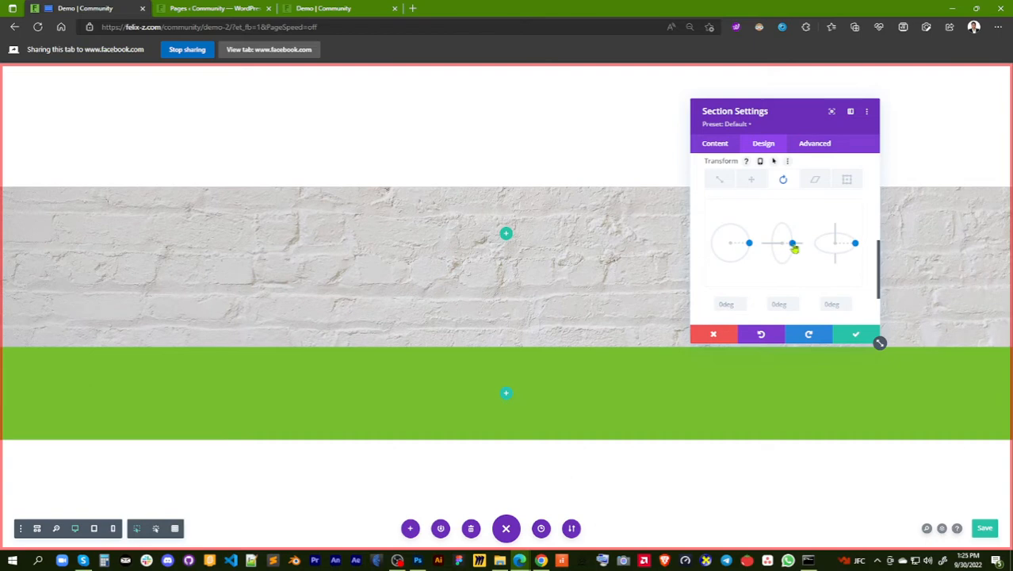
left_click_drag(794, 248, 769, 193)
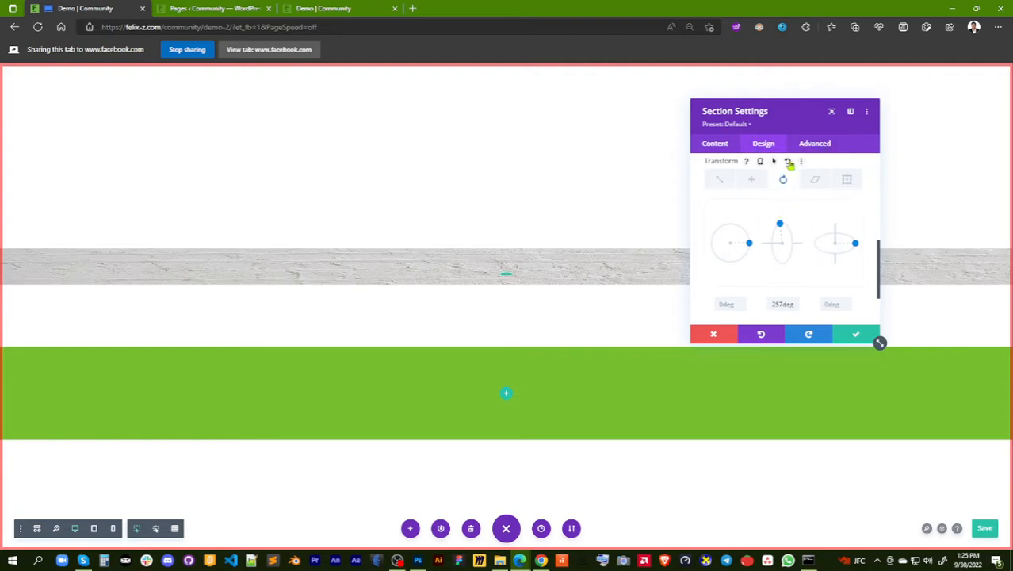
left_click(789, 161)
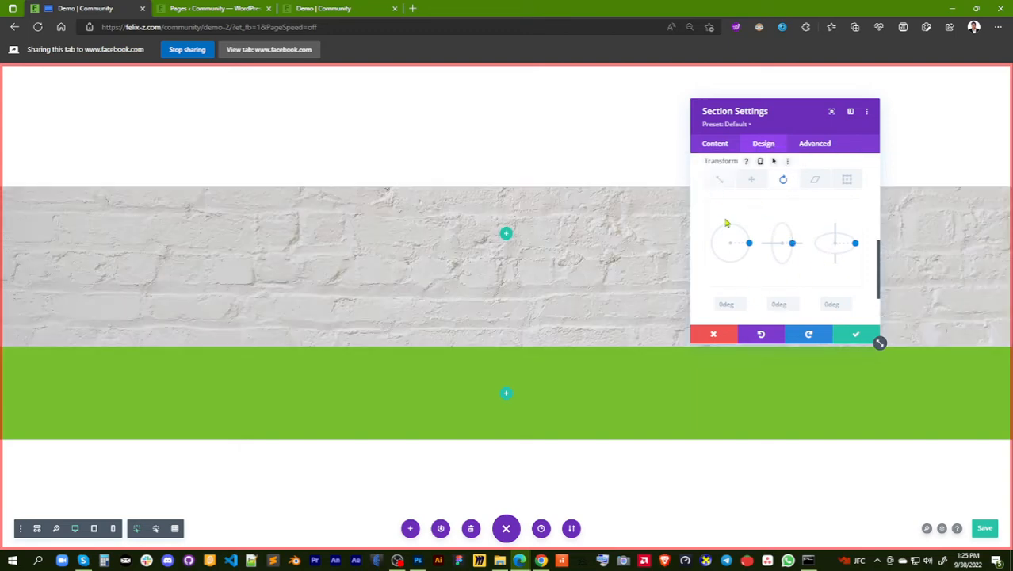
Try the Fade and Slide animation styles on the brick section and review the slide's direction, duration and delay settings
scroll(761, 242, "down", 1)
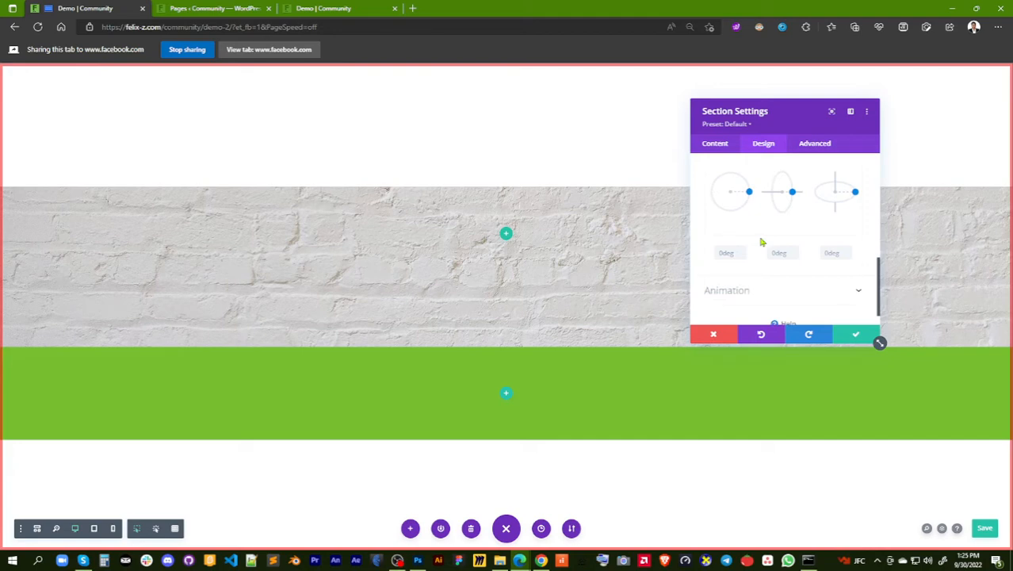
scroll(761, 242, "down", 1)
left_click(796, 267)
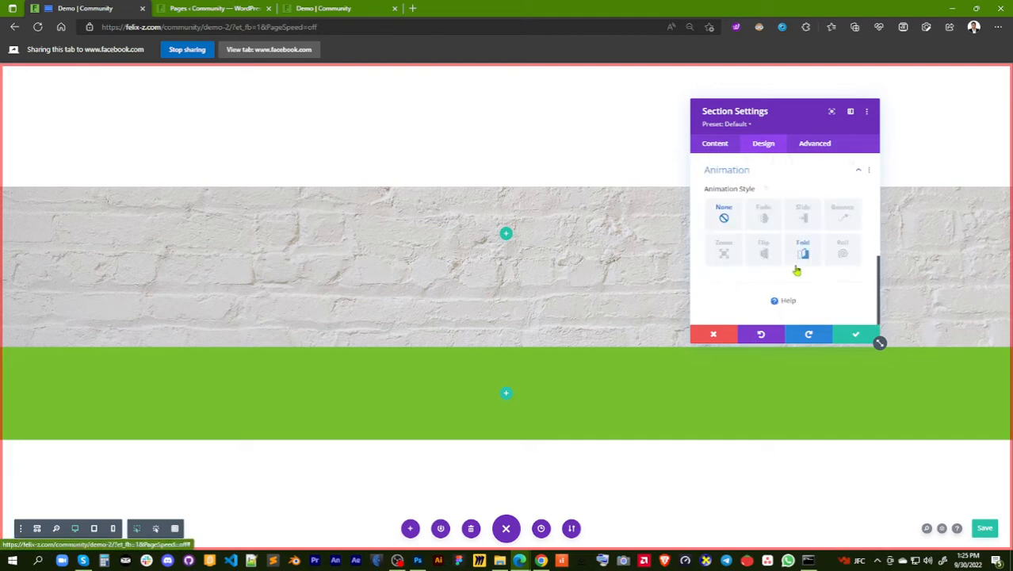
left_click(763, 219)
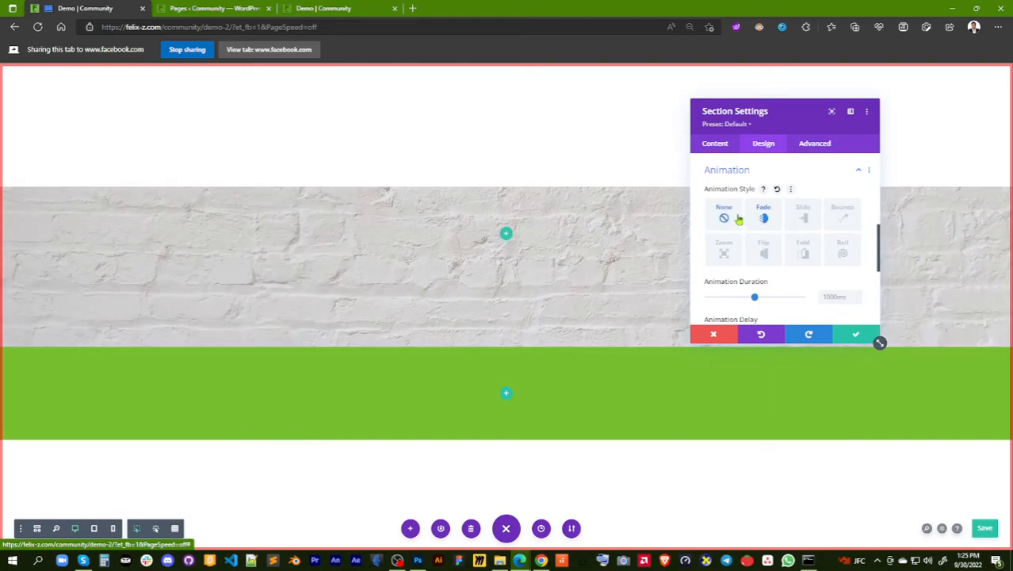
left_click(803, 219)
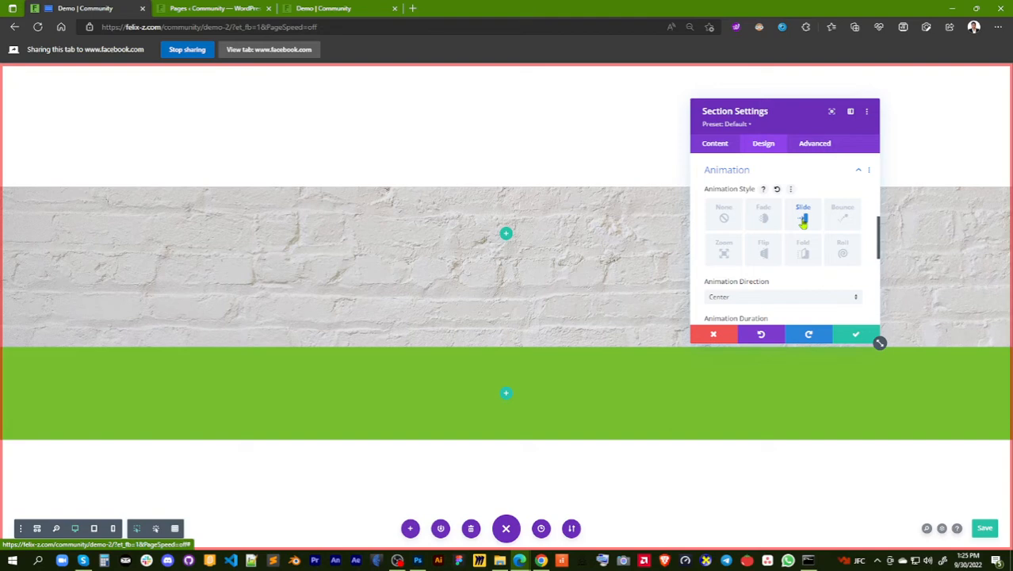
scroll(803, 223, "down", 1)
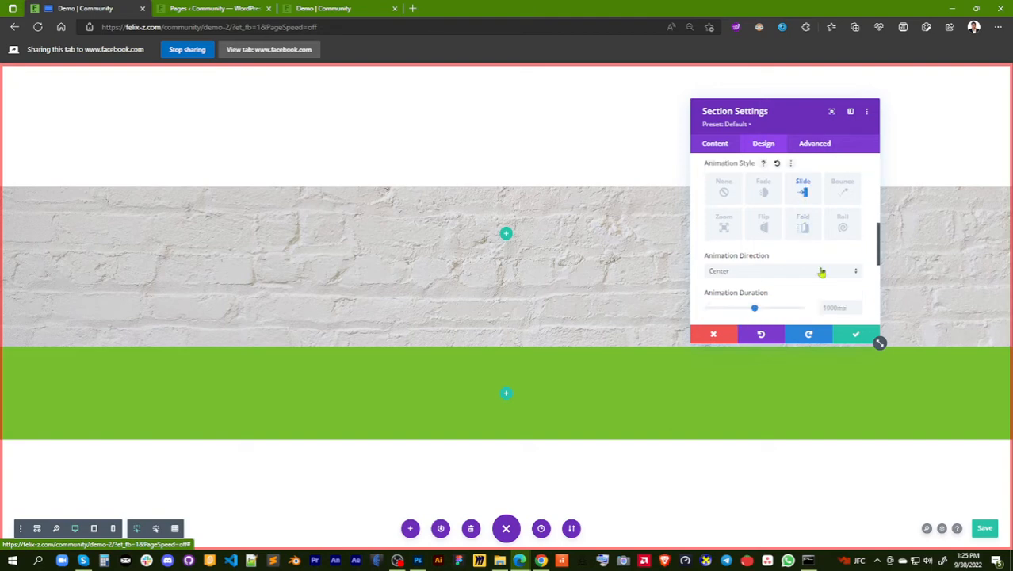
scroll(822, 272, "down", 2)
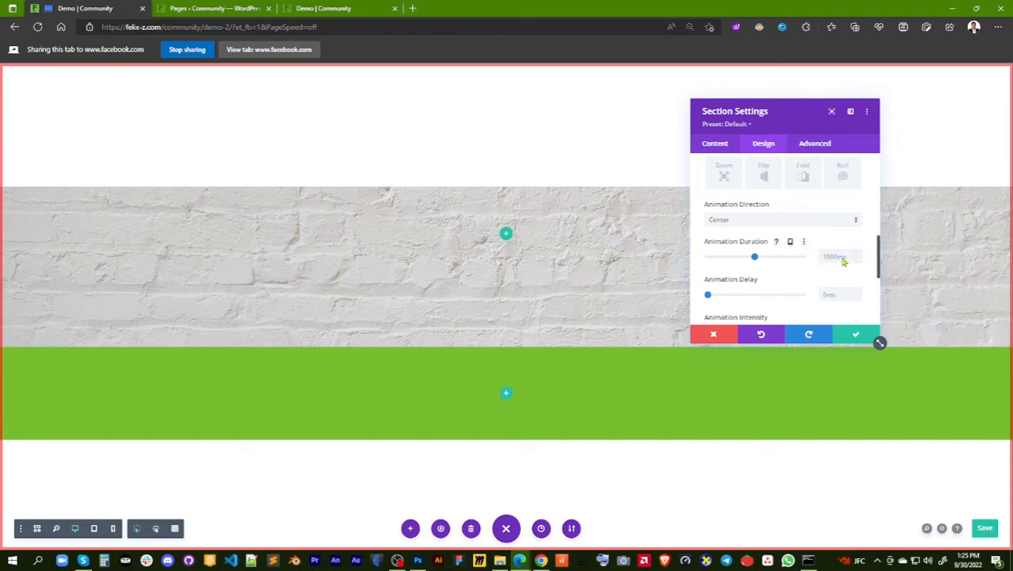
scroll(830, 260, "up", 3)
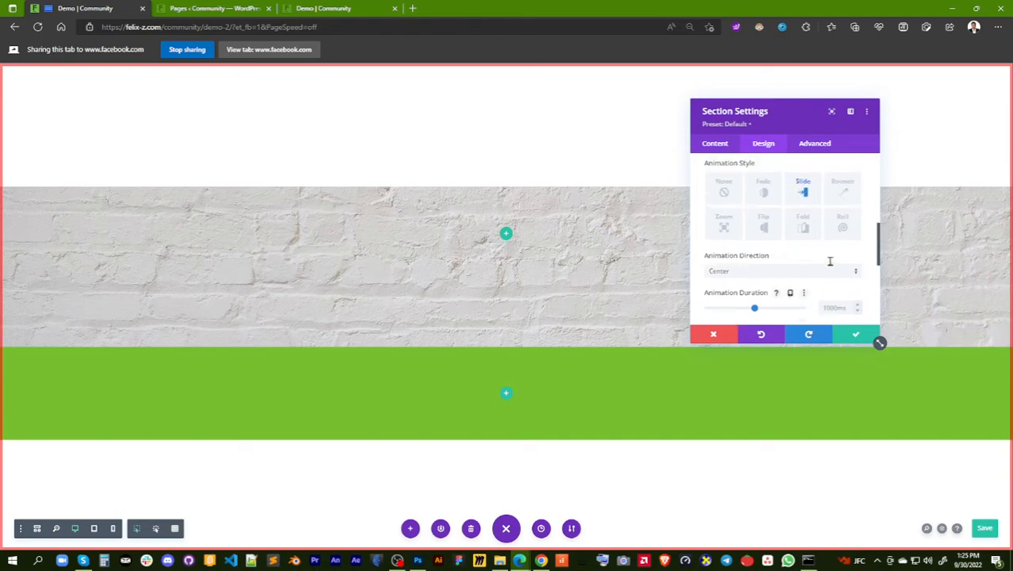
Try the Bounce, Roll, Fold, Flip and Zoom animation styles on the brick section
left_click(845, 215)
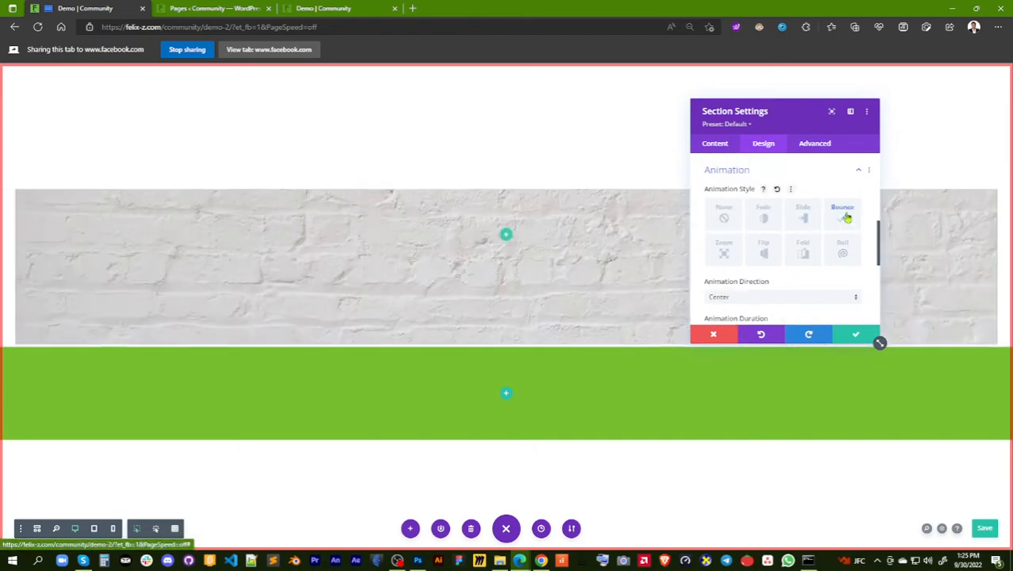
left_click(844, 254)
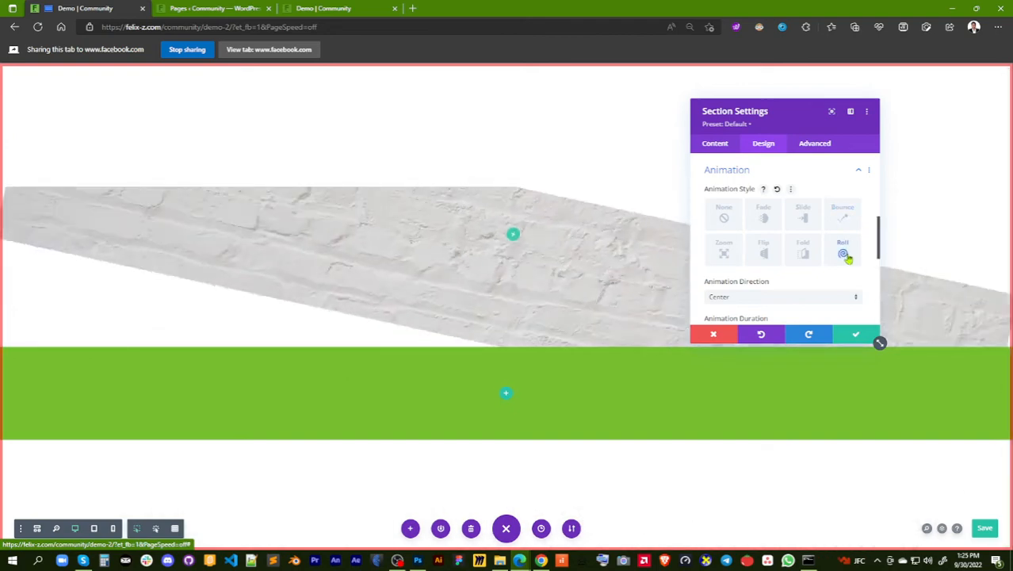
left_click(809, 256)
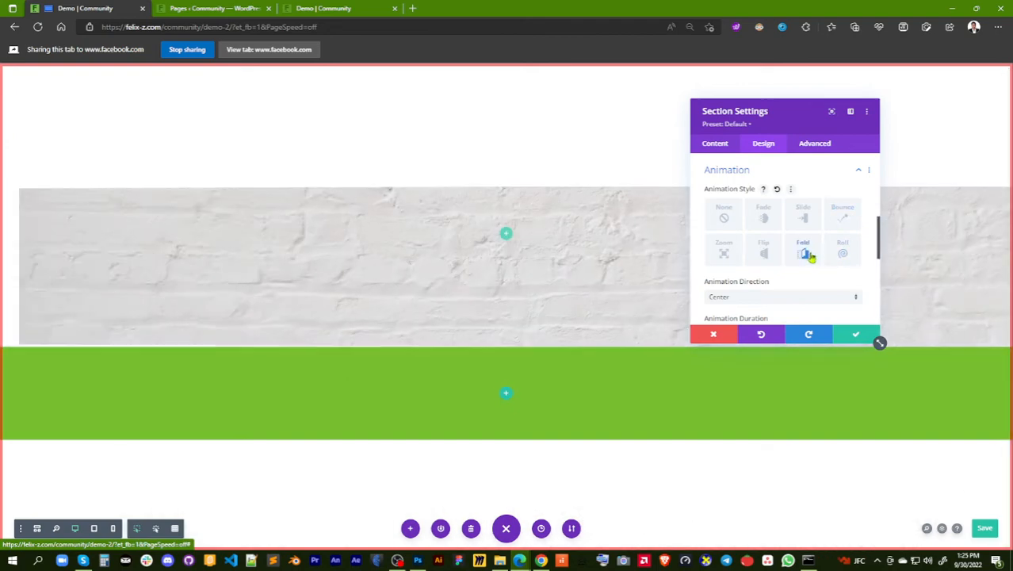
left_click(764, 253)
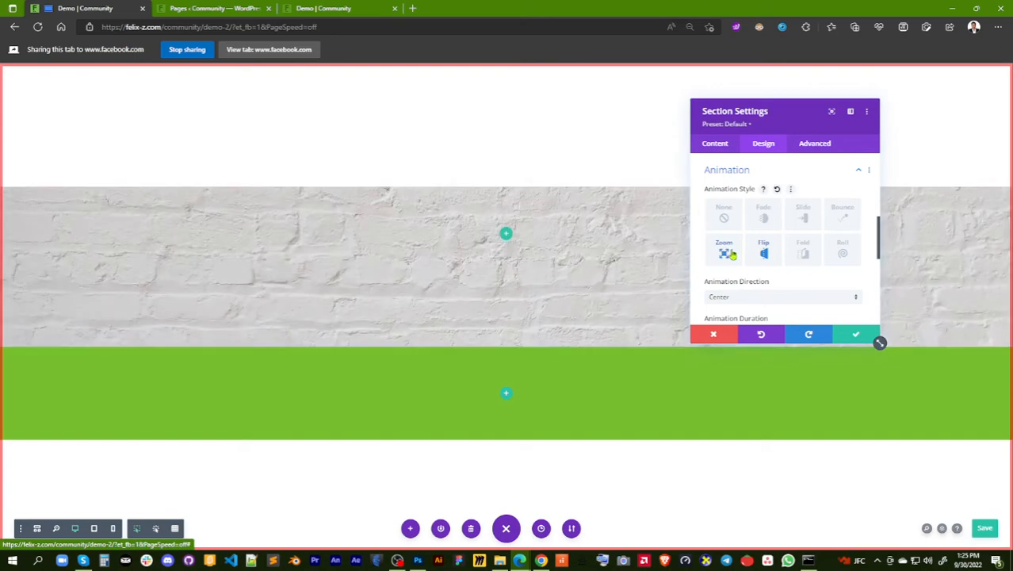
left_click(734, 254)
Replay the Flip, Fold, Roll, Slide and Fade animations on the brick section, then return its animation style to None
left_click(765, 253)
left_click(805, 255)
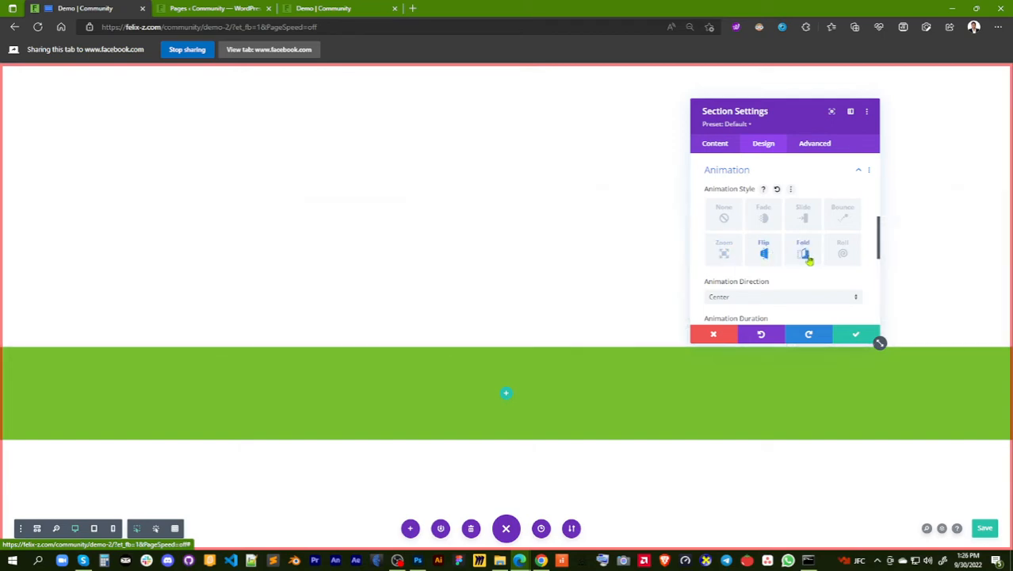
left_click(842, 255)
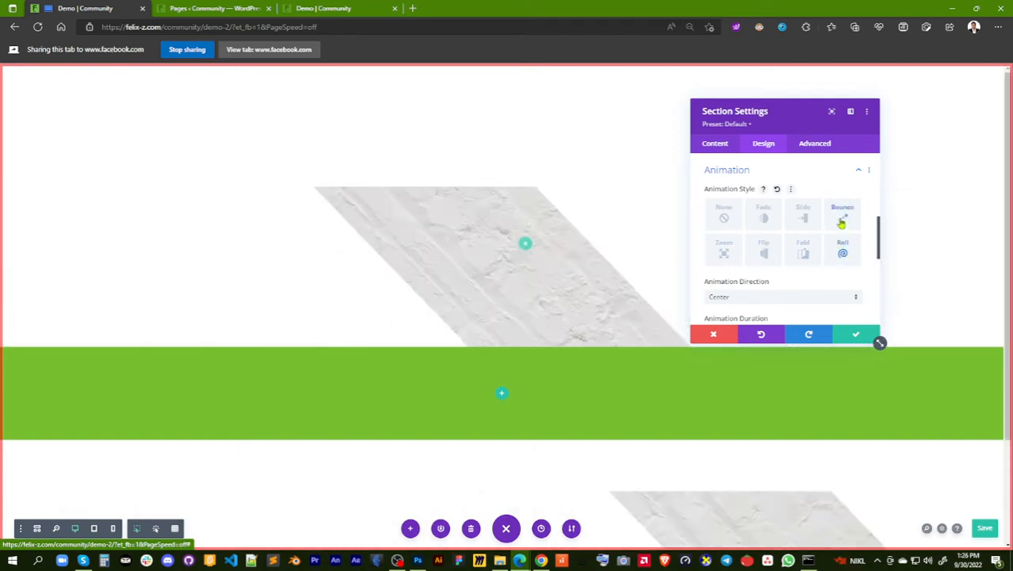
left_click(803, 221)
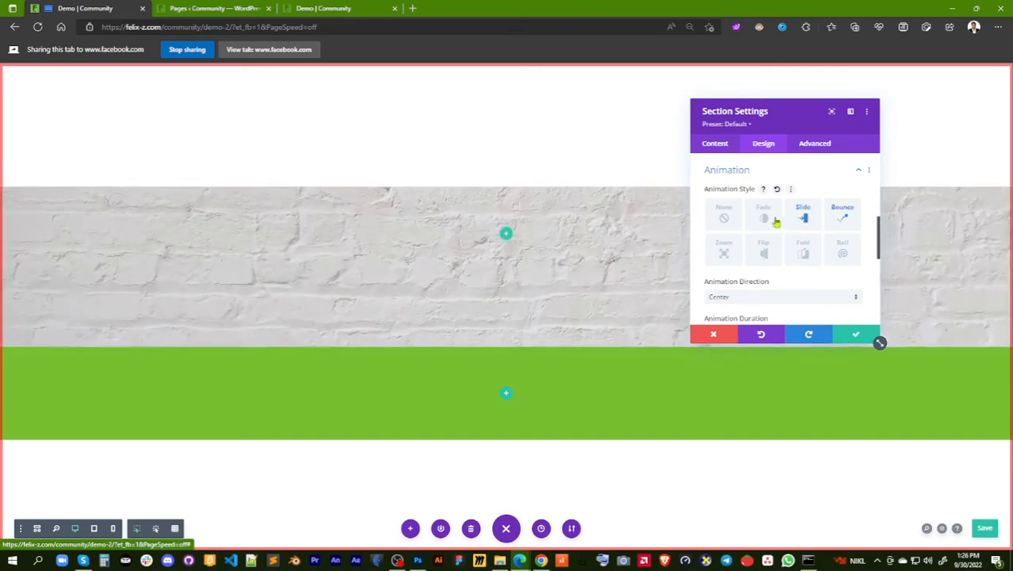
left_click(763, 219)
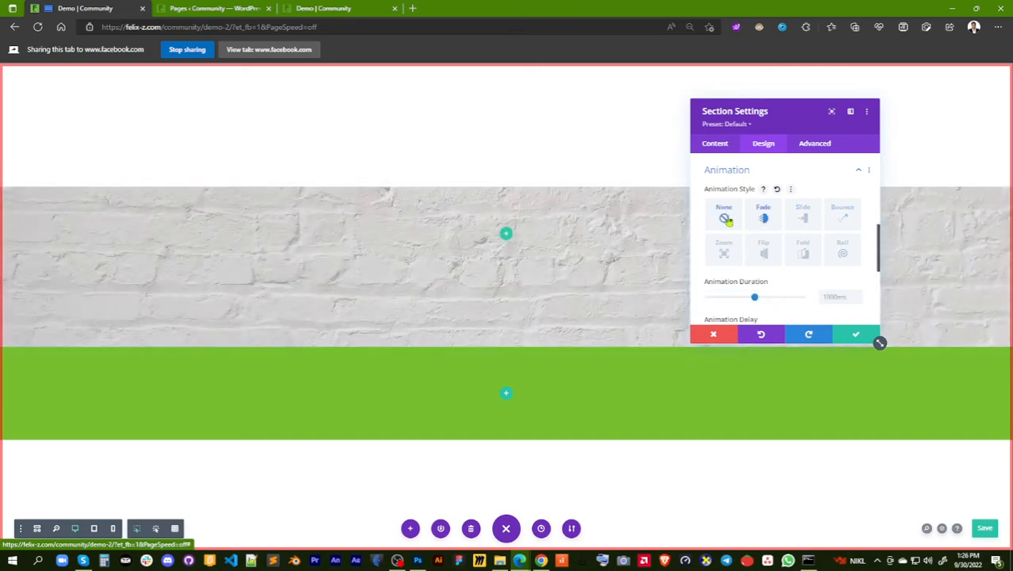
left_click(726, 219)
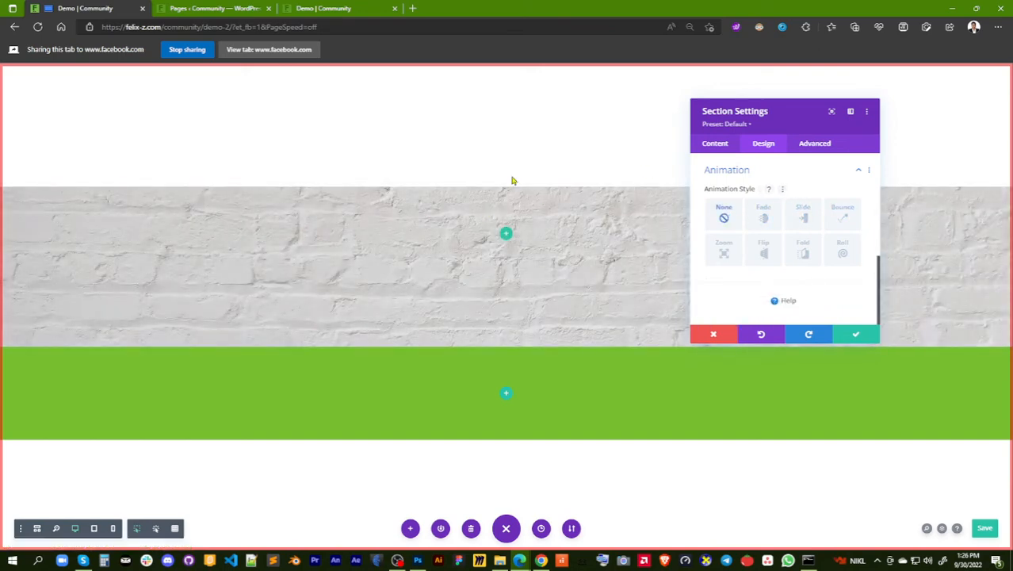
left_click(763, 253)
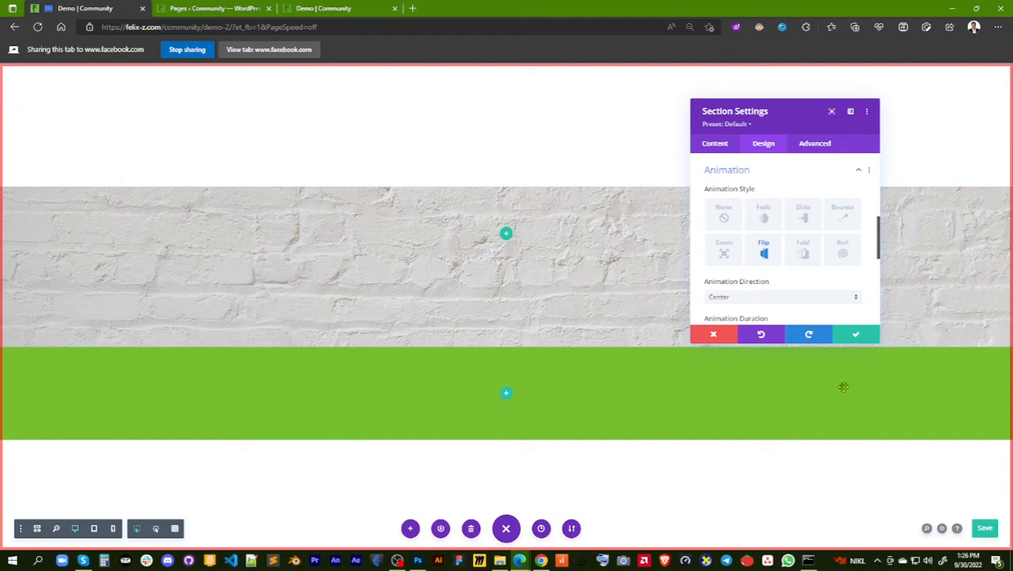
left_click(723, 219)
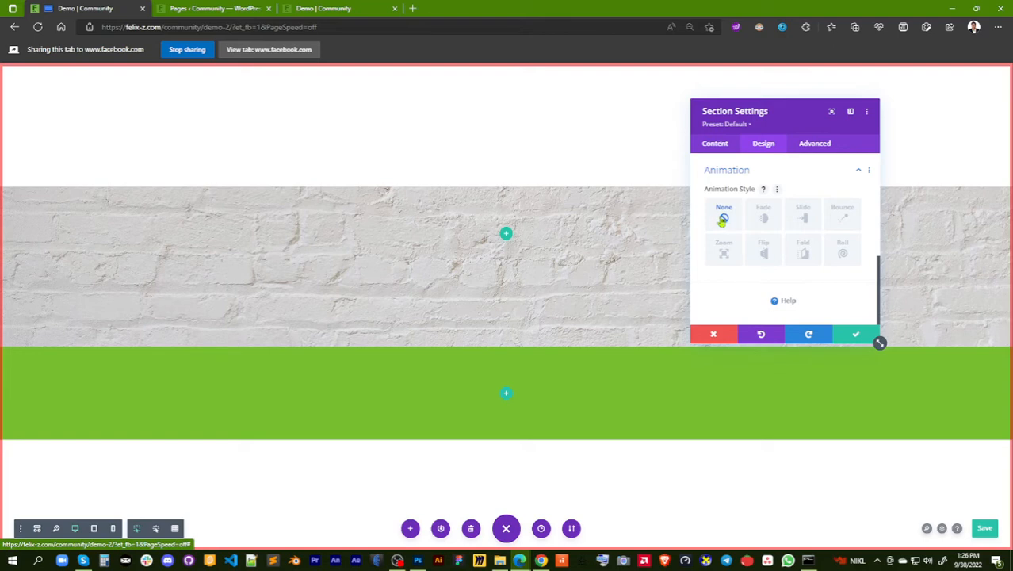
Try the Fade animation on the brick section with a 1400 ms duration and 1450 ms delay, and review its opacity, speed curve and repeat settings
left_click(764, 218)
scroll(747, 266, "down", 2)
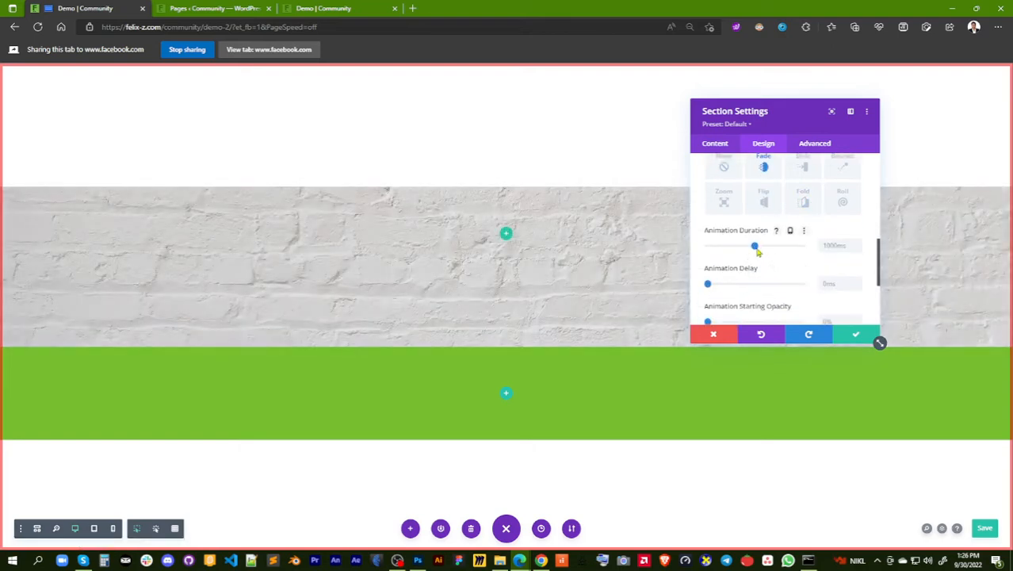
left_click(772, 247)
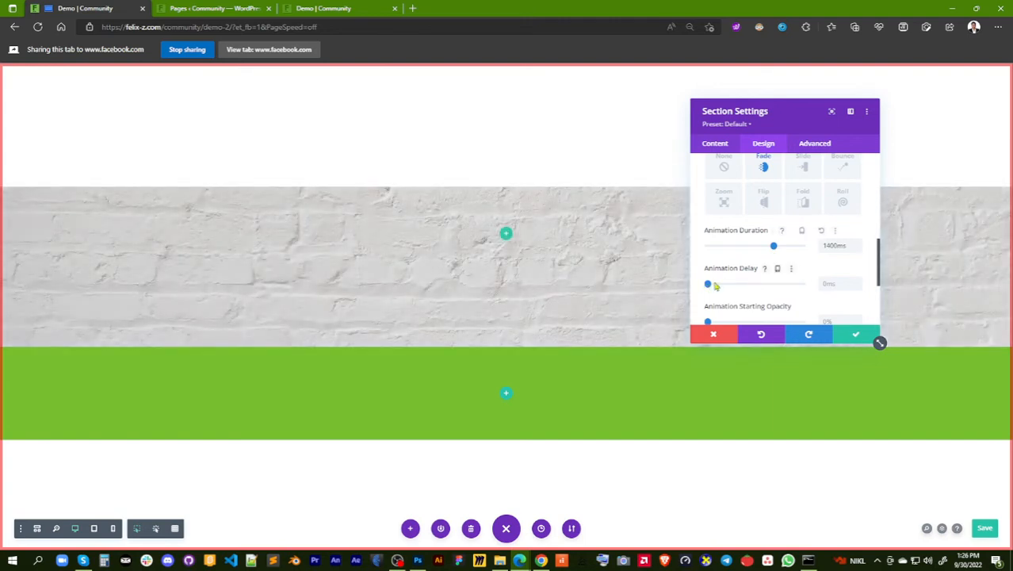
left_click_drag(708, 284, 756, 290)
left_click(755, 290)
scroll(777, 286, "down", 1)
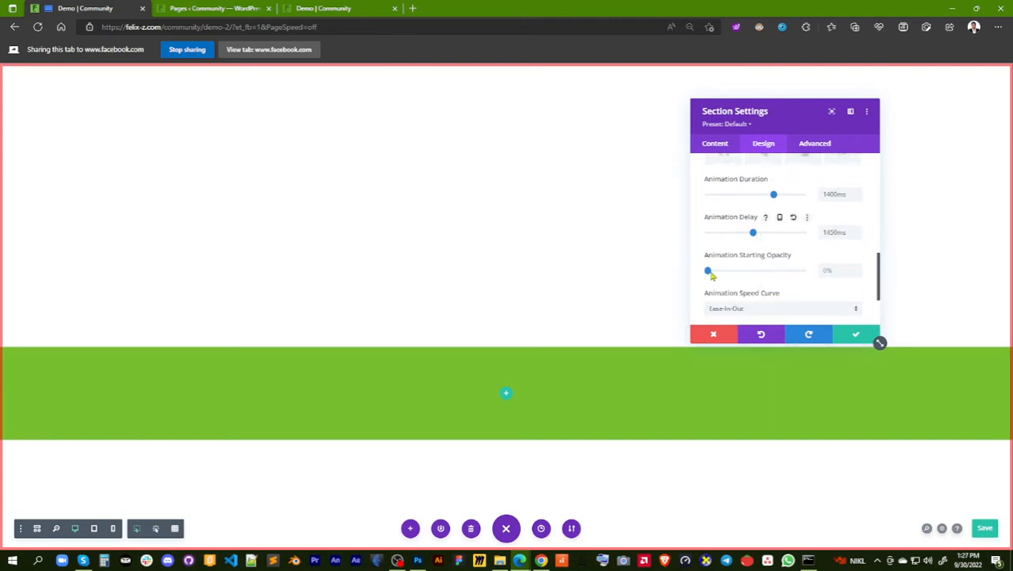
scroll(789, 286, "down", 1)
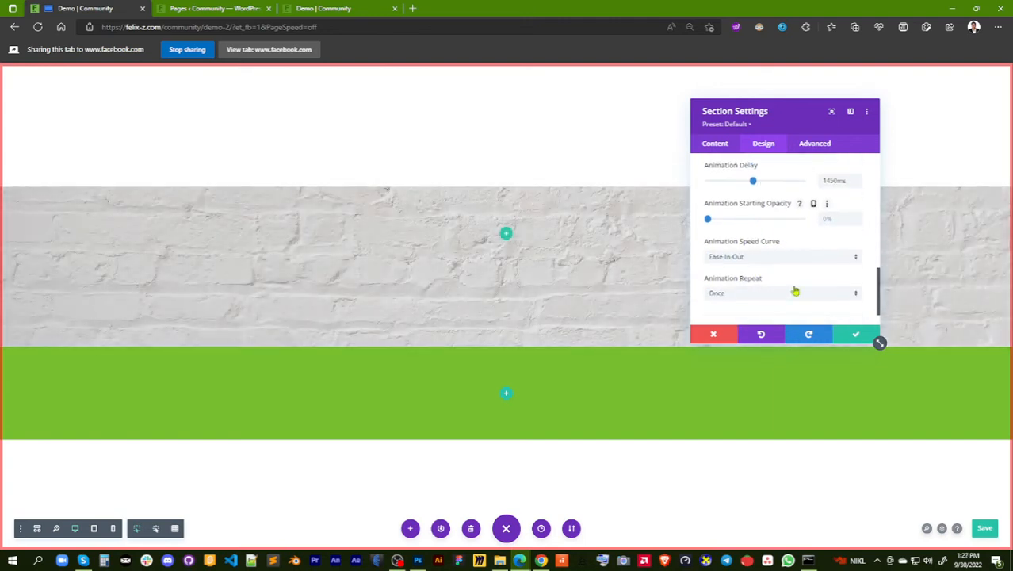
scroll(794, 295, "down", 1)
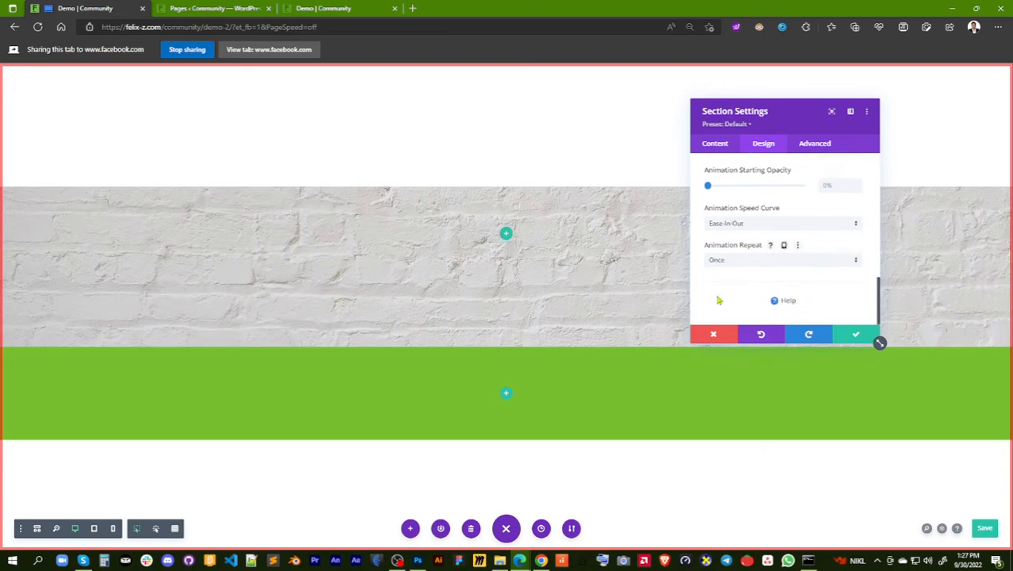
scroll(799, 267, "up", 3)
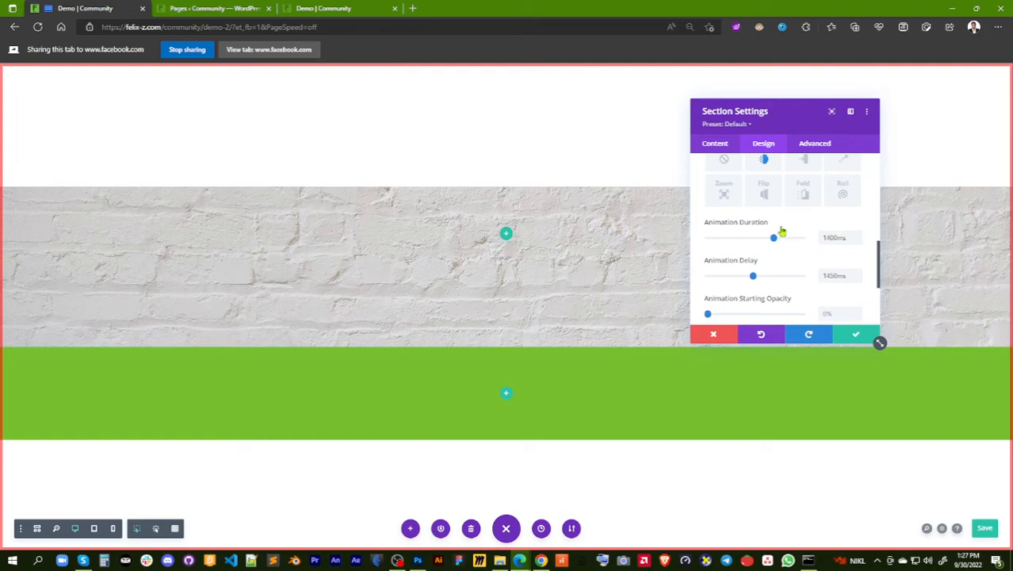
scroll(773, 228, "up", 1)
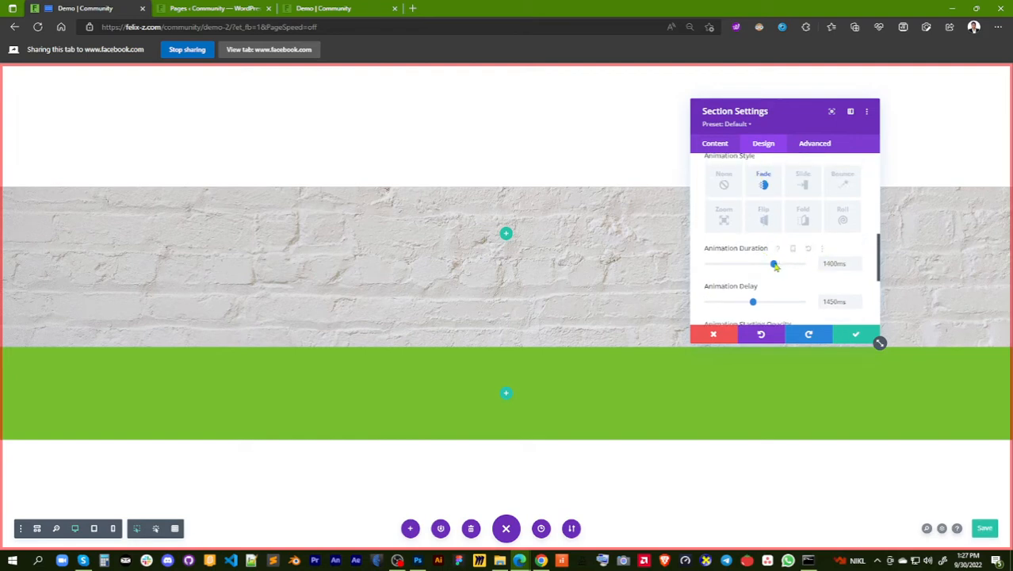
Reset the Fade animation's duration and delay to their defaults and return the brick section's animation style to None
left_click_drag(774, 264, 762, 266)
left_click(803, 248)
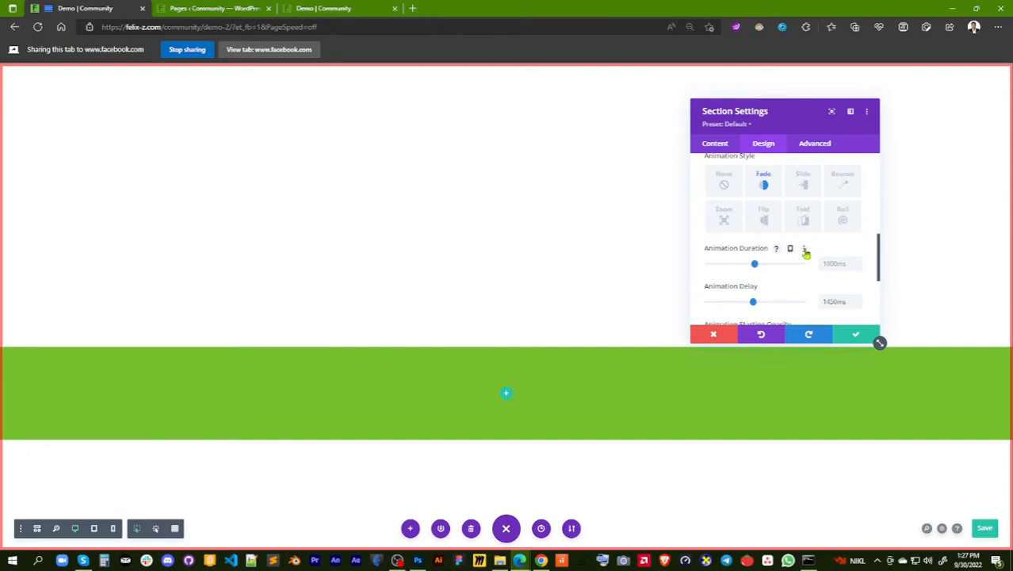
left_click(793, 288)
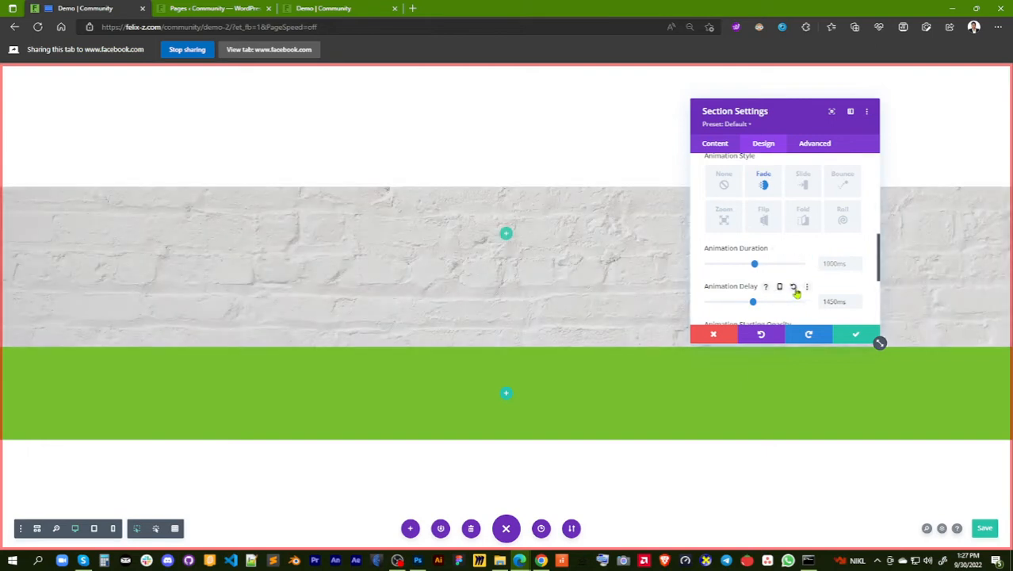
scroll(792, 278, "down", 1)
scroll(796, 285, "down", 1)
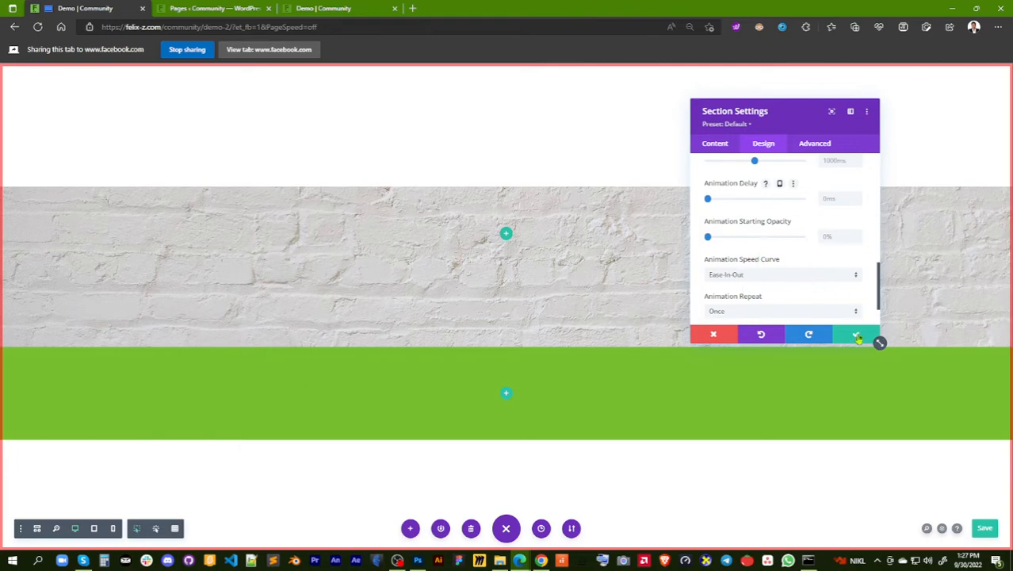
scroll(803, 249, "up", 1)
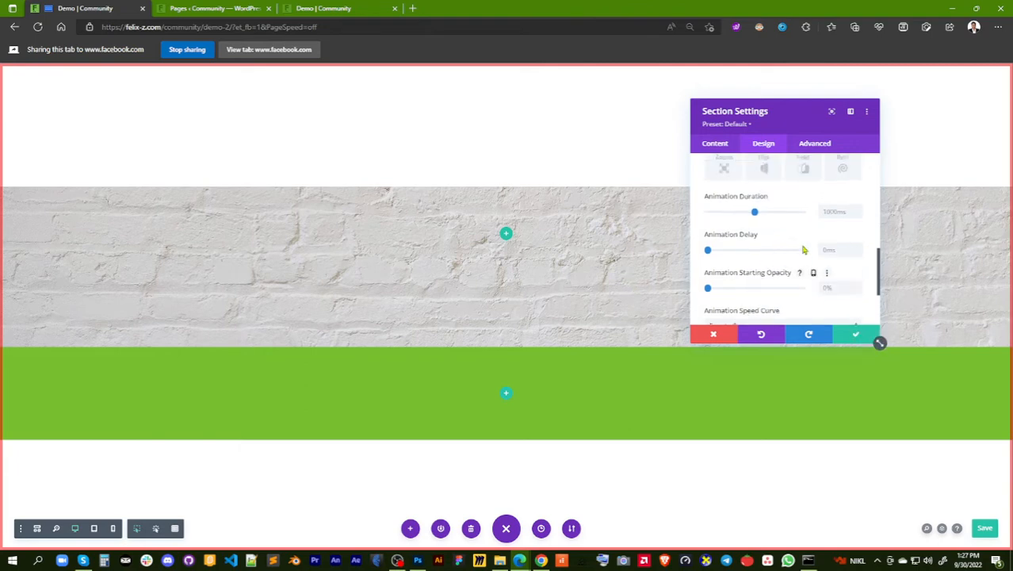
scroll(803, 249, "up", 5)
scroll(803, 250, "down", 3)
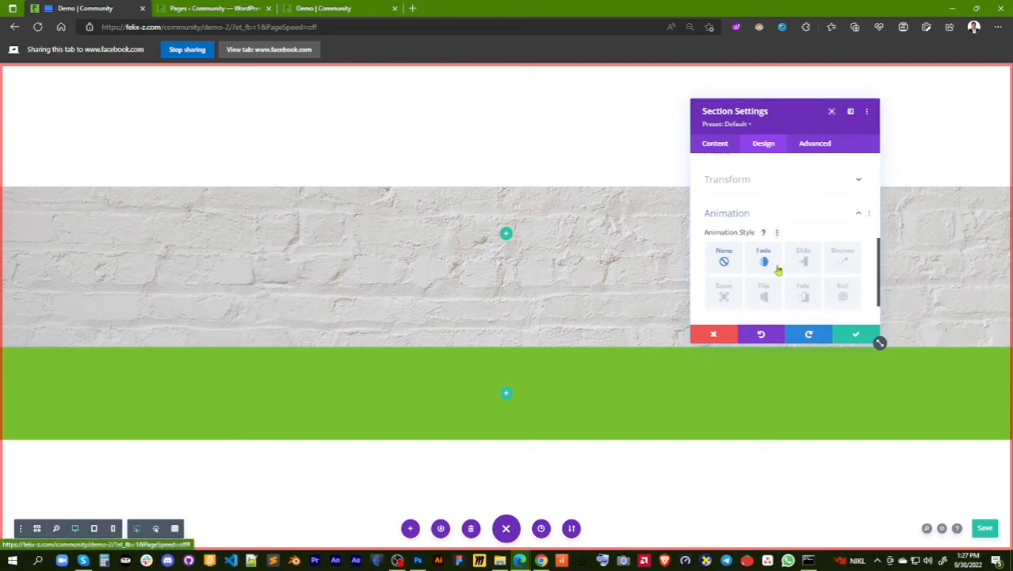
Review the brick section's sizing options, then reset its padding and apply the section settings
scroll(779, 267, "up", 2)
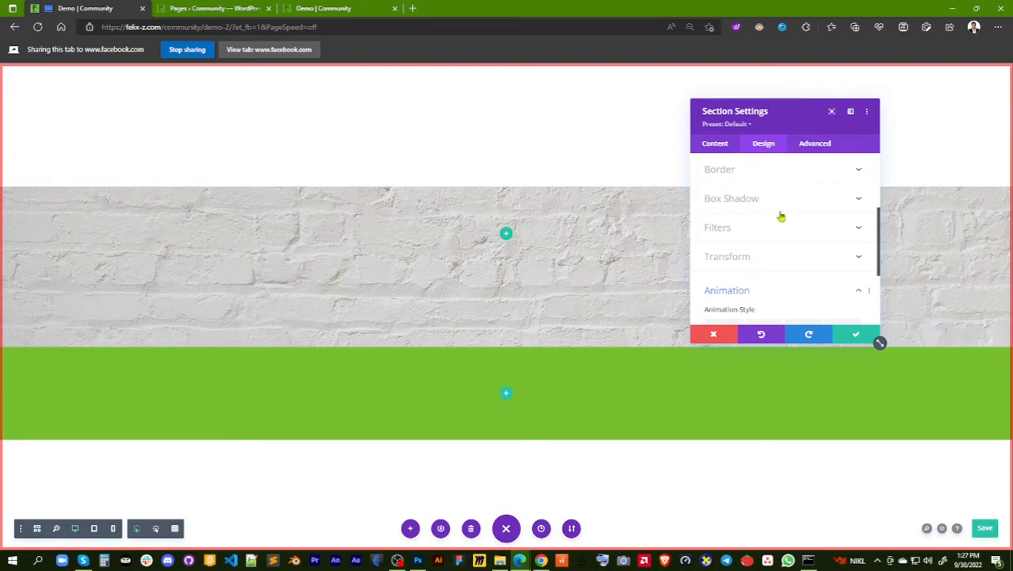
scroll(781, 217, "up", 2)
scroll(761, 195, "up", 2)
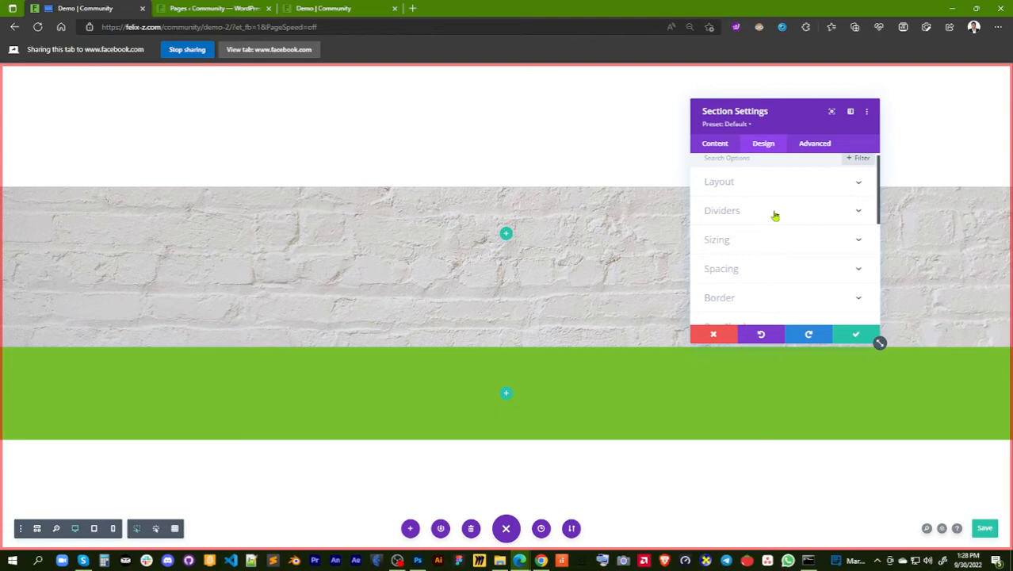
key("ctrl+s")
left_click(771, 241)
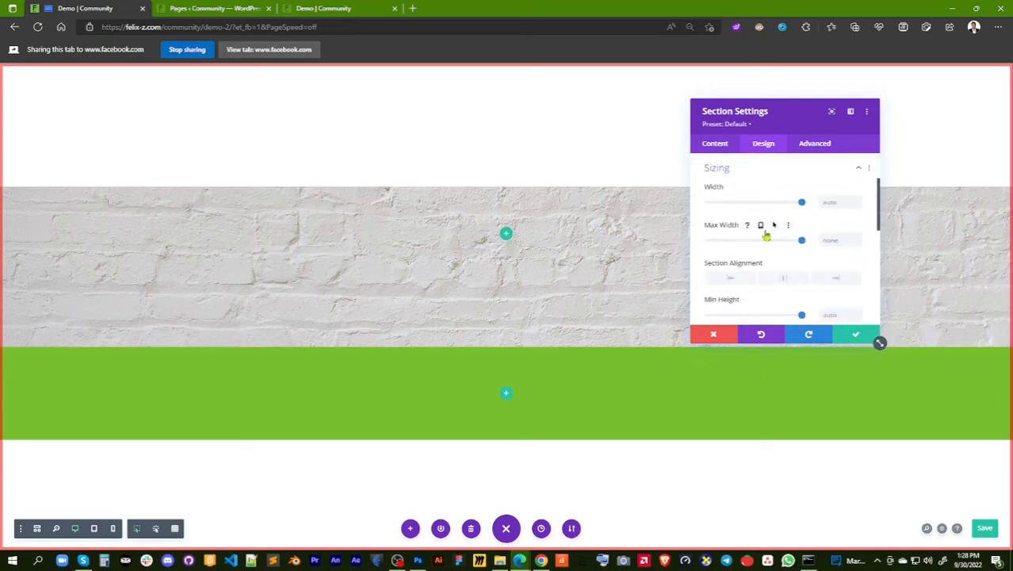
scroll(775, 245, "down", 3)
scroll(781, 248, "down", 1)
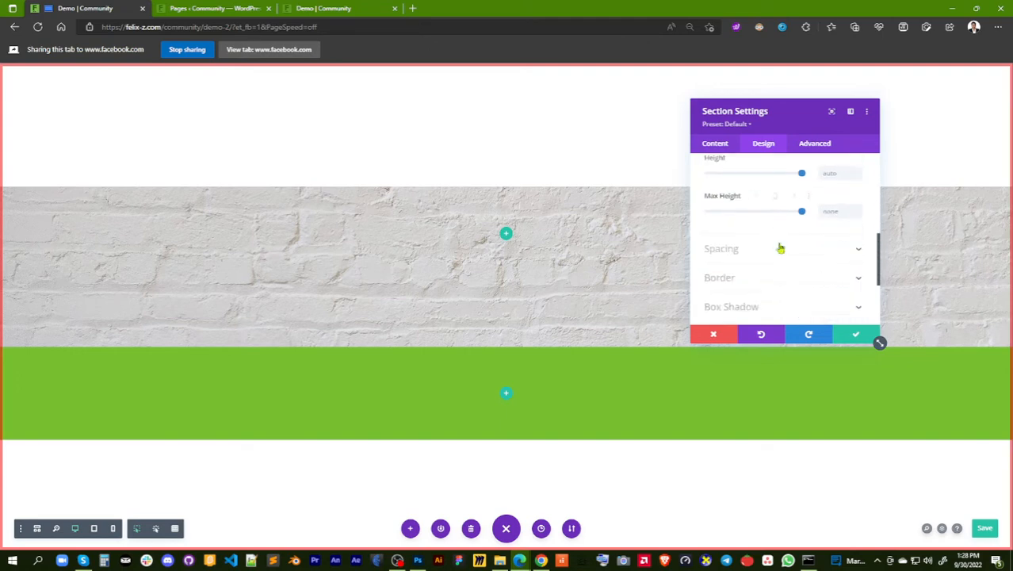
left_click(780, 248)
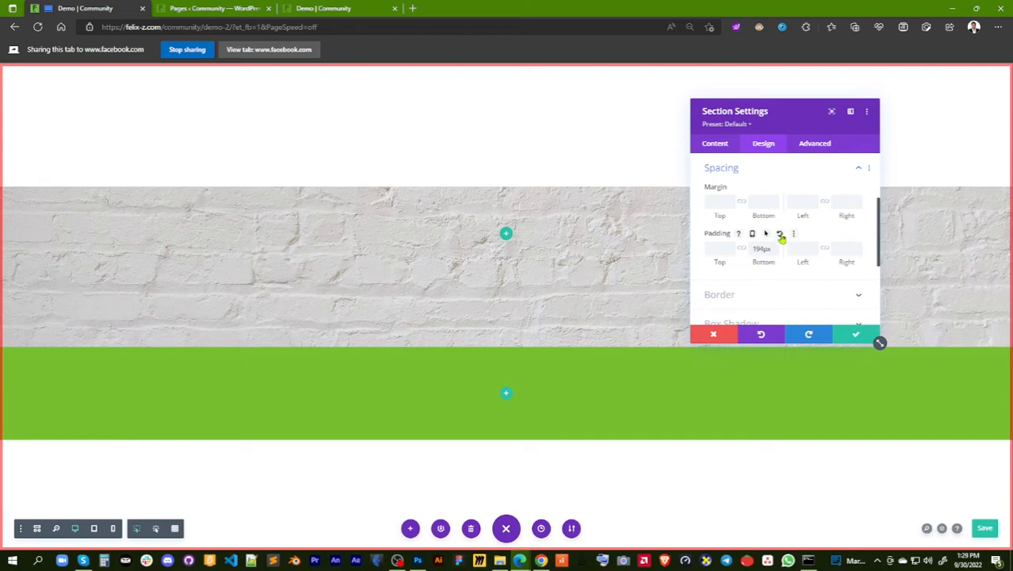
left_click(780, 234)
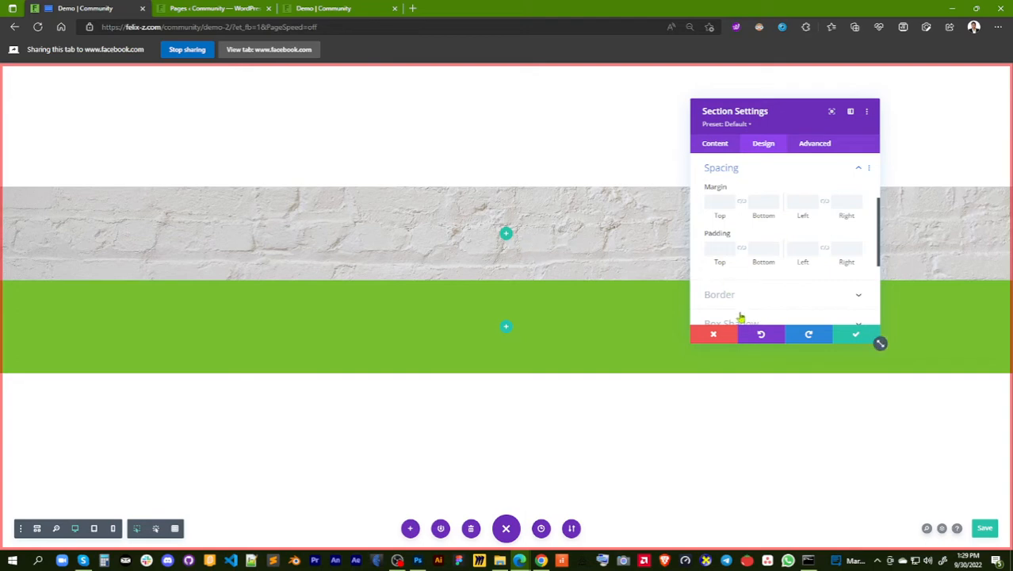
left_click(852, 333)
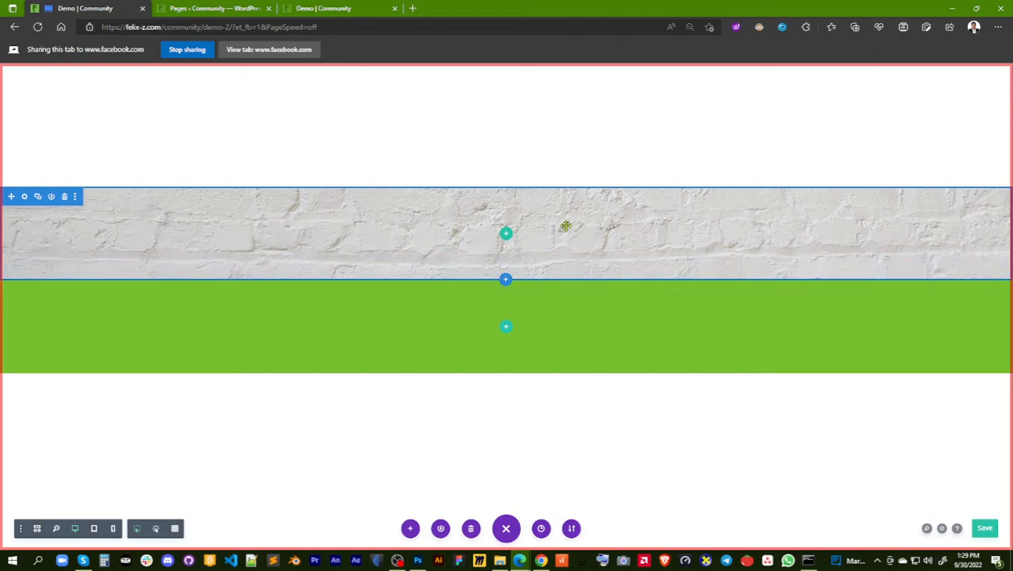
Insert a row with two equal columns into the brick section and browse the modules available for its left column
left_click(506, 236)
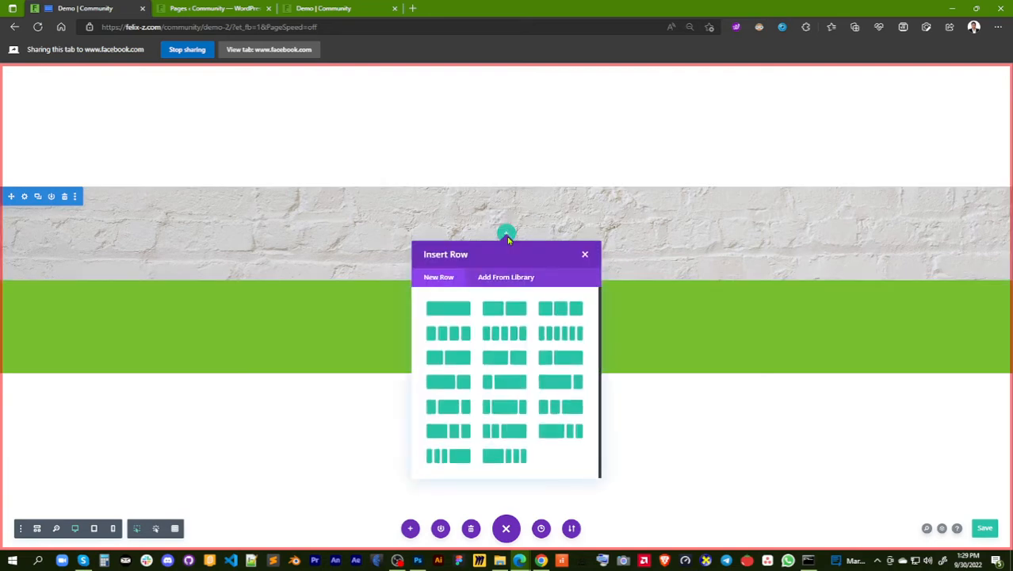
left_click(505, 311)
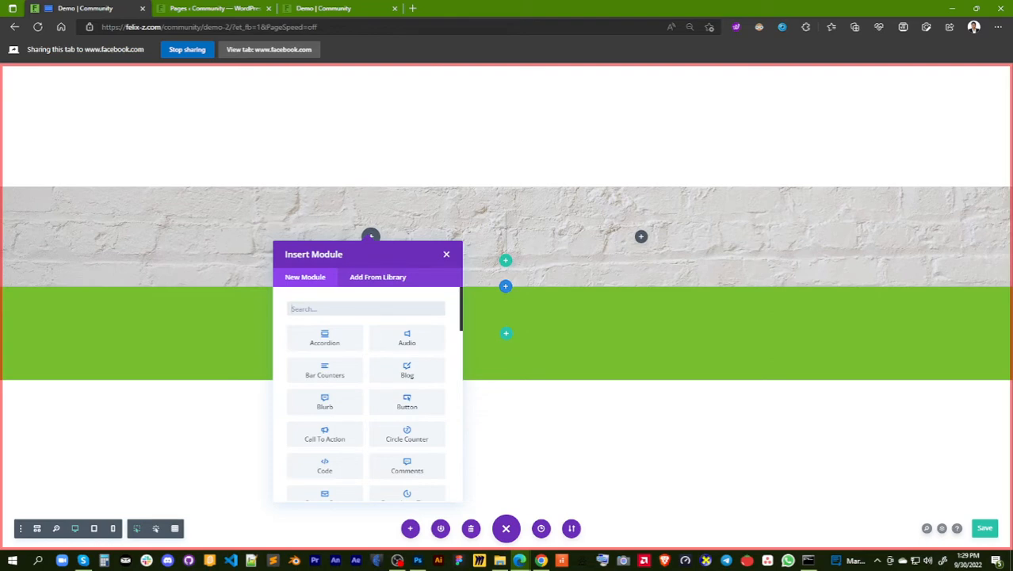
key("alt+Tab")
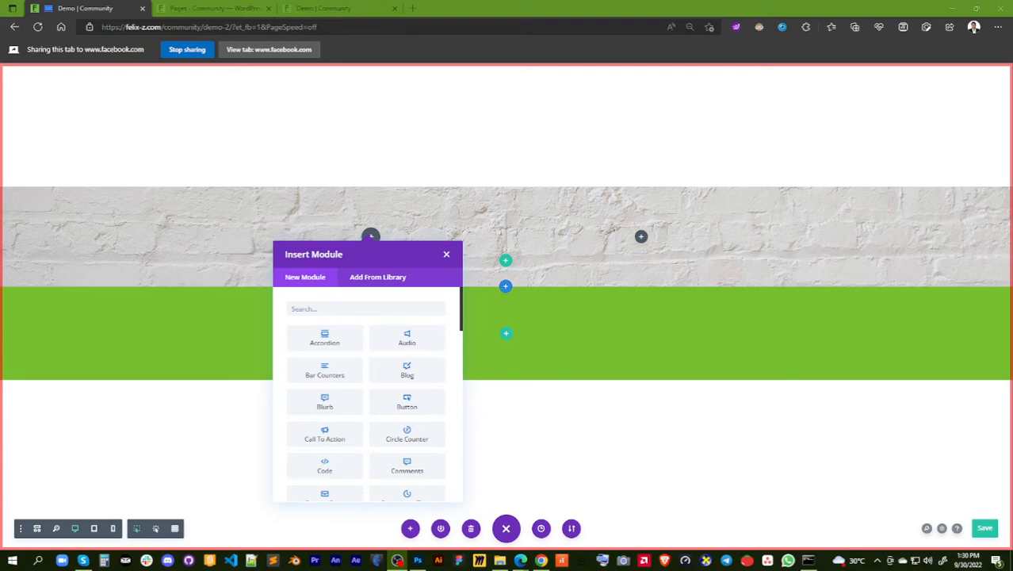
left_click(365, 309)
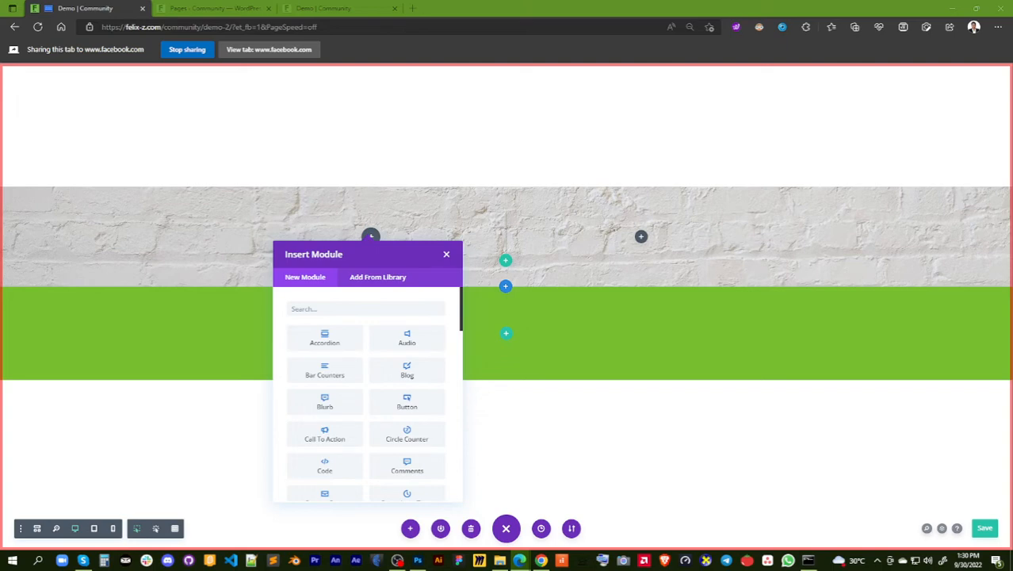
left_click(347, 309)
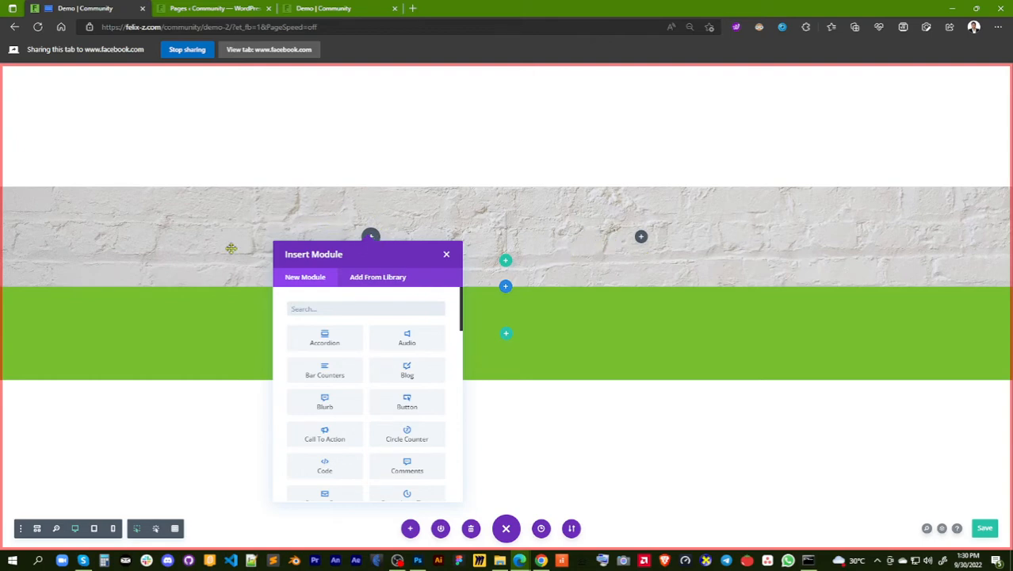
scroll(407, 337, "down", 1)
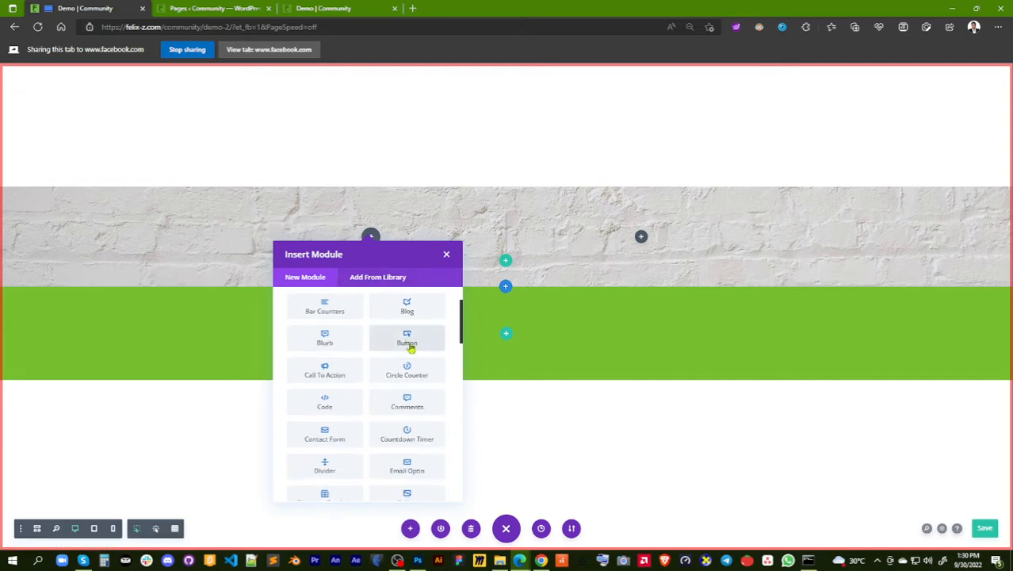
scroll(410, 347, "down", 2)
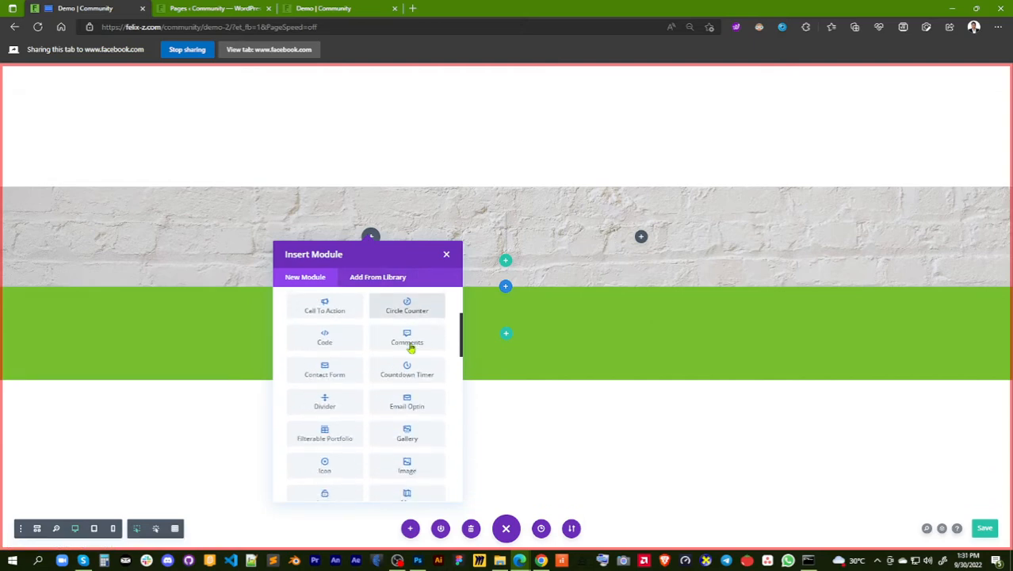
scroll(409, 341, "down", 1)
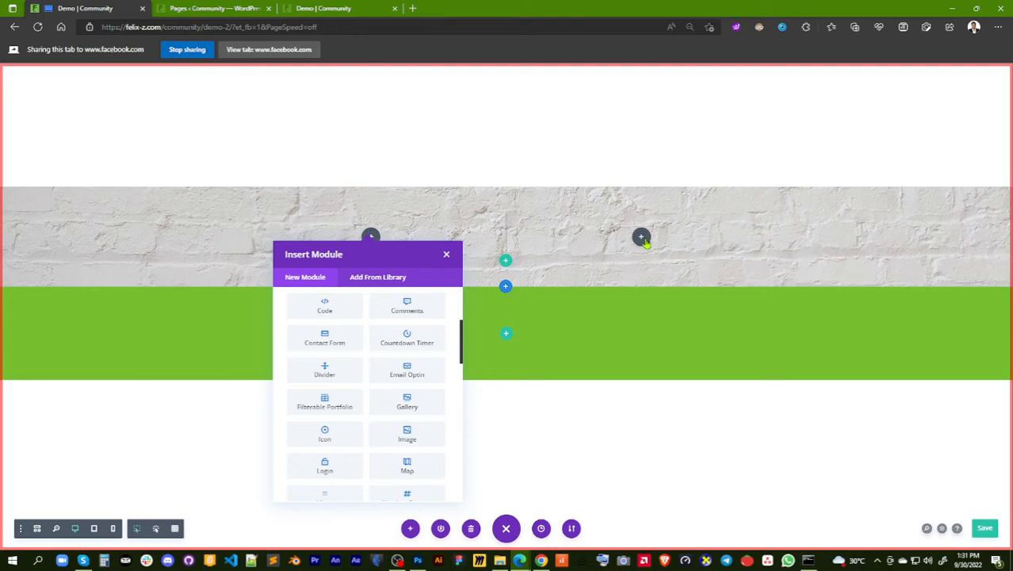
Insert an Image module in the row's right column and open the media chooser for its picture
left_click(642, 239)
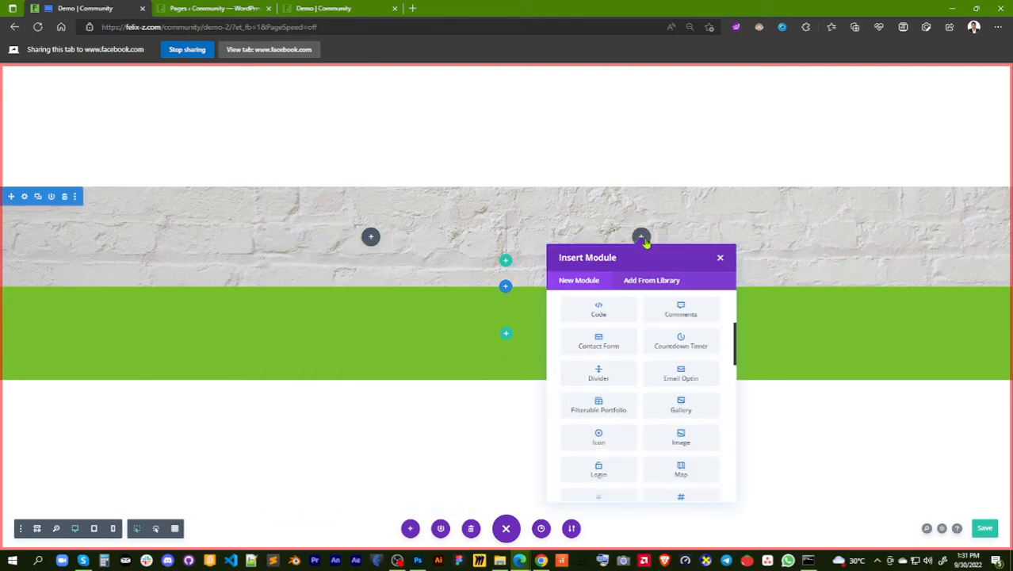
left_click(690, 437)
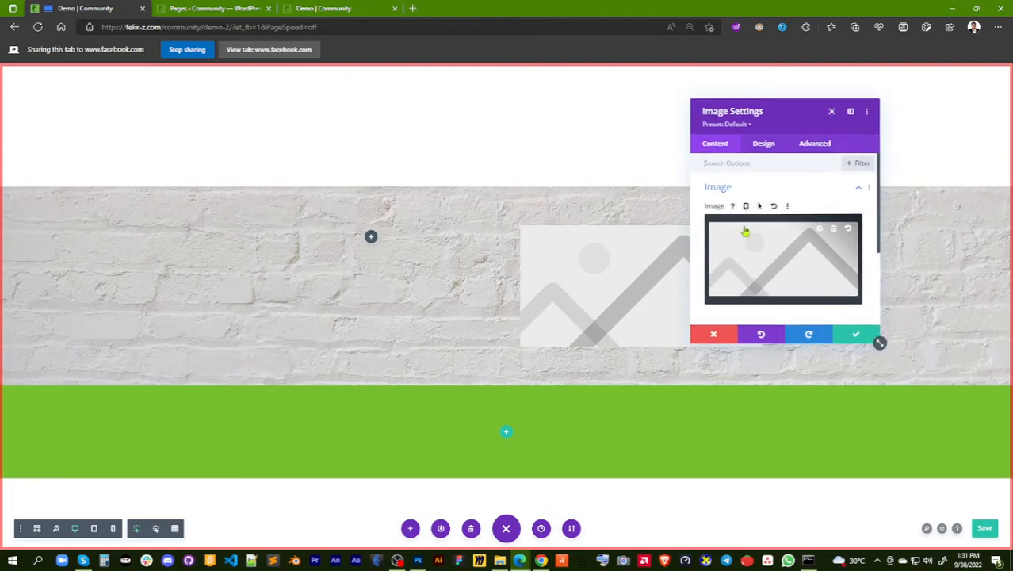
left_click(789, 271)
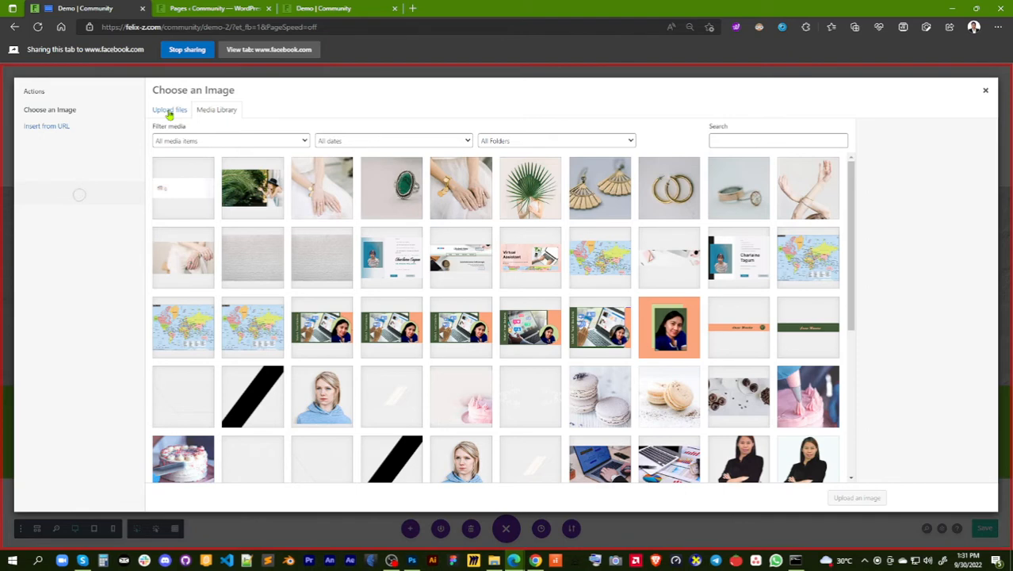
Upload Me.png from the Demo for Community folder to the media library, assigning it to the site owner's folder
left_click(169, 110)
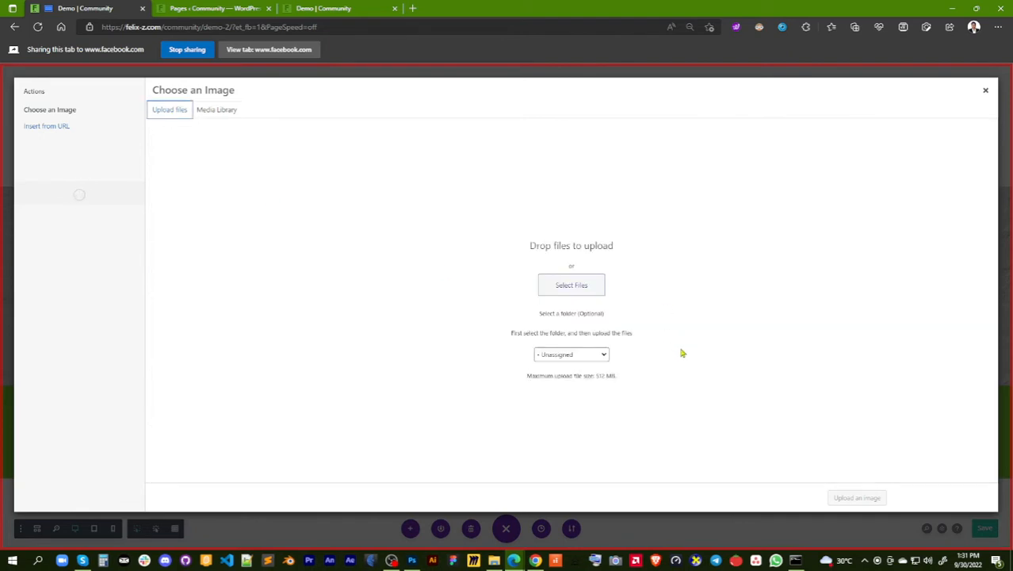
left_click(605, 358)
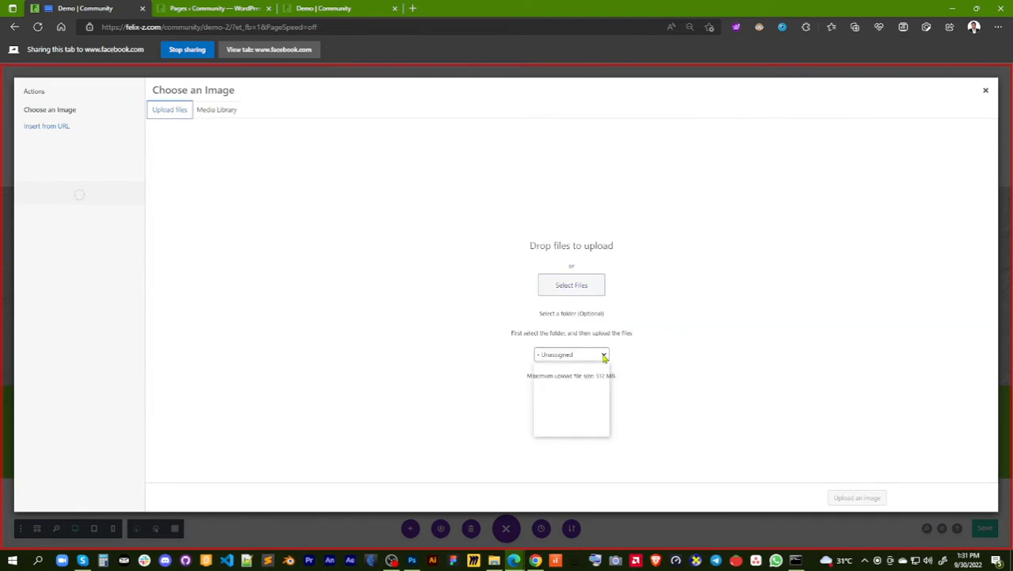
left_click(595, 376)
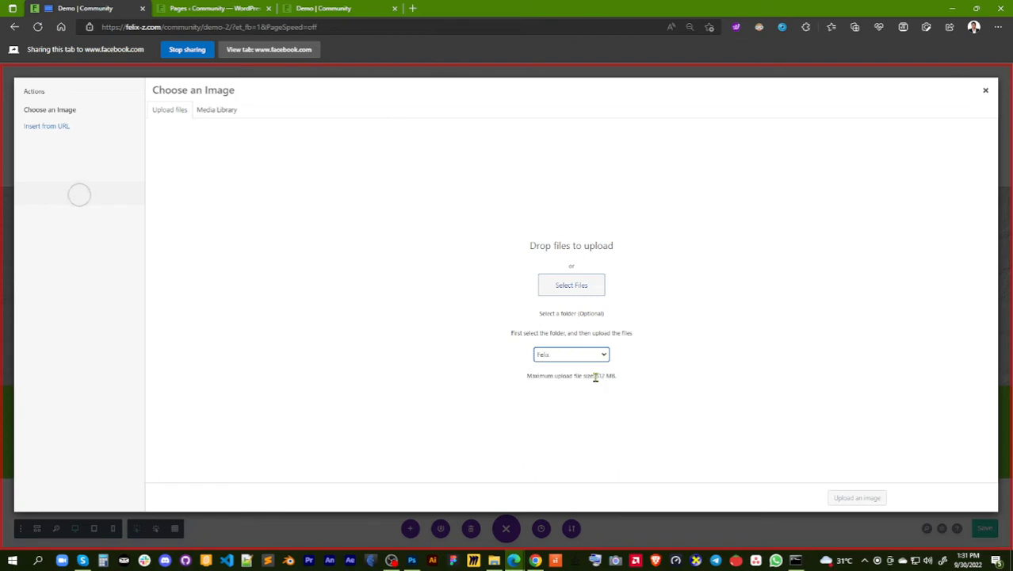
left_click(589, 292)
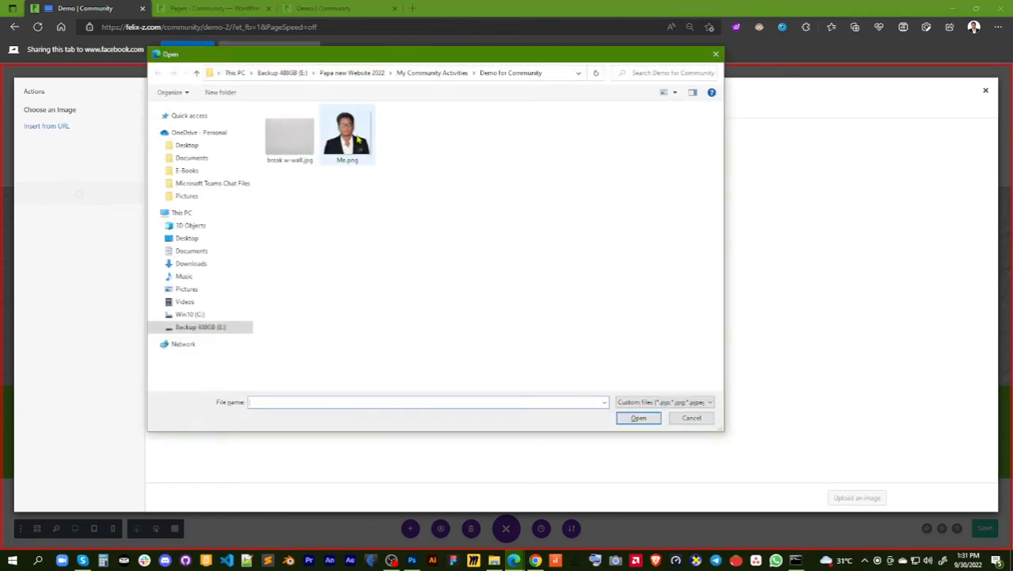
left_click(358, 139)
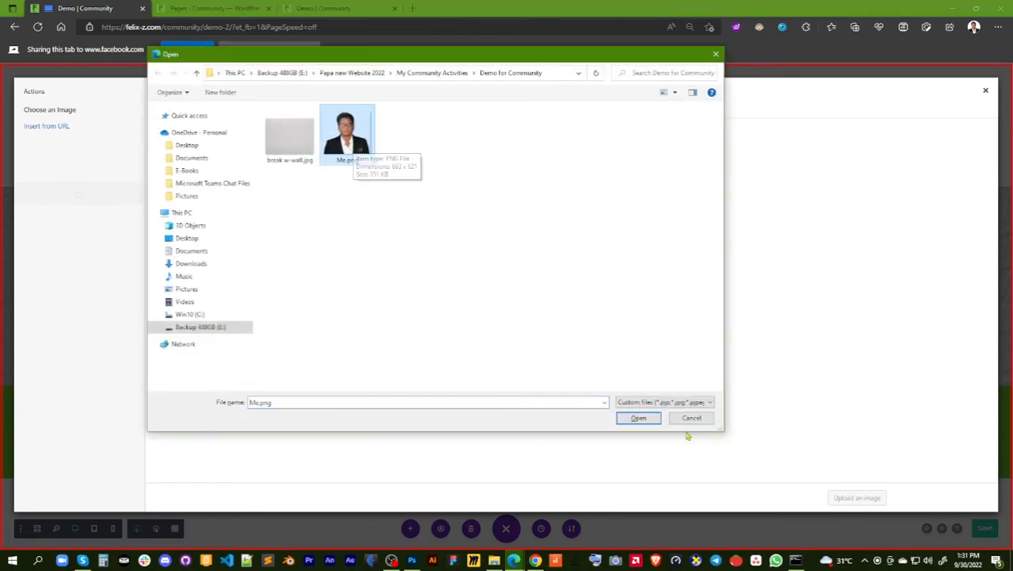
left_click(639, 418)
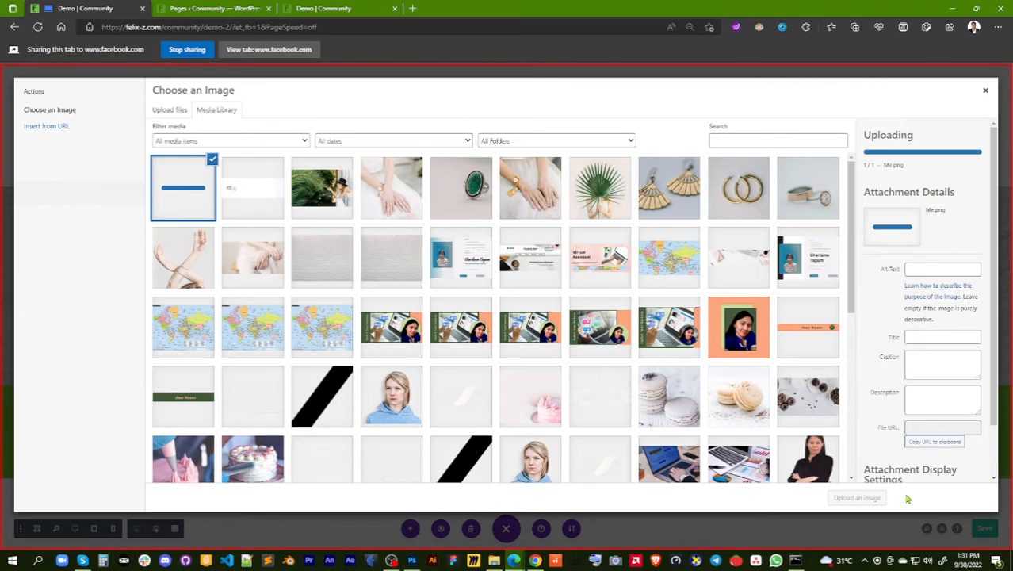
Use the uploaded Me.png as the Image module's picture, apply the module settings and save the page
left_click(872, 499)
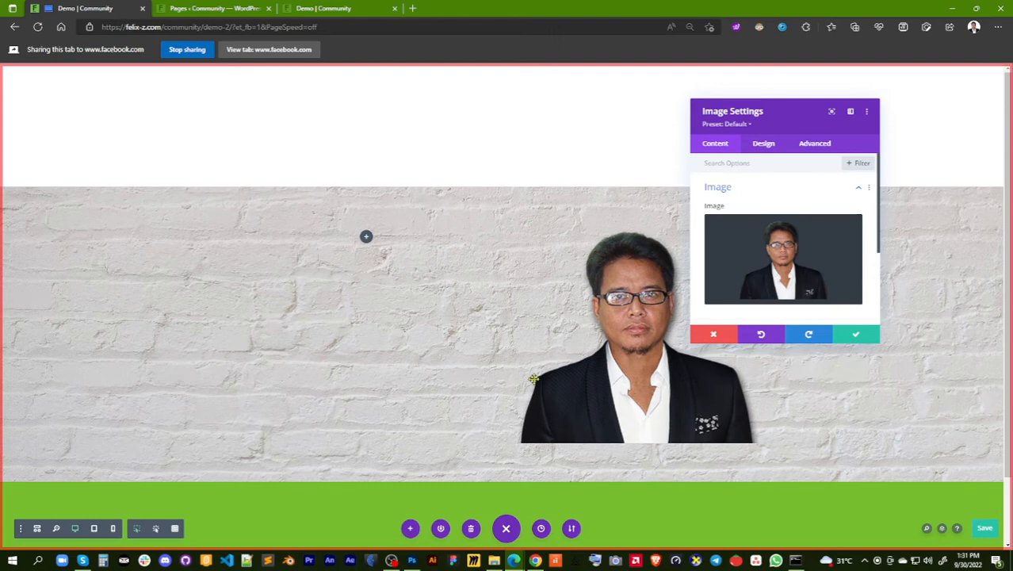
left_click(857, 339)
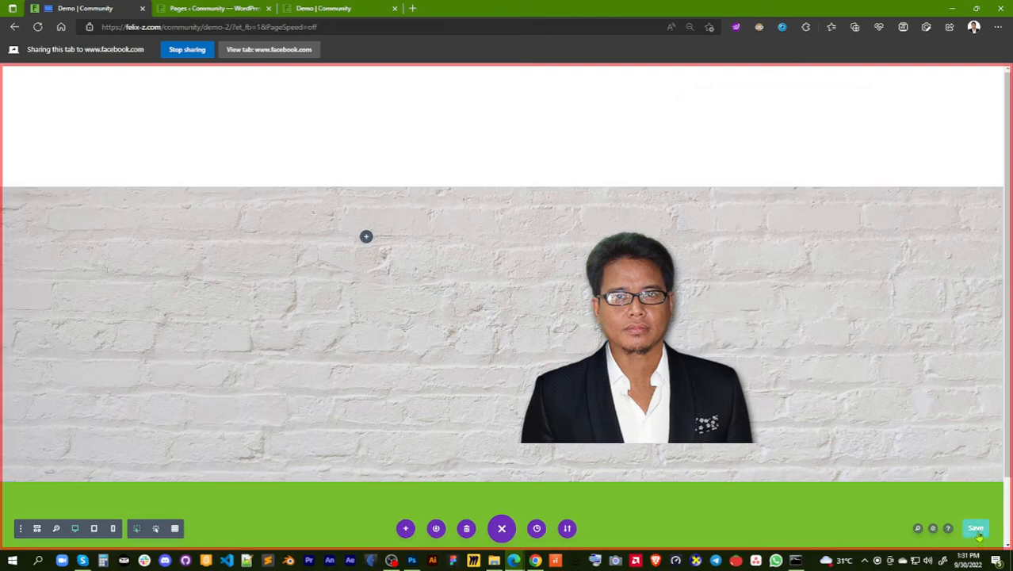
scroll(919, 357, "down", 1)
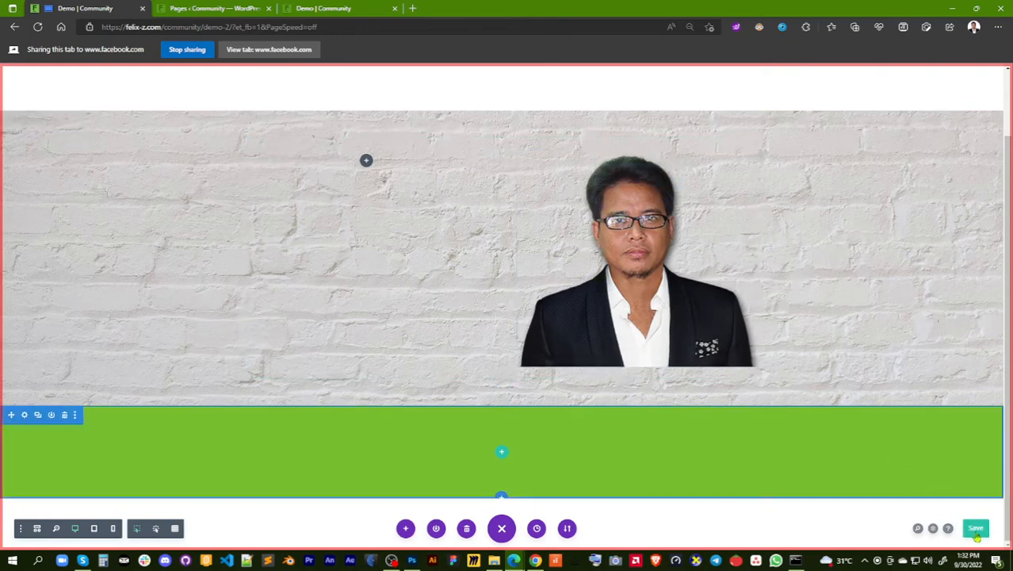
left_click(976, 530)
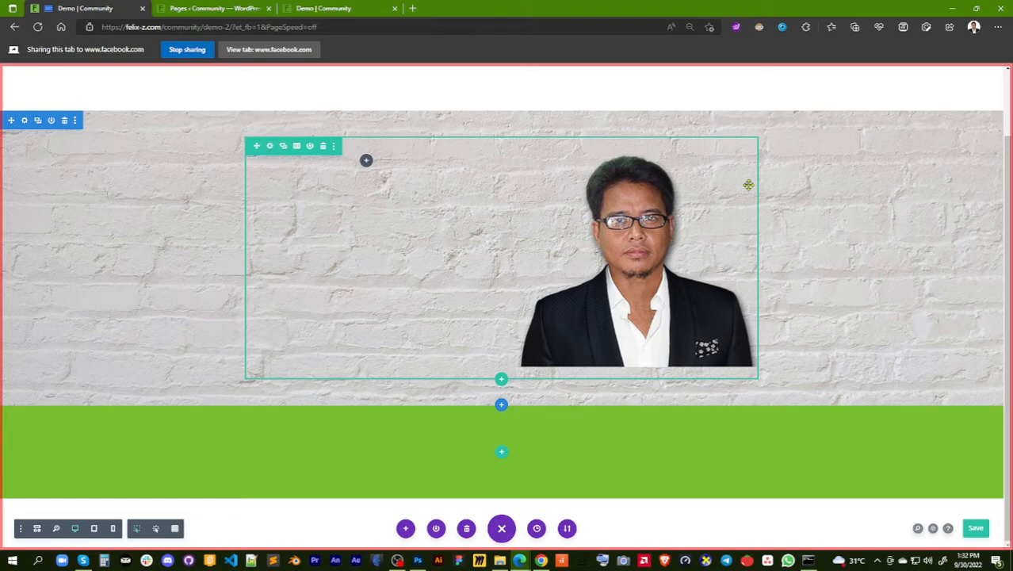
Set the width of the two-column row in the brick section to 100% and apply the row settings
left_click(269, 147)
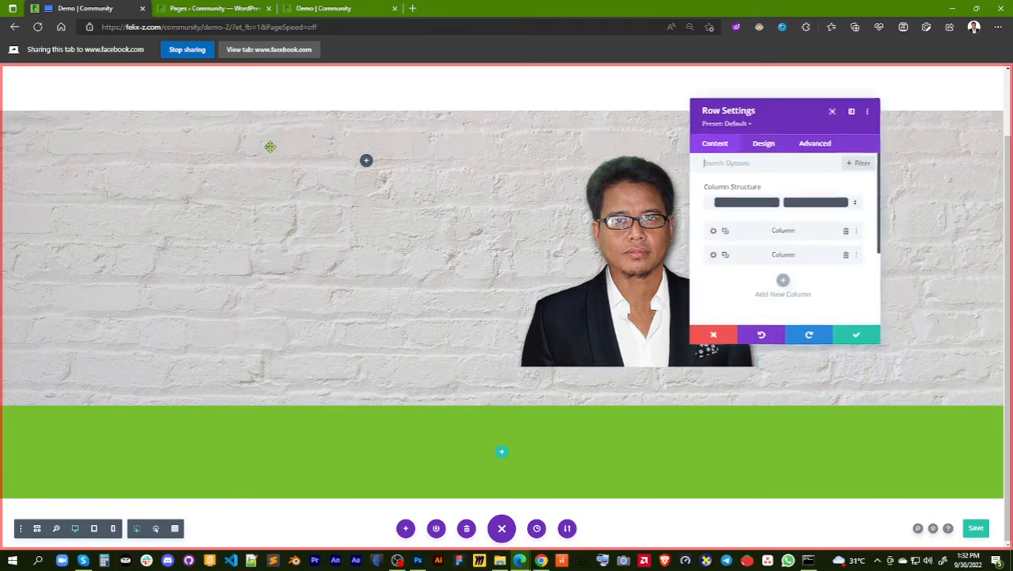
left_click(766, 144)
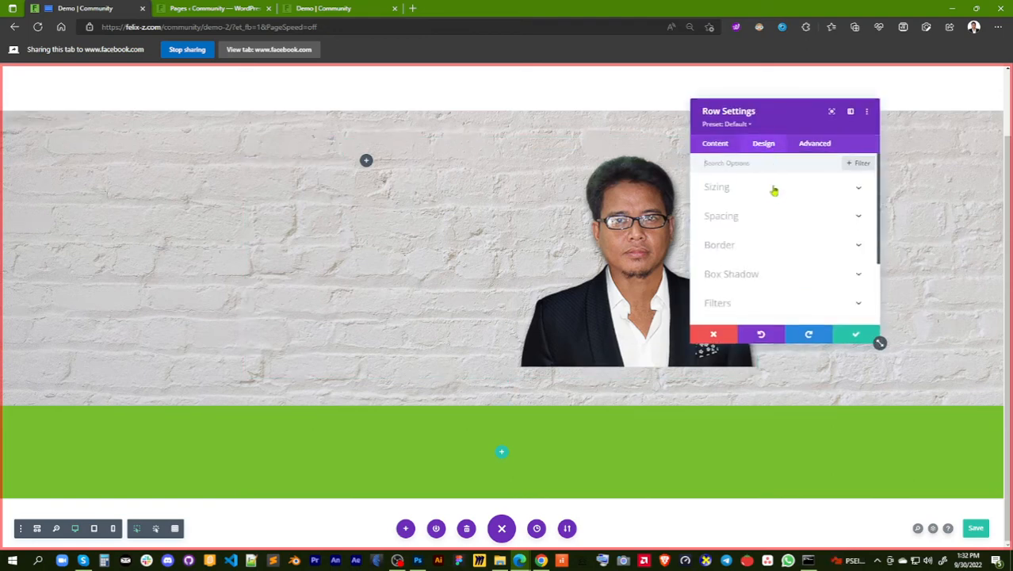
left_click(772, 190)
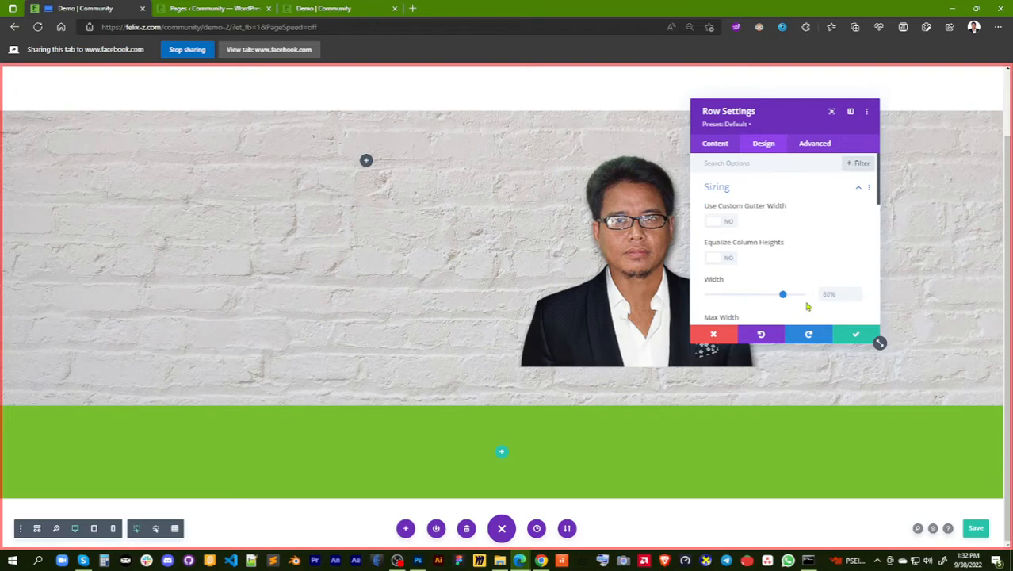
scroll(828, 247, "down", 1)
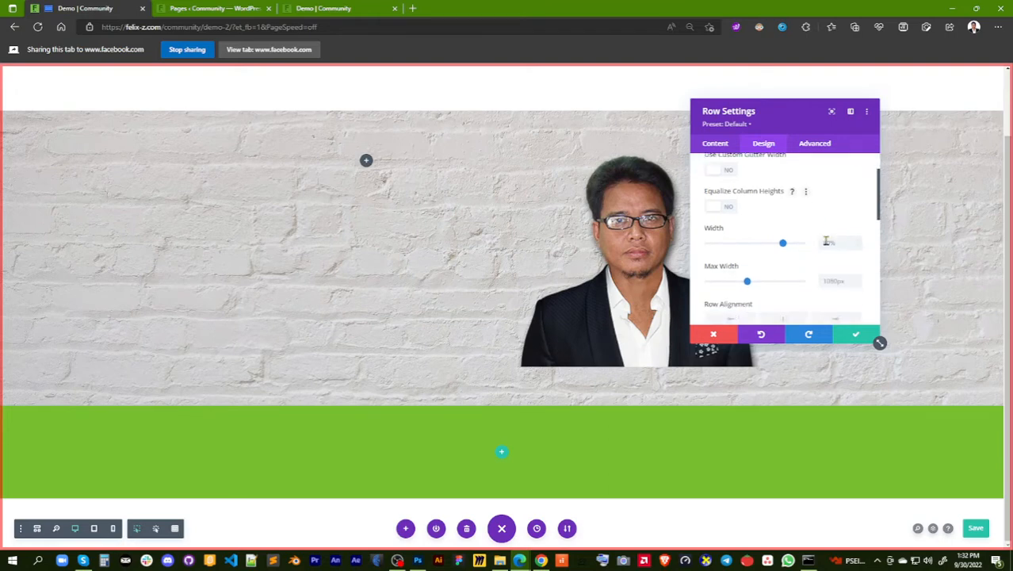
left_click_drag(785, 242, 813, 246)
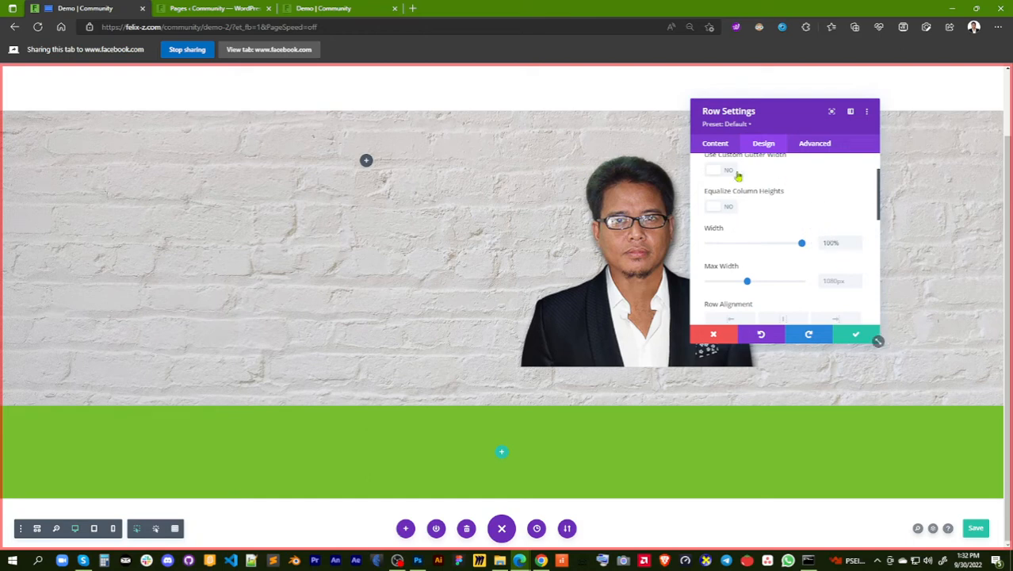
left_click(855, 338)
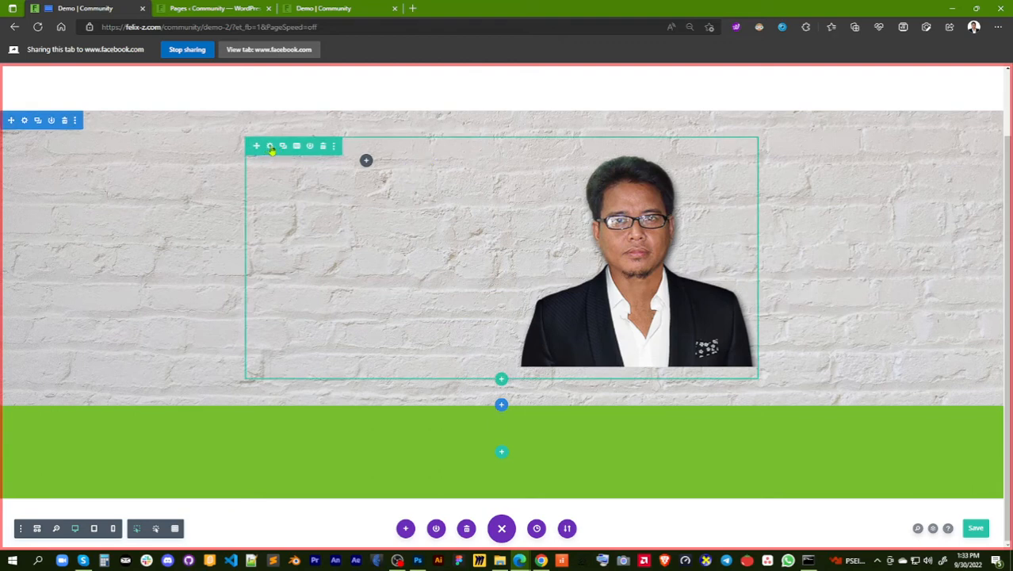
Reduce the two-column row's width back to about its original size and apply the row settings
left_click(270, 147)
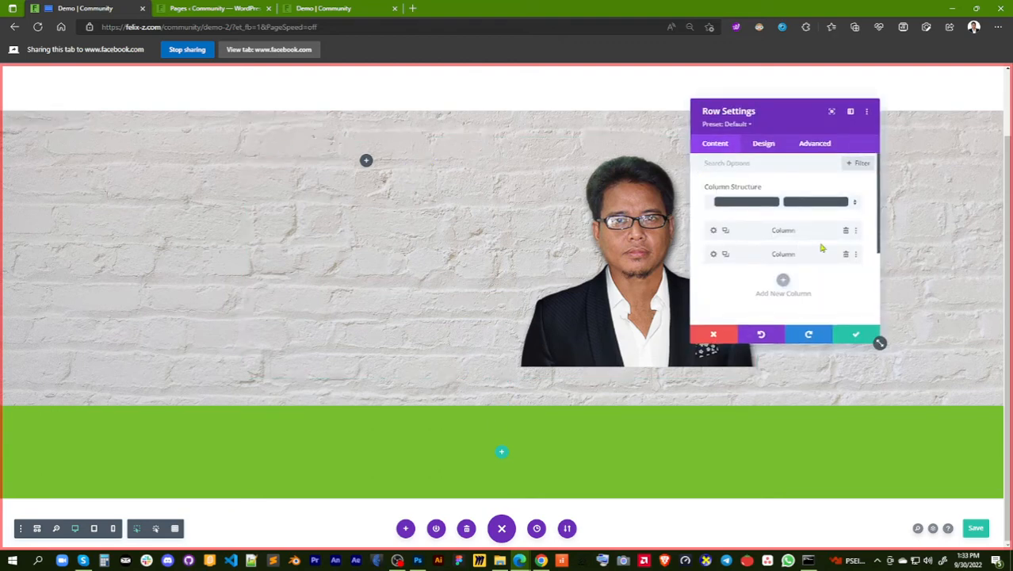
left_click(764, 144)
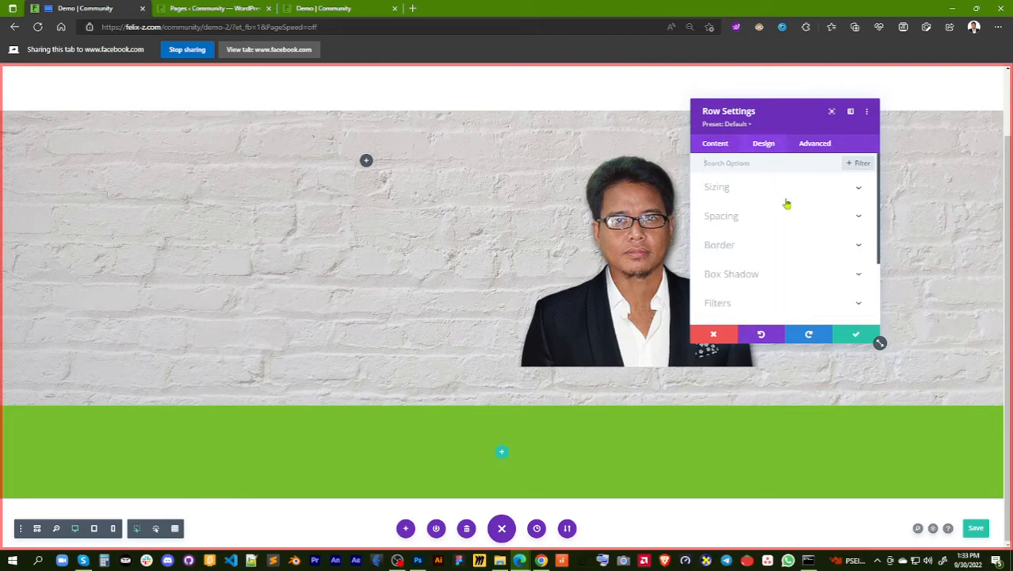
left_click(784, 196)
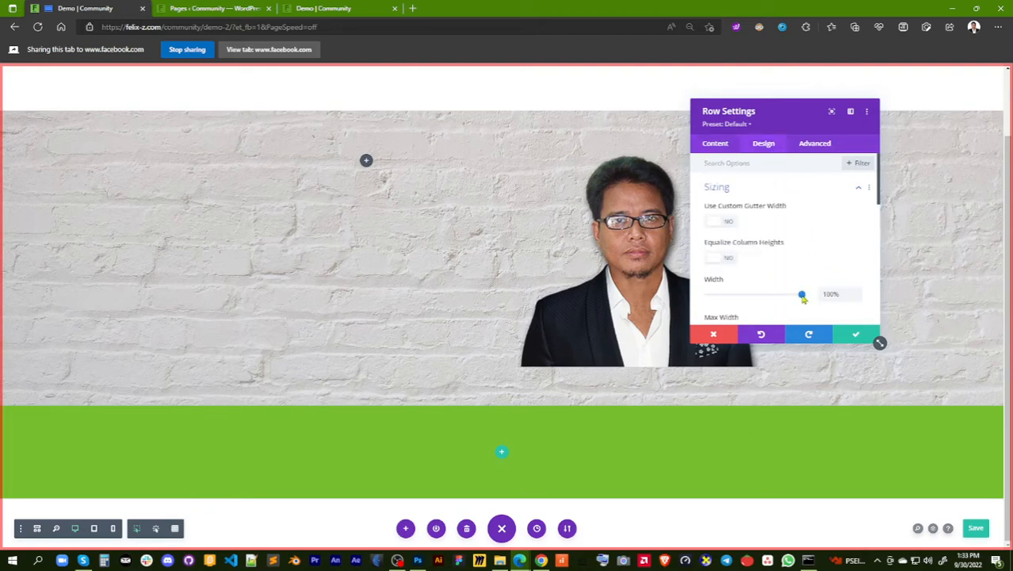
left_click_drag(803, 296, 784, 297)
left_click(857, 335)
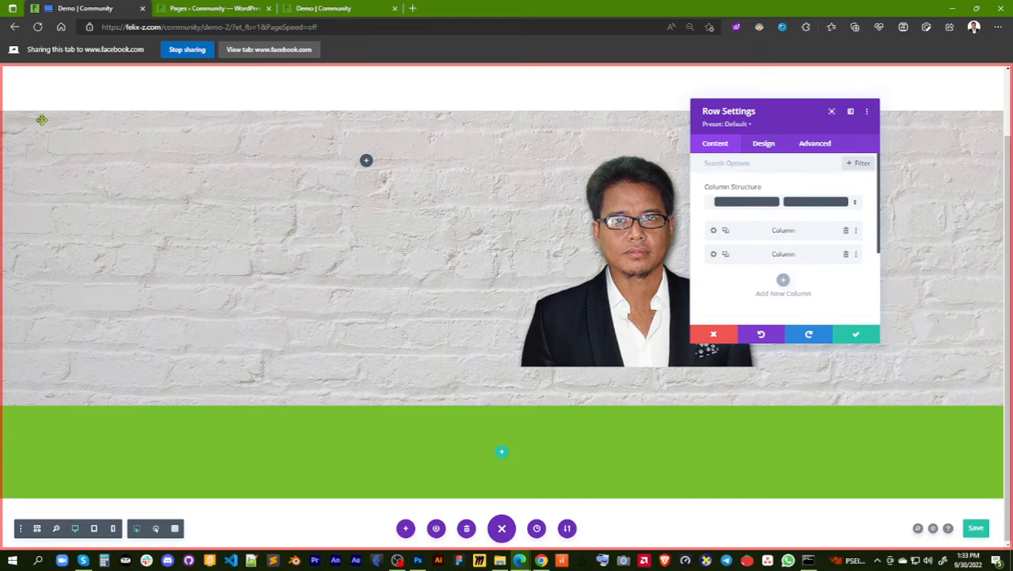
Review the design option groups available for the two-column row and close its settings
left_click(765, 145)
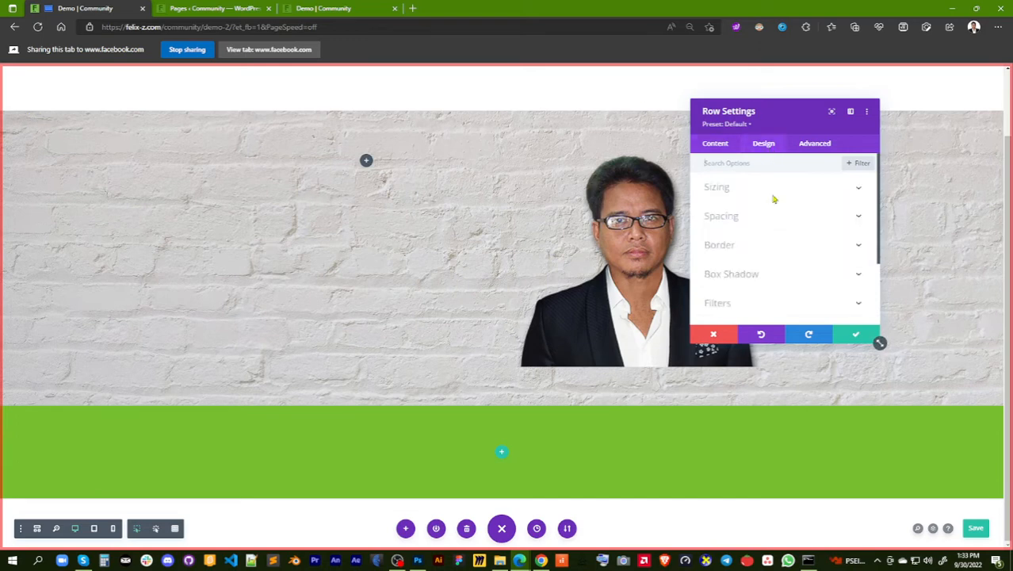
scroll(815, 236, "down", 2)
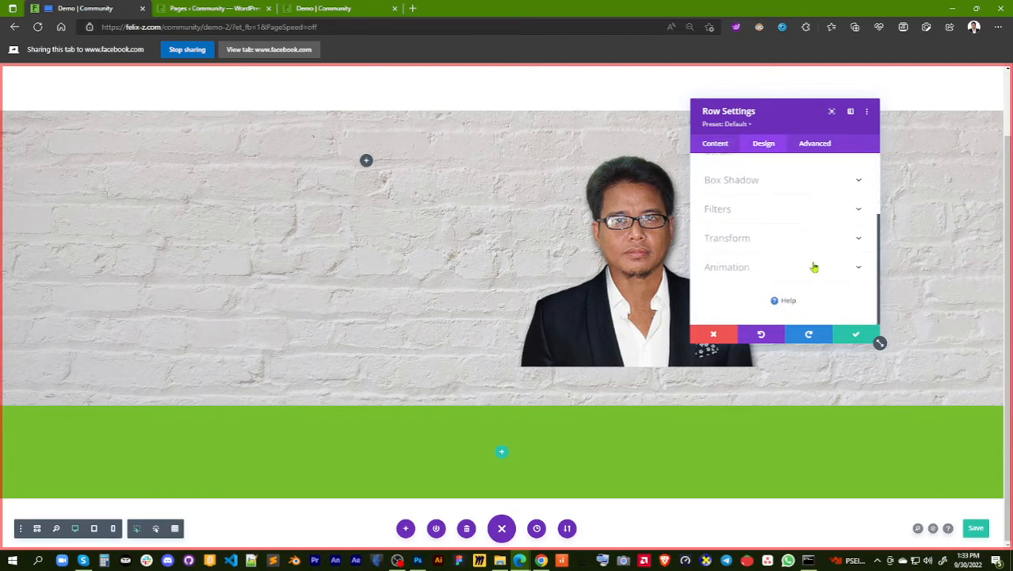
scroll(813, 271, "up", 2)
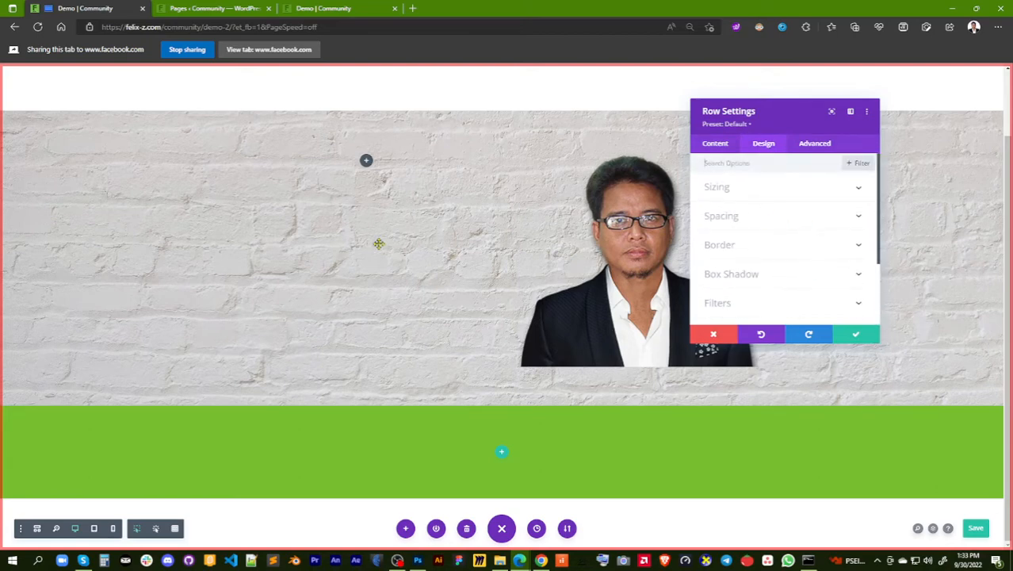
scroll(596, 216, "up", 2)
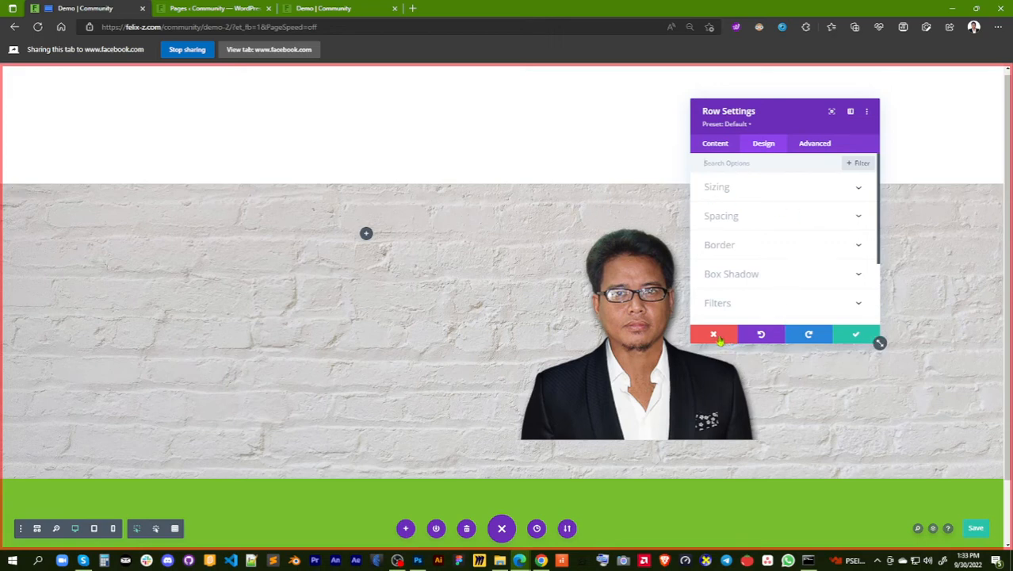
left_click(857, 337)
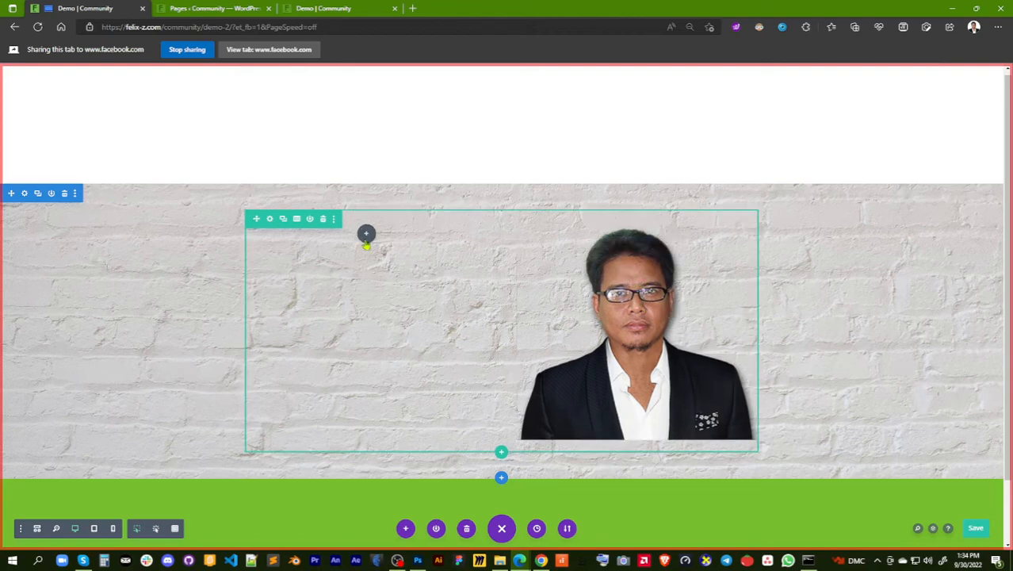
Insert a Text module in the left column of the brick section's row
left_click(366, 234)
scroll(409, 394, "down", 15)
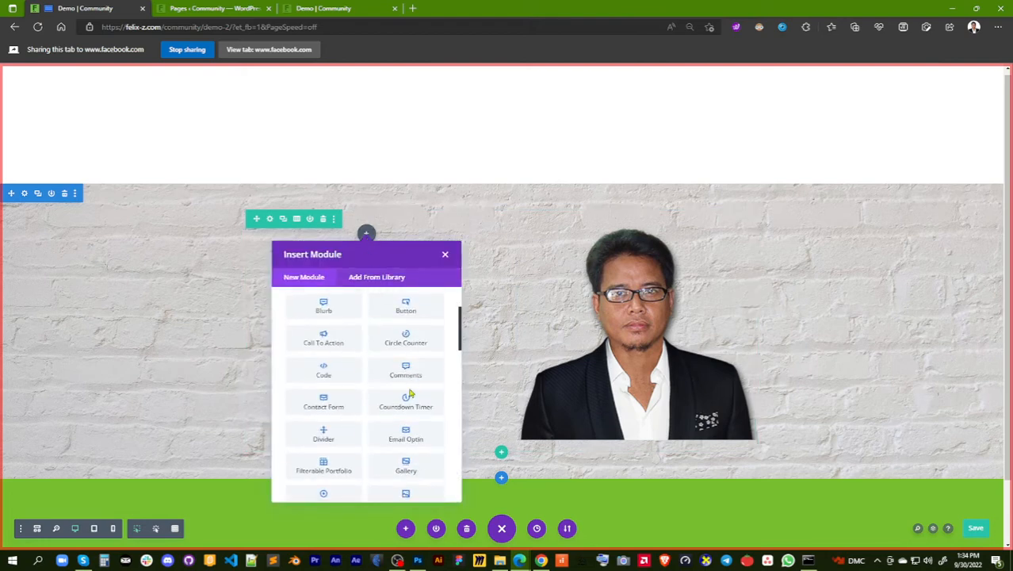
scroll(410, 392, "down", 8)
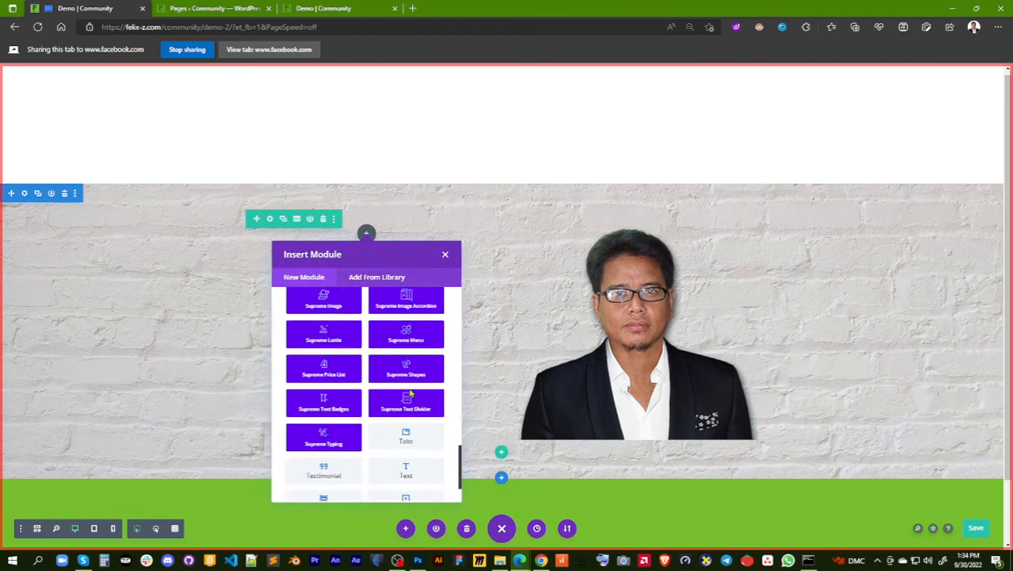
left_click(406, 413)
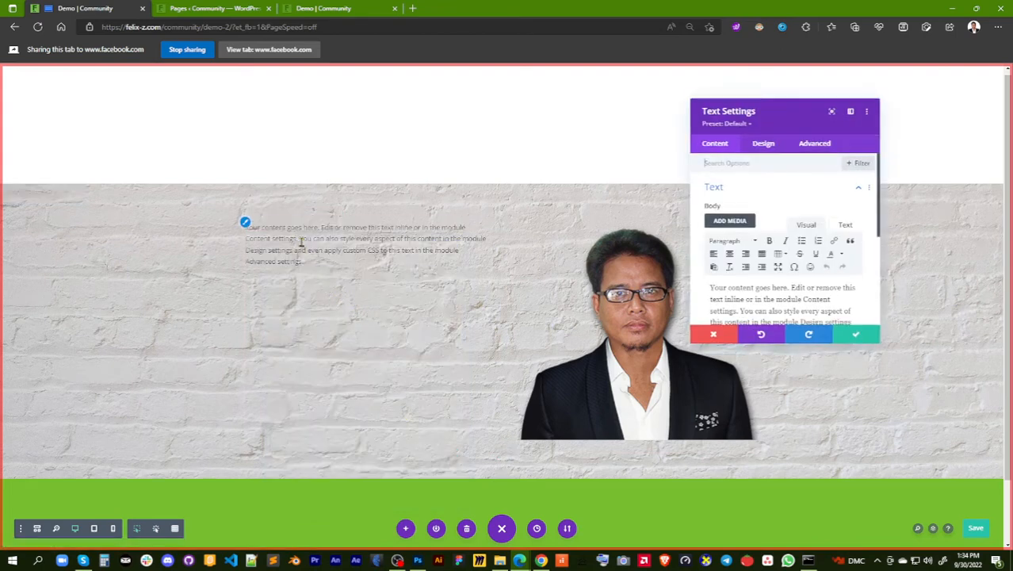
Replace the Text module's placeholder body with the site owner's full name
scroll(878, 340, "down", 1)
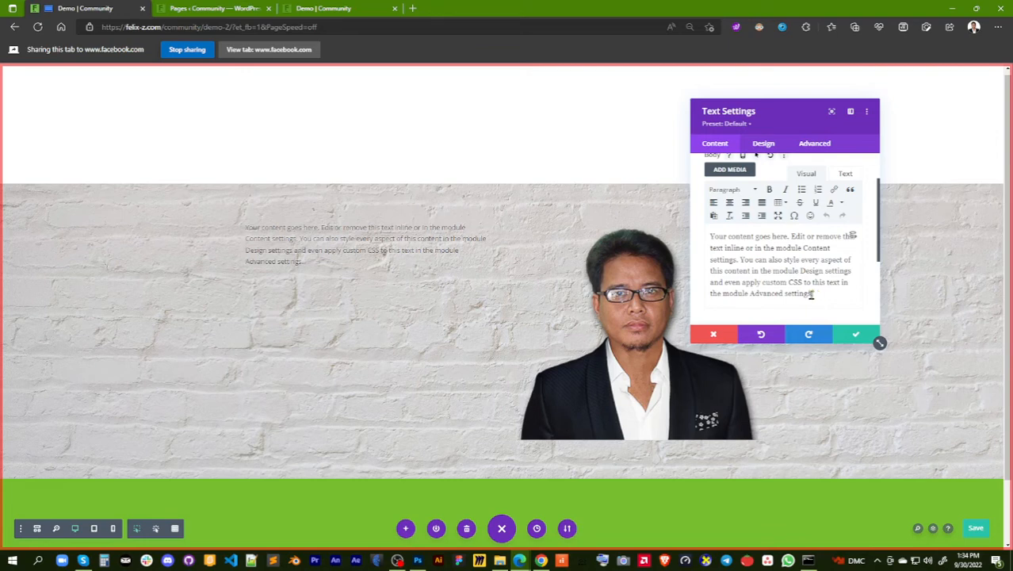
left_click_drag(811, 295, 702, 240)
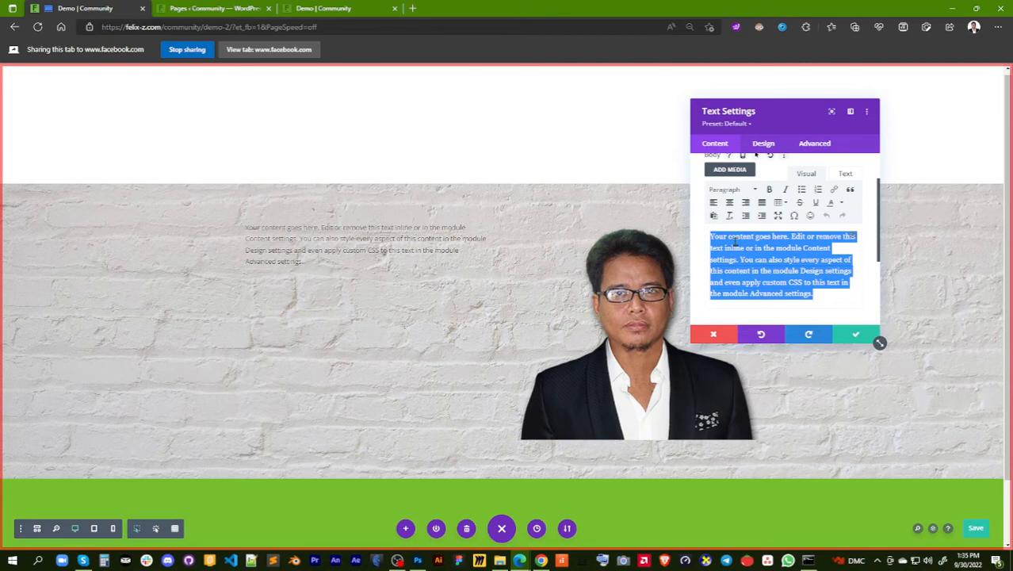
type("Fel")
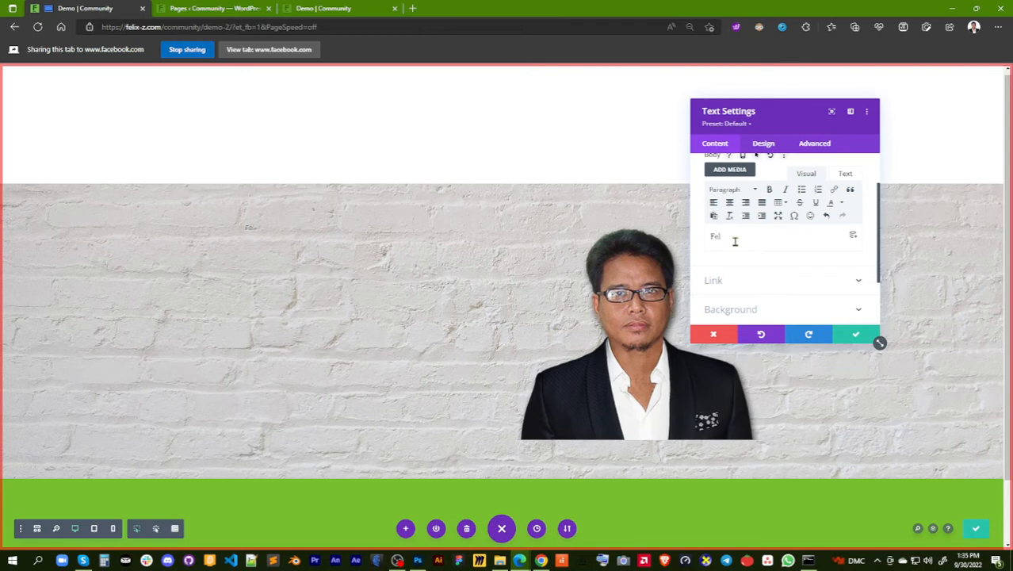
type("ix G")
Format the name in the Text module's body as Heading 1
scroll(795, 237, "up", 1)
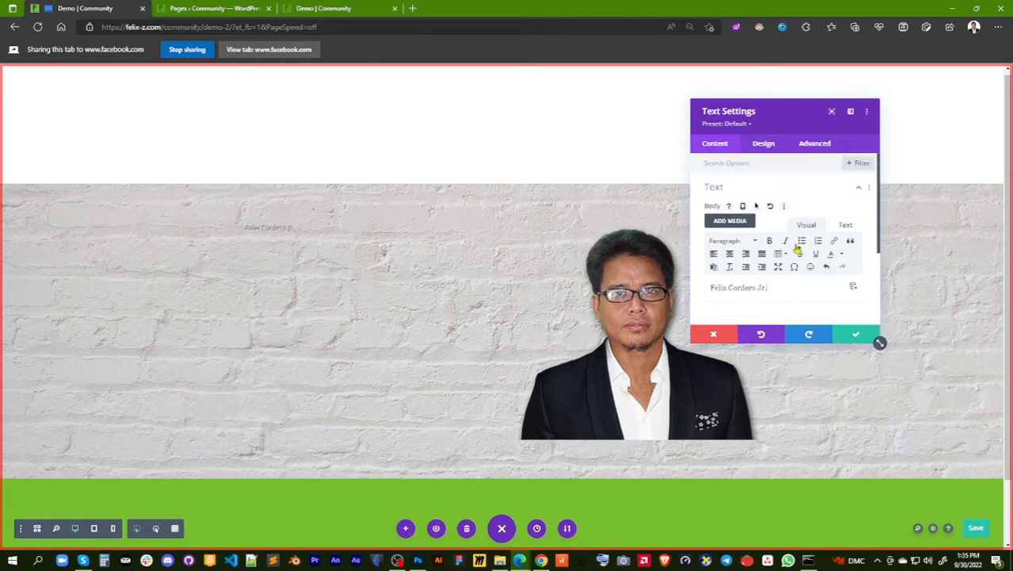
left_click_drag(767, 288, 706, 292)
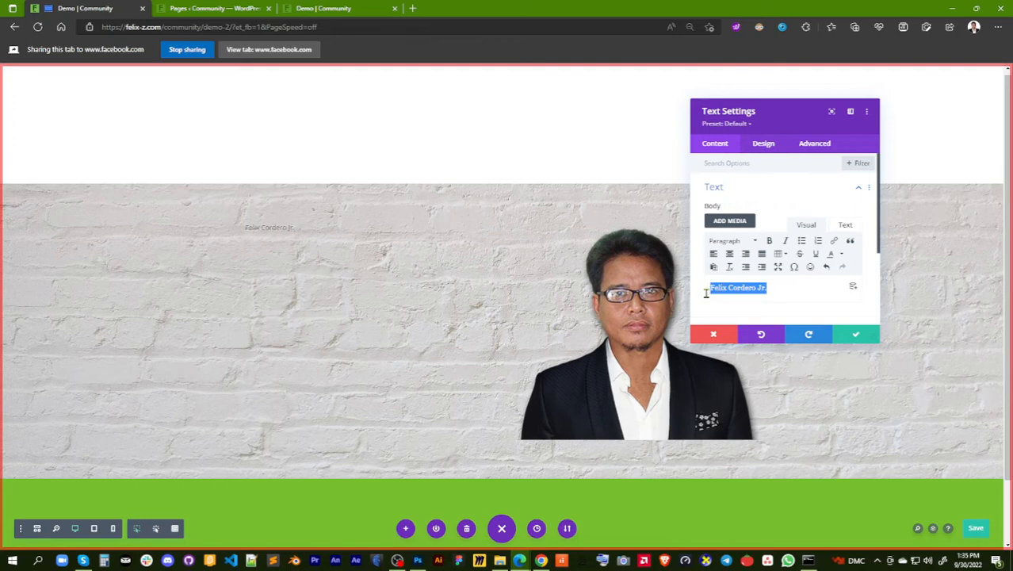
left_click(749, 240)
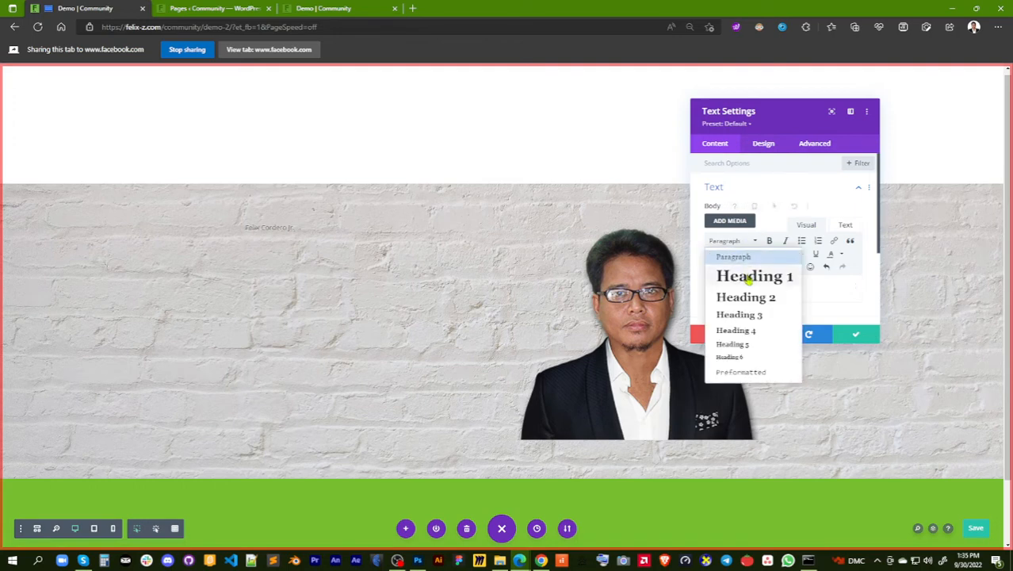
left_click(748, 278)
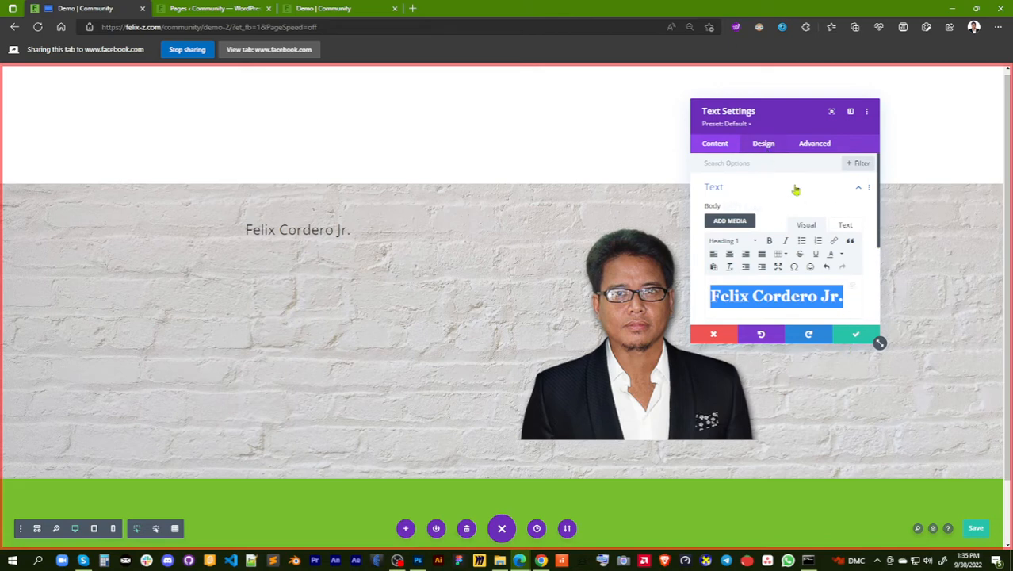
Set the Heading 2 font weight to Semi Bold in the Text module's heading text design options
left_click(763, 145)
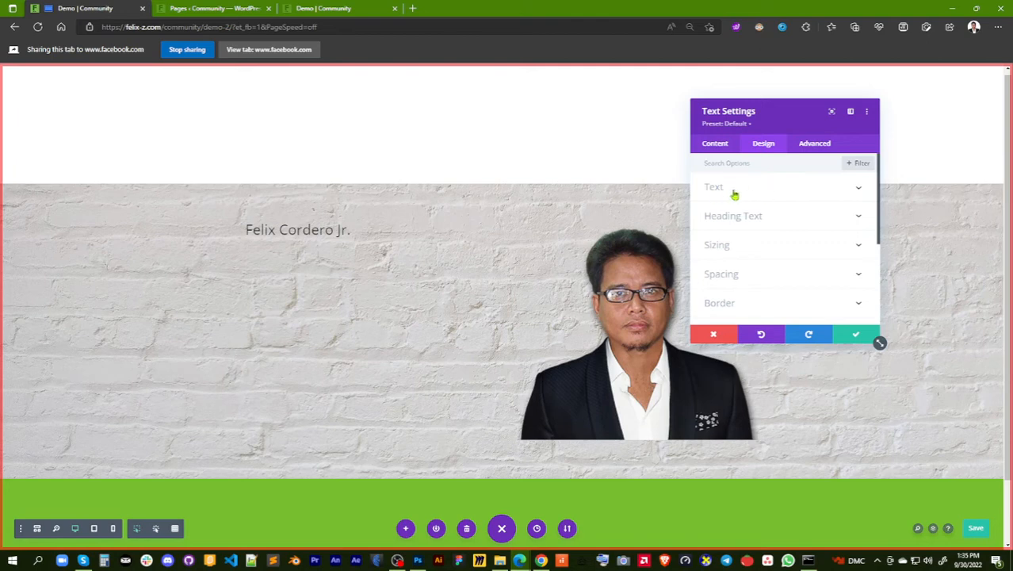
left_click(793, 215)
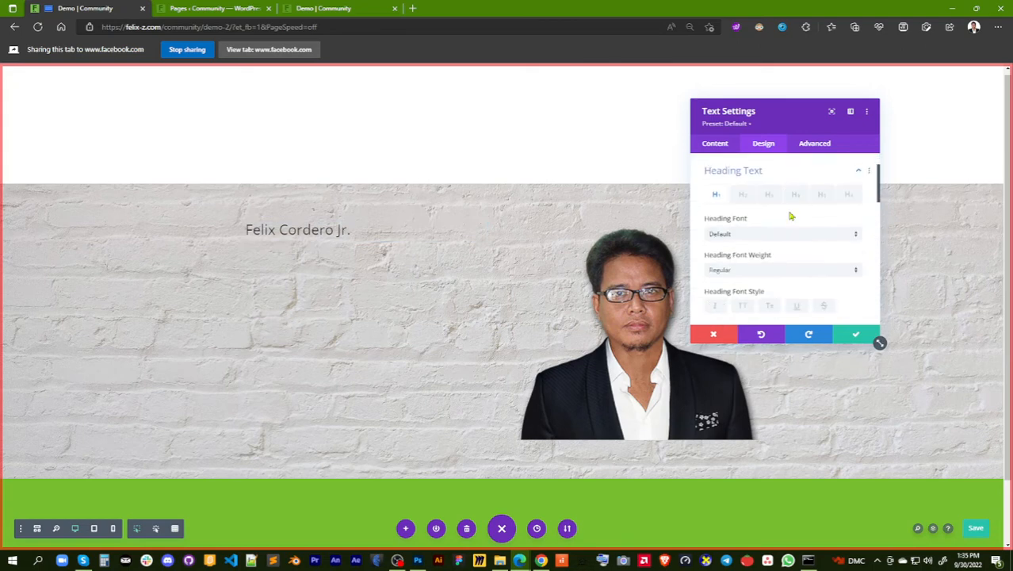
left_click(743, 193)
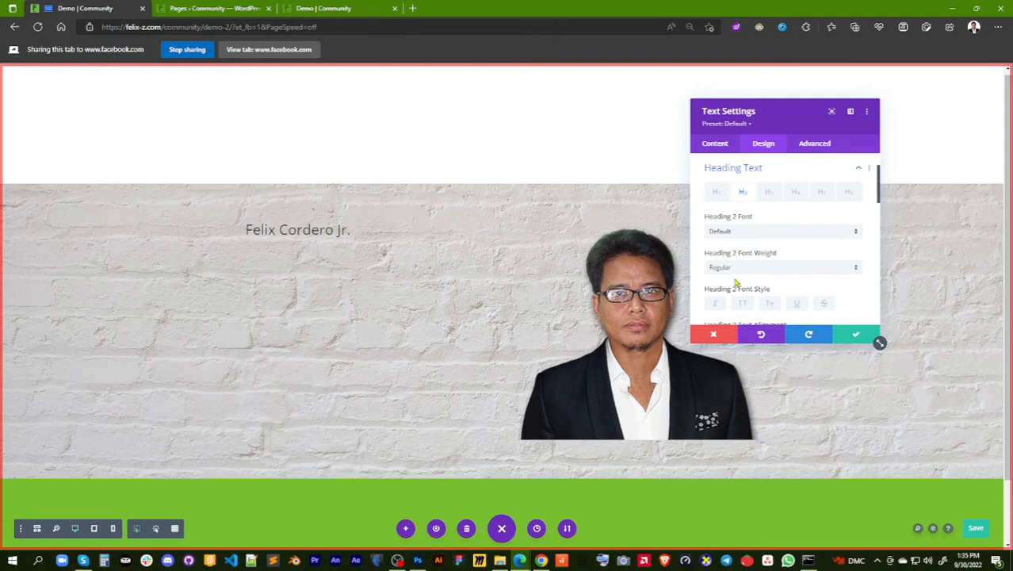
left_click(845, 268)
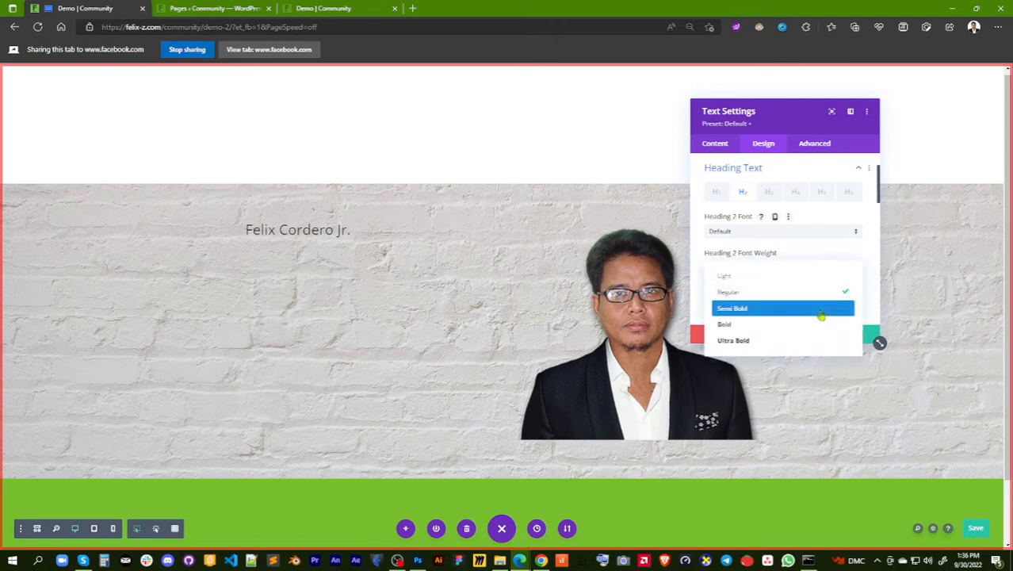
left_click(821, 315)
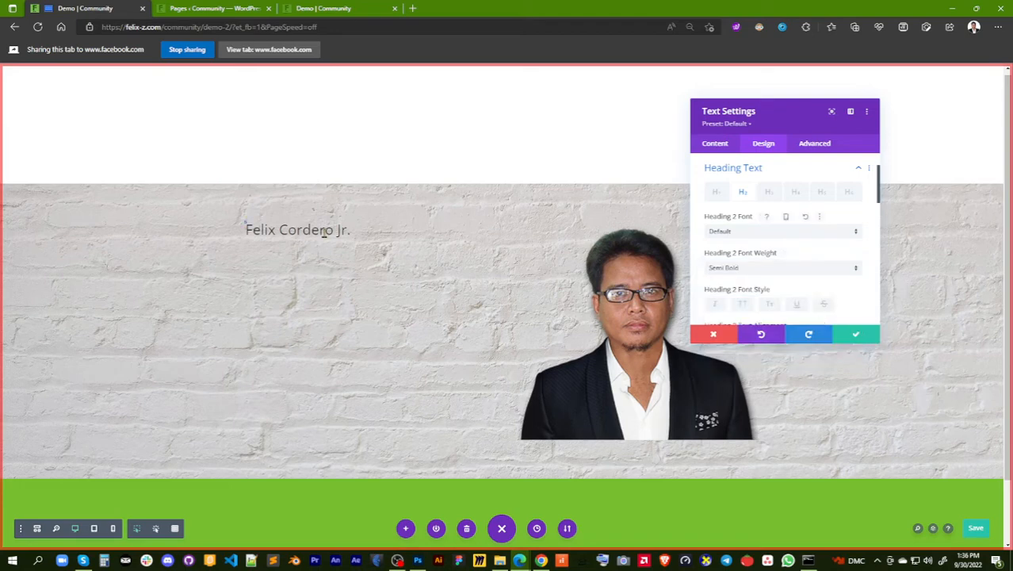
Set the Heading 1 font weight to Bold for the name in the Text module
left_click(717, 198)
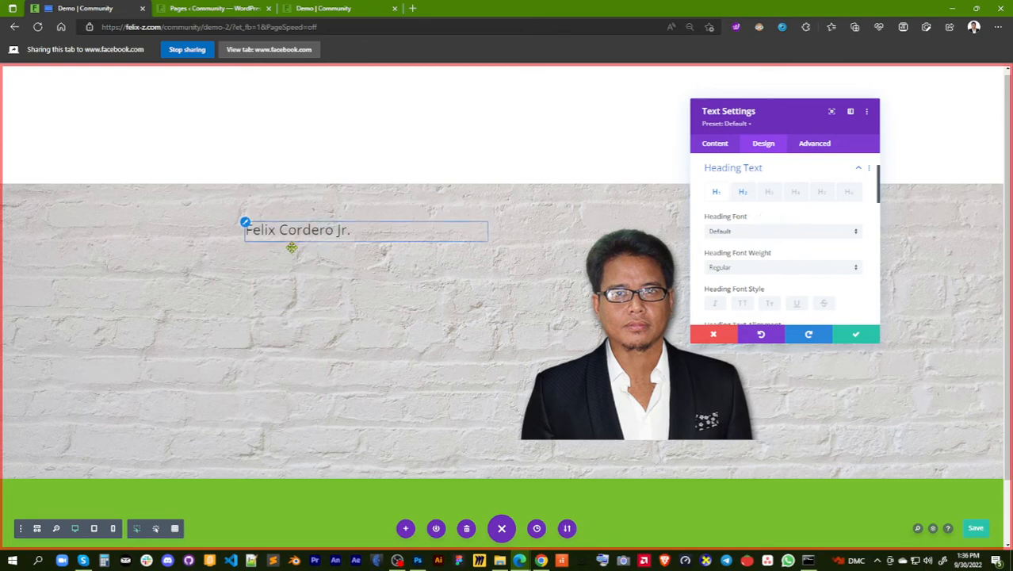
left_click(743, 197)
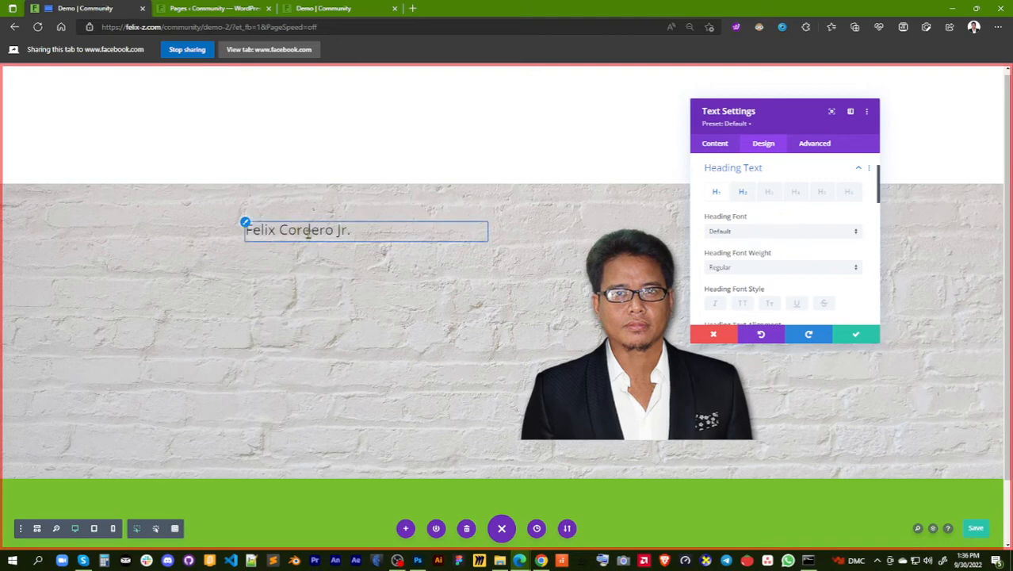
left_click(856, 268)
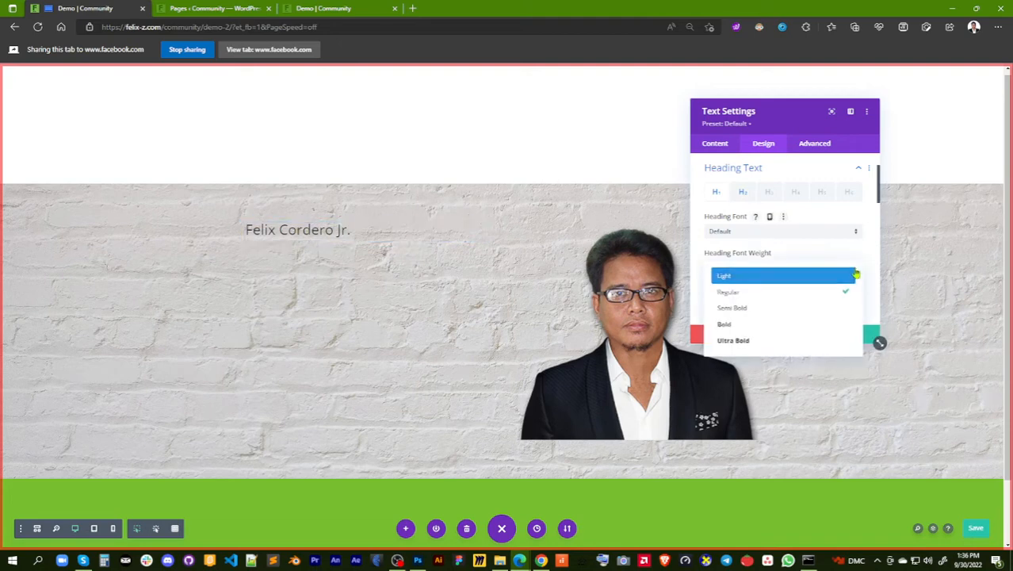
left_click(839, 325)
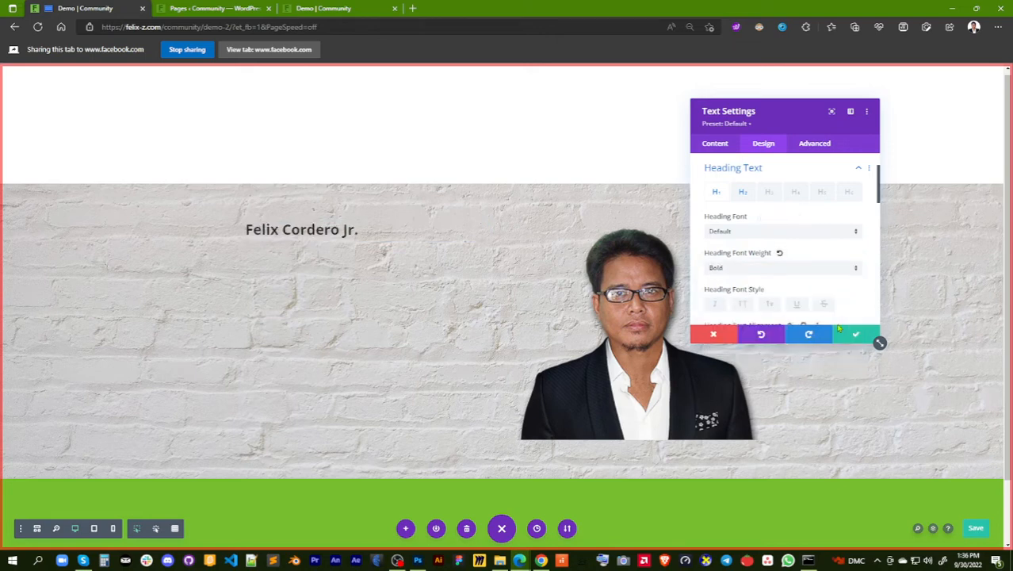
Look through the fonts available for Heading 1 and the options for uploading a custom font
left_click(855, 231)
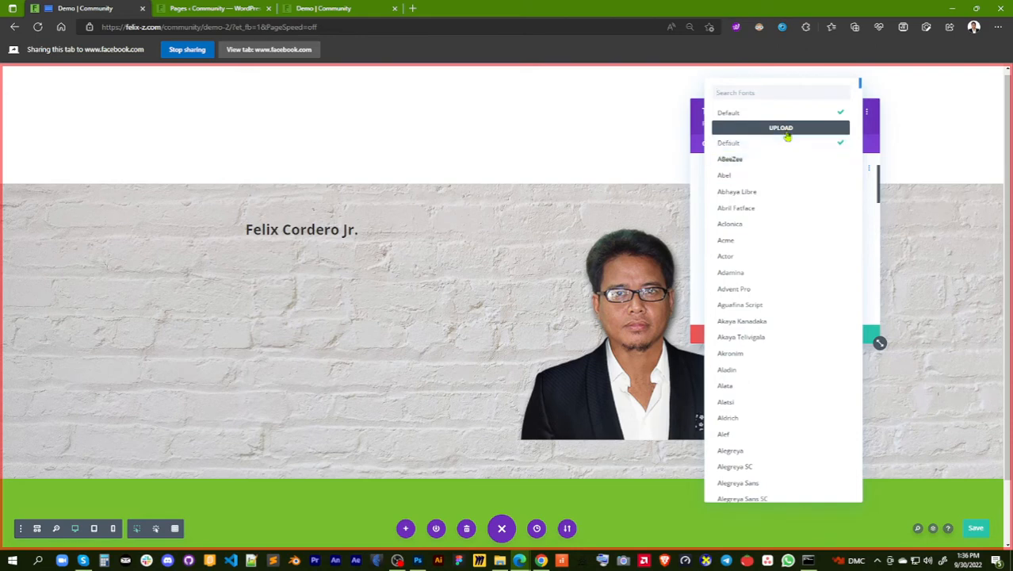
scroll(787, 261, "down", 12)
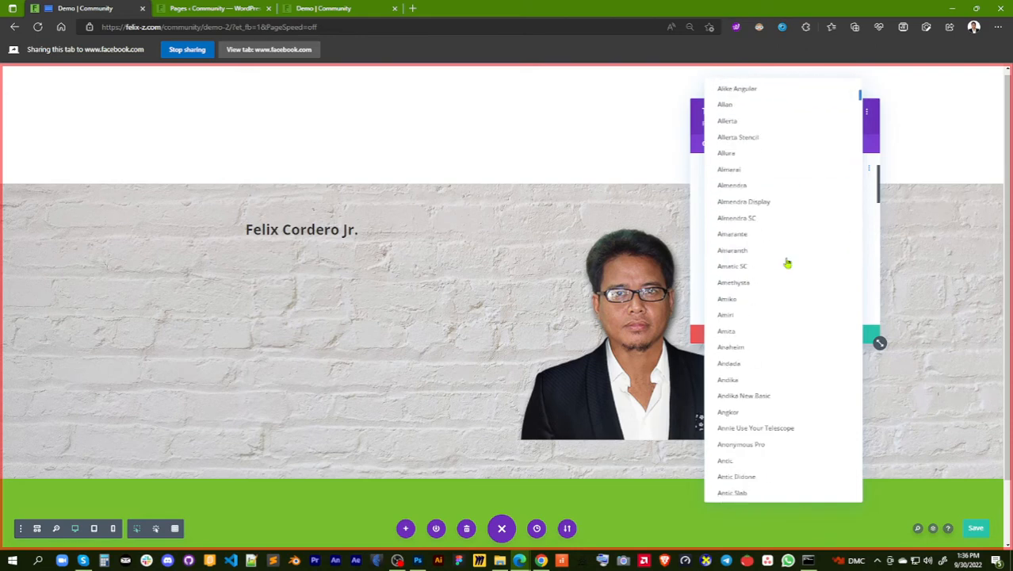
scroll(787, 262, "down", 10)
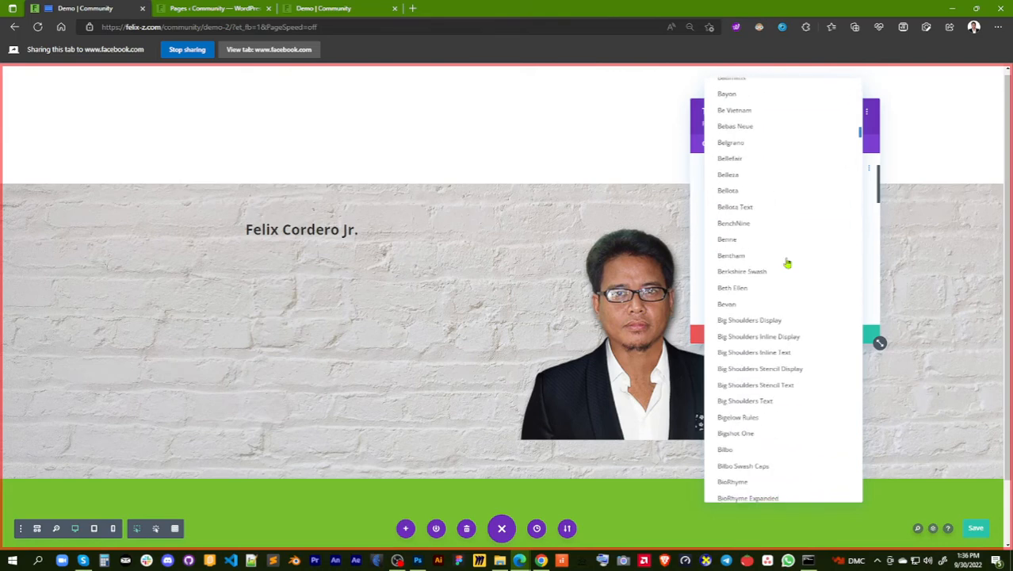
scroll(787, 262, "down", 6)
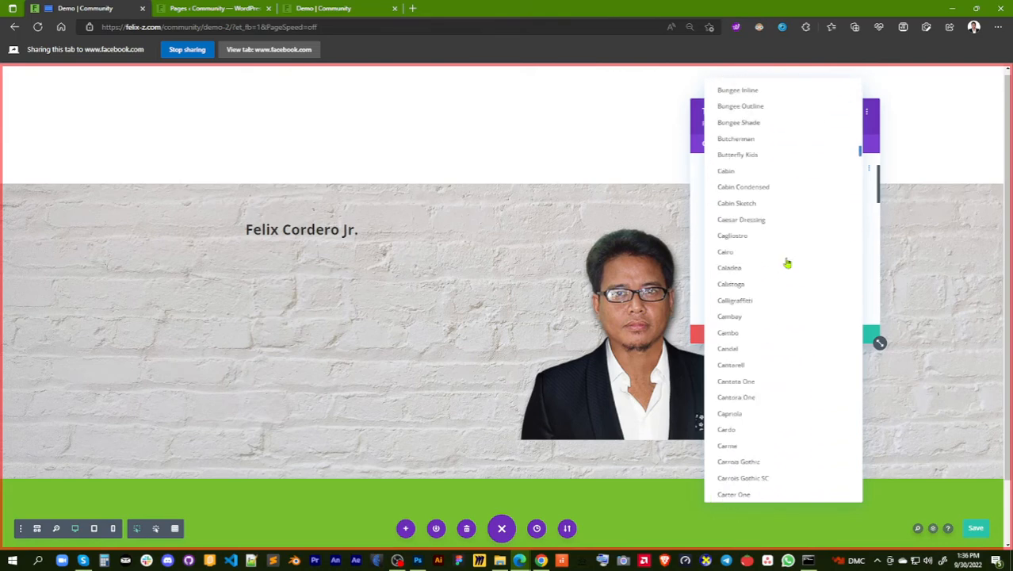
scroll(788, 263, "down", 7)
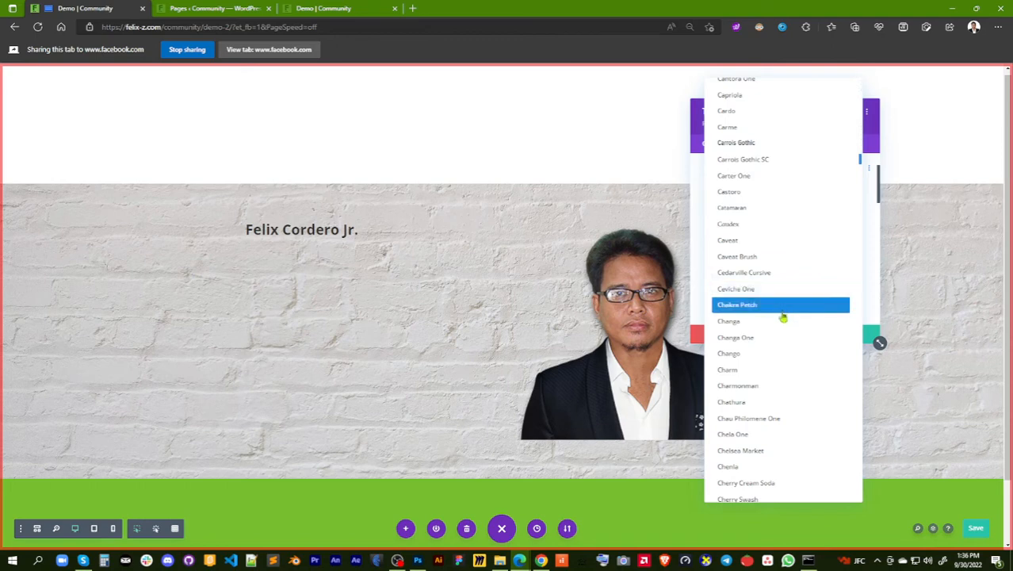
scroll(783, 327, "down", 4)
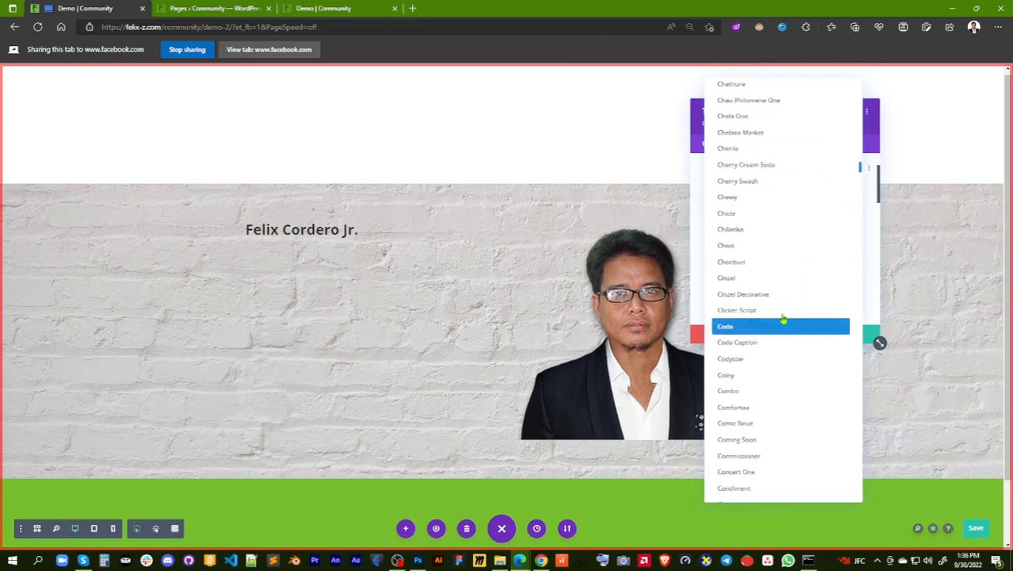
scroll(785, 266, "down", 5)
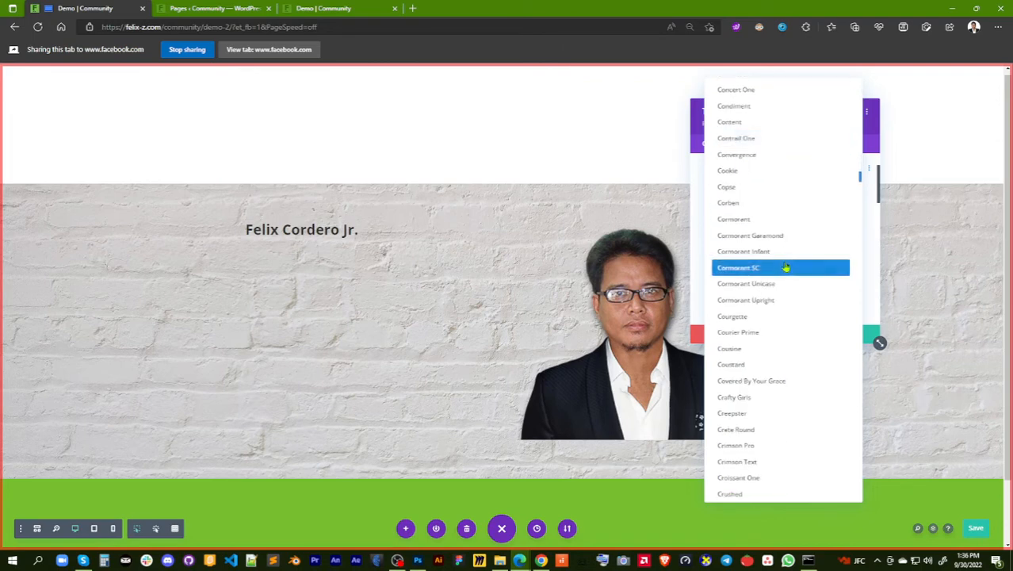
scroll(786, 268, "down", 2)
scroll(786, 268, "up", 5)
scroll(786, 267, "up", 10)
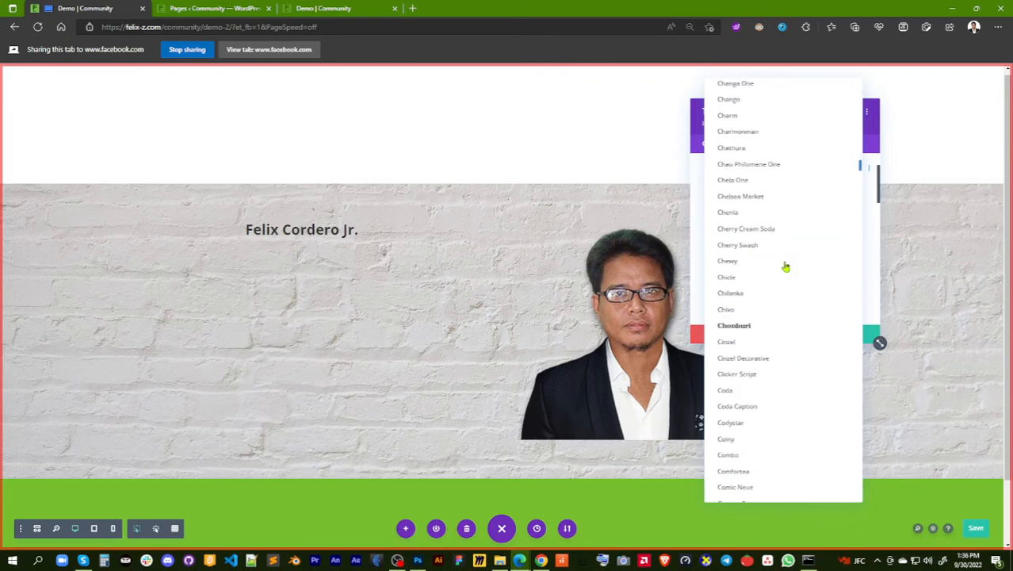
scroll(780, 202, "up", 3)
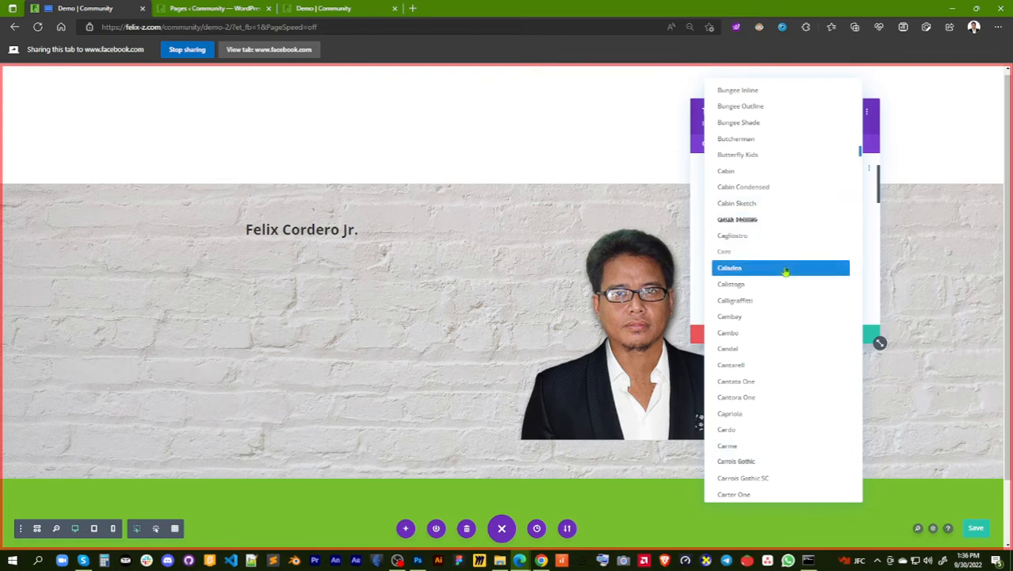
scroll(784, 247, "down", 4)
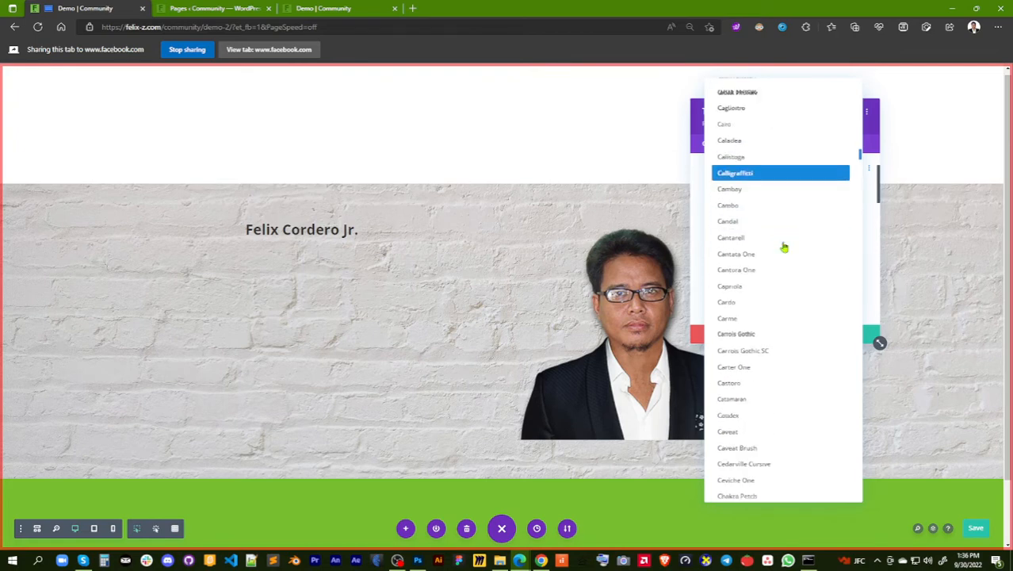
scroll(784, 245, "down", 3)
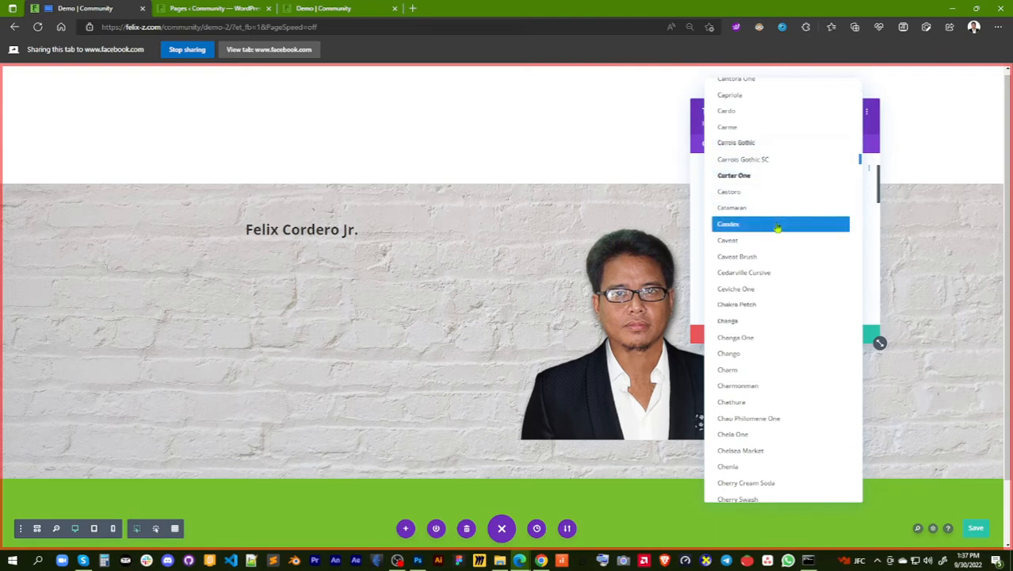
scroll(779, 226, "down", 1)
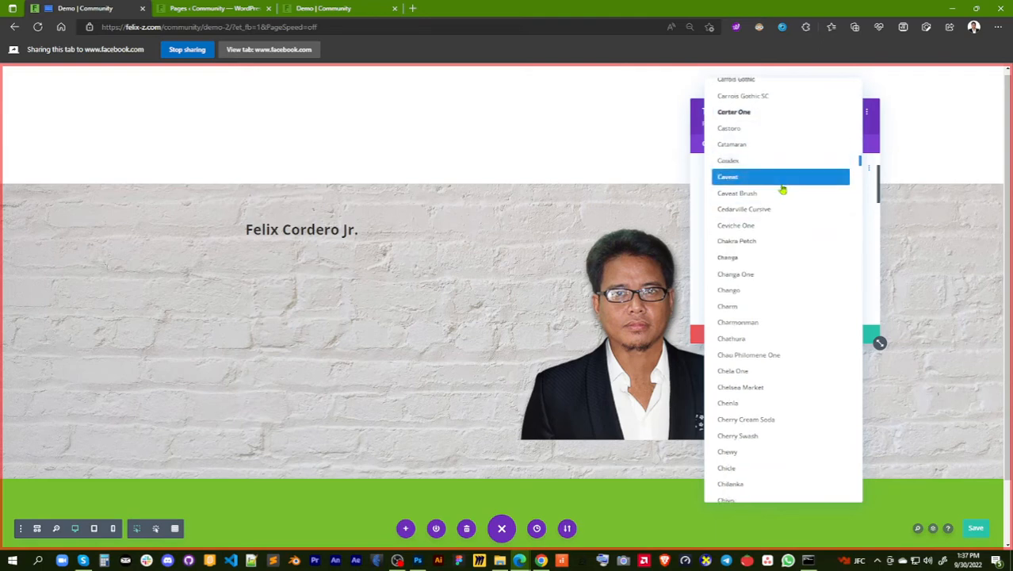
scroll(780, 264, "down", 1)
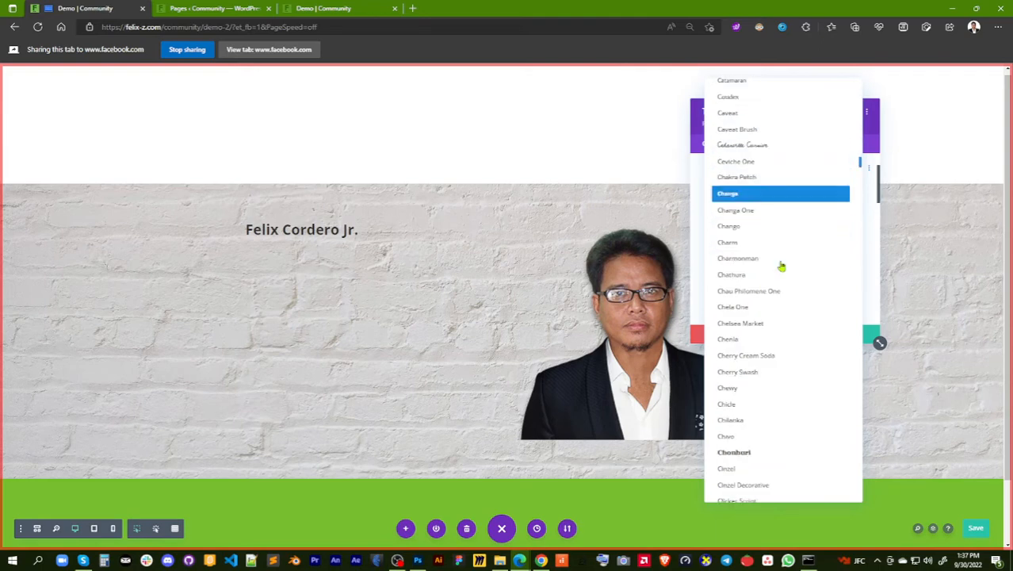
scroll(783, 325, "down", 1)
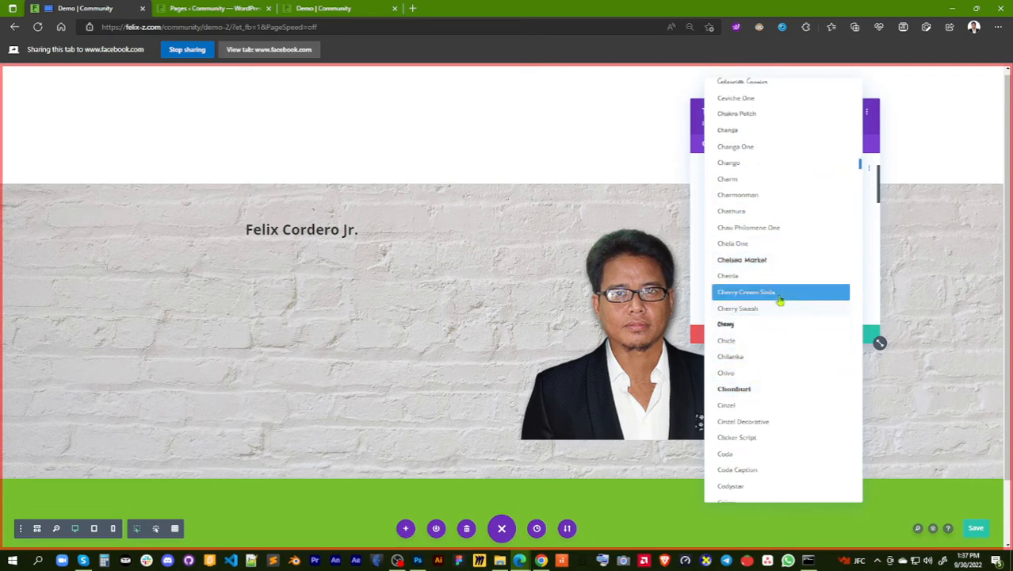
scroll(777, 298, "up", 10)
scroll(775, 304, "up", 10)
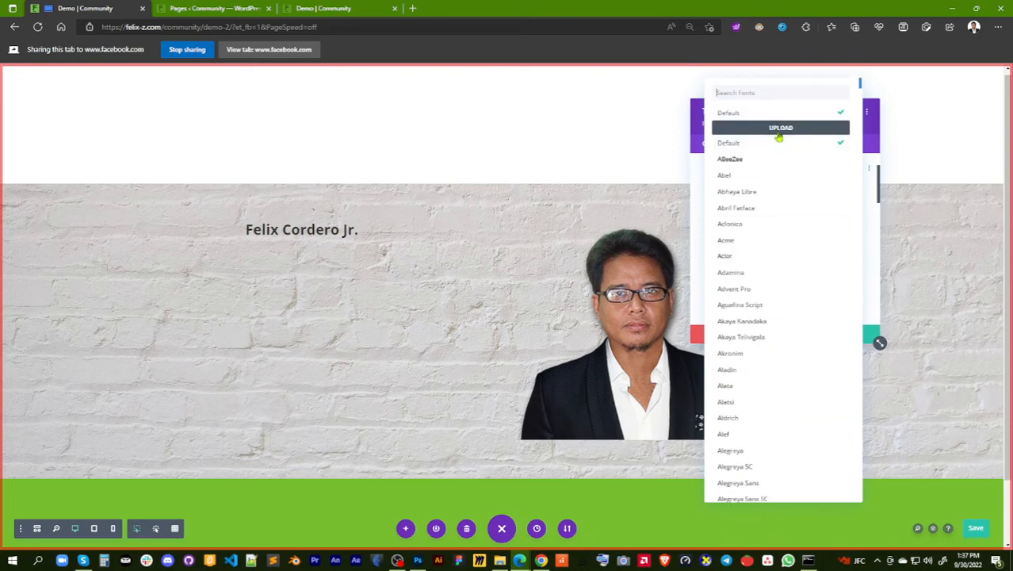
left_click(777, 129)
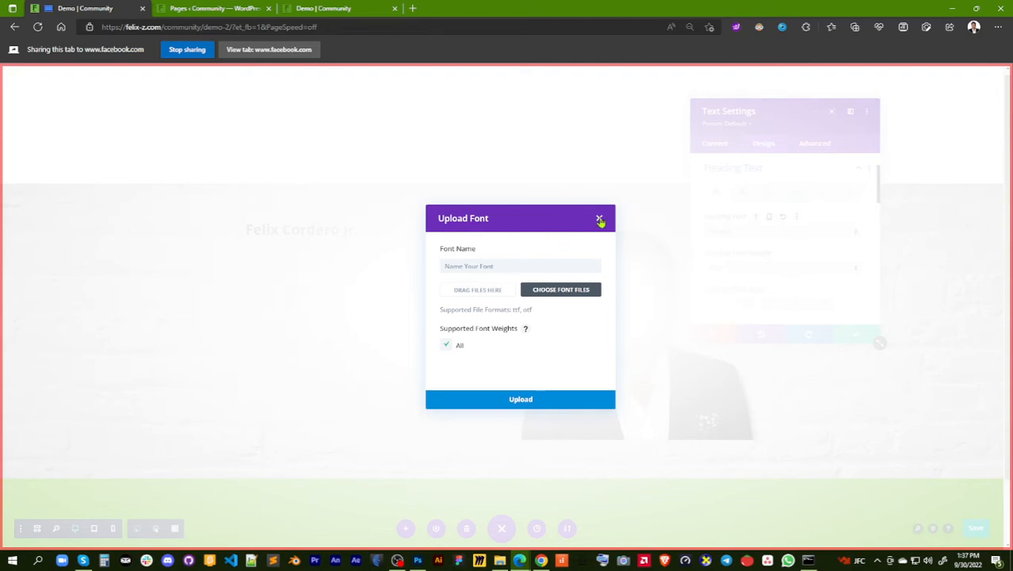
left_click(599, 219)
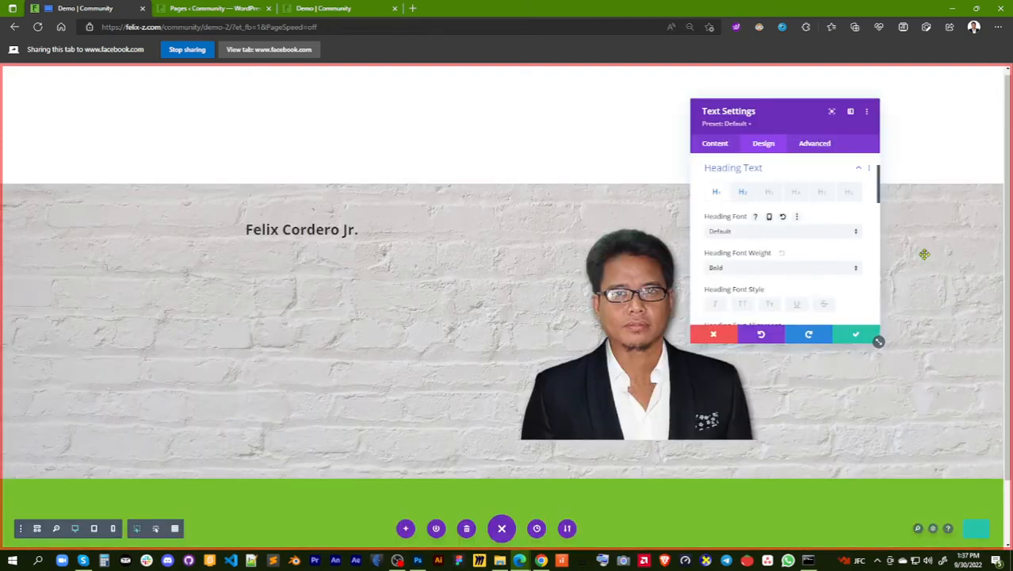
Set the Heading 1 font of the Text module to Arial
left_click(805, 233)
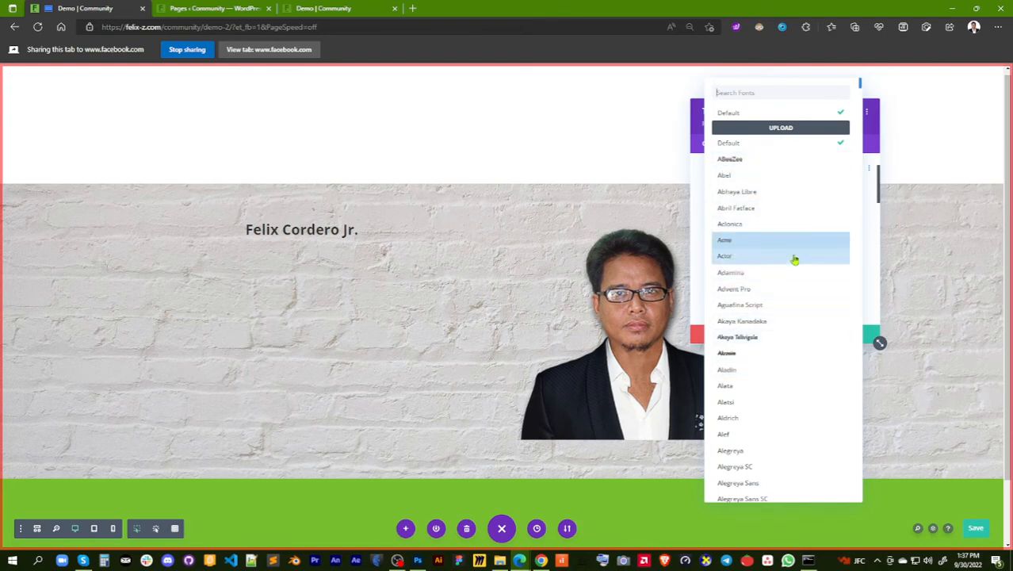
scroll(795, 264, "down", 2)
scroll(795, 264, "down", 2)
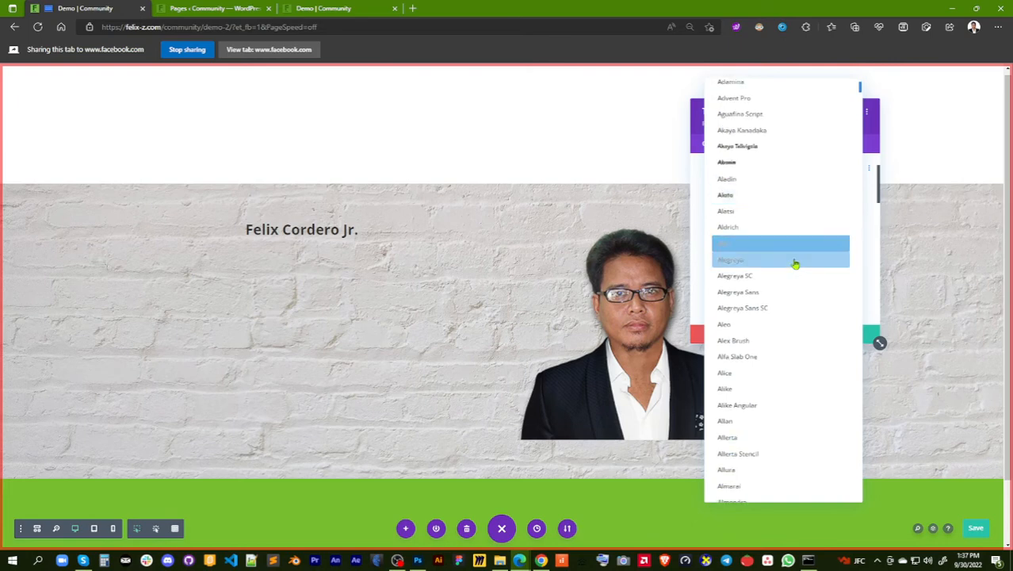
scroll(796, 286, "down", 2)
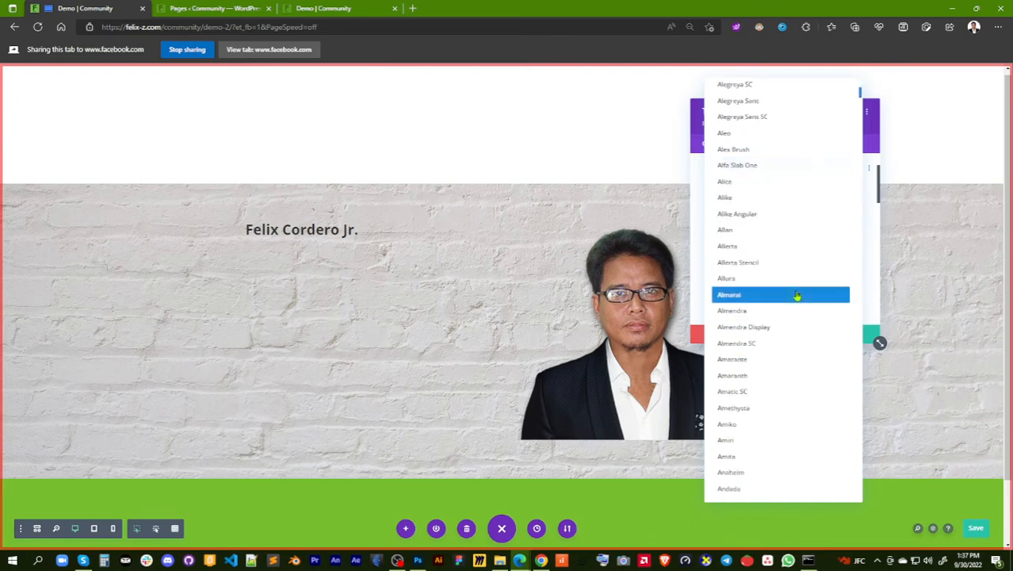
scroll(792, 412, "down", 1)
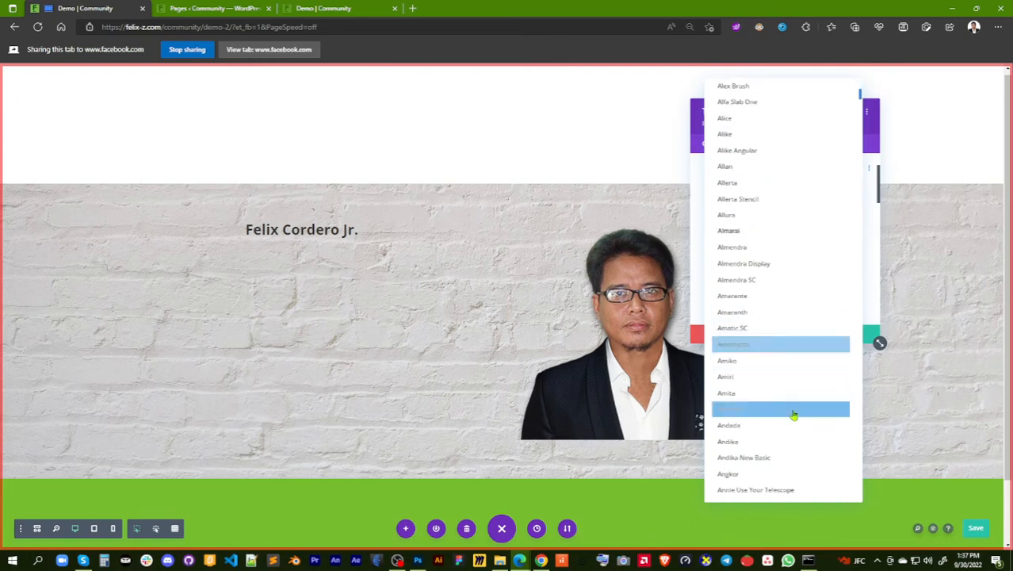
scroll(794, 414, "down", 1)
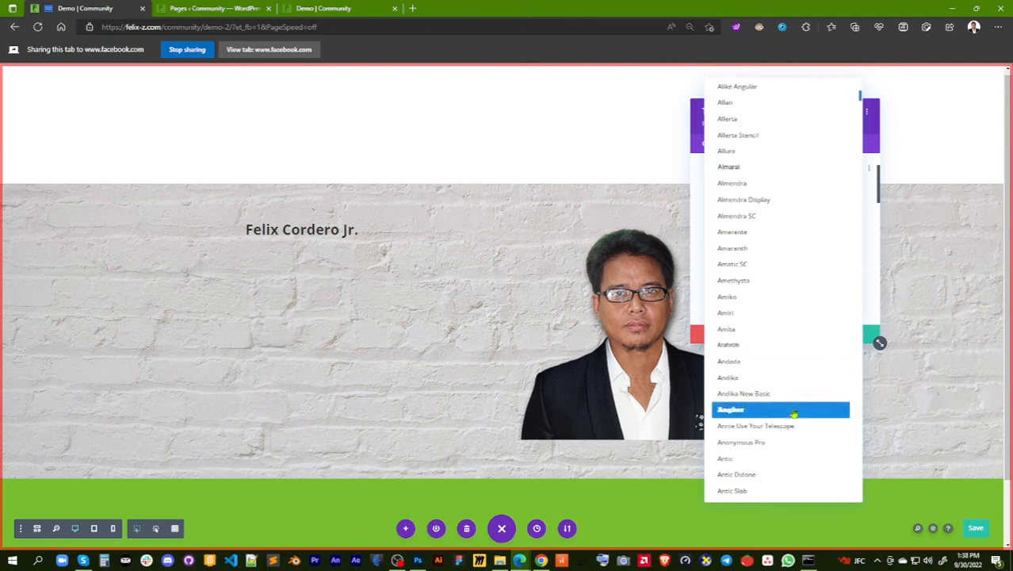
scroll(793, 413, "down", 1)
scroll(793, 412, "down", 2)
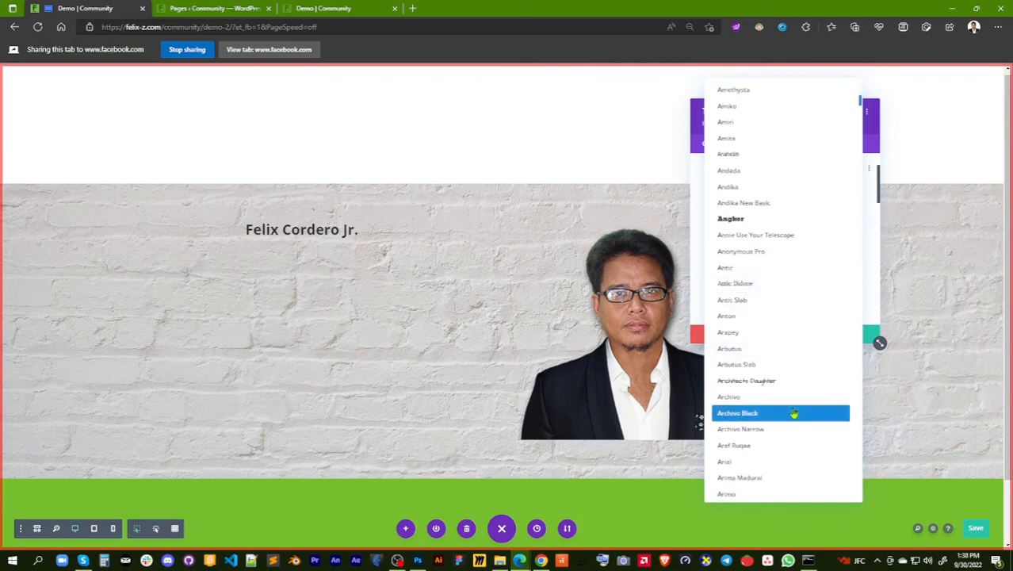
left_click(789, 462)
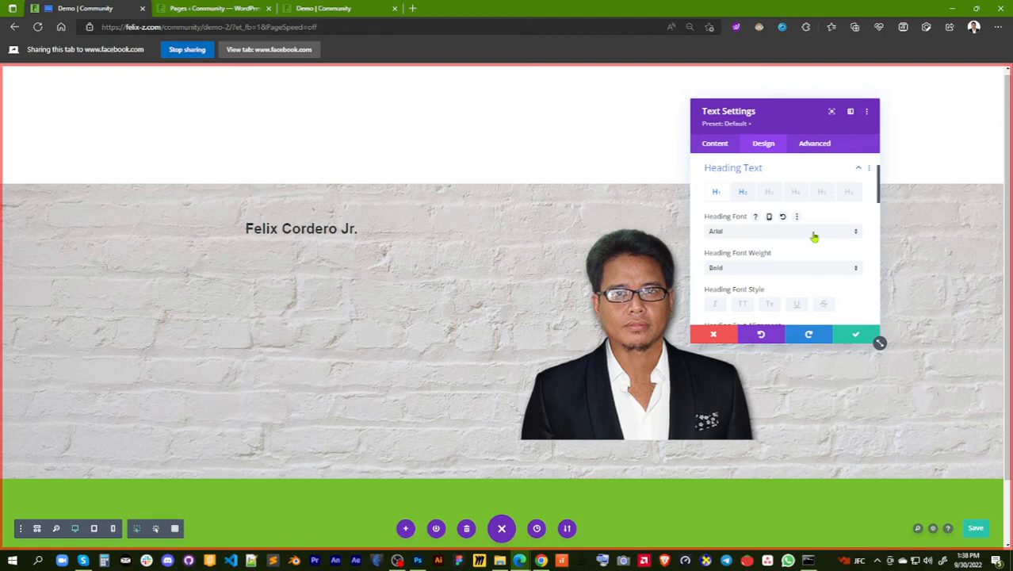
Try the uppercase and italic font styles on the Text module's Heading 1 text
left_click(743, 304)
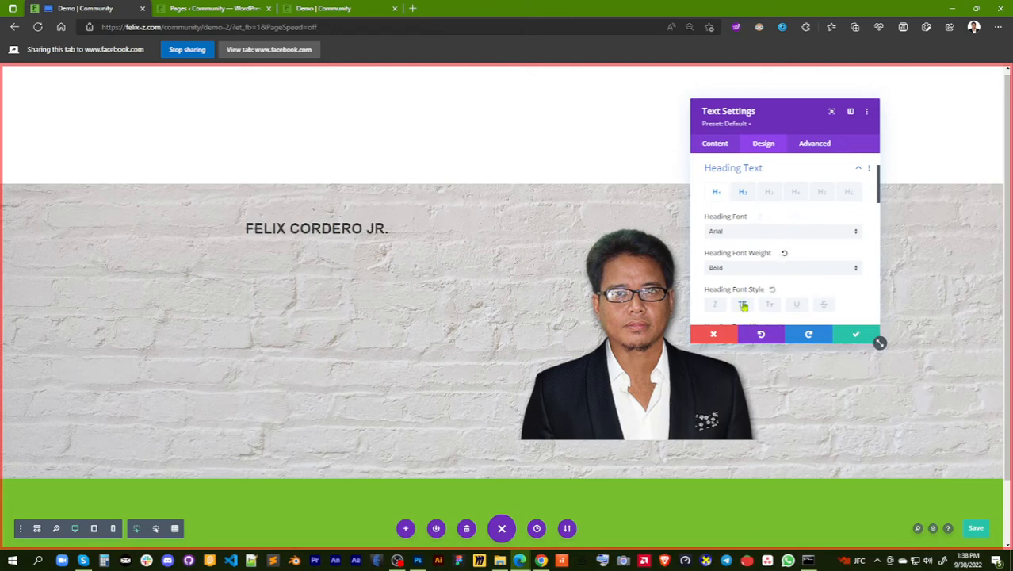
left_click(743, 306)
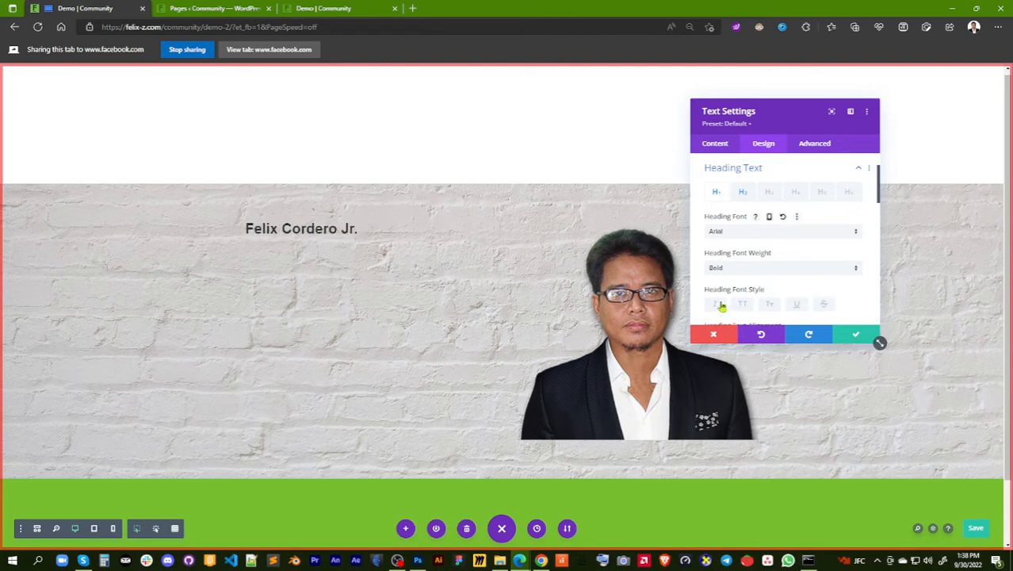
left_click(719, 306)
left_click(719, 306)
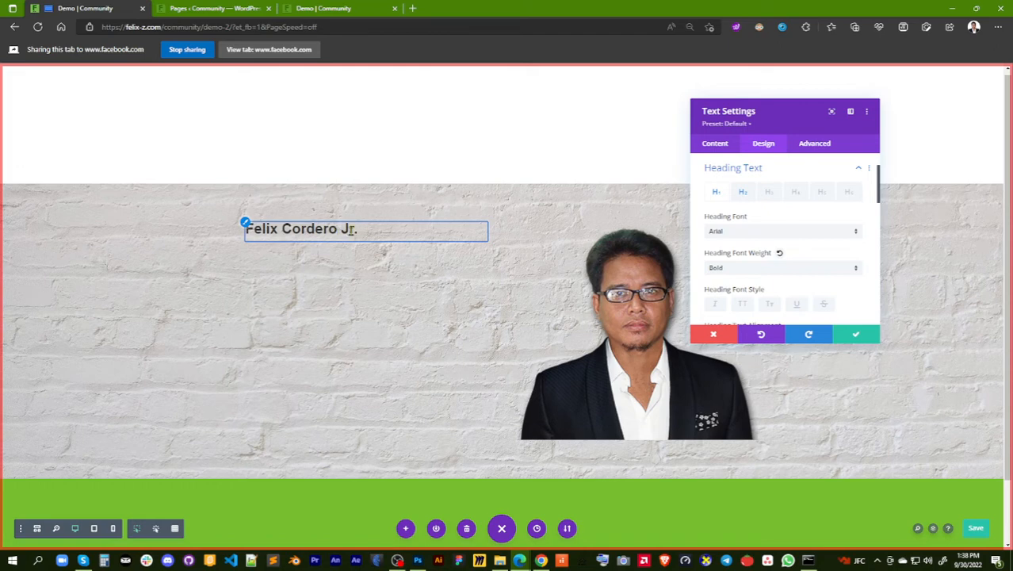
Try centre alignment on the Text module's Heading 1 and set the heading text alignment to left
scroll(797, 249, "down", 2)
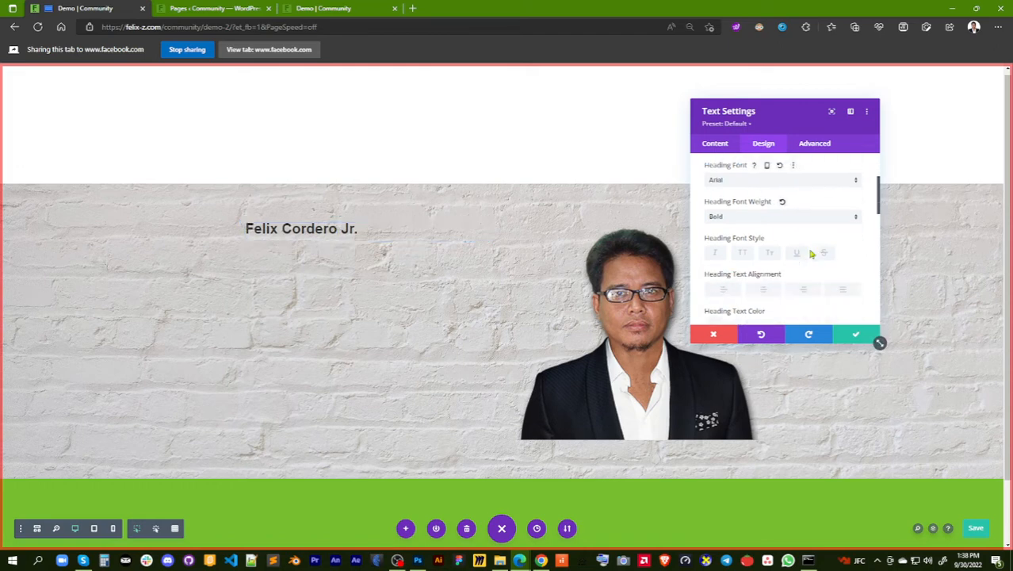
left_click(764, 291)
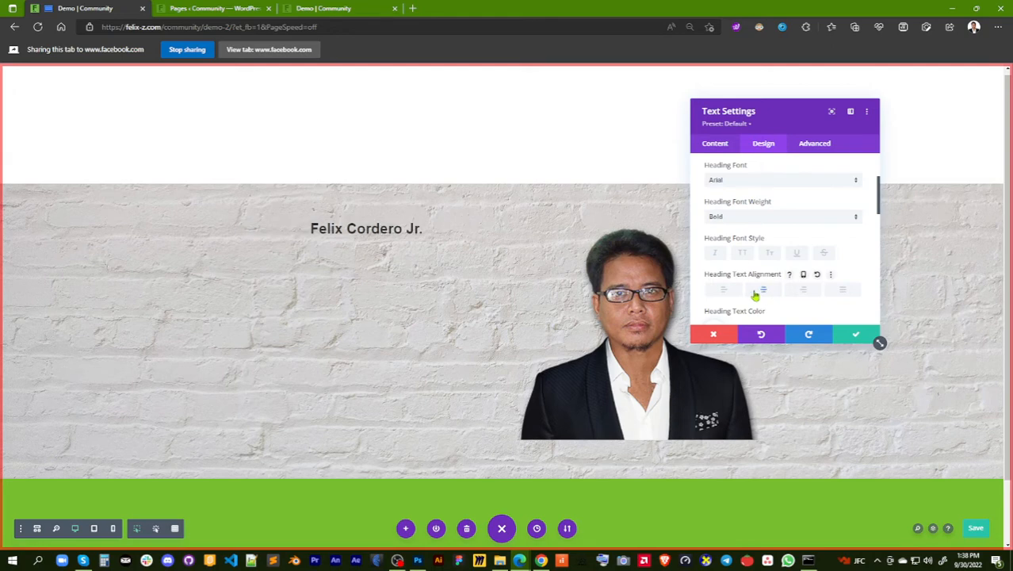
left_click(737, 293)
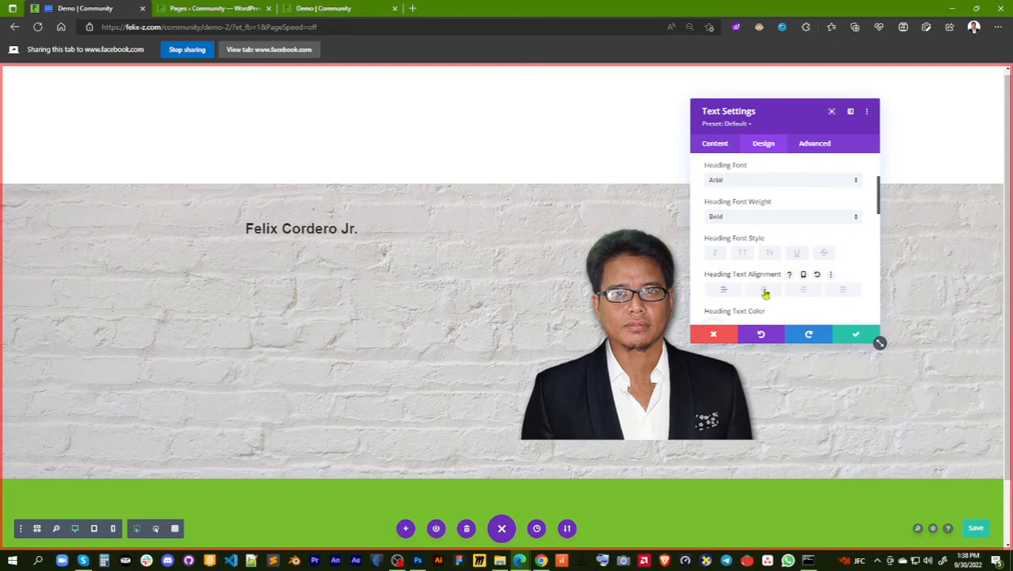
left_click(765, 293)
left_click(728, 291)
Try green #7cda24 as the Heading 1 text color and set it to black #000000
scroll(822, 248, "down", 1)
scroll(822, 248, "down", 2)
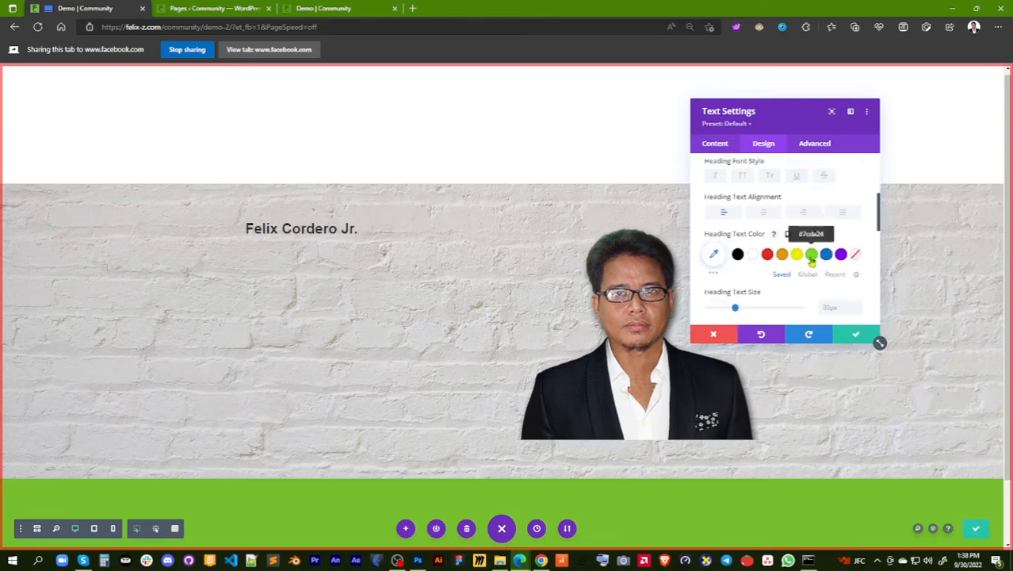
left_click(811, 254)
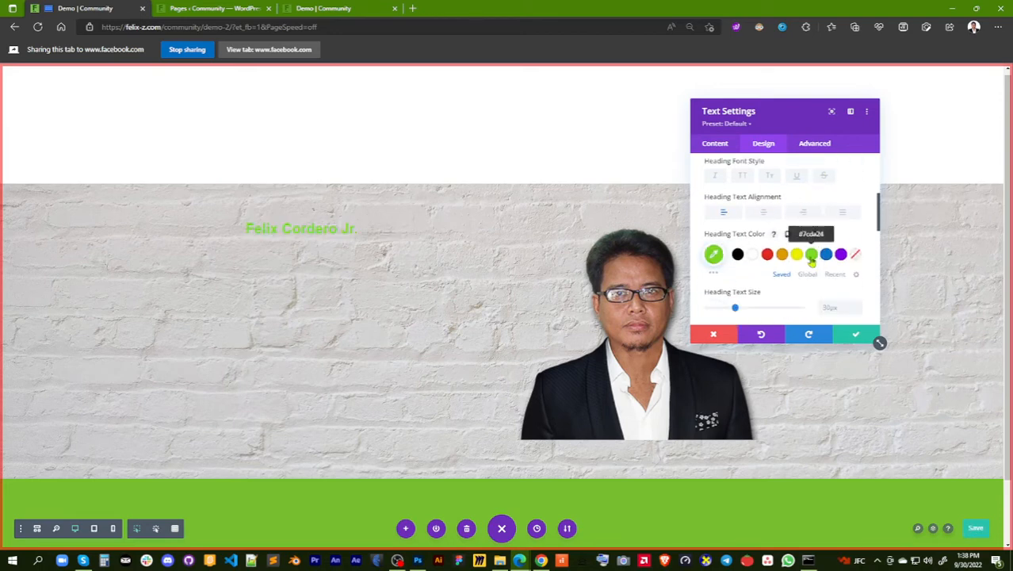
left_click(738, 255)
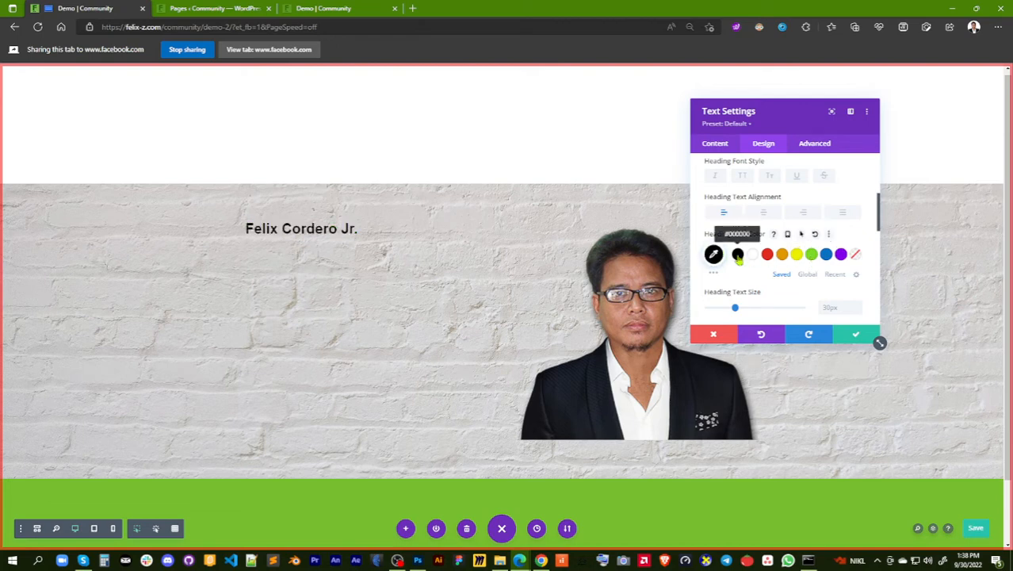
Increase the Heading 1 text size of the name in the Text module to 60px
scroll(719, 267, "down", 1)
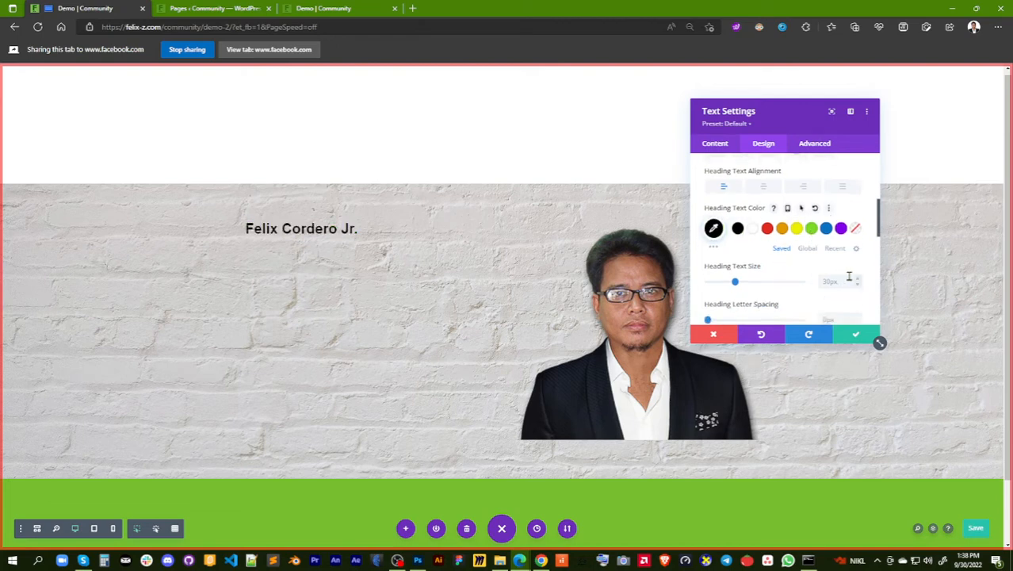
left_click(857, 279)
left_click(857, 279)
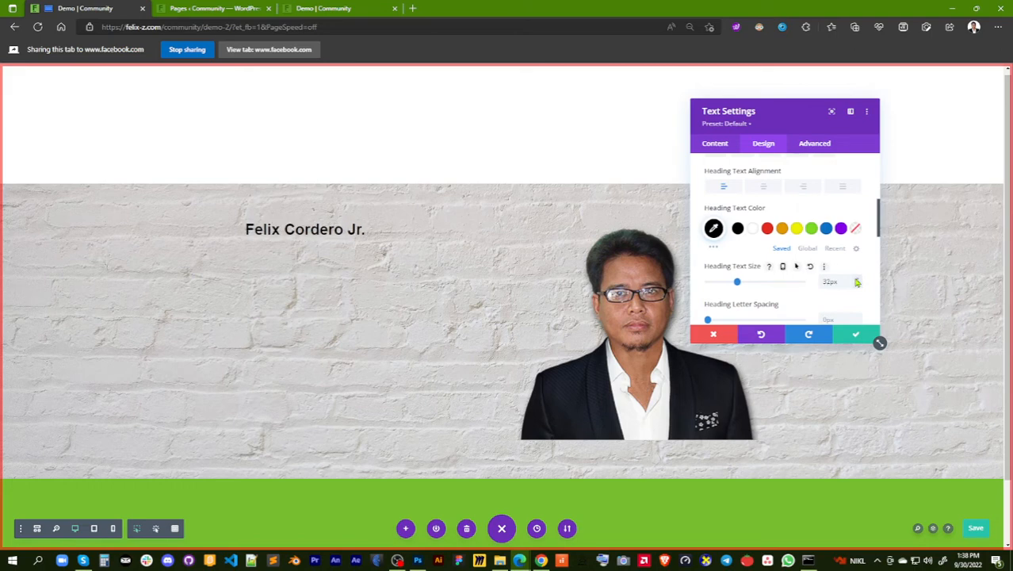
left_click(856, 279)
left_click(856, 279)
left_click(856, 280)
left_click(856, 281)
left_click(856, 281)
left_click(857, 282)
left_click(856, 282)
left_click(856, 282)
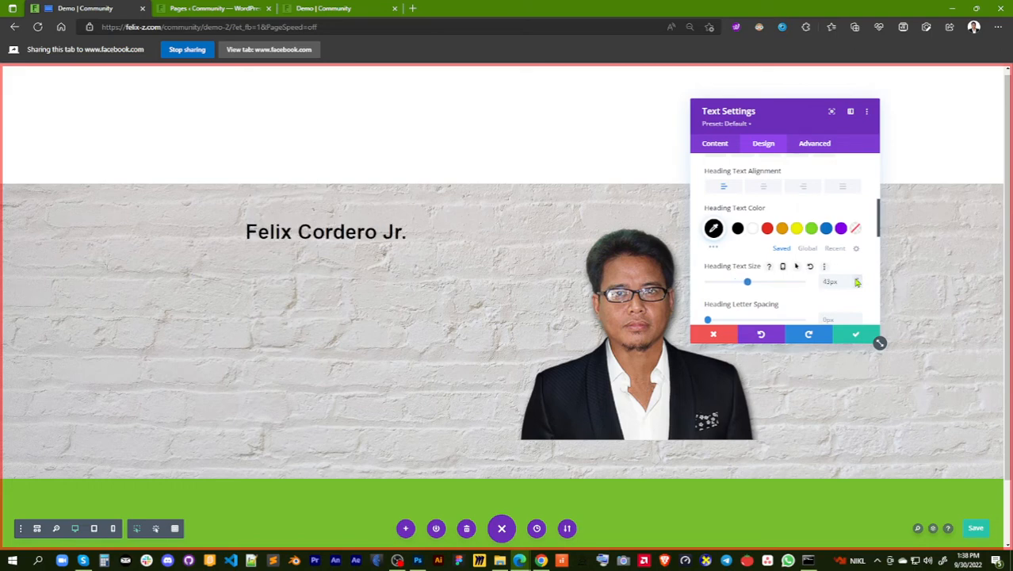
left_click(856, 281)
left_click(856, 282)
left_click(857, 282)
left_click(856, 282)
left_click(857, 281)
left_click(856, 281)
left_click(856, 282)
left_click(856, 281)
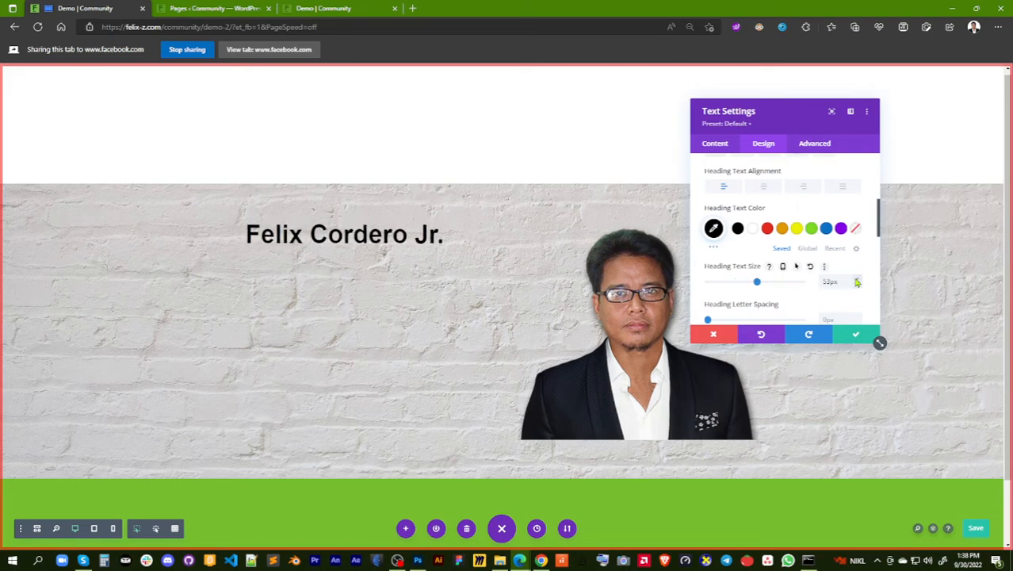
left_click(857, 281)
left_click(856, 282)
left_click(856, 282)
left_click(857, 282)
left_click(856, 281)
left_click(856, 281)
left_click(856, 282)
left_click(856, 281)
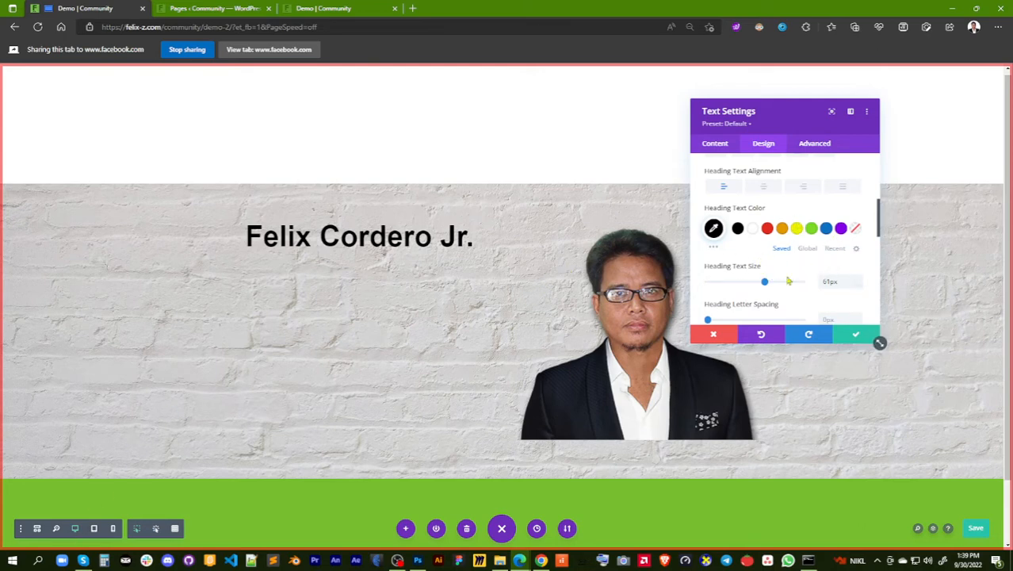
left_click(857, 285)
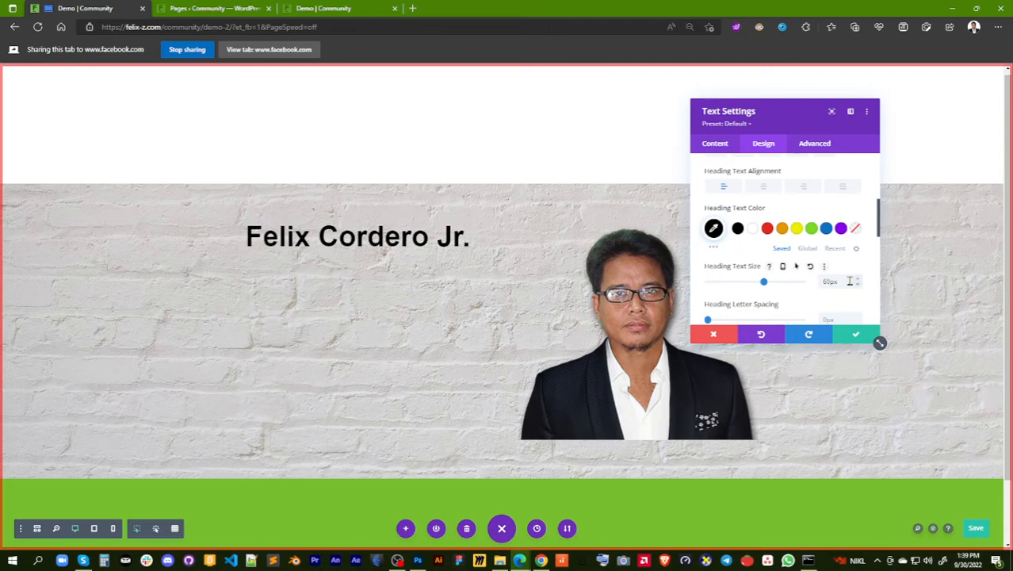
Increase the Heading 1 letter spacing of the Text module to 4px
scroll(803, 254, "down", 1)
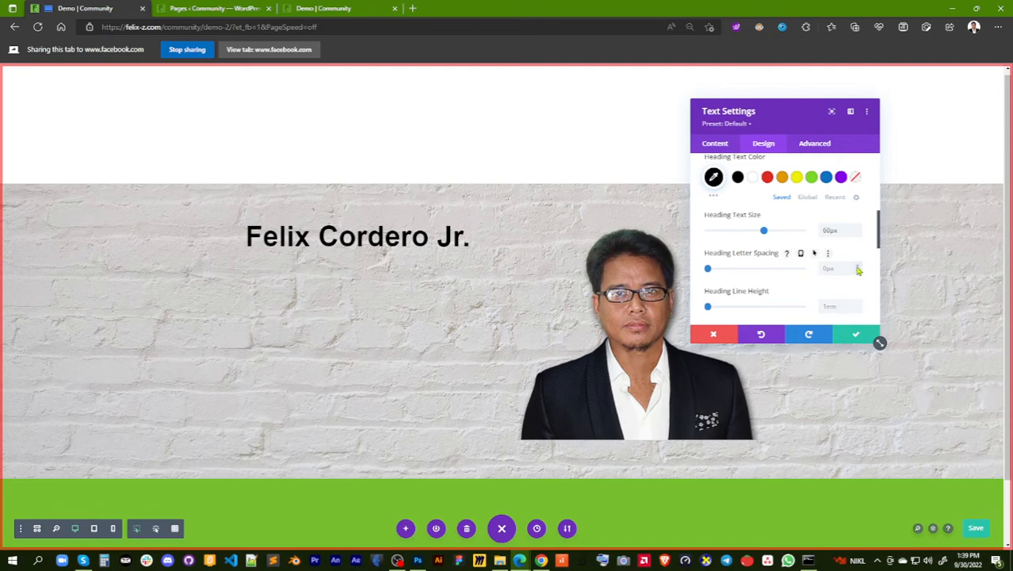
left_click(857, 267)
left_click(857, 267)
left_click(857, 267)
left_click(857, 267)
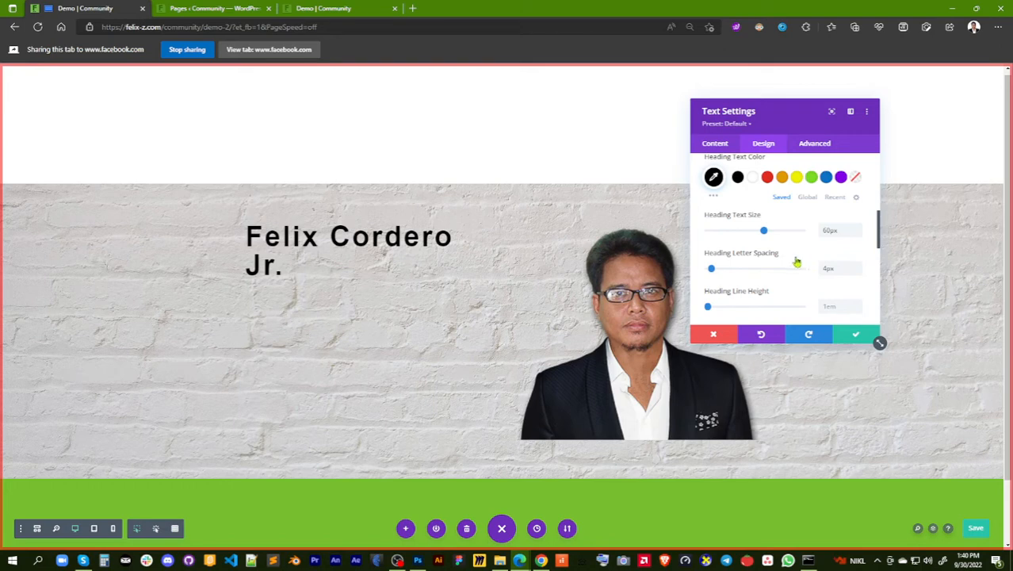
Set the Heading 1 letter spacing of the name's Text module to 5px and save the module settings
mouse_move(789, 255)
left_click(857, 268)
left_click(858, 273)
left_click(858, 275)
left_click(858, 268)
left_click(859, 268)
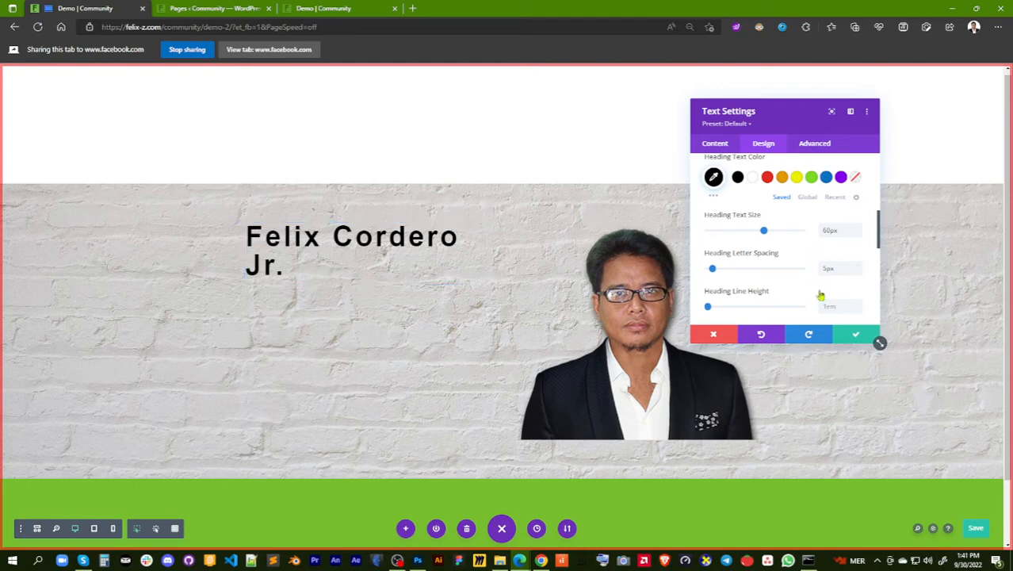
left_click(855, 339)
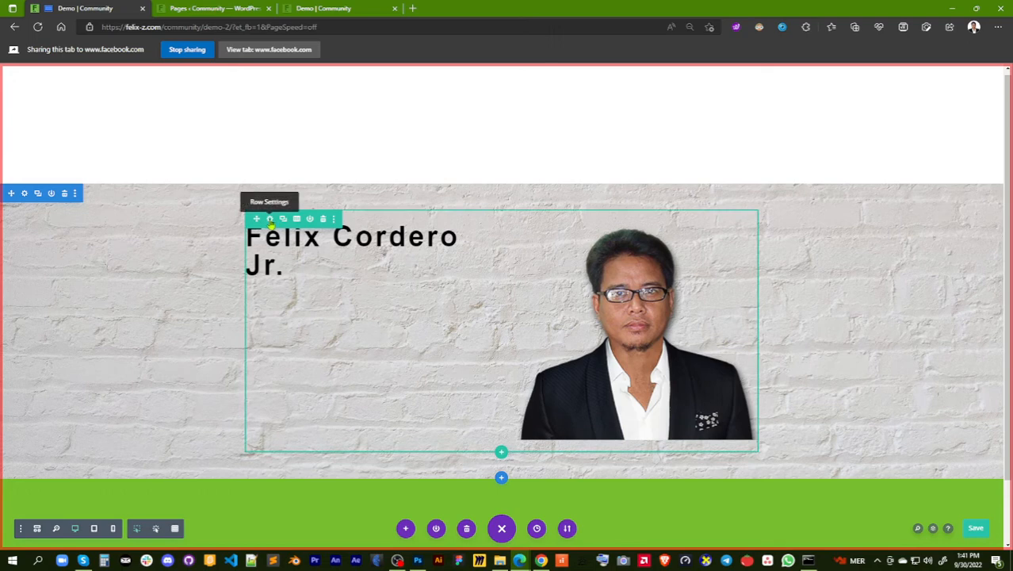
Try a width of 85% for the row holding the name and portrait, reset it to the default and close the row settings
left_click(269, 220)
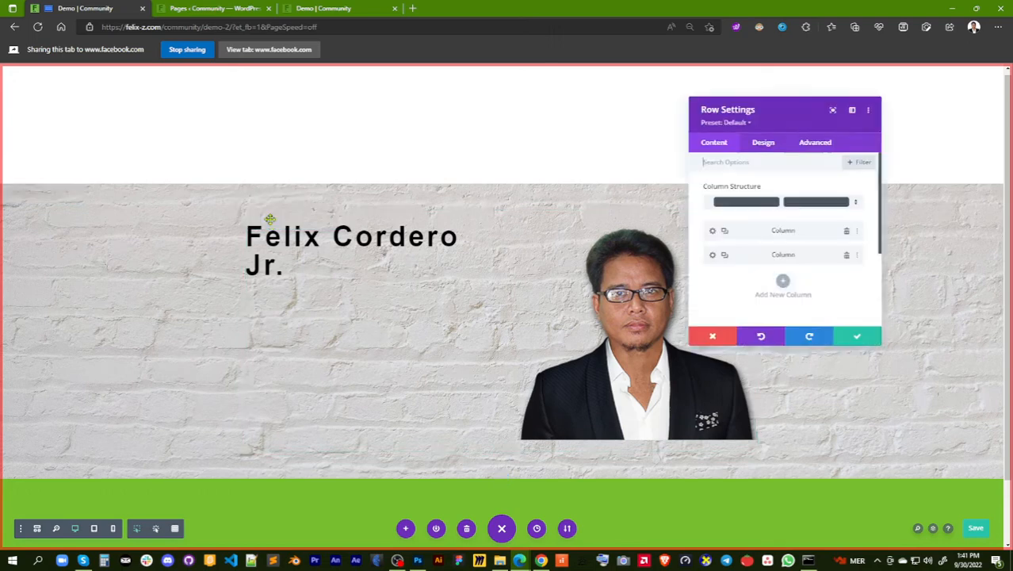
left_click(766, 145)
left_click(773, 192)
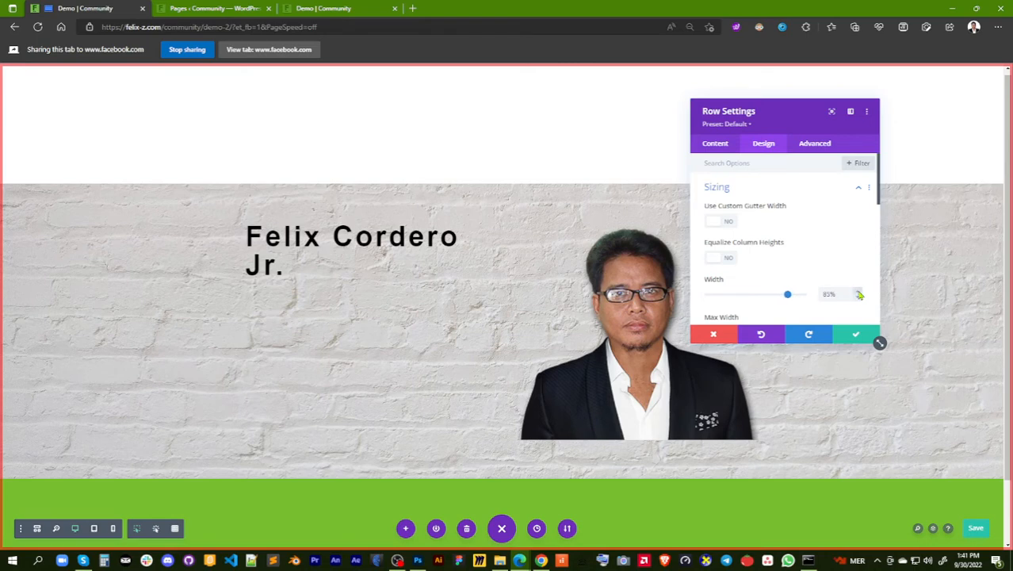
mouse_move(790, 294)
left_mouse_down()
mouse_move(780, 296)
mouse_move(792, 298)
left_mouse_up()
left_click(774, 281)
left_click(852, 335)
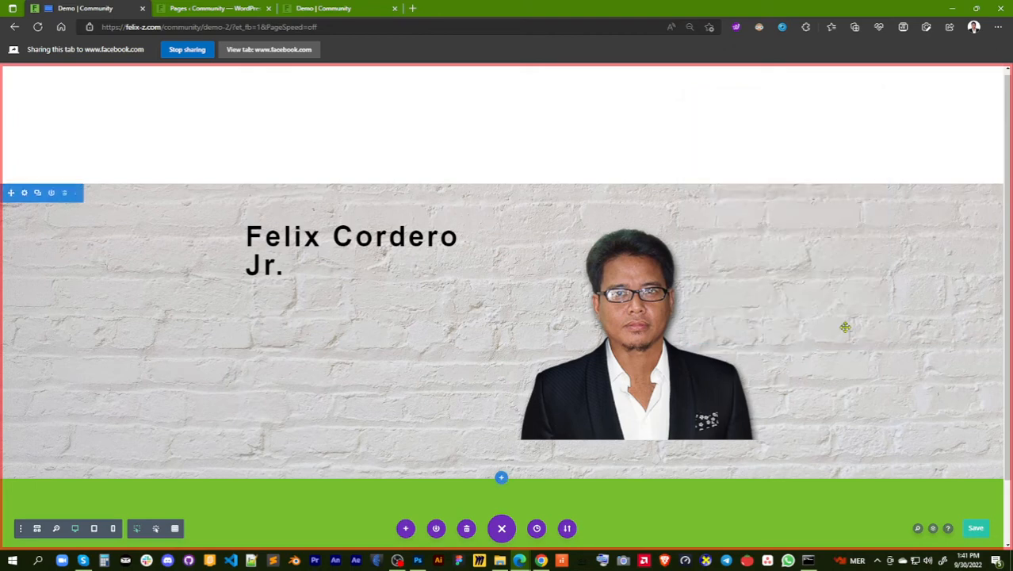
Try several Heading 1 text shadow presets on the name's Text module and apply the first one, with the shadow directly below the letters
mouse_move(349, 250)
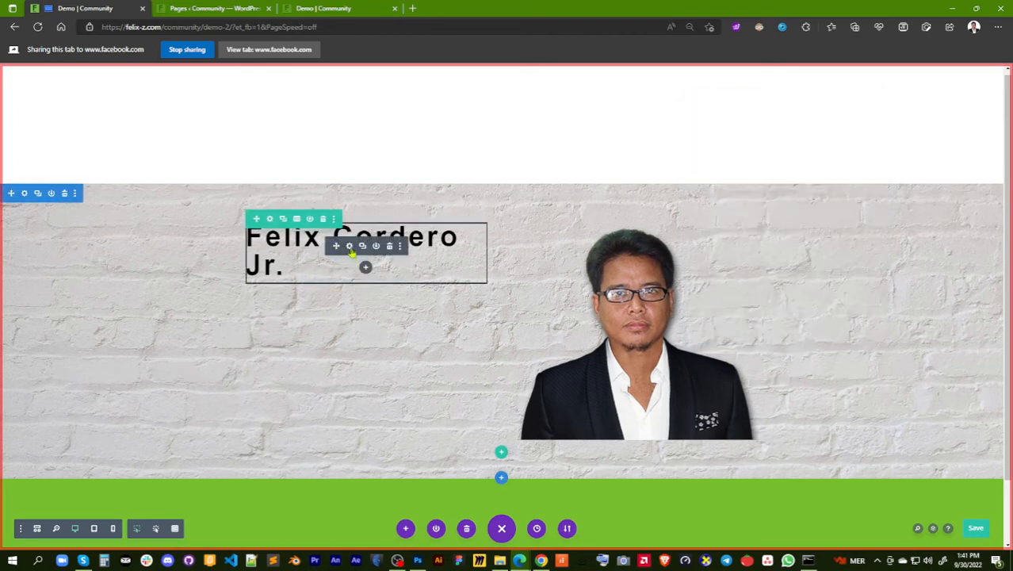
left_click(350, 247)
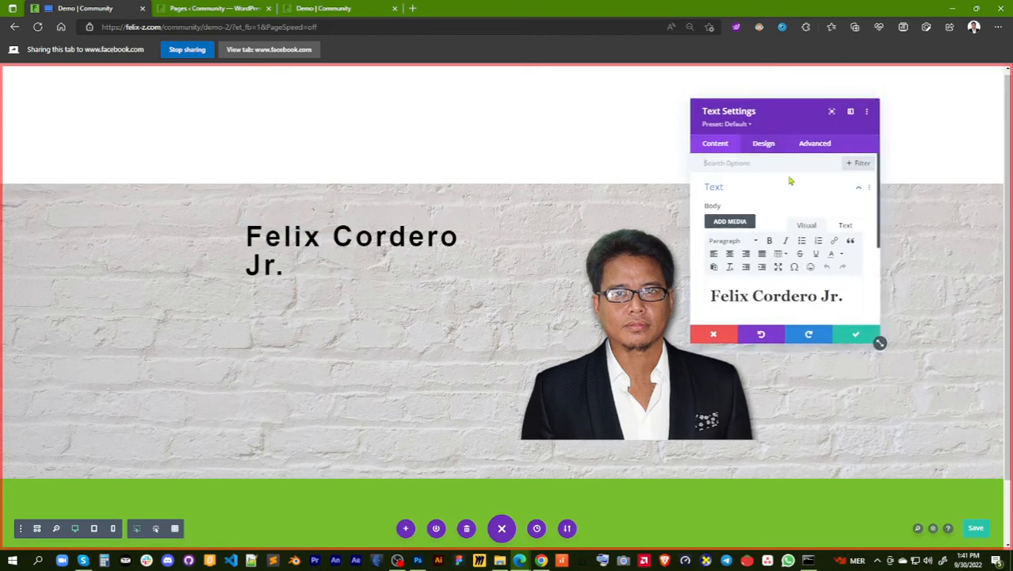
left_click(765, 146)
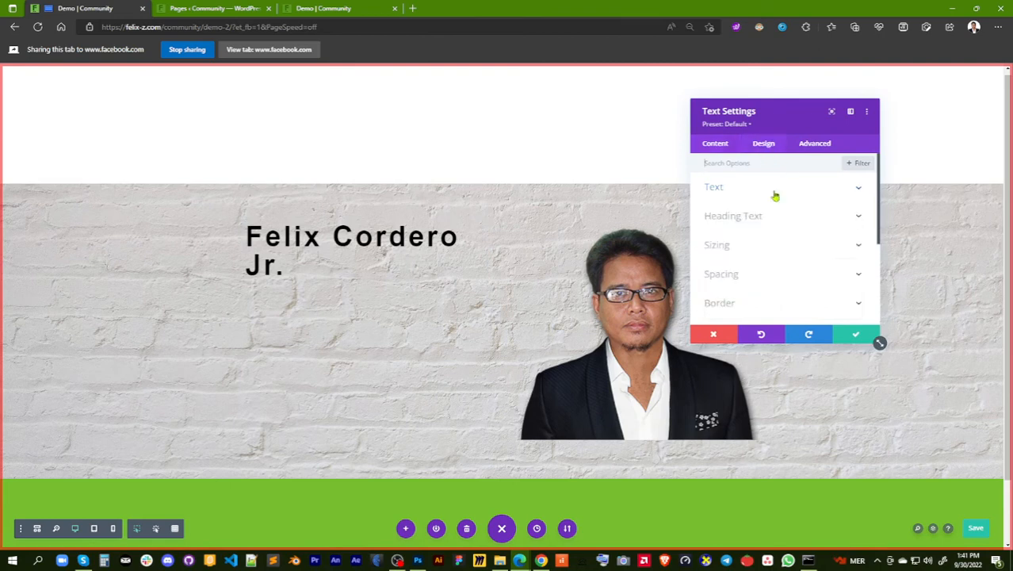
left_click(796, 275)
scroll(795, 254, "up", 2)
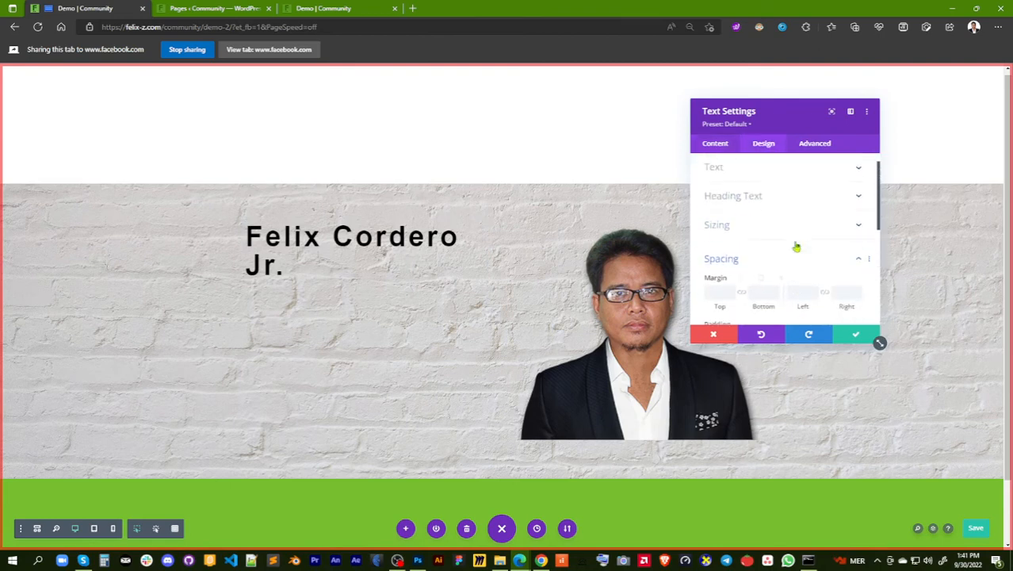
left_click(796, 219)
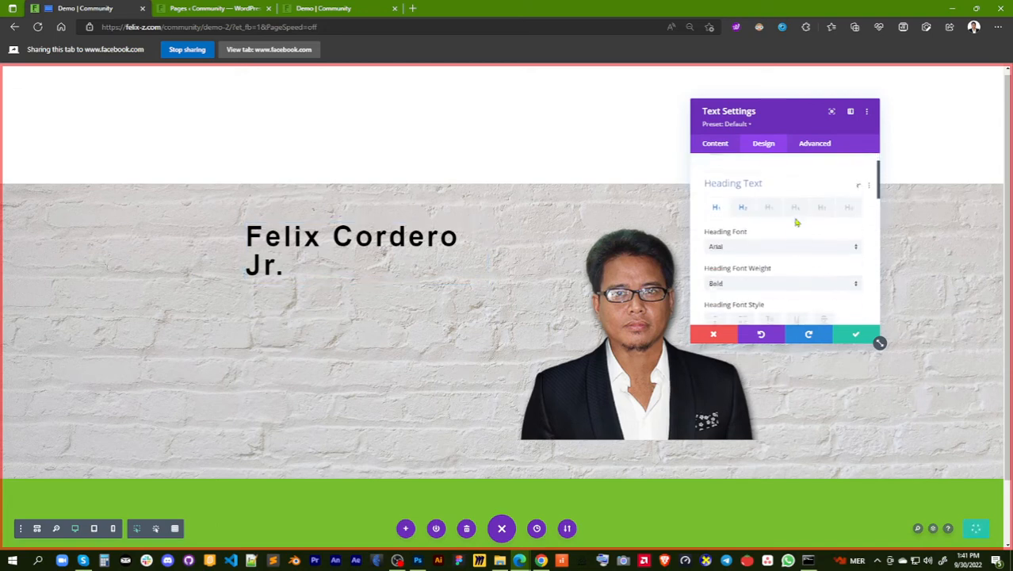
scroll(796, 268, "down", 2)
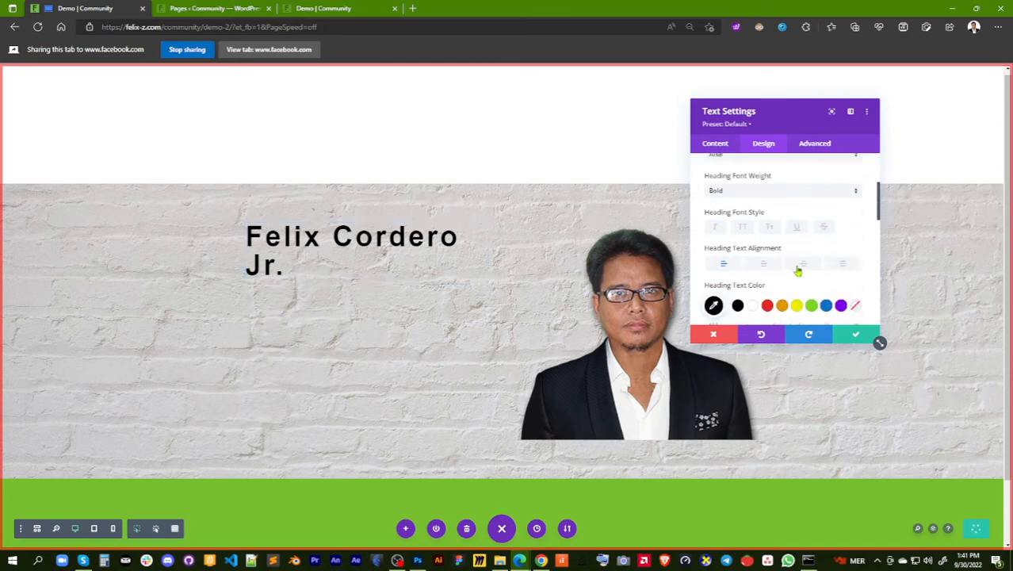
scroll(798, 270, "down", 1)
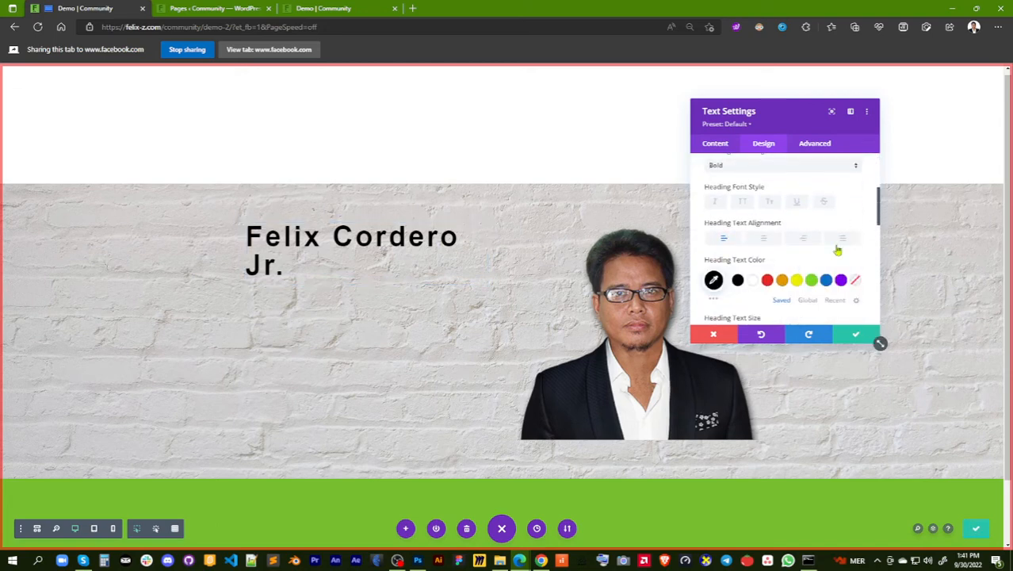
scroll(832, 252, "down", 4)
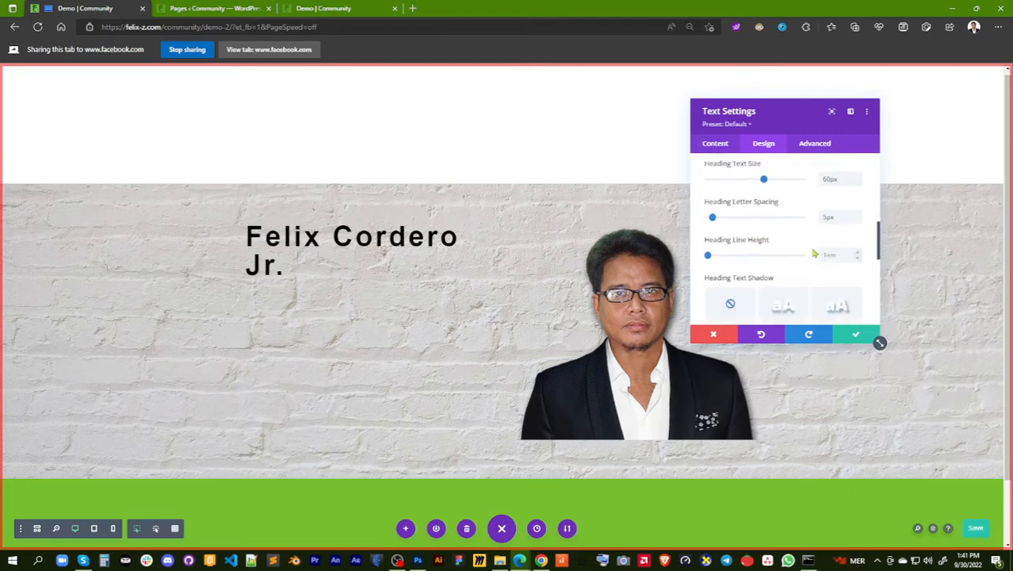
scroll(797, 242, "down", 1)
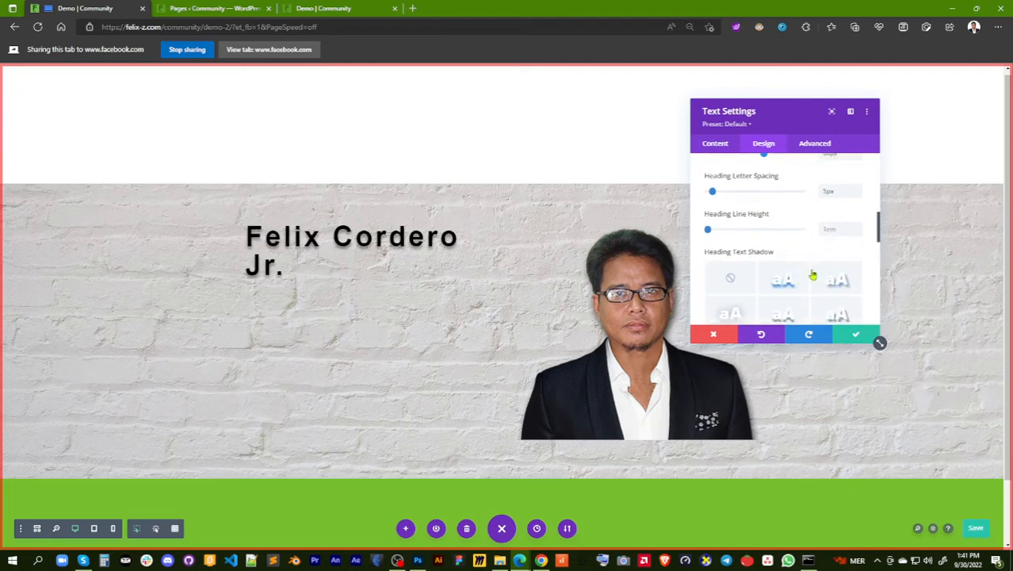
left_click(841, 283)
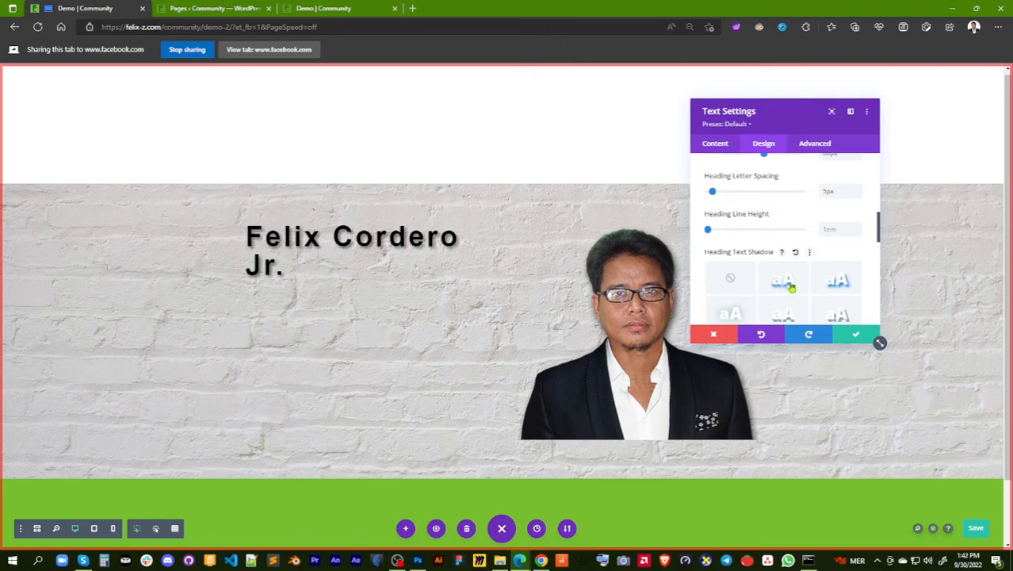
scroll(805, 254, "down", 1)
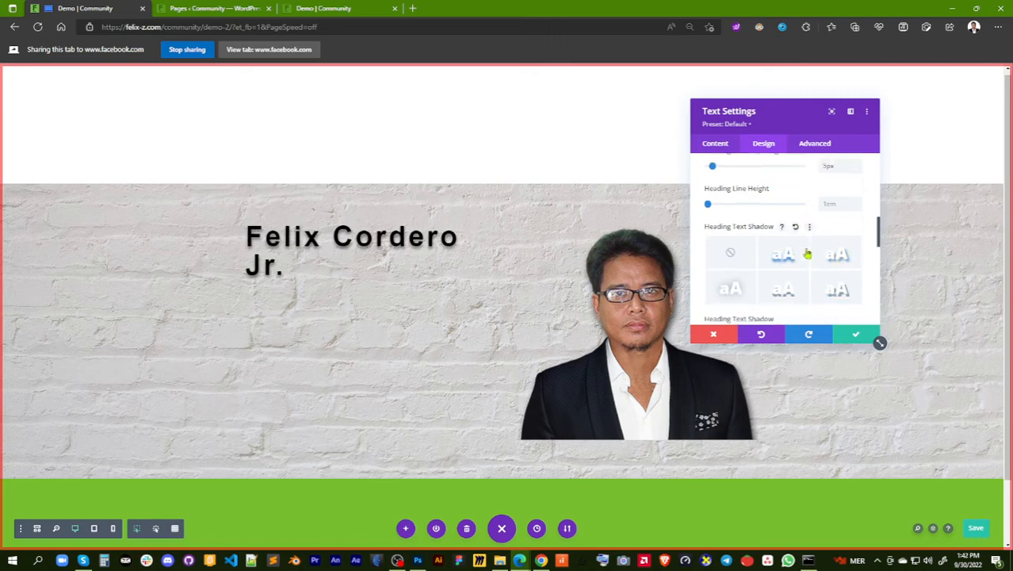
left_click(789, 290)
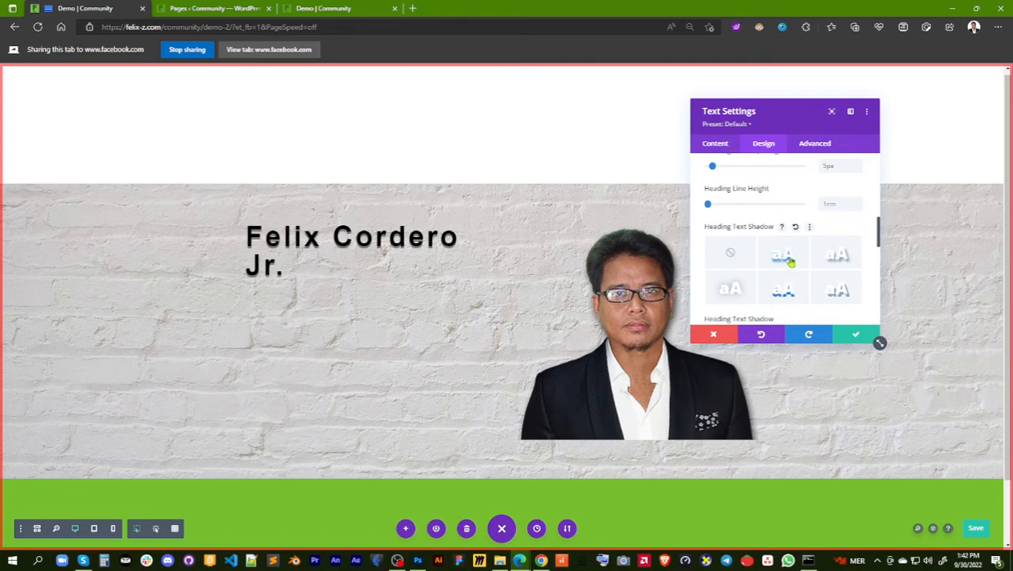
left_click(789, 260)
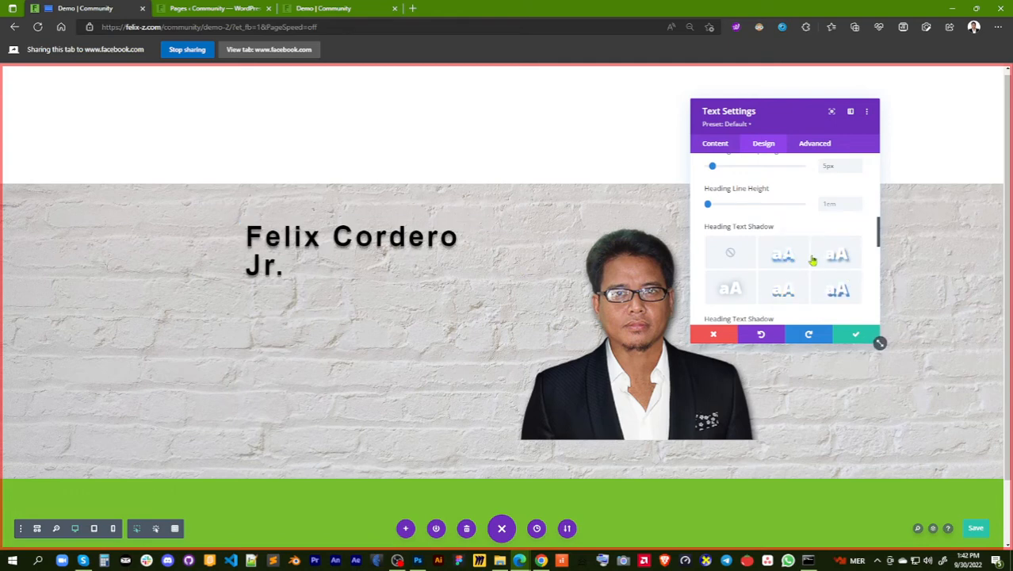
Try a heading text shadow horizontal length of 0.01em and step the value back down
scroll(812, 260, "down", 3)
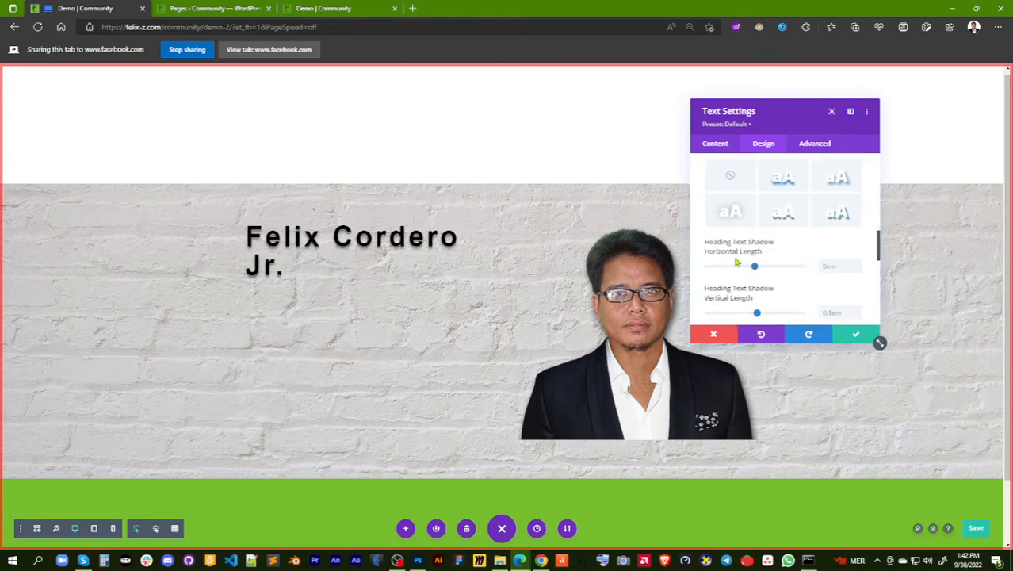
mouse_move(736, 262)
mouse_move(756, 271)
left_mouse_down()
mouse_move(728, 271)
mouse_move(803, 274)
mouse_move(756, 275)
left_mouse_up()
scroll(819, 273, "down", 1)
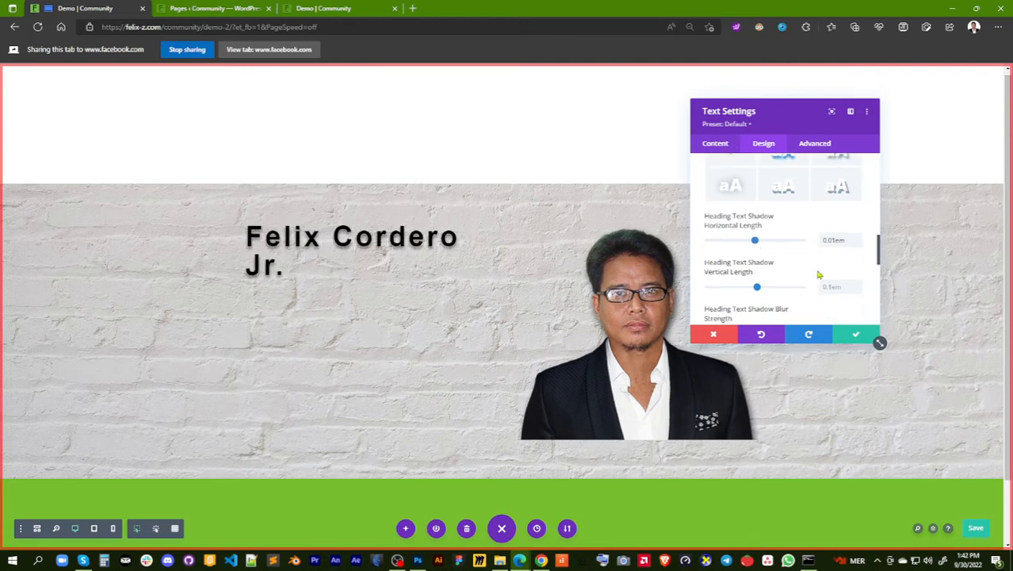
left_click(858, 245)
Try a width and maximum width of 100% in the Text module's sizing options and reset them
scroll(801, 254, "down", 2)
scroll(803, 259, "down", 1)
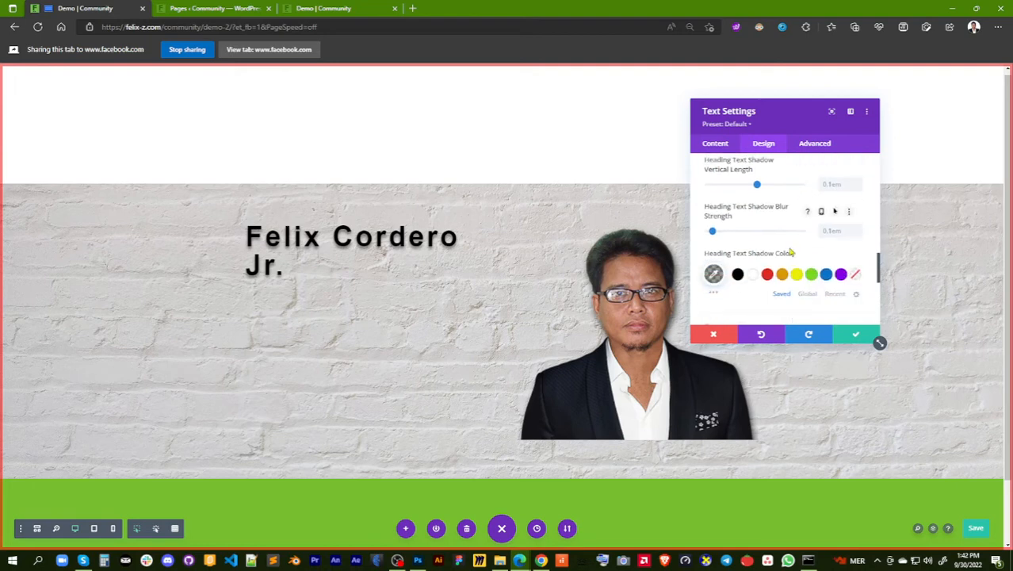
scroll(787, 251, "down", 3)
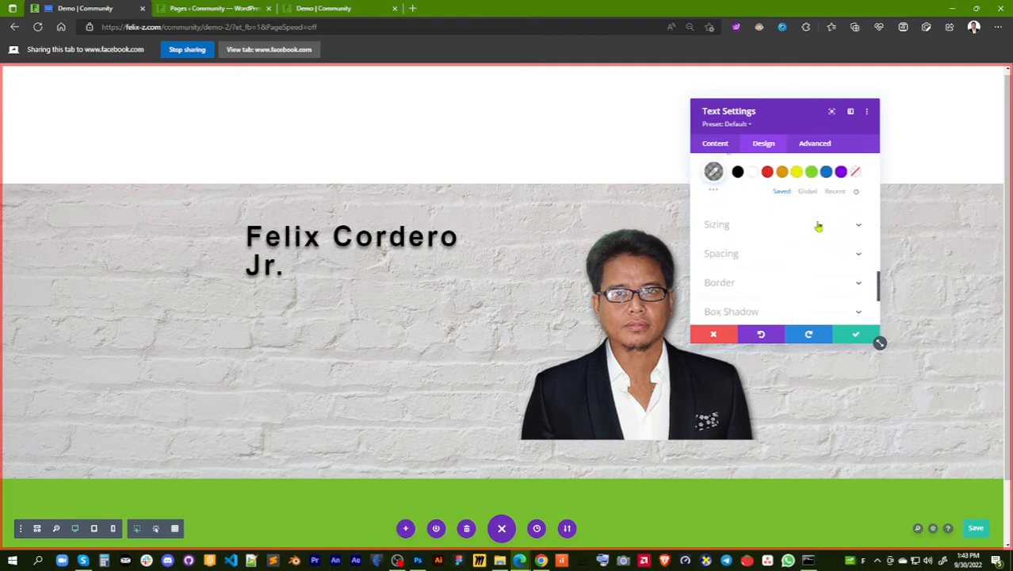
left_click(819, 227)
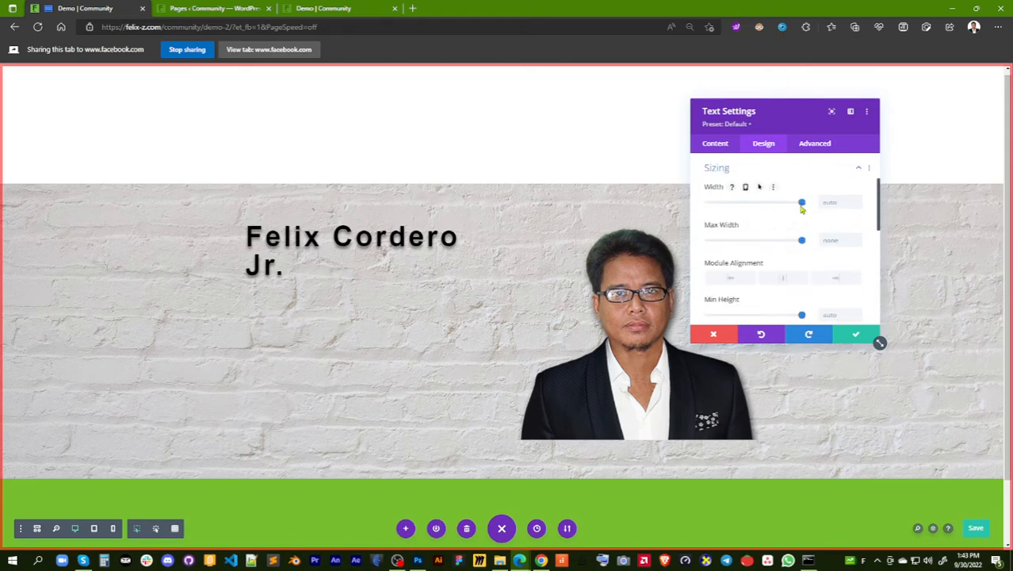
left_click_drag(801, 203, 816, 226)
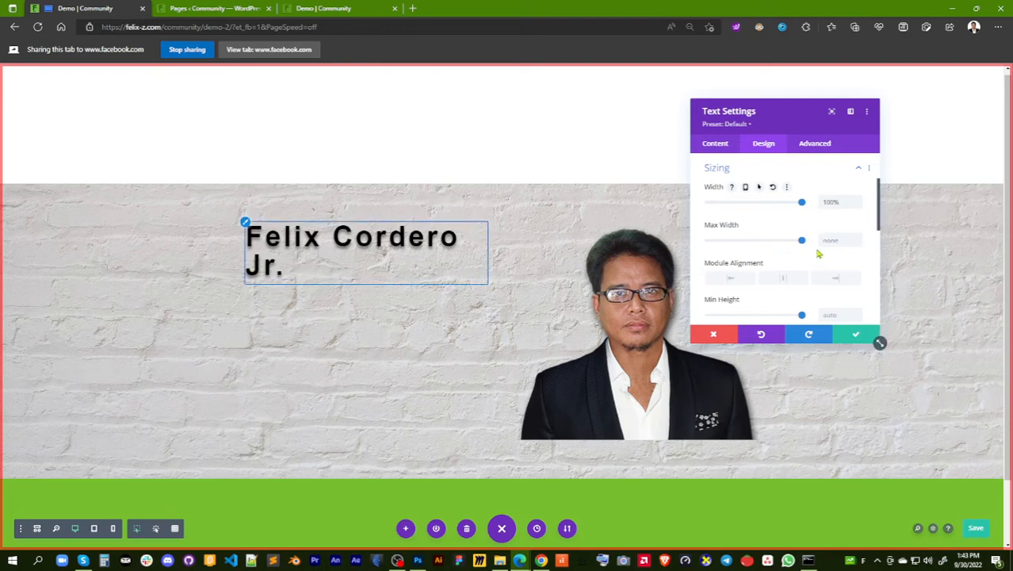
left_click_drag(802, 242, 827, 246)
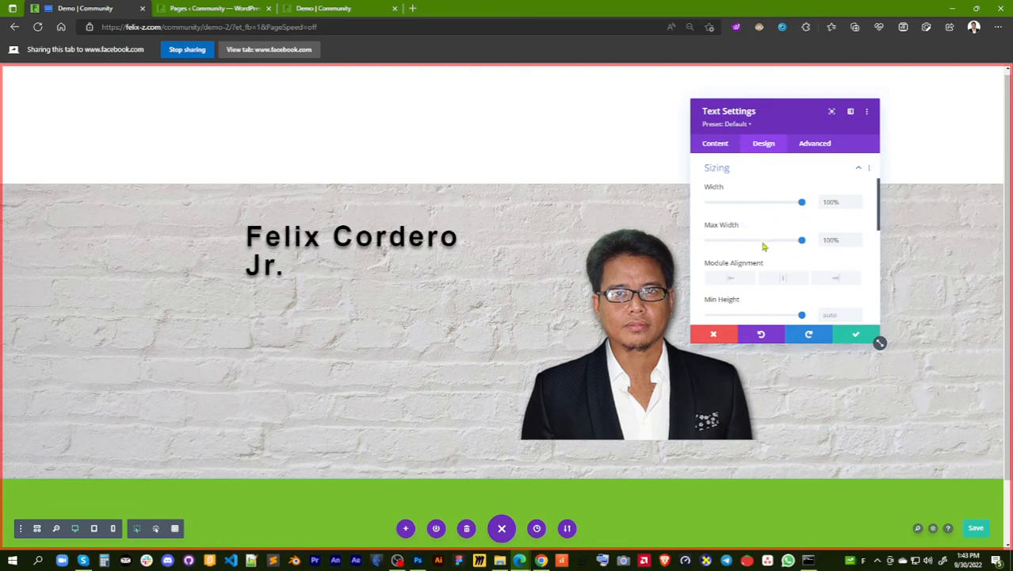
Try left and right margins and padding on the name's Text module, clear them and save the module settings
mouse_move(785, 230)
mouse_move(779, 197)
scroll(807, 231, "down", 3)
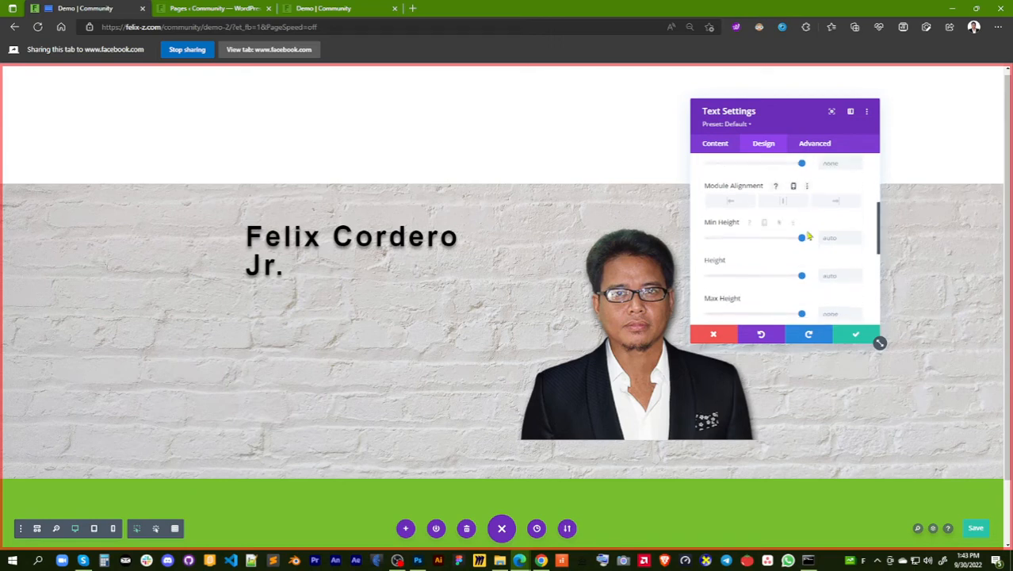
scroll(808, 234, "down", 2)
left_click(796, 250)
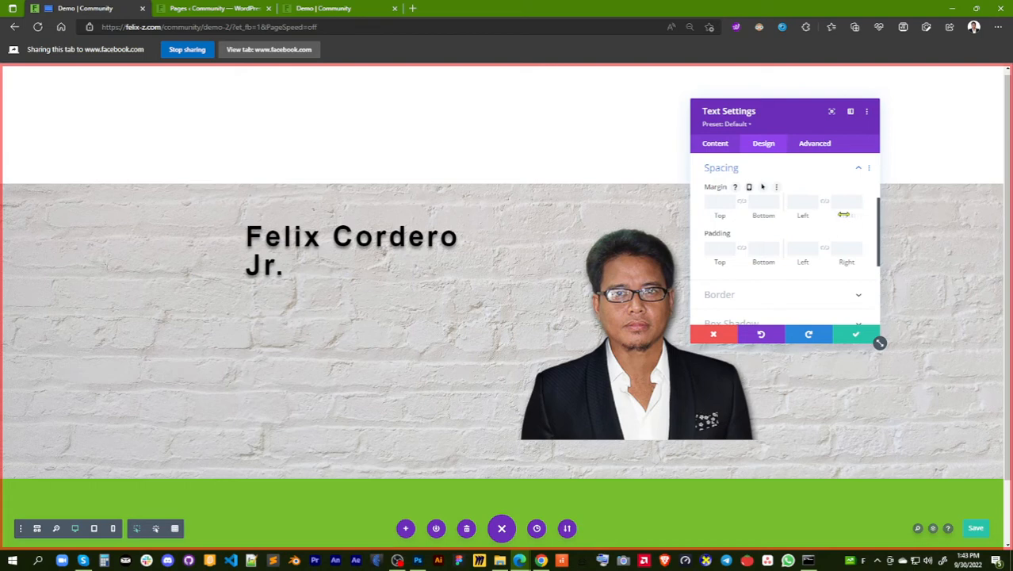
mouse_move(844, 214)
left_mouse_down()
mouse_move(882, 216)
mouse_move(793, 215)
mouse_move(863, 220)
mouse_move(827, 208)
left_mouse_up()
mouse_move(802, 216)
left_mouse_down()
mouse_move(847, 215)
mouse_move(746, 215)
mouse_move(791, 215)
mouse_move(786, 204)
left_mouse_up()
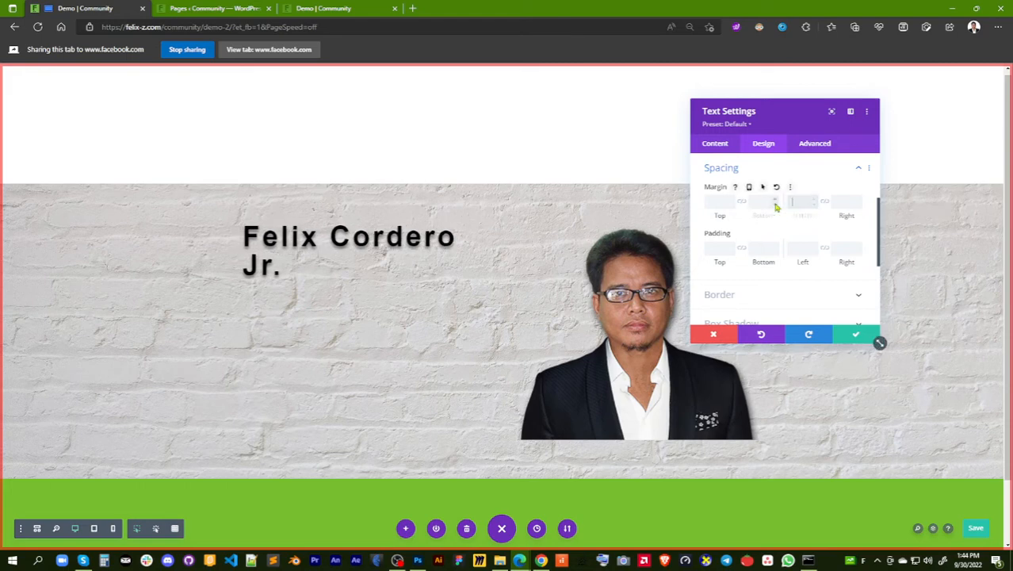
left_click_drag(805, 262, 781, 254)
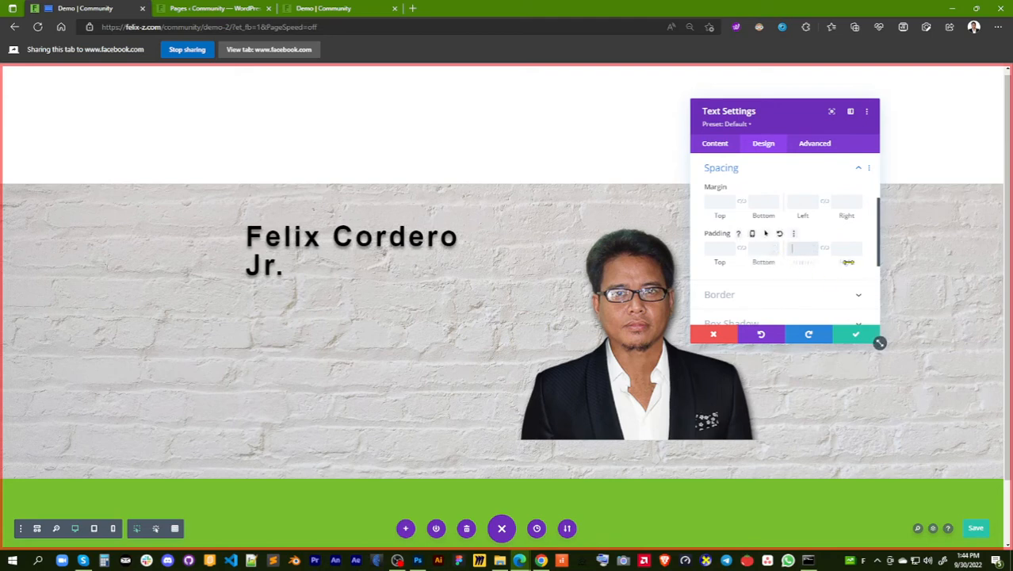
left_click_drag(848, 262, 827, 254)
left_click(856, 337)
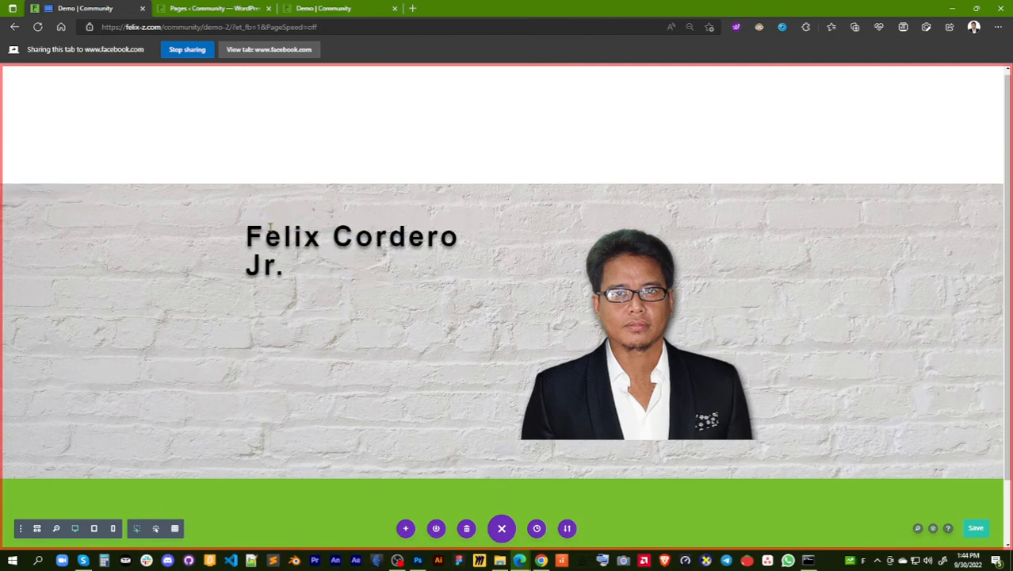
Set the width of the row holding the name and portrait to 100% in its sizing options
left_click(272, 222)
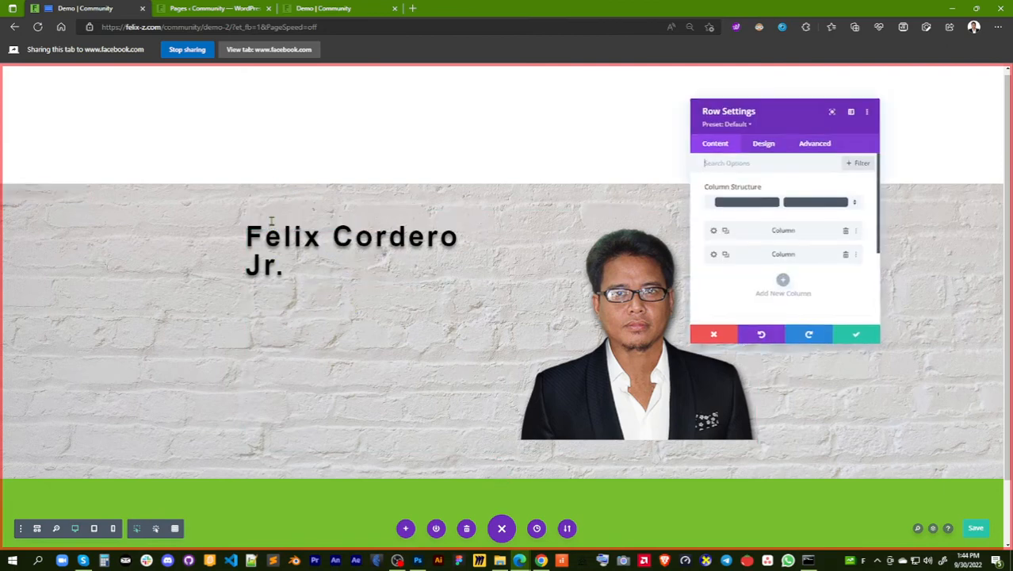
left_click(763, 144)
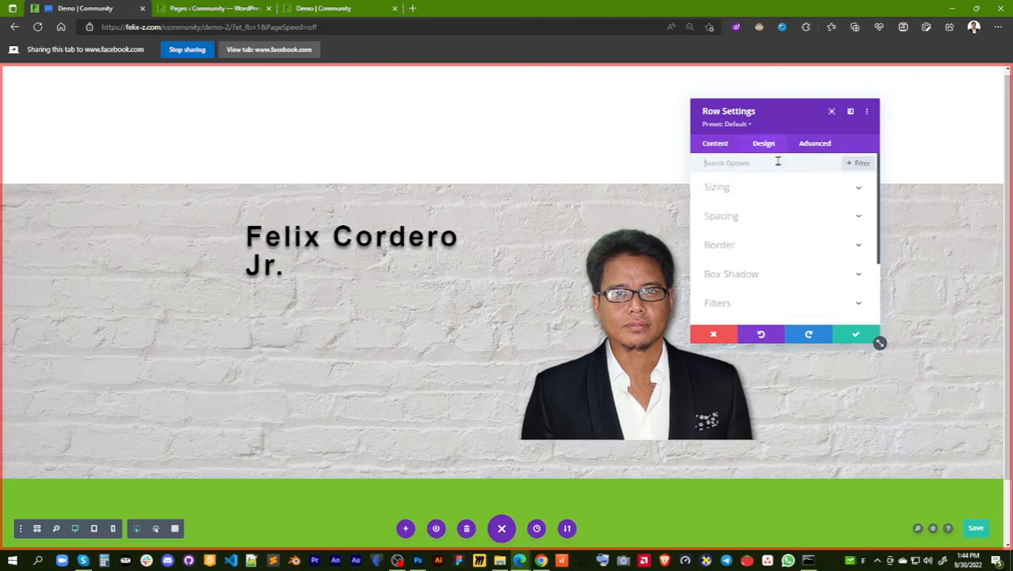
left_click(800, 193)
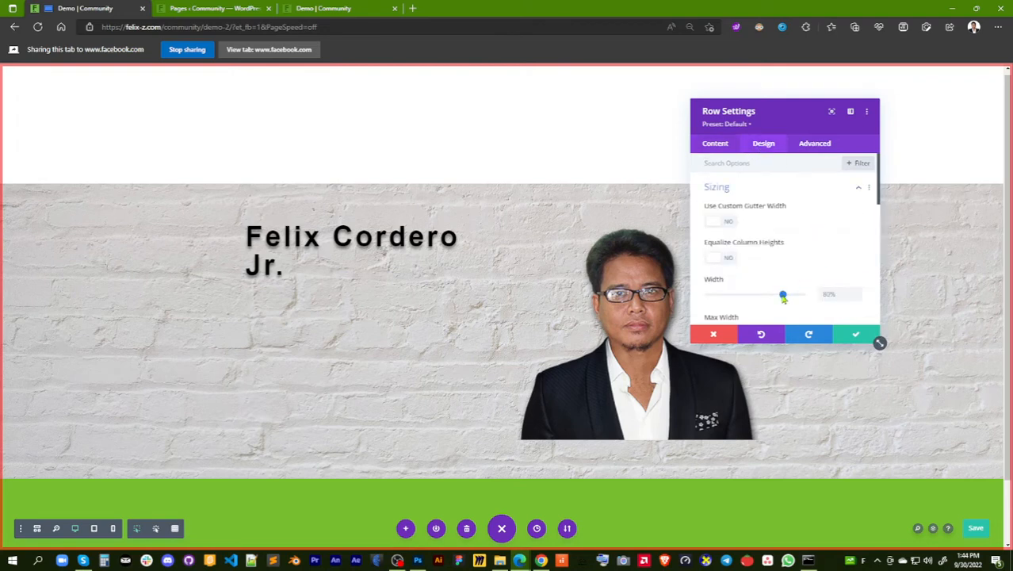
left_click_drag(783, 298, 804, 301)
scroll(835, 256, "down", 1)
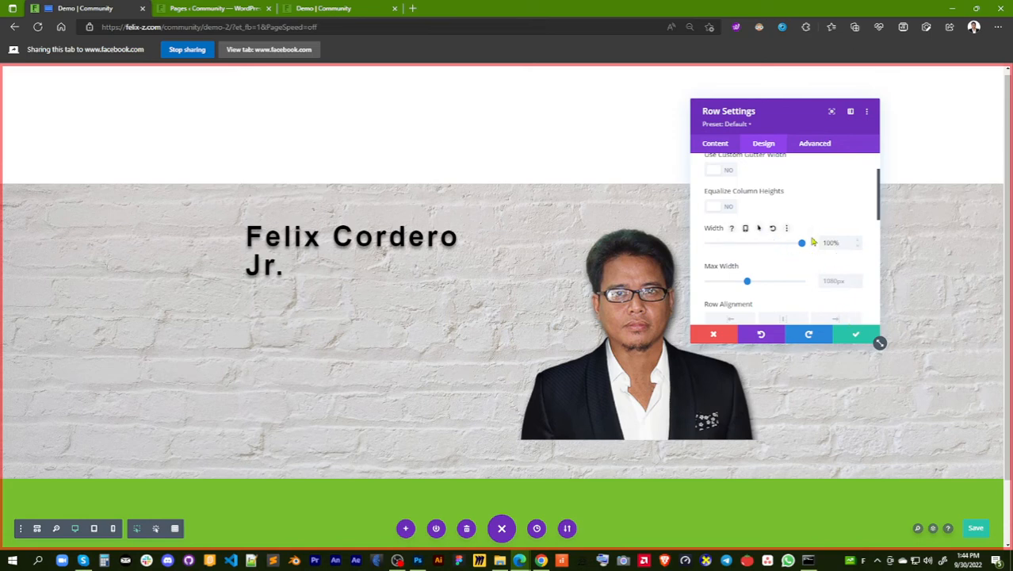
Save the page and accept the row's settings
key("ctrl+s")
left_click(852, 337)
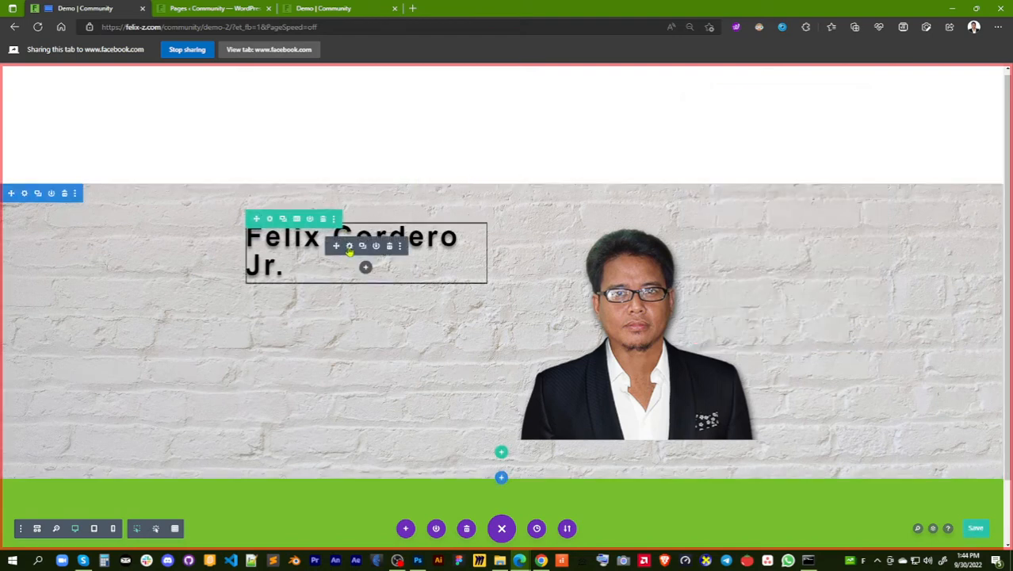
Try a 23px right margin and 20px right padding on the name's Text module, clear both and save the module settings
left_click(349, 247)
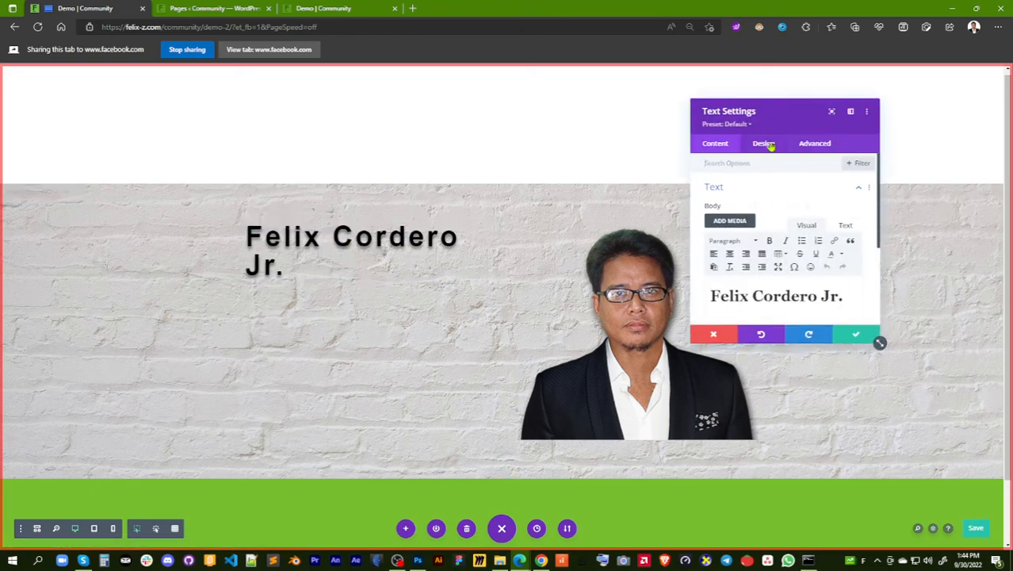
left_click(763, 143)
left_click(788, 246)
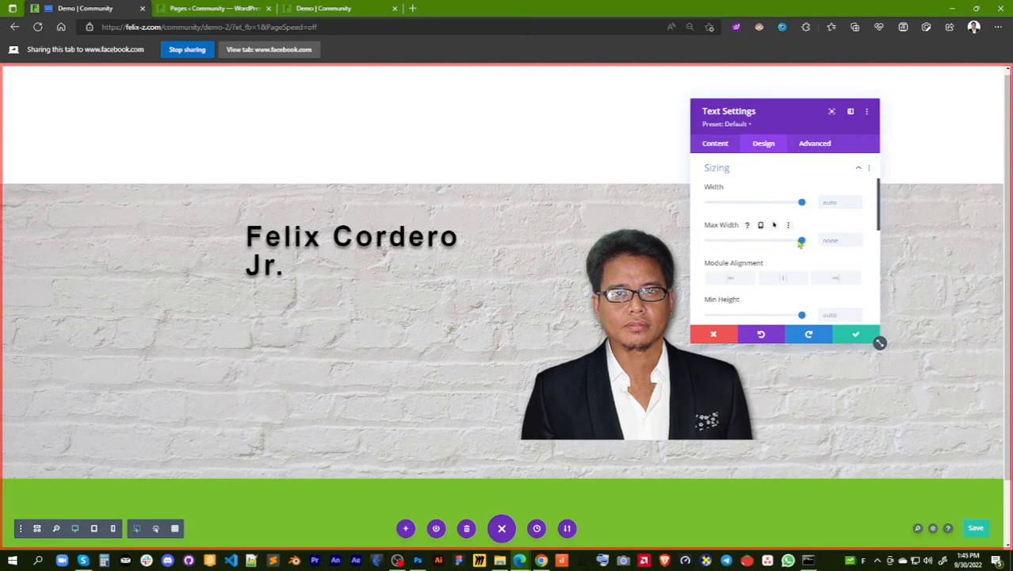
mouse_move(800, 243)
left_mouse_down()
mouse_move(764, 242)
mouse_move(806, 244)
left_mouse_up()
scroll(800, 230, "down", 10)
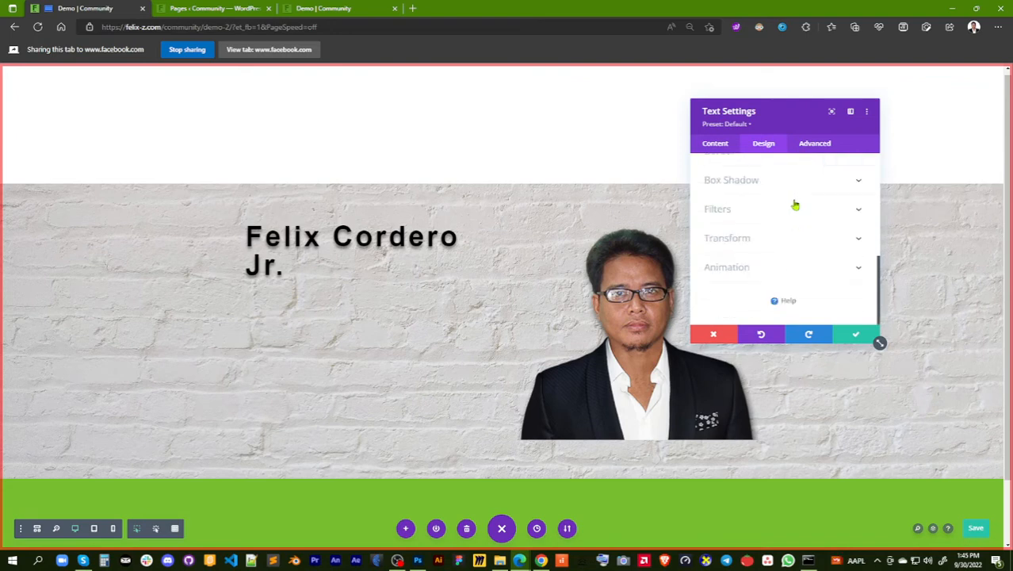
scroll(795, 206, "up", 3)
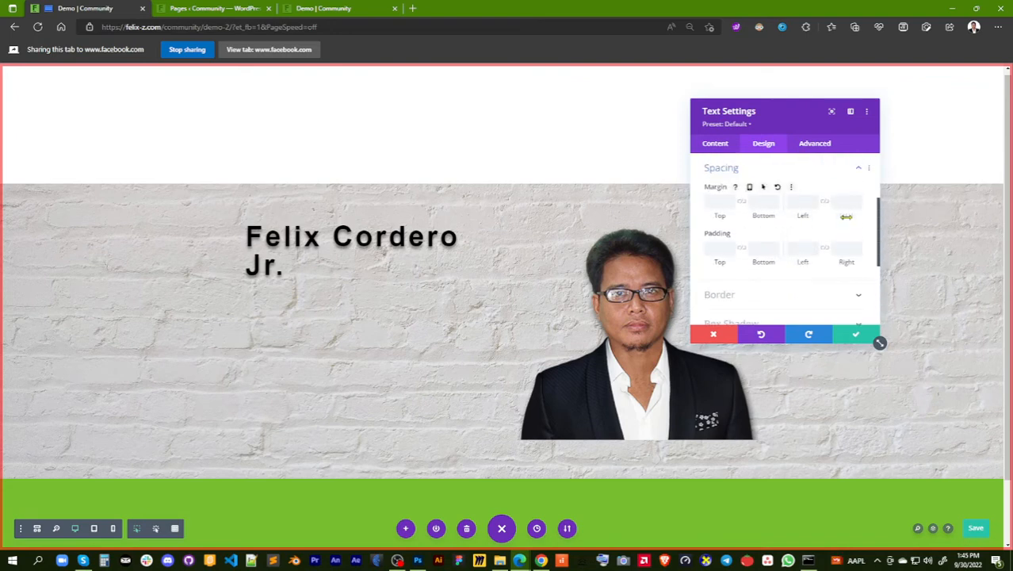
left_click_drag(846, 215, 868, 217)
mouse_move(845, 263)
left_mouse_down()
mouse_move(865, 263)
mouse_move(833, 264)
left_mouse_up()
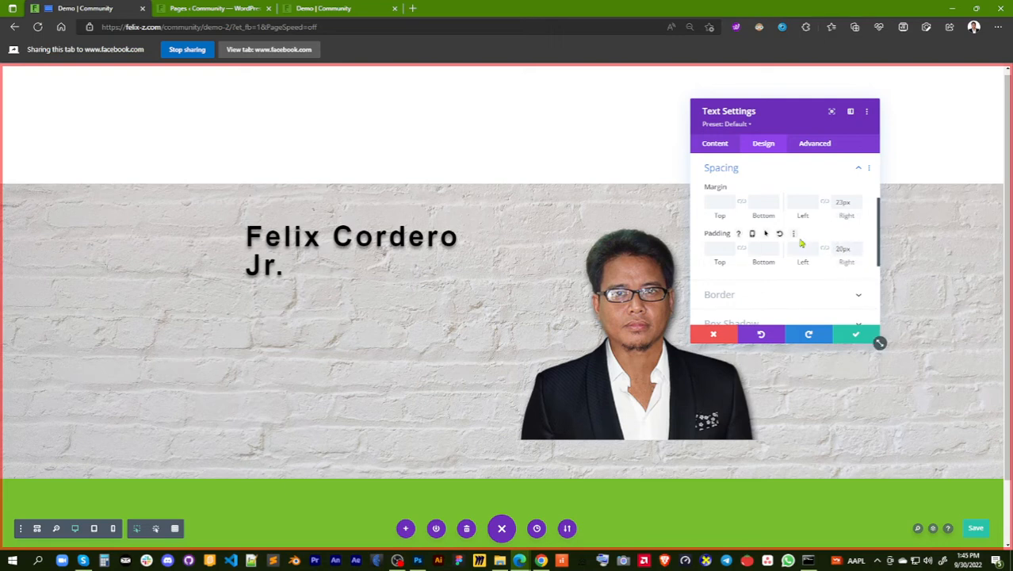
left_click(780, 234)
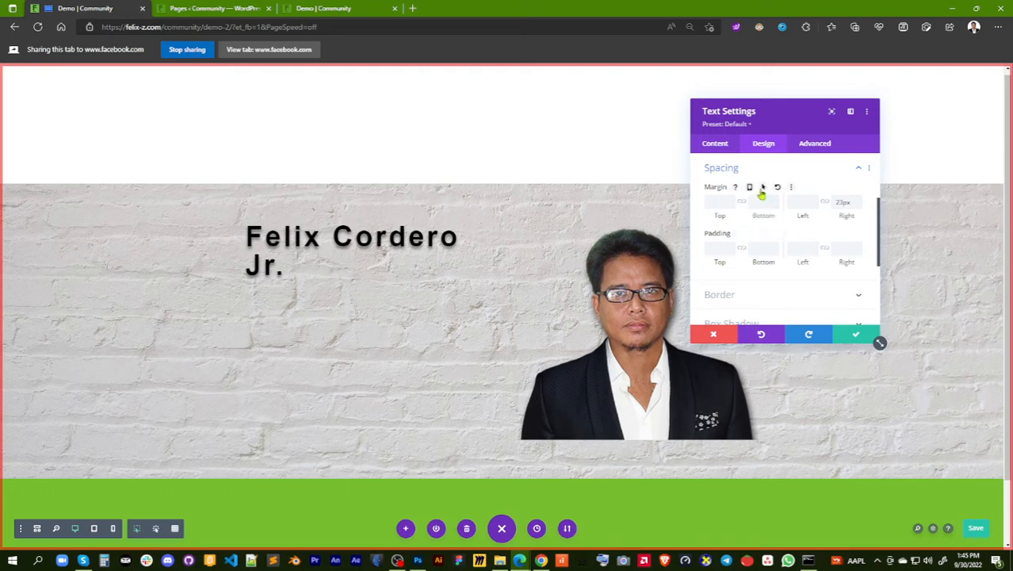
left_click(777, 188)
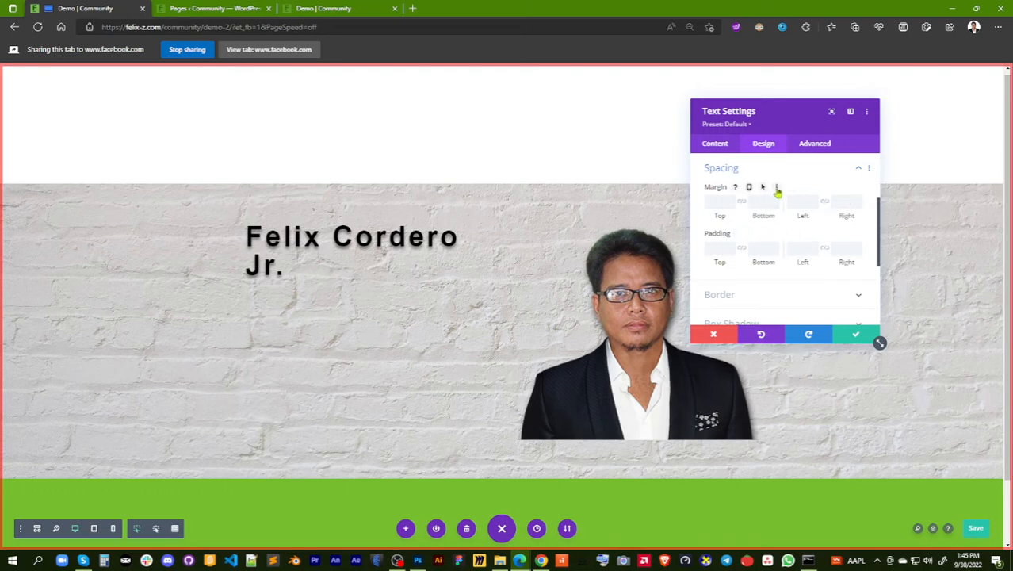
left_click(846, 336)
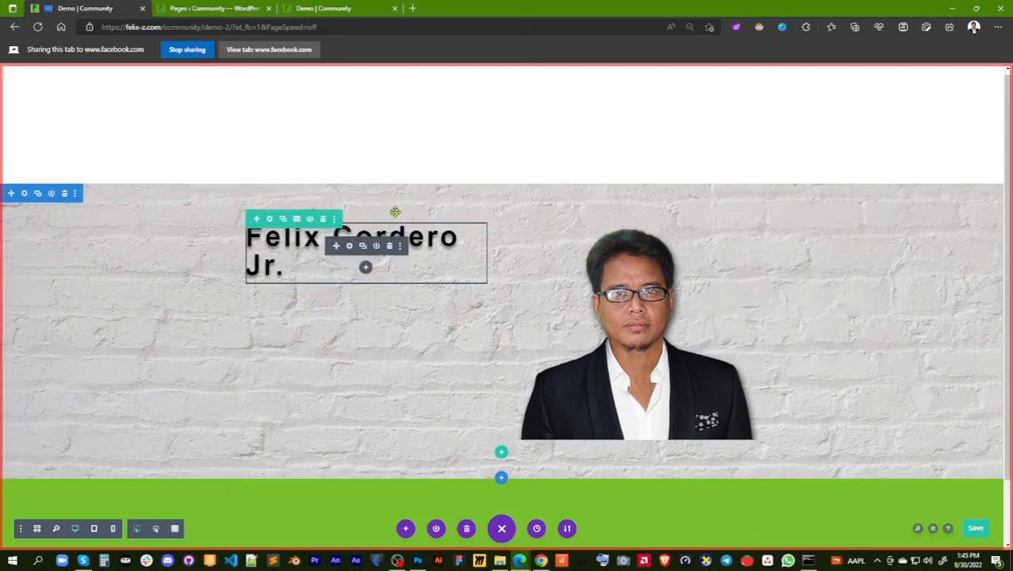
Try a 926px maximum width on the row holding the name and portrait, and reset its maximum width and width to their defaults
left_click(270, 220)
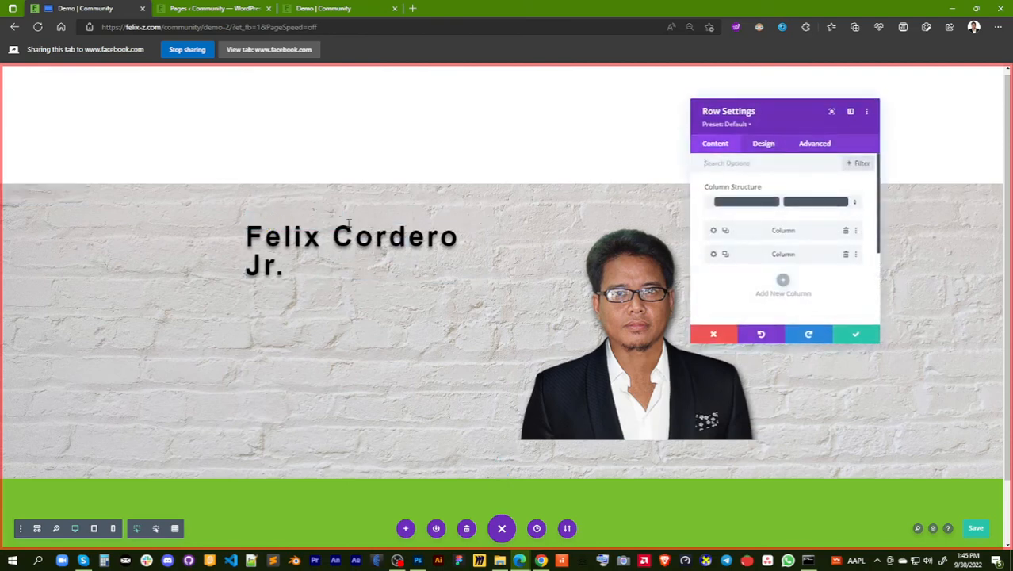
left_click(762, 145)
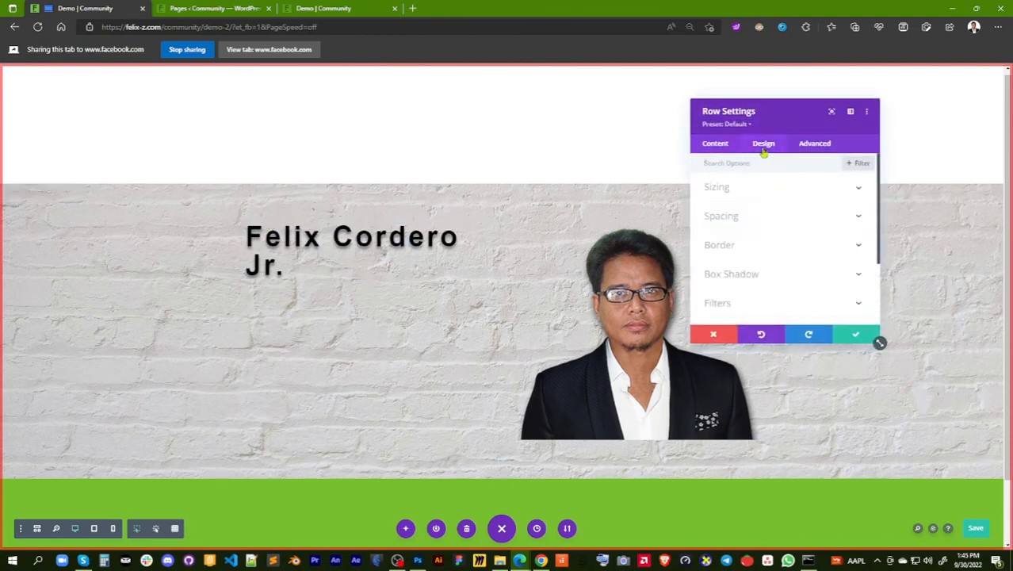
left_click(794, 212)
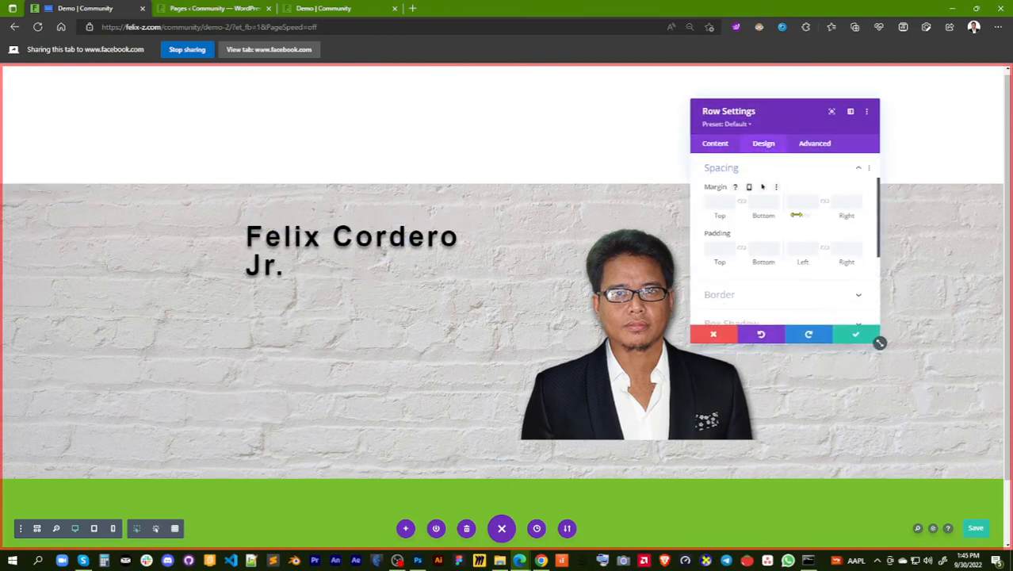
scroll(813, 236, "up", 2)
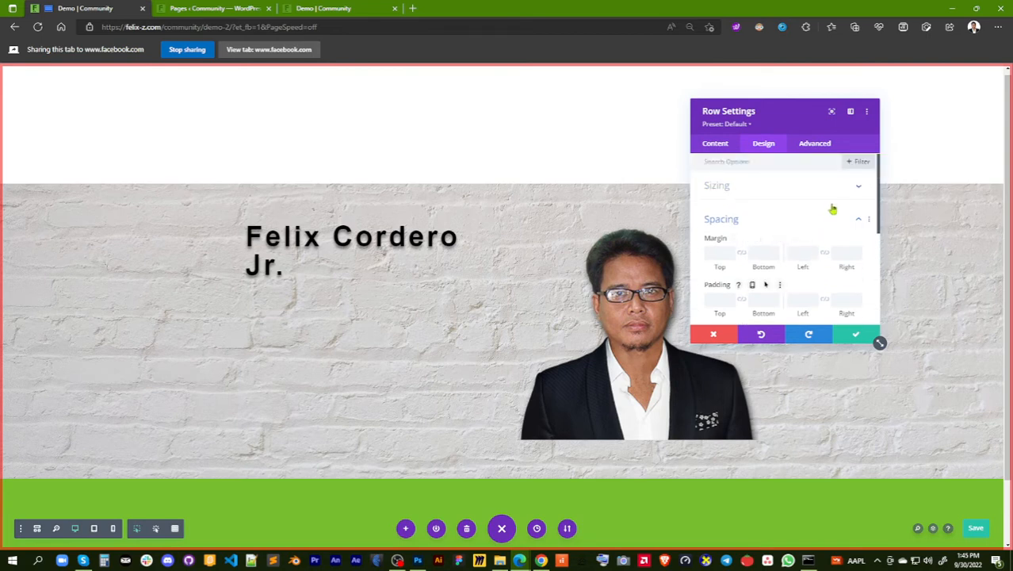
left_click(861, 225)
left_click(810, 191)
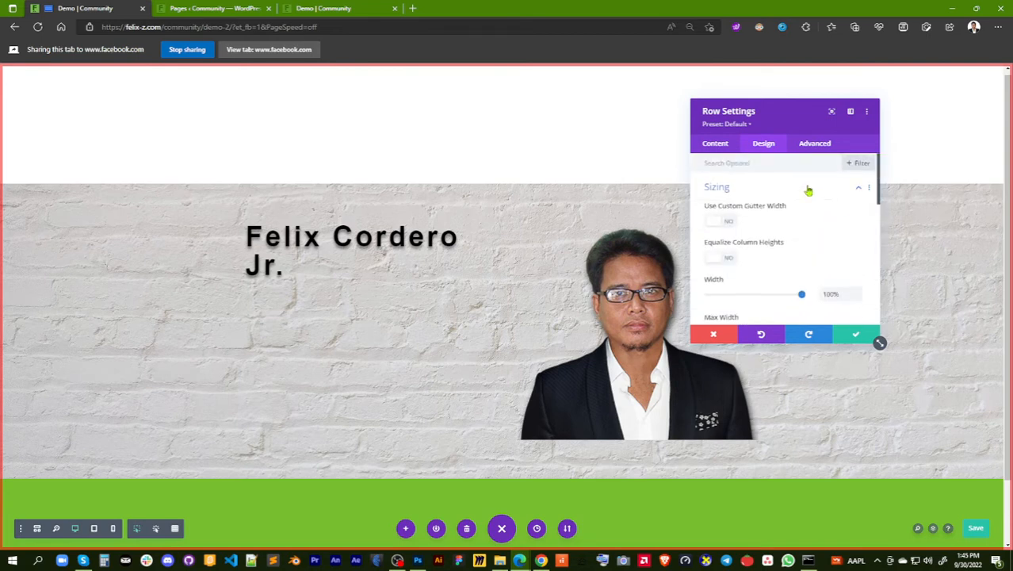
scroll(825, 258, "down", 3)
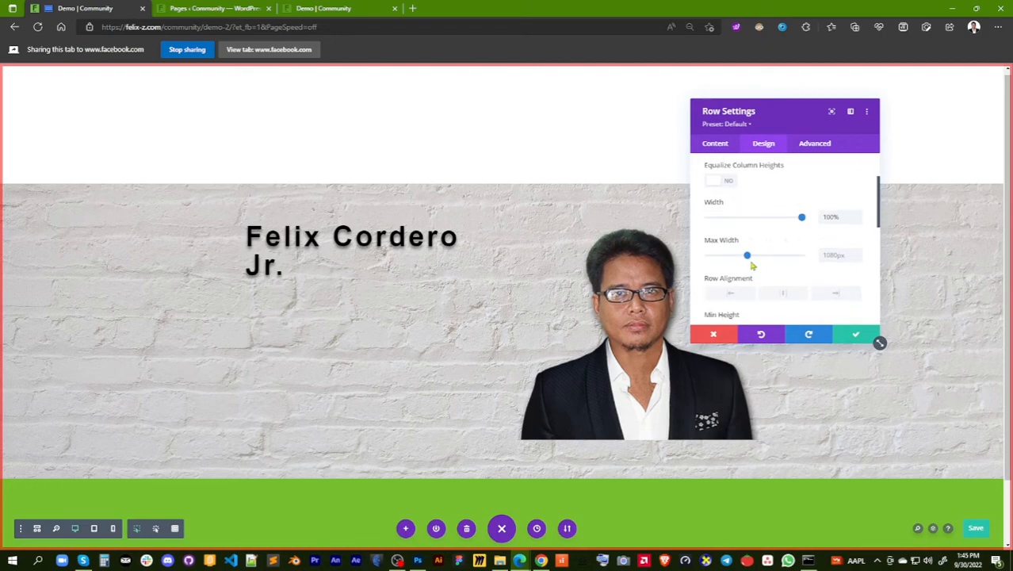
mouse_move(750, 258)
left_mouse_down()
mouse_move(766, 261)
mouse_move(741, 256)
left_mouse_up()
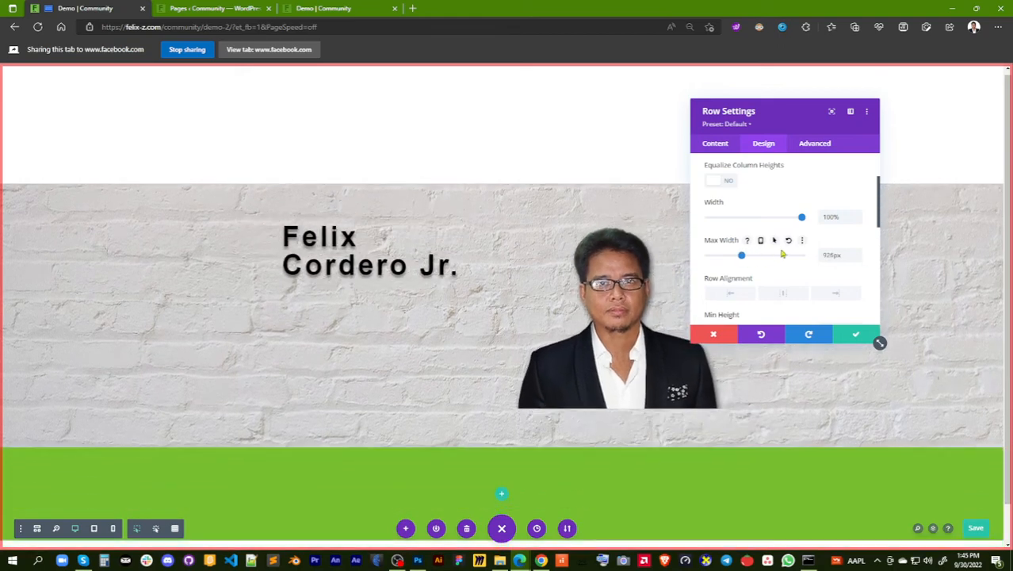
left_click(789, 242)
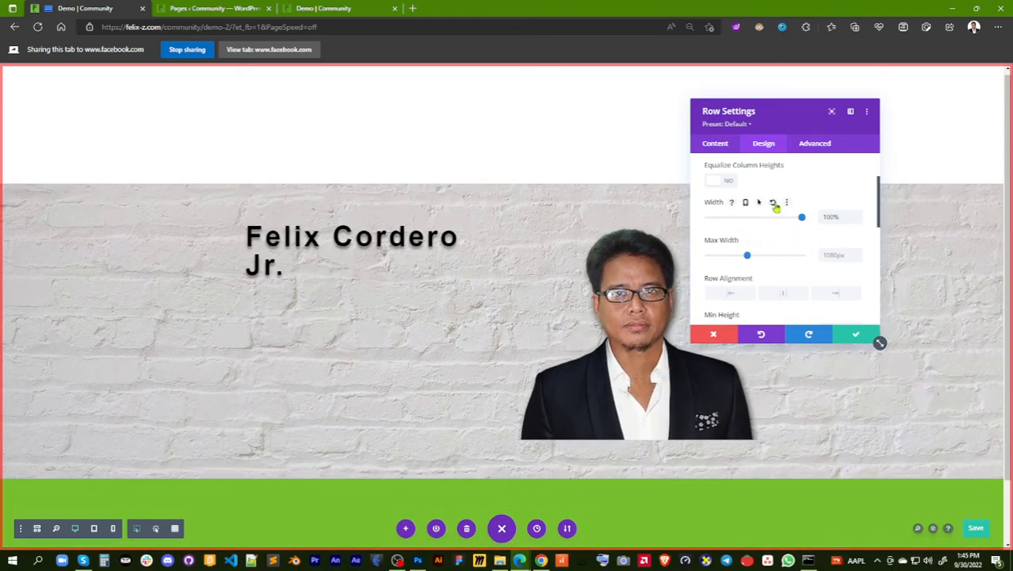
left_click(775, 204)
Raise the row's maximum width to 1184px in its sizing options
left_click(860, 252)
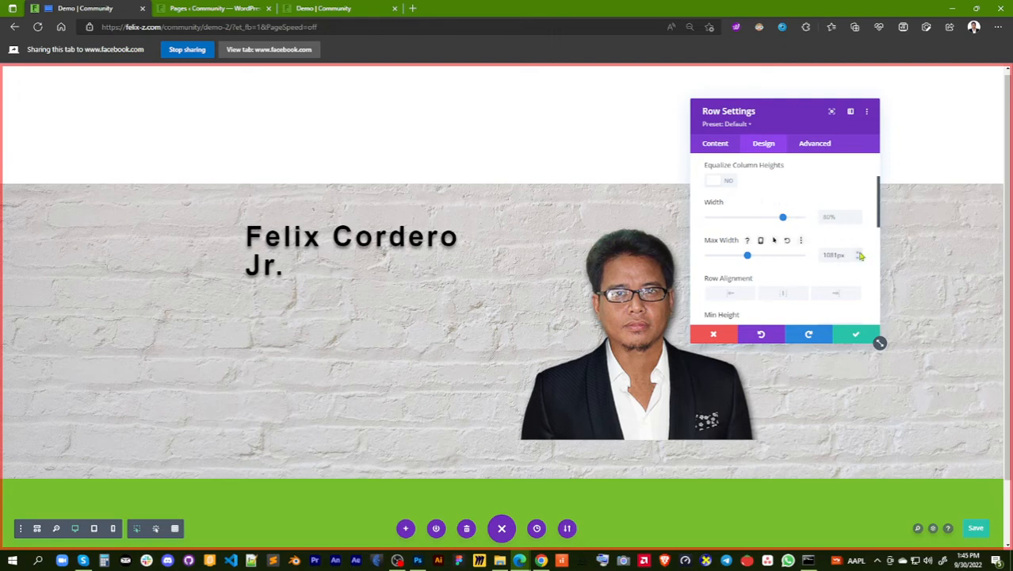
left_click(860, 253)
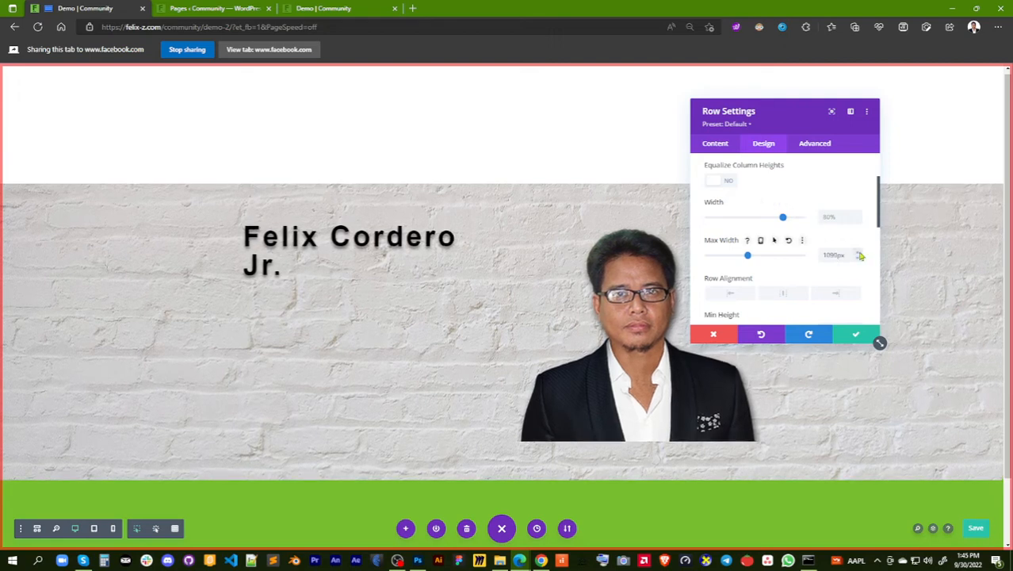
left_click(859, 253)
left_click(860, 252)
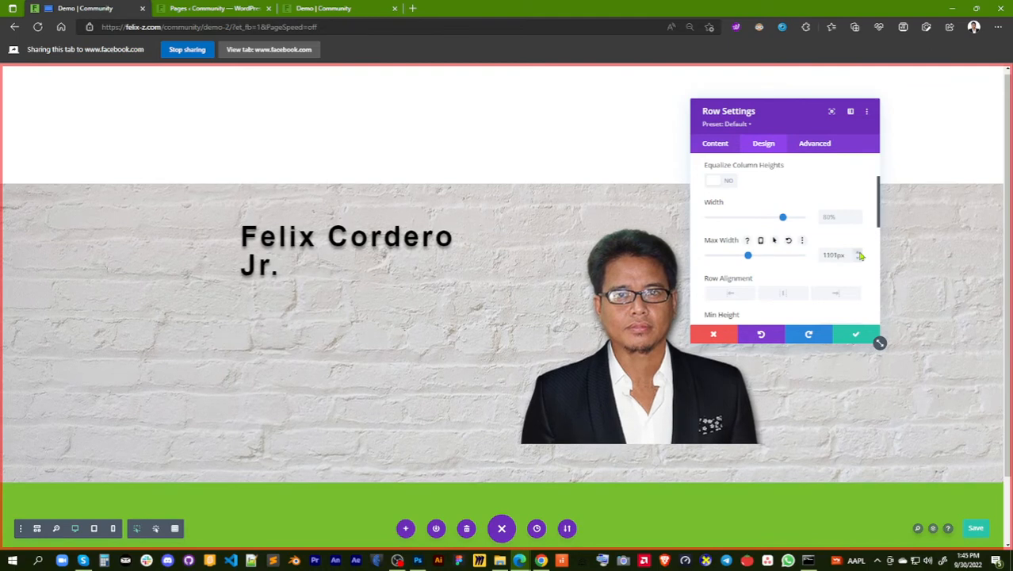
left_click(859, 253)
left_click(859, 253)
left_click(859, 253)
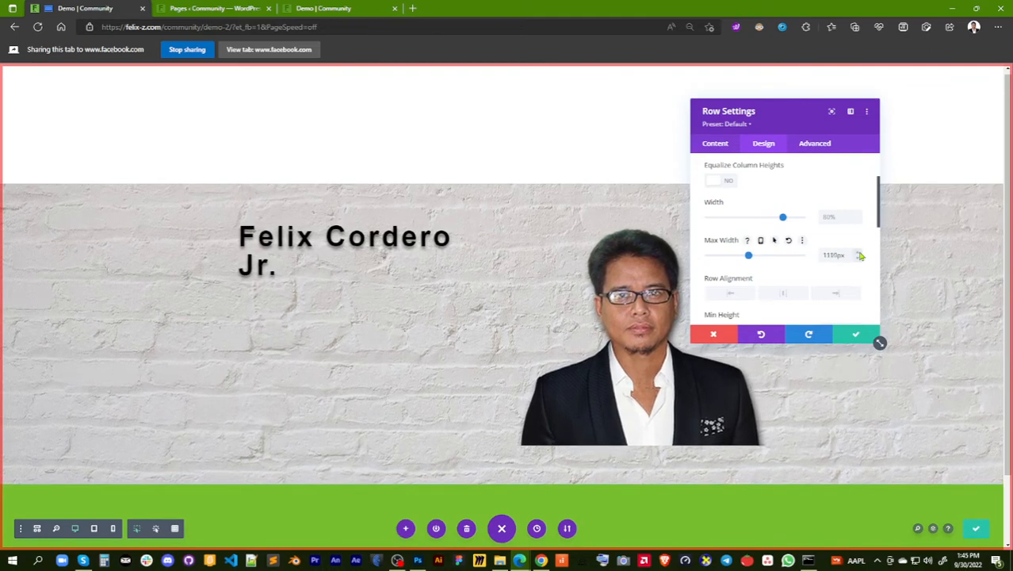
left_click(860, 253)
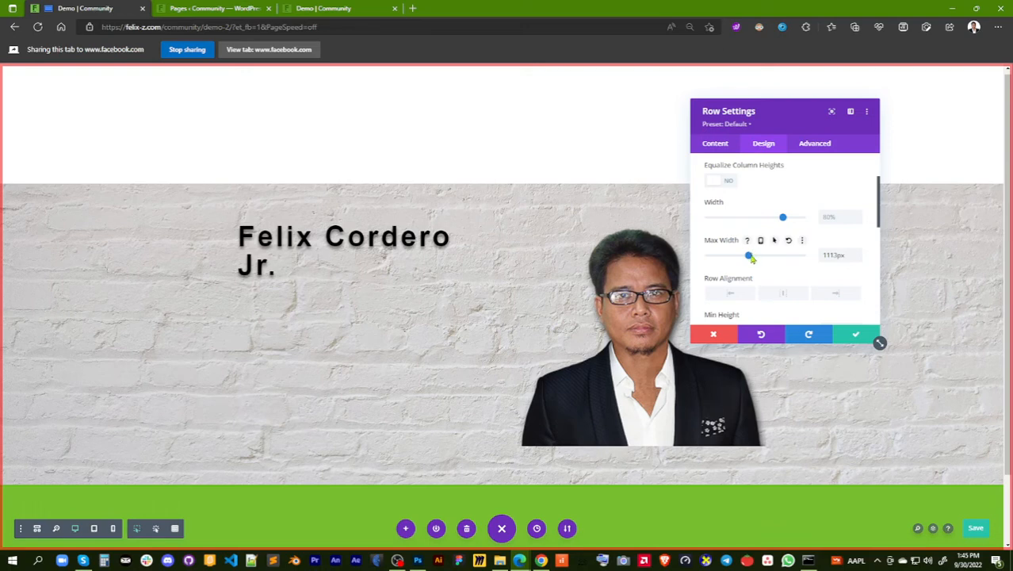
left_click_drag(750, 257, 753, 260)
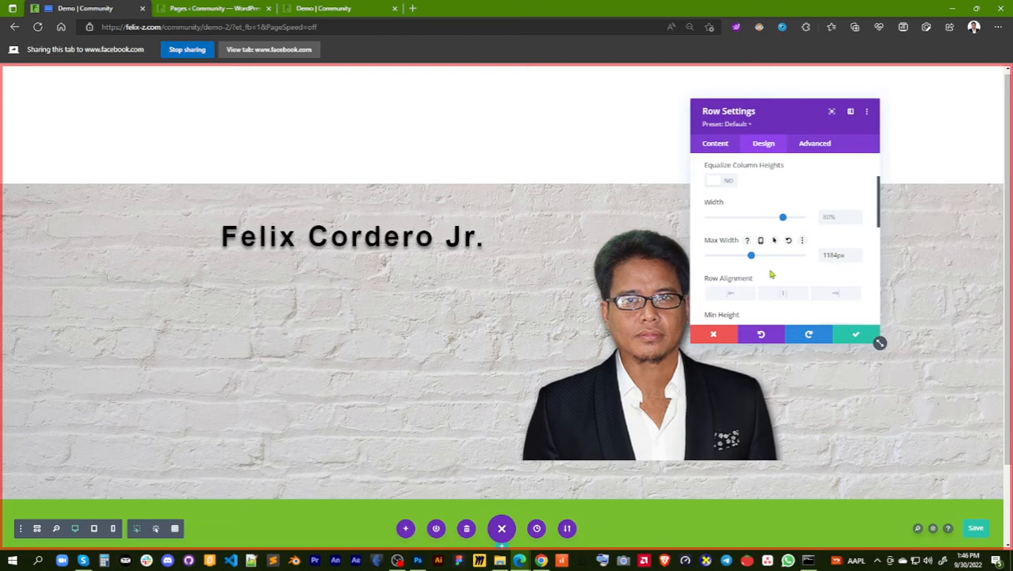
Set the row alignment to center and save the row settings
left_click(783, 295)
scroll(536, 340, "down", 1)
scroll(535, 335, "up", 1)
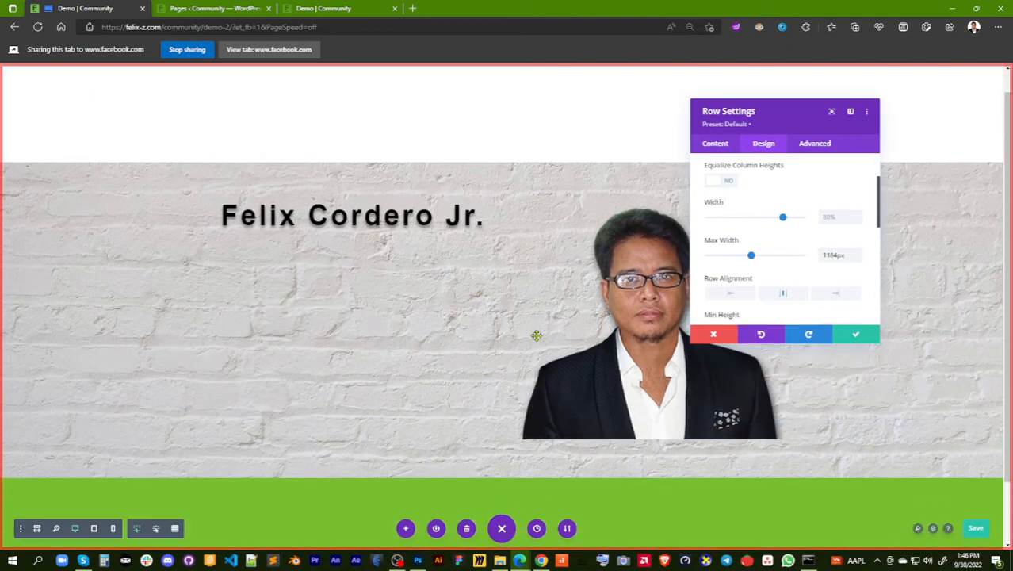
scroll(536, 336, "down", 1)
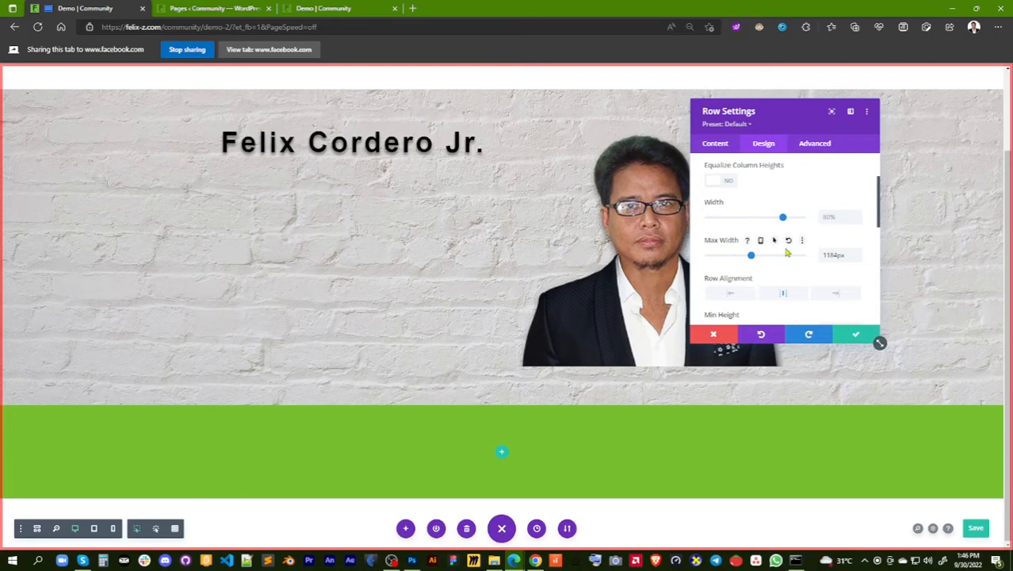
scroll(787, 252, "up", 2)
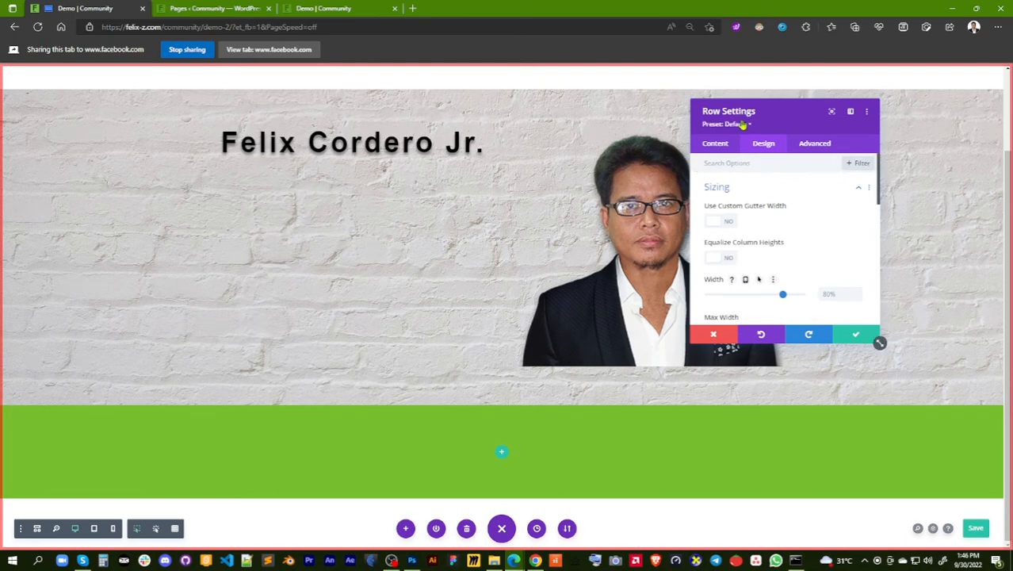
scroll(825, 223, "down", 2)
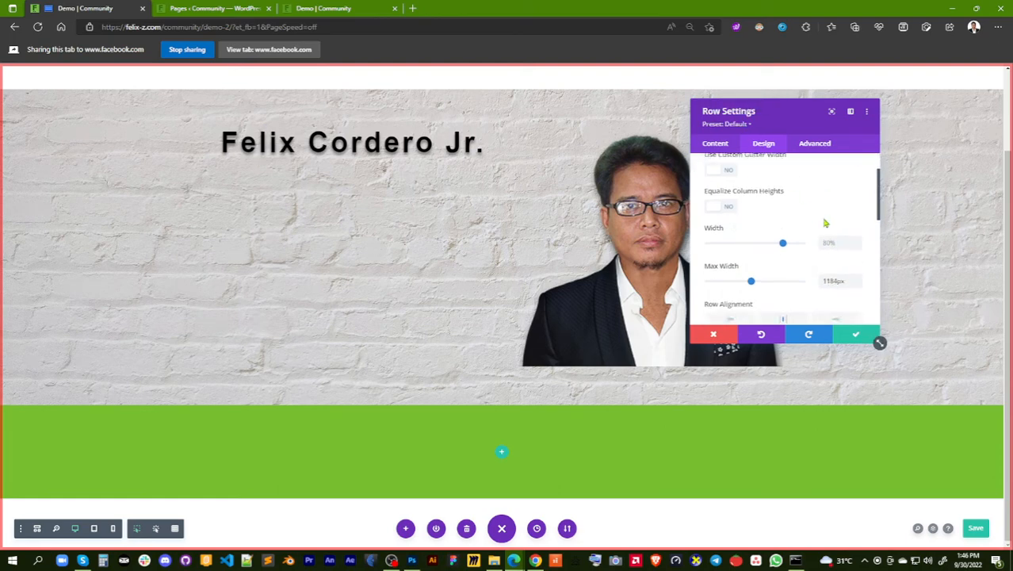
scroll(824, 230, "down", 1)
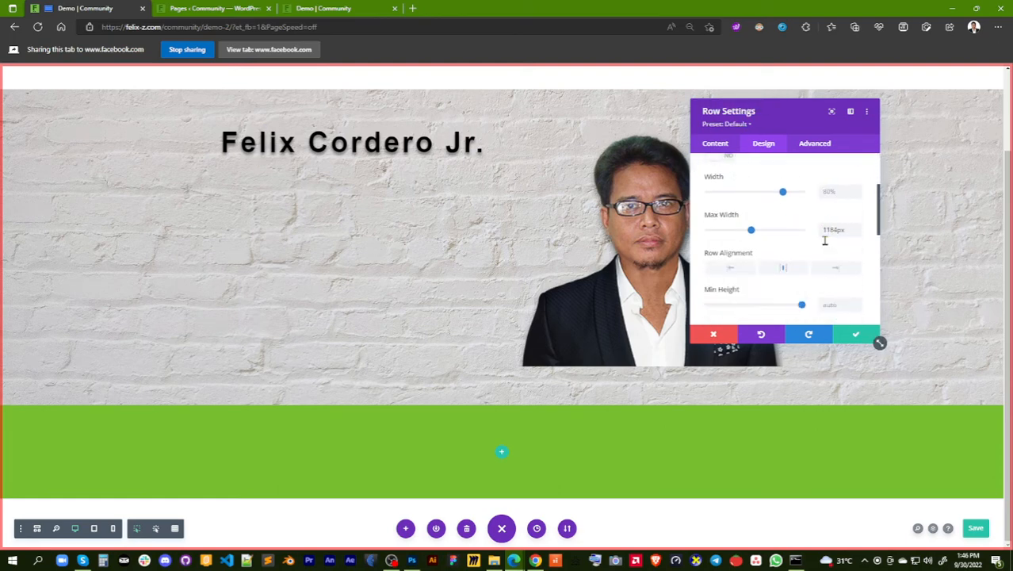
left_click(856, 336)
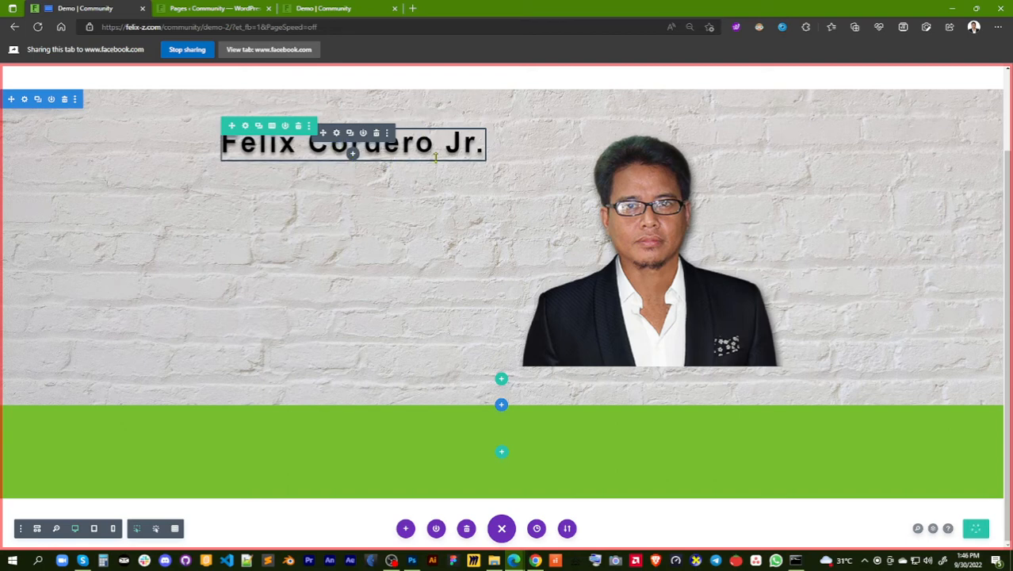
Open felix-z.com in a new browser tab to view the existing homepage design
left_click(414, 9)
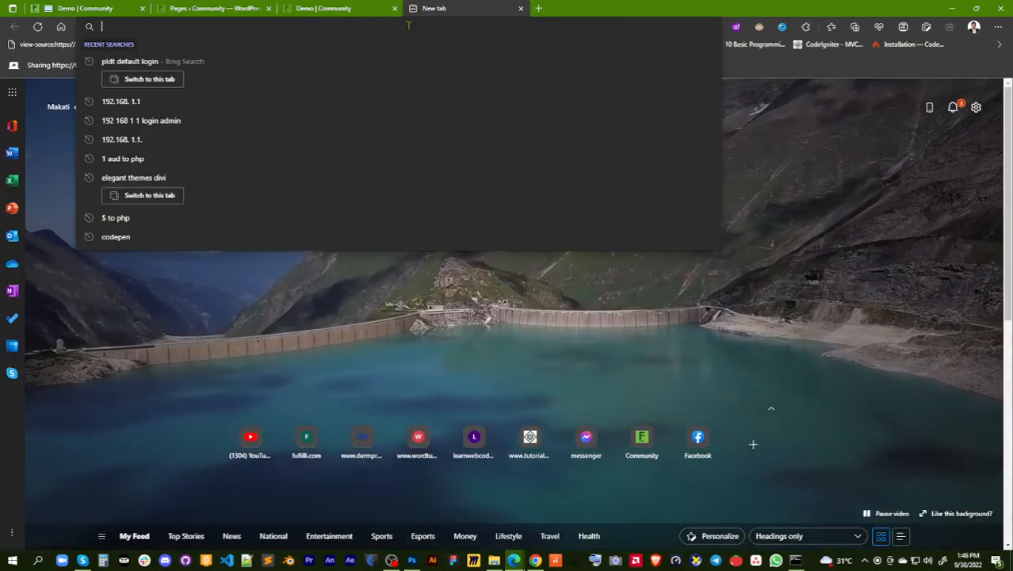
left_click(329, 8)
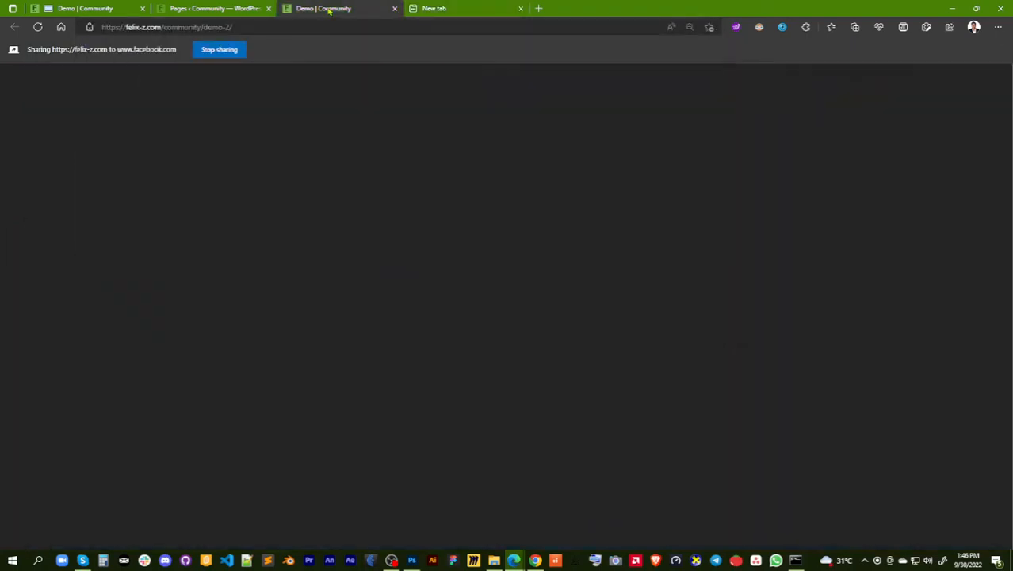
left_click(242, 11)
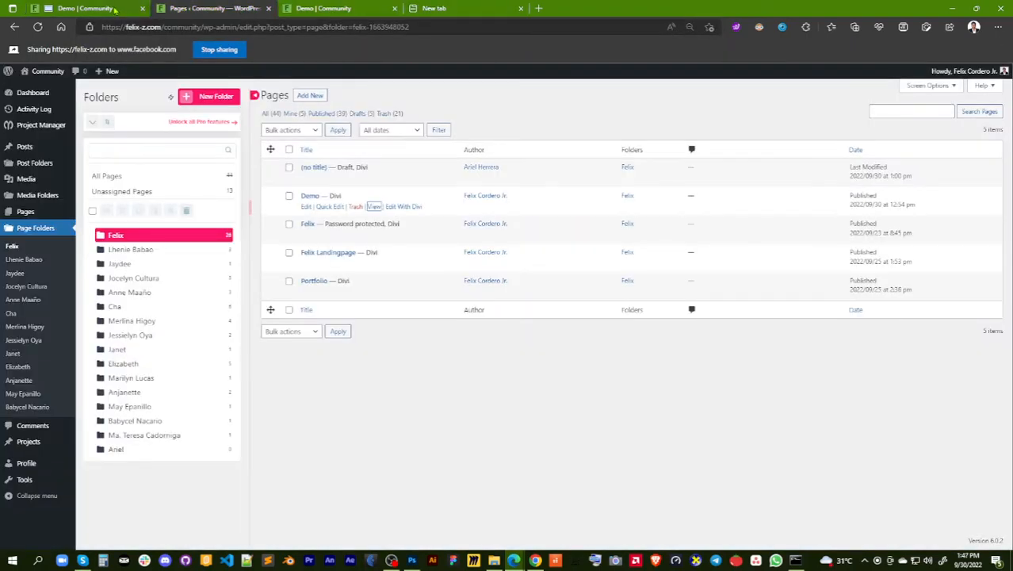
left_click(110, 9)
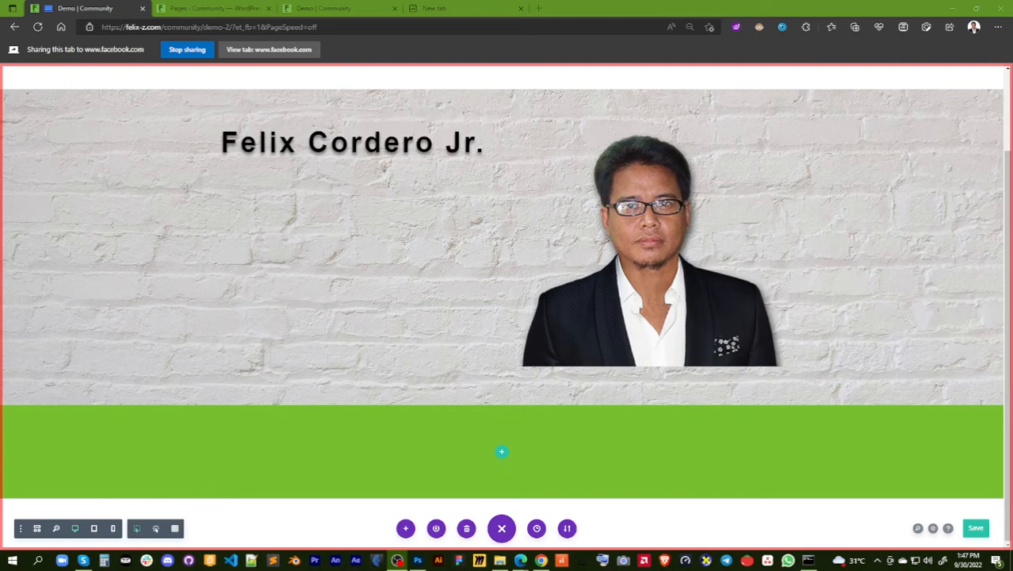
left_click(453, 13)
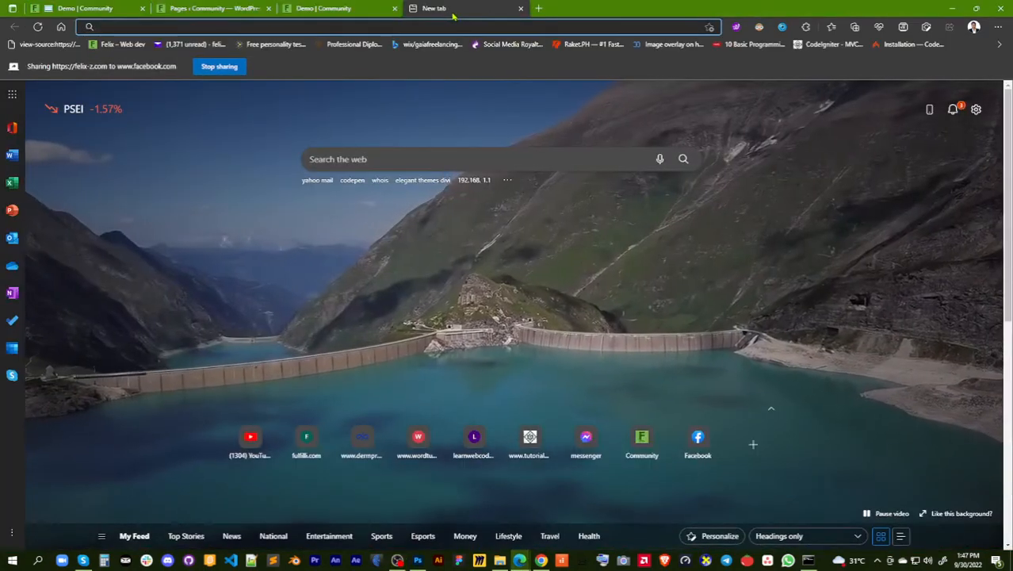
left_click(282, 27)
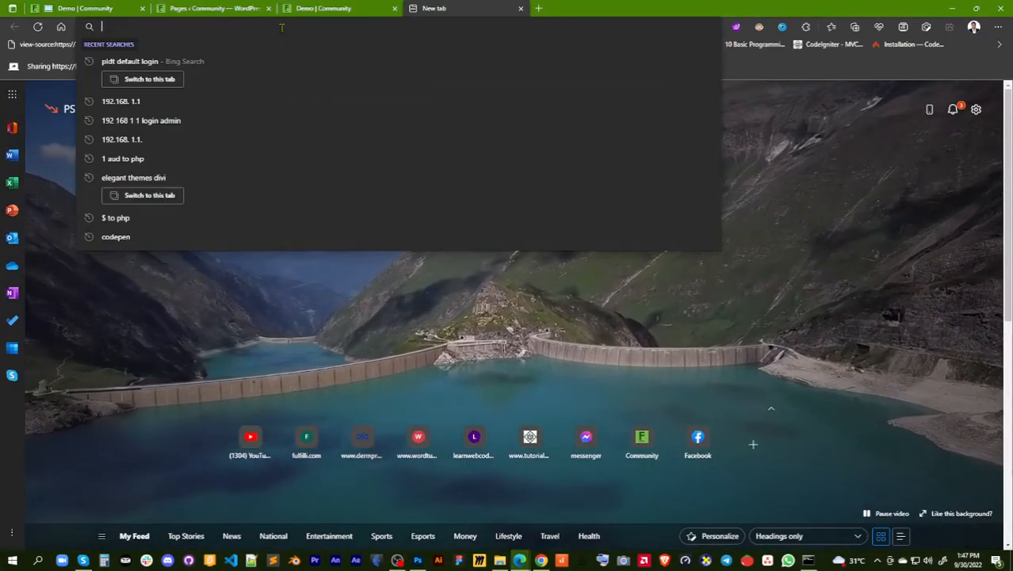
type("fe")
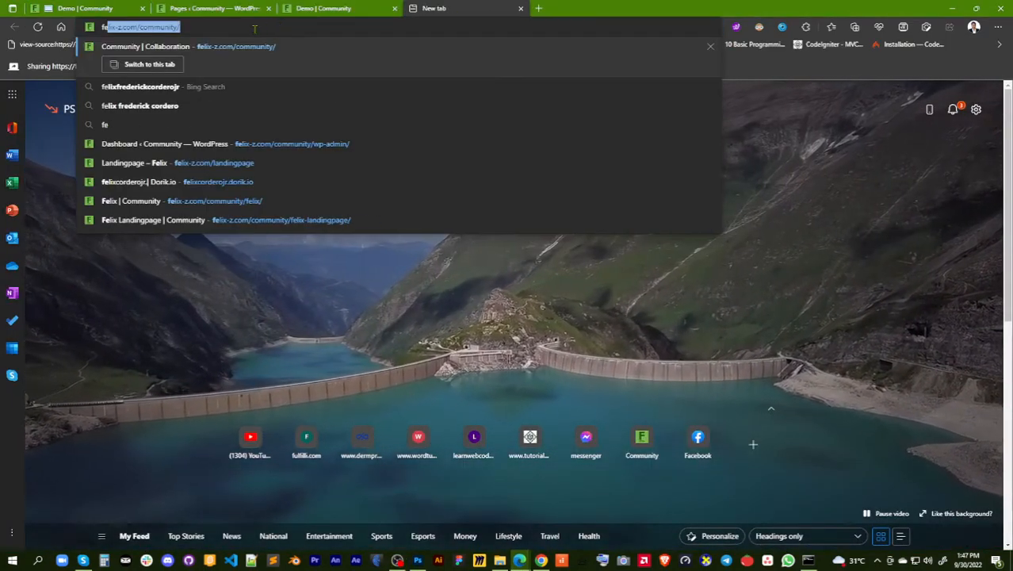
type("lix-z.com/commun")
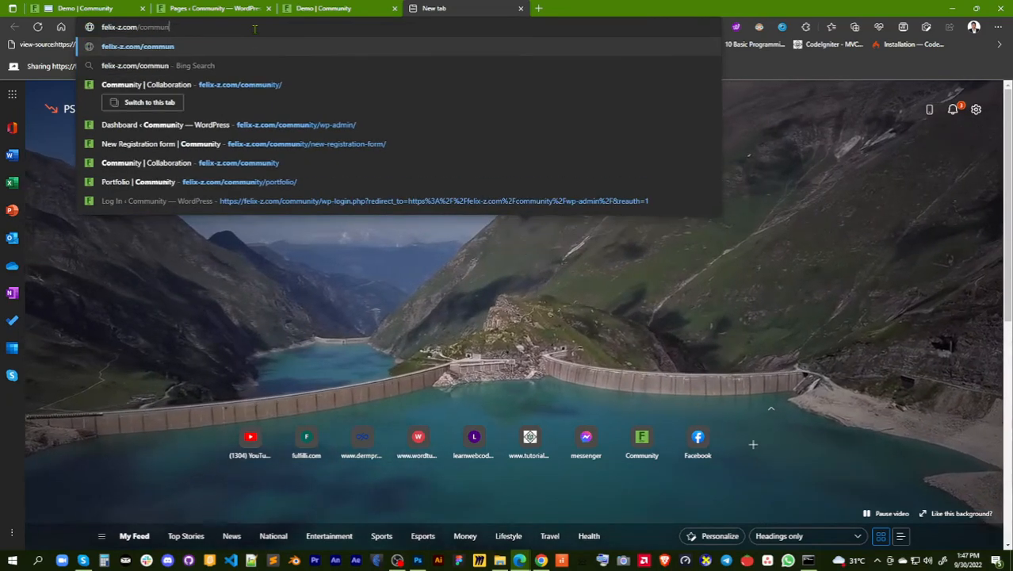
key("BackSpace")
key("BackSpace")
key("BackSpace")
key("BackSpace")
key("BackSpace")
key("BackSpace")
key("BackSpace")
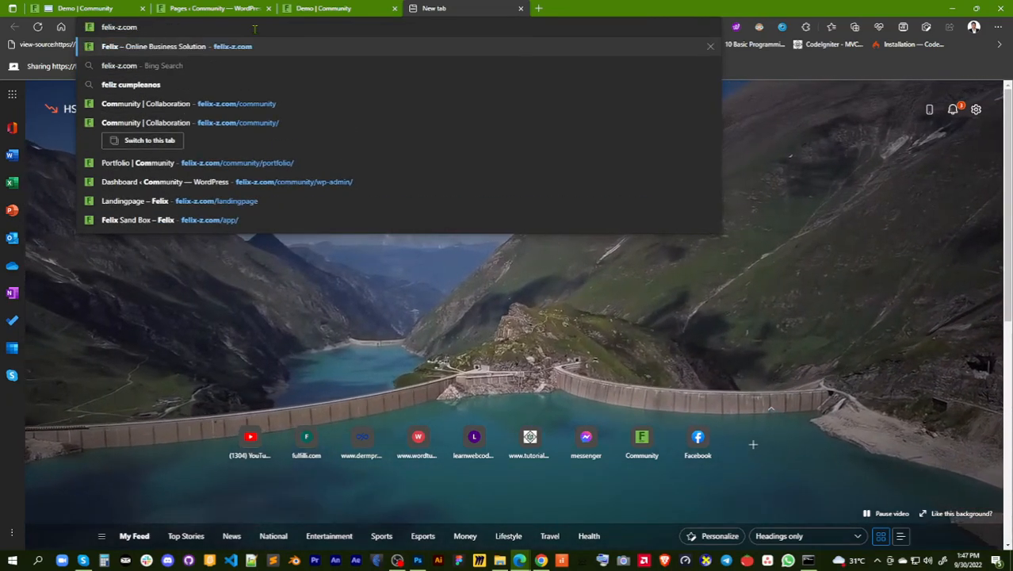
key("Return")
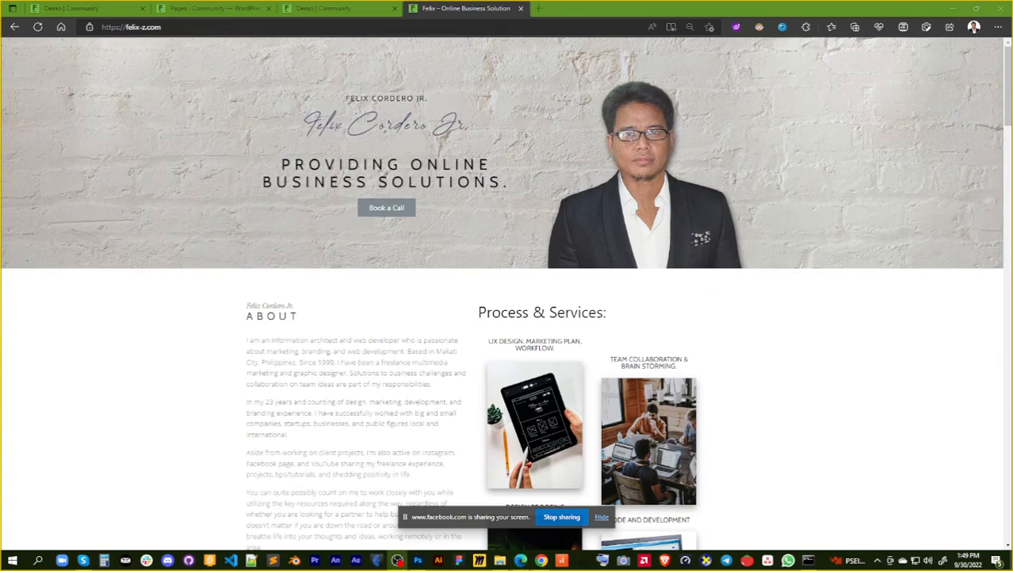
Return to the Demo page's Divi builder and insert an Image module below the name heading
key("alt+Tab")
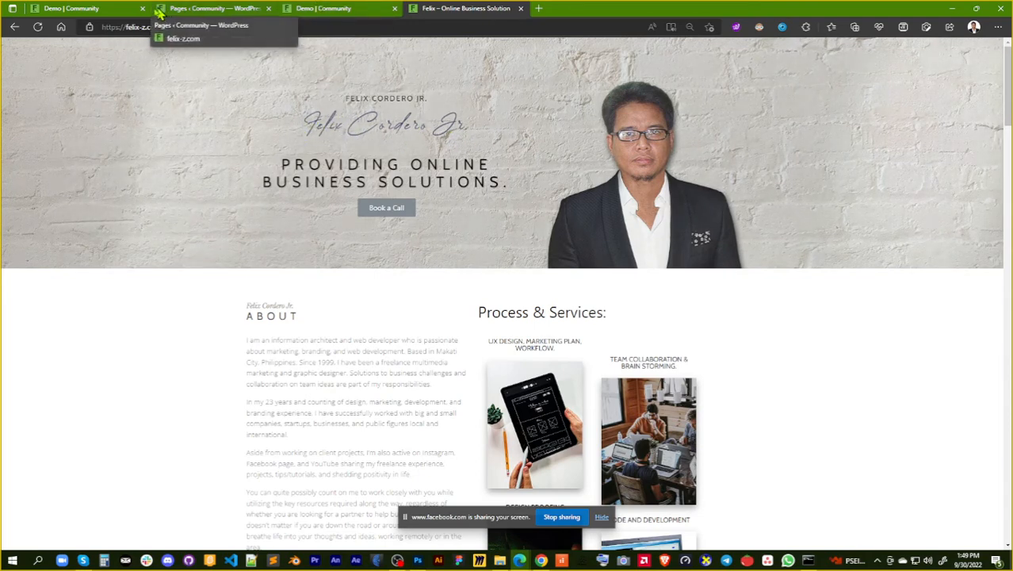
left_click(97, 9)
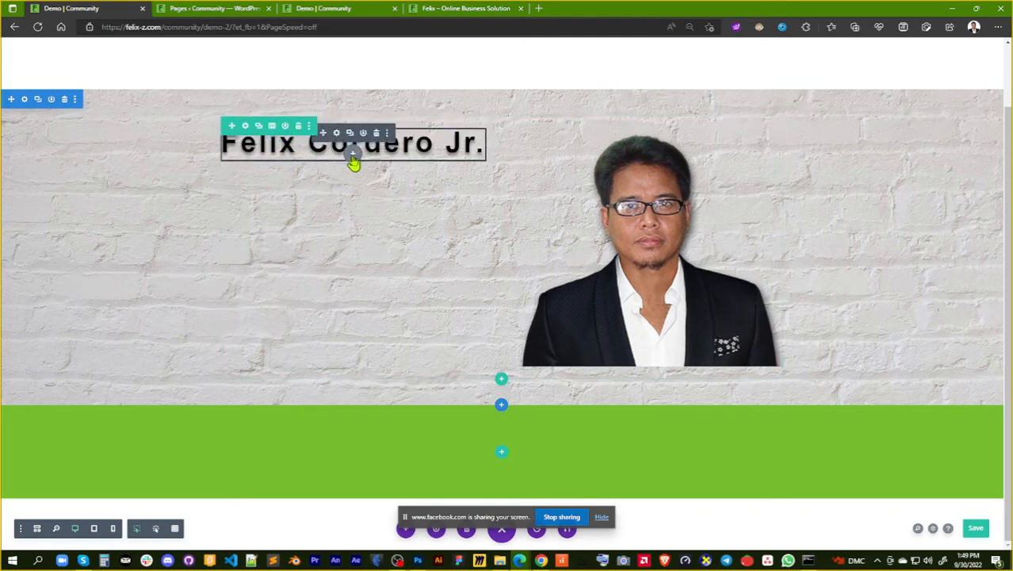
left_click(352, 157)
scroll(404, 367, "down", 2)
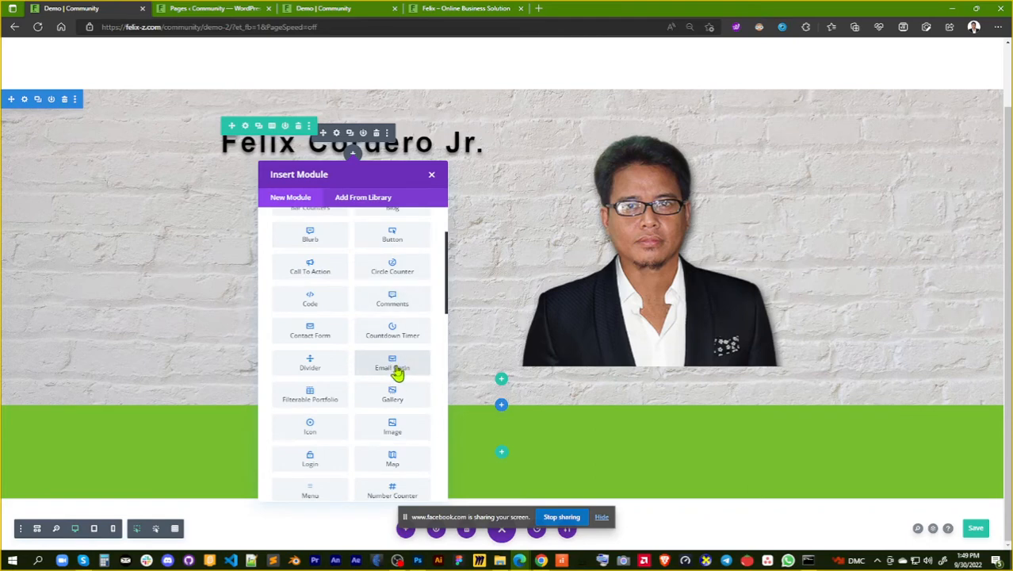
scroll(397, 373, "down", 1)
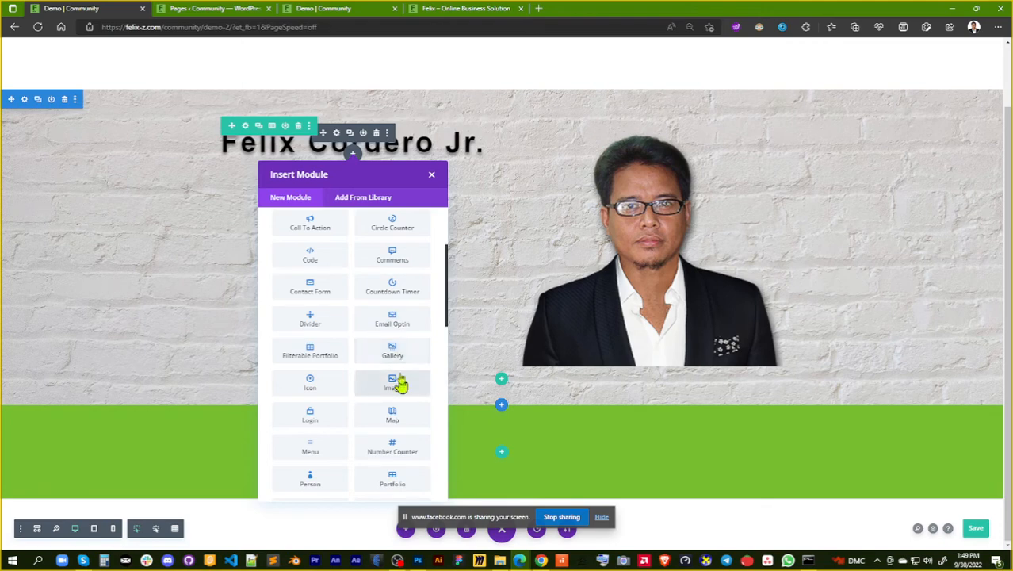
scroll(398, 357, "down", 1)
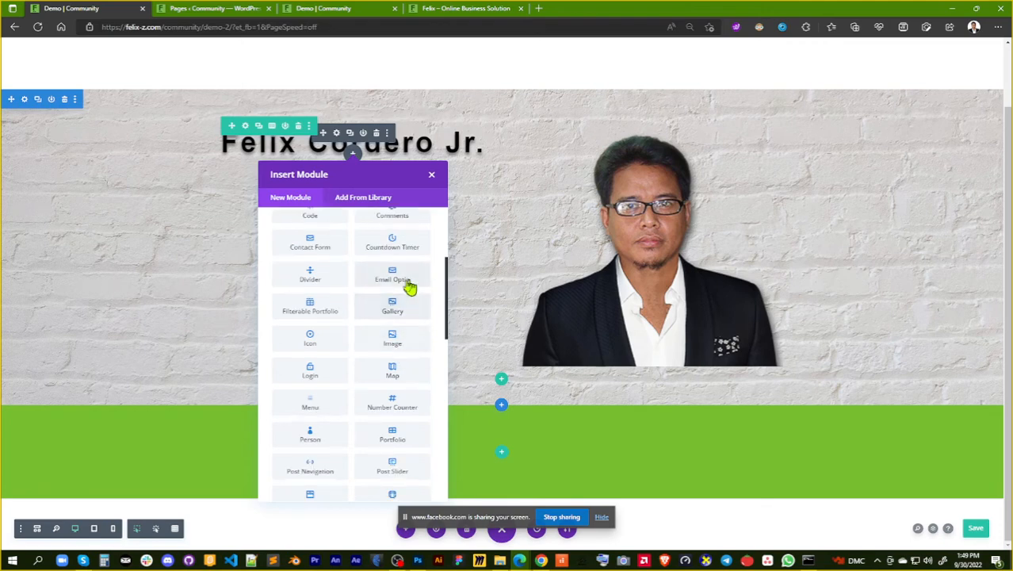
left_click(396, 338)
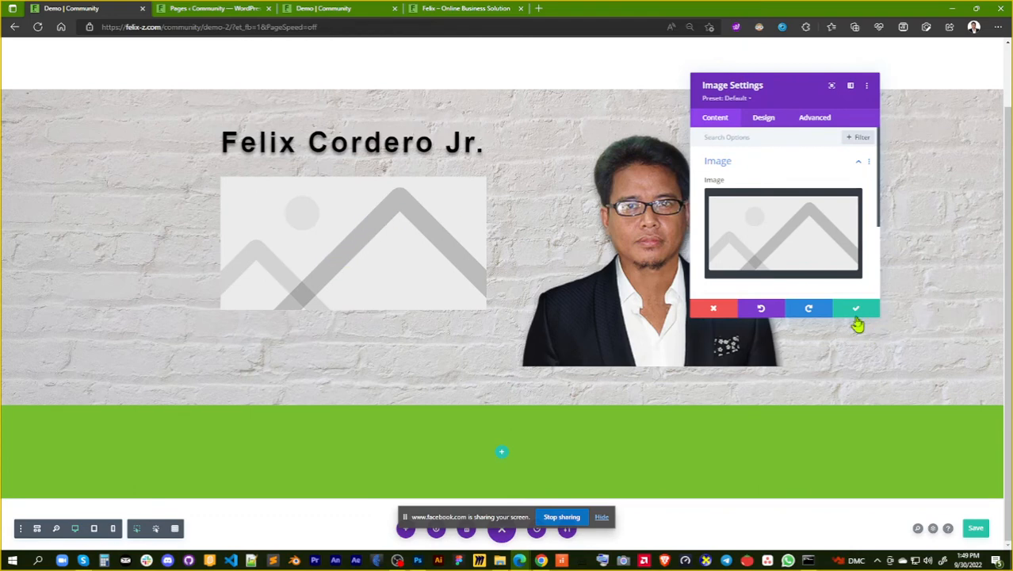
Set the new module's image to the light-bulb icon social-media-consultant-icon-10-4.png from the media library
left_click(787, 251)
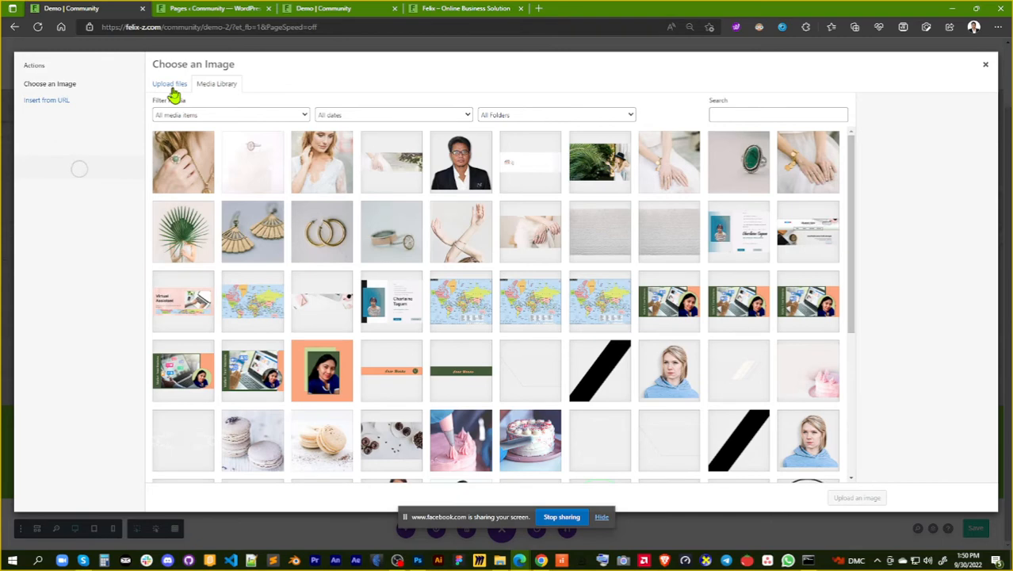
scroll(241, 235, "down", 5)
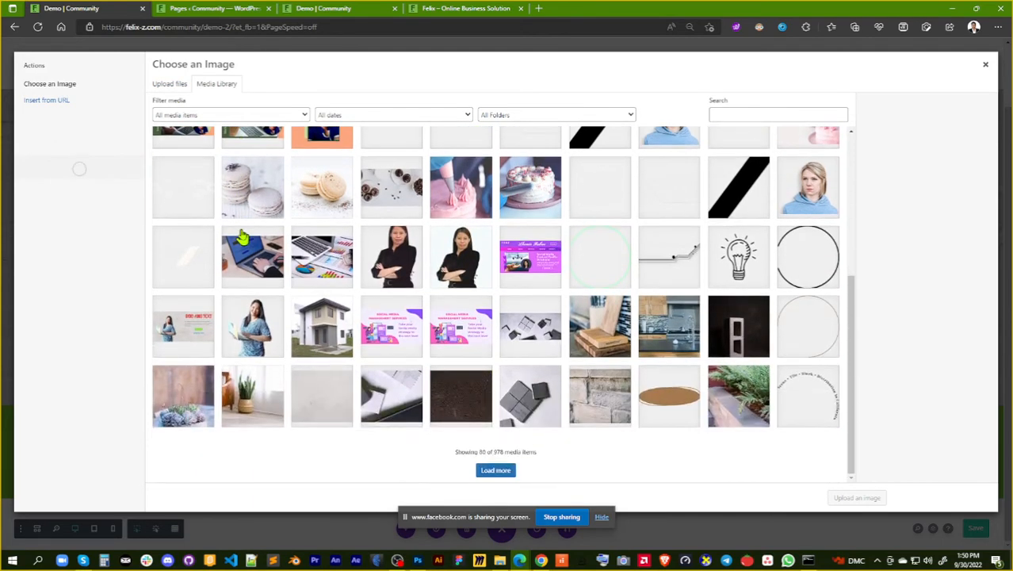
scroll(290, 300, "up", 4)
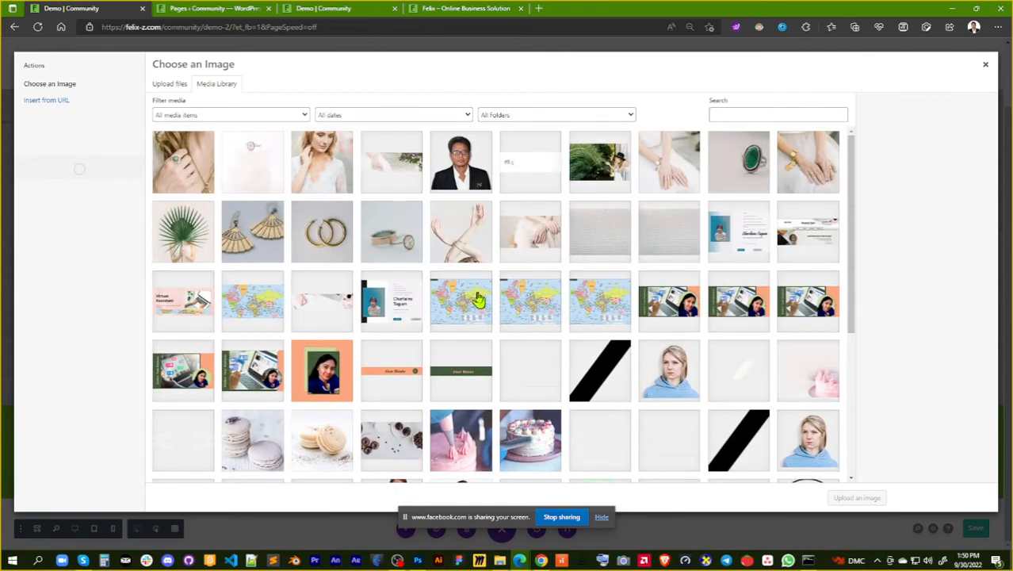
scroll(478, 299, "down", 4)
left_click(500, 471)
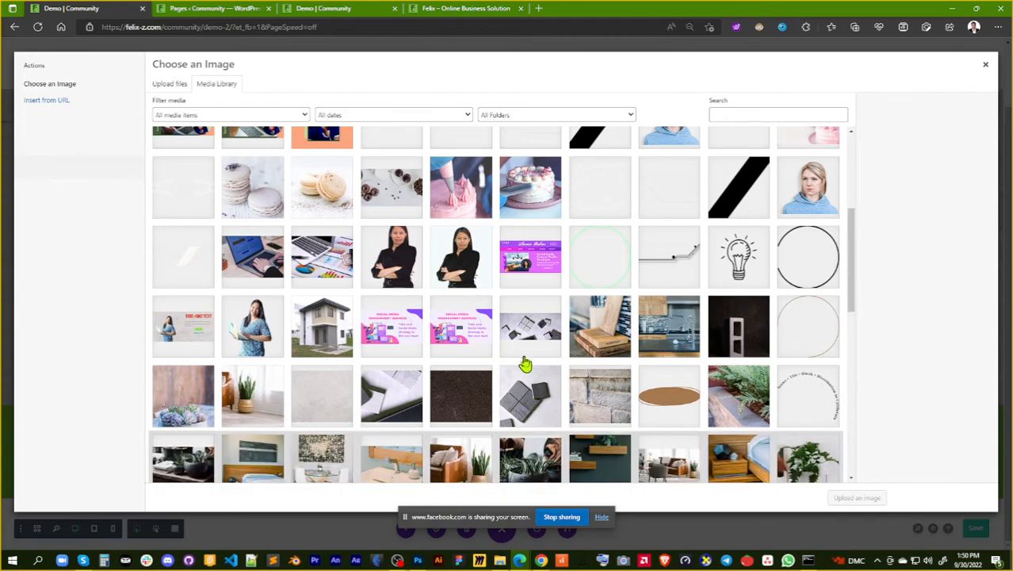
scroll(525, 364, "down", 3)
scroll(525, 364, "down", 2)
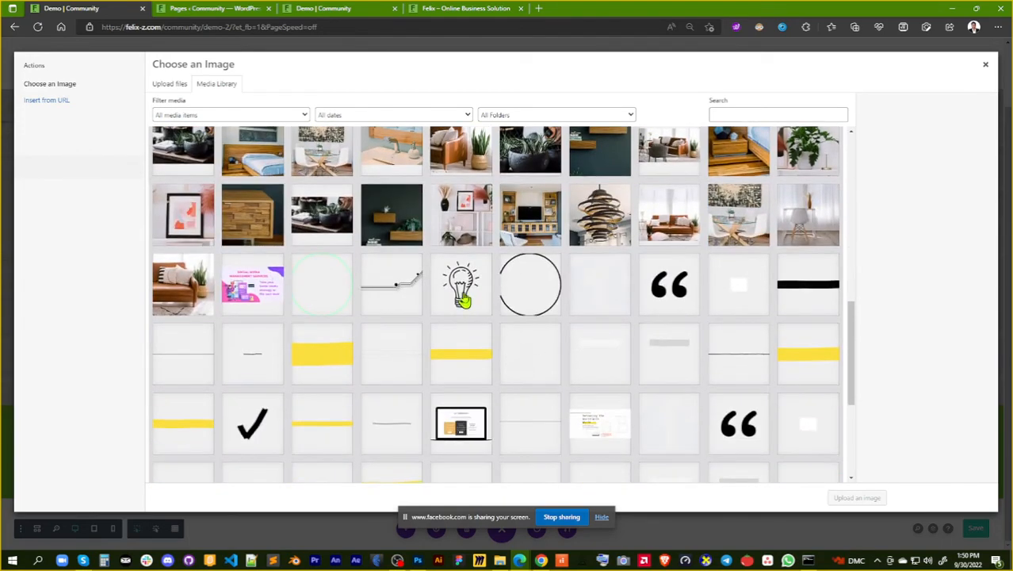
left_click(458, 294)
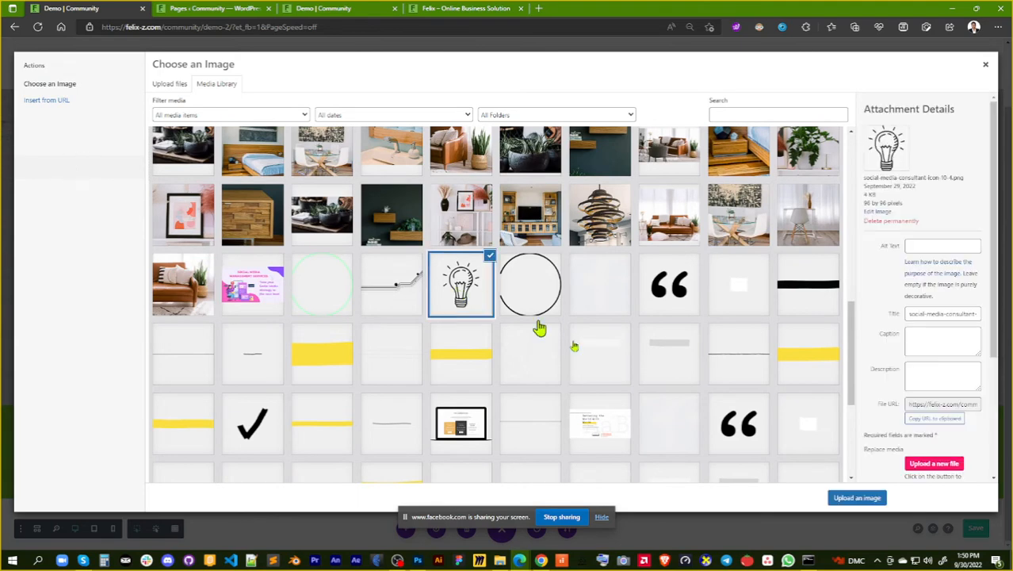
left_click(857, 500)
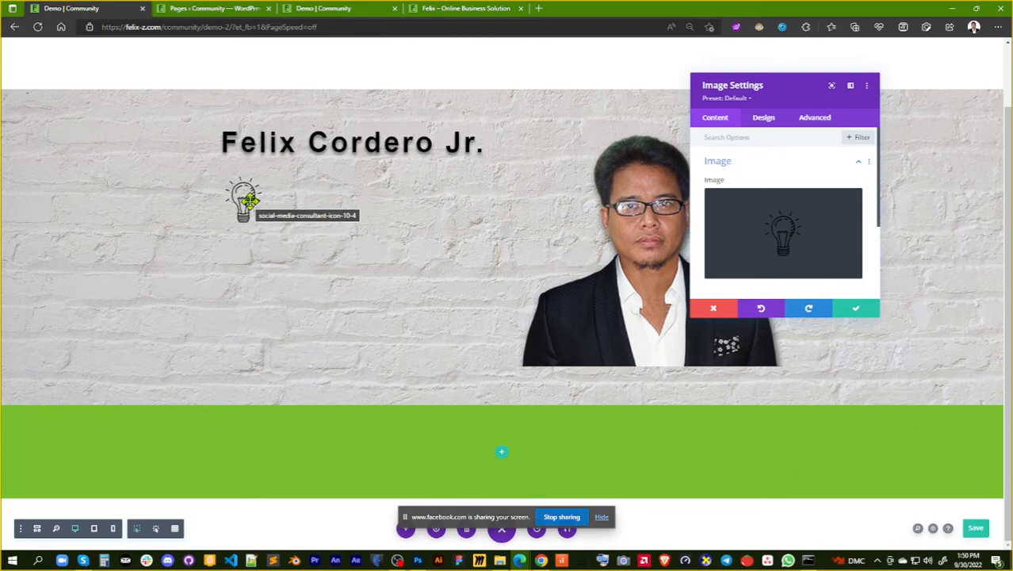
Center the light-bulb image, save its module settings, and move the name's Text module below it
left_click(765, 119)
left_click(786, 168)
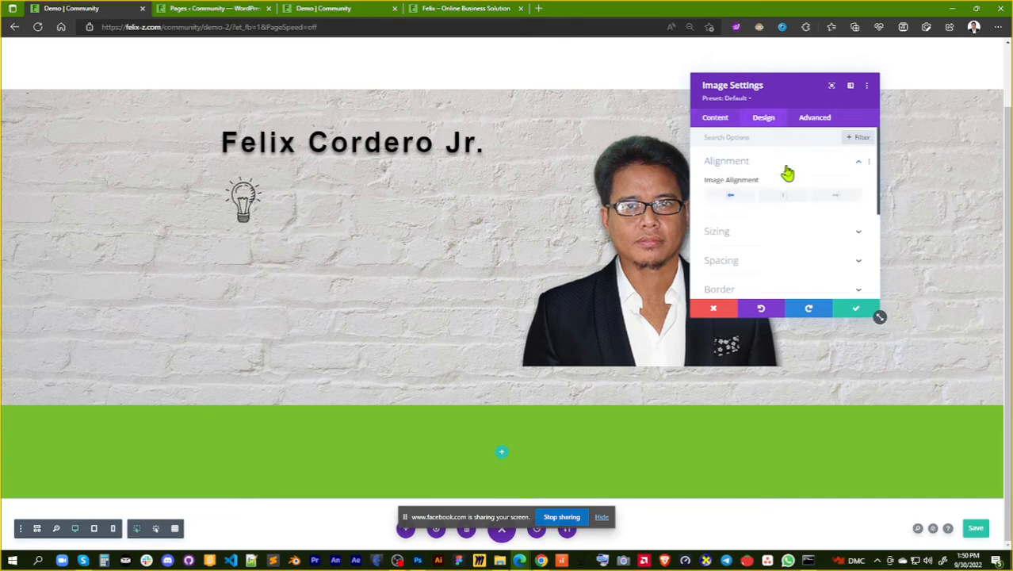
left_click(785, 197)
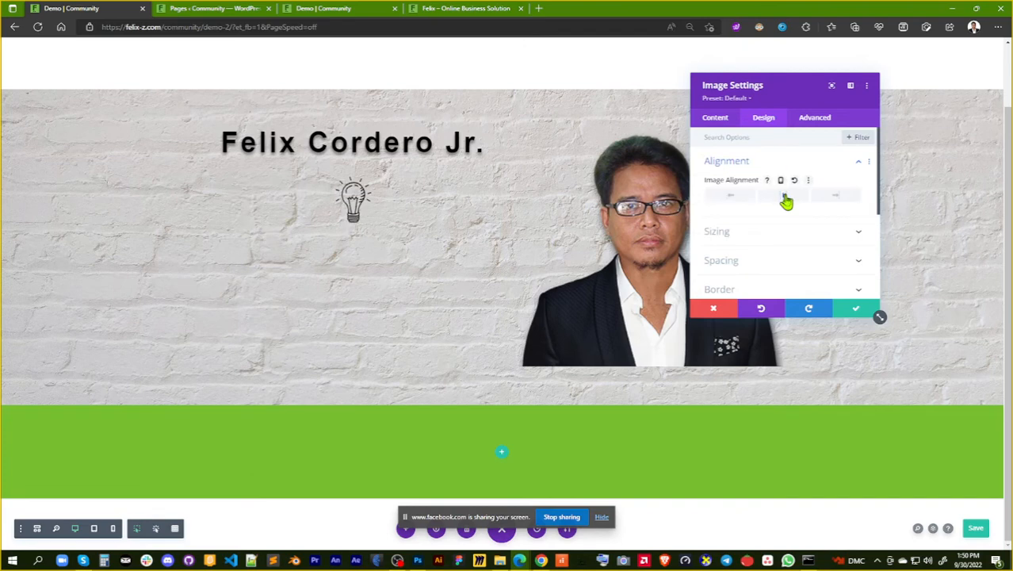
left_click(856, 310)
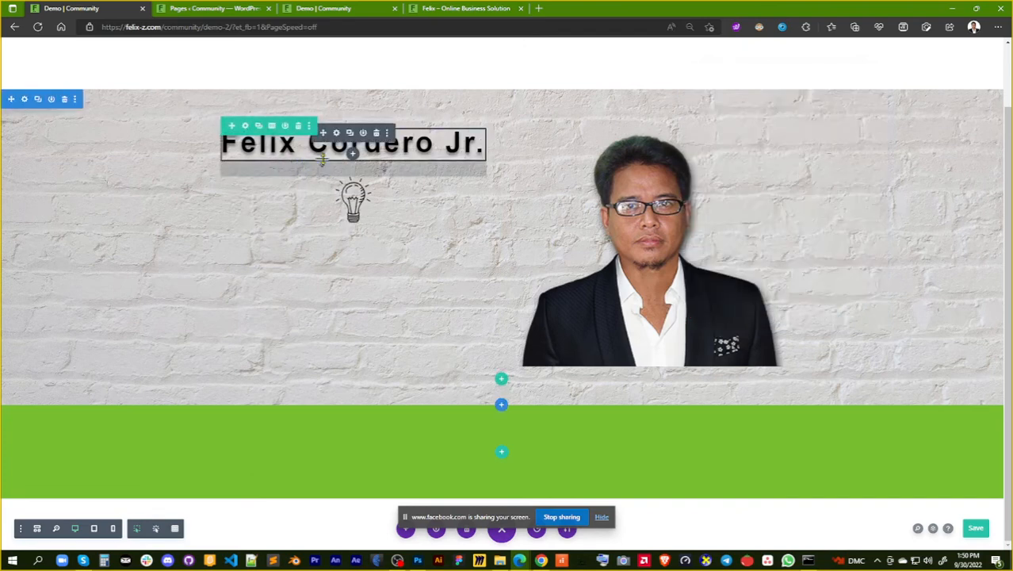
left_click_drag(323, 131, 325, 184)
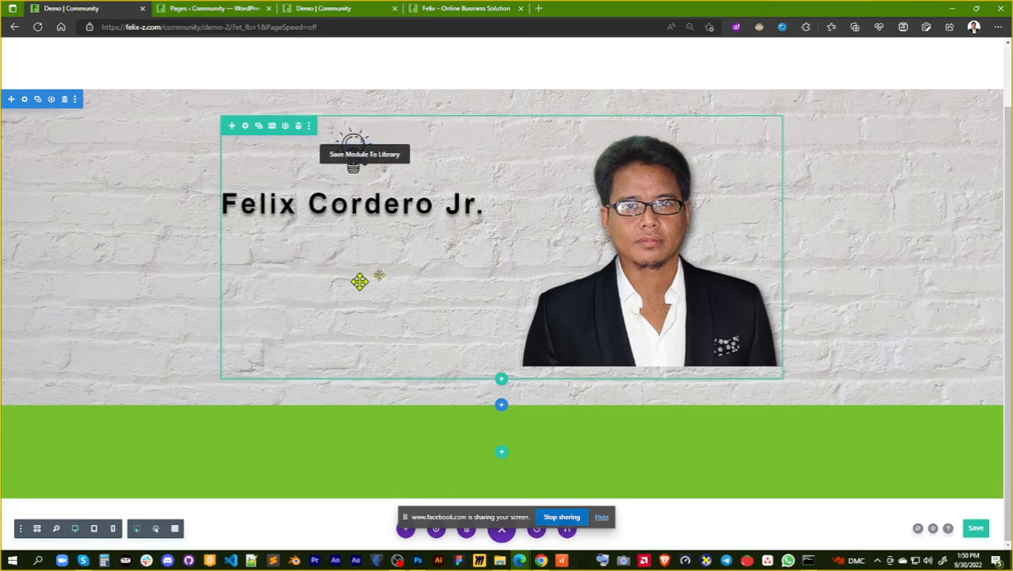
Set the light-bulb image's top padding to 87px and save the module settings
mouse_move(381, 140)
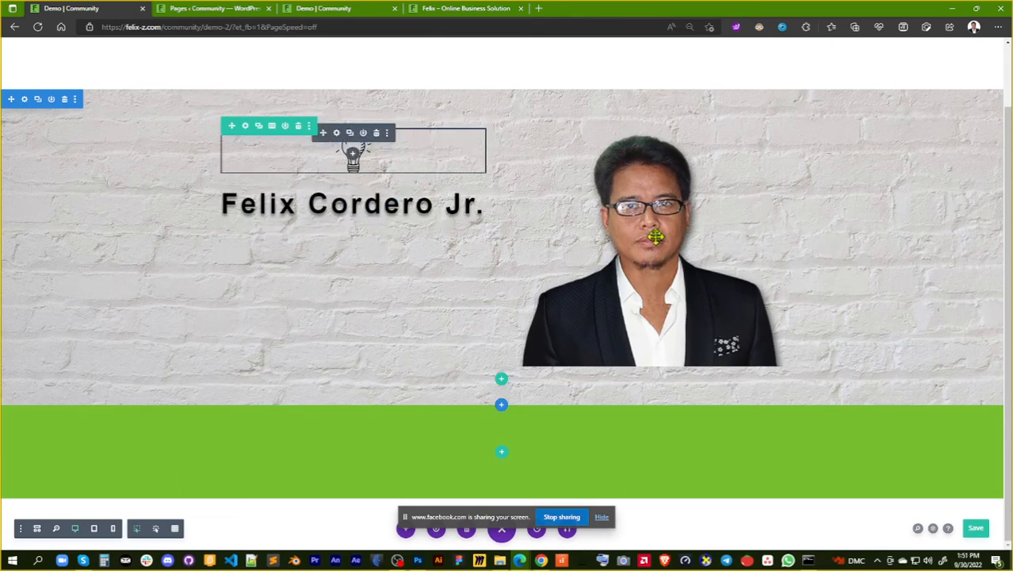
left_click(336, 134)
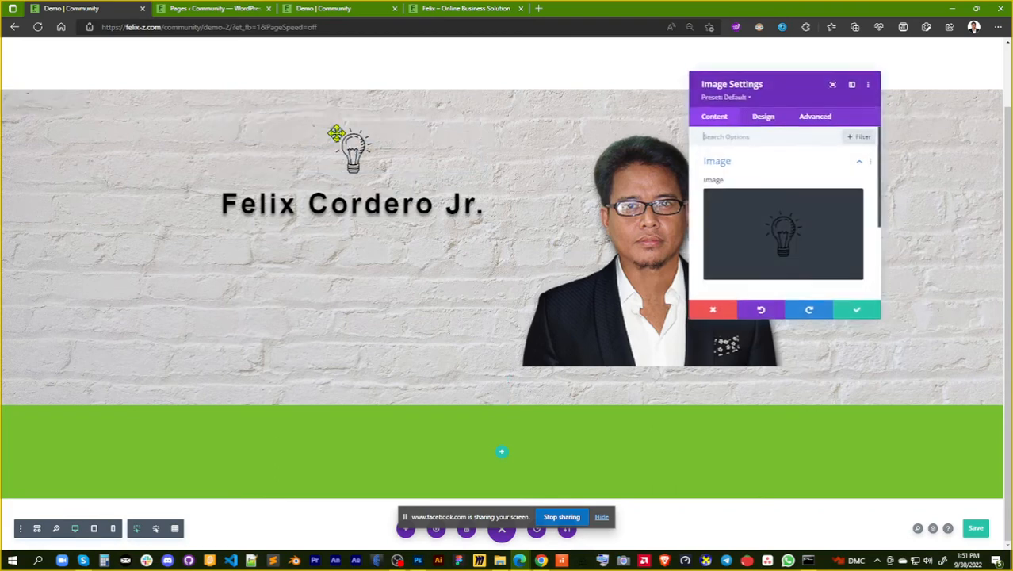
left_click(763, 119)
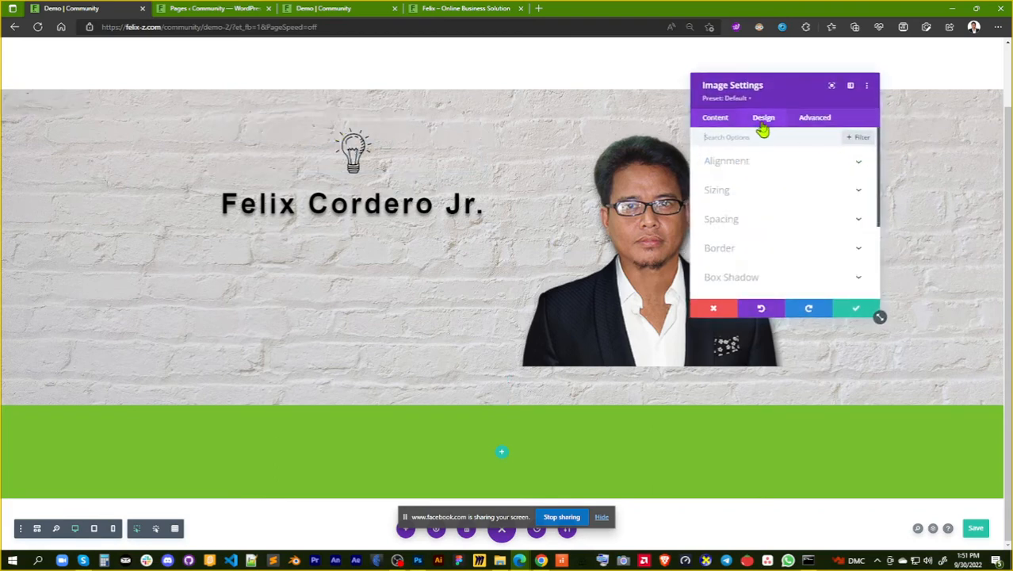
left_click(794, 220)
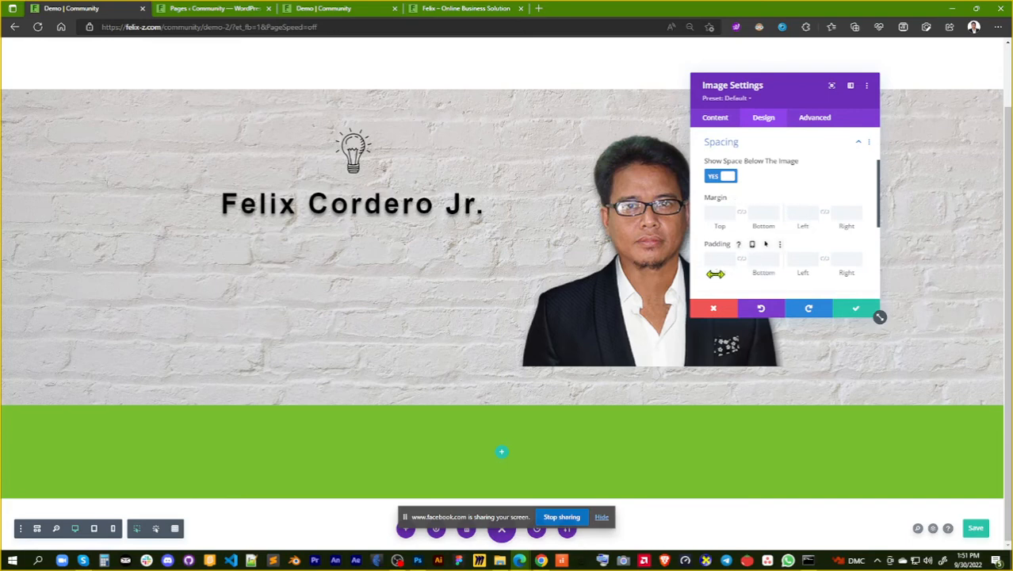
left_click_drag(715, 273, 860, 275)
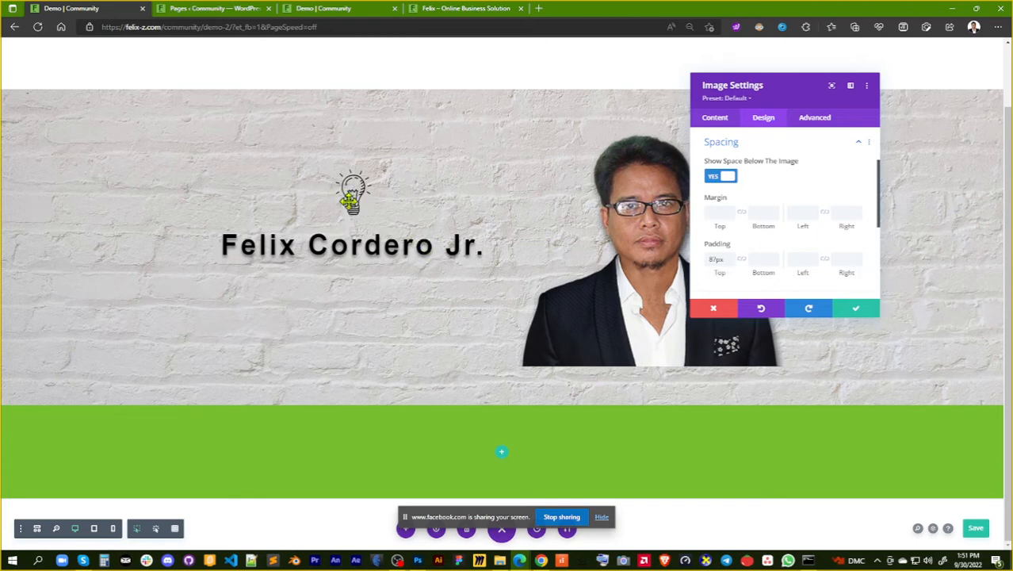
left_click(856, 312)
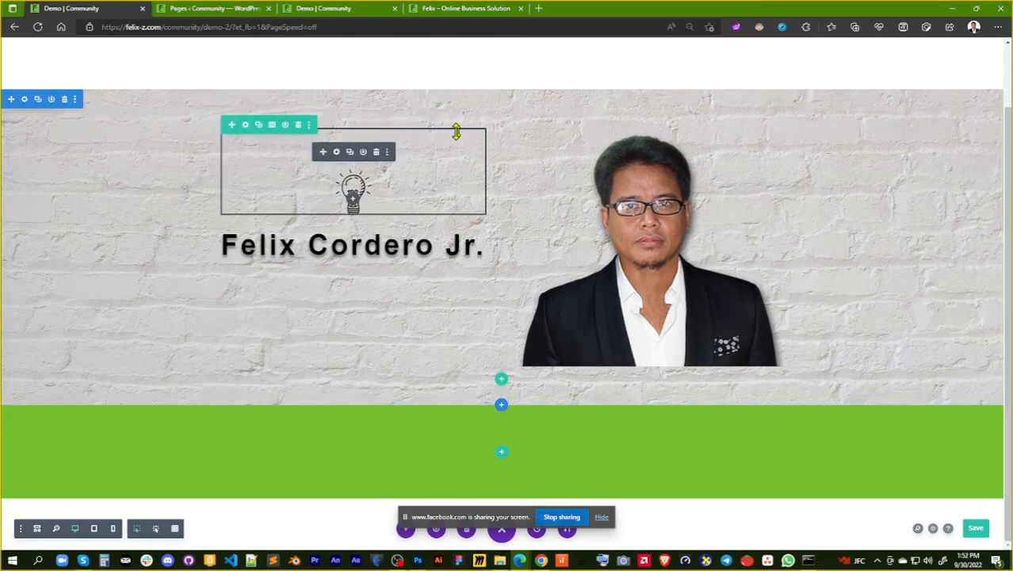
Set the brick-wall section's linked top and bottom padding to 0px
left_click(24, 100)
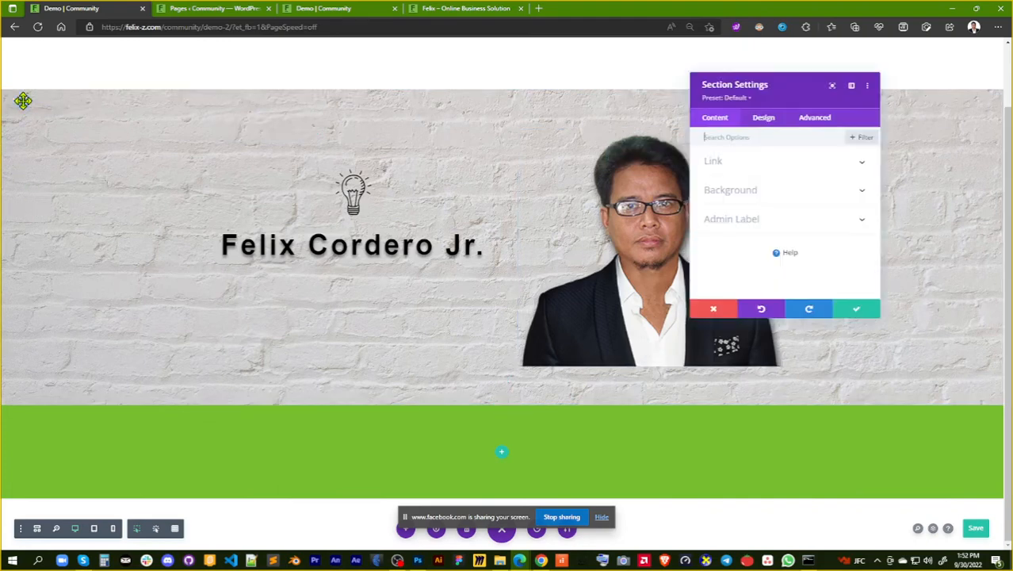
left_click(763, 127)
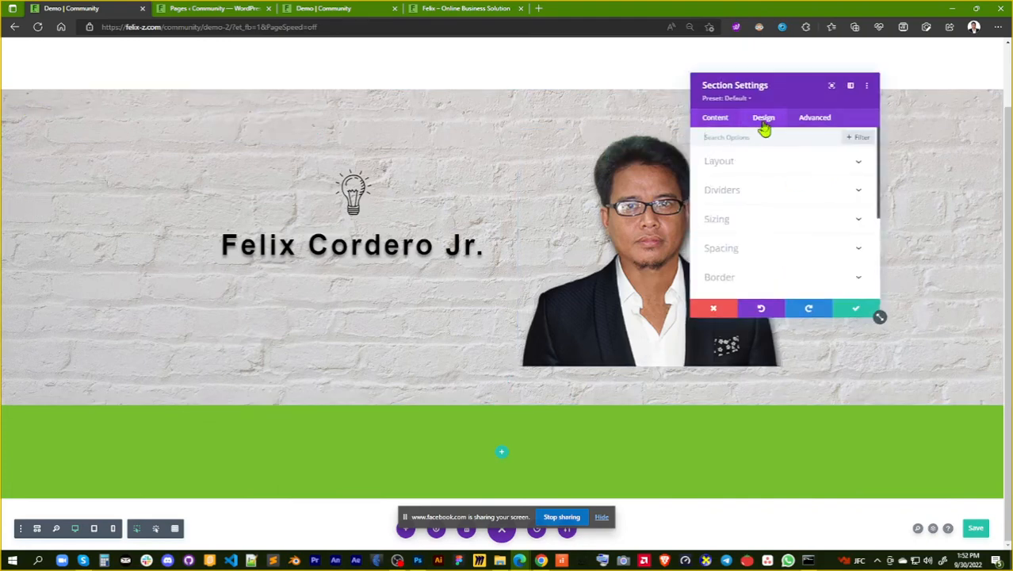
left_click(774, 255)
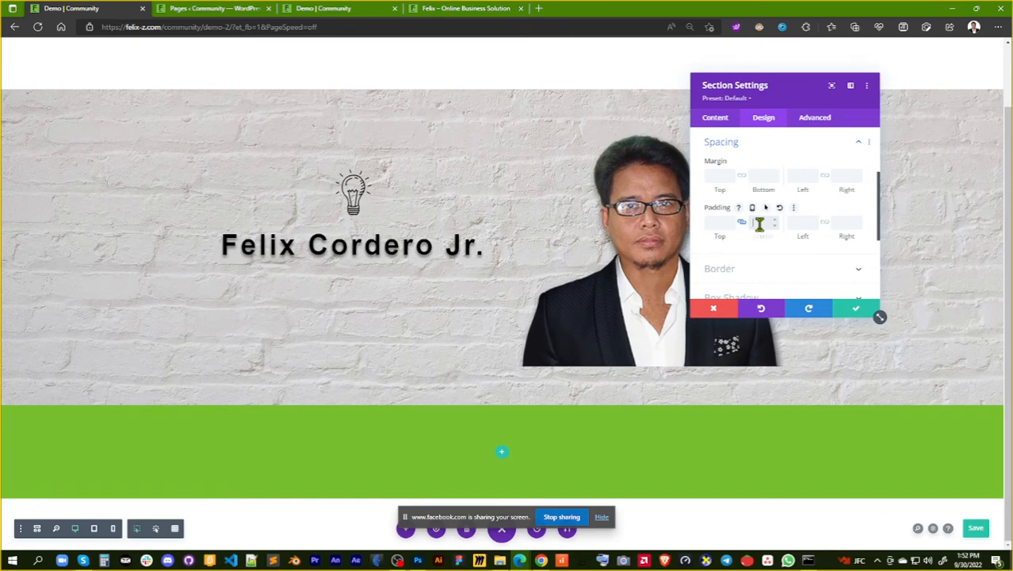
left_click(780, 267)
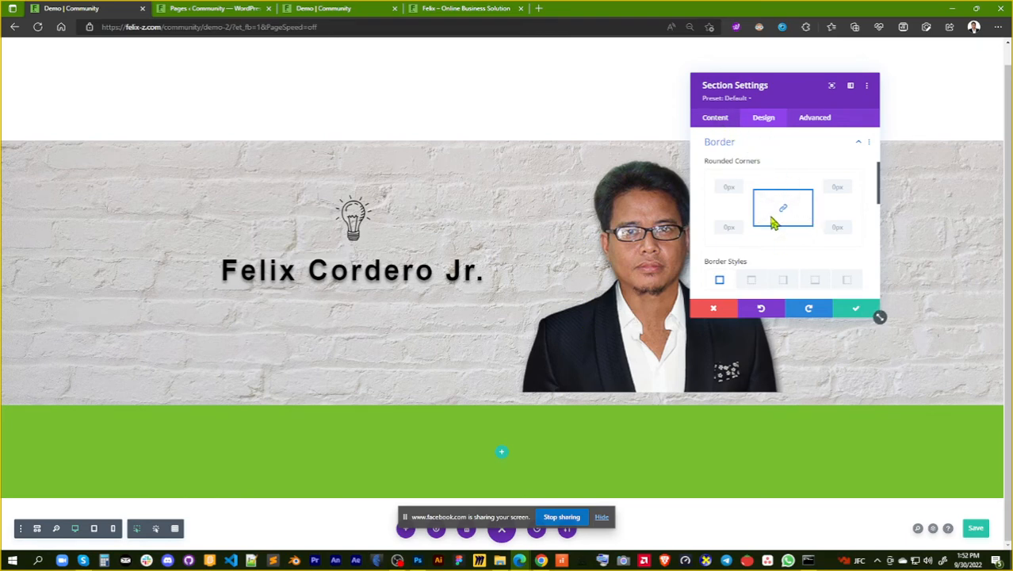
scroll(773, 218, "down", 3)
scroll(770, 211, "up", 5)
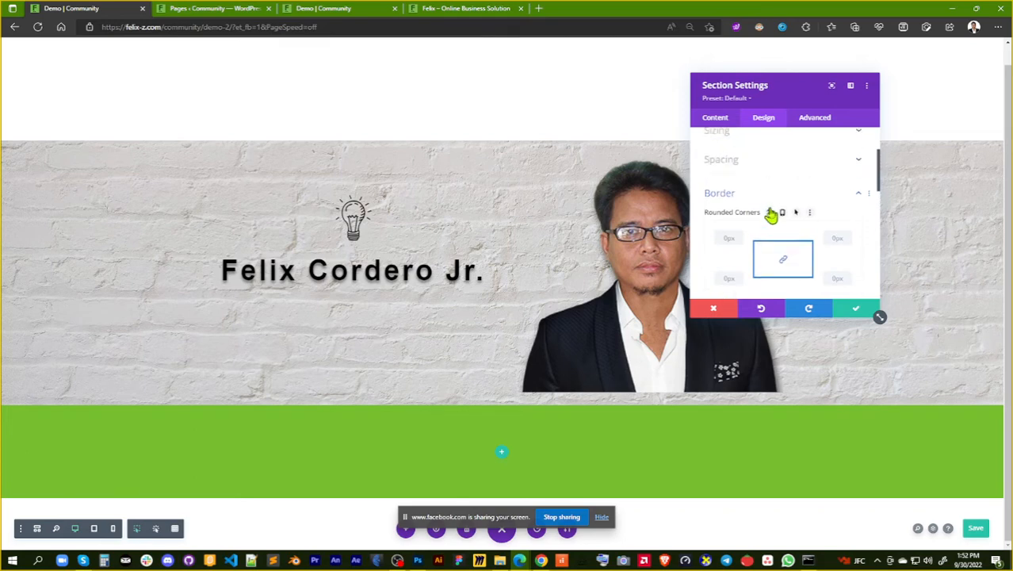
Unlink the section's top and bottom padding, clear only the top value, and save the section settings
left_click(819, 234)
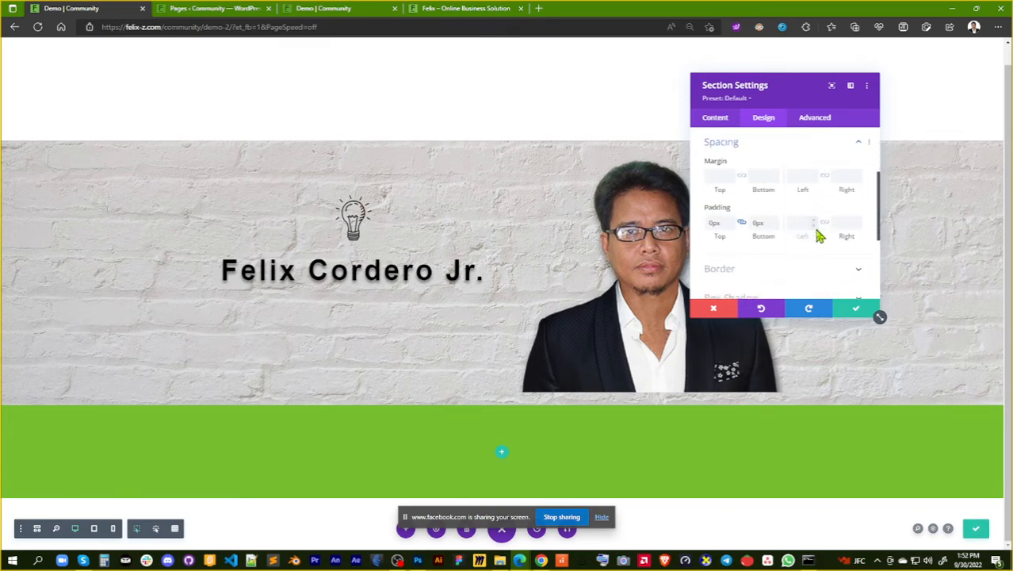
left_click(742, 224)
left_click_drag(715, 224, 705, 234)
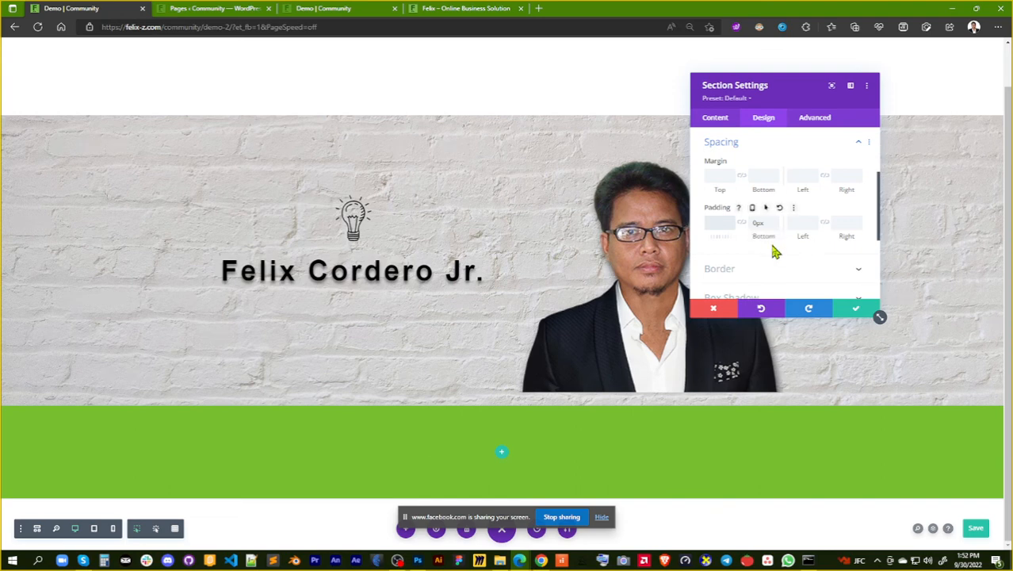
left_click(856, 313)
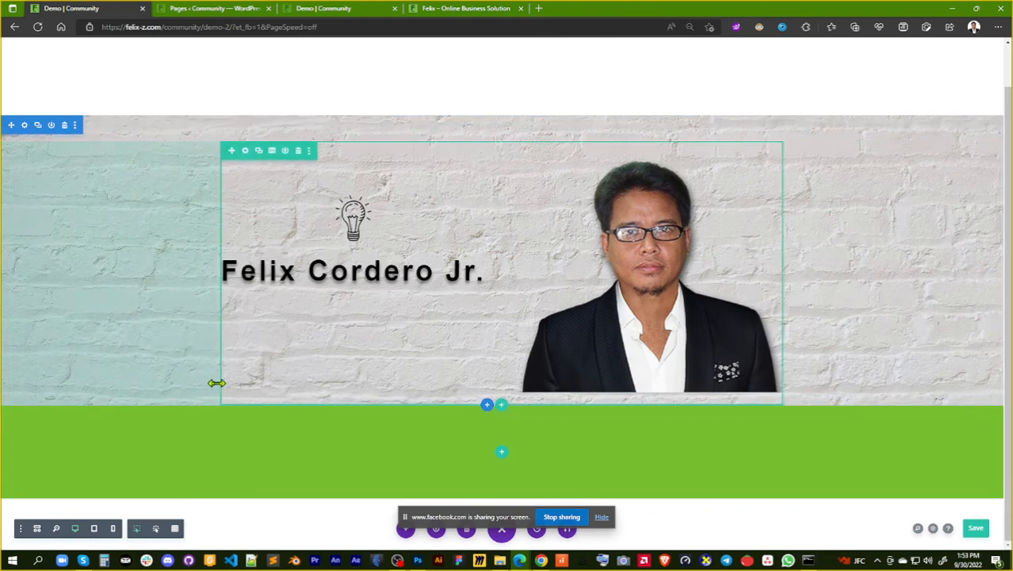
left_click_drag(217, 383, 221, 385)
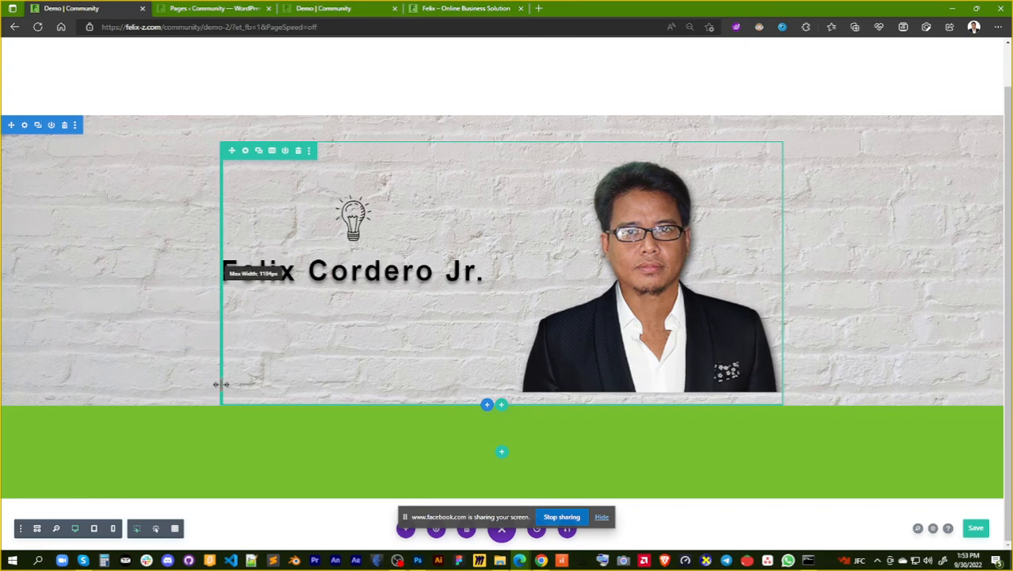
left_click_drag(221, 384, 222, 385)
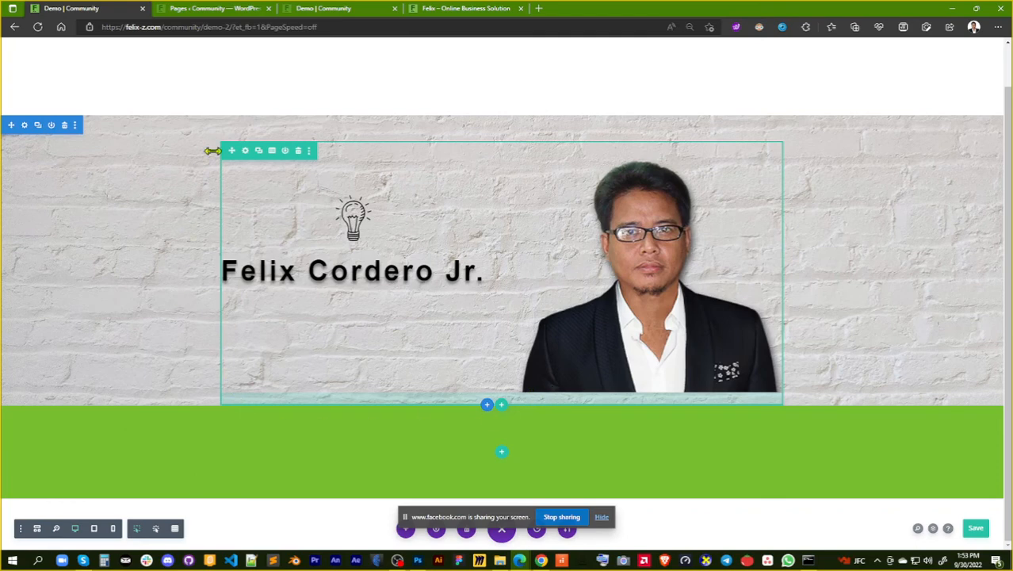
Set the bottom padding of the row holding the heading and portrait to 0px, and save the row settings
left_click(246, 152)
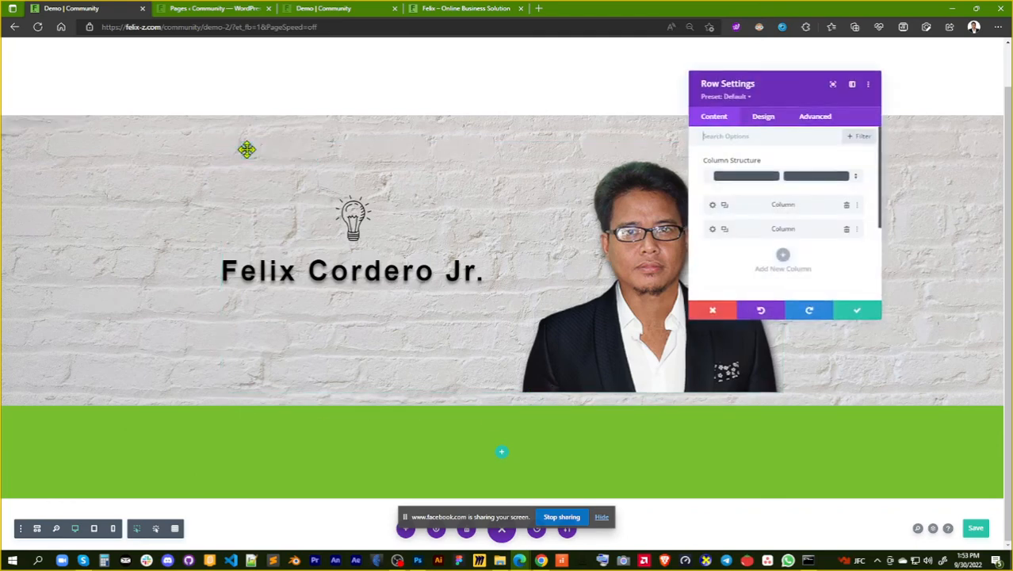
left_click(765, 127)
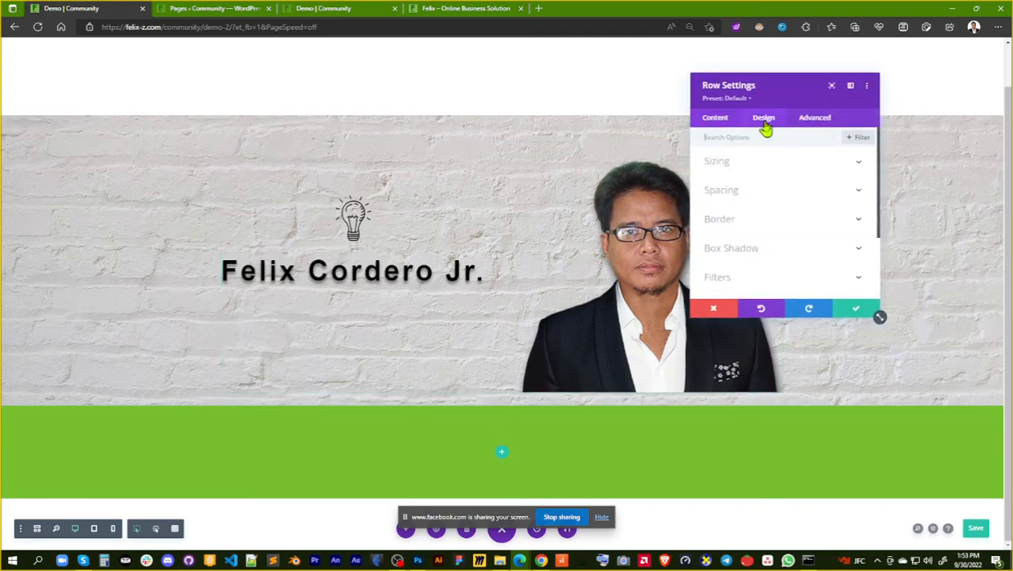
left_click(788, 197)
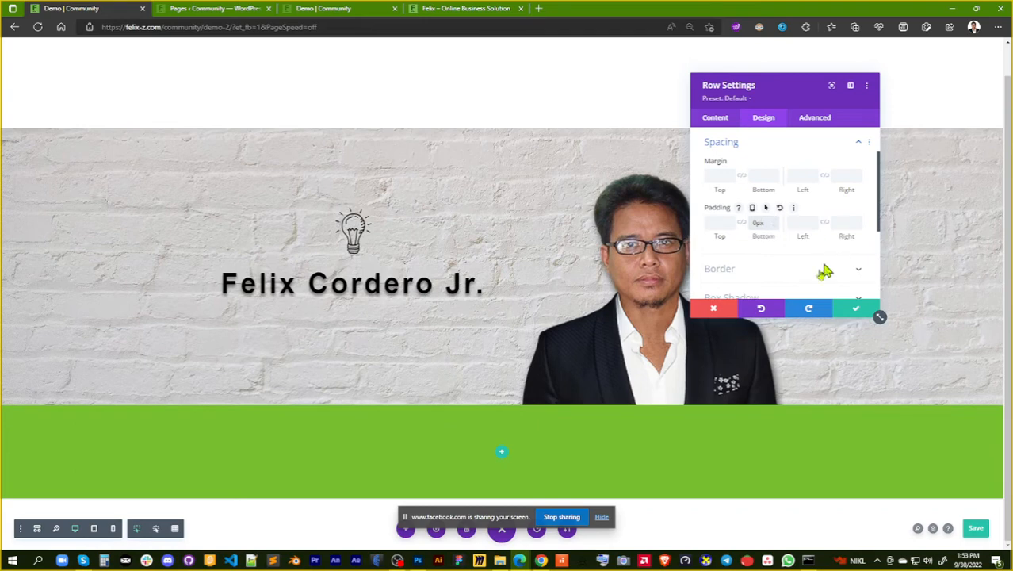
left_click(855, 309)
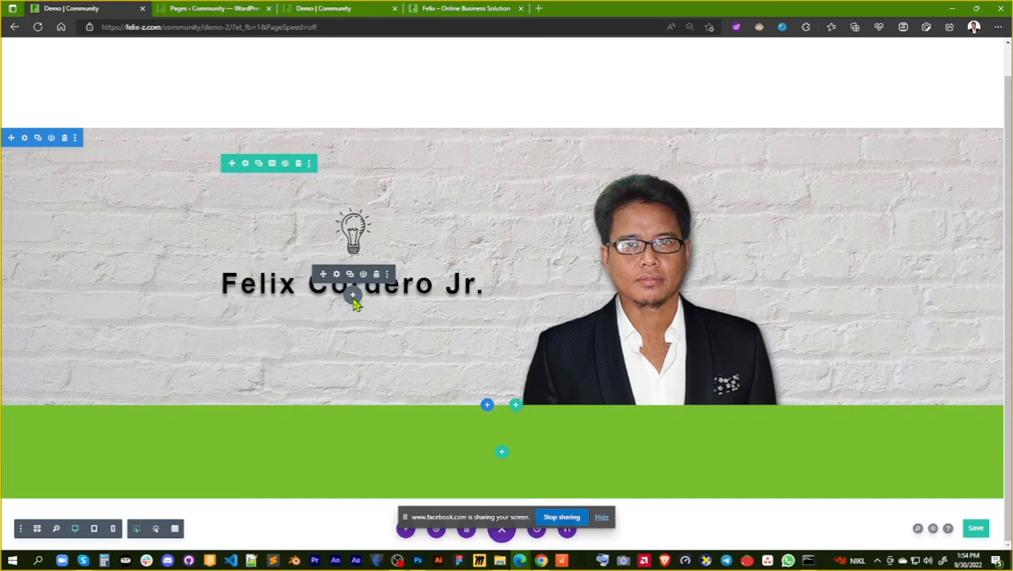
Insert a Button module below the name heading and set its text to "Book call"
left_click(353, 299)
scroll(376, 410, "down", 1)
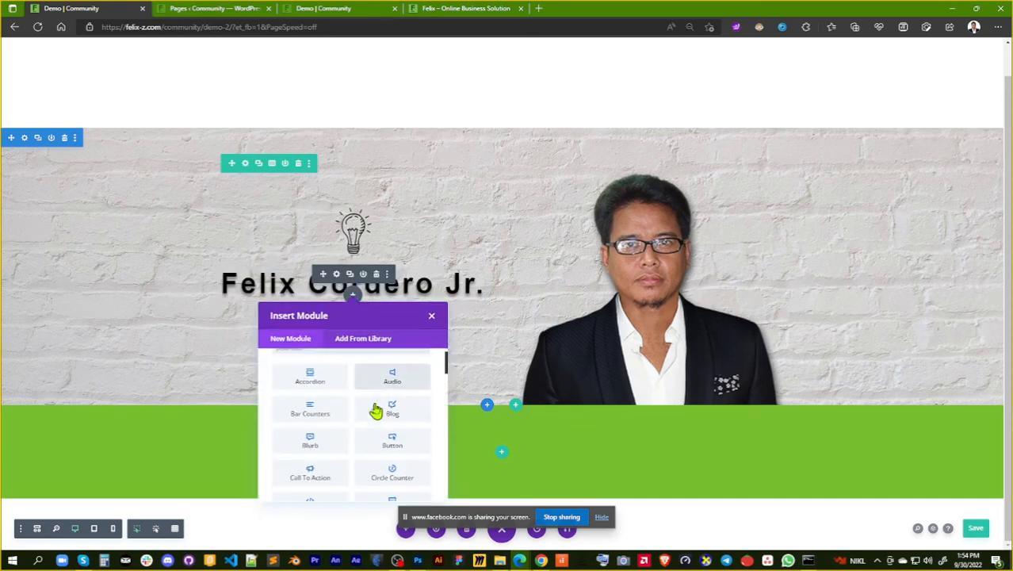
left_click(392, 440)
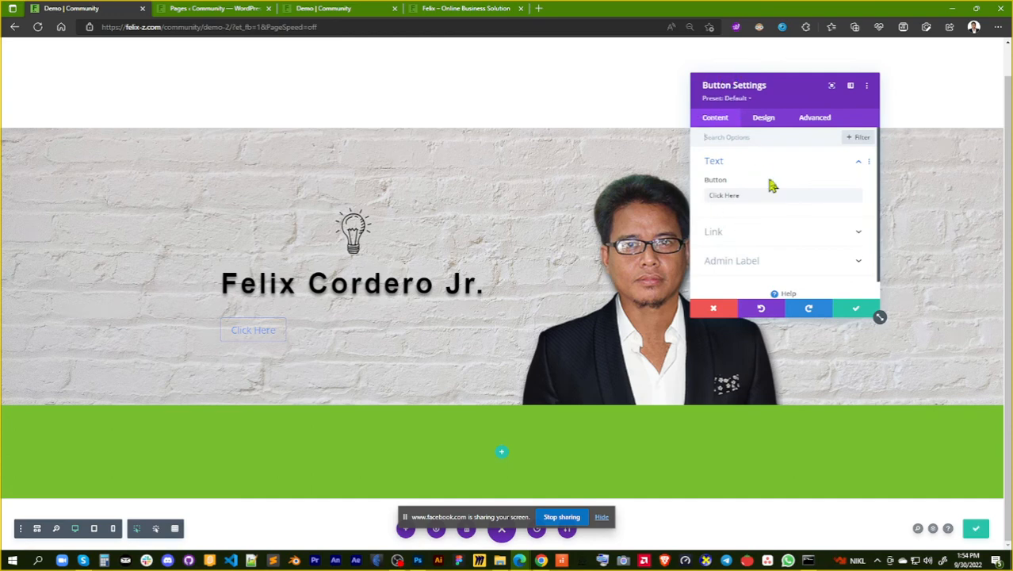
left_click_drag(759, 196, 707, 213)
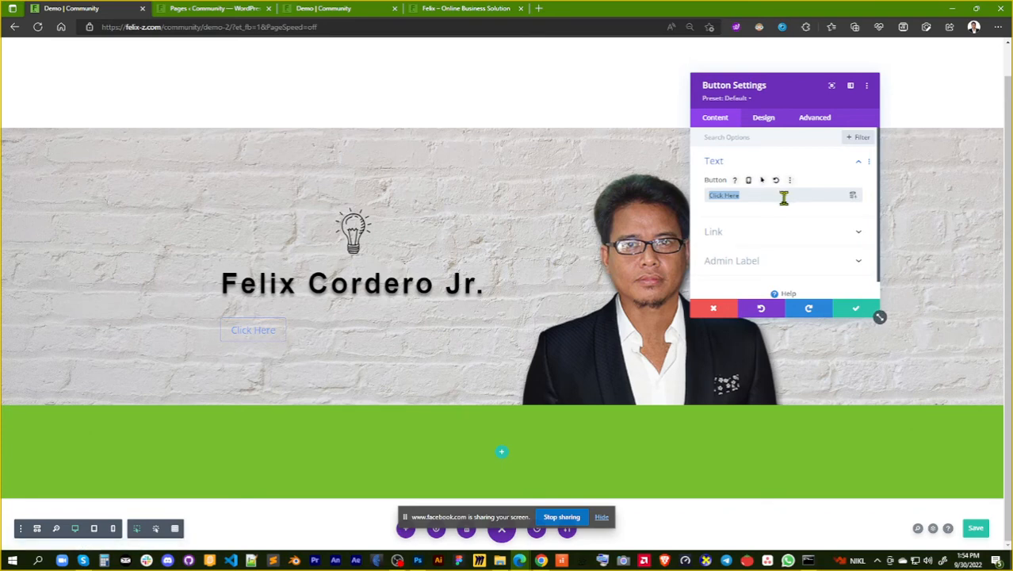
type("Book call")
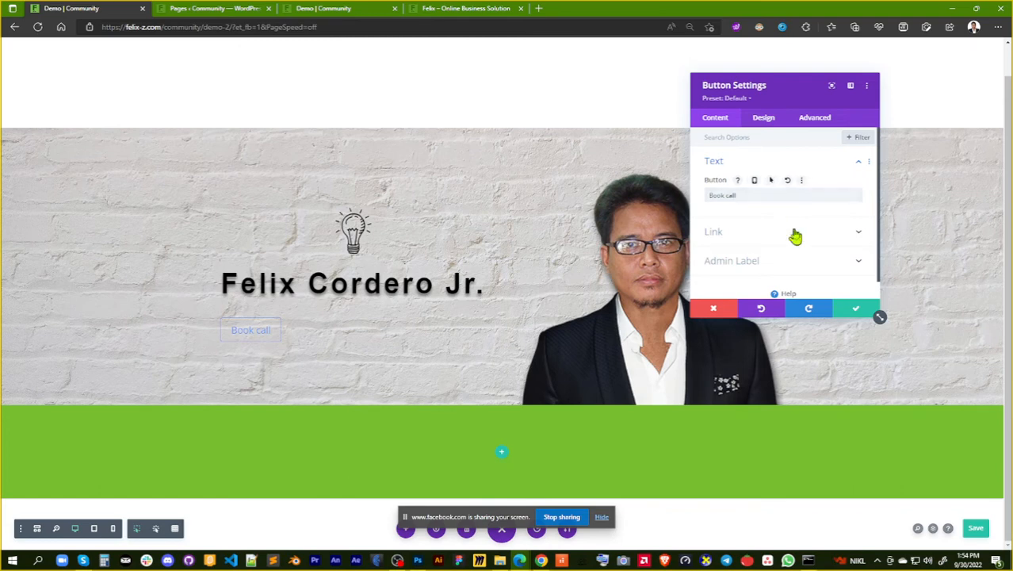
Examine the new button's link options, including the link URL and the link target
left_click(796, 233)
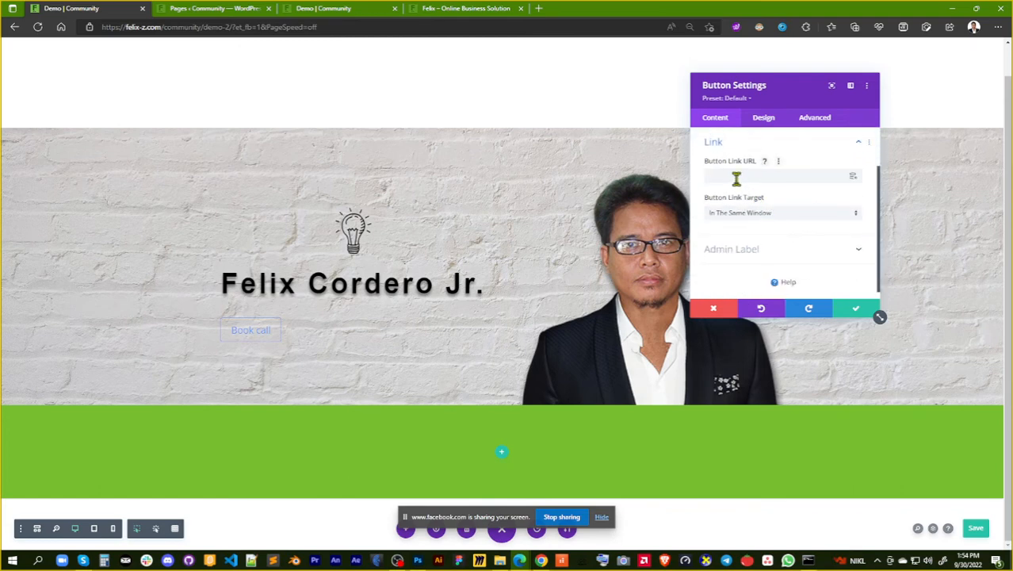
left_click(867, 143)
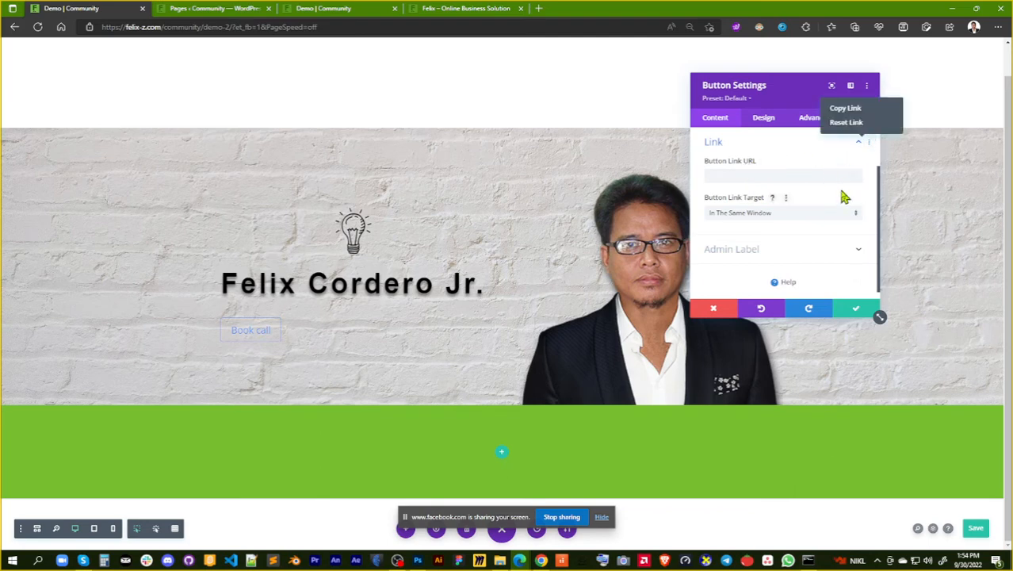
left_click(845, 197)
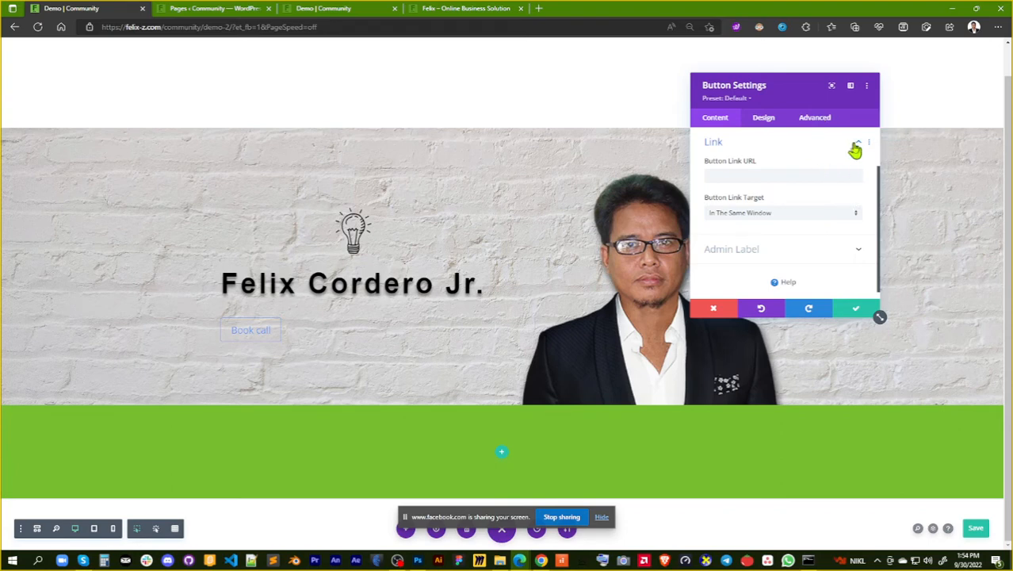
left_click(857, 147)
left_click(745, 168)
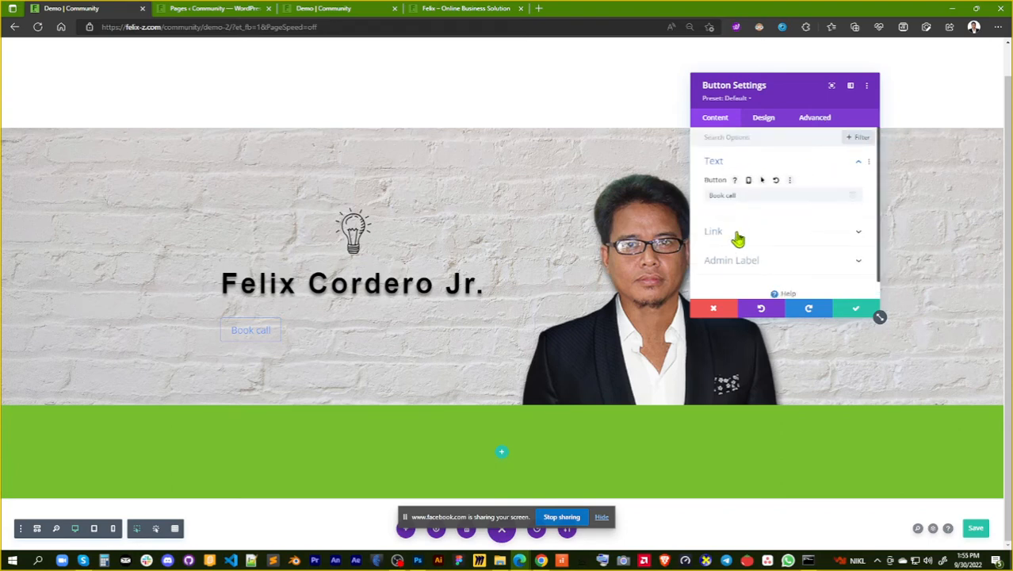
left_click(847, 234)
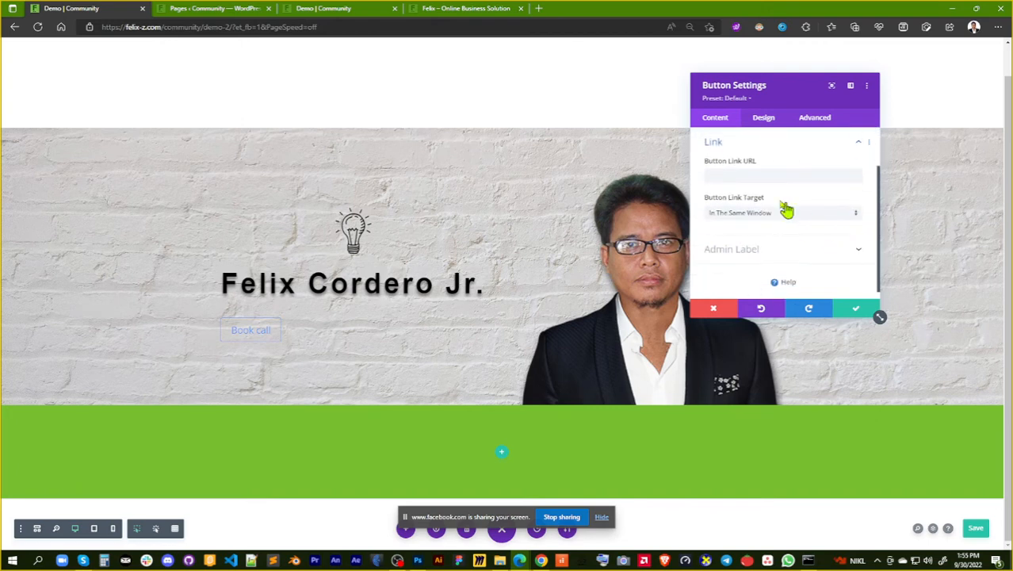
left_click(738, 178)
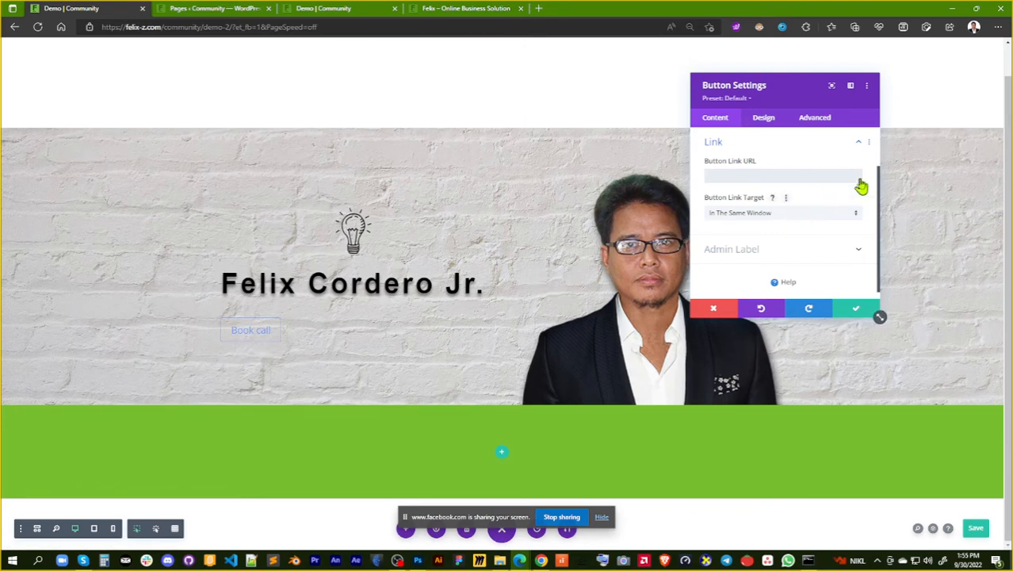
scroll(856, 190, "down", 1)
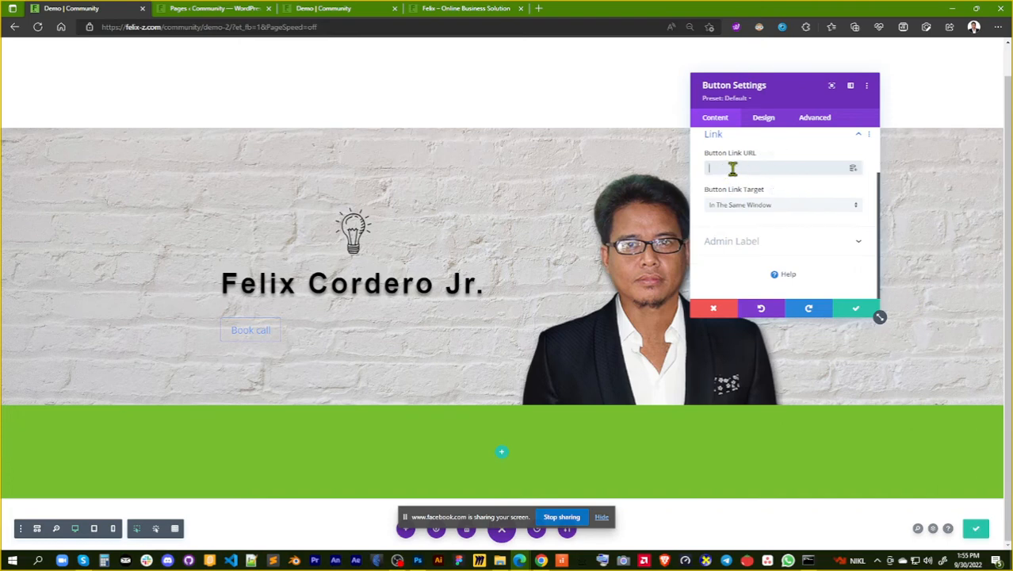
scroll(731, 167, "up", 2)
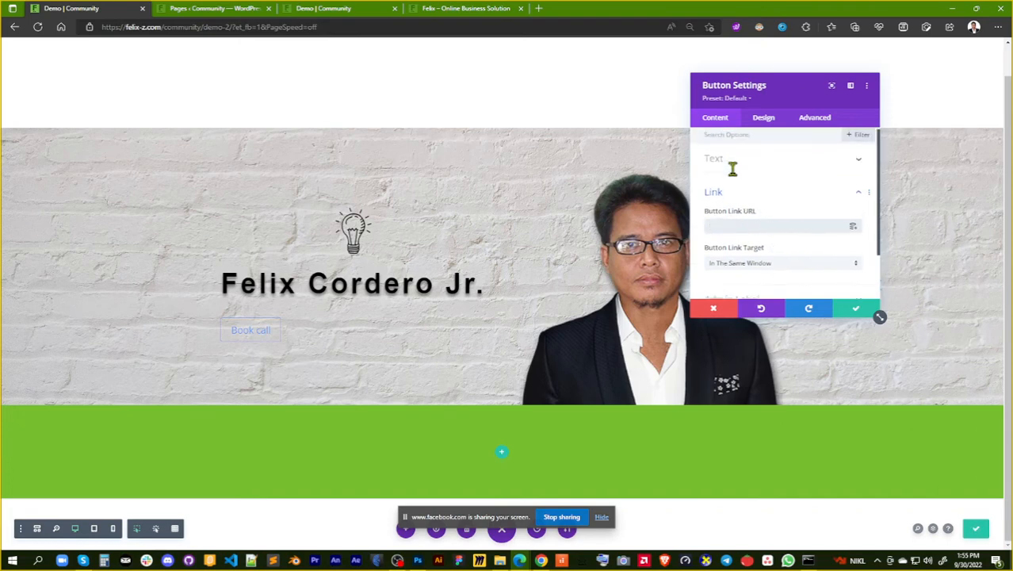
Save the button's module settings and save the Demo page
left_click(857, 314)
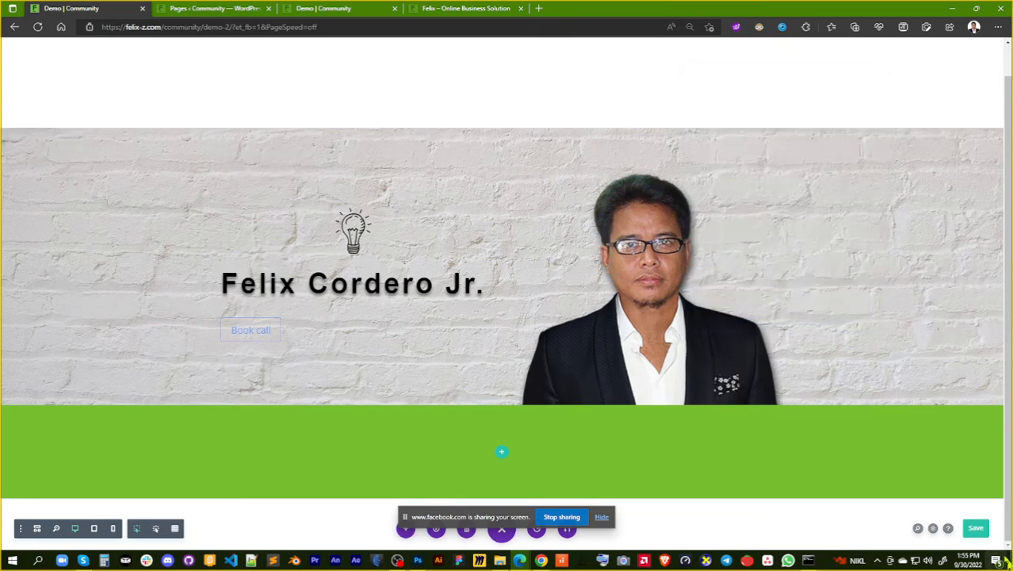
left_click(978, 533)
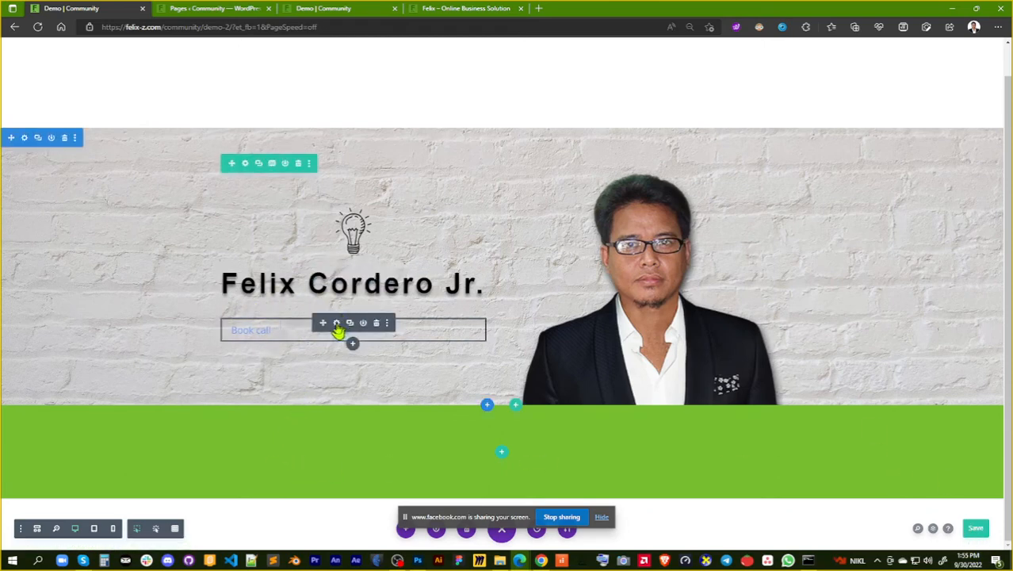
Try the left and right alignments on the "Book call" button and set it to centered
left_click(337, 326)
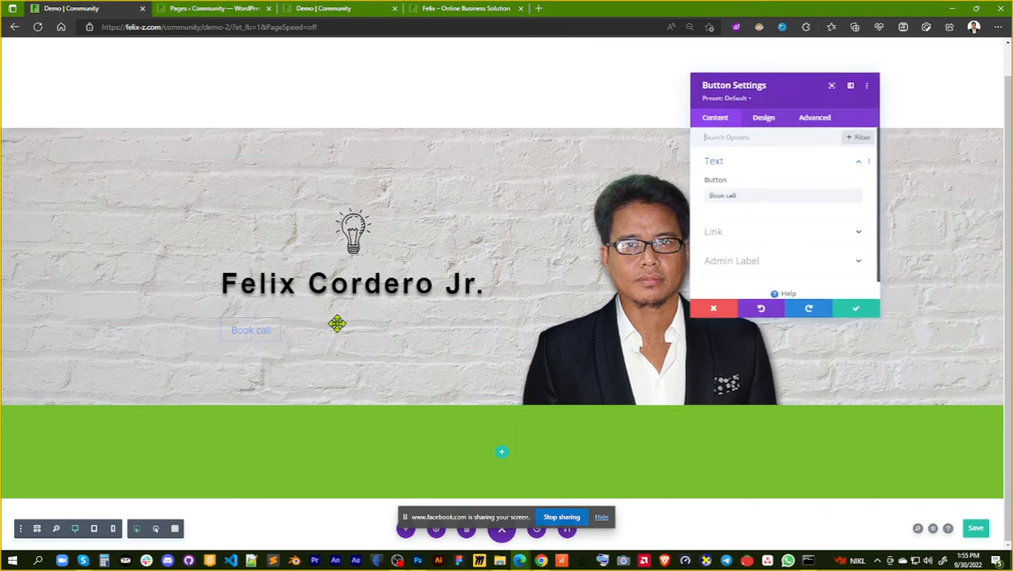
left_click(765, 119)
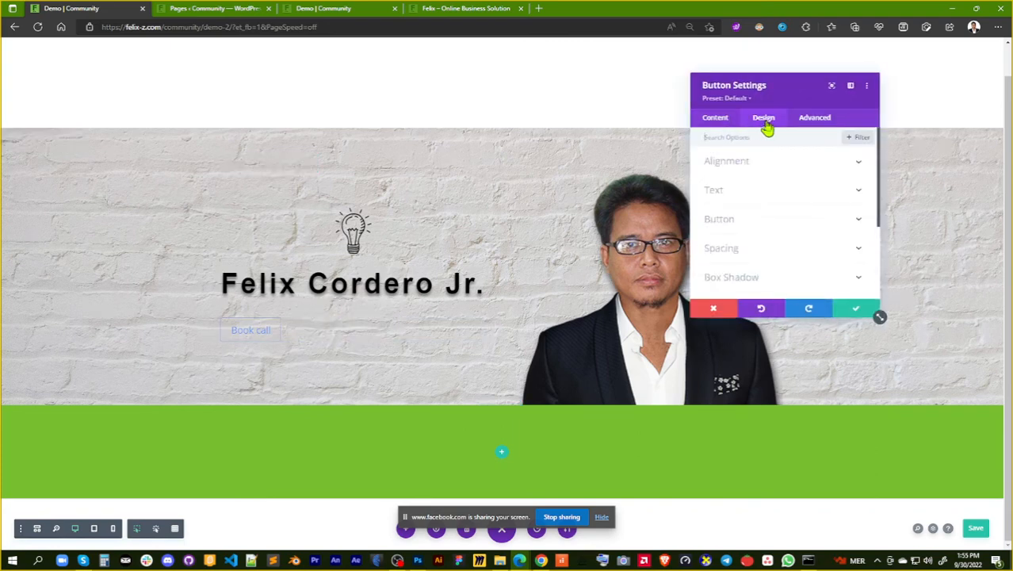
left_click(788, 166)
left_click(784, 198)
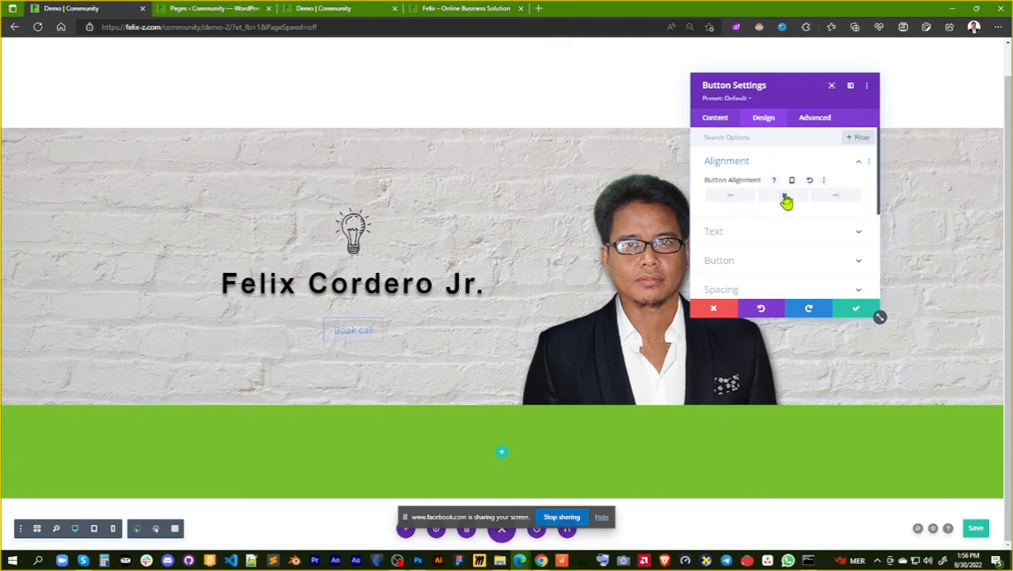
left_click(730, 198)
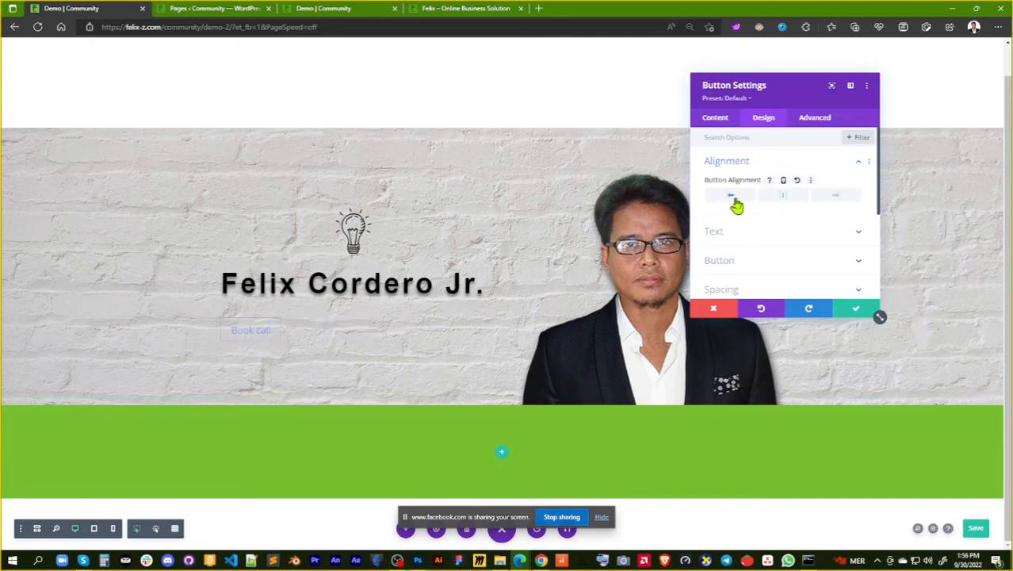
left_click(839, 197)
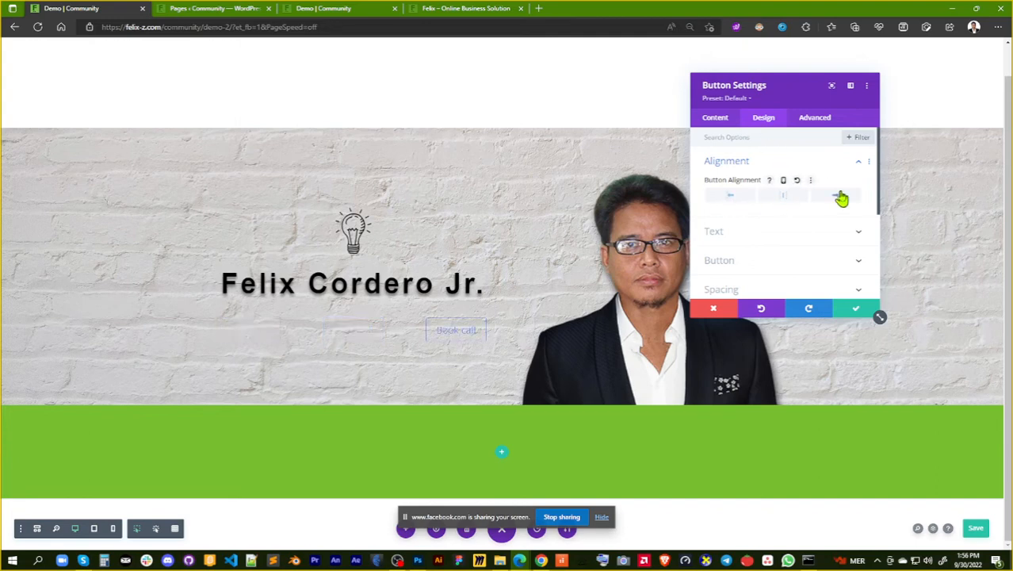
left_click(785, 198)
Try the Light text color on the "Book call" button and set it back to Dark
left_click(774, 232)
scroll(792, 219, "down", 2)
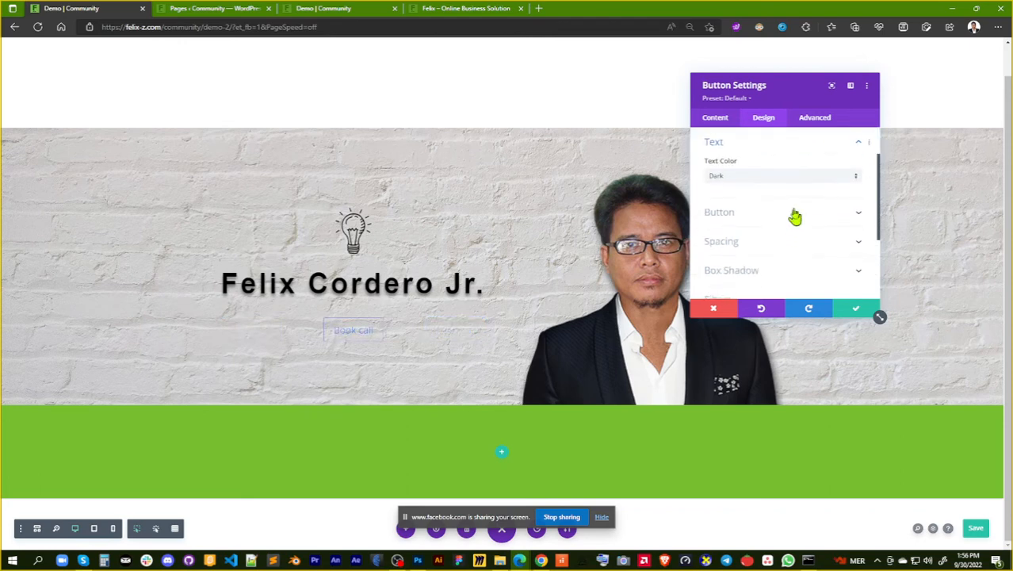
left_click(781, 177)
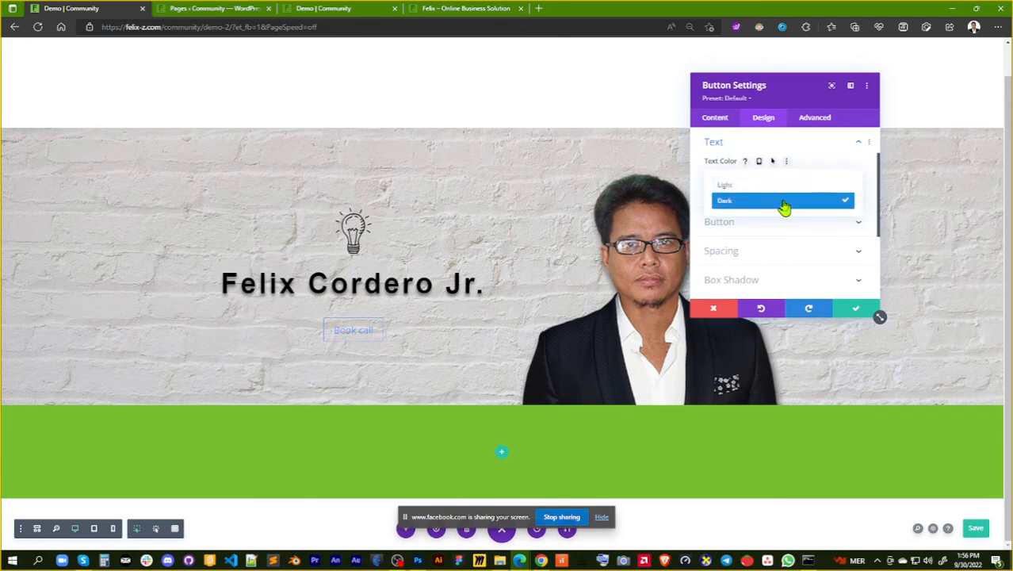
left_click(783, 206)
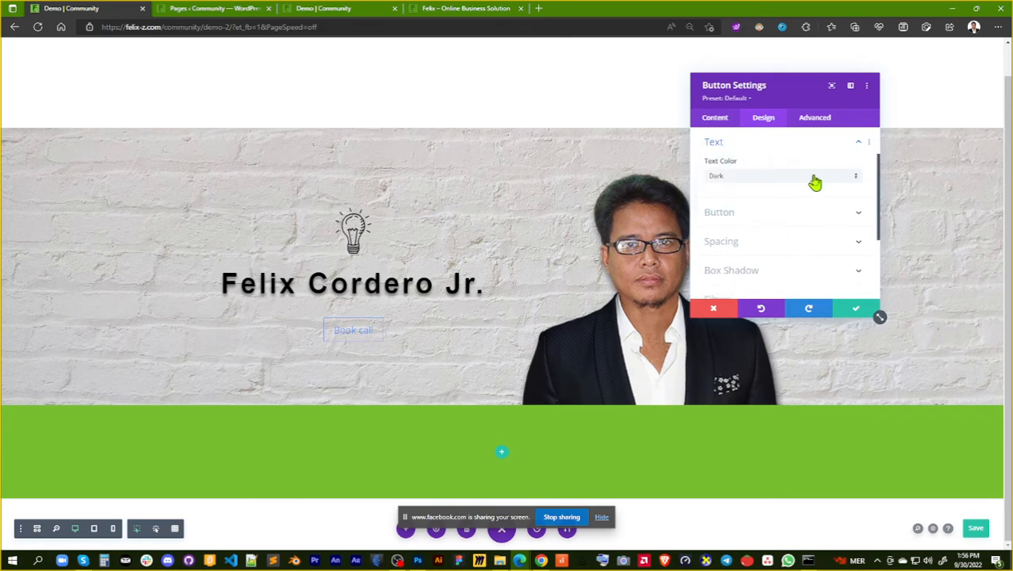
scroll(820, 195, "up", 1)
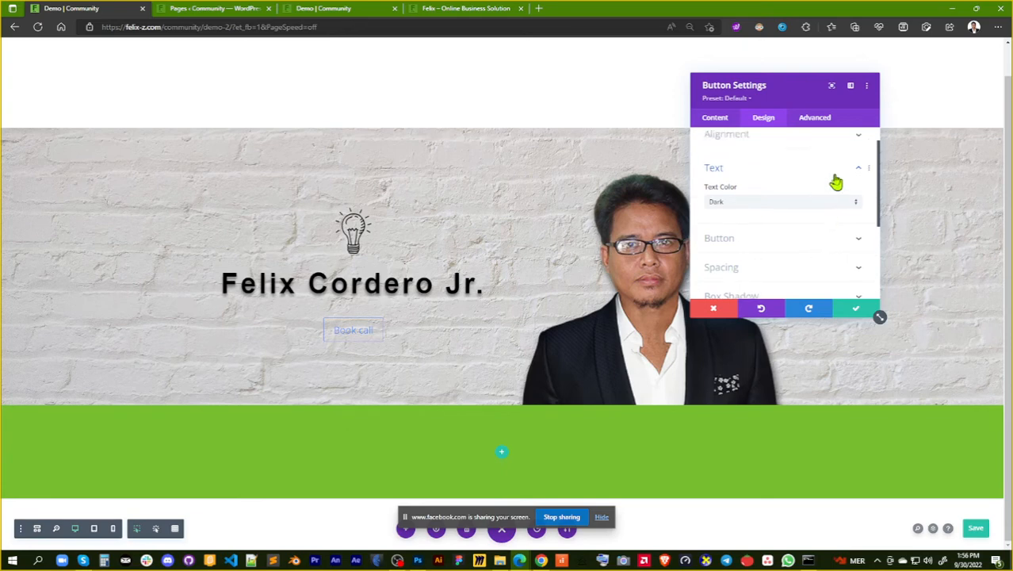
left_click(807, 209)
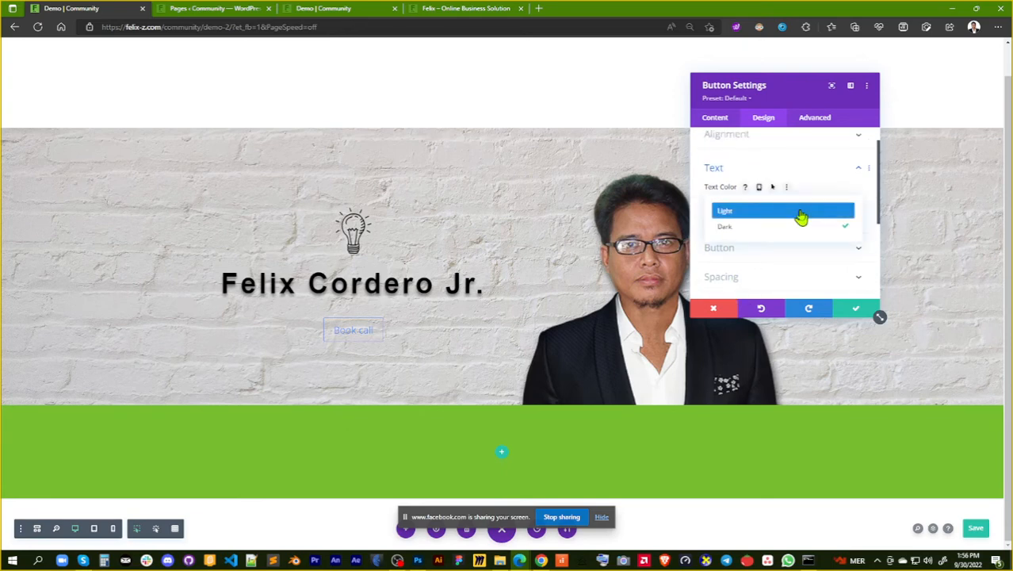
left_click(802, 214)
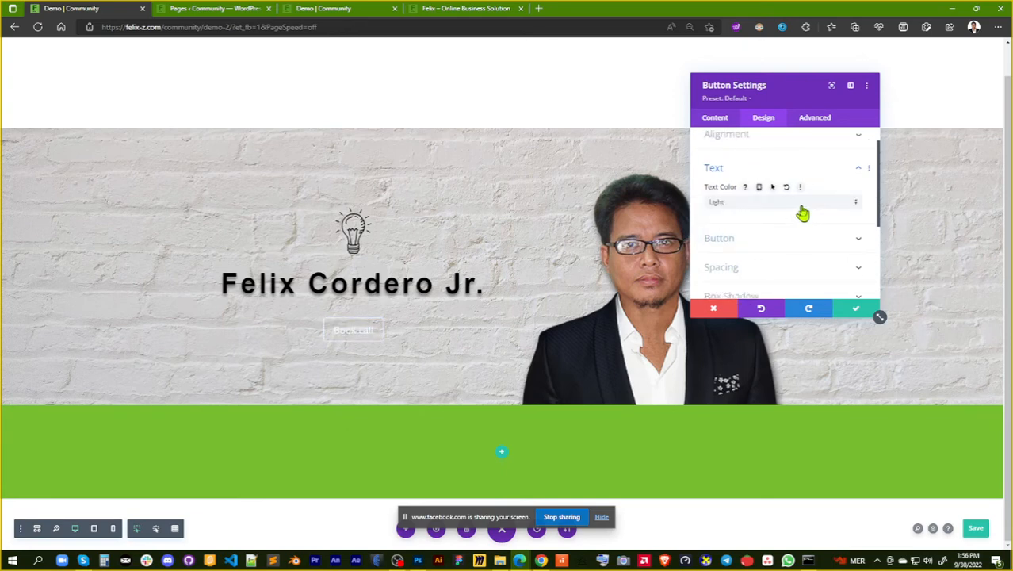
left_click(802, 209)
left_click(799, 229)
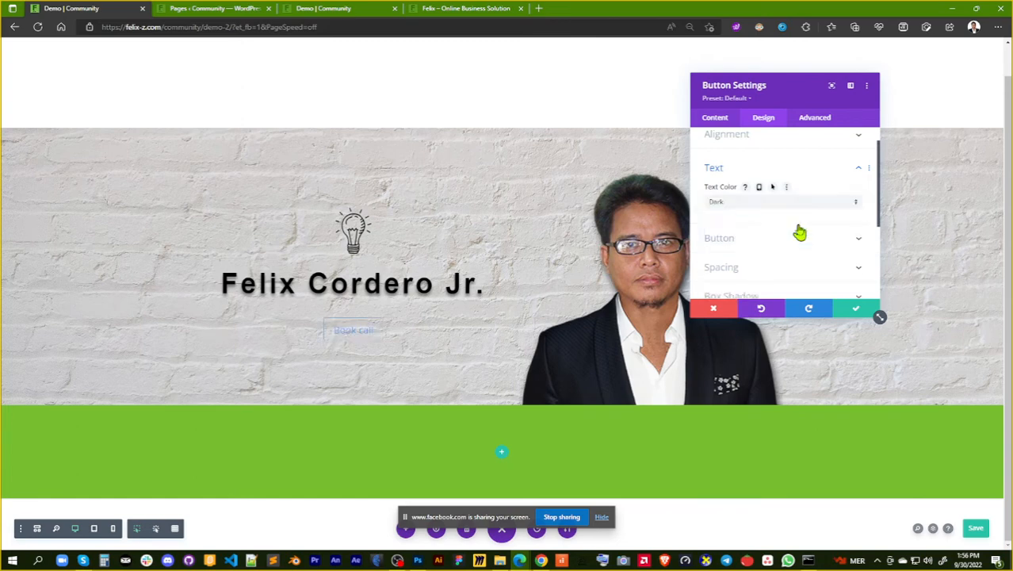
scroll(800, 232, "down", 1)
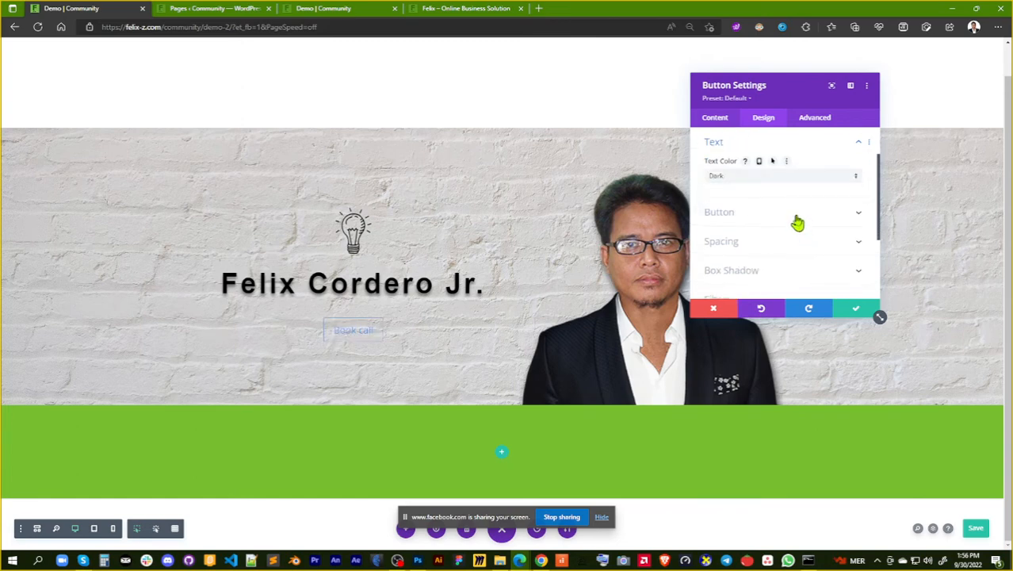
Enable custom styles for the "Book call" button, try orange text, and set the text color to a slightly darkened green
left_click(798, 220)
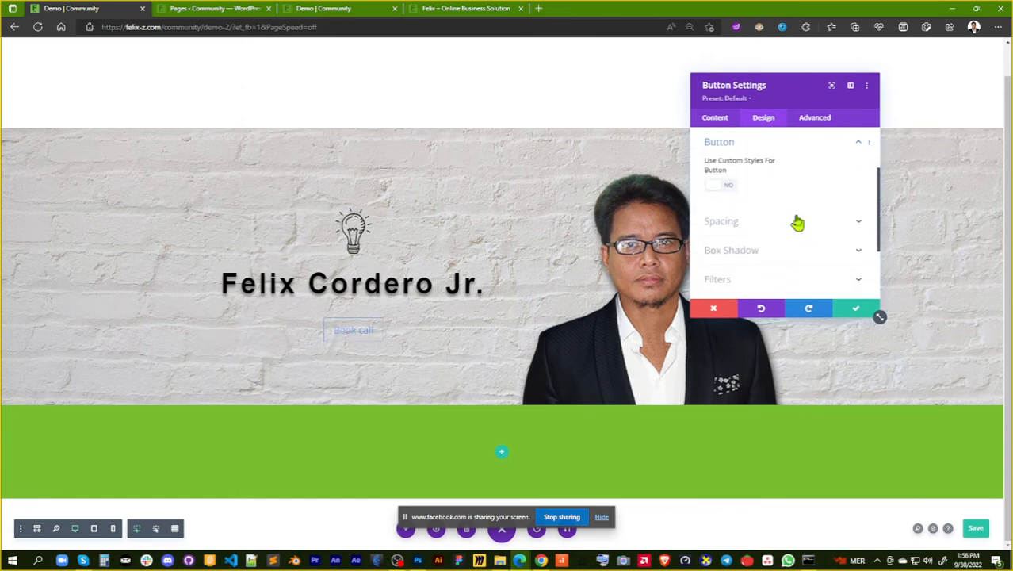
left_click(729, 188)
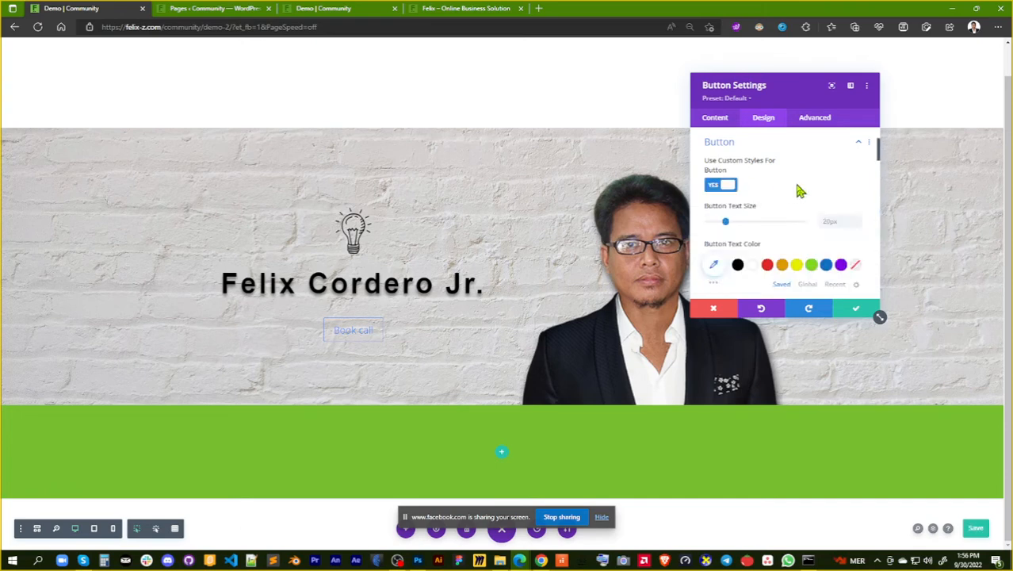
scroll(819, 194, "down", 1)
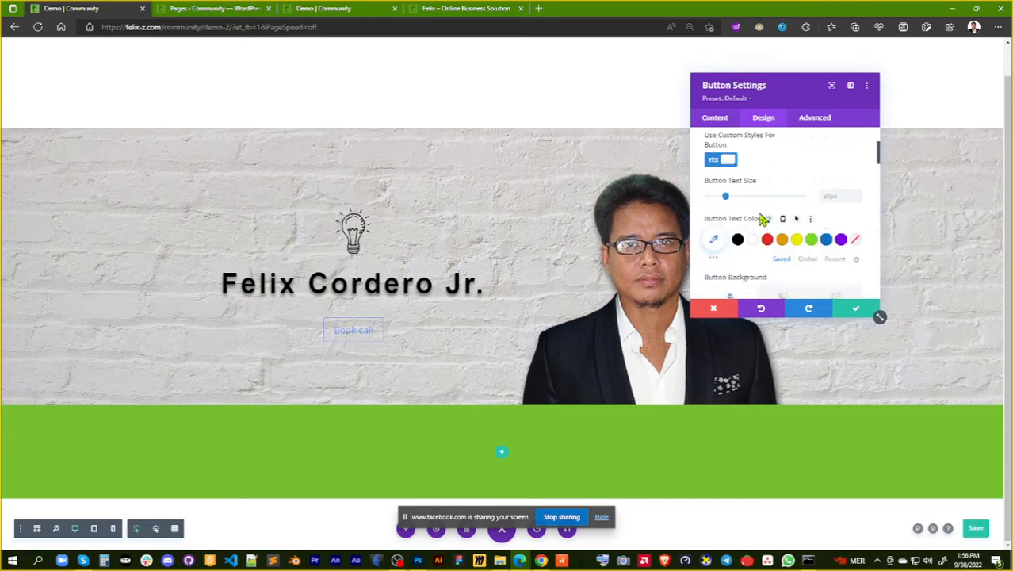
left_click(782, 240)
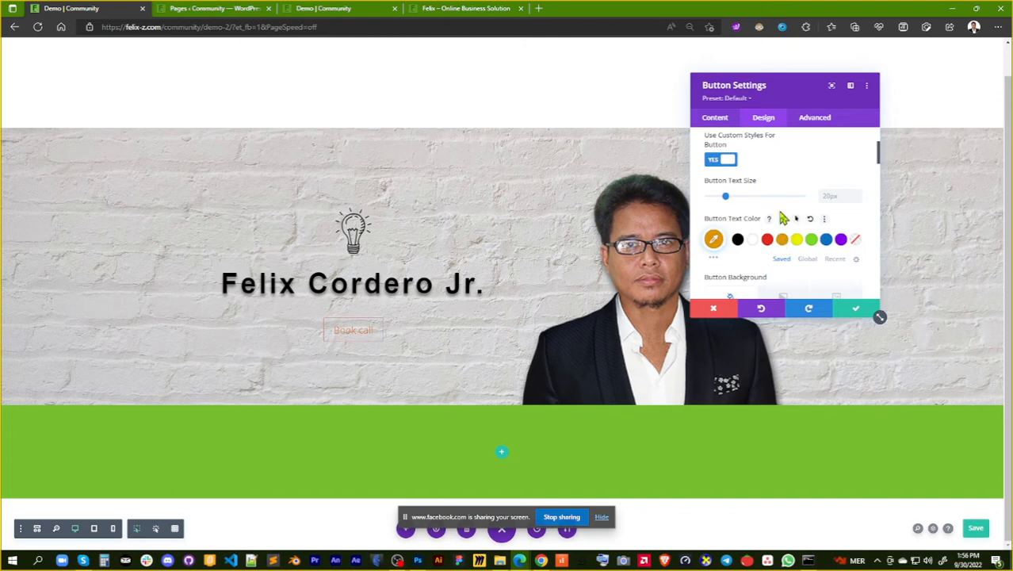
left_click(813, 241)
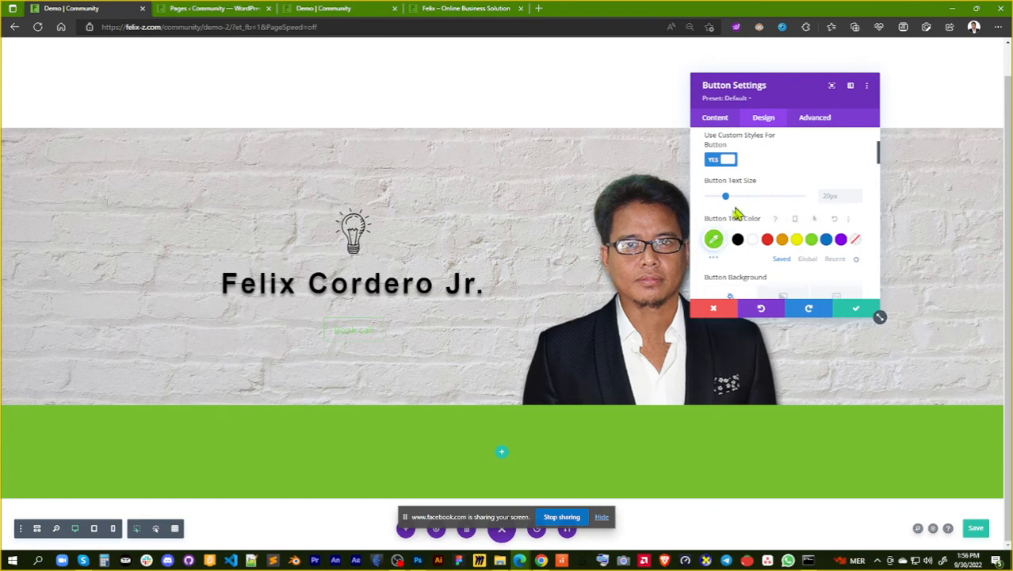
left_click(714, 238)
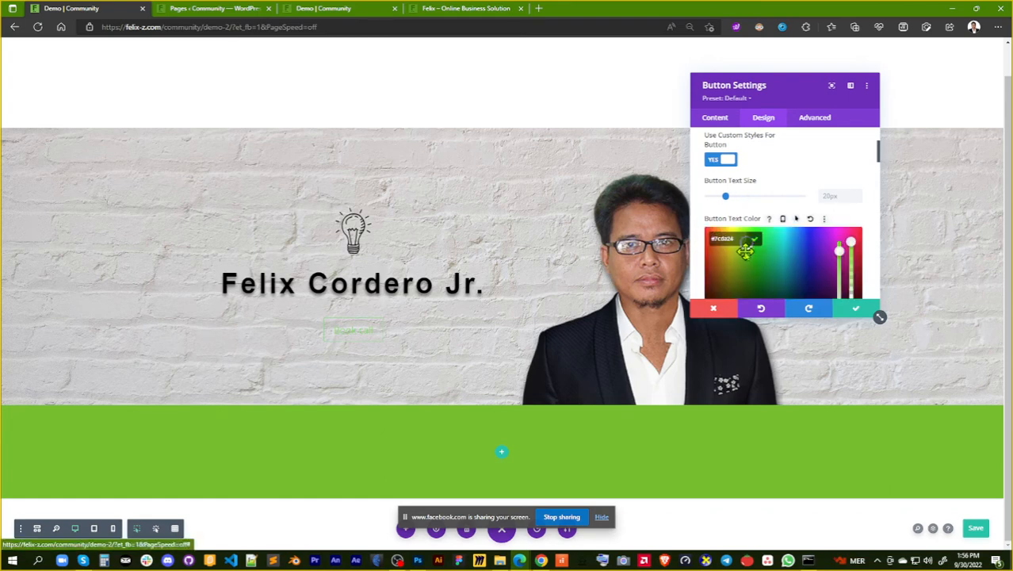
left_click_drag(745, 251, 748, 247)
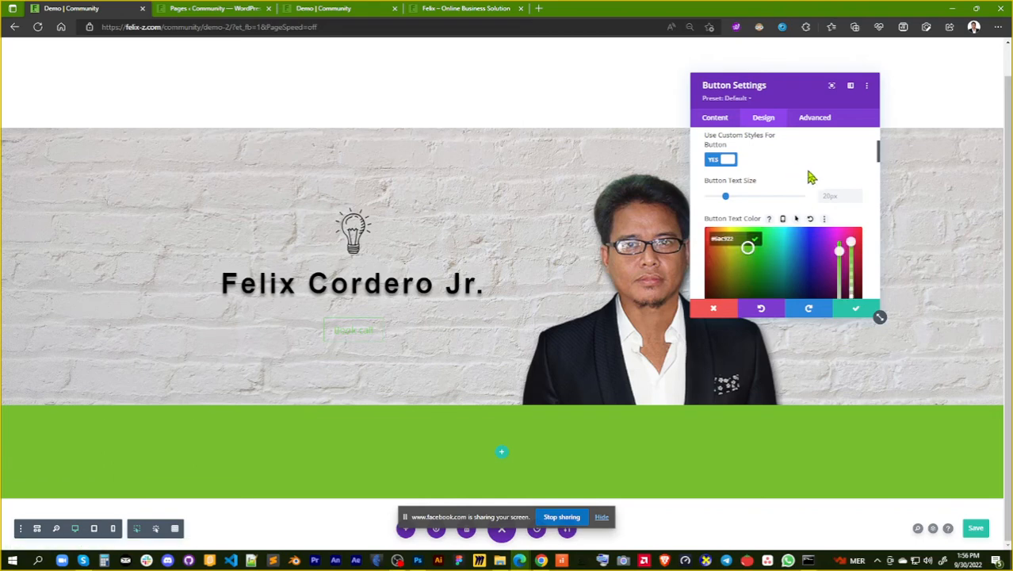
left_click(813, 179)
Set the "Book call" button's background color to the saved orange
scroll(845, 180, "down", 3)
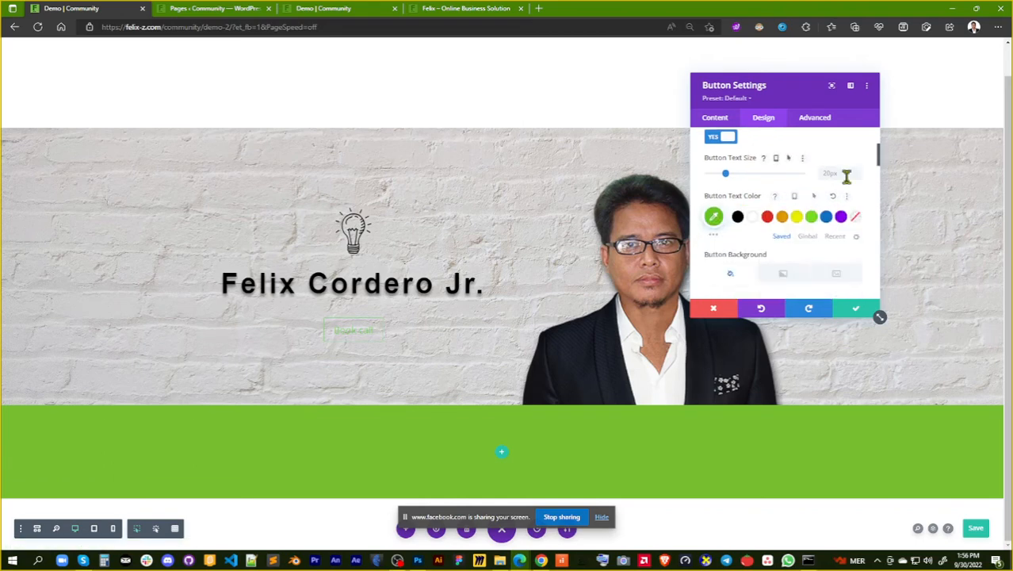
scroll(848, 183, "down", 1)
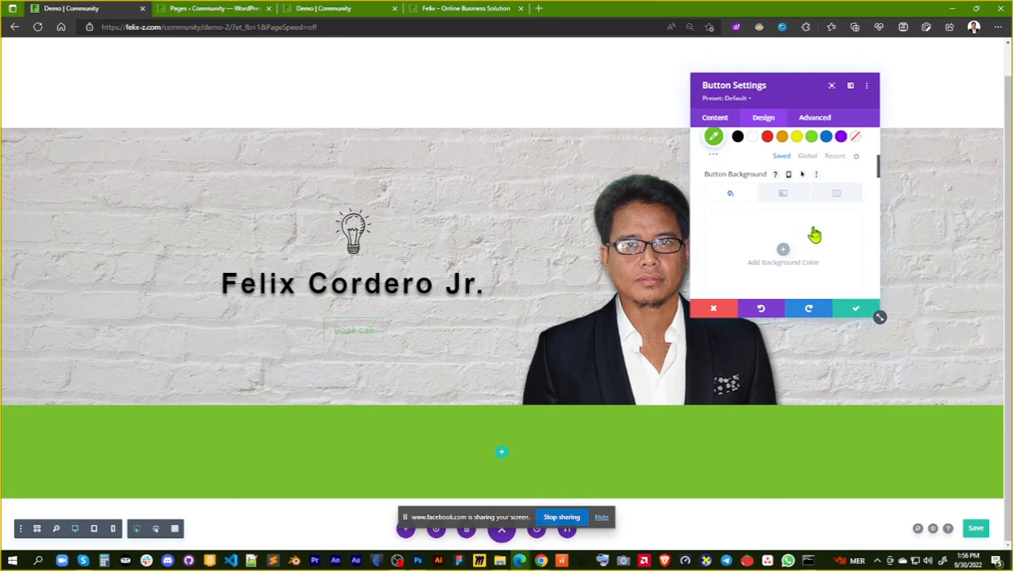
scroll(807, 230, "down", 1)
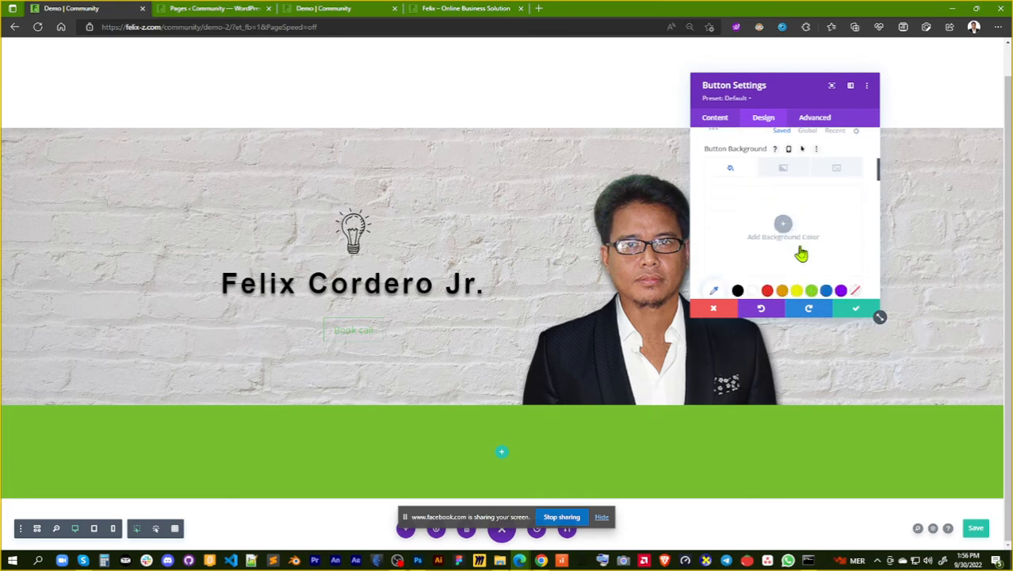
scroll(799, 254, "down", 1)
left_click(783, 269)
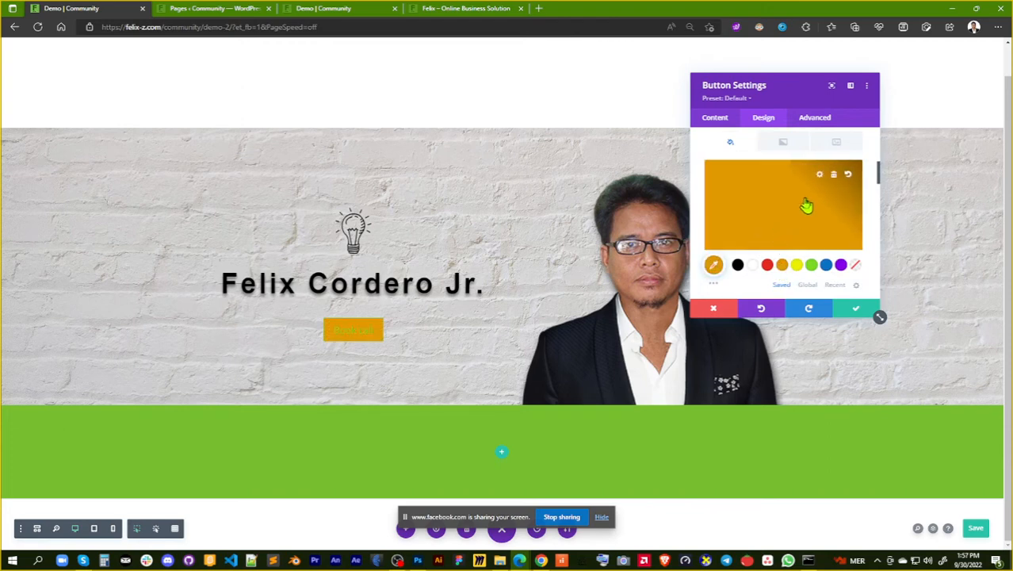
Set the button's border width to 0px and try a different border radius
scroll(780, 208, "down", 1)
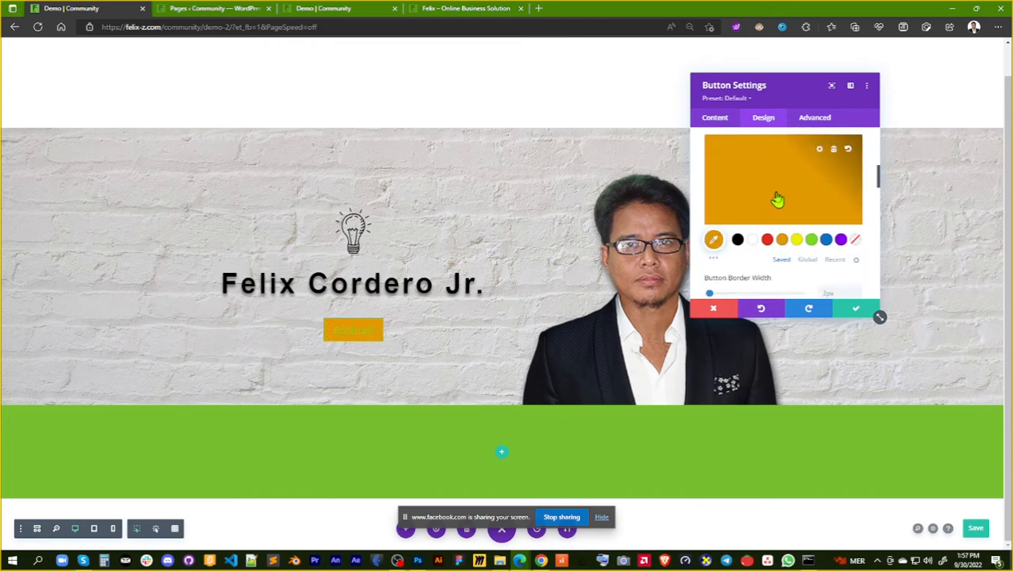
scroll(777, 187, "down", 1)
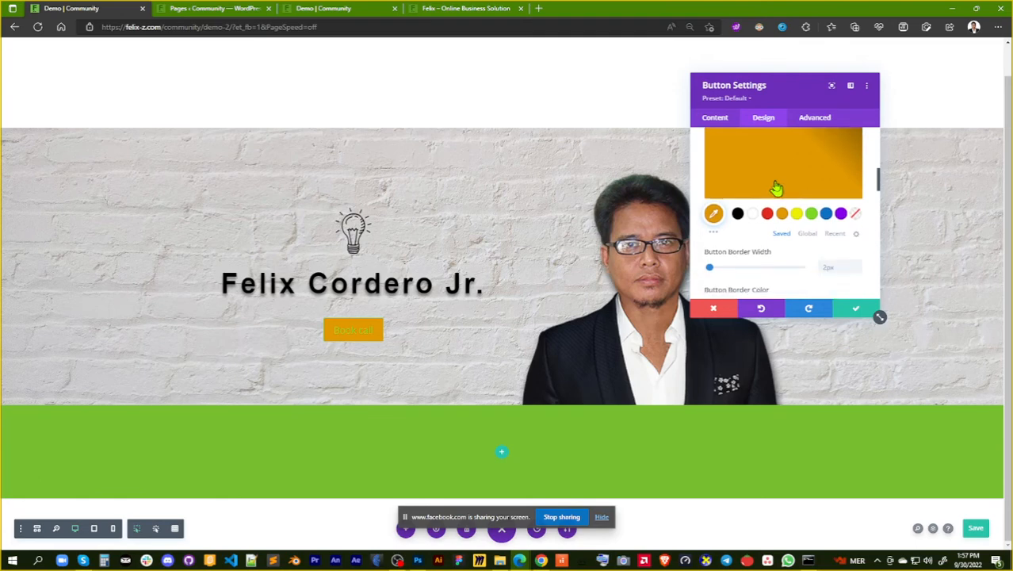
scroll(776, 188, "down", 1)
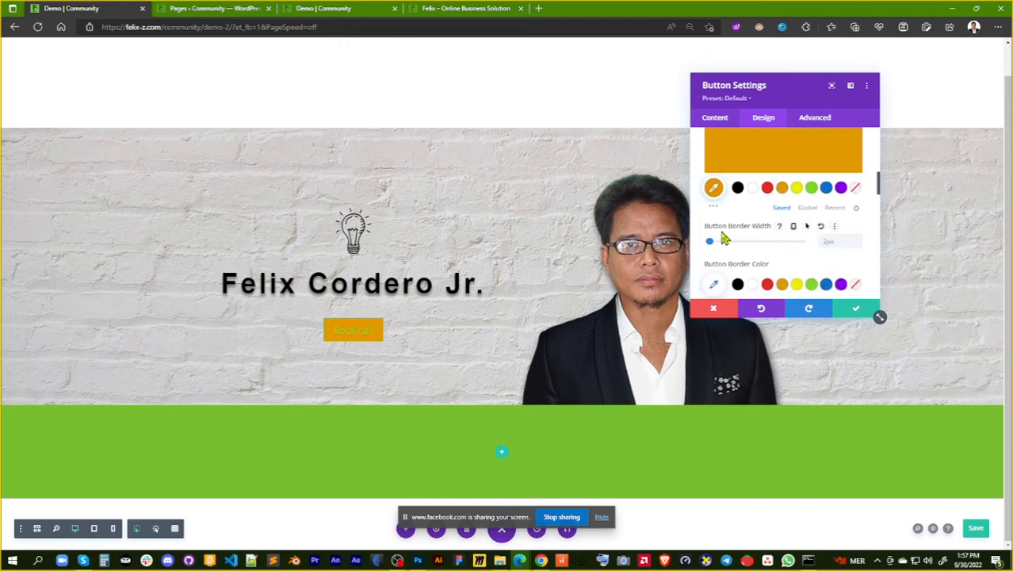
mouse_move(713, 247)
left_mouse_down()
mouse_move(745, 246)
mouse_move(695, 248)
left_mouse_up()
scroll(807, 233, "down", 2)
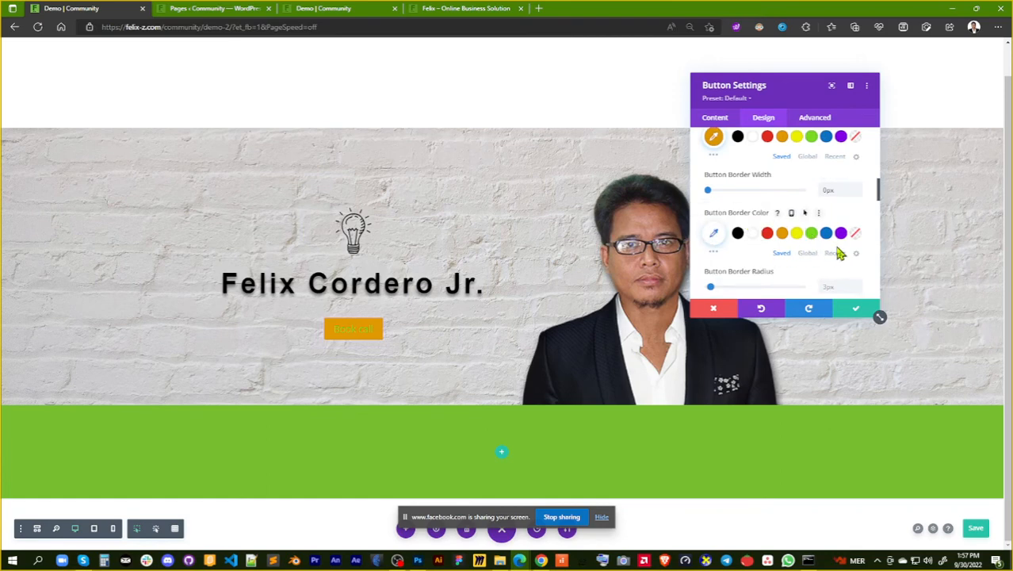
scroll(841, 254, "down", 1)
mouse_move(711, 262)
left_mouse_down()
mouse_move(758, 266)
mouse_move(712, 263)
mouse_move(726, 263)
left_mouse_up()
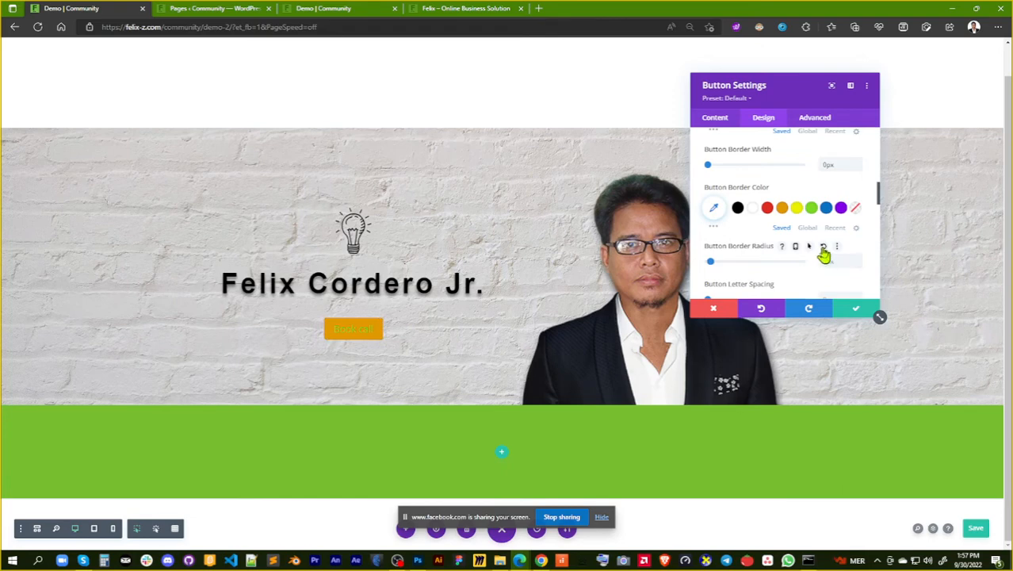
Set the button's letter spacing to 6px
scroll(824, 255, "down", 1)
scroll(825, 255, "down", 1)
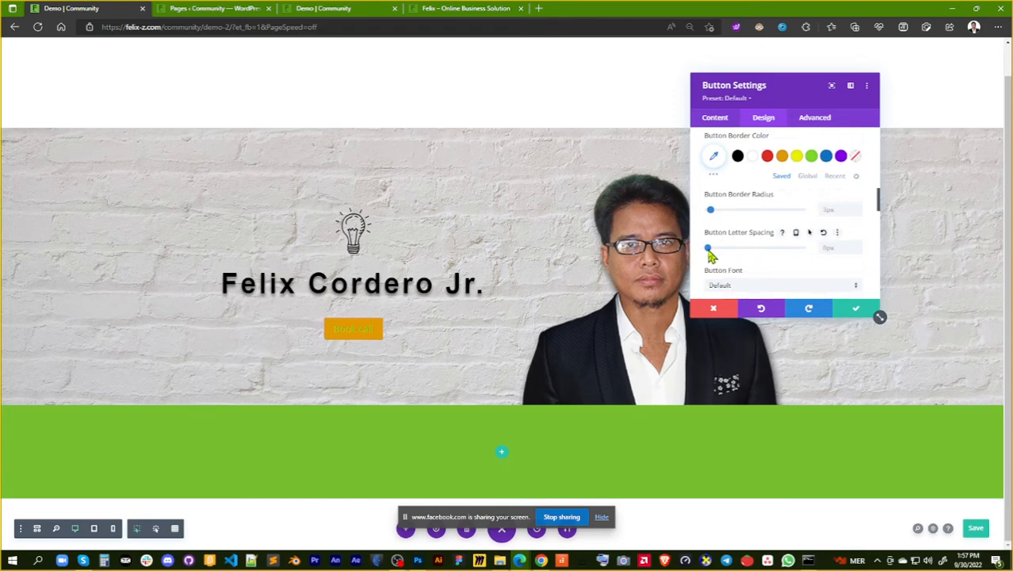
left_click(858, 247)
left_click(857, 247)
left_click(858, 247)
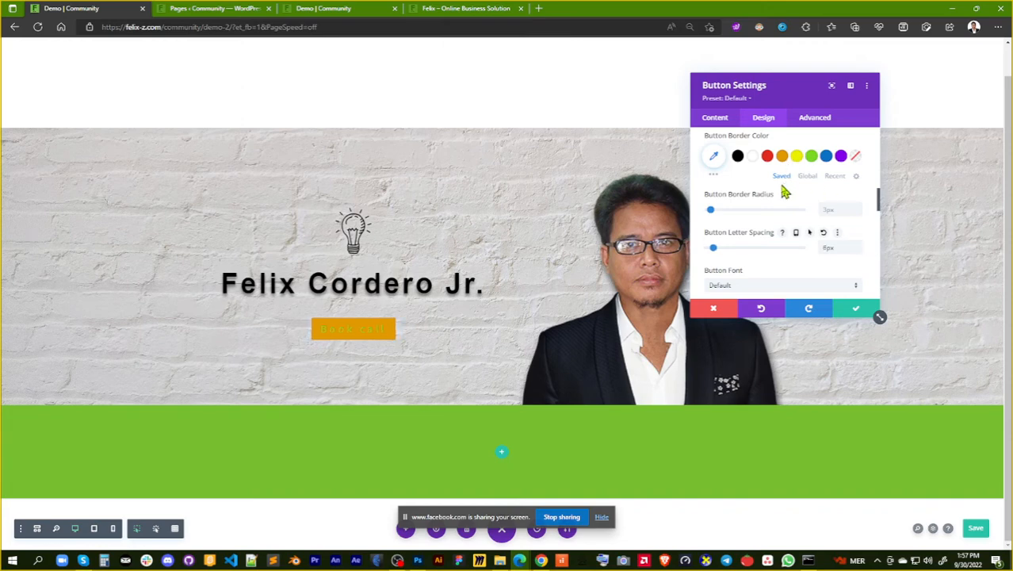
Change the button's text to "Book a call"
scroll(780, 192, "up", 5)
left_click(714, 117)
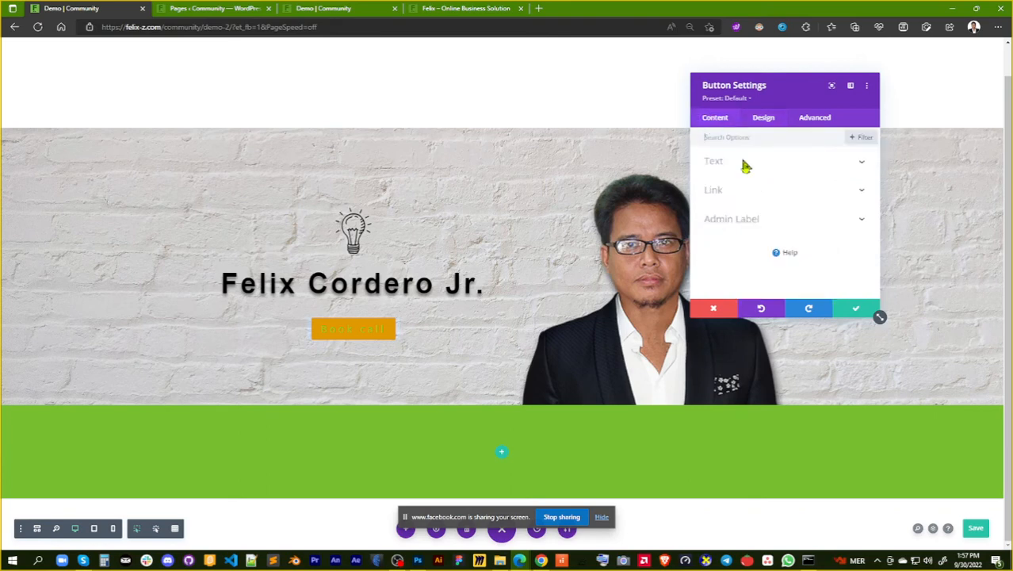
left_click(737, 169)
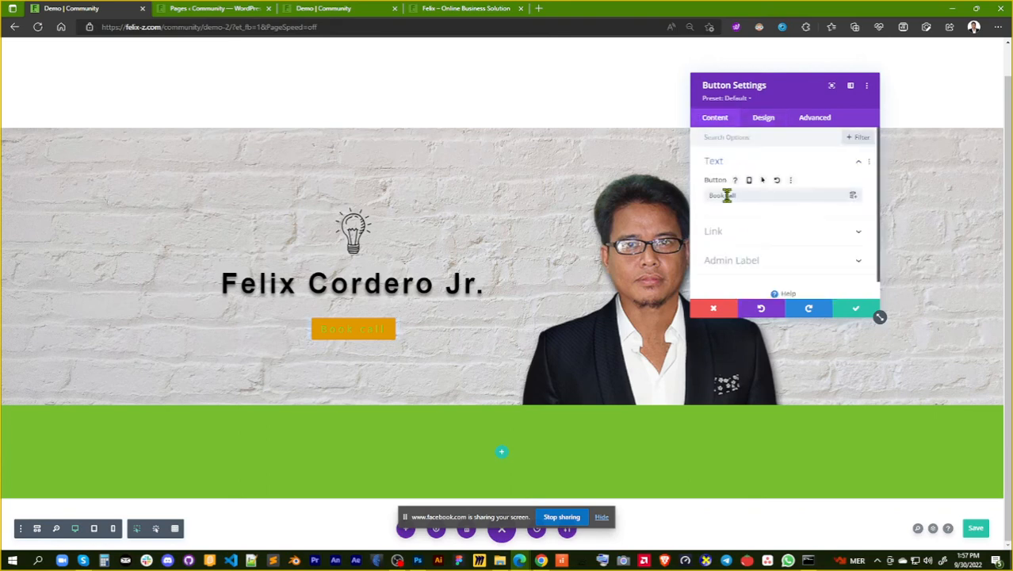
left_click(724, 195)
type("a")
Set the "Book a call" button's font to Arial in its design settings
left_click(762, 121)
scroll(823, 228, "down", 1)
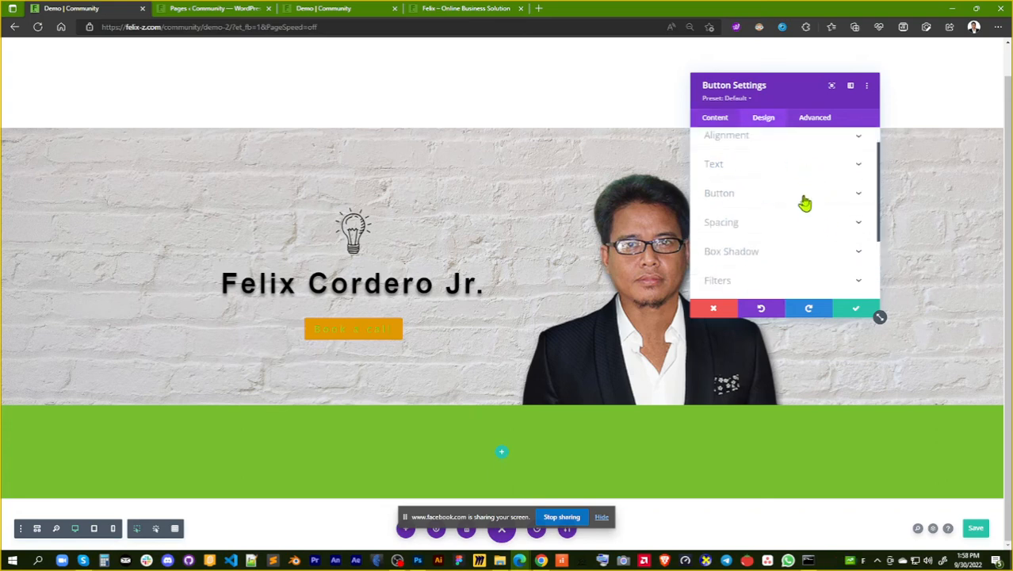
left_click(805, 198)
scroll(817, 229, "down", 5)
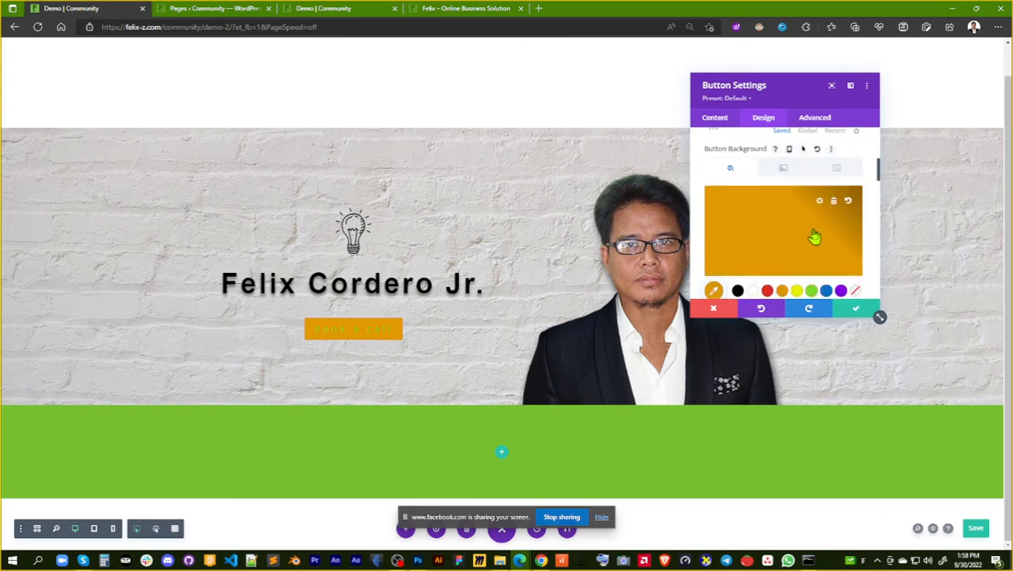
scroll(815, 236, "down", 3)
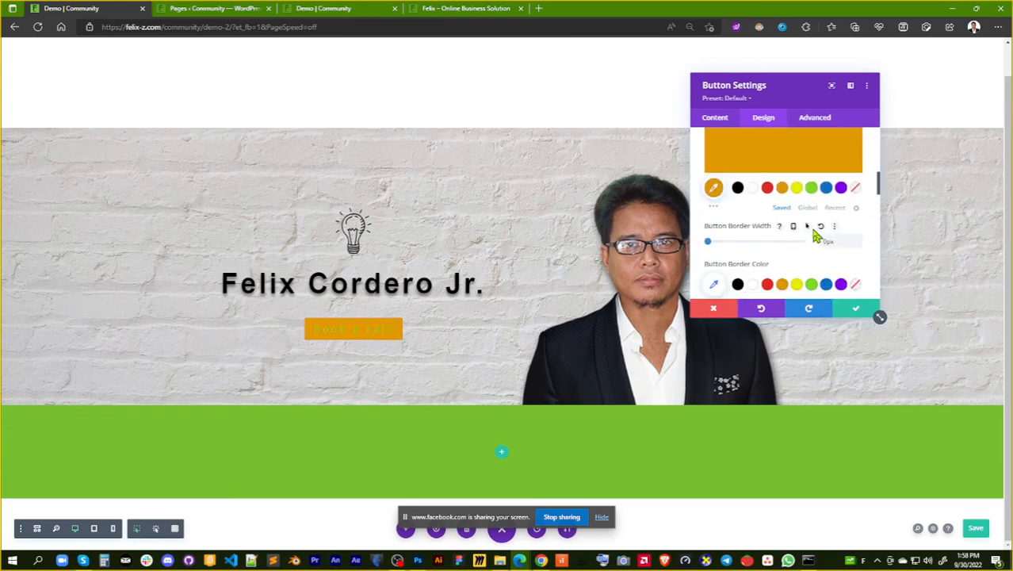
scroll(815, 235, "up", 4)
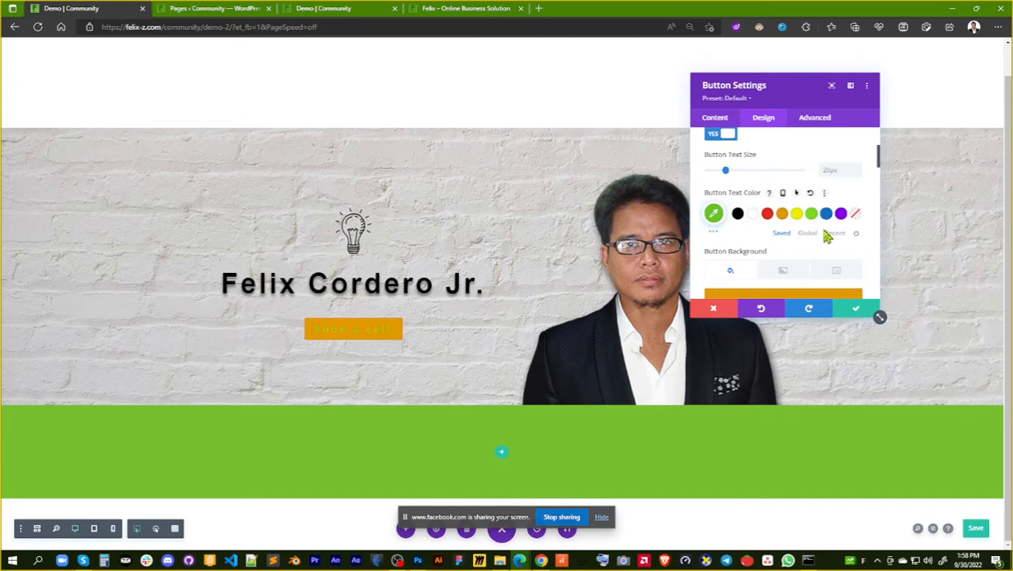
scroll(825, 233, "down", 2)
scroll(826, 236, "down", 5)
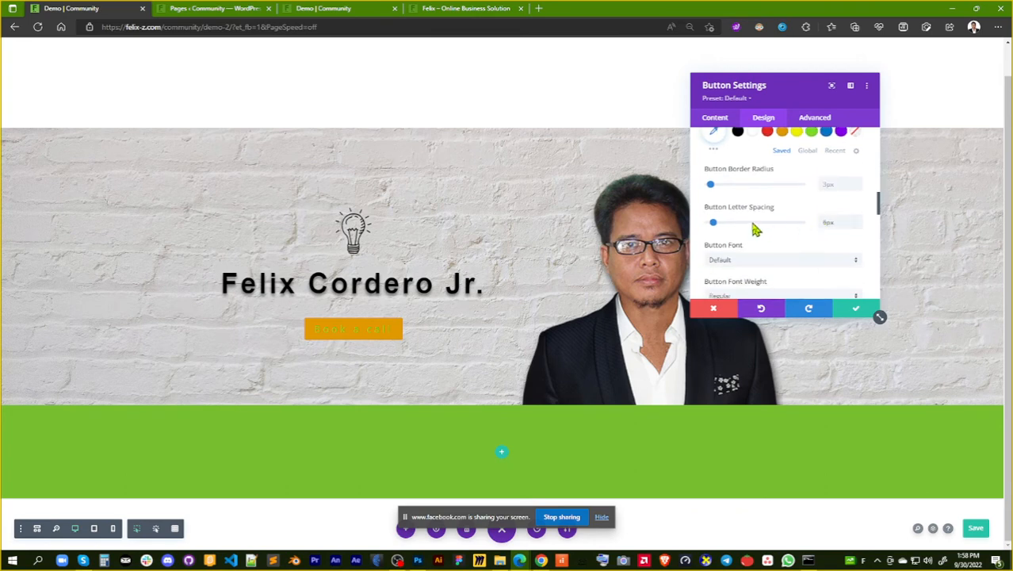
scroll(761, 228, "down", 1)
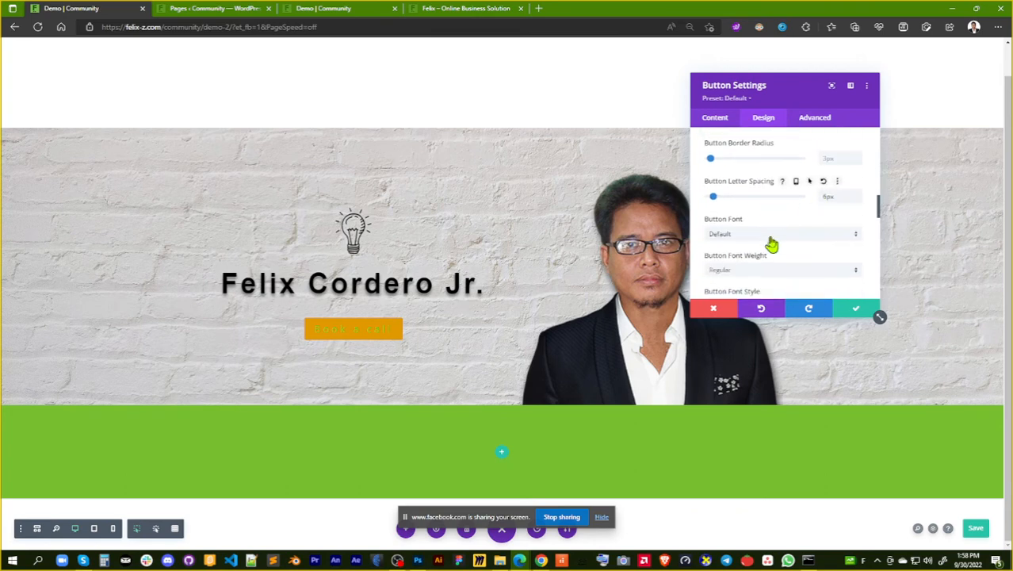
left_click(834, 238)
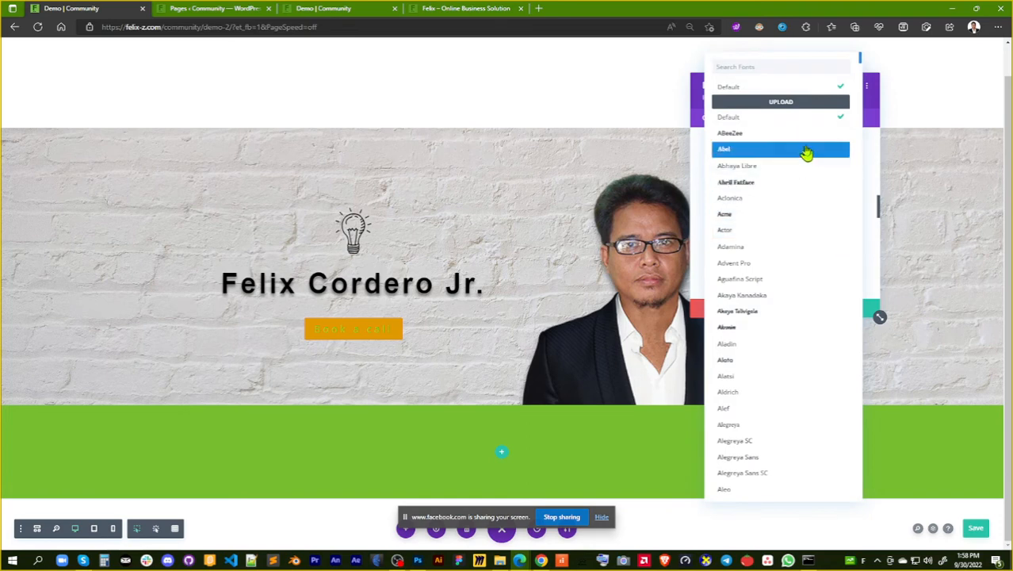
scroll(803, 368, "down", 4)
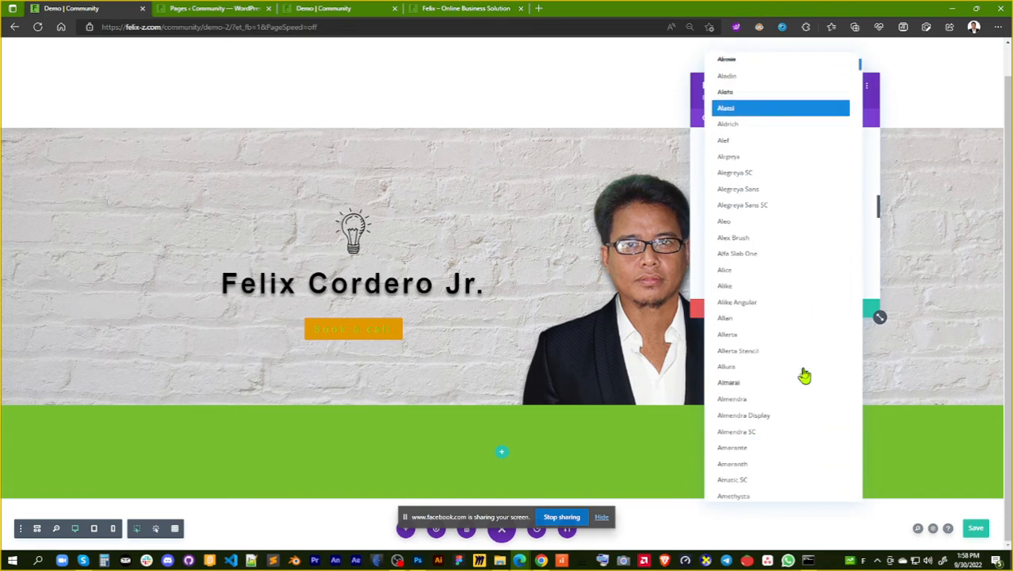
scroll(804, 367, "down", 4)
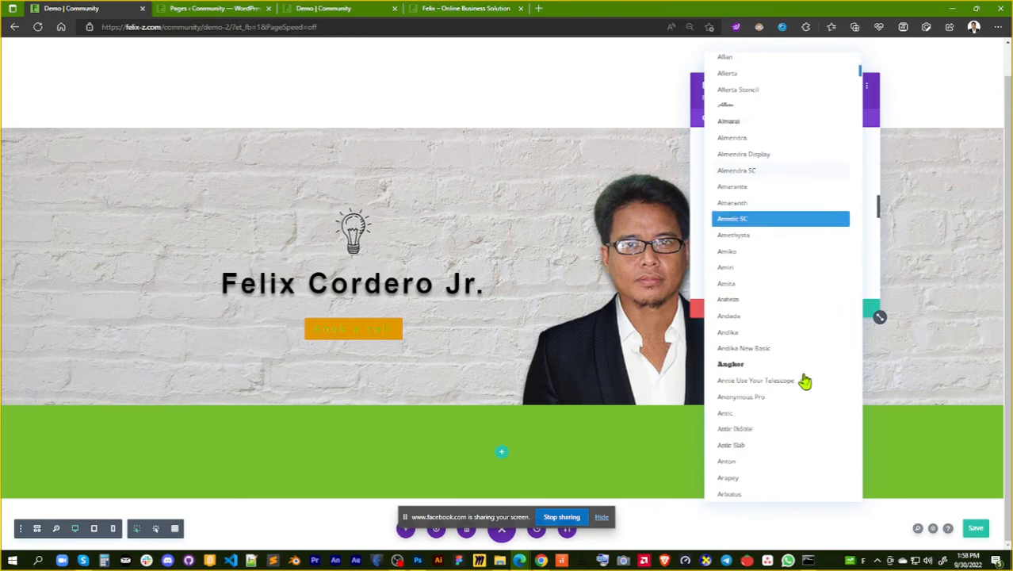
scroll(801, 318, "down", 2)
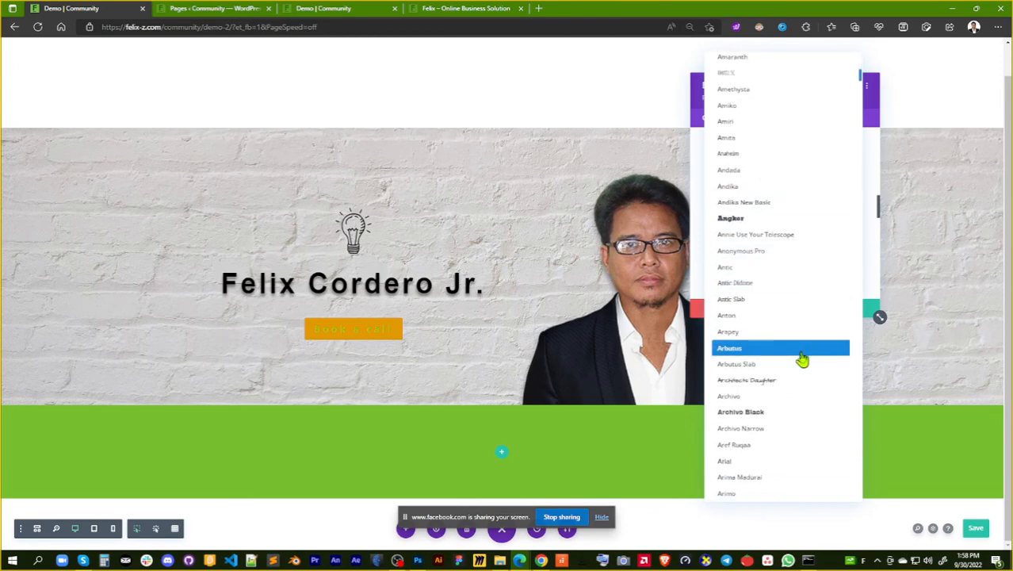
scroll(802, 364, "down", 2)
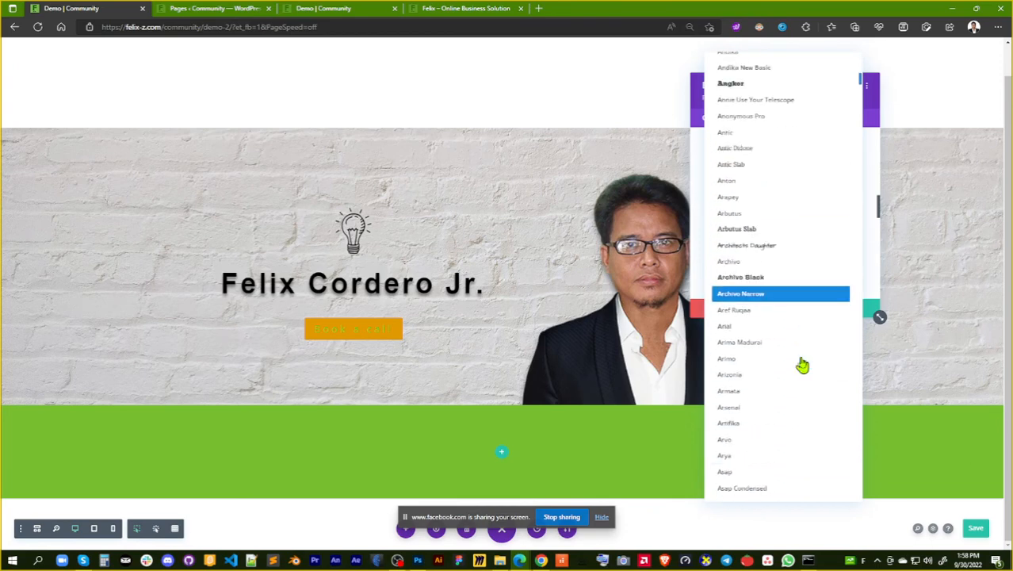
left_click(799, 330)
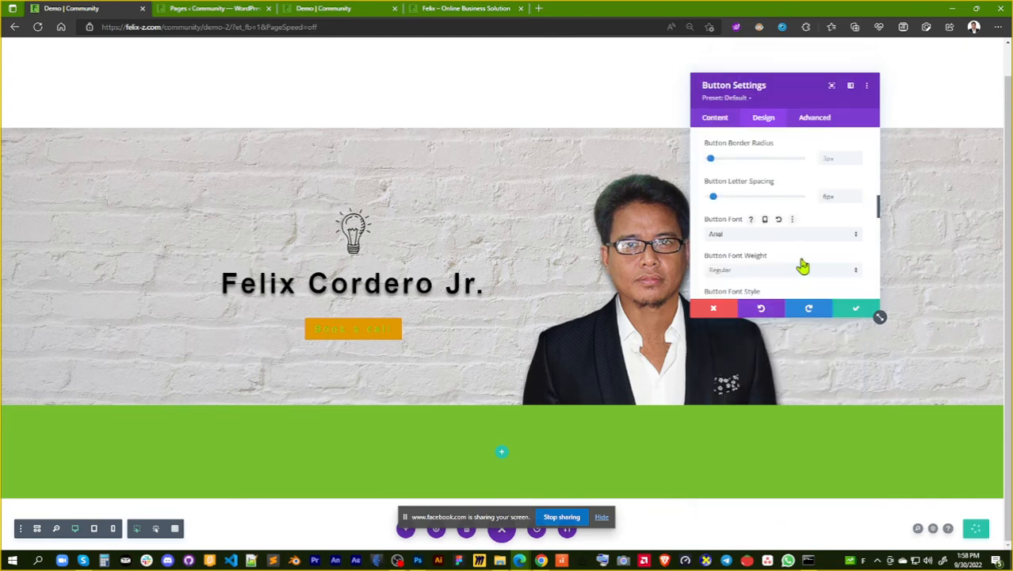
Set the button's font weight to Bold and its font style to all uppercase
scroll(803, 230, "down", 1)
left_click(853, 246)
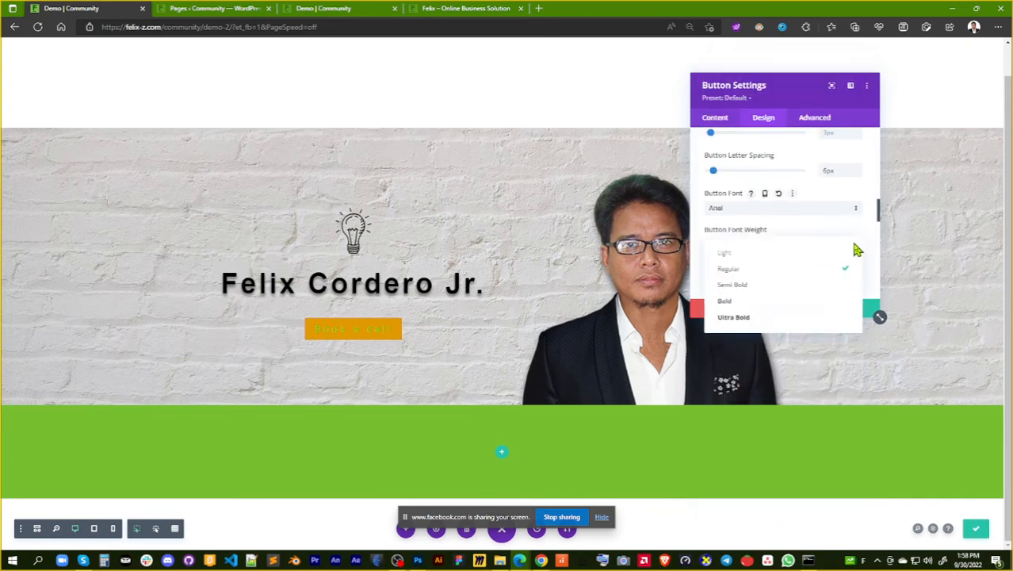
left_click(839, 305)
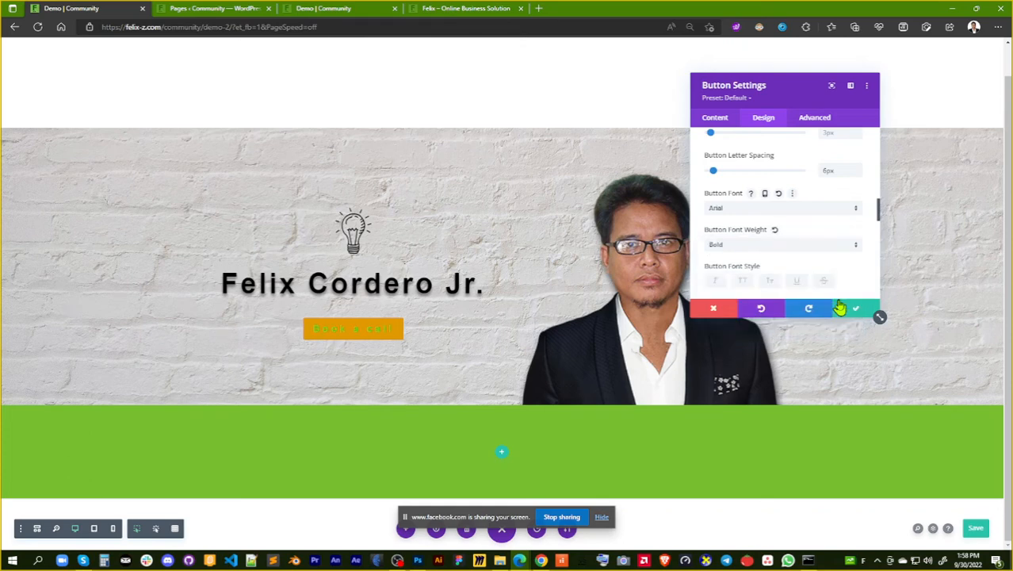
scroll(816, 244, "down", 1)
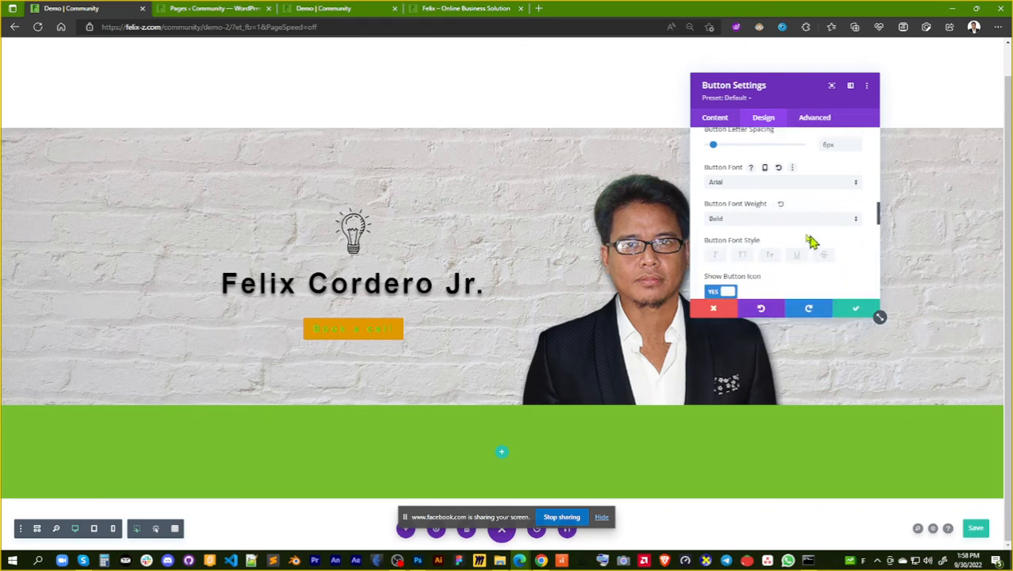
left_click(742, 257)
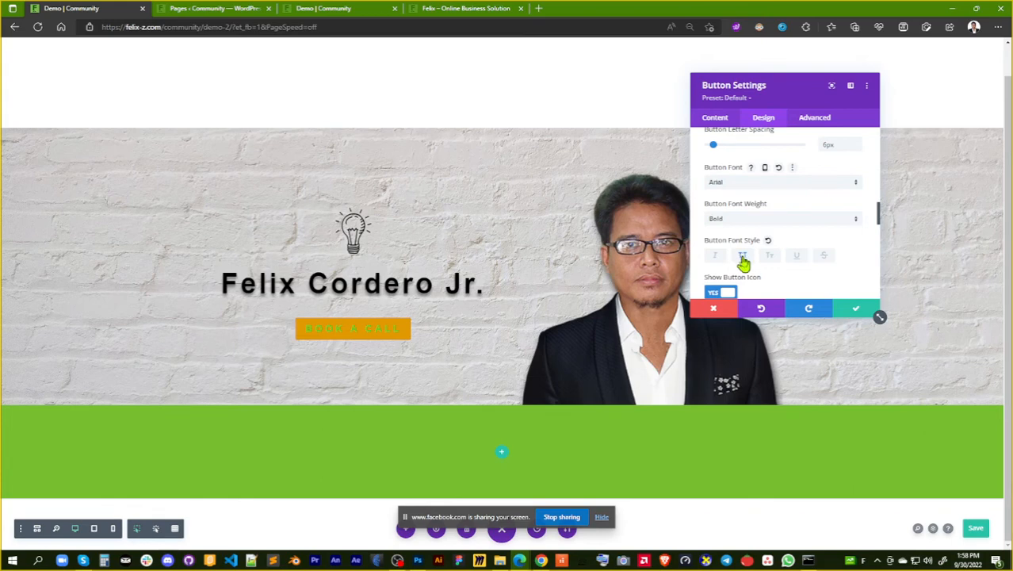
Change the button's text color to the saved white
scroll(811, 226, "up", 4)
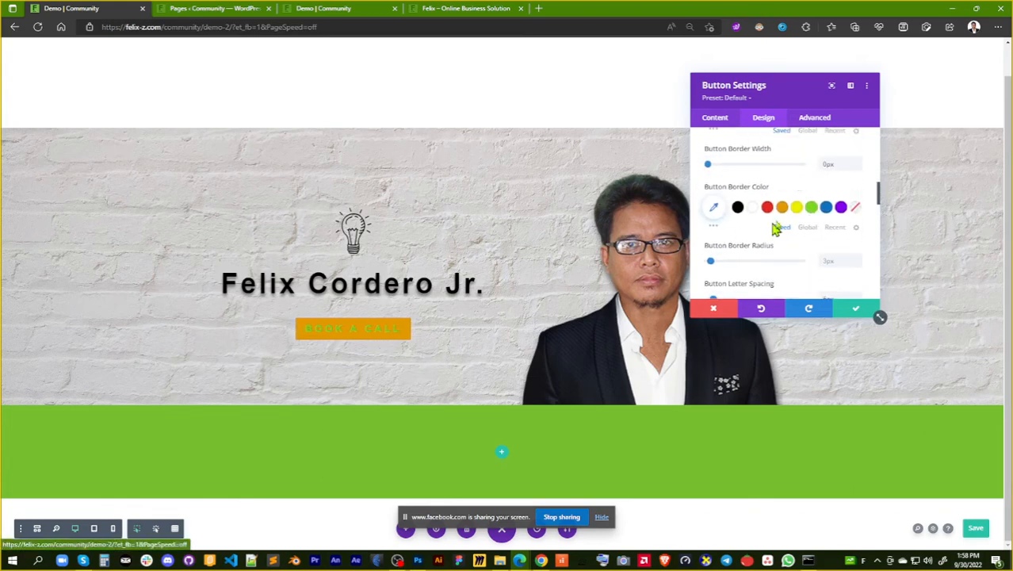
scroll(798, 222, "up", 2)
scroll(796, 223, "up", 2)
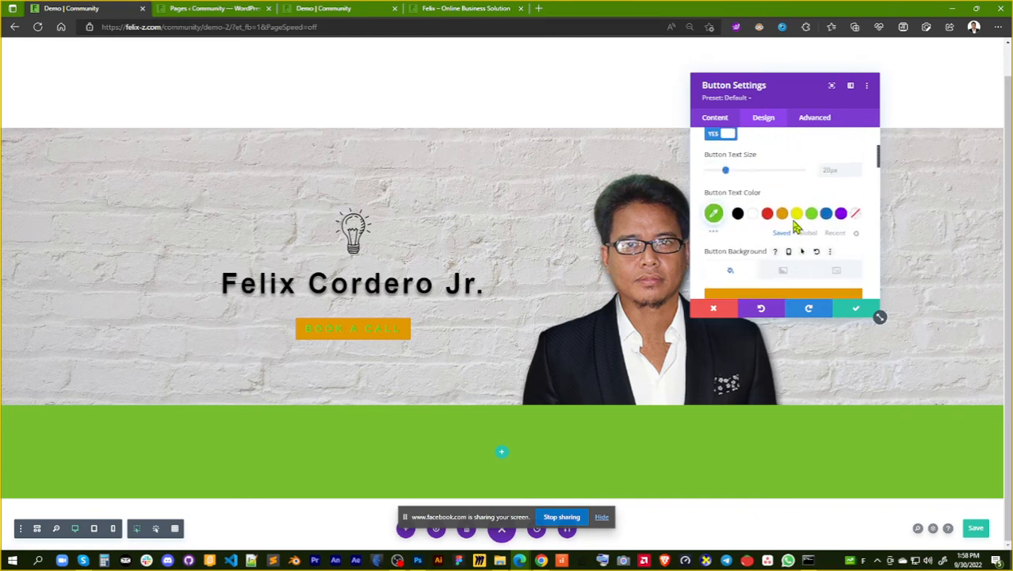
left_click(753, 215)
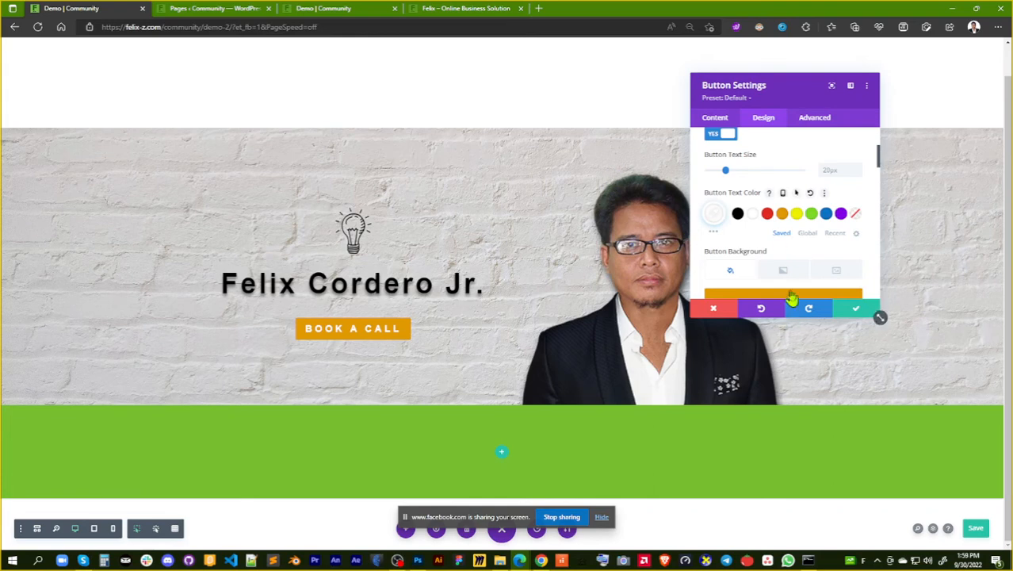
Search the button icons for "phone" and choose the solid telephone handset as the button's icon
scroll(807, 229, "down", 10)
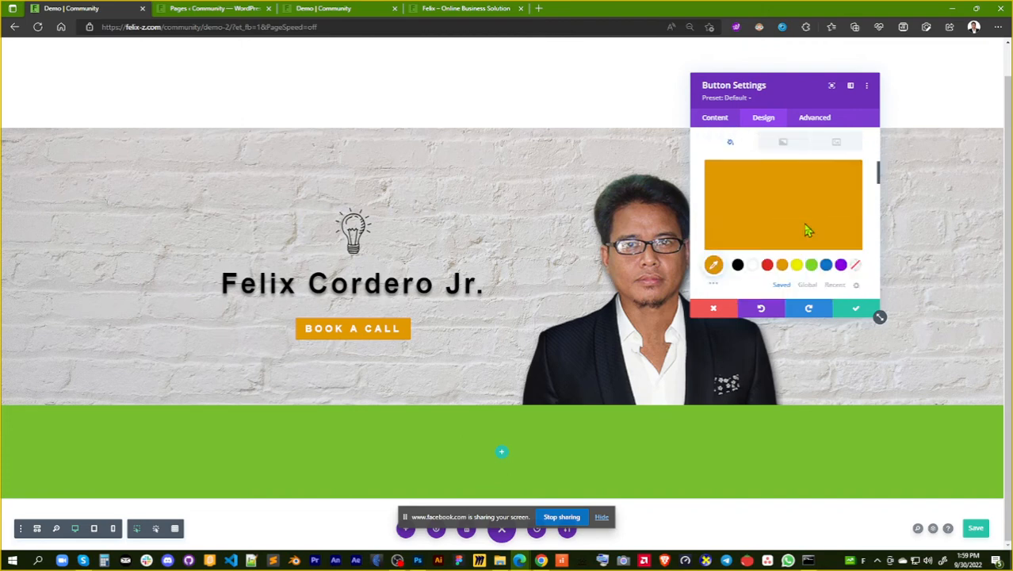
scroll(807, 230, "down", 4)
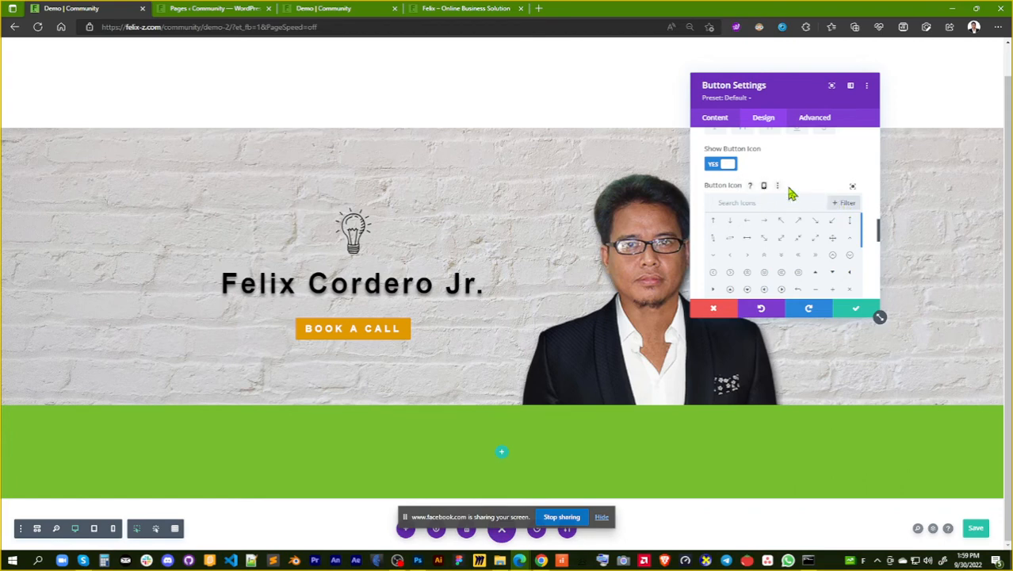
scroll(797, 193, "down", 2)
scroll(797, 193, "up", 2)
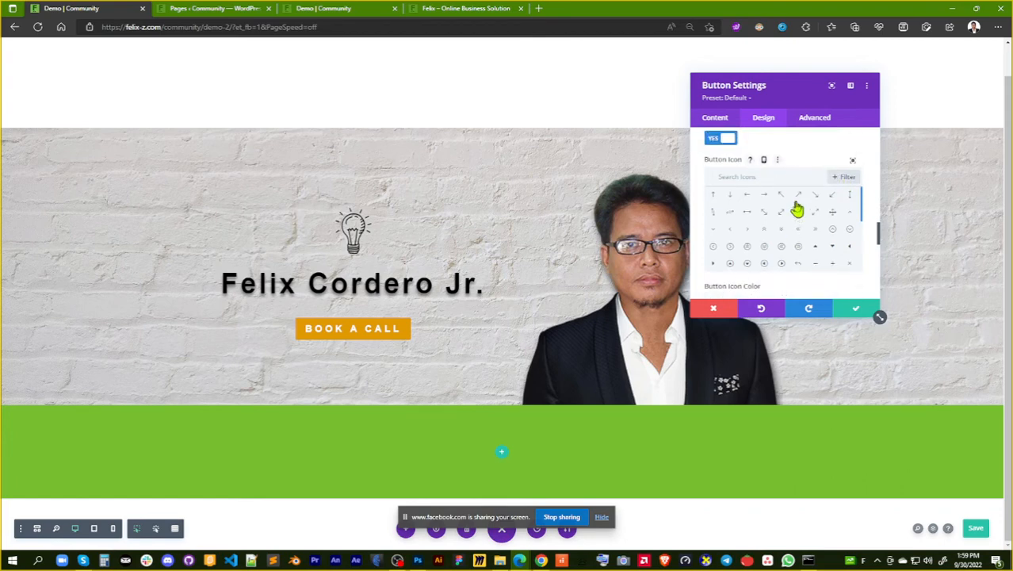
left_click(741, 204)
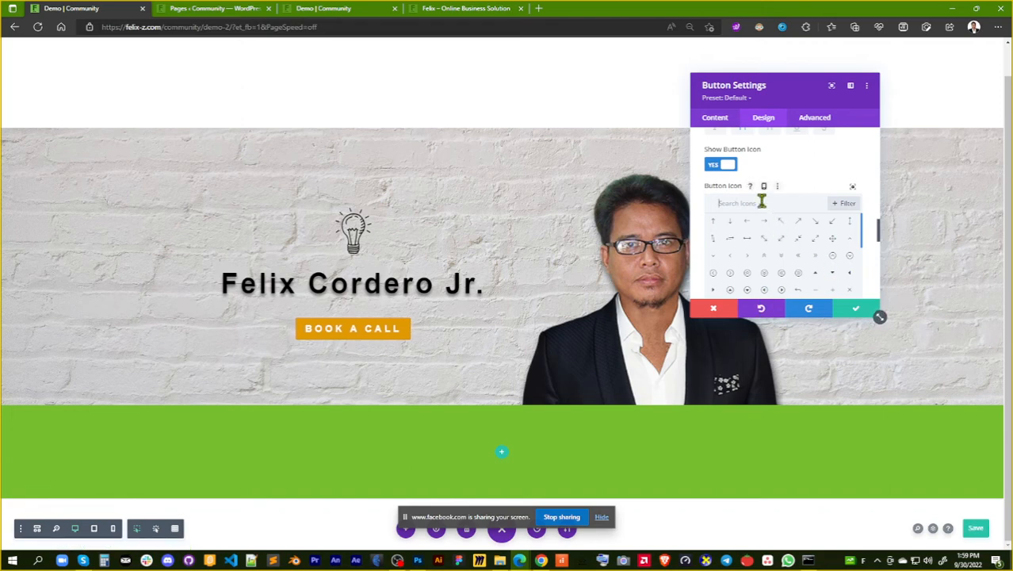
type("phone")
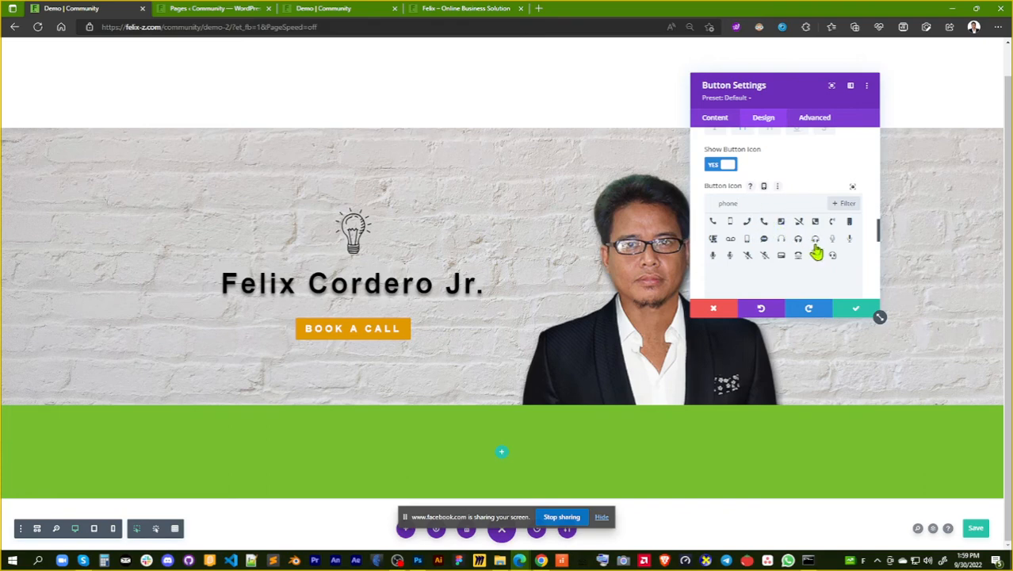
left_click(765, 223)
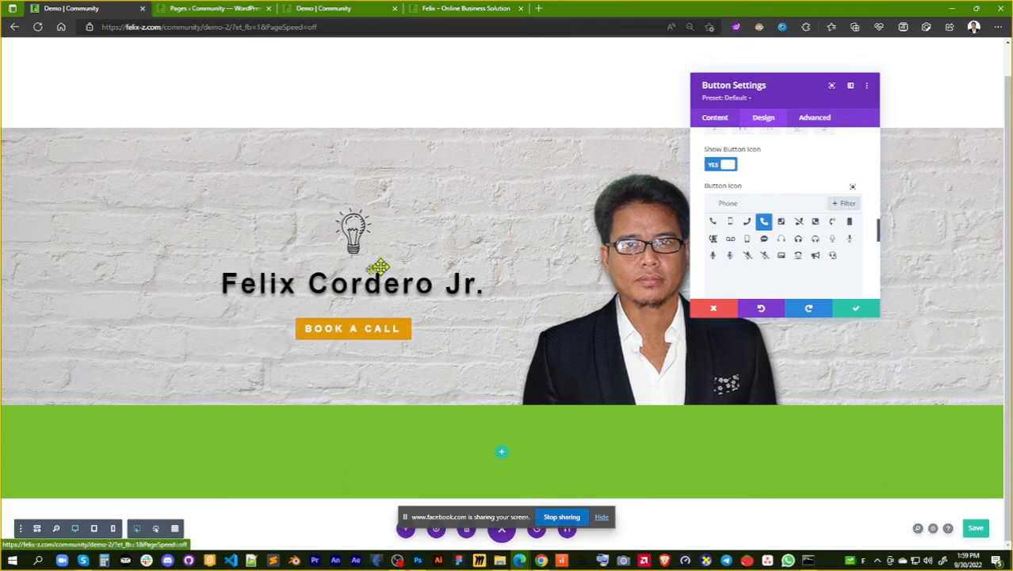
Try the button's icon placement on Left, and return it to Right
scroll(793, 235, "down", 3)
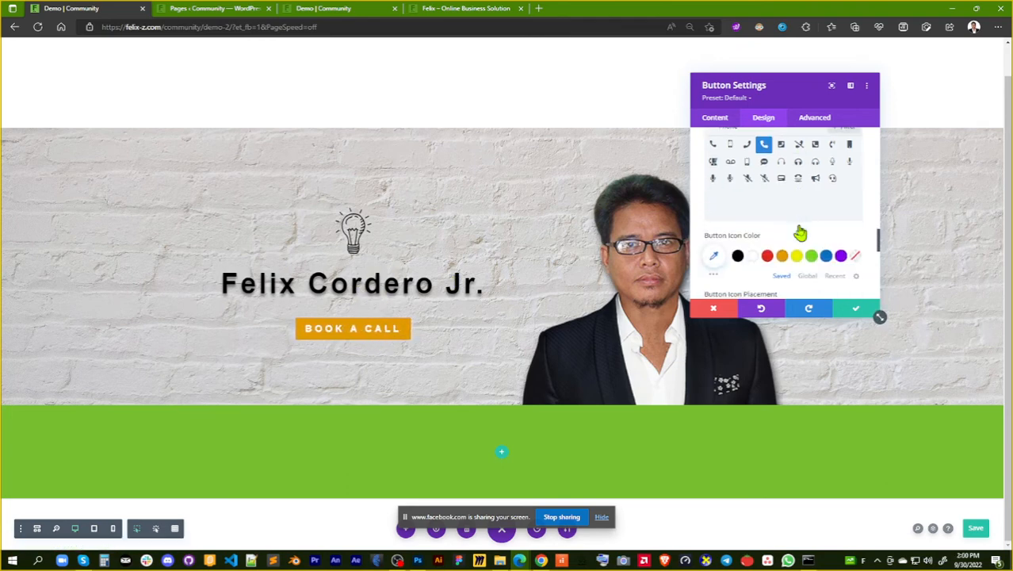
scroll(797, 231, "down", 1)
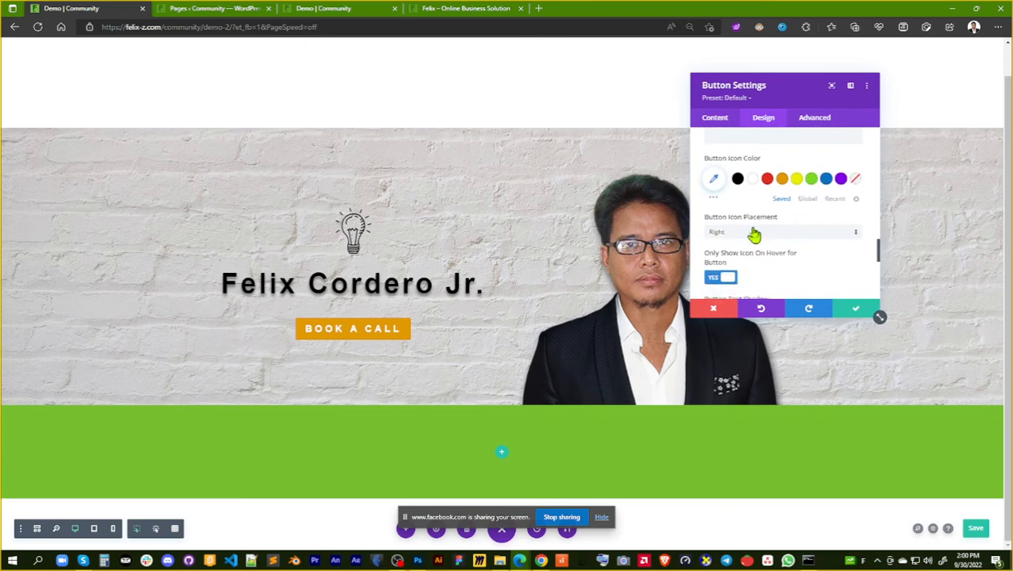
left_click(814, 244)
left_click(787, 260)
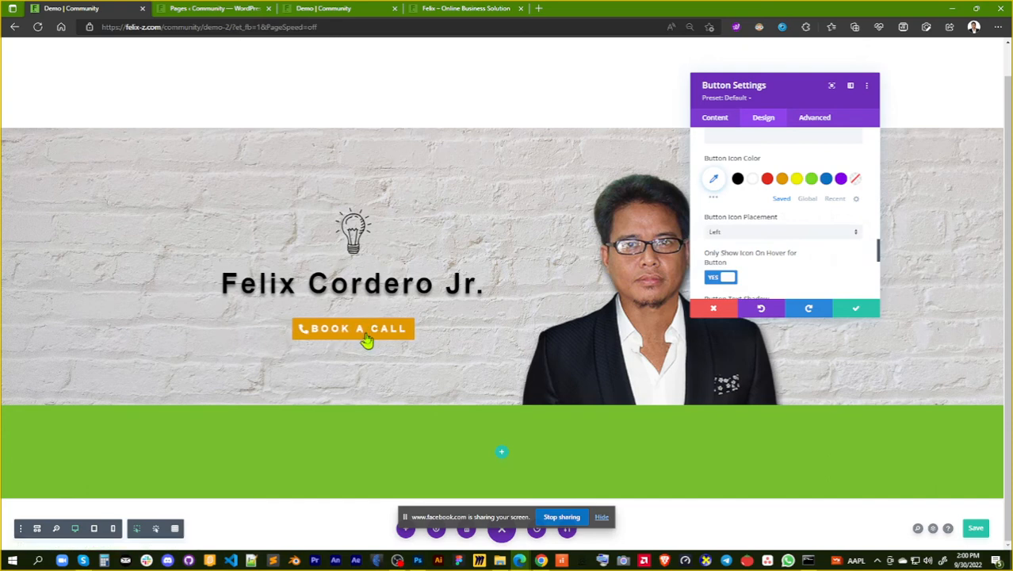
left_click(831, 237)
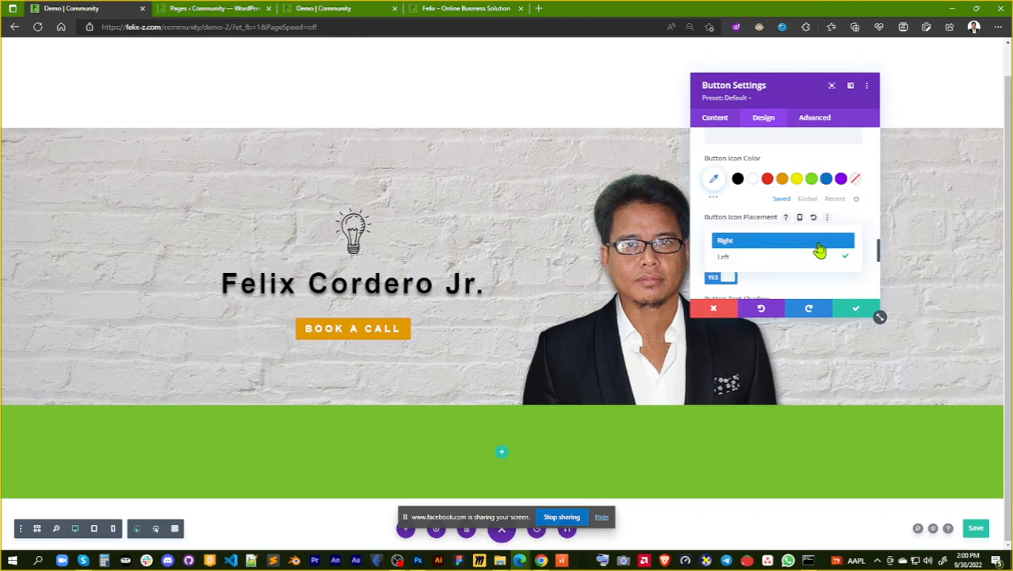
left_click(818, 244)
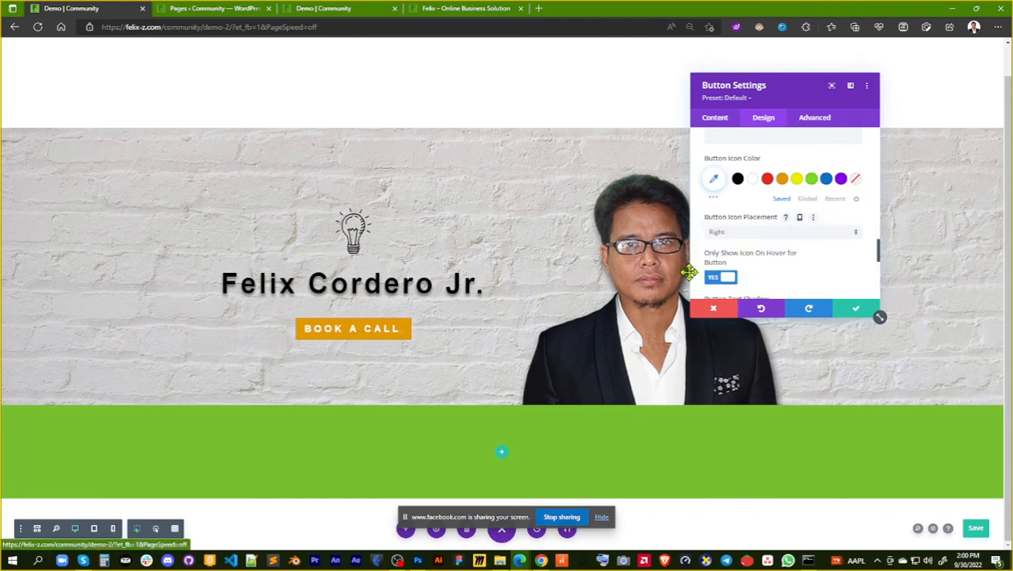
Apply the first text shadow preset to the "Book a call" button's text
scroll(791, 270, "down", 1)
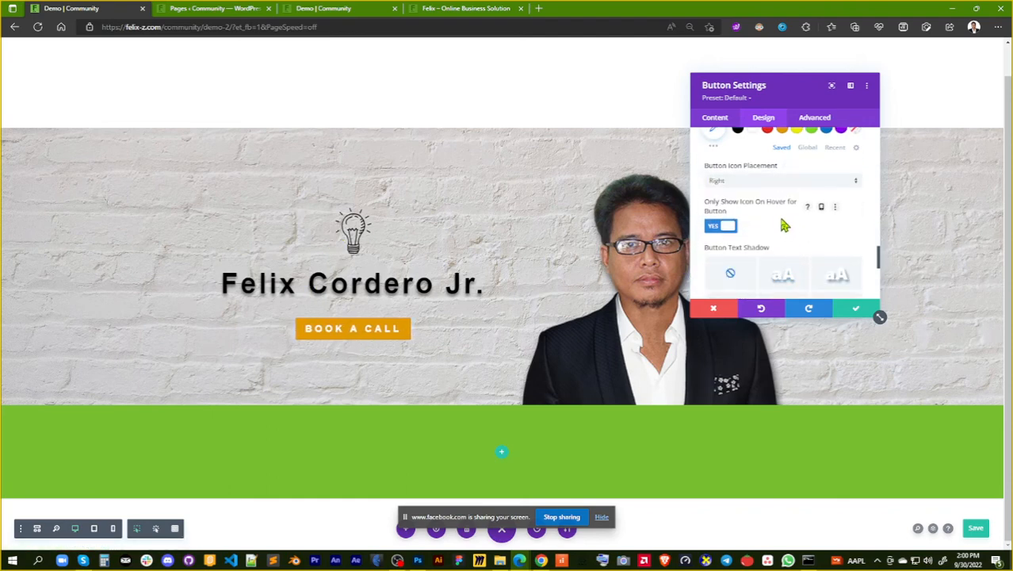
scroll(783, 226, "down", 1)
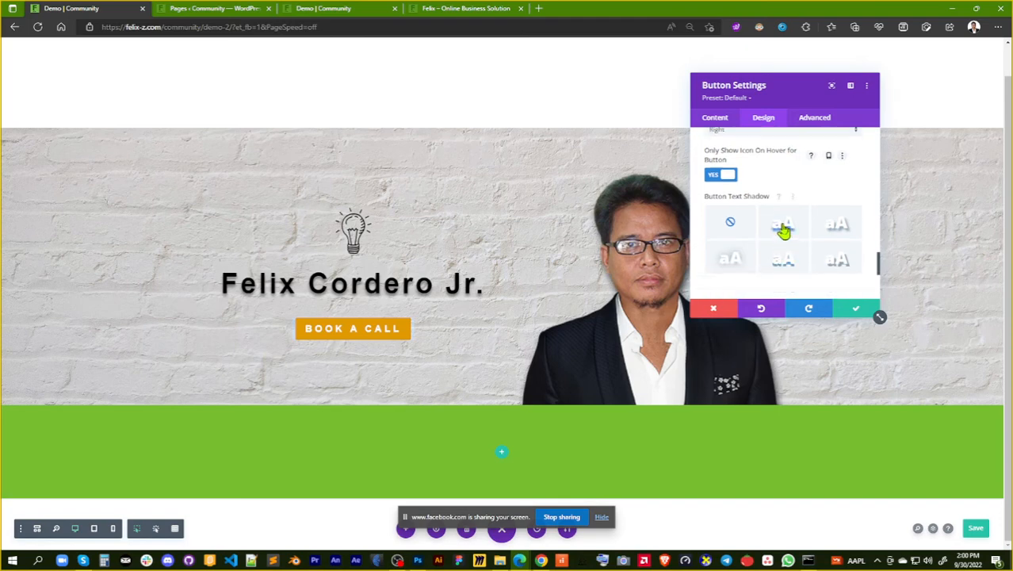
left_click(783, 229)
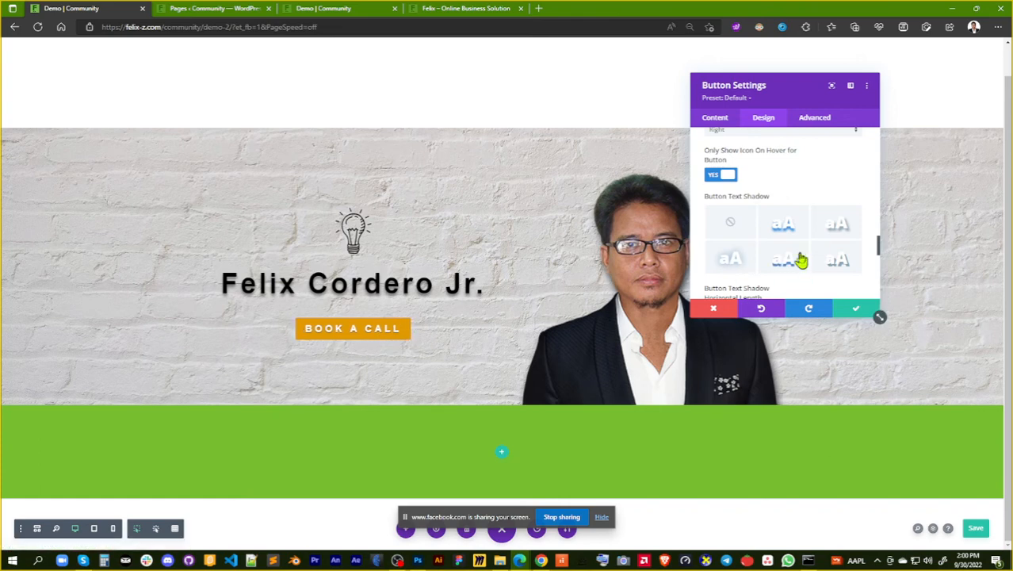
scroll(798, 260, "down", 1)
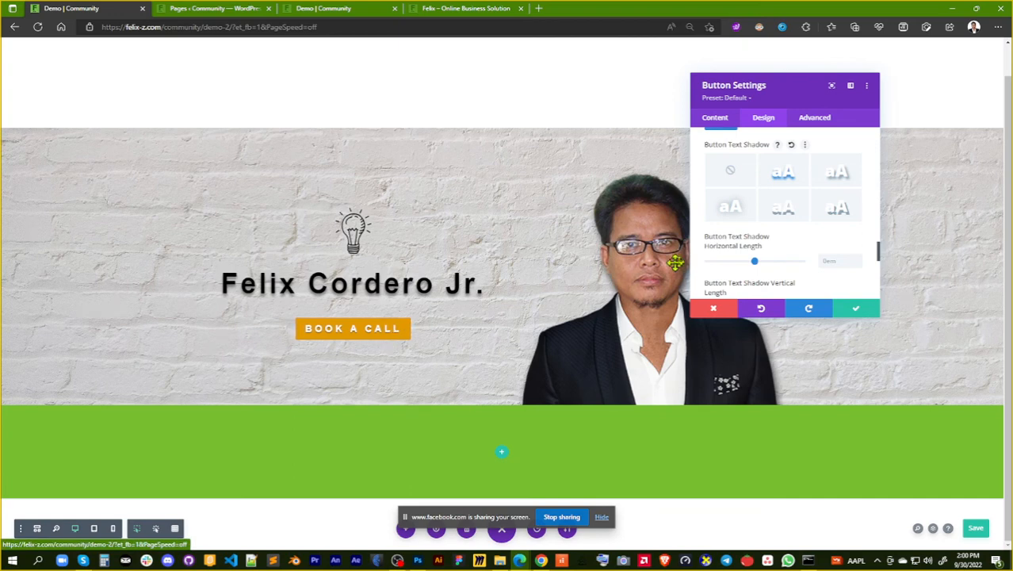
scroll(803, 212, "down", 1)
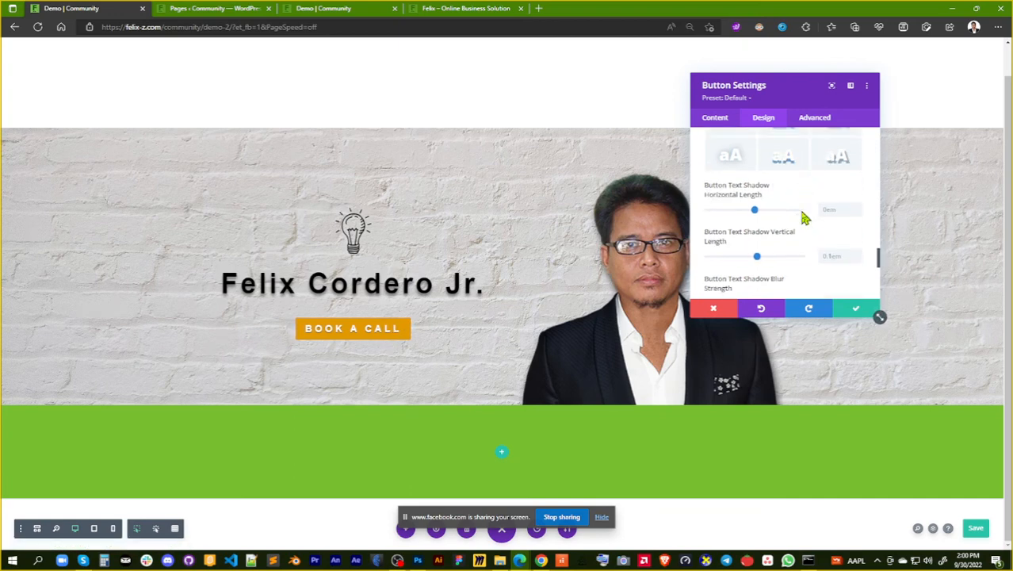
Review the button's design options, from text size, background, border and font through to the icon and text shadow
scroll(803, 217, "down", 4)
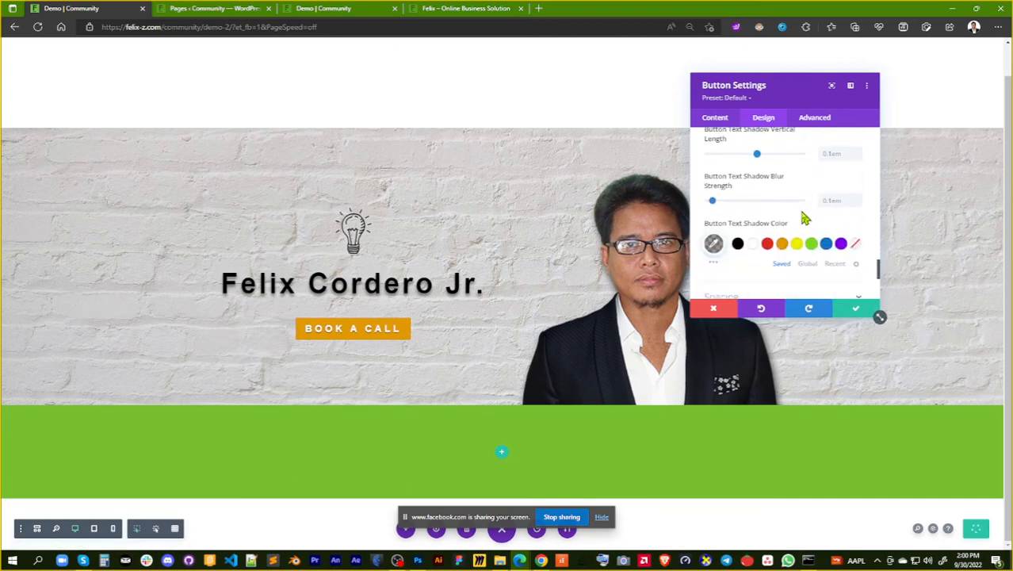
scroll(803, 217, "up", 1)
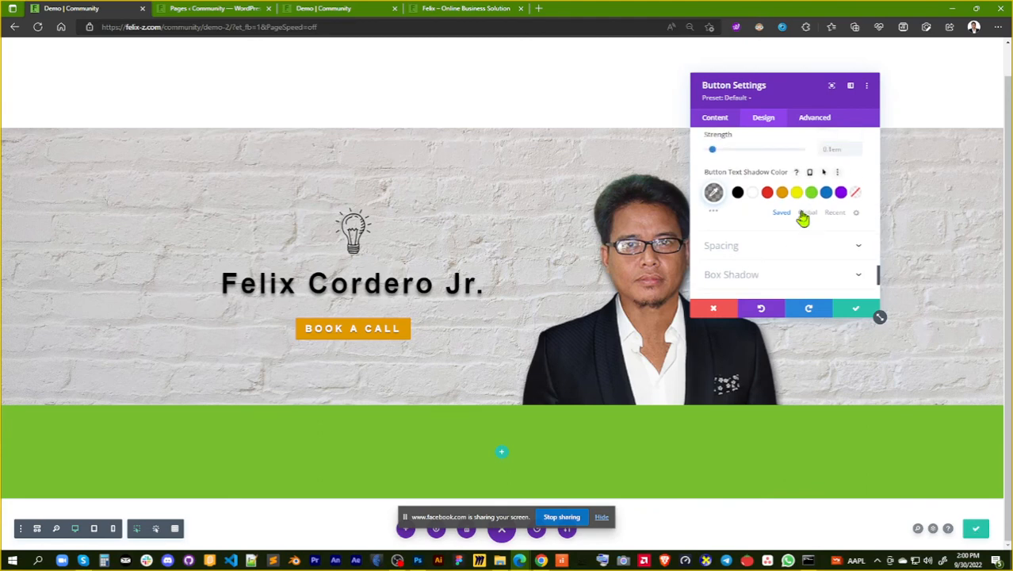
scroll(802, 219, "up", 8)
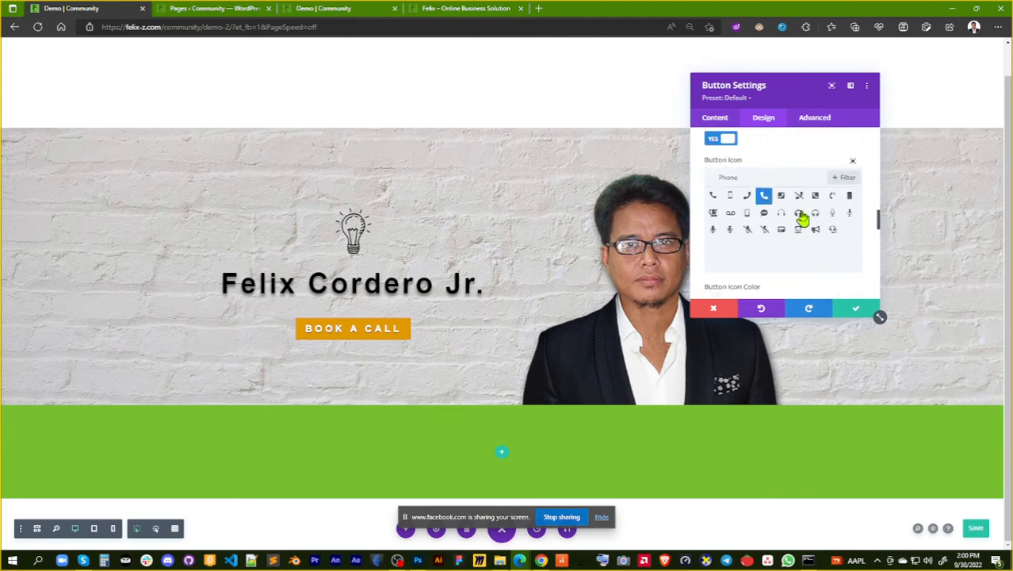
scroll(803, 218, "up", 4)
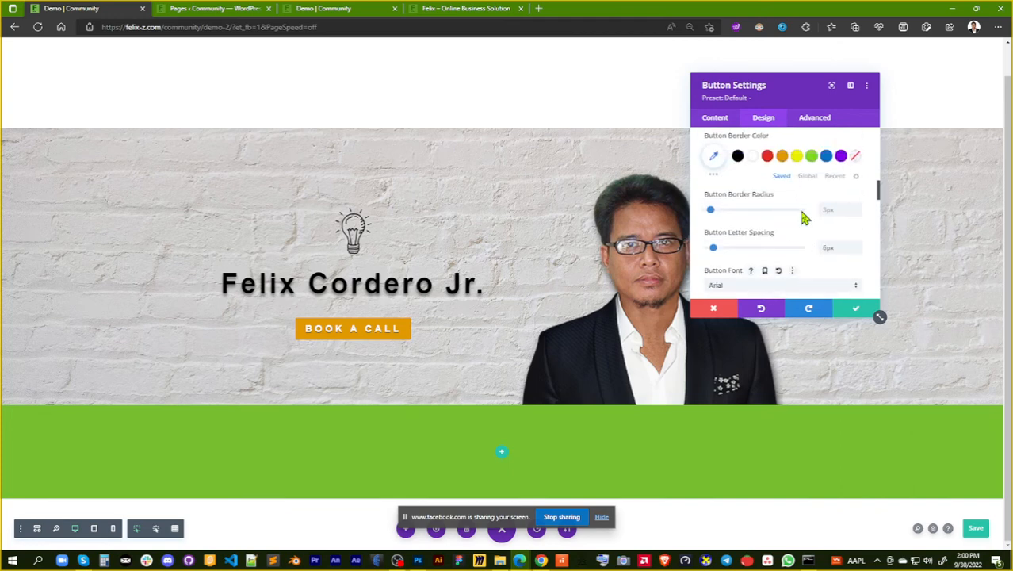
scroll(802, 217, "up", 4)
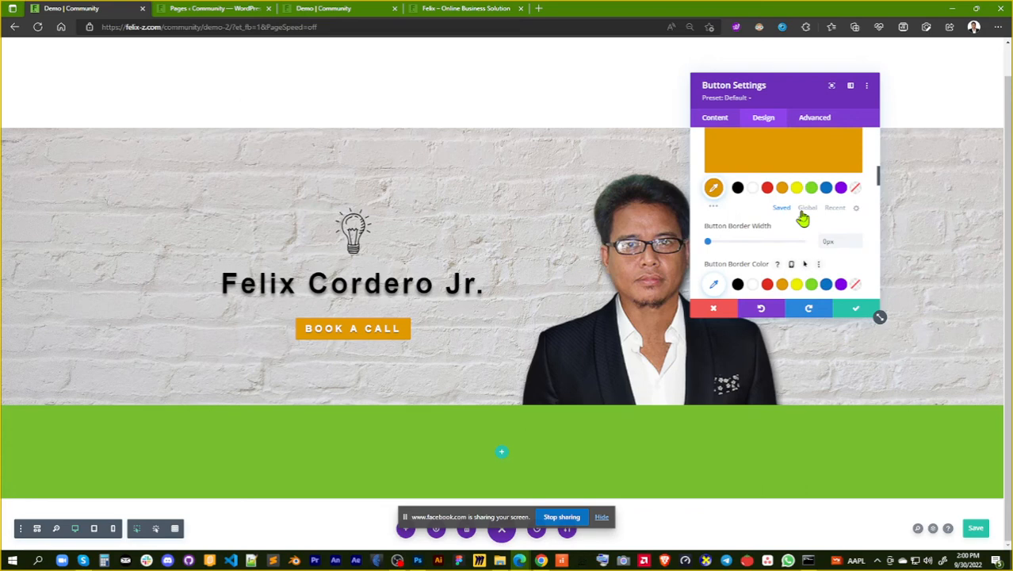
scroll(802, 217, "up", 4)
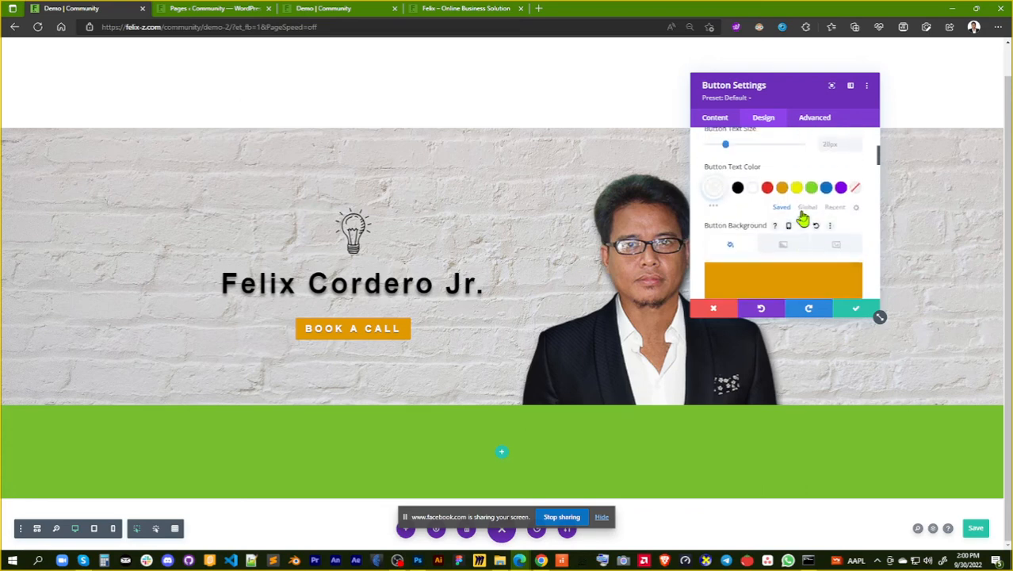
scroll(802, 218, "up", 3)
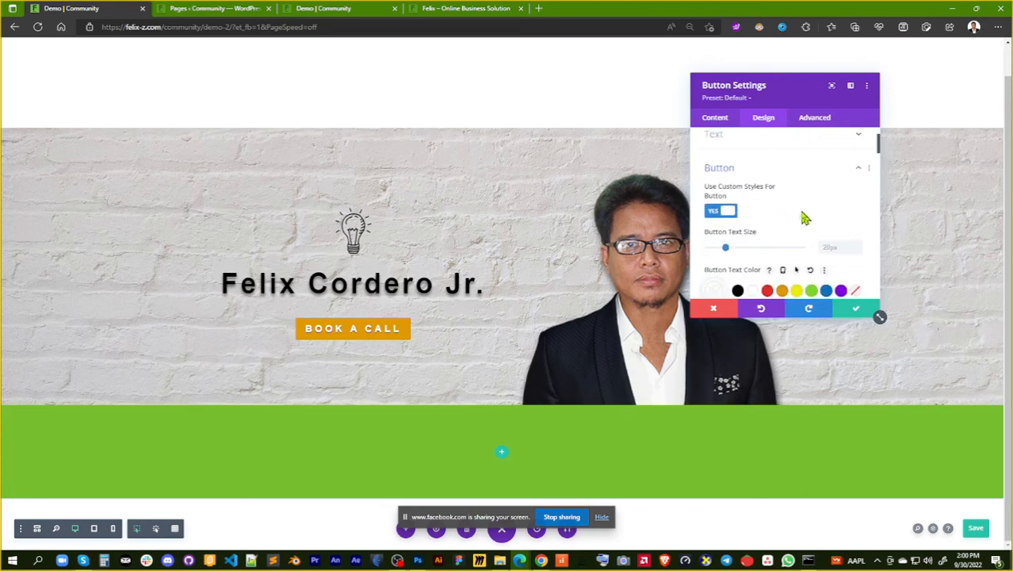
scroll(803, 218, "down", 6)
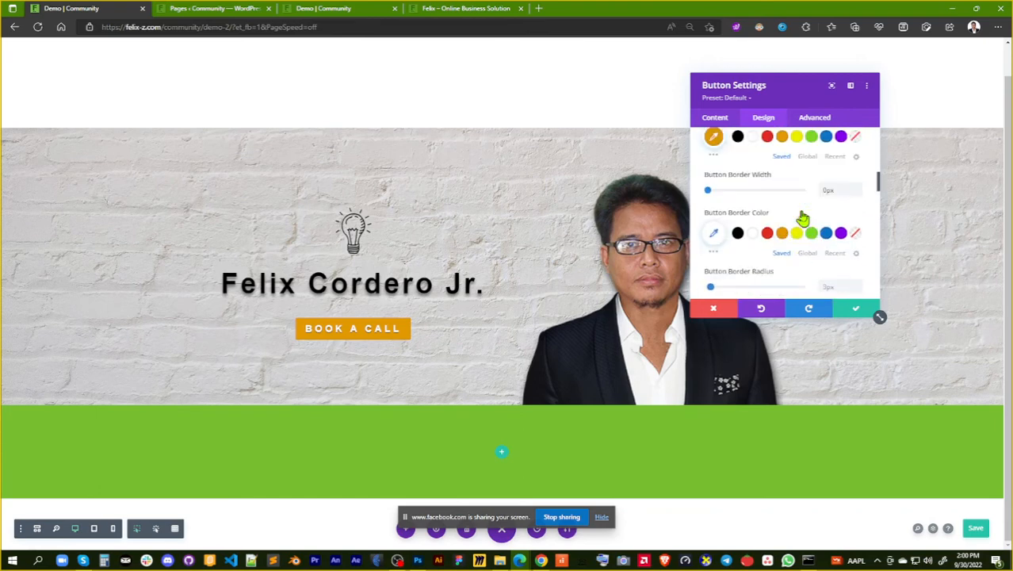
scroll(802, 217, "down", 4)
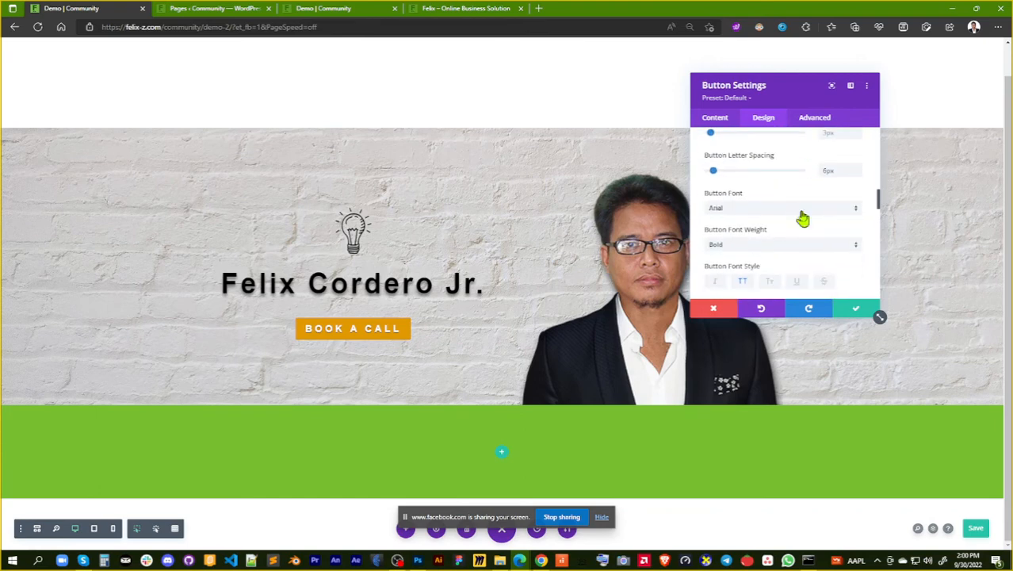
scroll(803, 217, "down", 5)
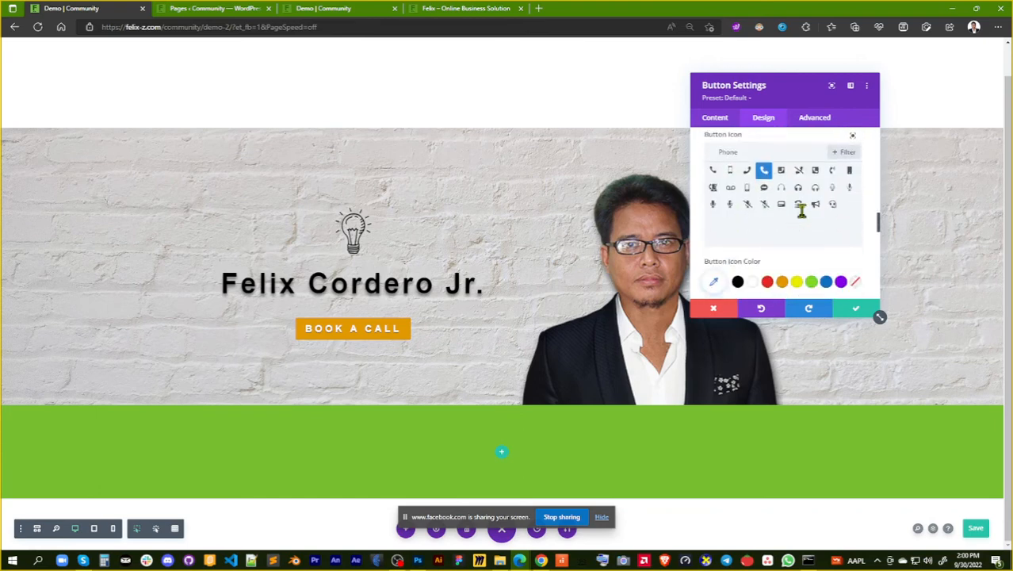
scroll(802, 212, "down", 6)
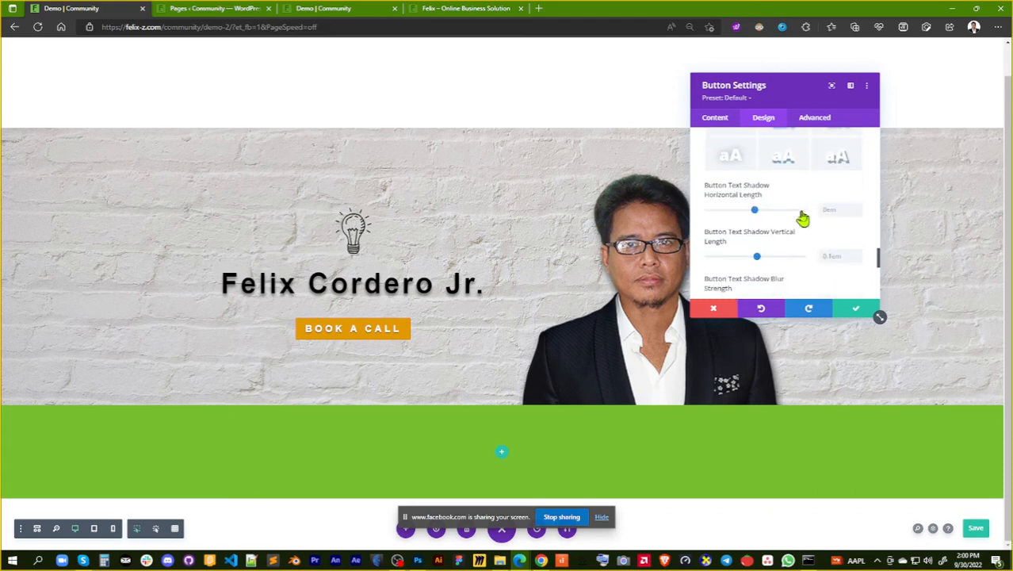
scroll(802, 217, "down", 3)
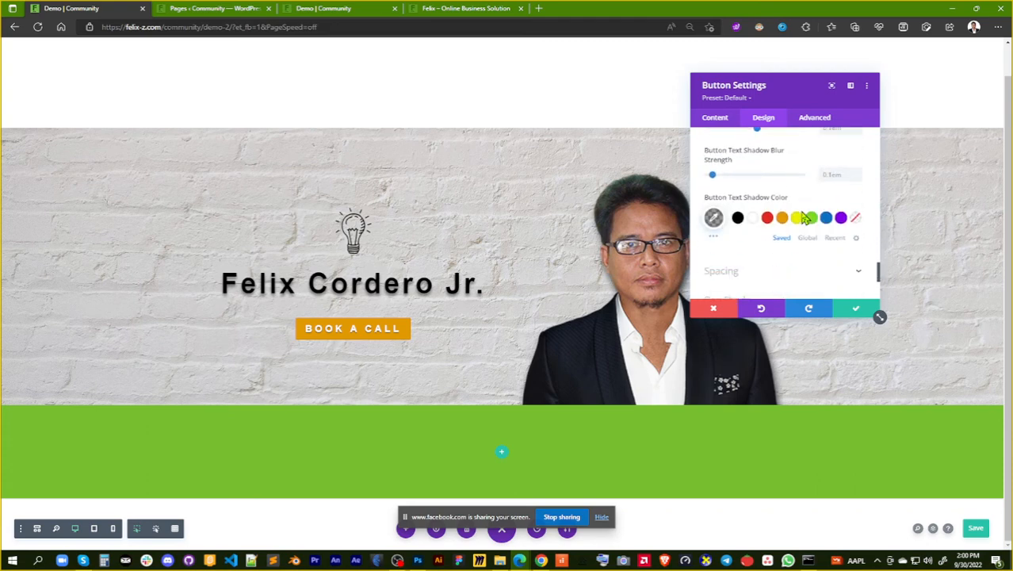
Try the first three box shadow presets on the button, and apply the hard-edged lower-right offset preset
scroll(803, 218, "down", 3)
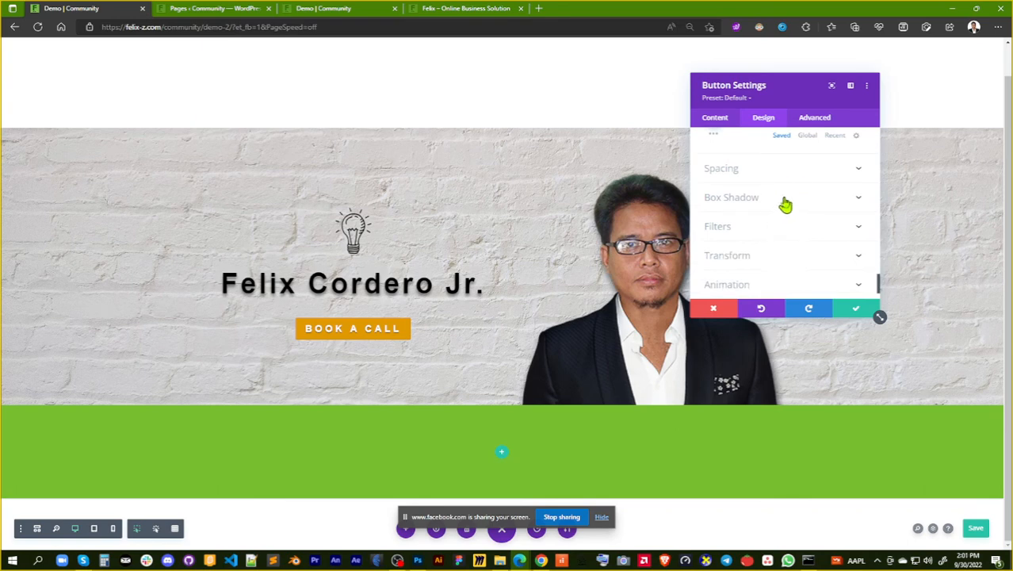
left_click(785, 202)
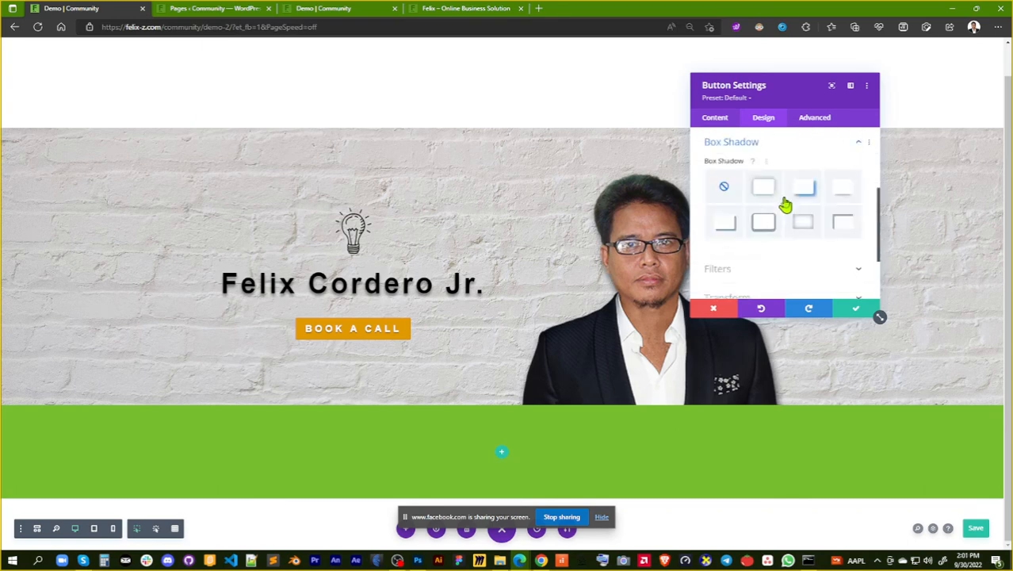
left_click(773, 191)
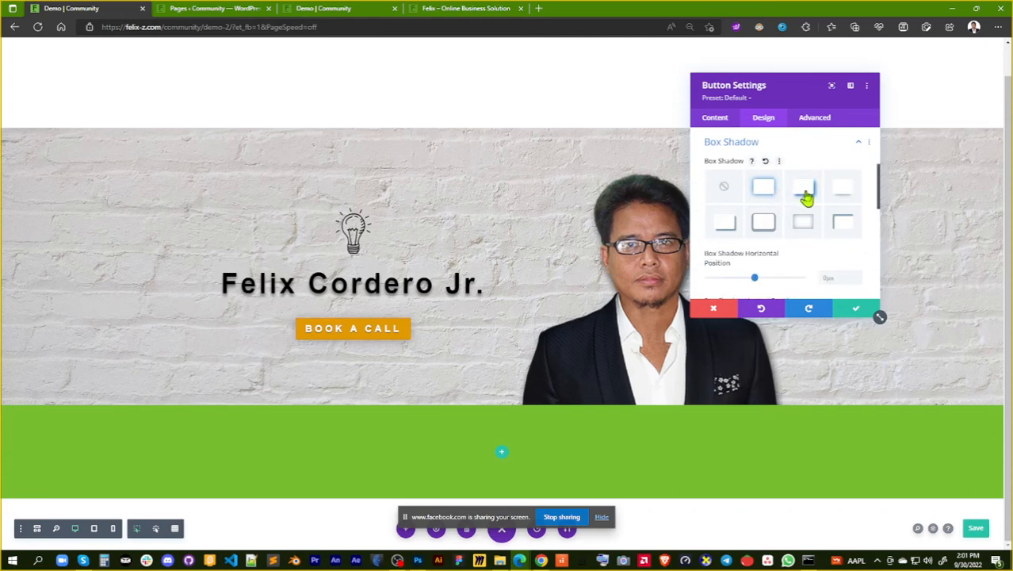
left_click(807, 199)
left_click(842, 195)
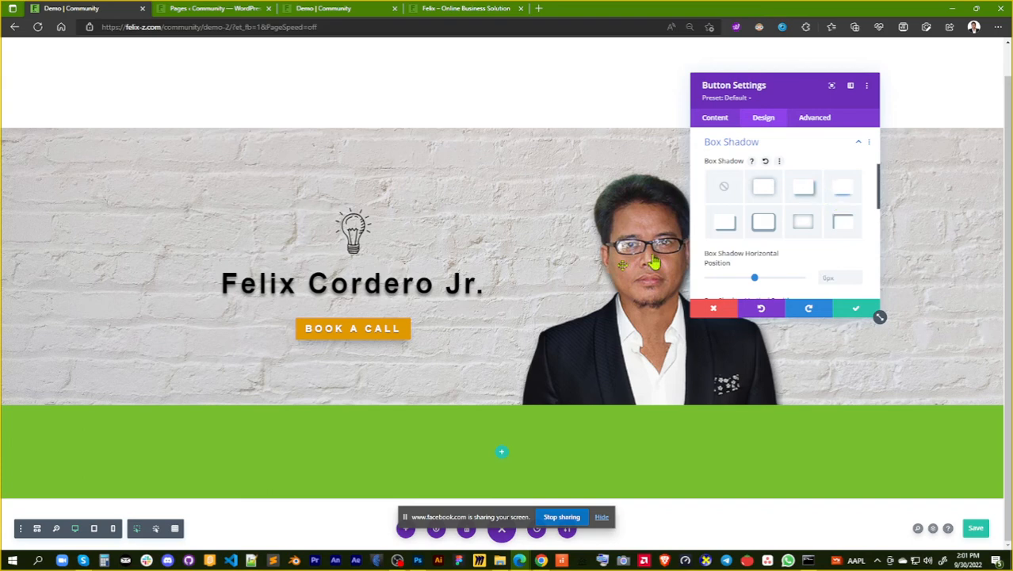
left_click(730, 229)
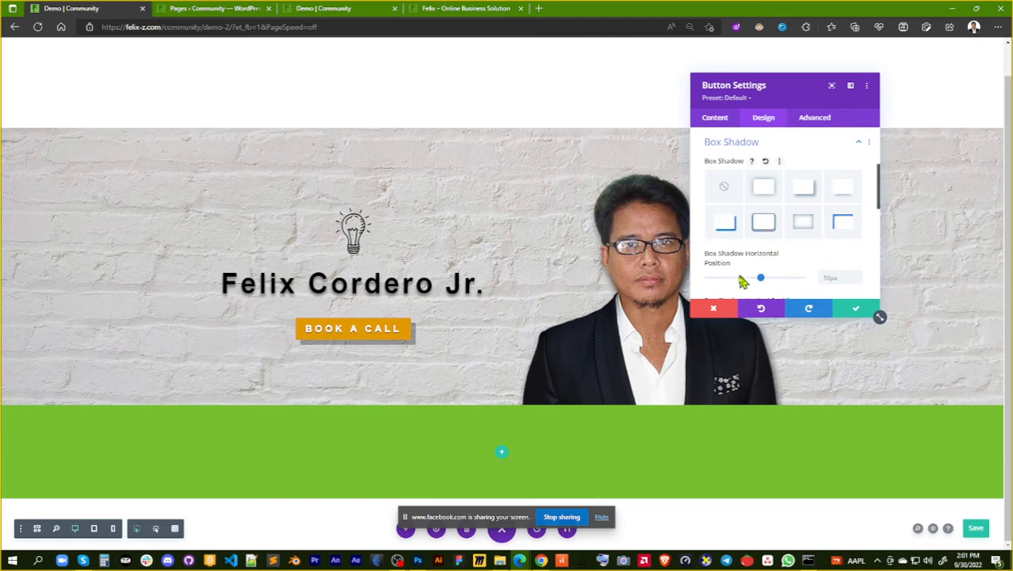
Try a box shadow horizontal position of 16px, and reset it to the default
mouse_move(762, 281)
left_mouse_down()
mouse_move(742, 282)
mouse_move(764, 284)
left_mouse_up()
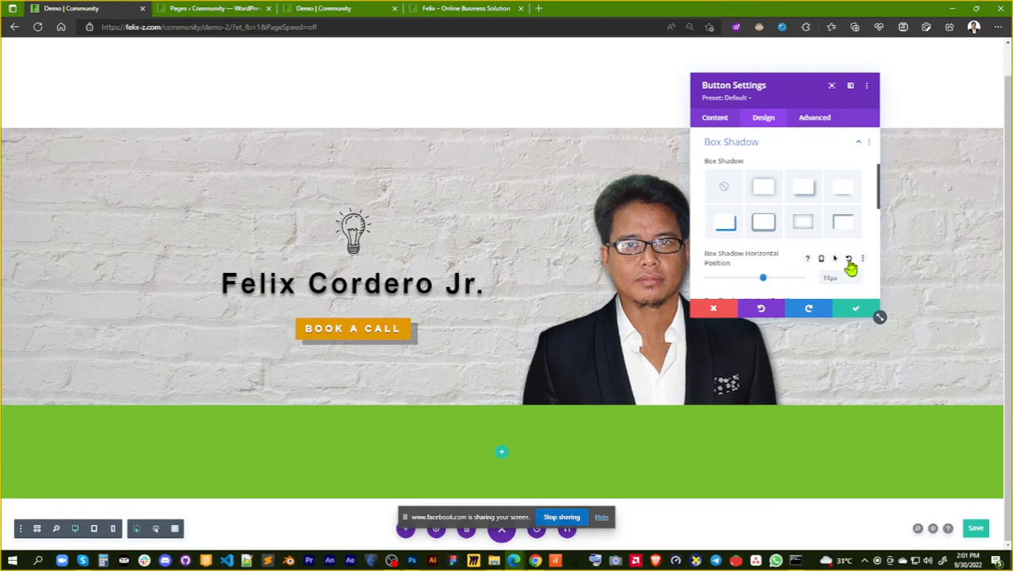
scroll(835, 213, "down", 2)
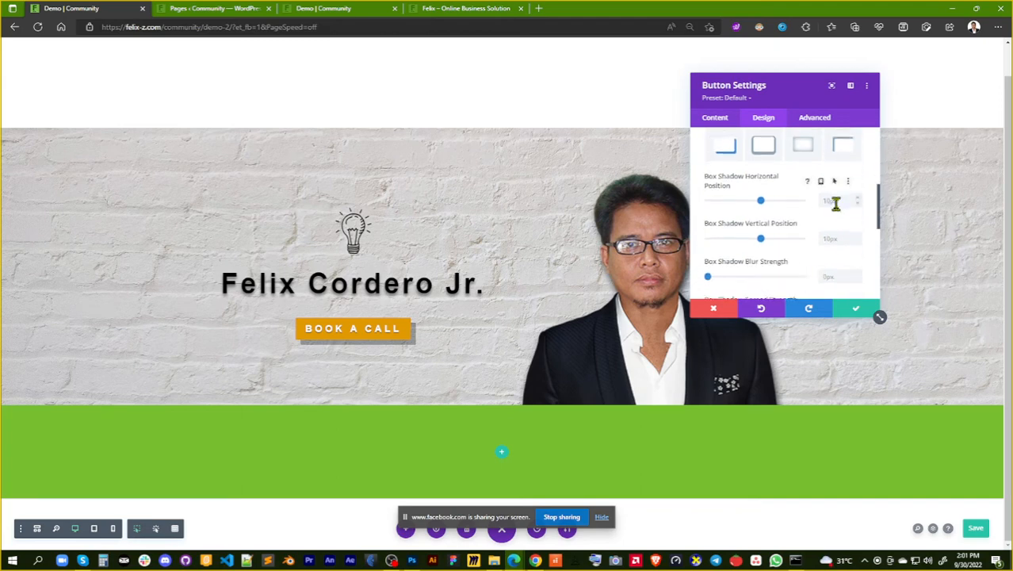
scroll(829, 205, "down", 2)
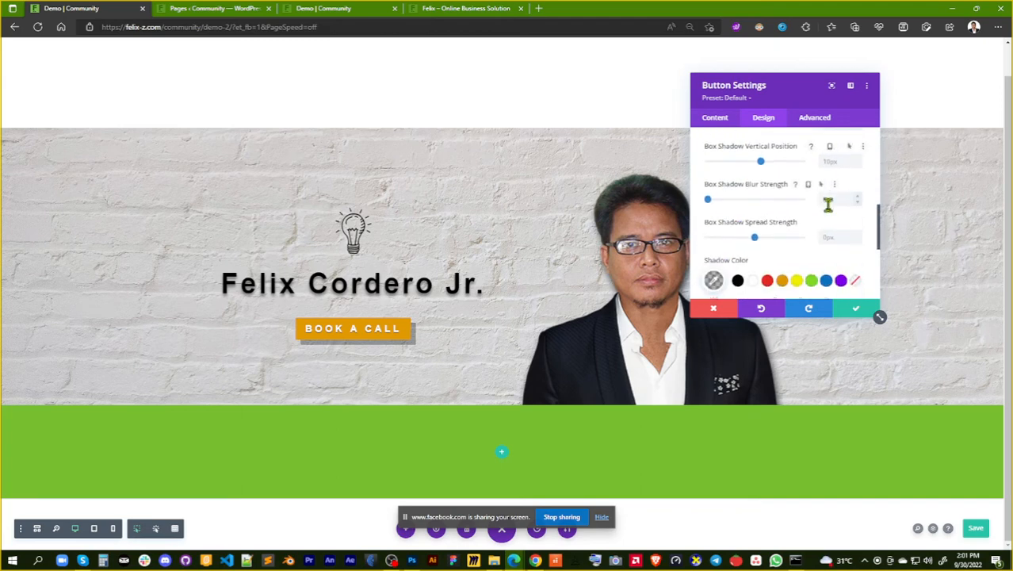
scroll(828, 204, "down", 5)
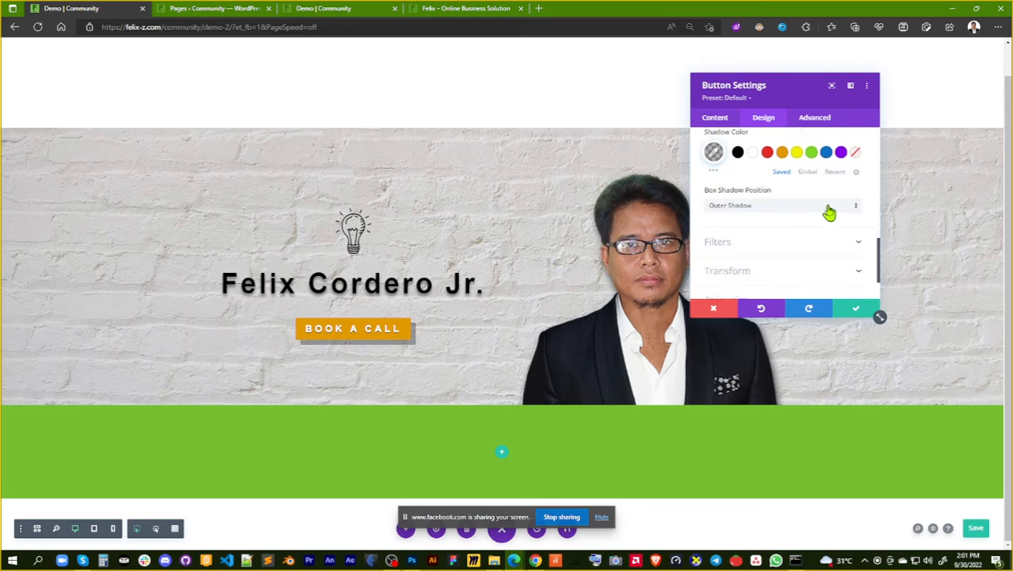
Try the Hue, Saturation and Brightness filters on the button, and return each to its default
left_click(815, 198)
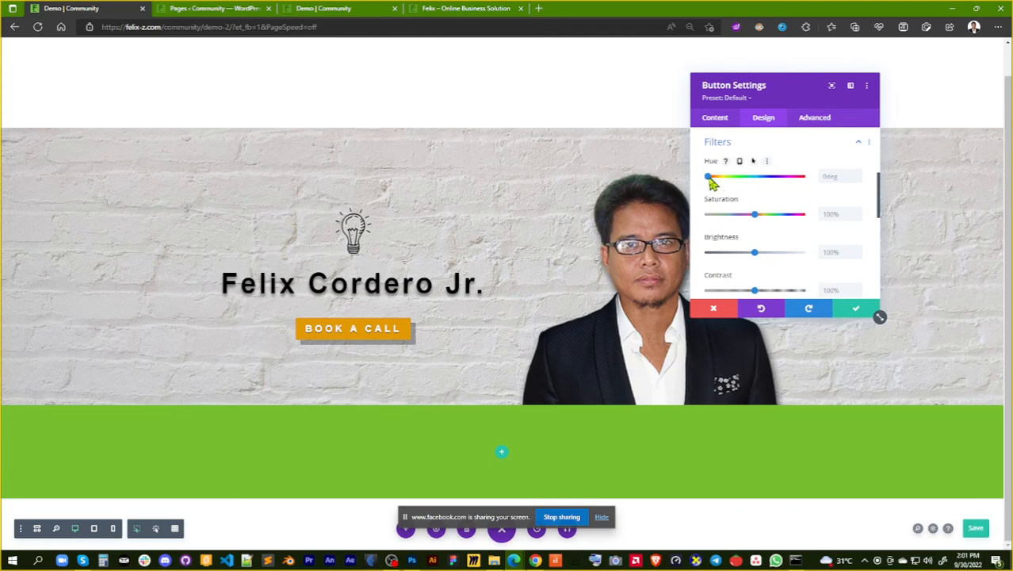
mouse_move(720, 182)
left_mouse_down()
mouse_move(791, 184)
mouse_move(703, 194)
left_mouse_up()
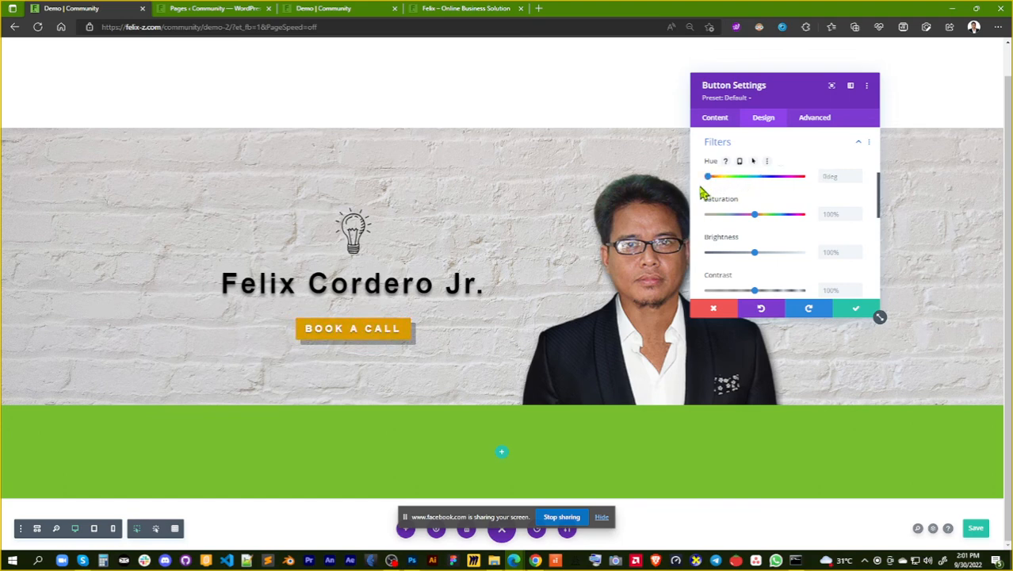
left_click_drag(759, 219, 734, 224)
left_click(765, 214)
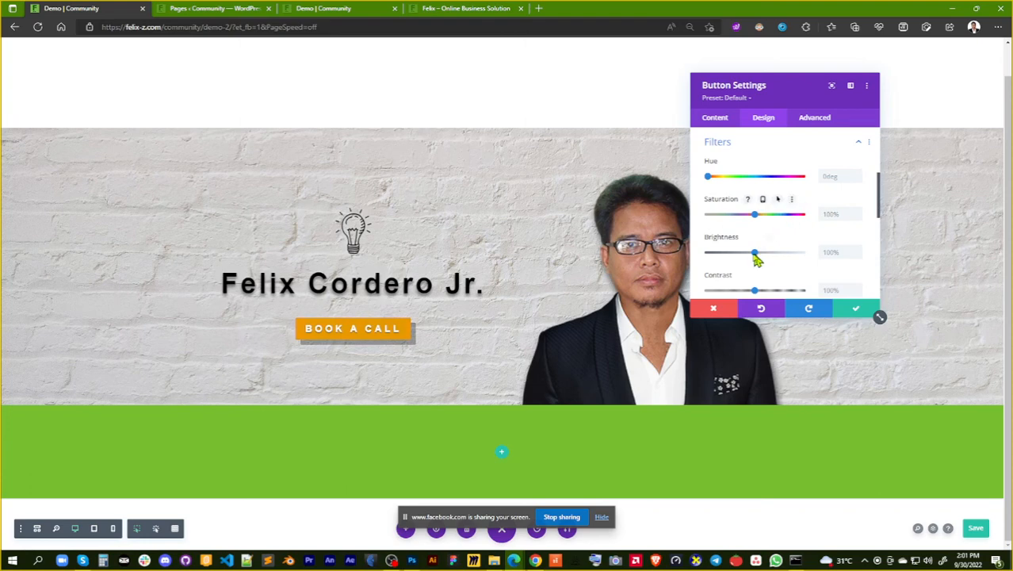
left_click(787, 254)
left_click(754, 254)
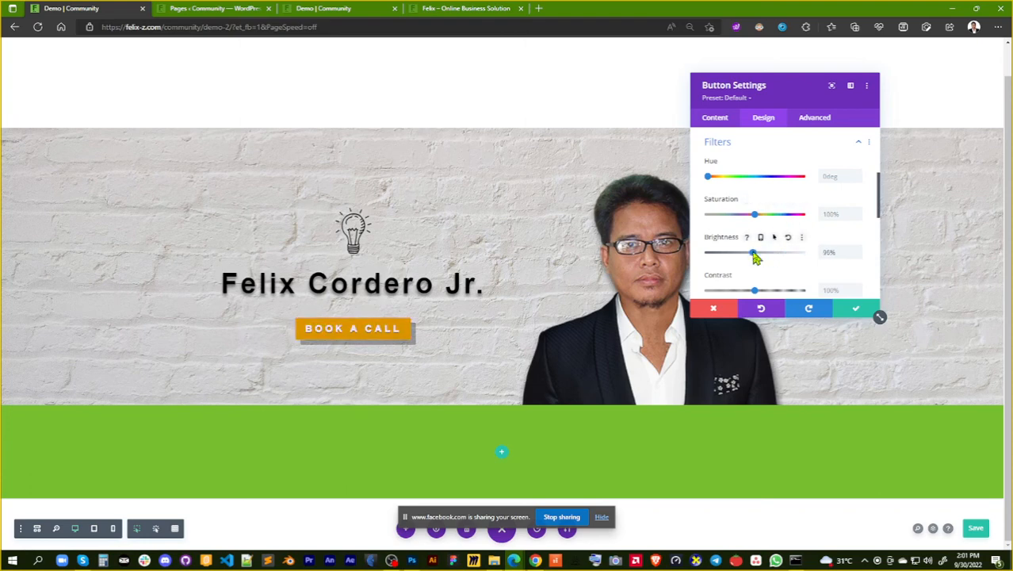
scroll(822, 245, "down", 3)
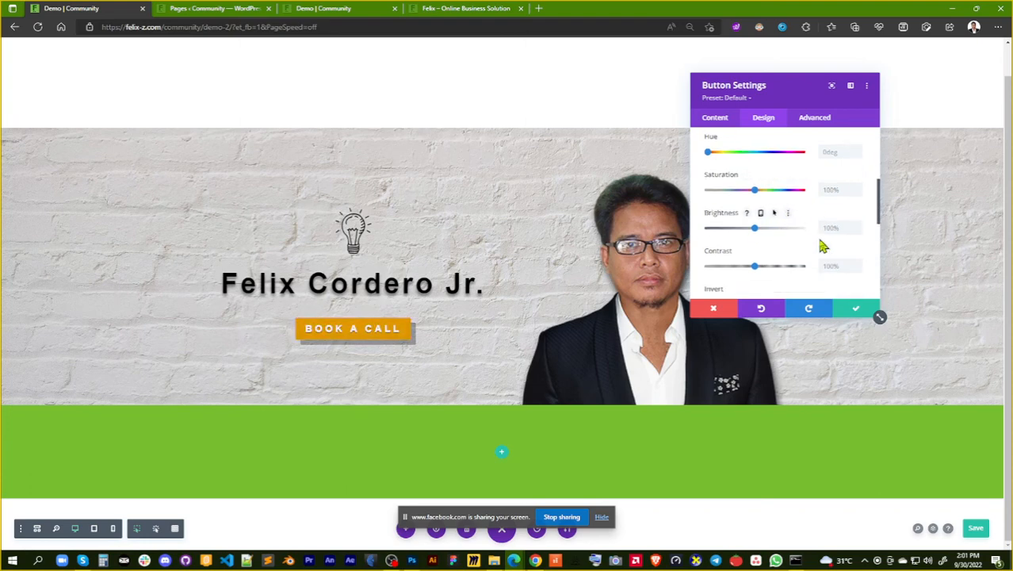
Try the Overlay blend mode on the button, and return it to Normal
scroll(822, 245, "down", 2)
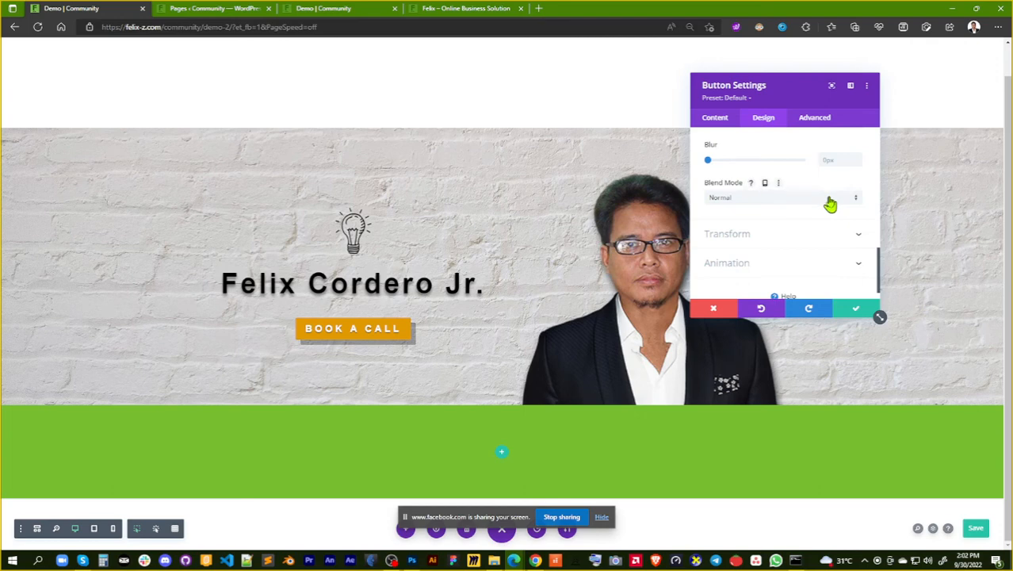
left_click(831, 204)
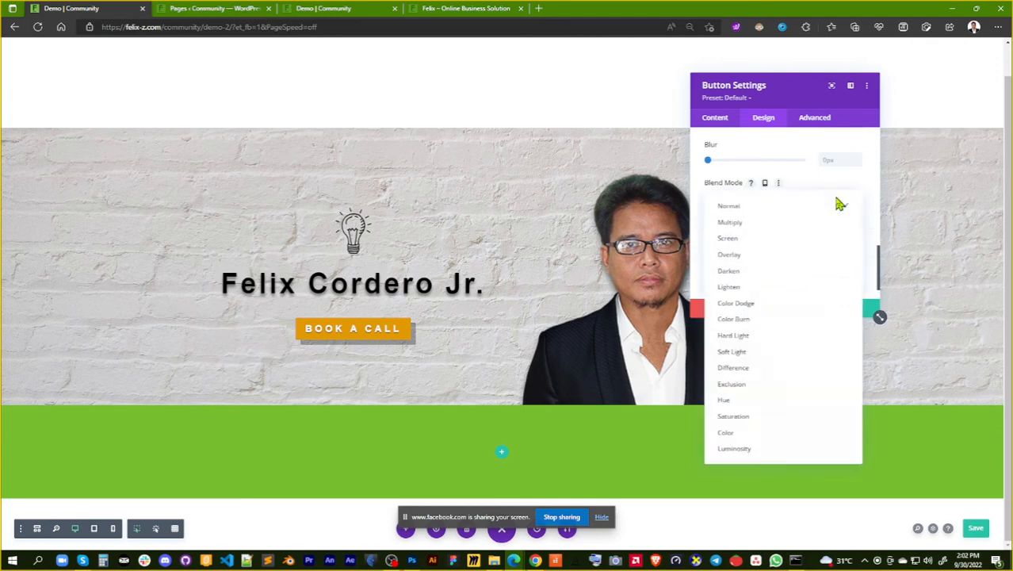
left_click(809, 255)
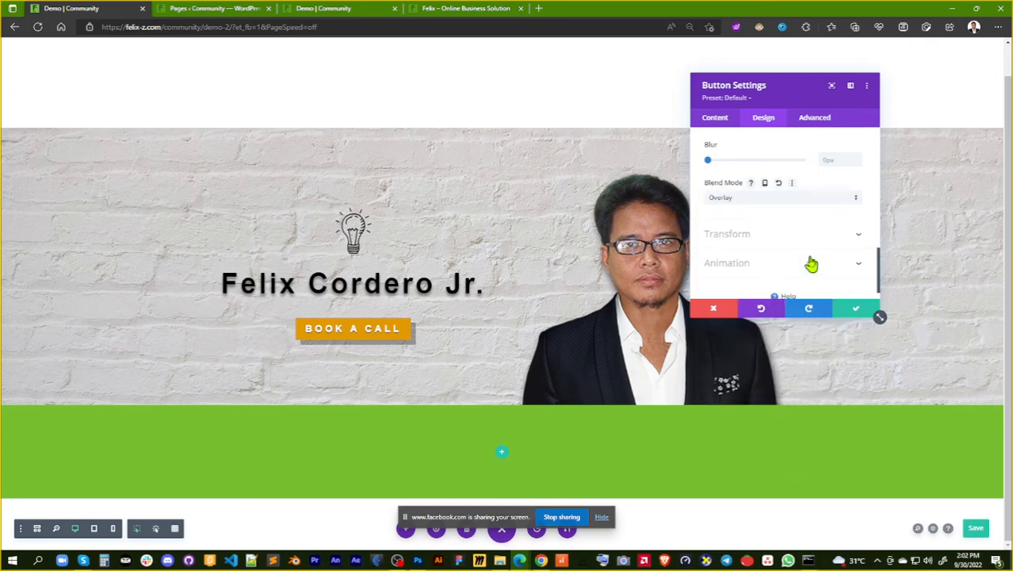
left_click(847, 200)
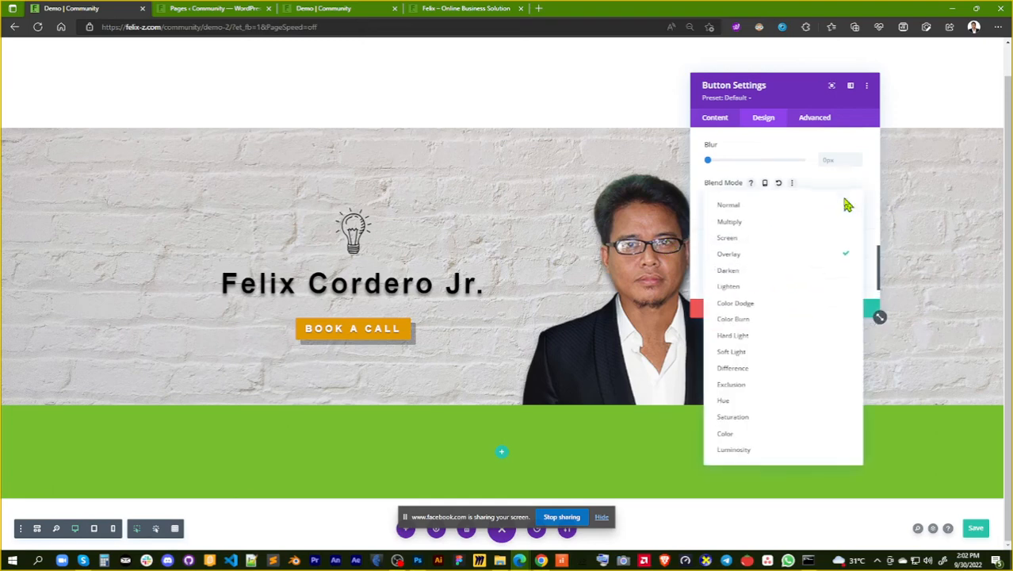
left_click(838, 208)
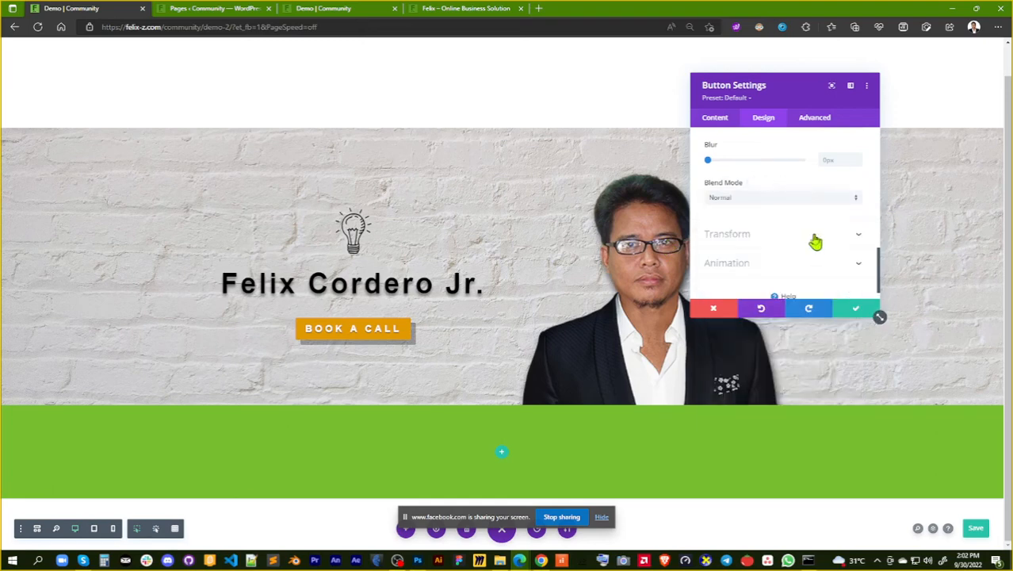
Try scaling and translating the button with Transform, and return both to their defaults
left_click(815, 237)
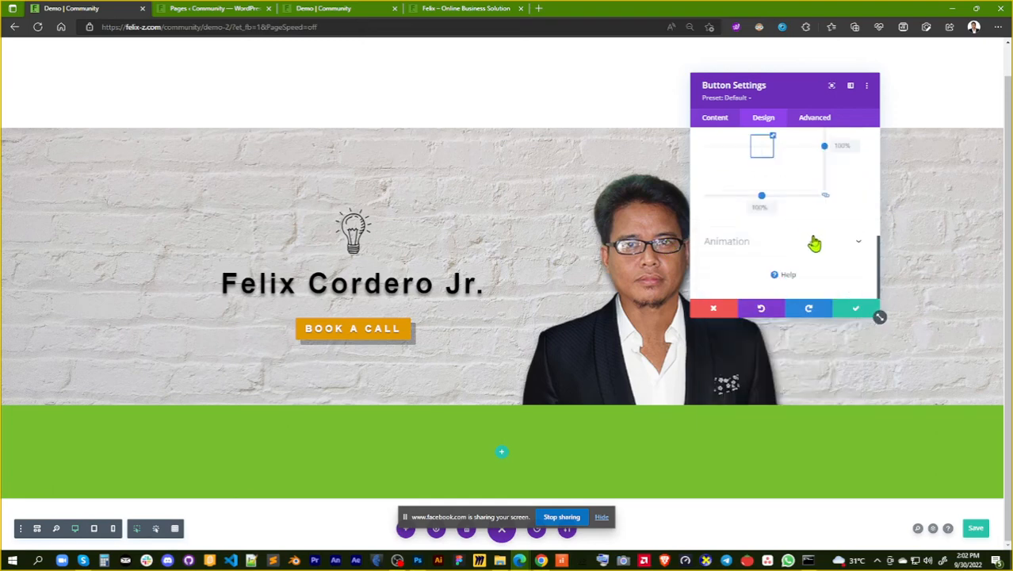
left_click(812, 241)
scroll(837, 219, "up", 3)
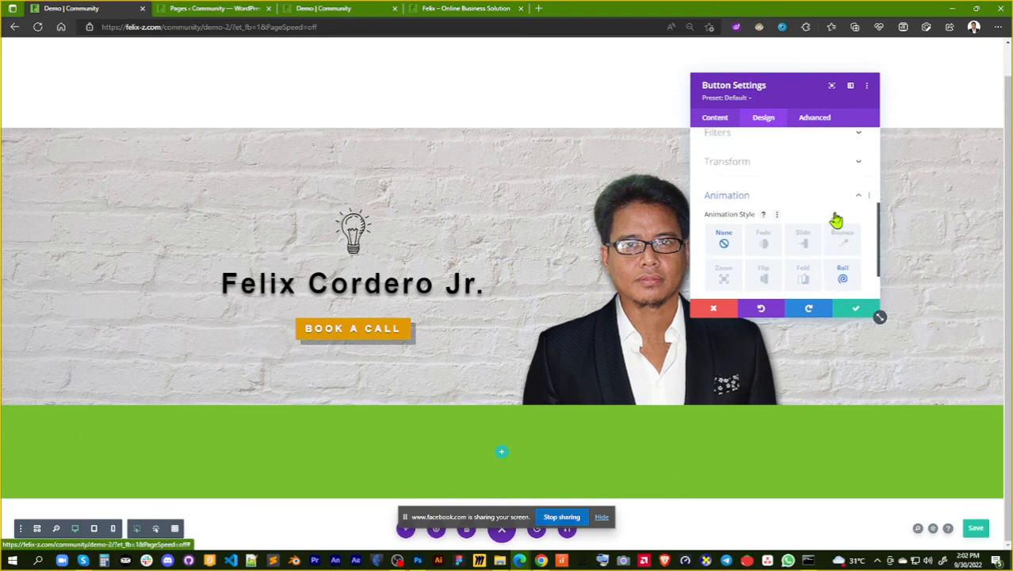
left_click(826, 193)
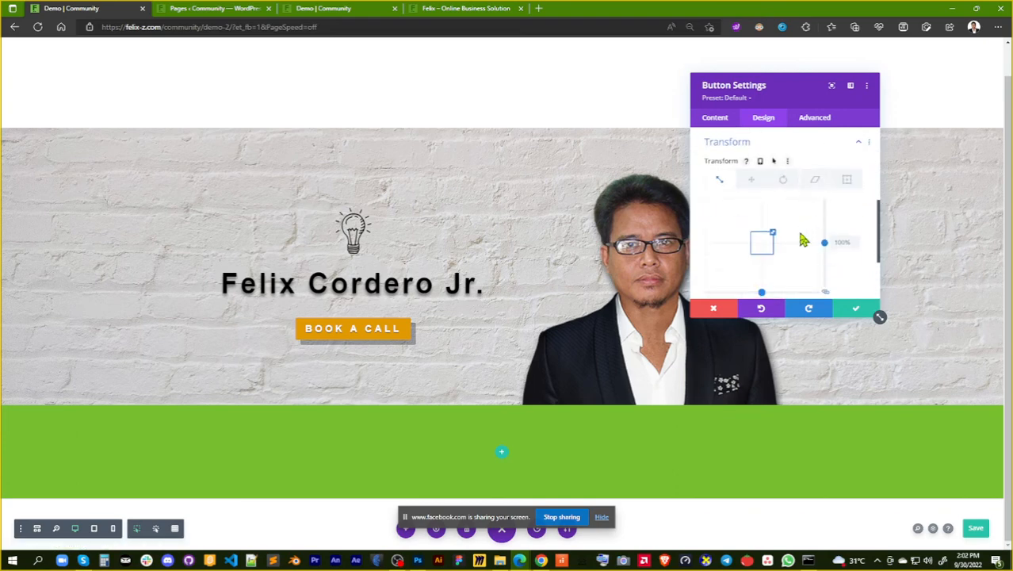
scroll(804, 239, "down", 1)
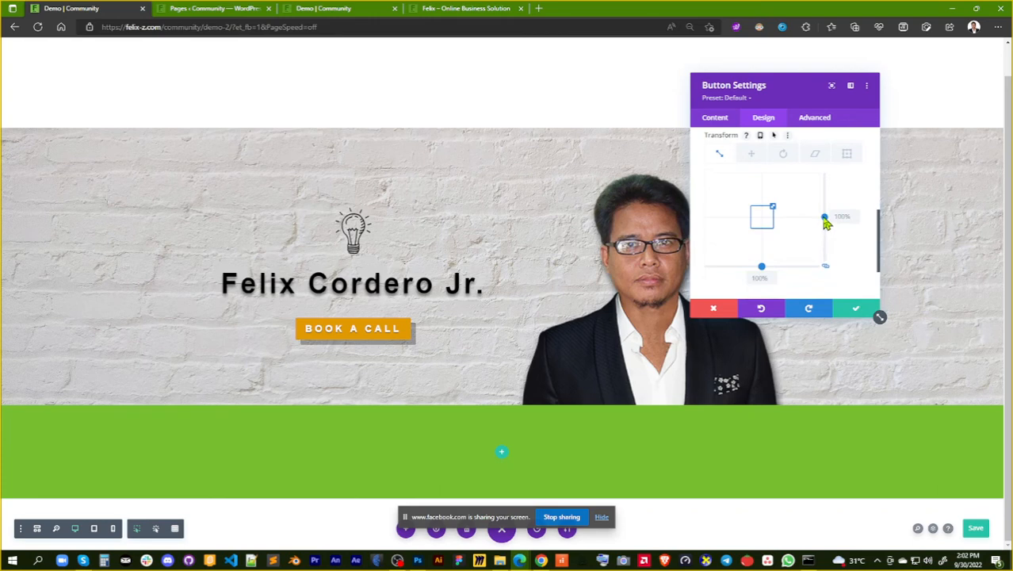
mouse_move(825, 224)
left_mouse_down()
mouse_move(829, 202)
mouse_move(827, 225)
left_mouse_up()
left_click(752, 153)
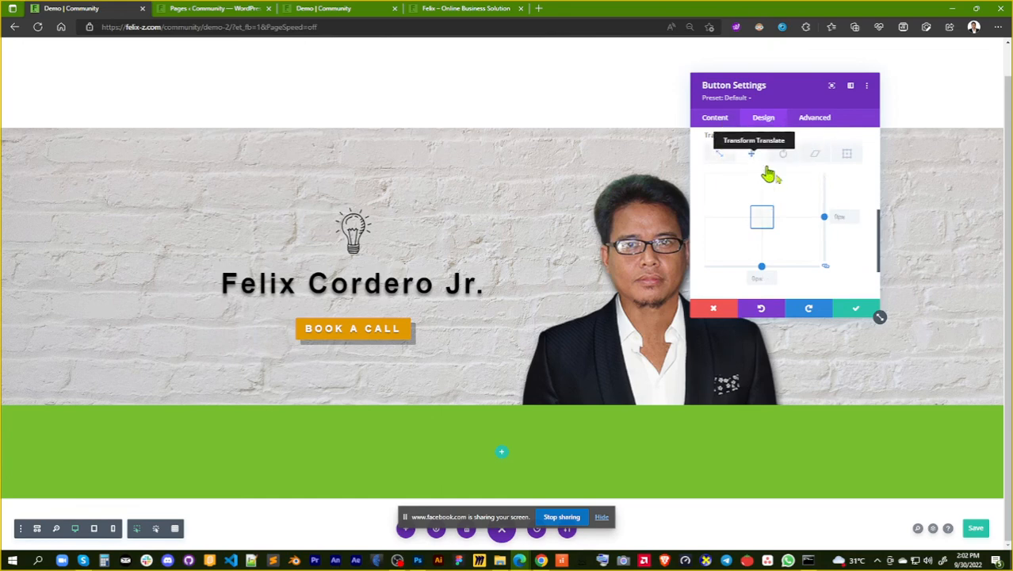
mouse_move(825, 215)
left_mouse_down()
mouse_move(828, 227)
mouse_move(823, 216)
left_mouse_up()
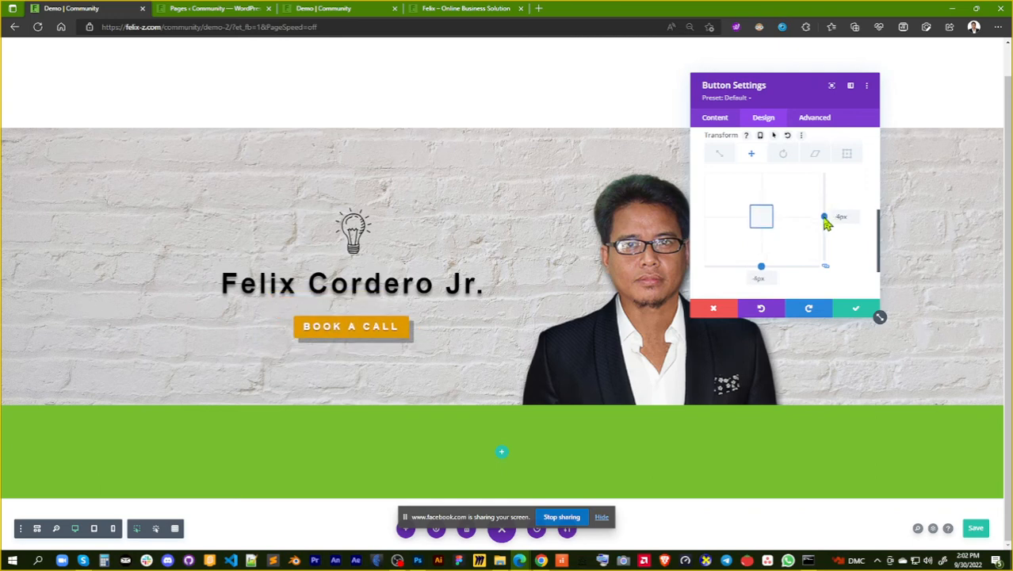
Rotate the "Book a call" button to 352deg and skew it by -6deg on both axes
left_click(785, 156)
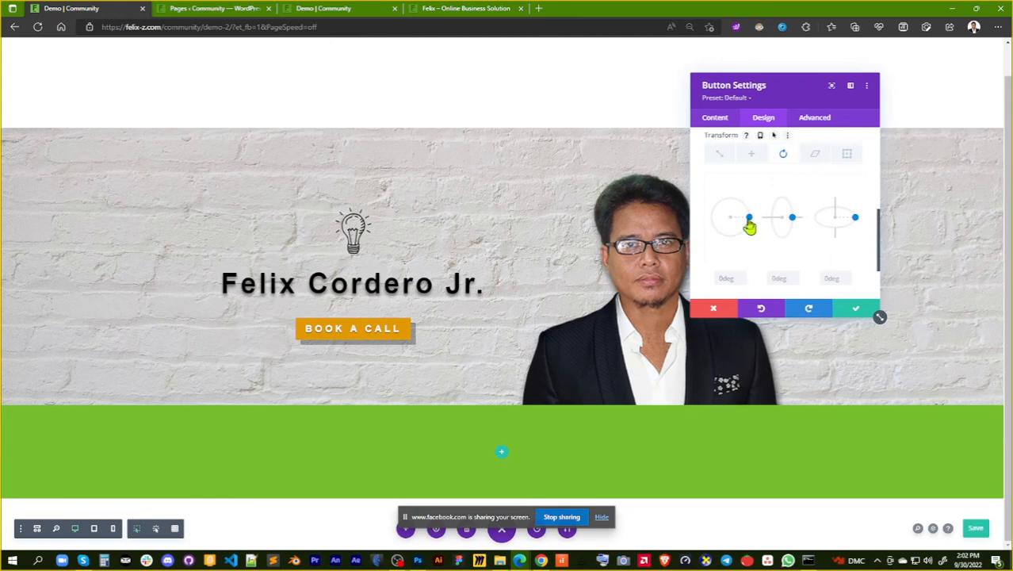
left_click_drag(749, 225, 749, 224)
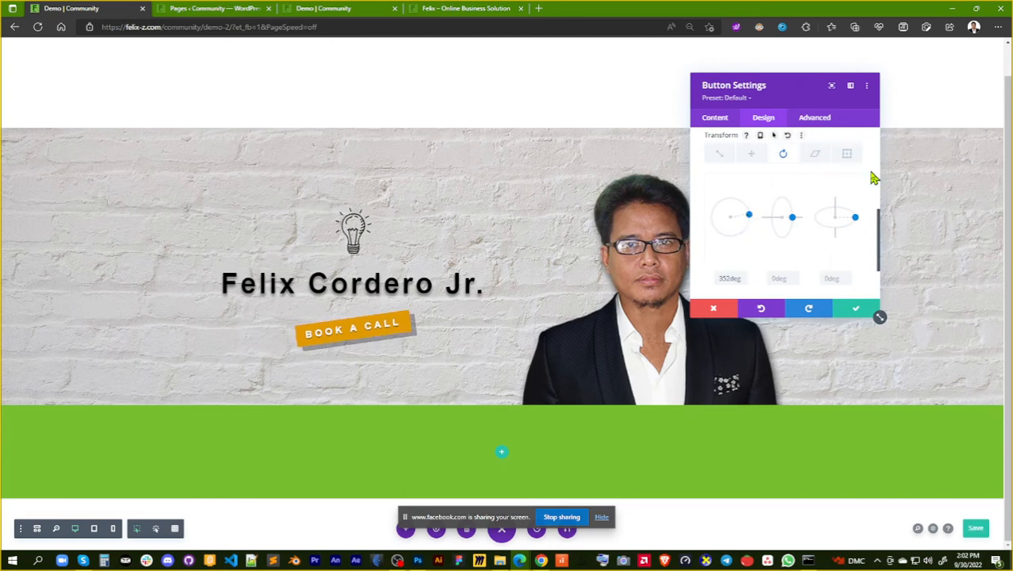
left_click(817, 159)
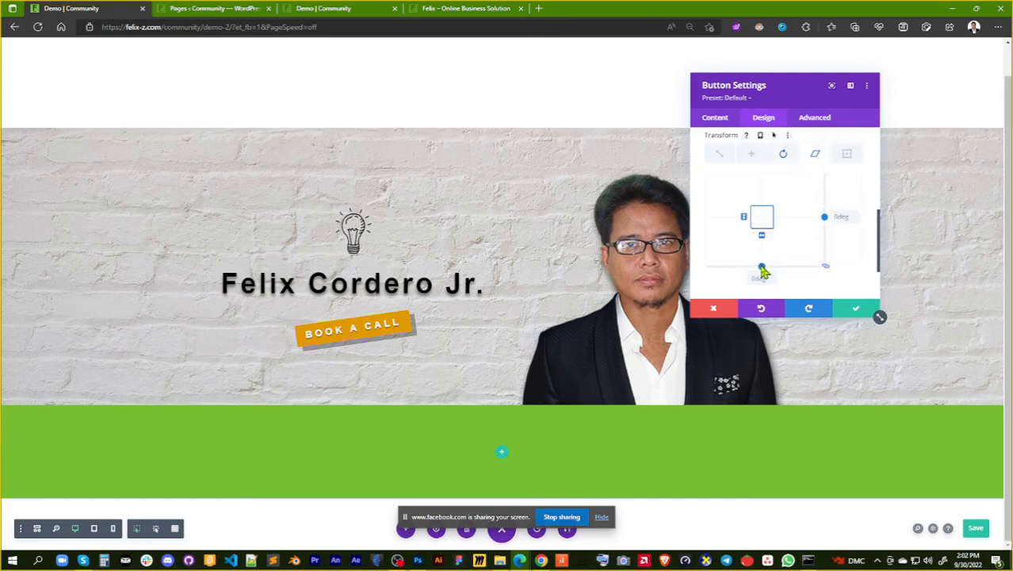
left_click_drag(761, 267, 762, 272)
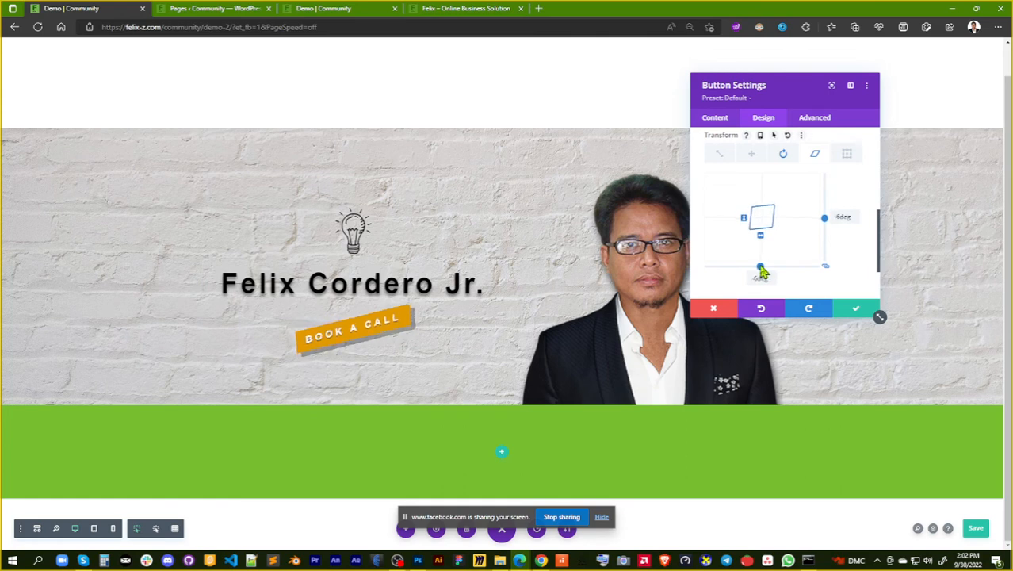
Shift the button's transform origin to 49% horizontally and 51% vertically
left_click(847, 154)
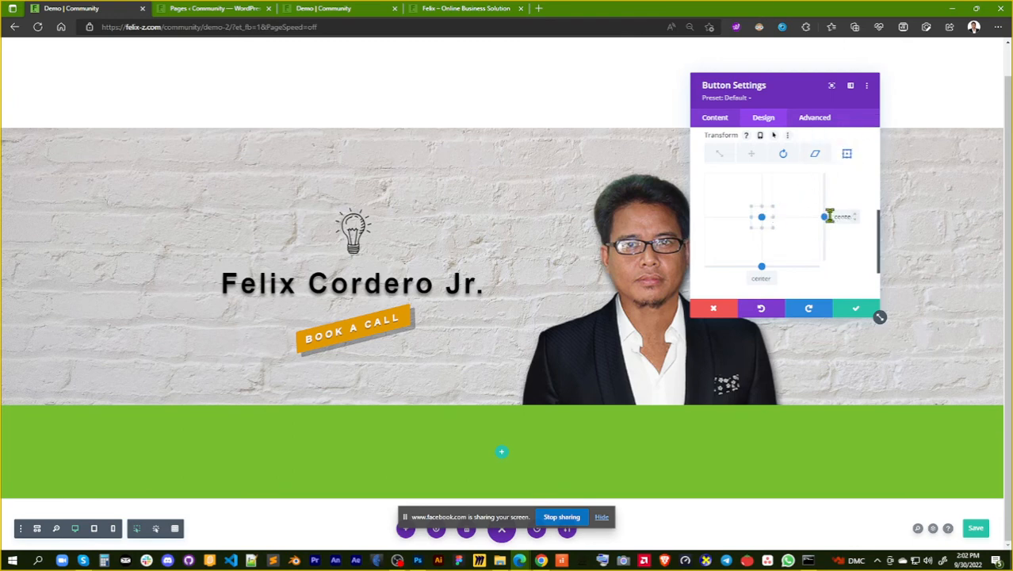
mouse_move(826, 218)
left_mouse_down()
mouse_move(827, 207)
mouse_move(827, 223)
left_mouse_up()
mouse_move(764, 272)
left_mouse_down()
mouse_move(772, 270)
mouse_move(731, 269)
mouse_move(783, 270)
mouse_move(764, 271)
left_mouse_up()
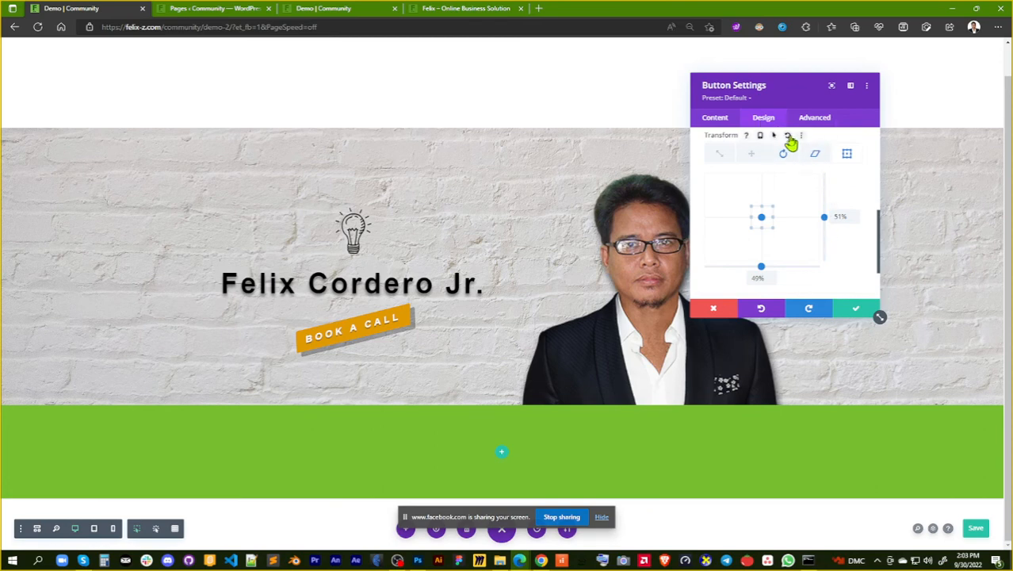
Reset the button's transform origin to center on both axes and save the button settings
left_click(789, 136)
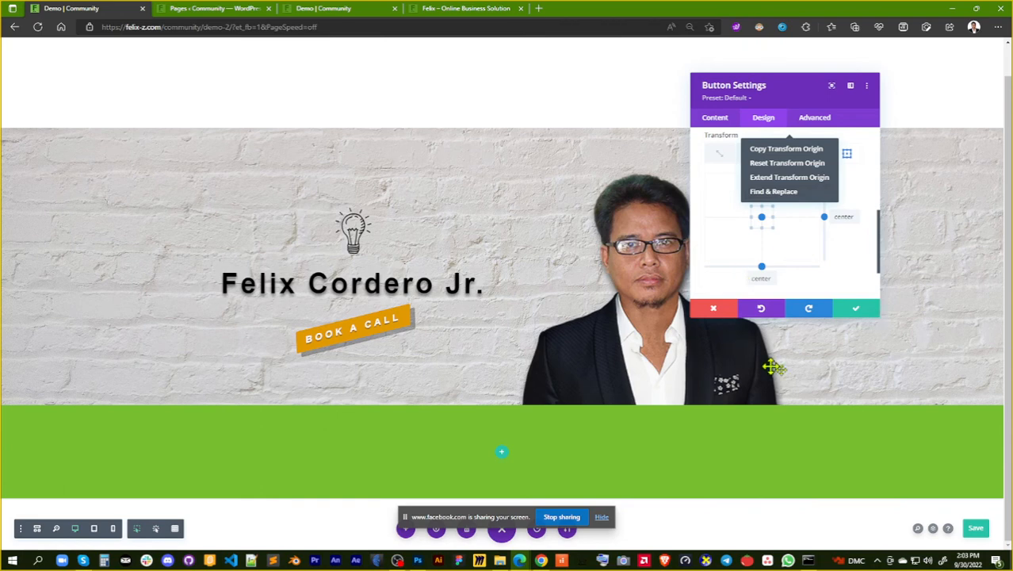
left_click(856, 314)
left_click(856, 314)
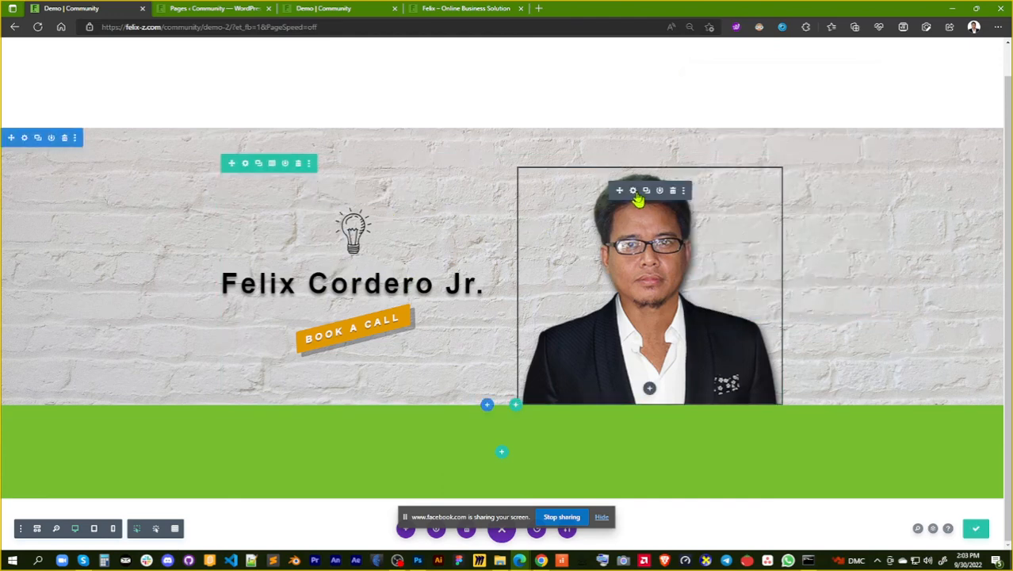
Open the design settings of the portrait image
left_click(633, 192)
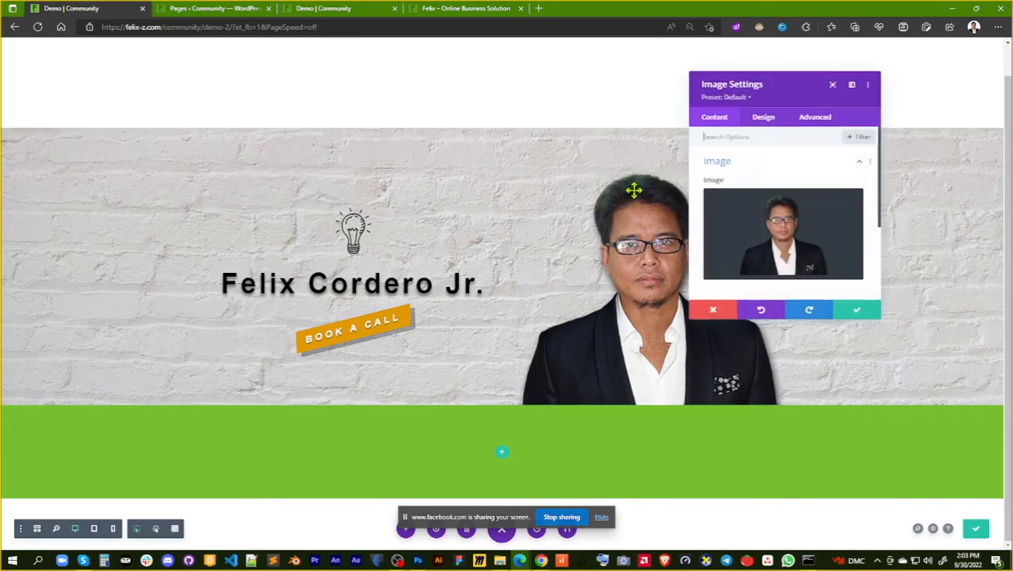
left_click(766, 125)
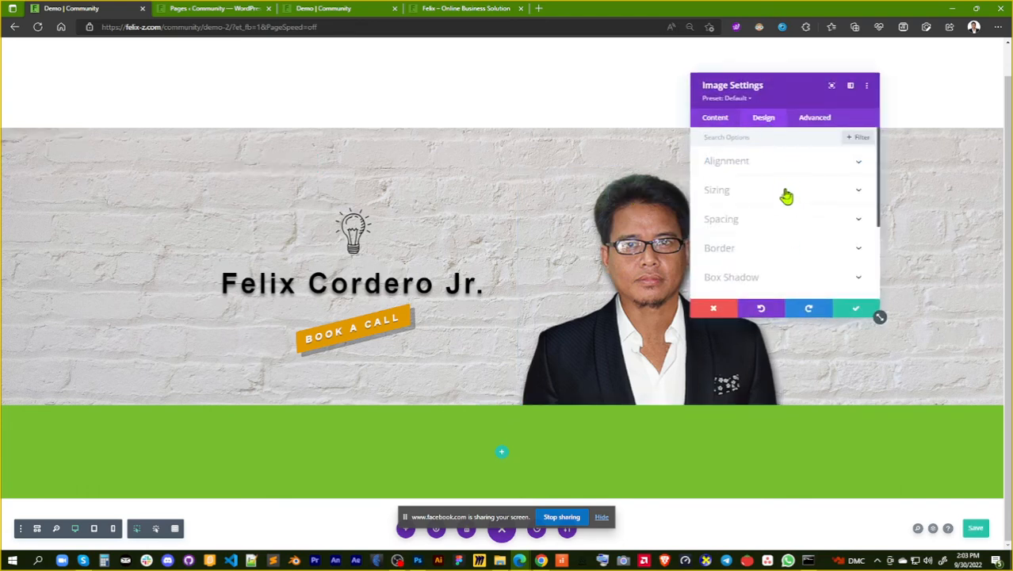
scroll(793, 205, "down", 1)
scroll(793, 206, "down", 2)
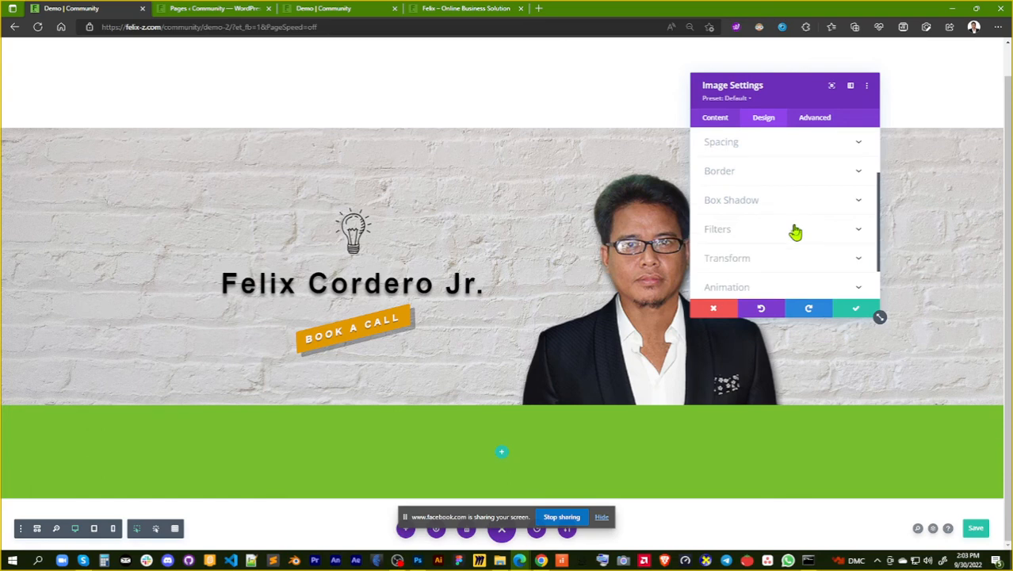
scroll(793, 222, "up", 3)
Try Force Fullwidth and a 552px minimum height on the portrait image, and return both to their defaults
left_click(791, 195)
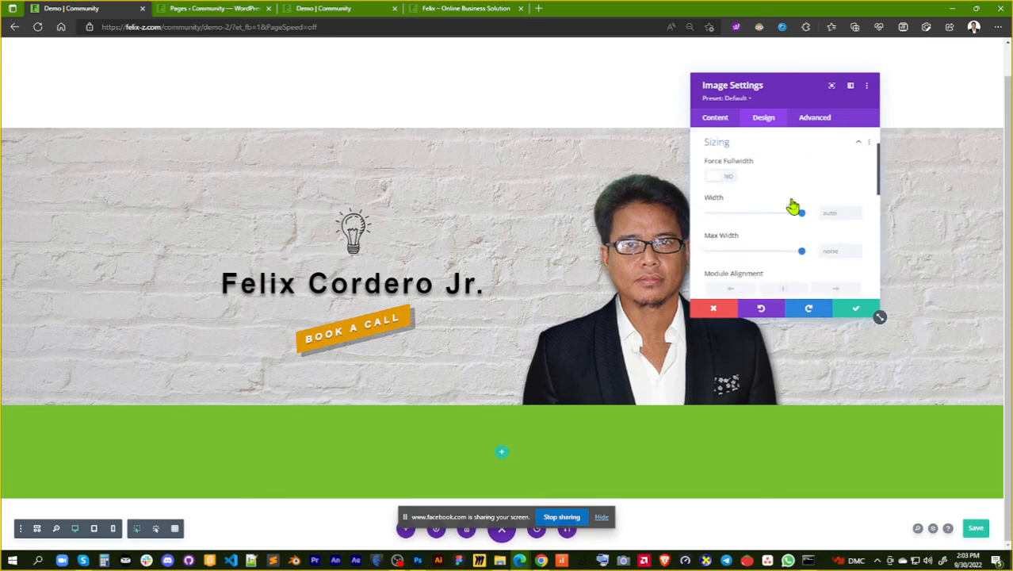
left_click(731, 177)
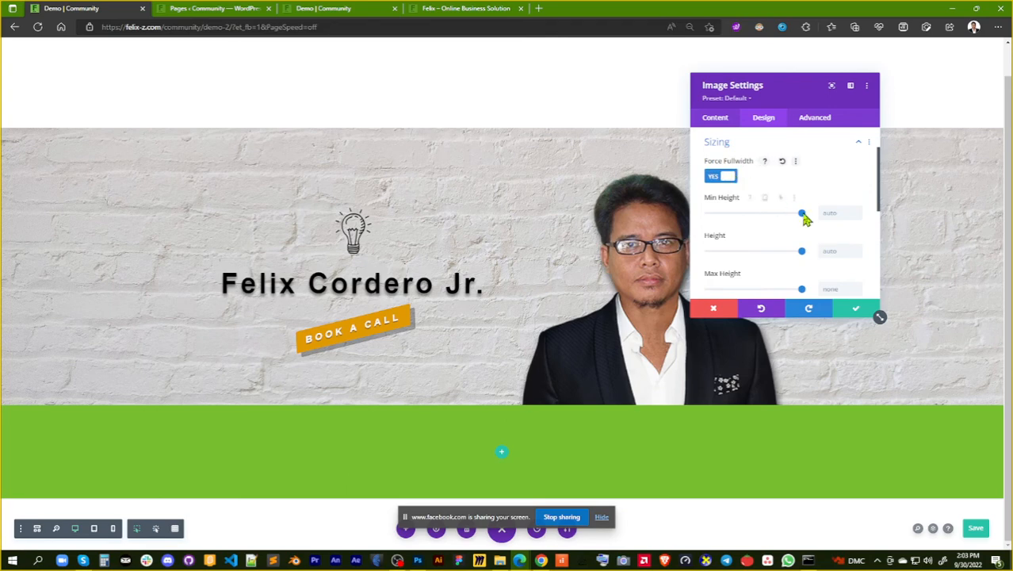
scroll(796, 283, "down", 1)
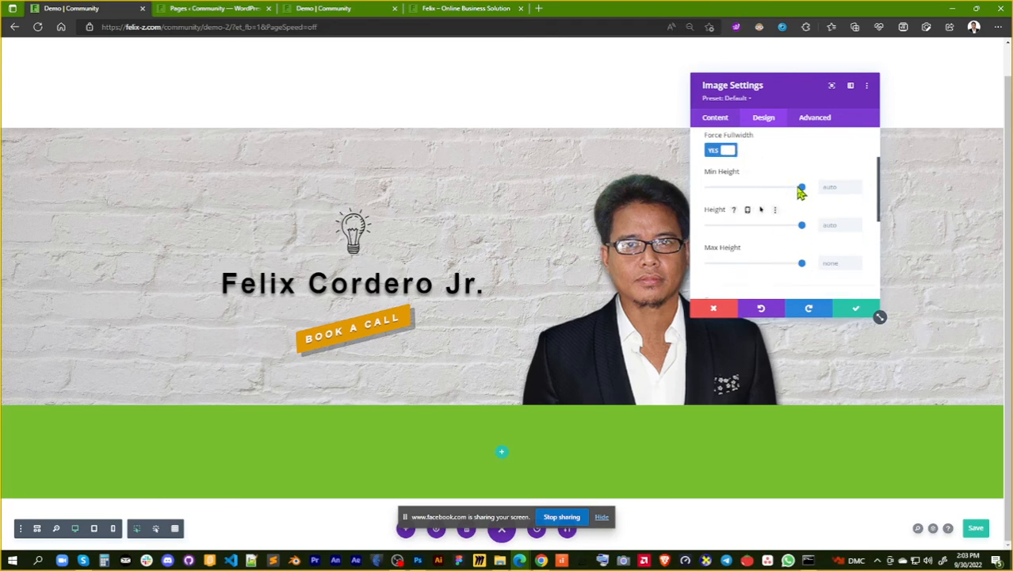
mouse_move(776, 188)
left_mouse_down()
mouse_move(755, 190)
mouse_move(783, 193)
mouse_move(757, 192)
left_mouse_up()
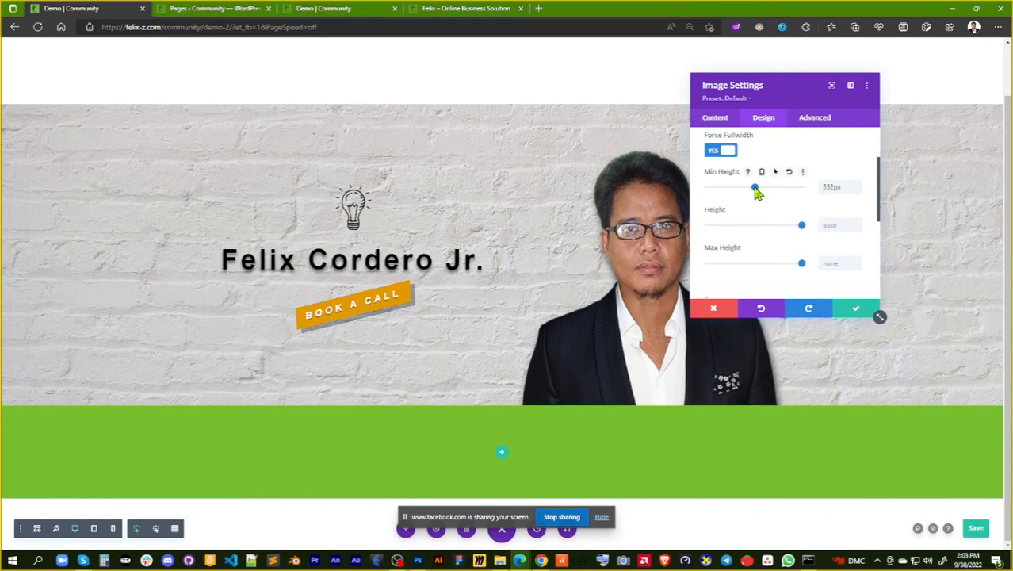
left_click(789, 173)
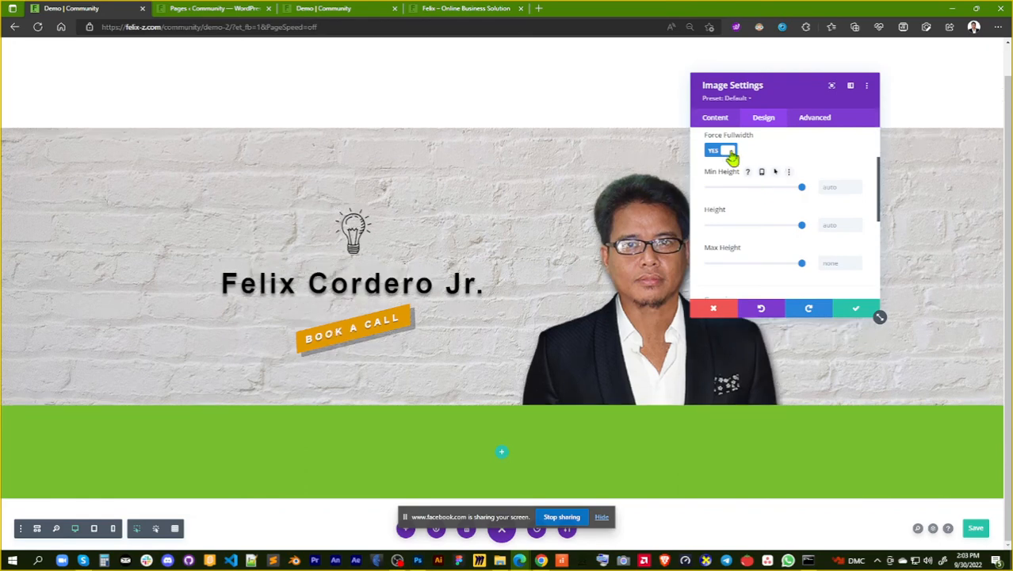
left_click(723, 151)
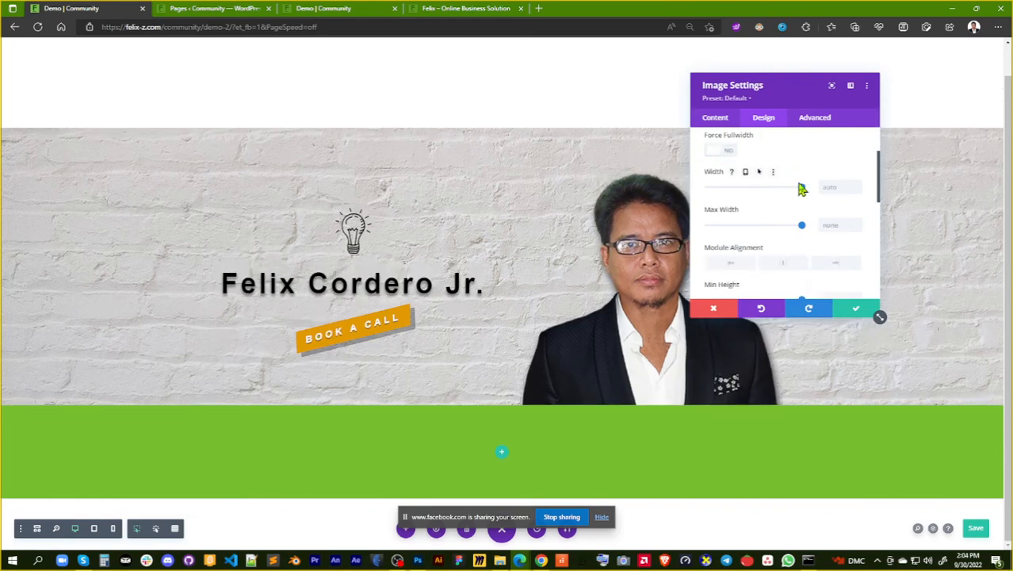
Try a 100% width and 100% maximum width on the portrait image, and reset both
mouse_move(802, 227)
left_mouse_down()
mouse_move(764, 228)
mouse_move(803, 227)
left_mouse_up()
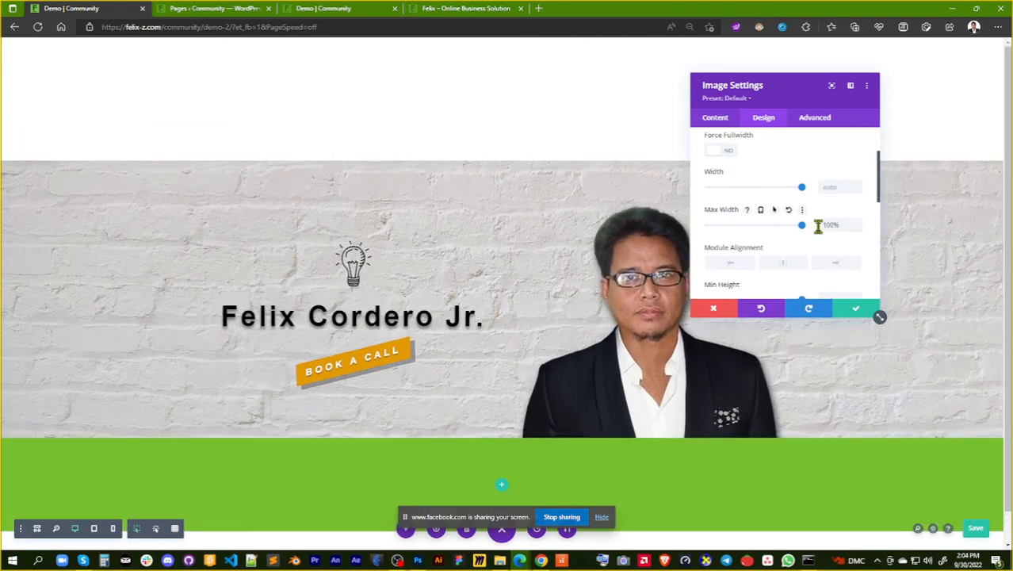
left_click_drag(802, 189, 835, 192)
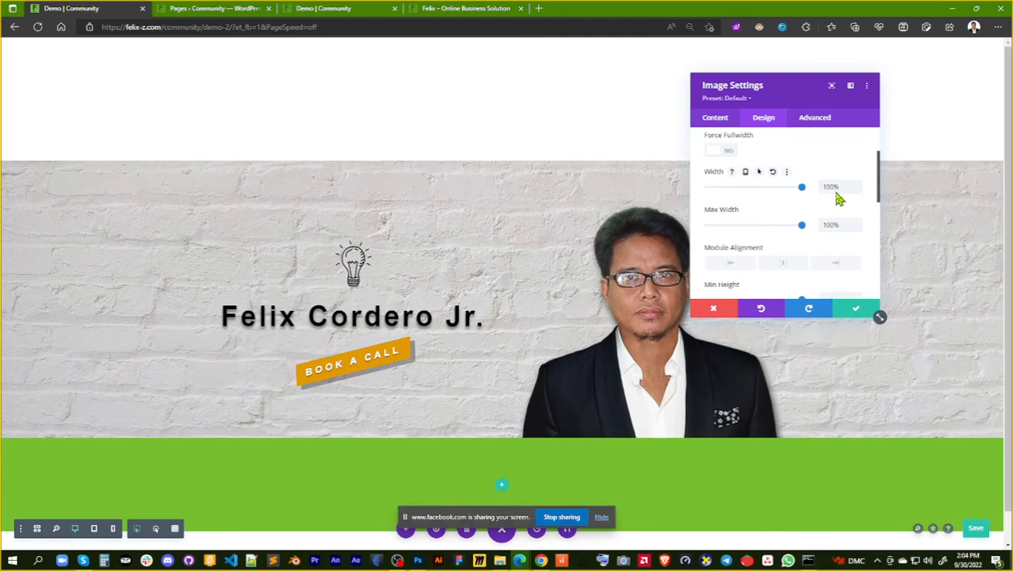
left_click(772, 171)
left_click(760, 210)
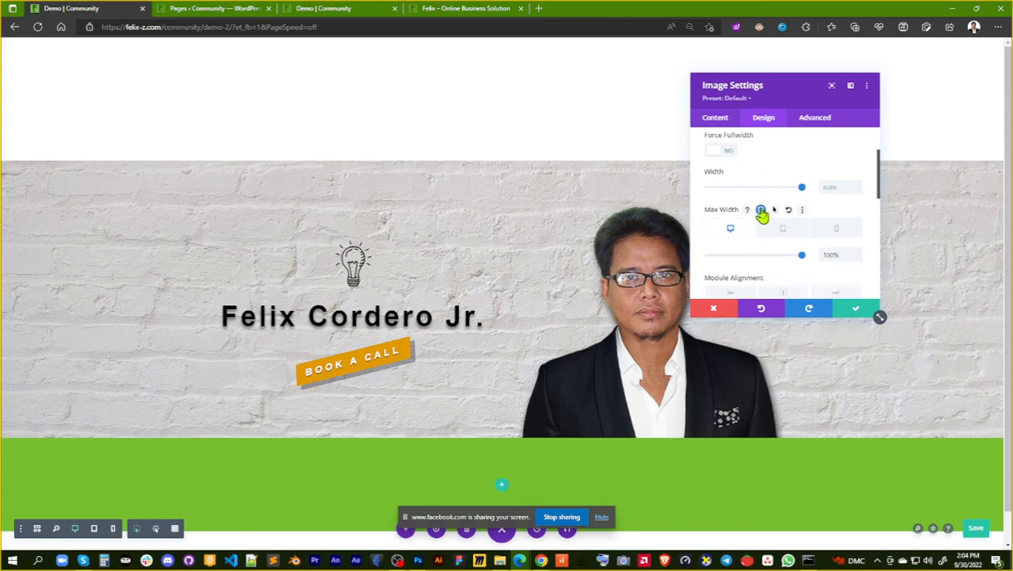
left_click(760, 210)
scroll(808, 248, "down", 1)
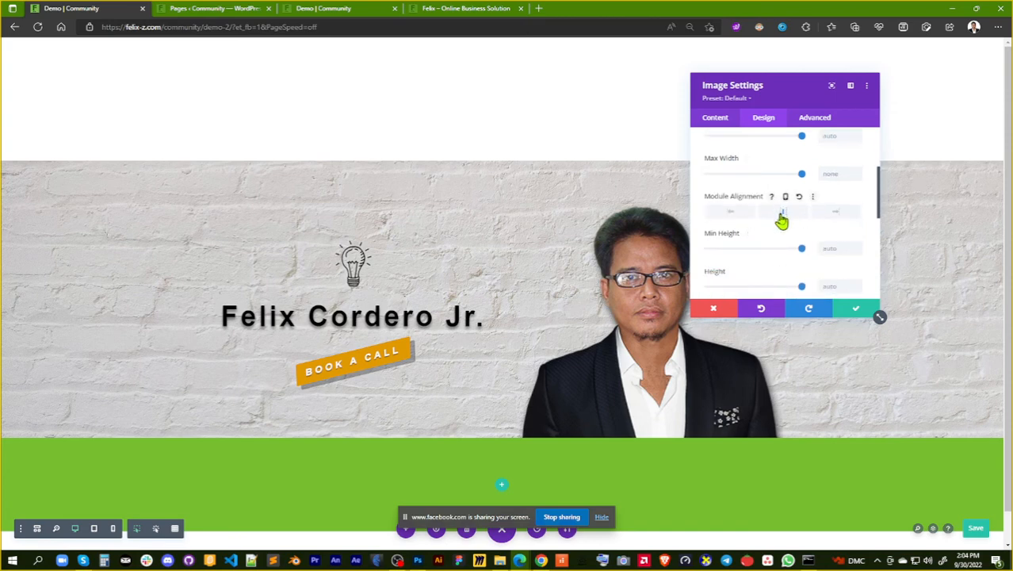
scroll(796, 237, "down", 3)
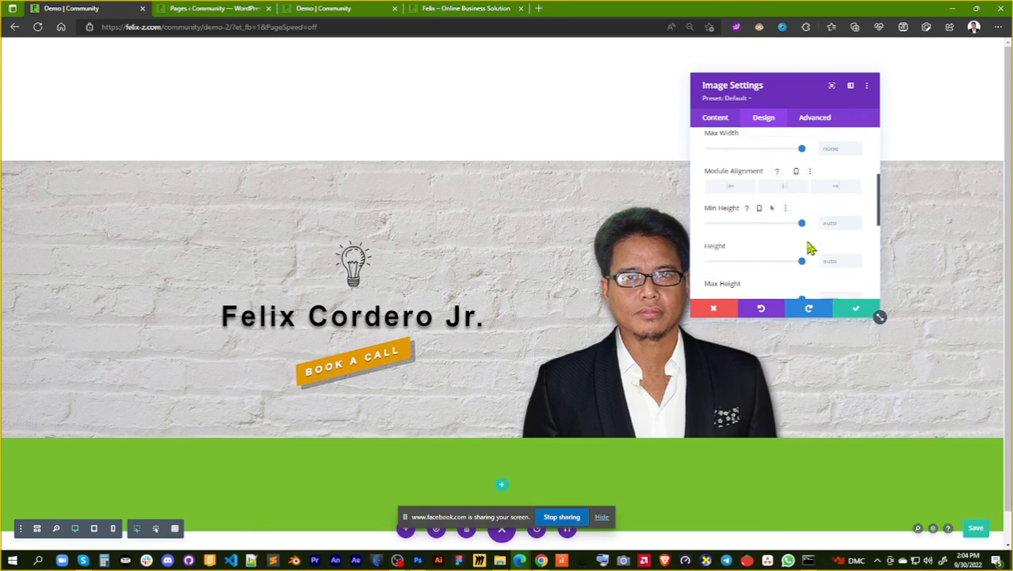
scroll(808, 252, "down", 1)
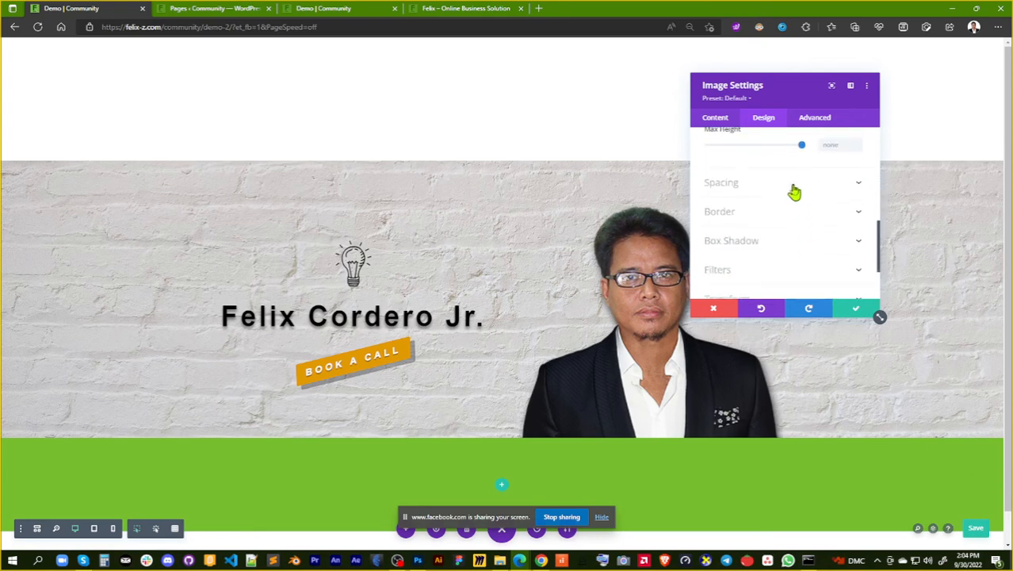
Try different hue and saturation filters on the portrait image, and return them to 0deg and 100%
scroll(781, 250, "down", 1)
left_click(774, 242)
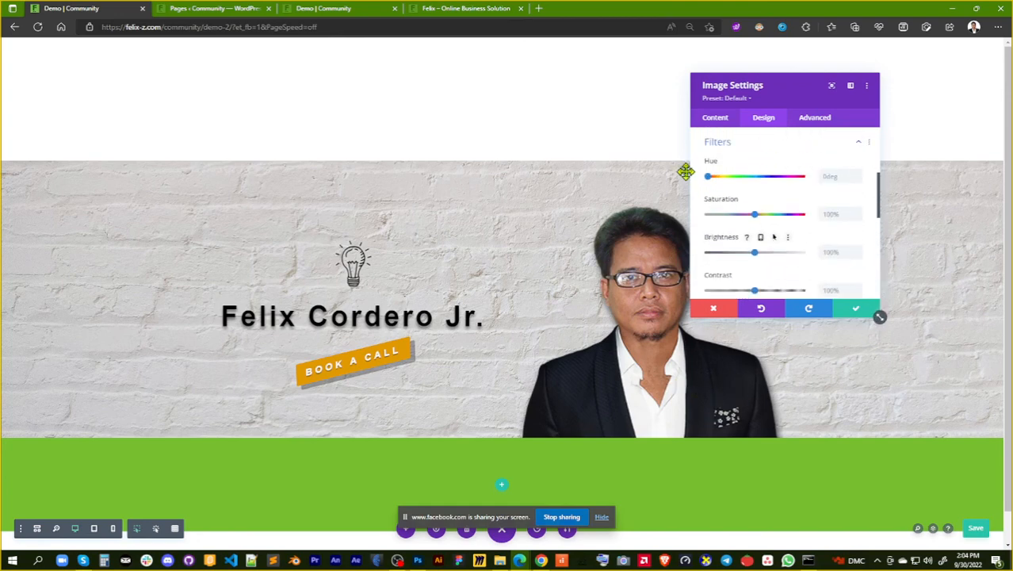
left_click_drag(725, 177, 747, 178)
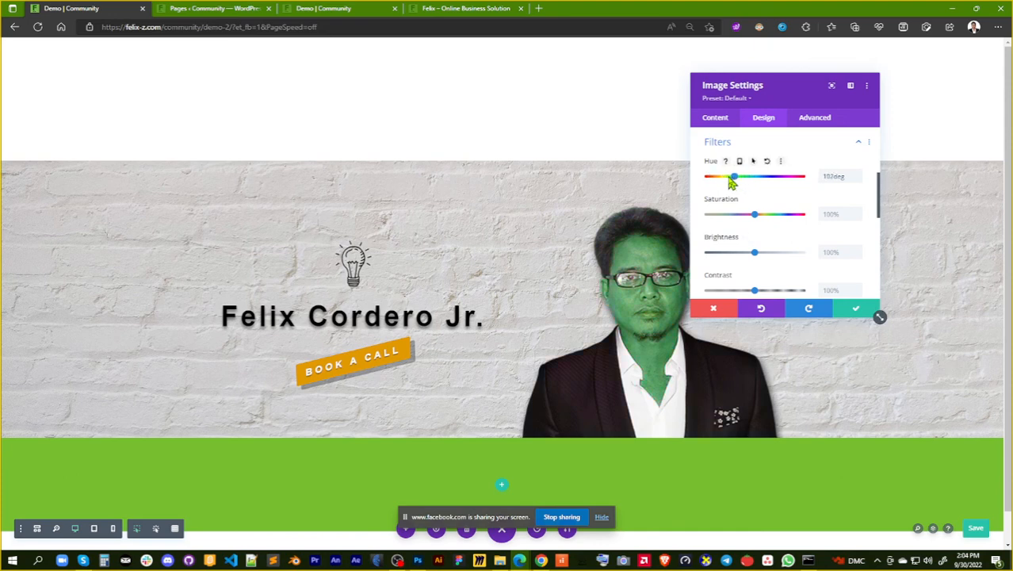
left_click_drag(793, 96, 848, 93)
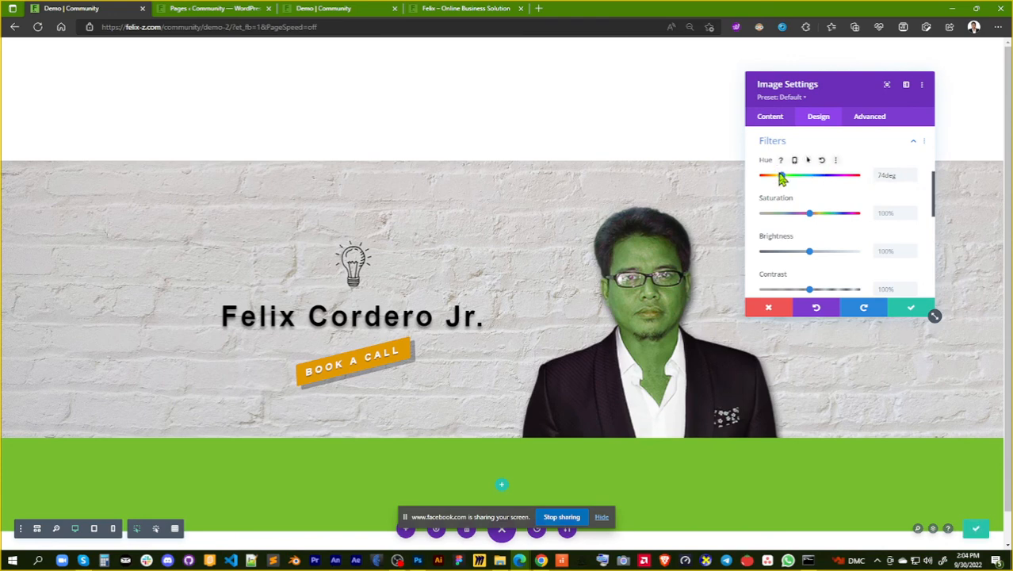
left_click_drag(783, 180, 772, 183)
left_click_drag(783, 181, 823, 183)
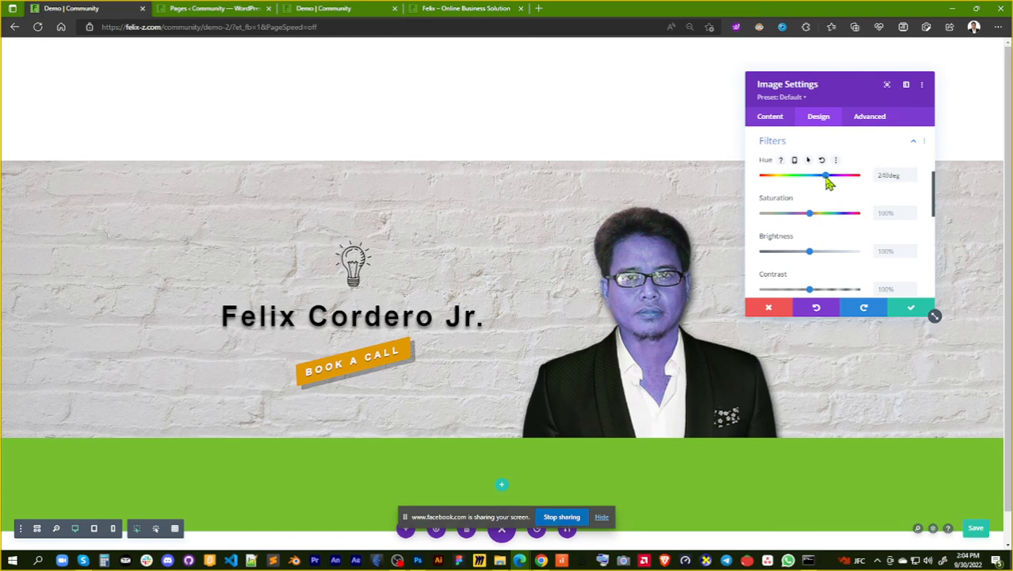
left_click_drag(828, 182, 760, 180)
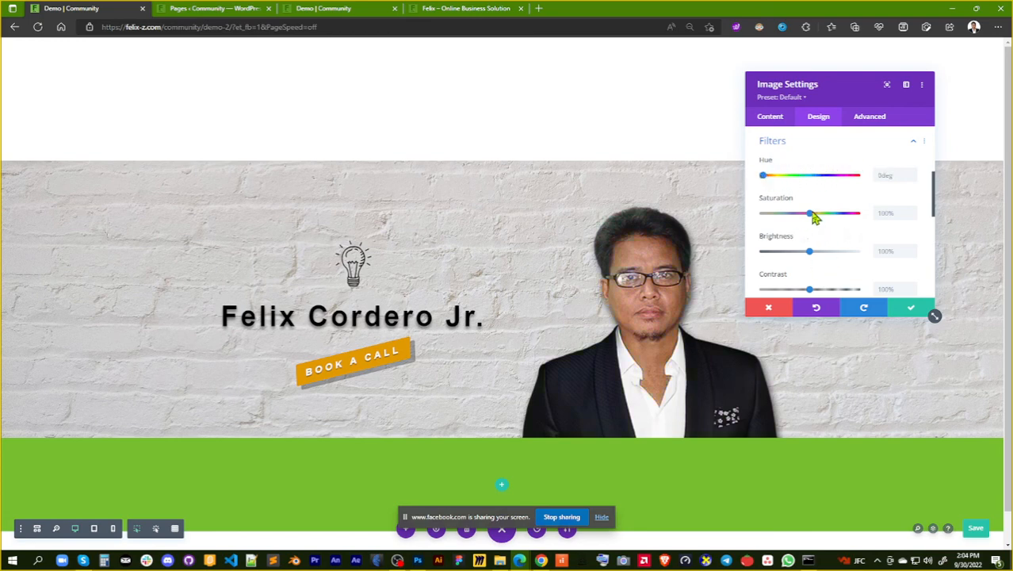
left_click_drag(812, 212, 818, 214)
left_click_drag(811, 221, 804, 221)
Raise the portrait image's brightness filter to 104% and its contrast to 113%
left_click_drag(807, 256, 813, 254)
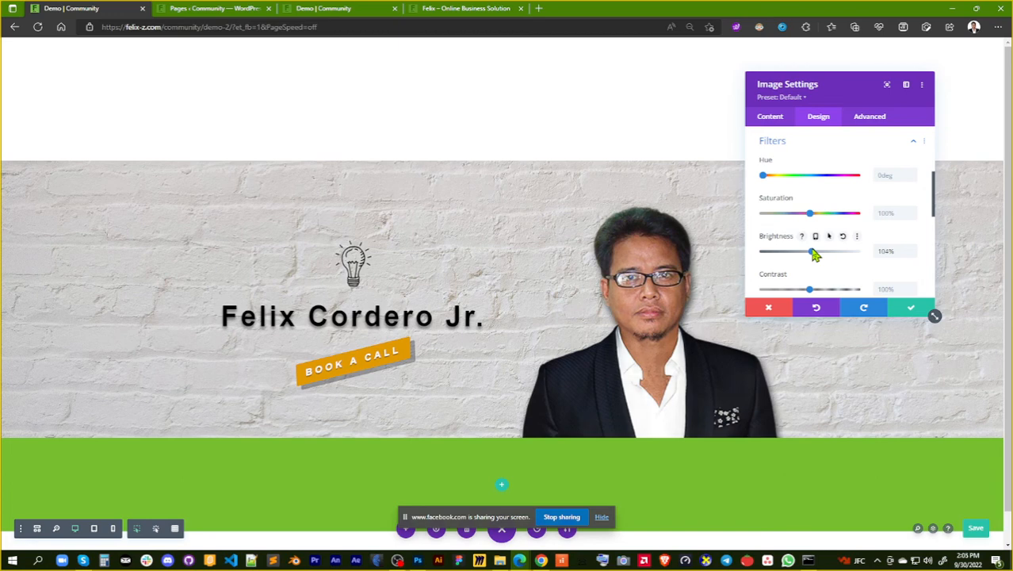
scroll(832, 254, "down", 2)
left_click_drag(810, 214, 820, 220)
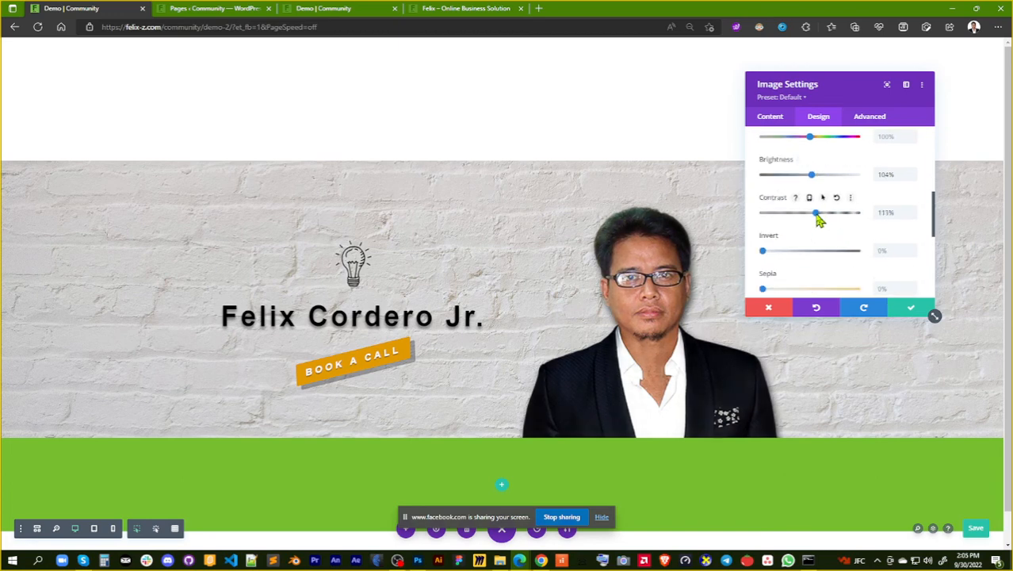
Try the sepia, opacity and blur filters on the portrait image, and return each to its default
scroll(829, 230, "down", 1)
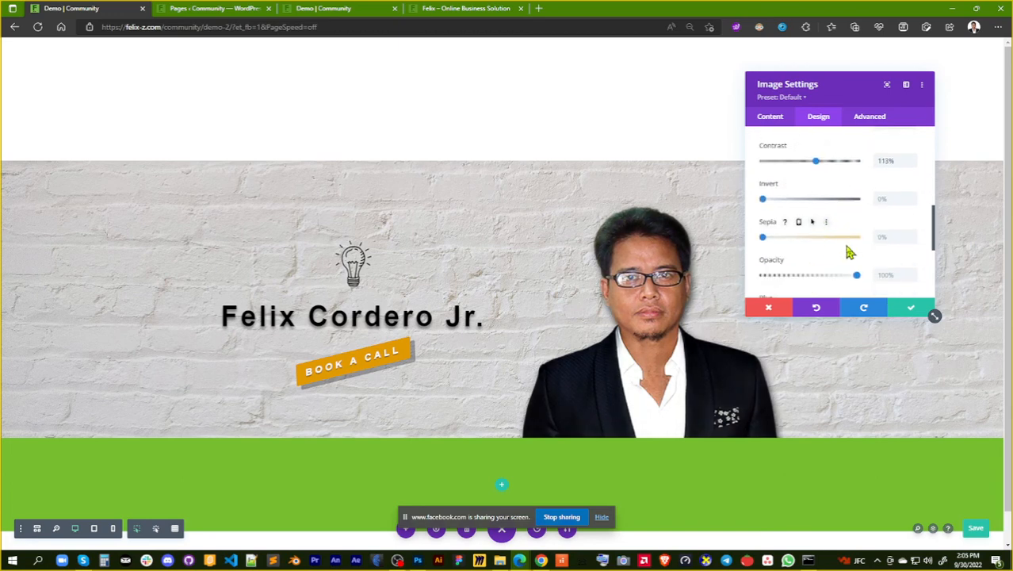
mouse_move(763, 239)
left_mouse_down()
mouse_move(871, 250)
mouse_move(759, 248)
left_mouse_up()
scroll(828, 258, "down", 1)
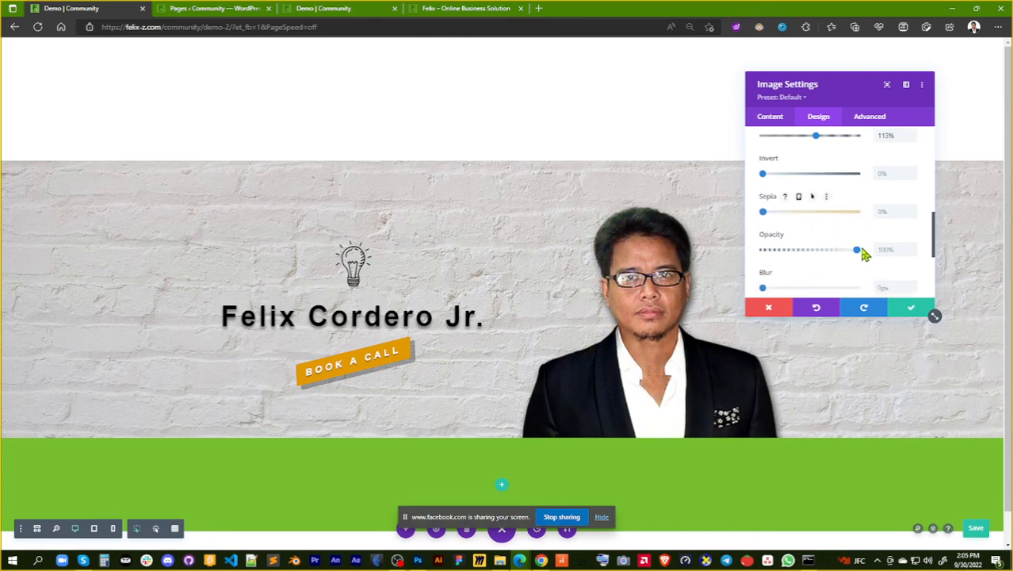
mouse_move(859, 251)
left_mouse_down()
mouse_move(814, 251)
mouse_move(872, 253)
left_mouse_up()
scroll(893, 269, "down", 2)
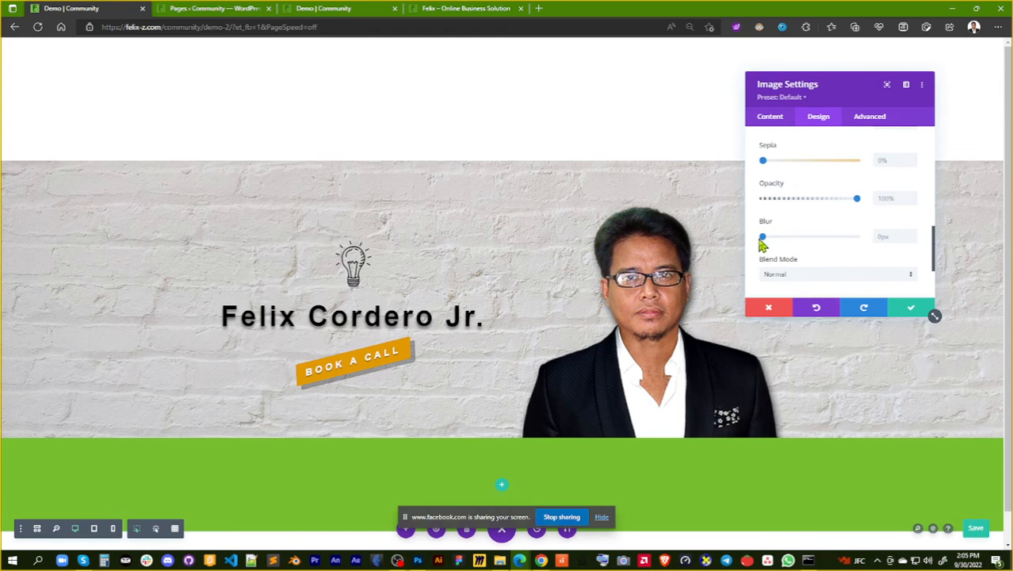
mouse_move(762, 240)
left_mouse_down()
mouse_move(794, 241)
mouse_move(754, 242)
left_mouse_up()
Try the Fade and Slide animations on the portrait image, settle on Bounce, and save the image settings
scroll(872, 259, "down", 2)
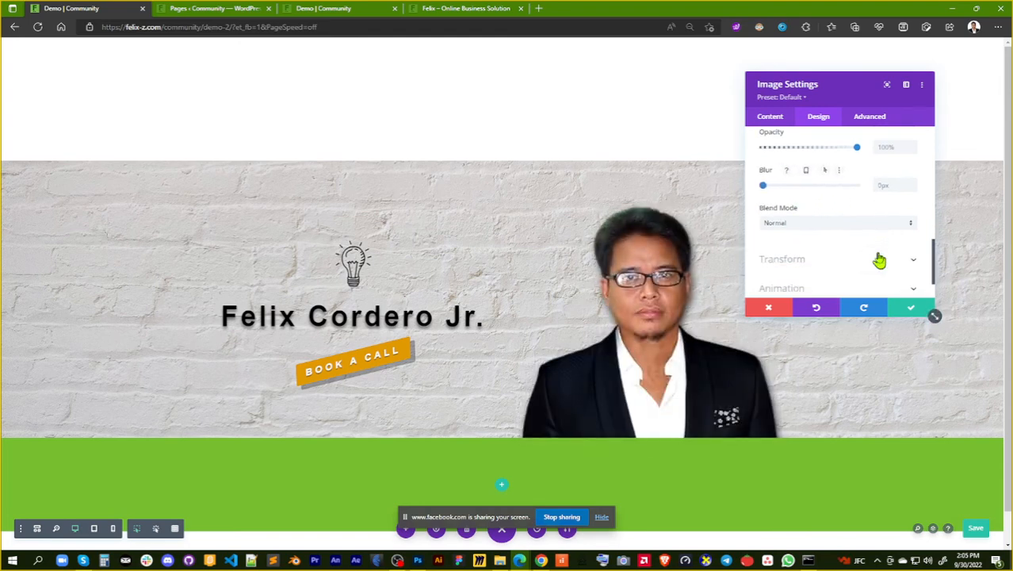
scroll(817, 230, "up", 12)
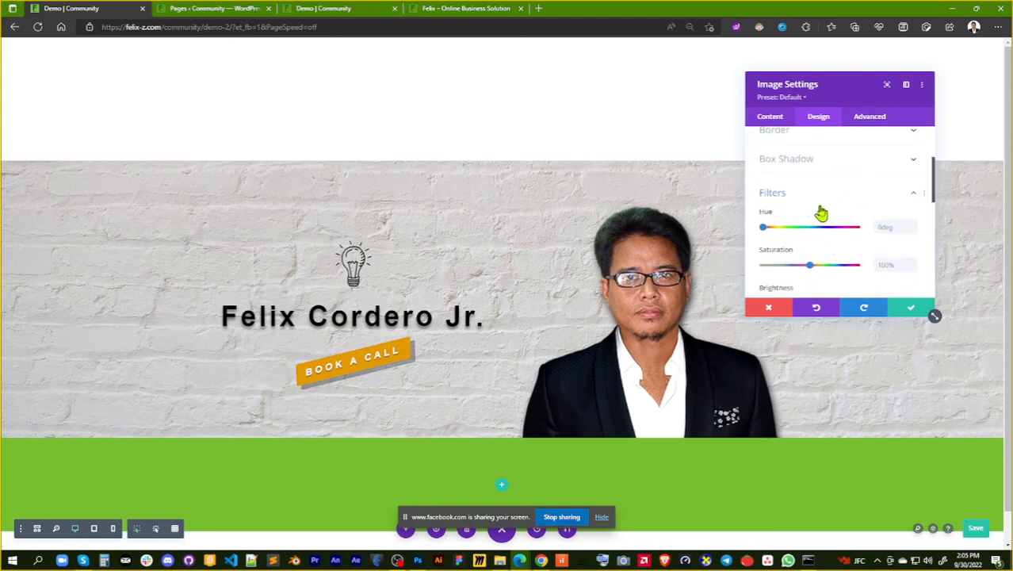
scroll(825, 212, "down", 7)
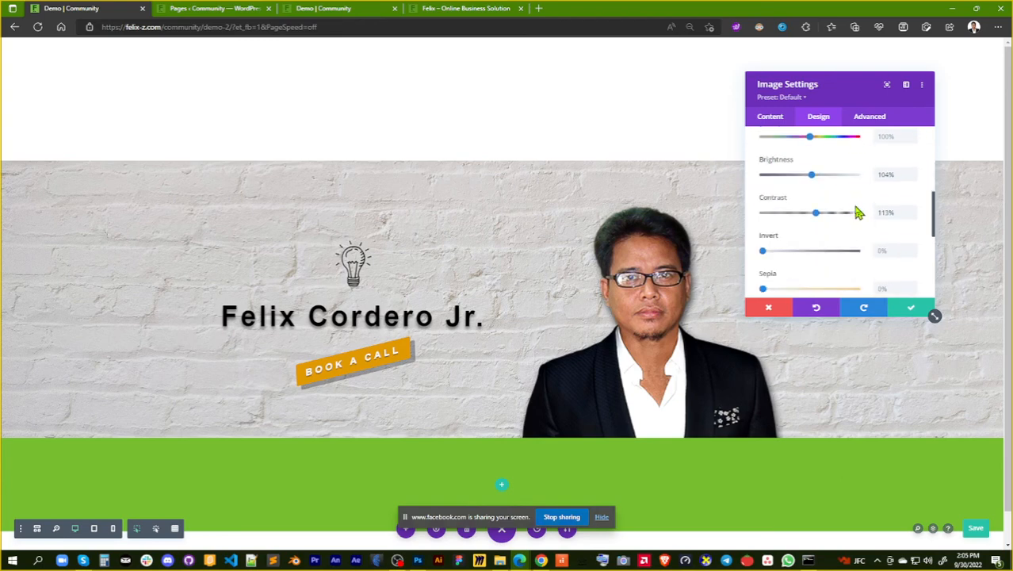
scroll(858, 213, "down", 4)
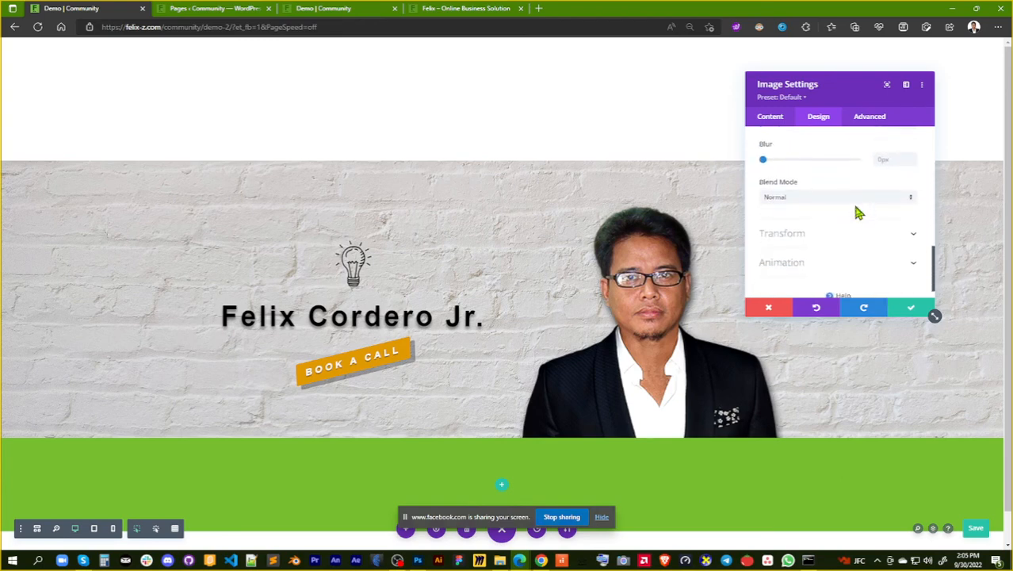
scroll(861, 245, "down", 1)
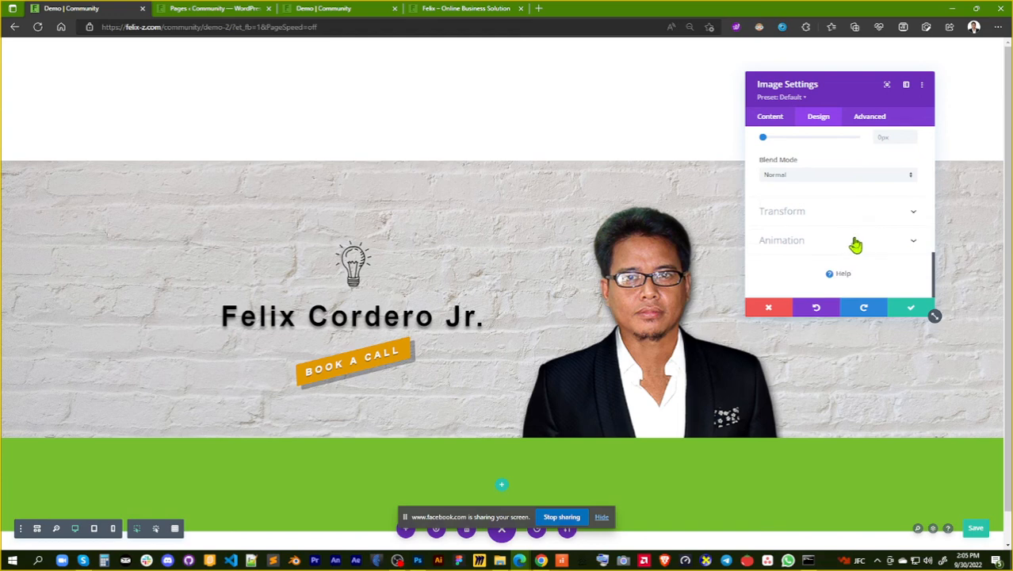
left_click(847, 242)
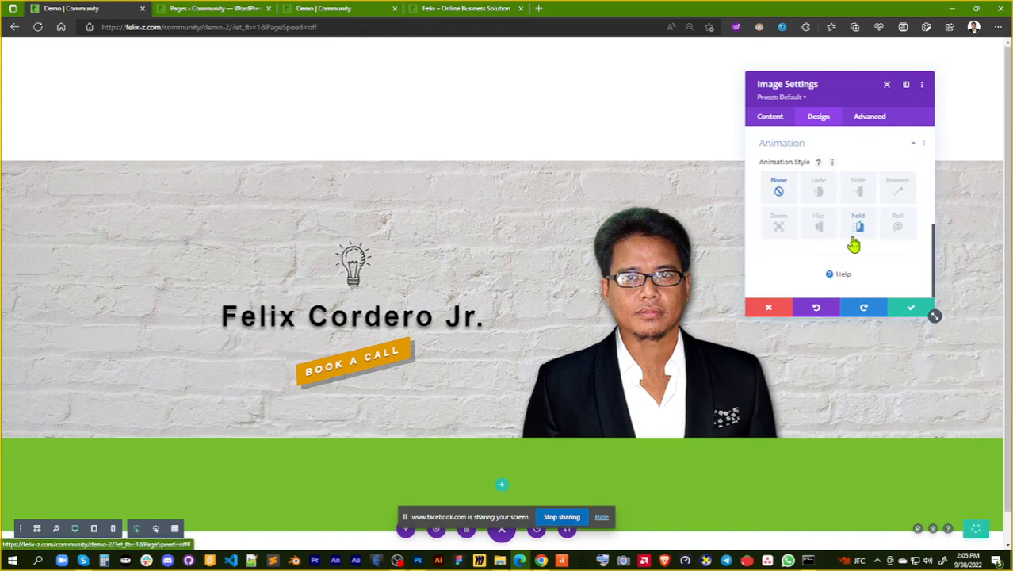
left_click(821, 195)
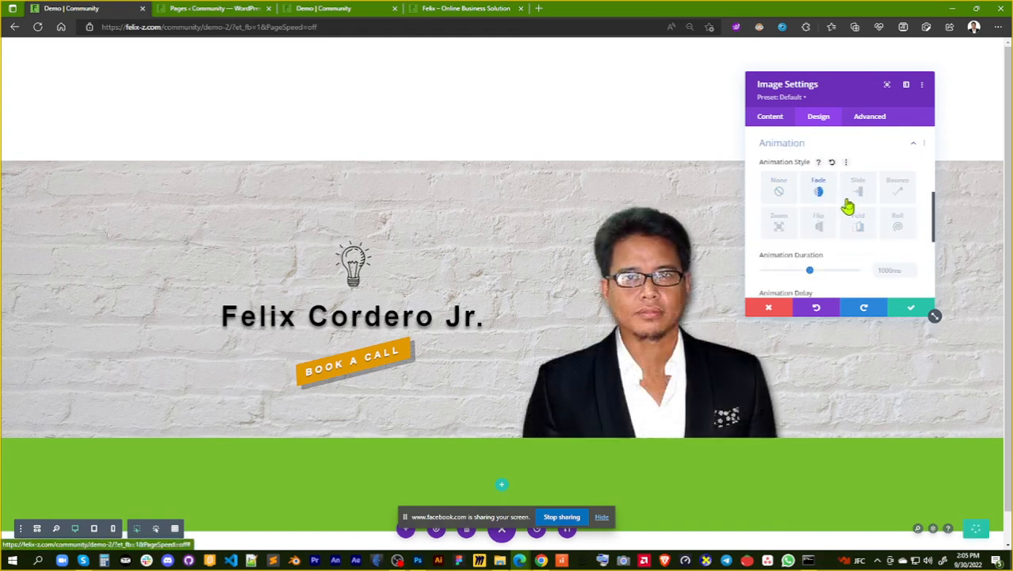
left_click(859, 200)
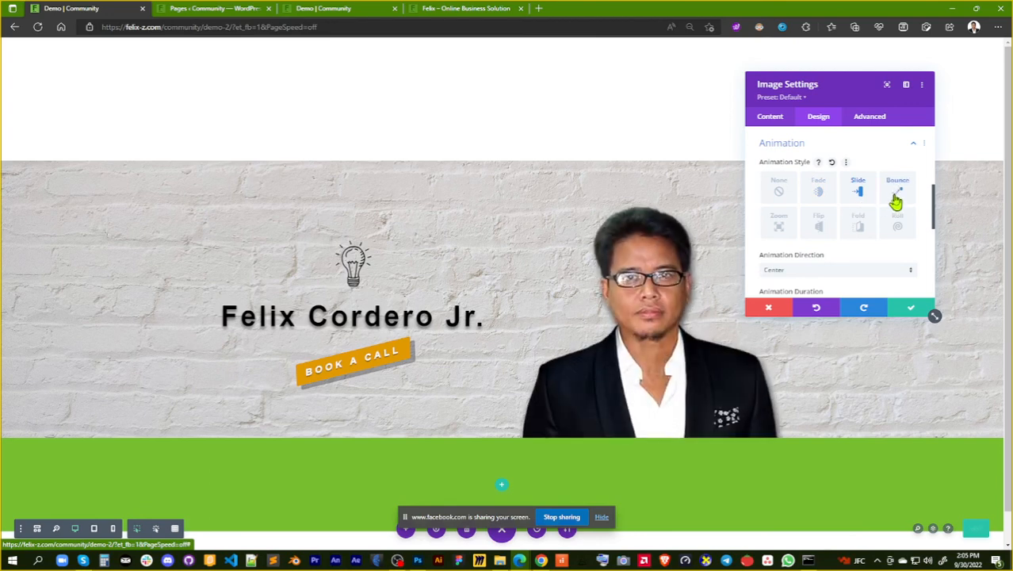
left_click(896, 200)
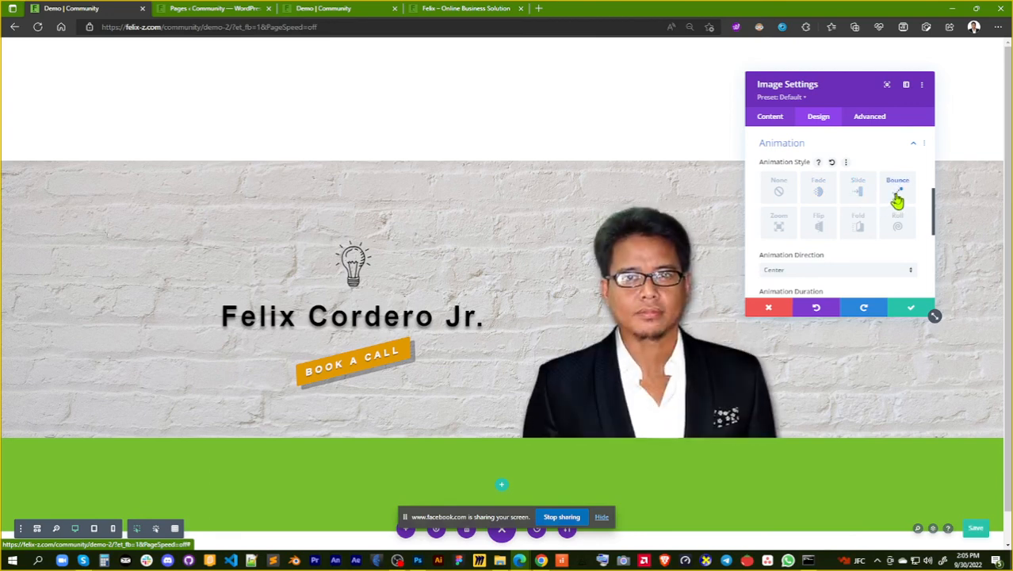
scroll(872, 253, "down", 2)
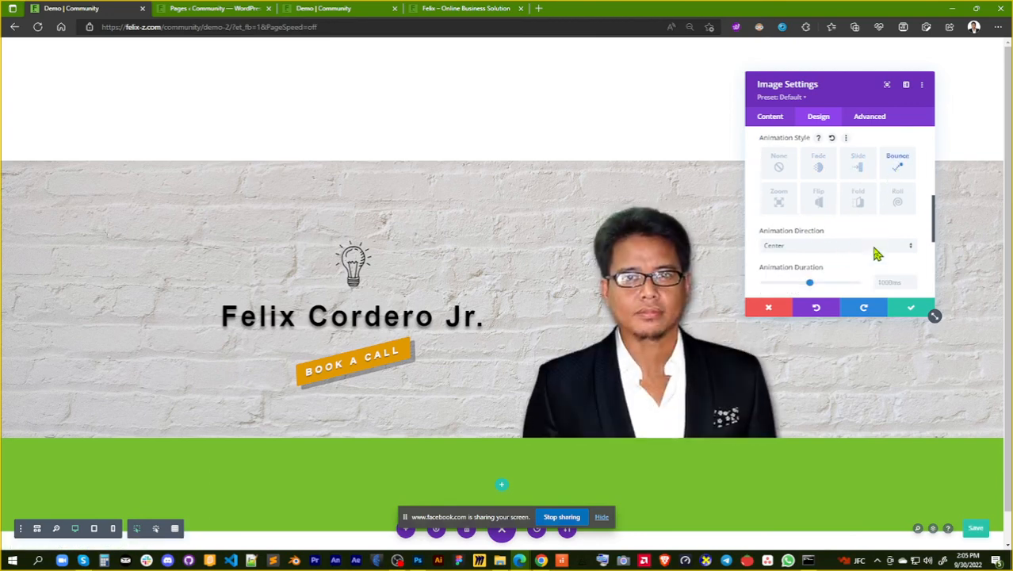
left_click(911, 311)
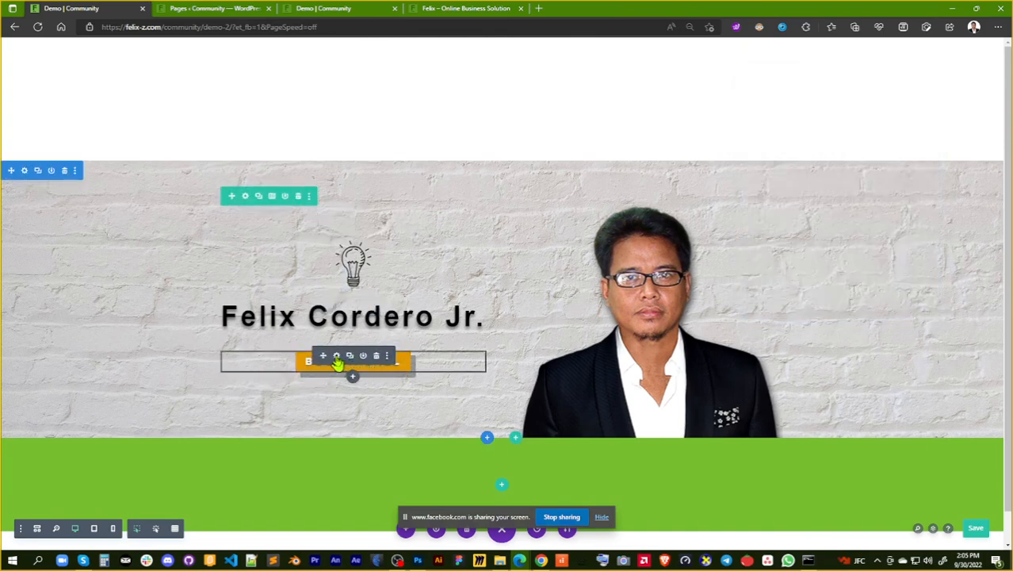
Apply the Roll animation style to the Book a Call button and save the button settings
left_click(336, 358)
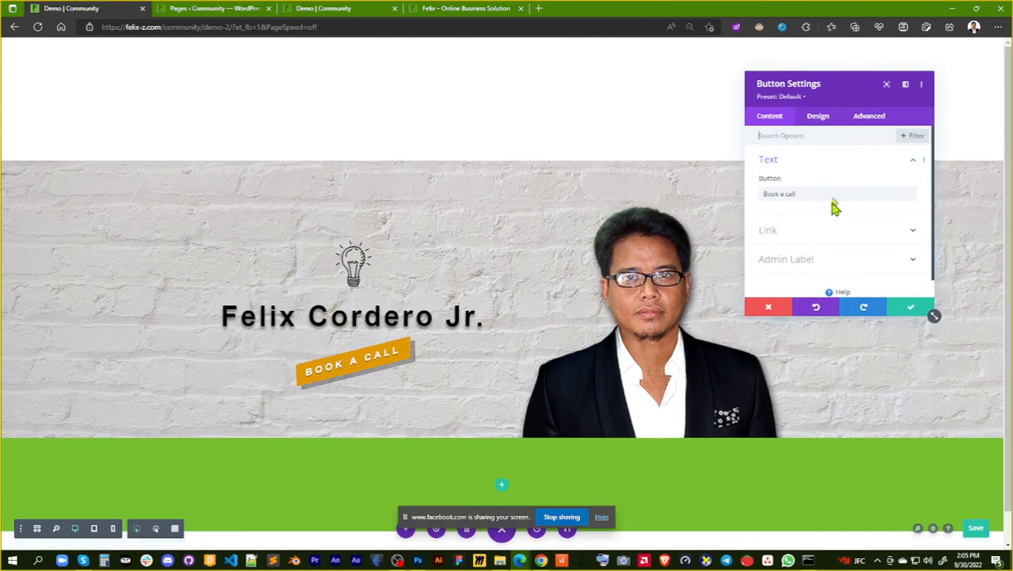
scroll(855, 220, "down", 1)
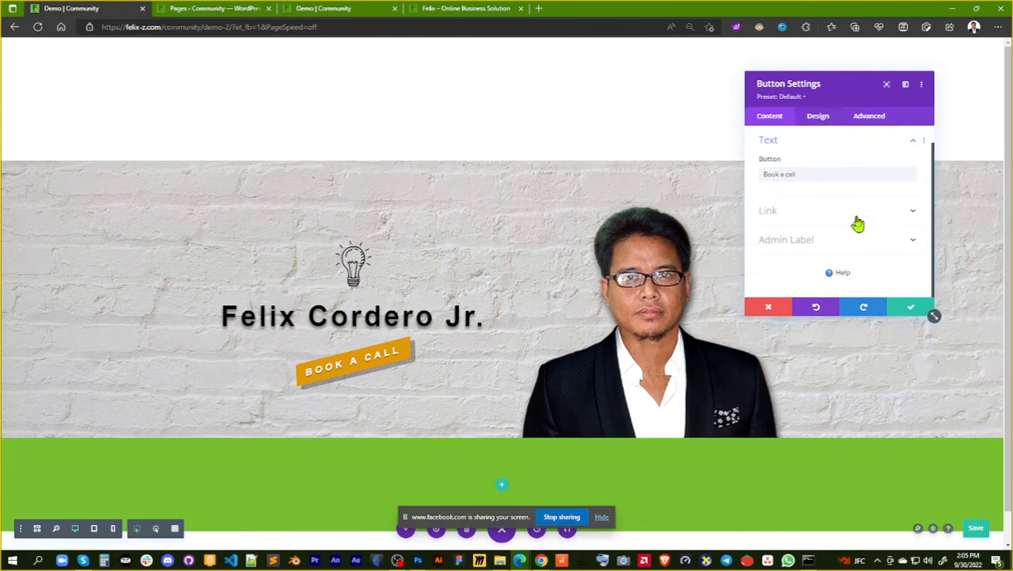
left_click(823, 121)
scroll(839, 208, "down", 5)
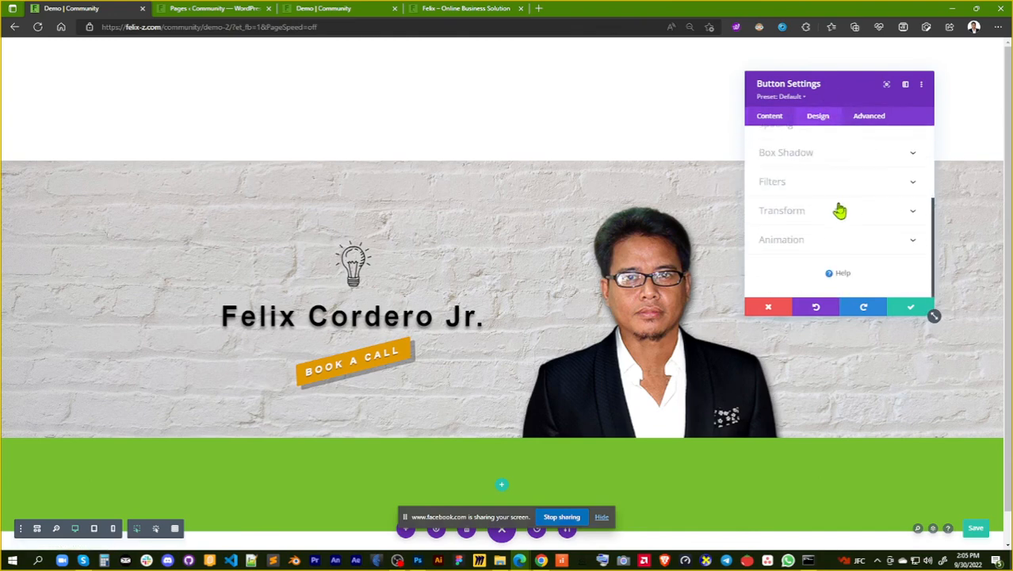
left_click(841, 241)
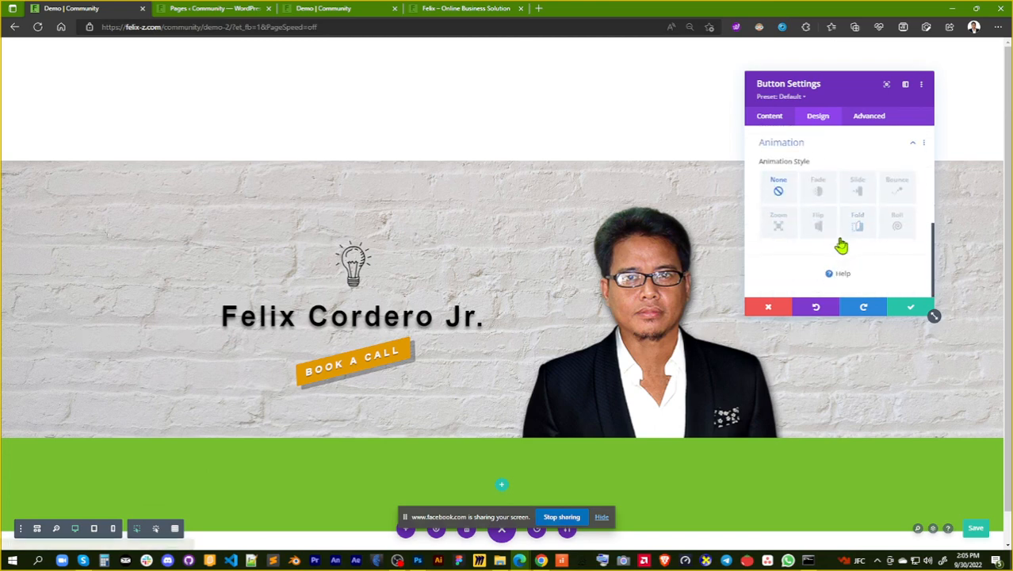
left_click(897, 229)
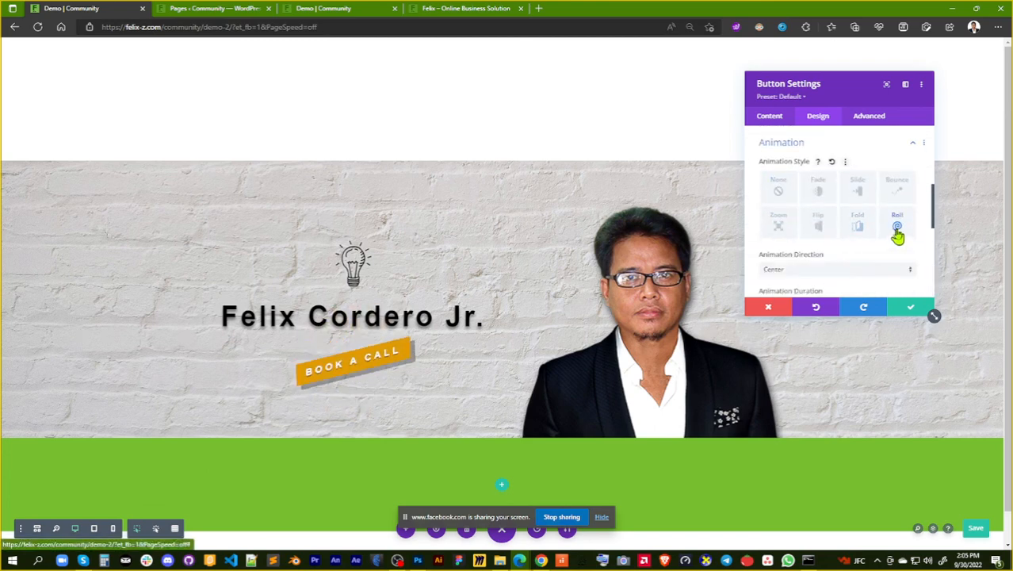
left_click(909, 309)
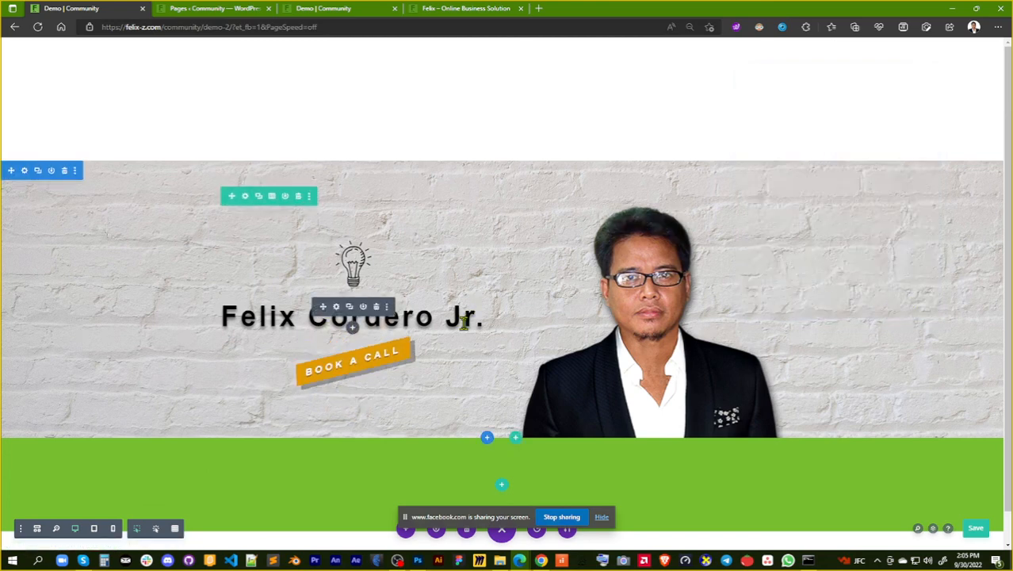
Compare the Slide and Fade animations on the name heading above the button, and keep Slide
left_click(337, 307)
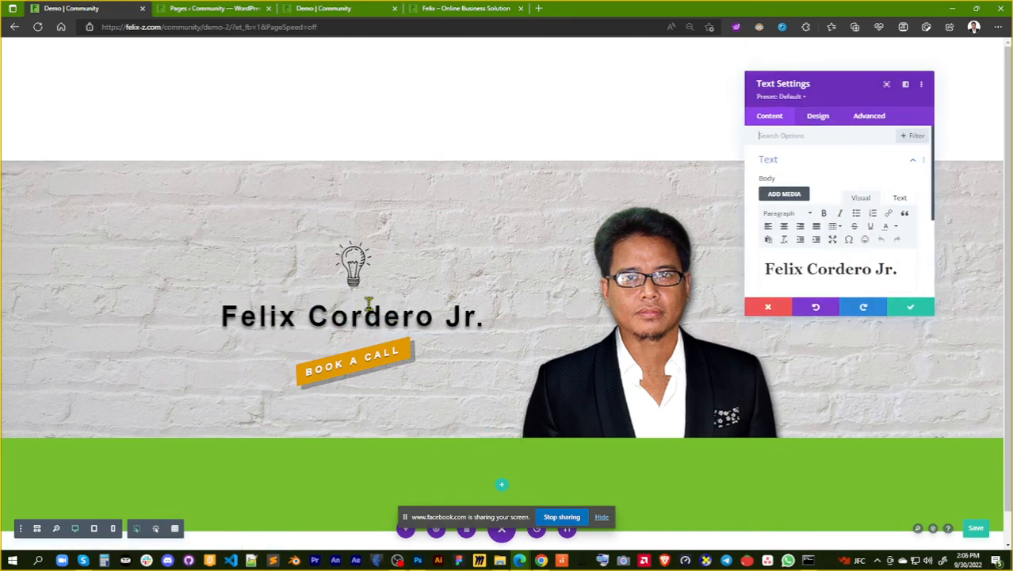
left_click(818, 117)
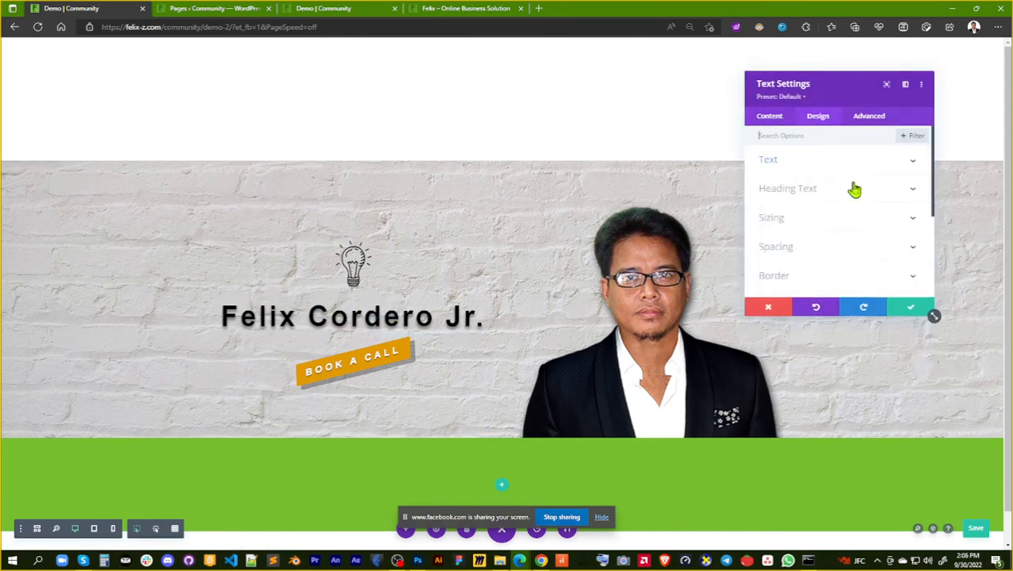
scroll(855, 190, "down", 6)
left_click(856, 240)
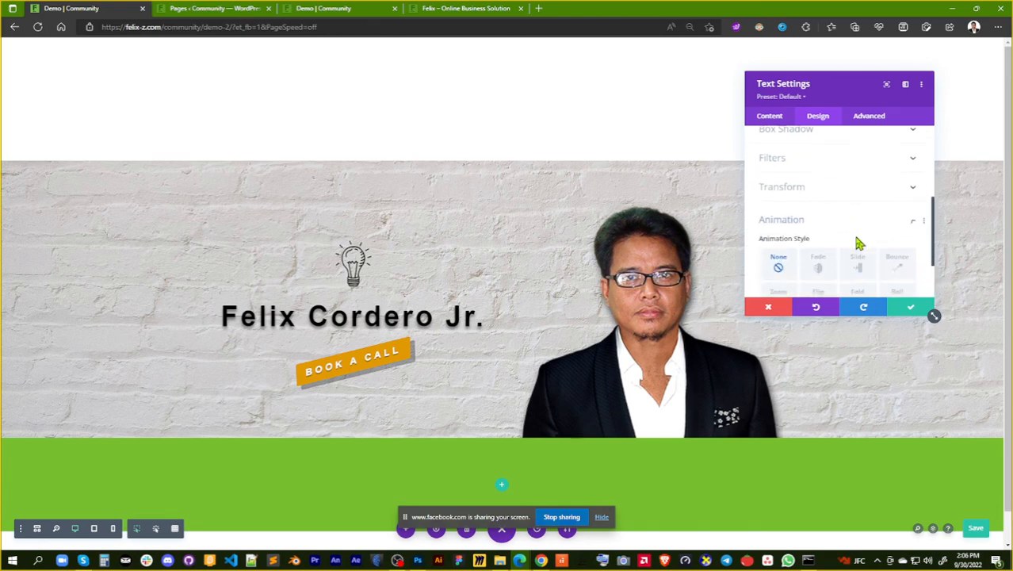
scroll(856, 226, "down", 2)
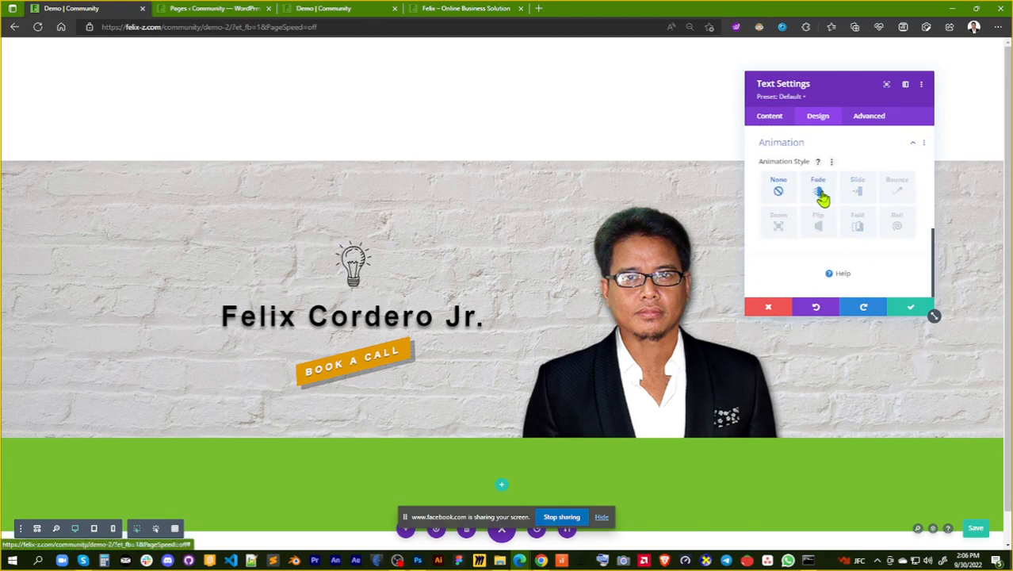
left_click(857, 198)
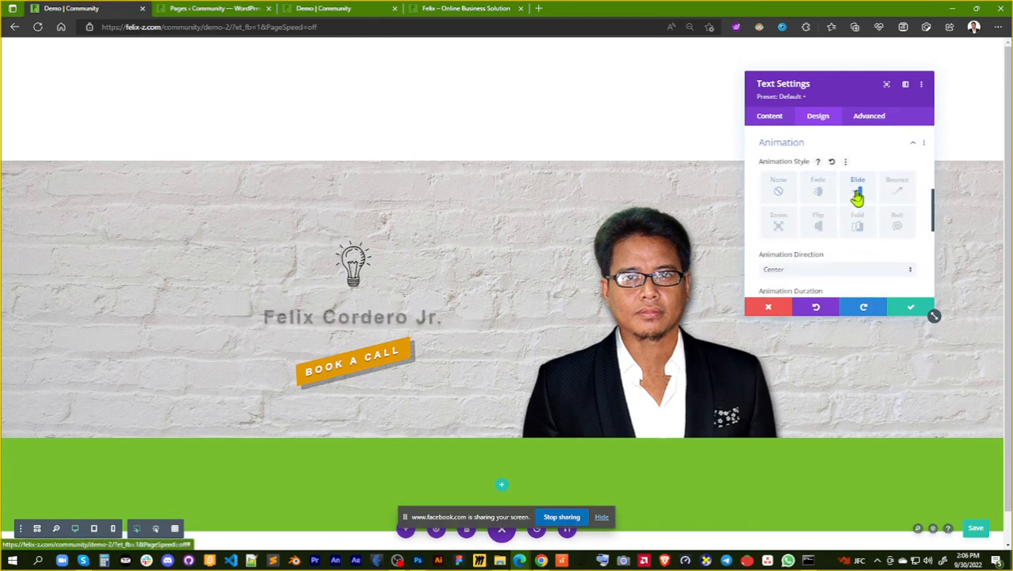
left_click(823, 197)
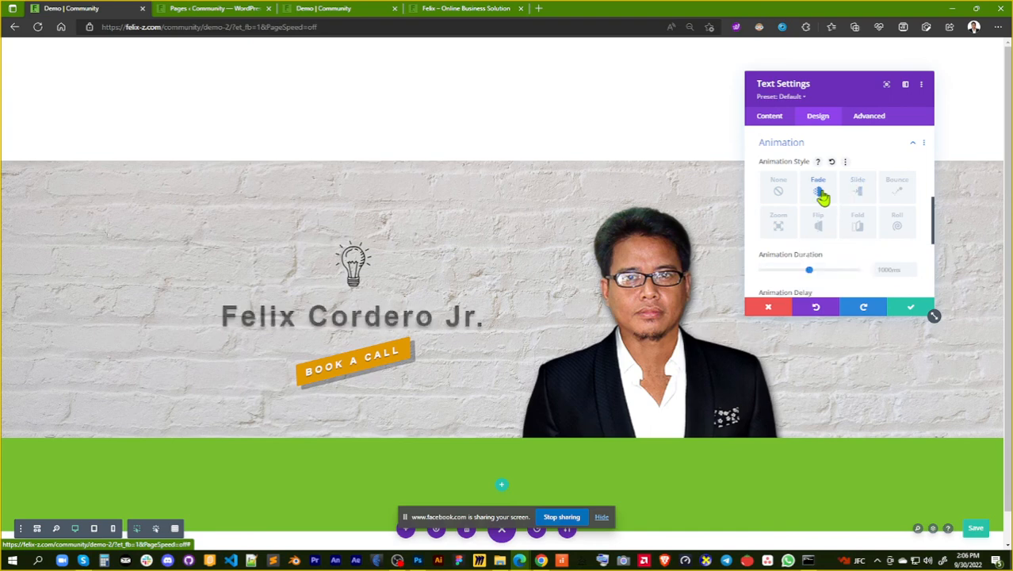
left_click(864, 195)
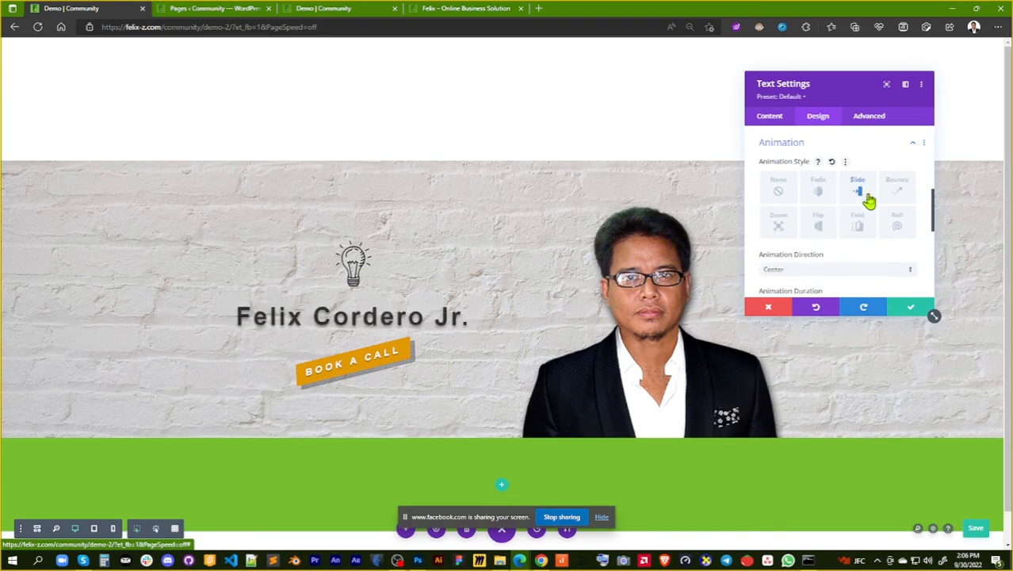
Try the Right and Left directions for the name heading's slide animation, choose Right, and save the text settings
scroll(872, 208, "down", 3)
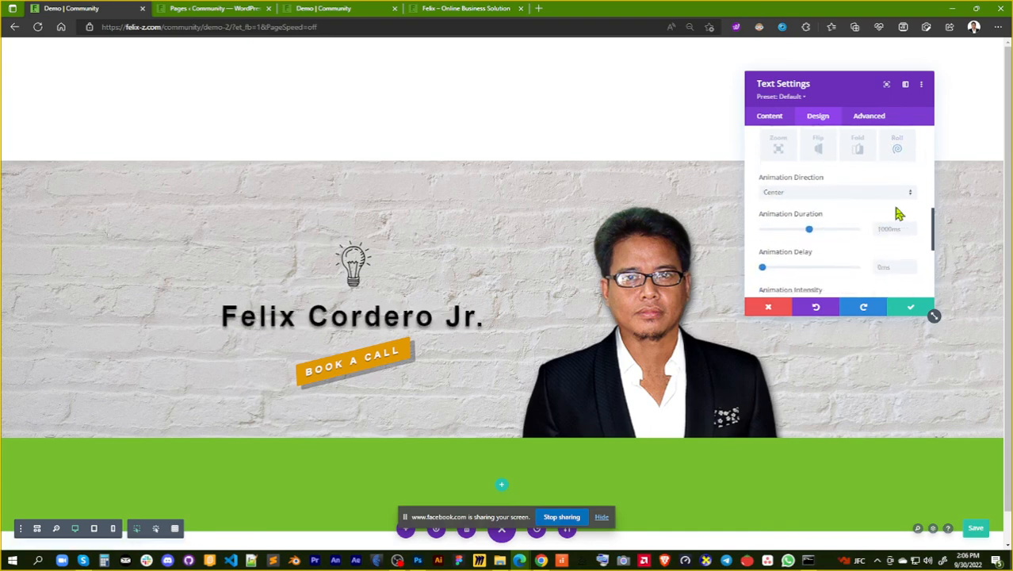
left_click(910, 194)
left_click(844, 218)
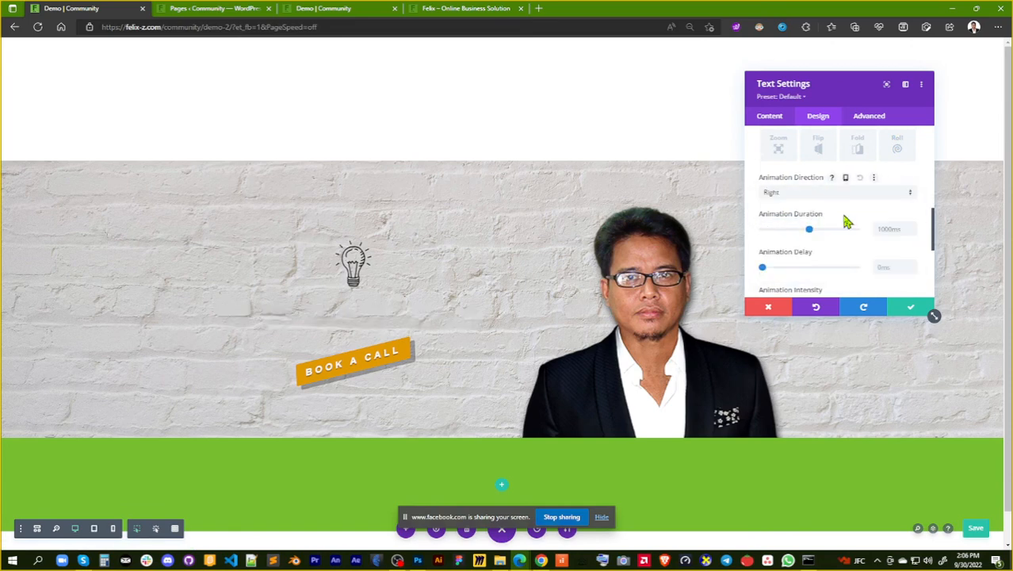
left_click(881, 197)
left_click(885, 234)
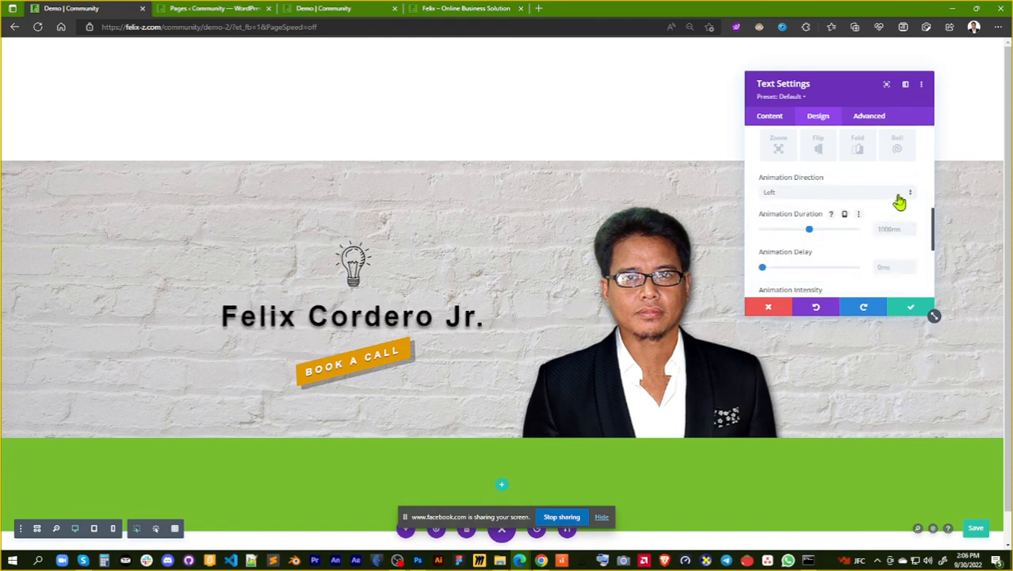
left_click(896, 198)
left_click(894, 217)
left_click(911, 309)
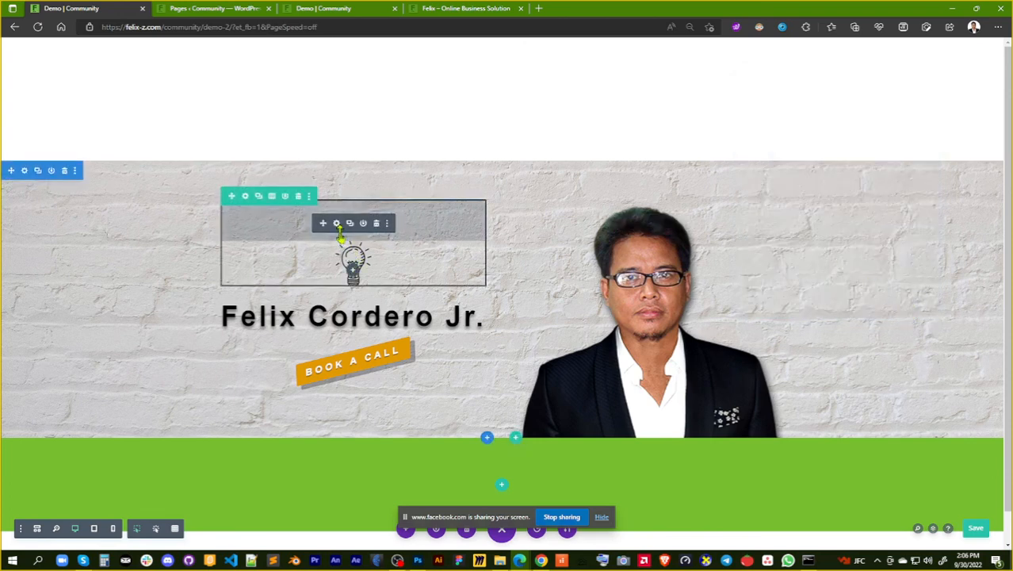
Apply the Slide animation style to the light bulb image and set its animation direction to Up
left_click(336, 225)
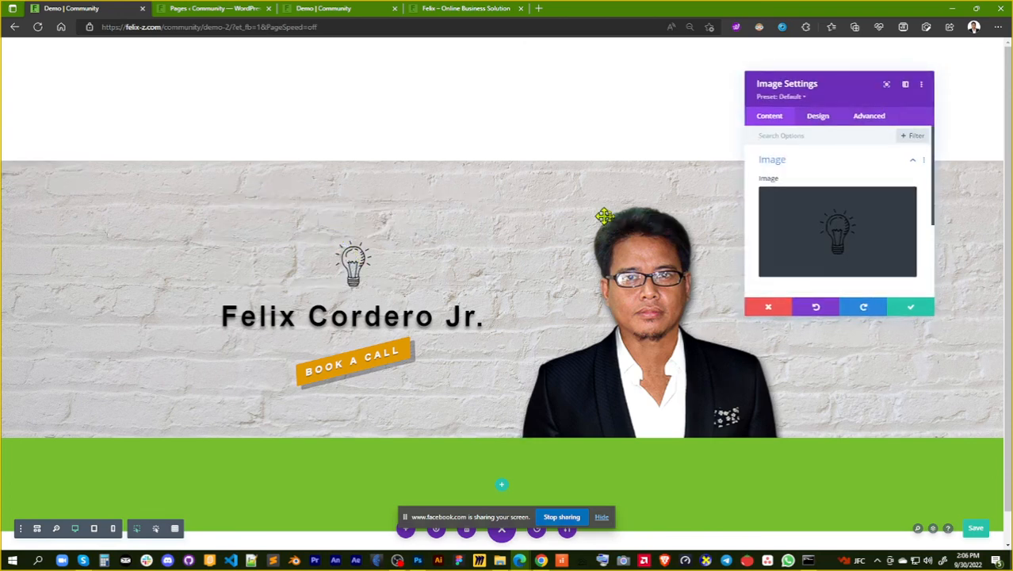
left_click(820, 119)
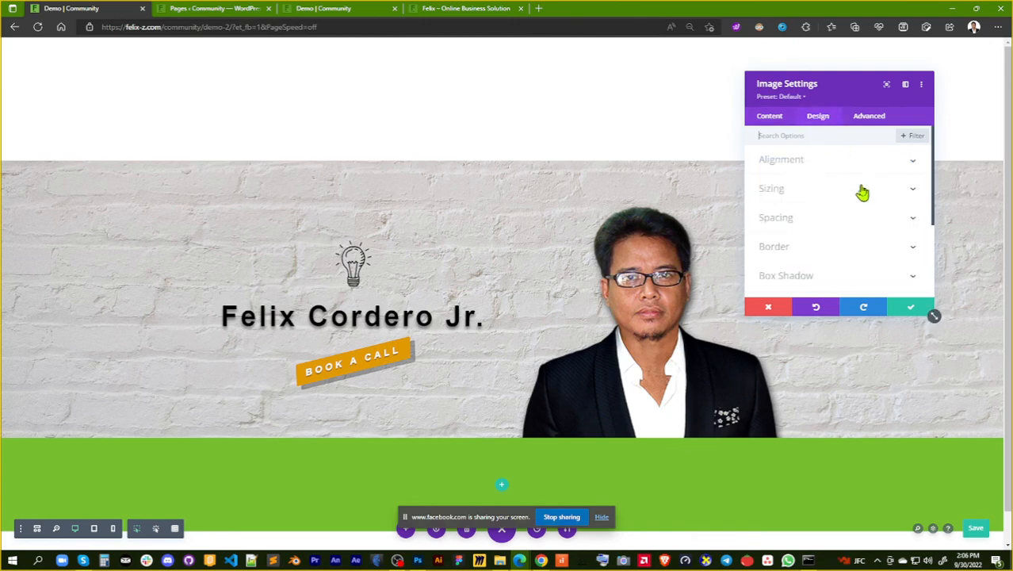
scroll(857, 218, "down", 4)
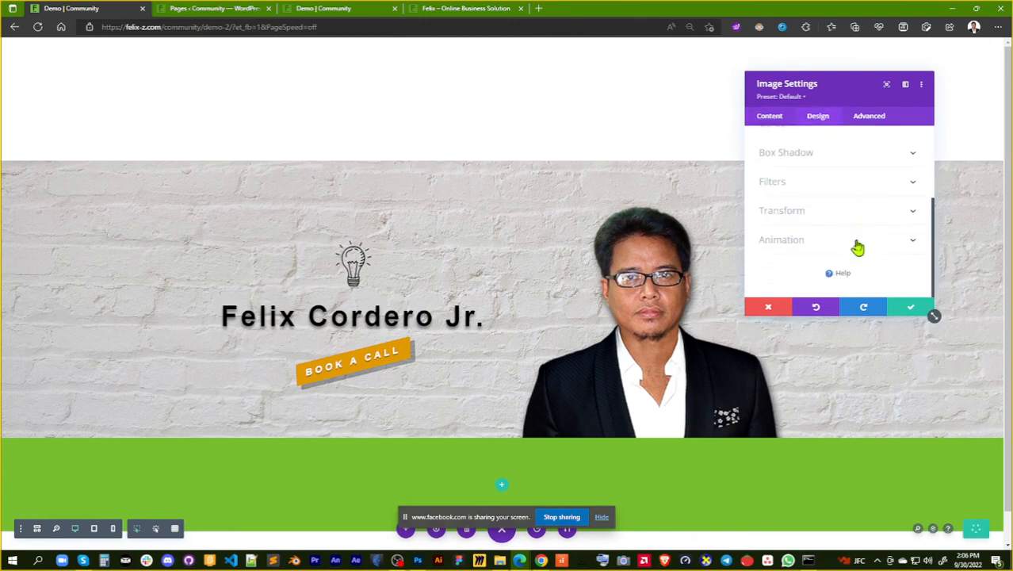
left_click(855, 242)
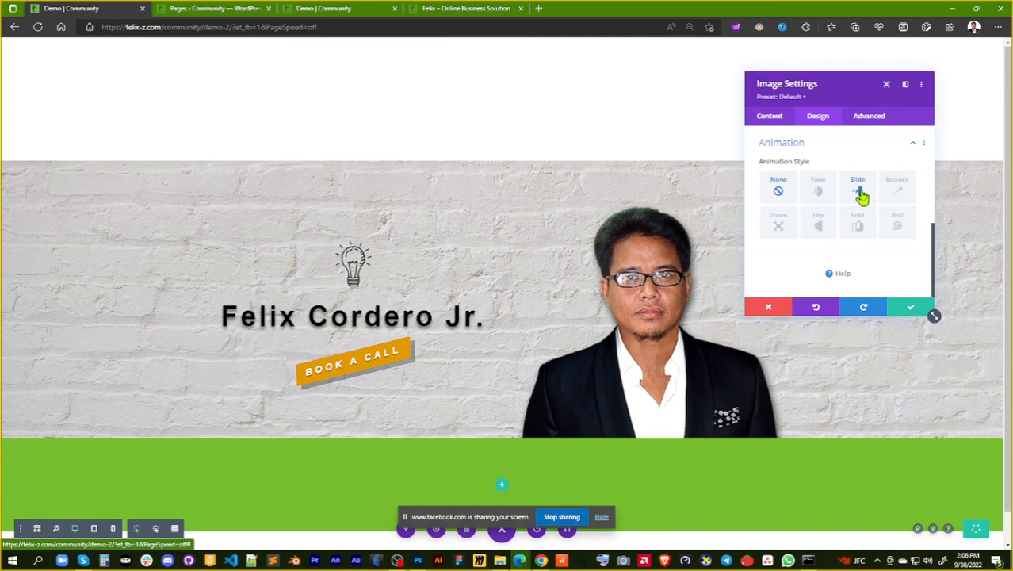
left_click(862, 197)
scroll(880, 267, "down", 2)
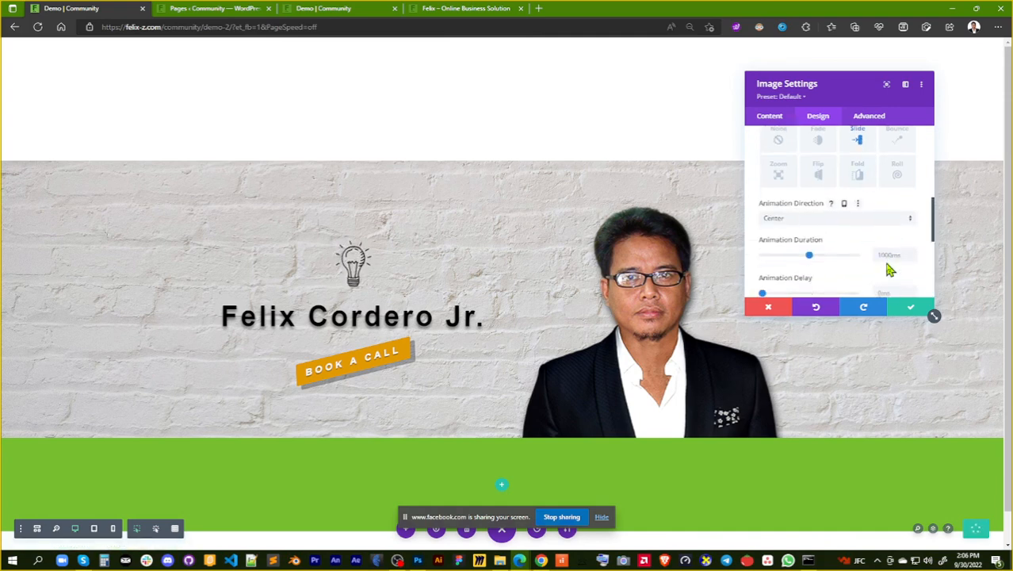
left_click(905, 221)
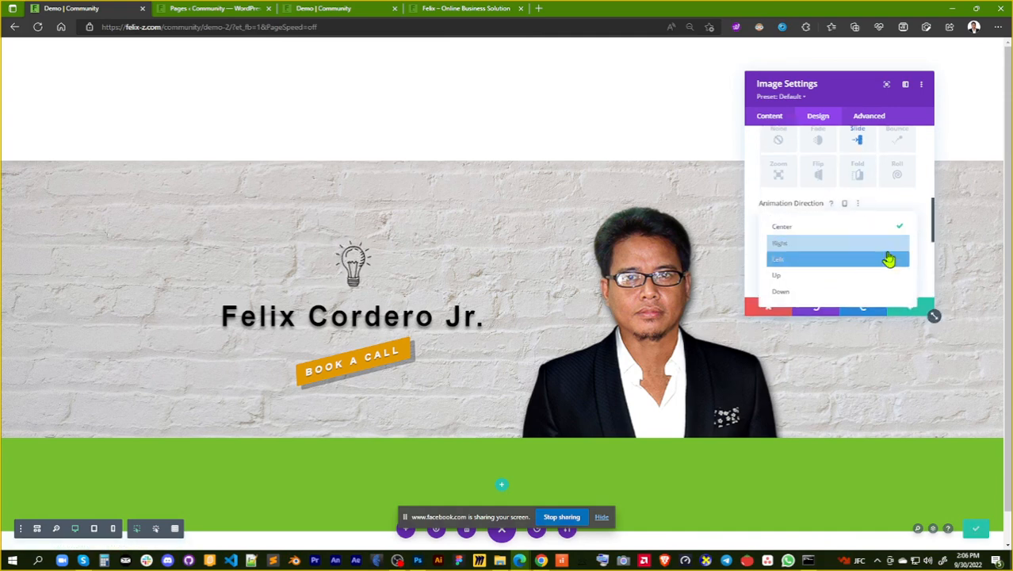
left_click(890, 275)
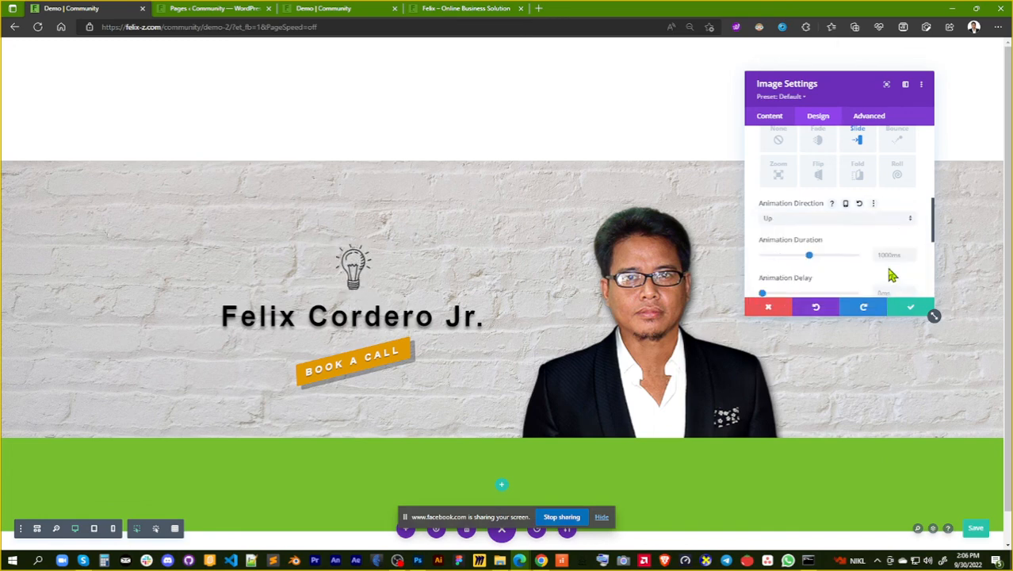
Set the light bulb image's slide animation direction to Down and save the image settings
left_click(905, 227)
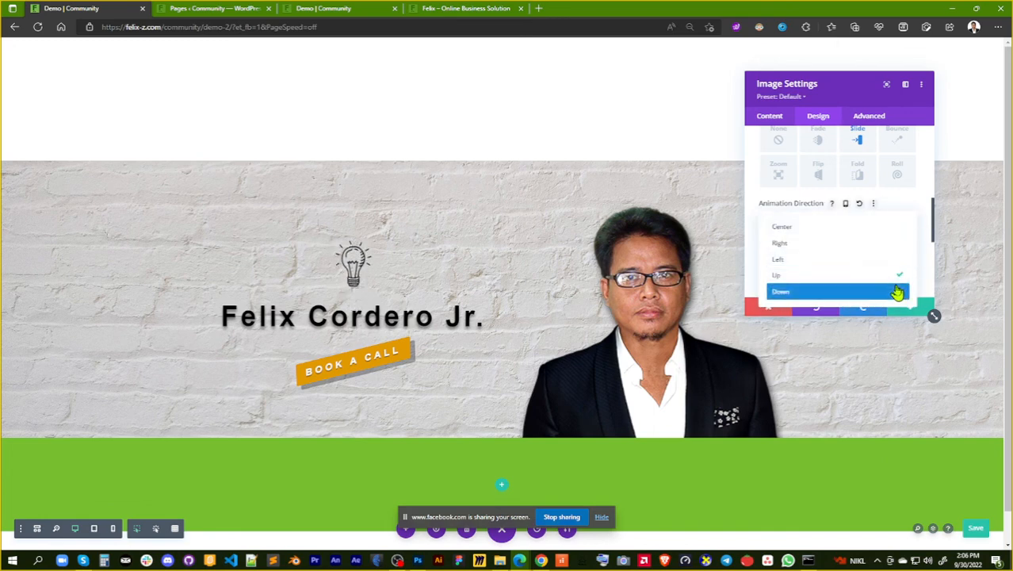
left_click(897, 293)
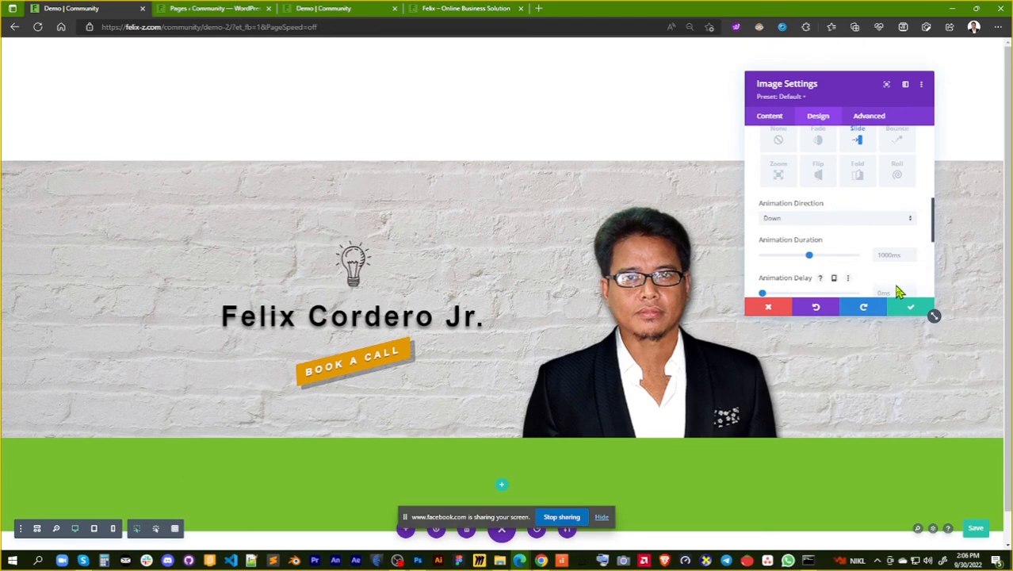
scroll(866, 232, "down", 1)
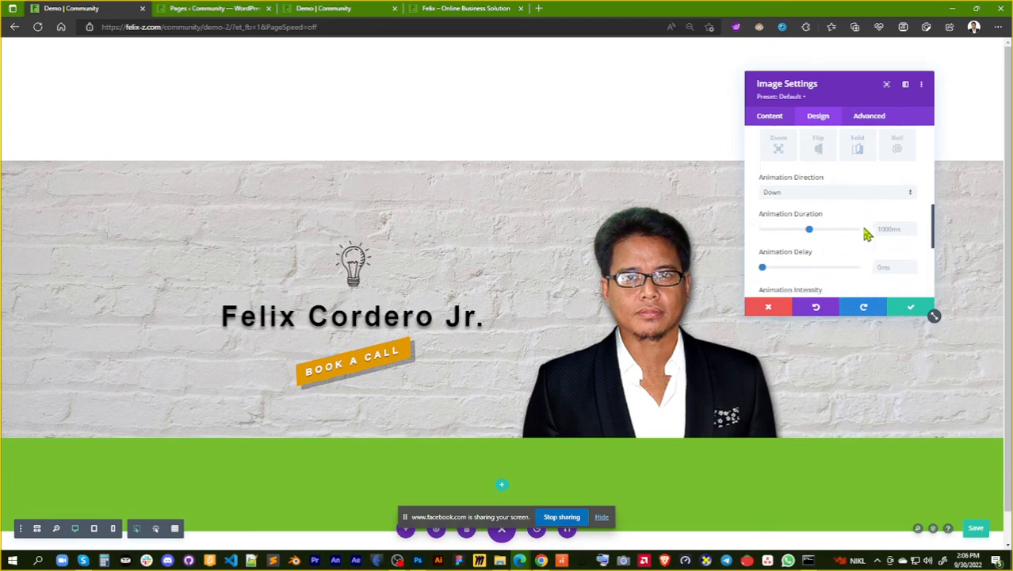
left_click(907, 309)
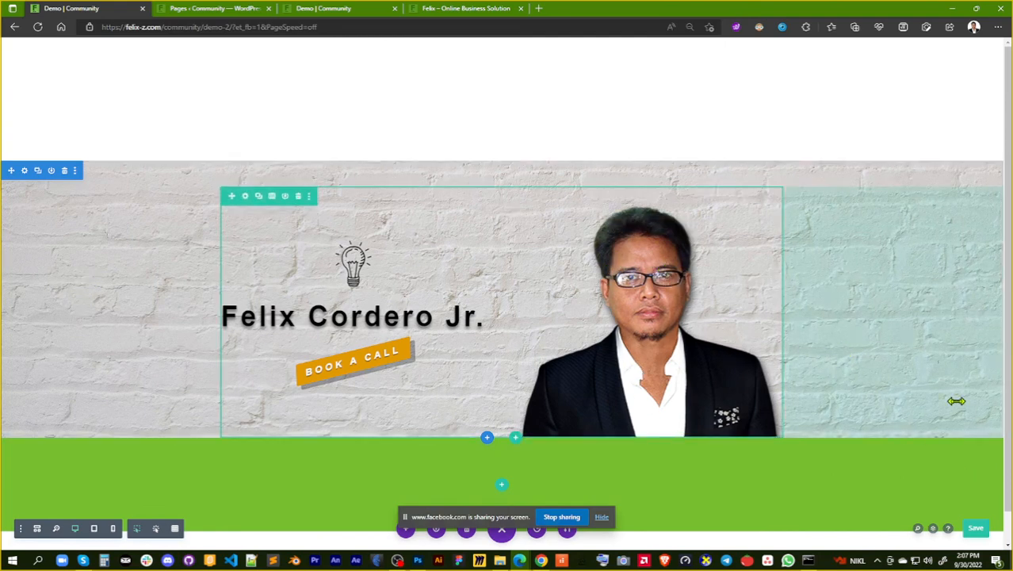
Save the page, reload the live Demo page to check the animations, and return to the builder
left_click(977, 528)
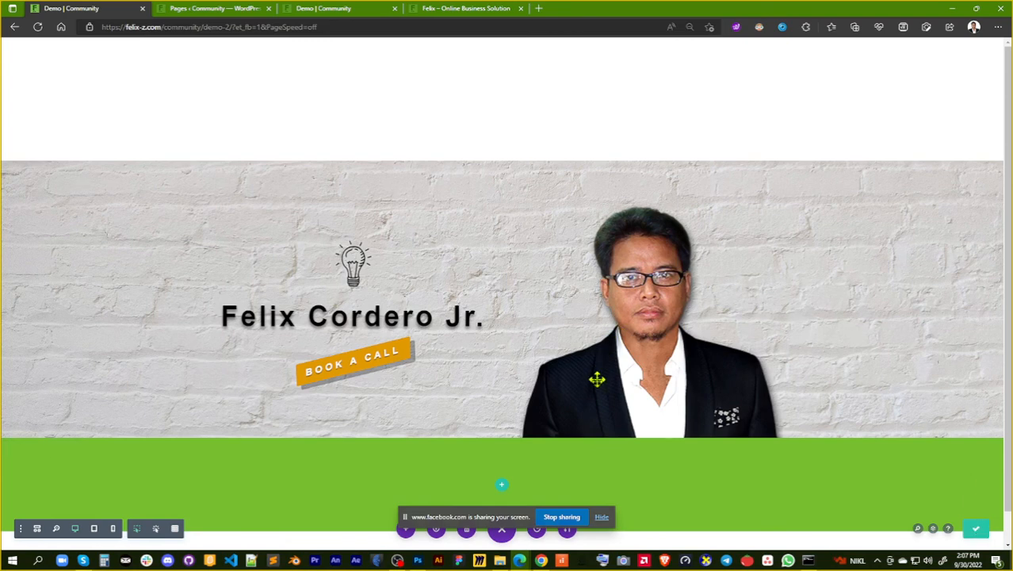
left_click(602, 516)
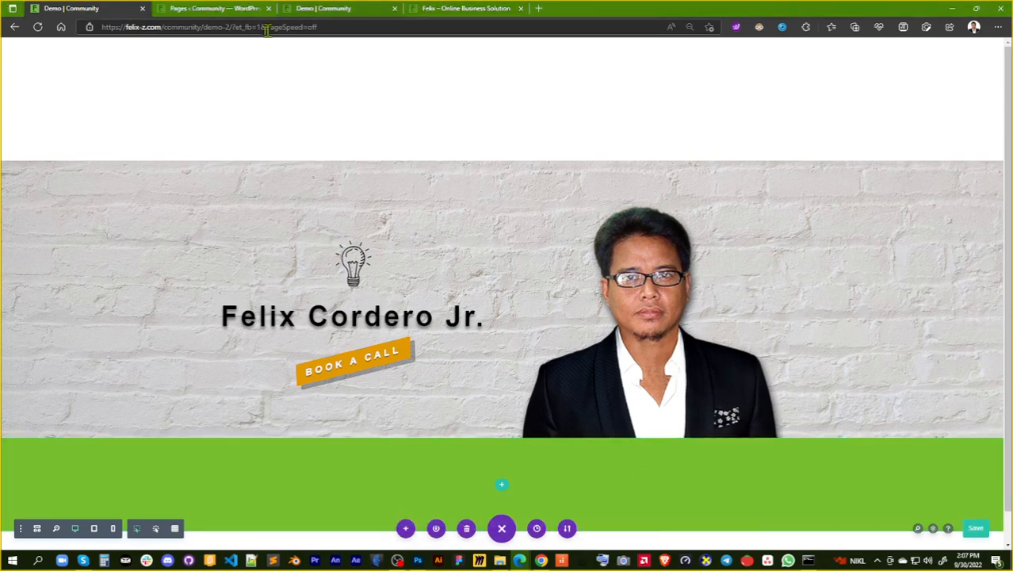
left_click(313, 11)
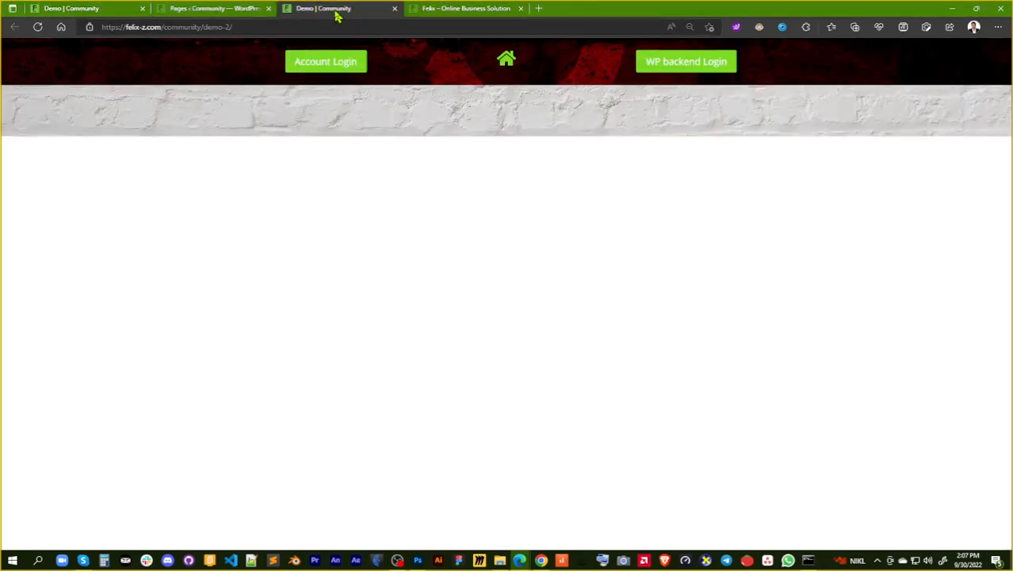
left_click(39, 28)
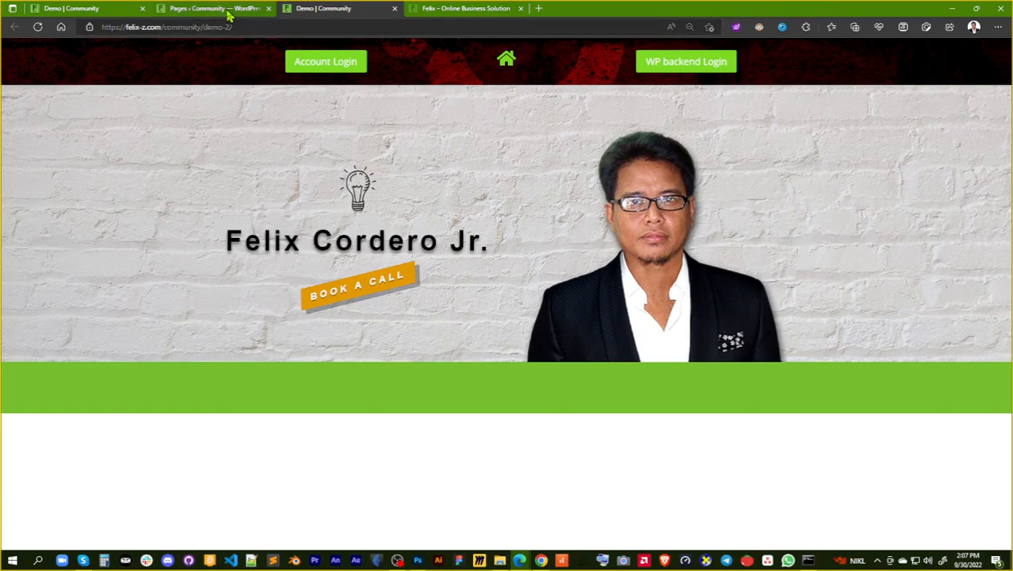
left_click(94, 9)
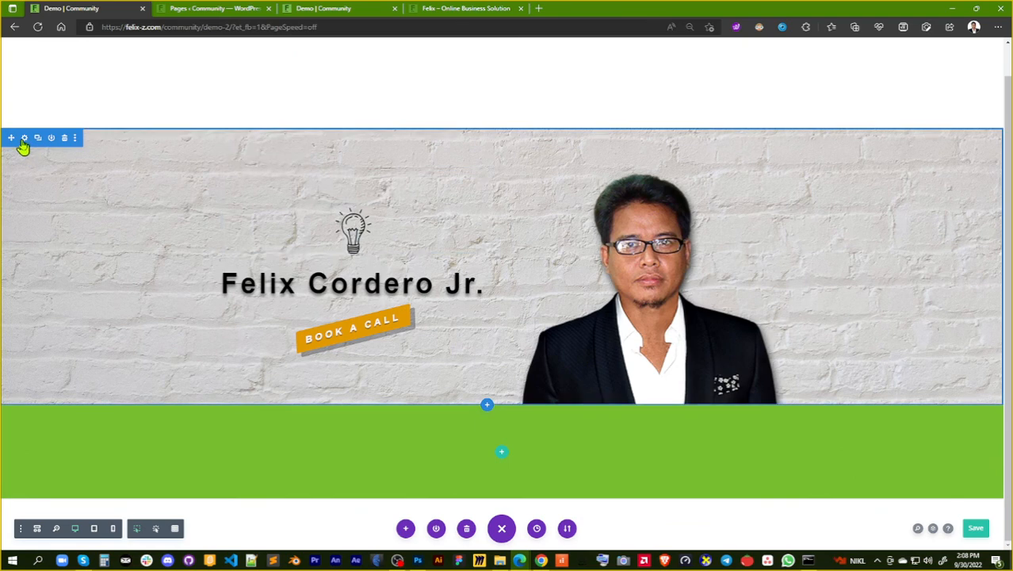
Add a top divider to the brick-wall section in the layered downward-pointing triangle style and colour it red
left_click(25, 139)
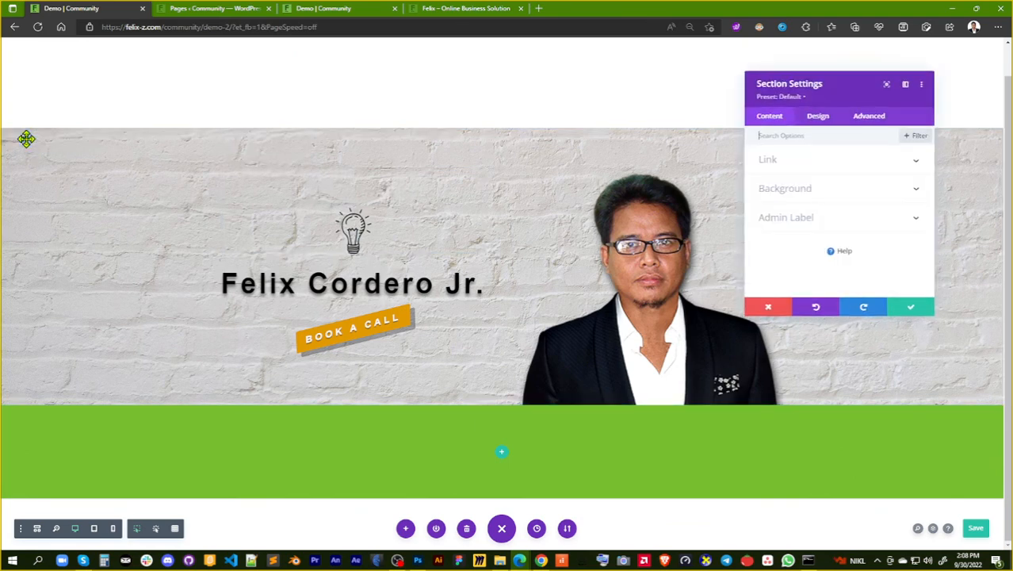
left_click(817, 120)
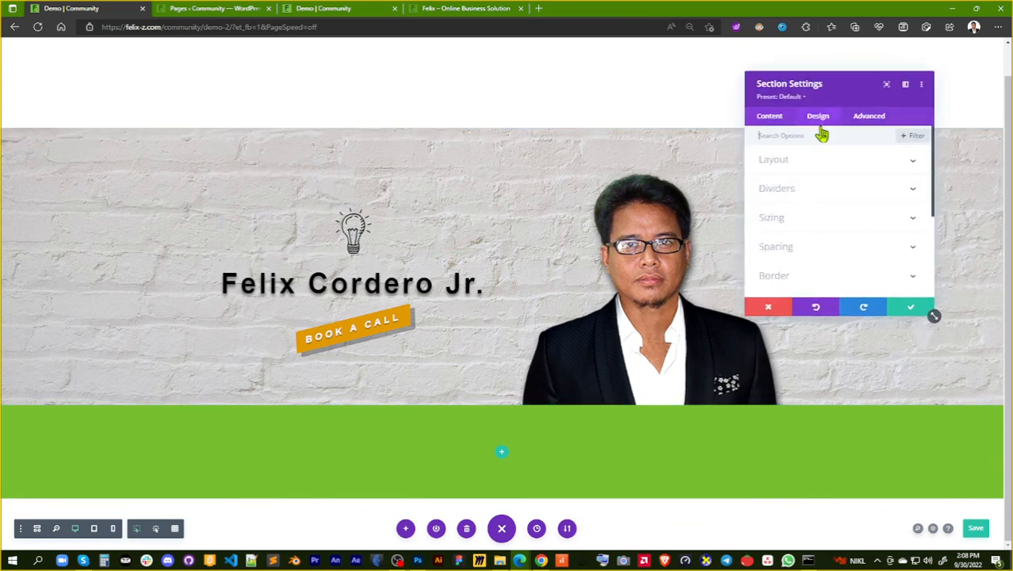
left_click(854, 194)
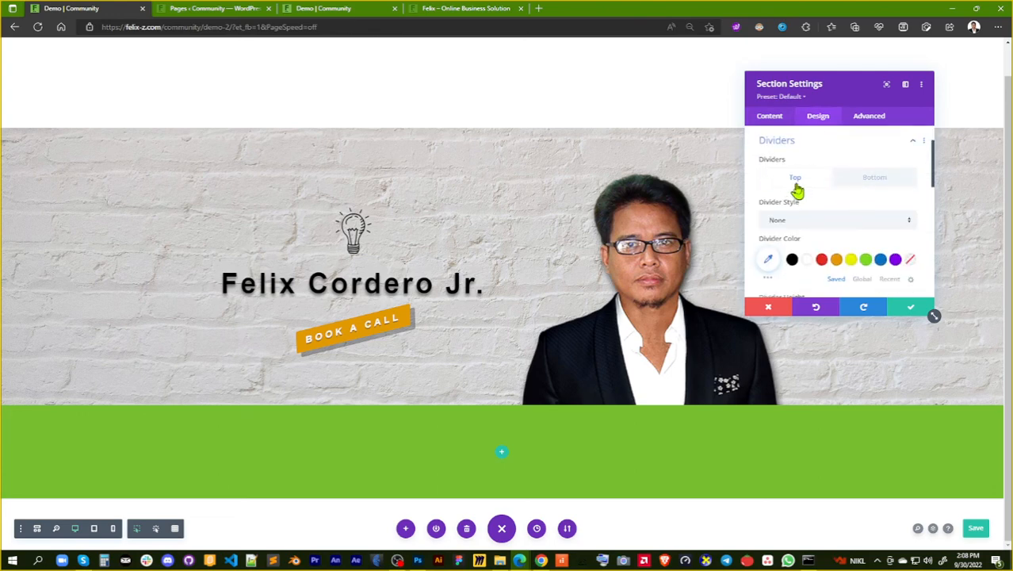
left_click(880, 222)
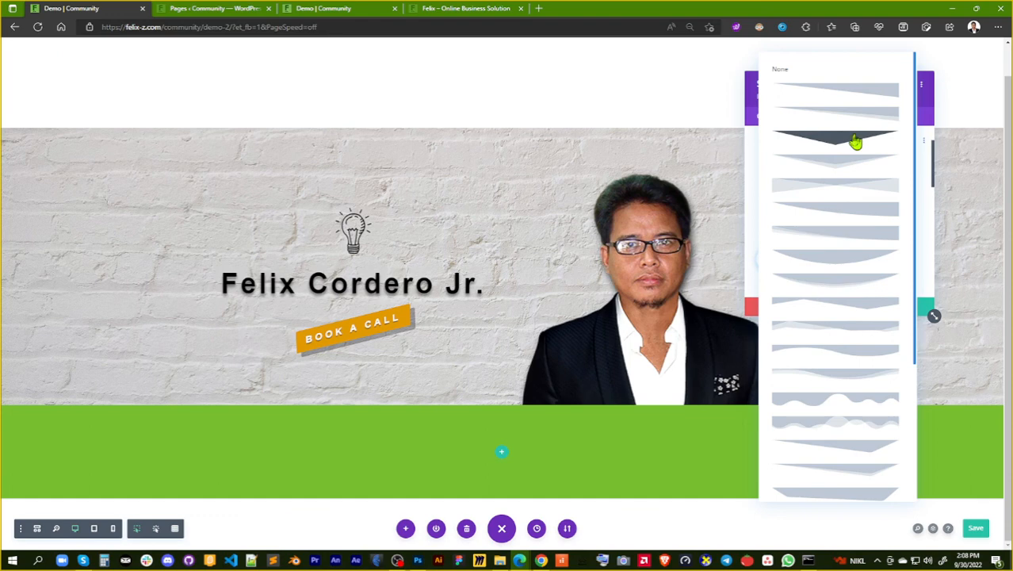
left_click(843, 162)
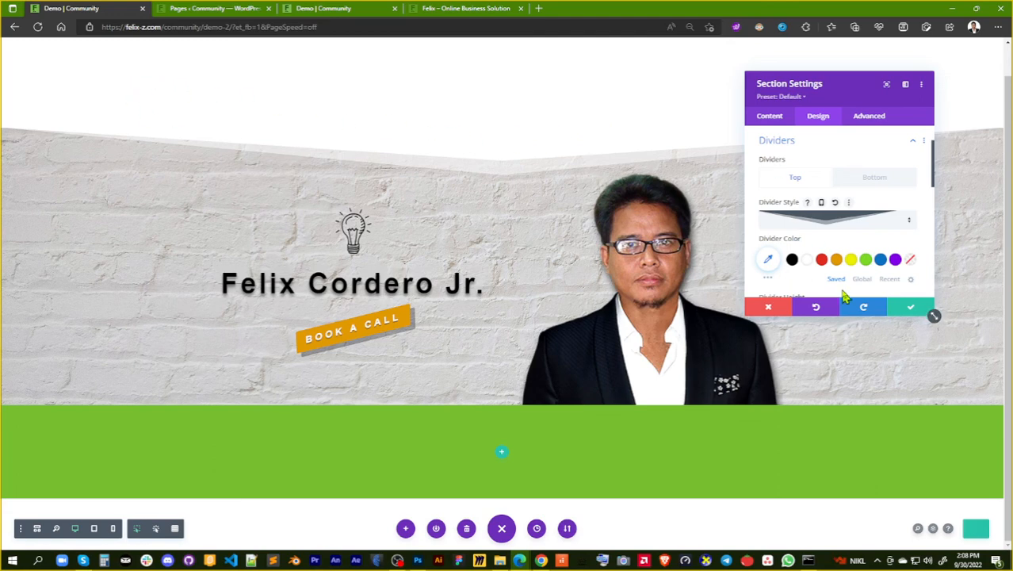
left_click(822, 262)
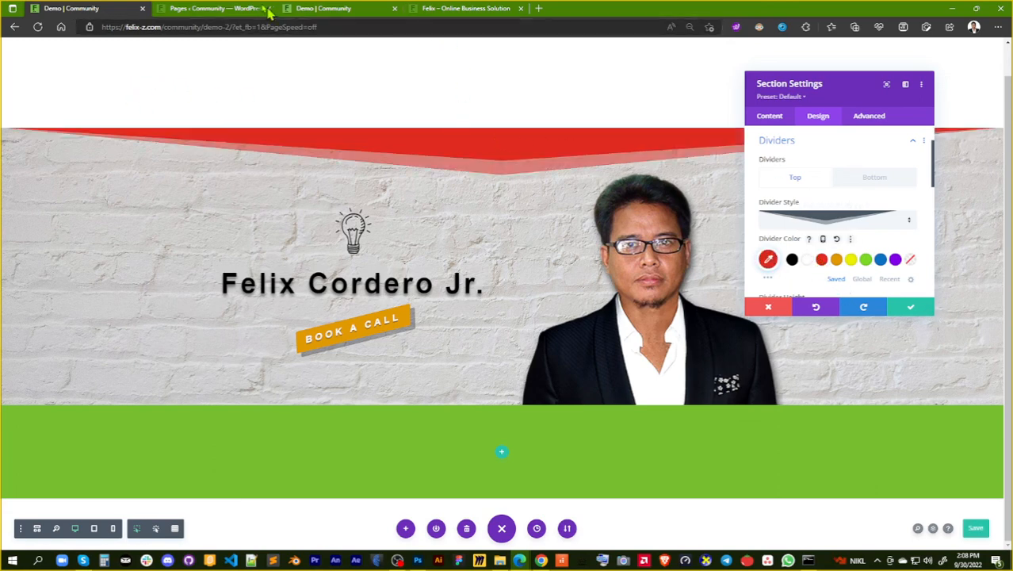
Compare with the live page's header and darken the top divider colour to dark red #6b1206
left_click(336, 19)
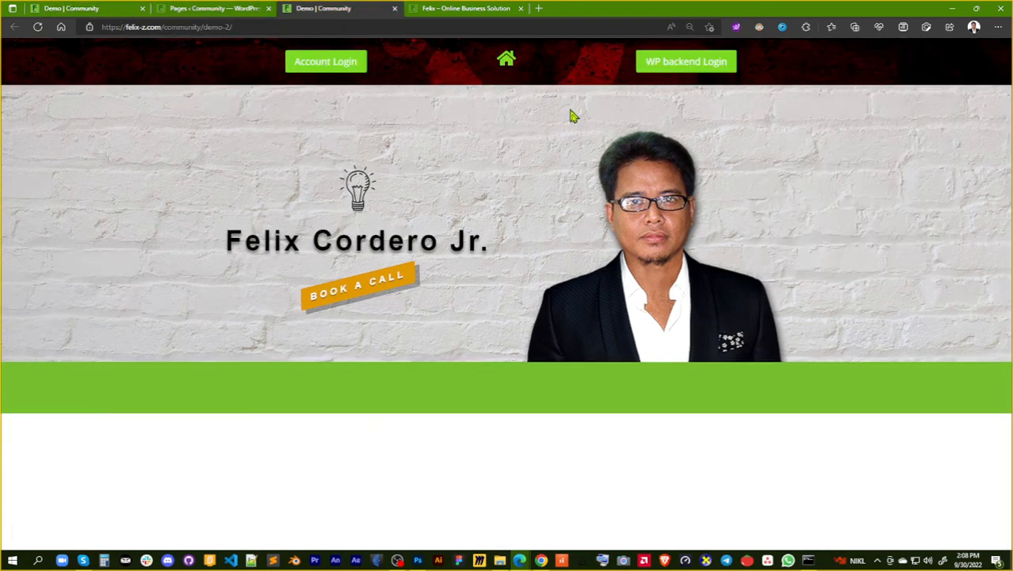
left_click(66, 11)
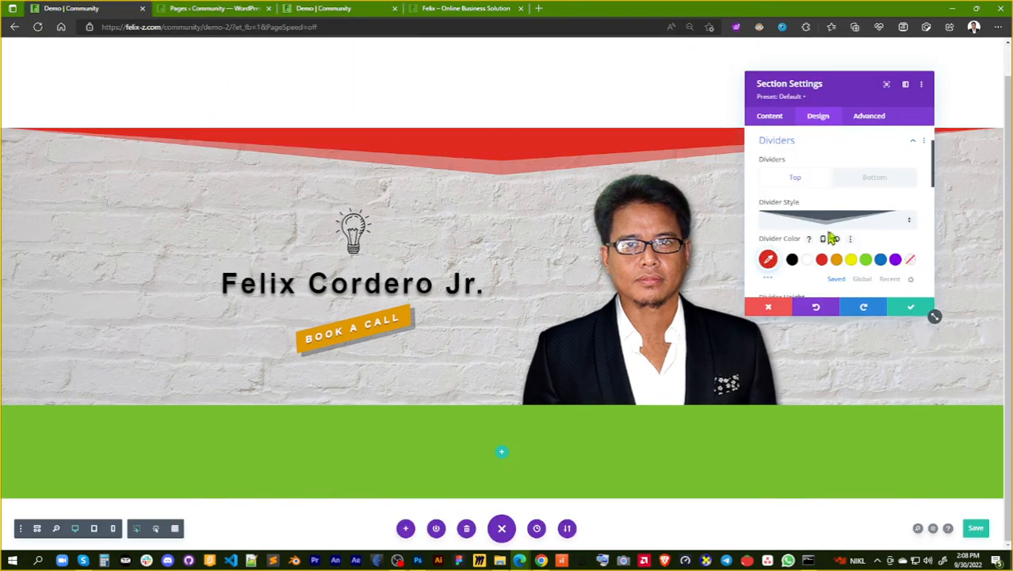
left_click(767, 259)
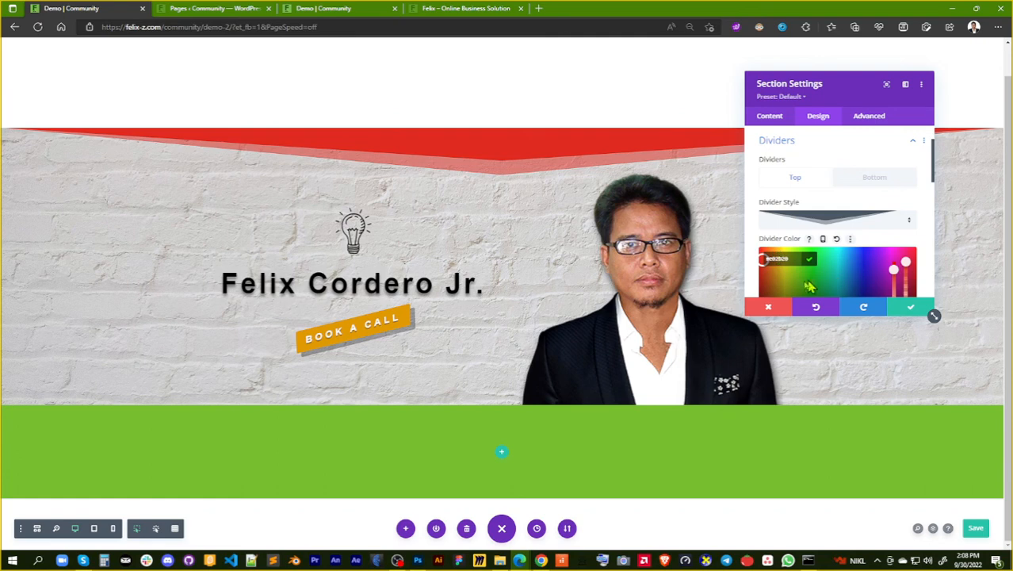
scroll(891, 240, "down", 1)
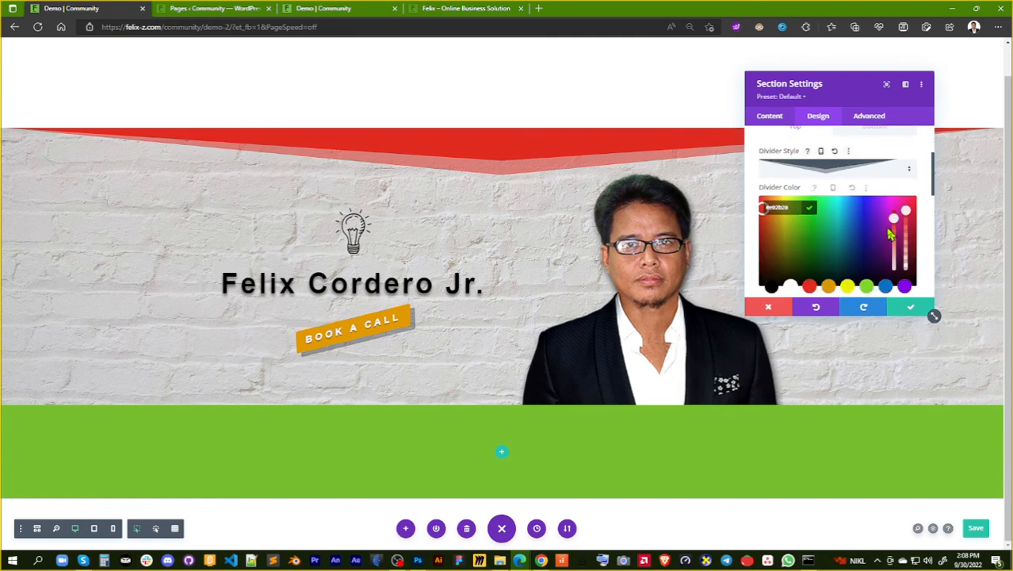
left_click(766, 211)
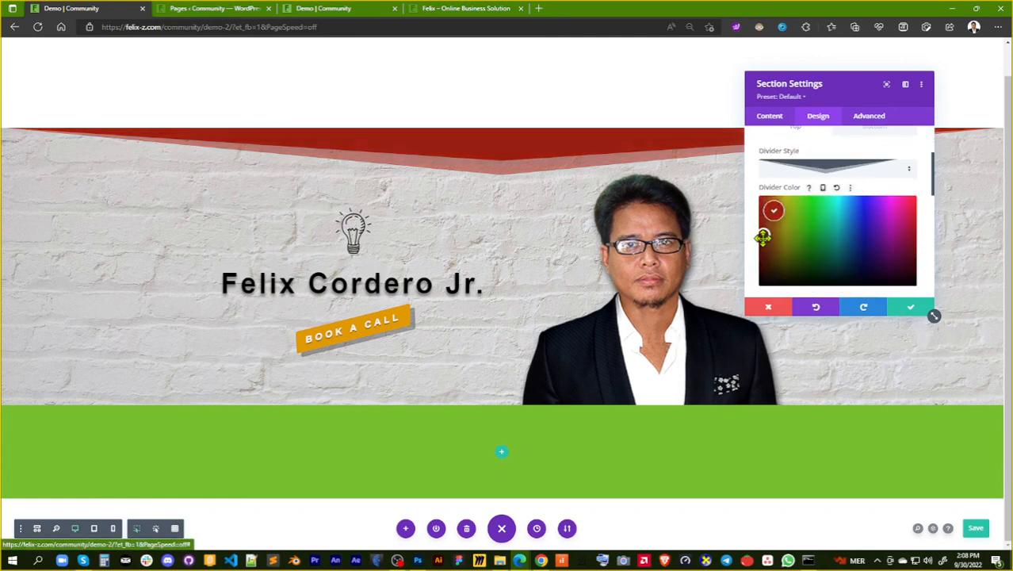
left_click_drag(763, 236, 763, 252)
left_click(764, 252)
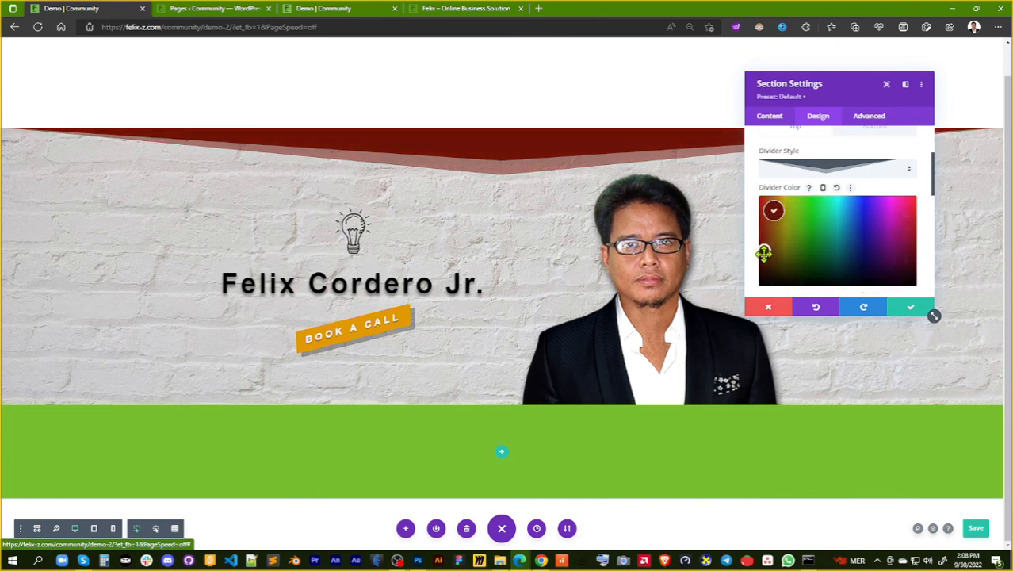
Set the top divider's height to 115px and save the section settings
left_click(823, 117)
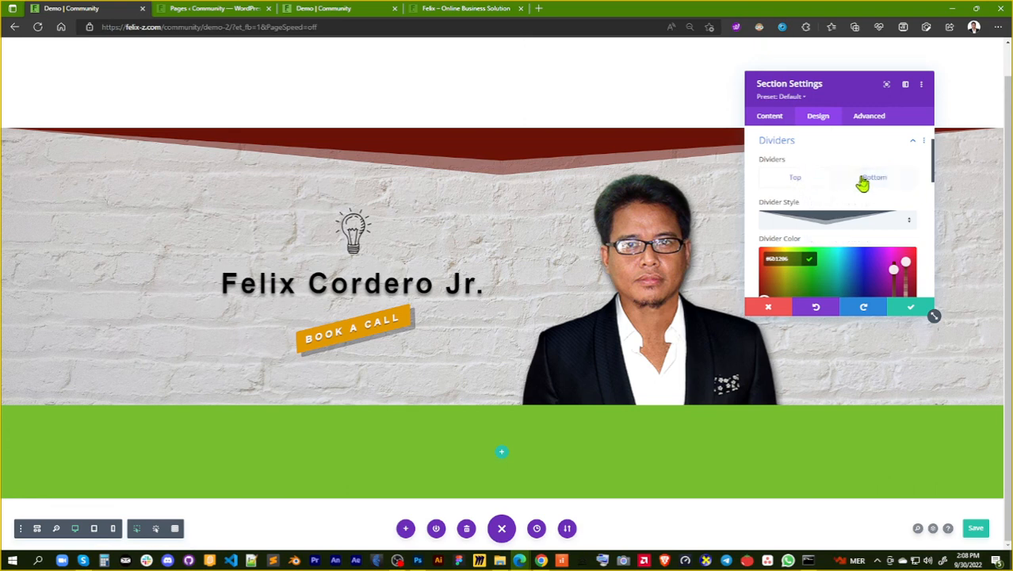
scroll(860, 180, "down", 3)
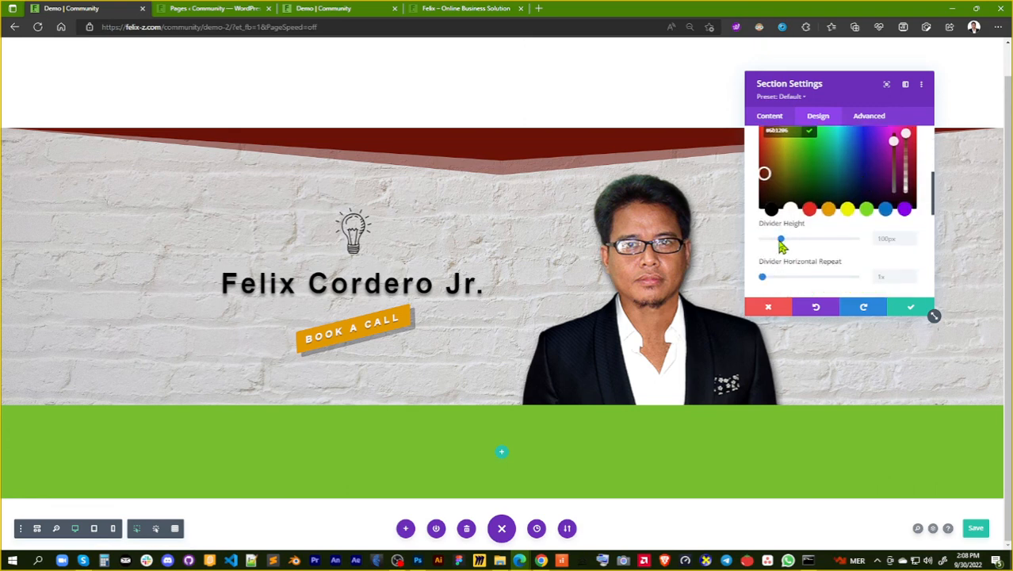
left_click(781, 241)
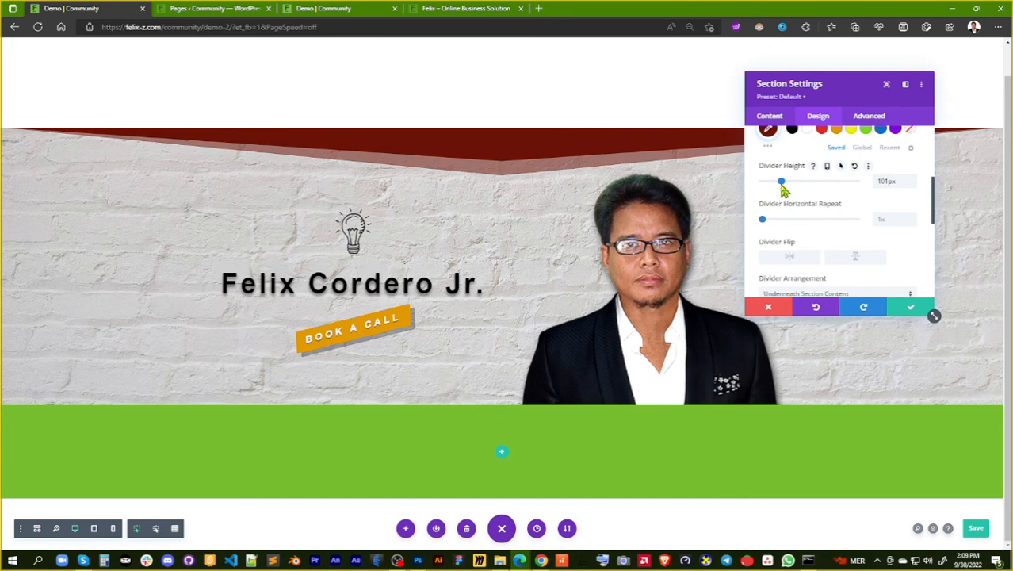
left_click_drag(783, 189, 761, 220)
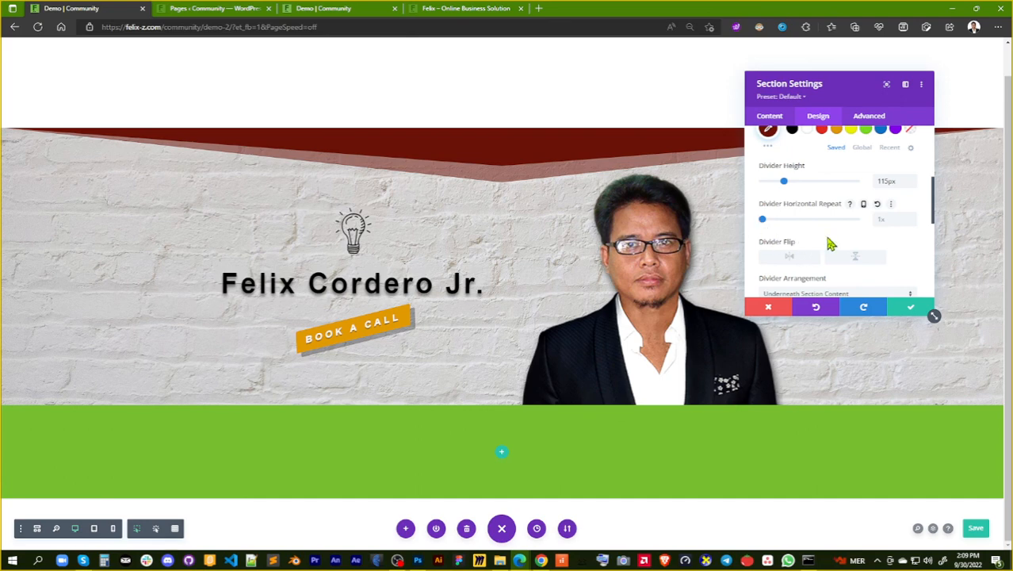
scroll(829, 242, "down", 2)
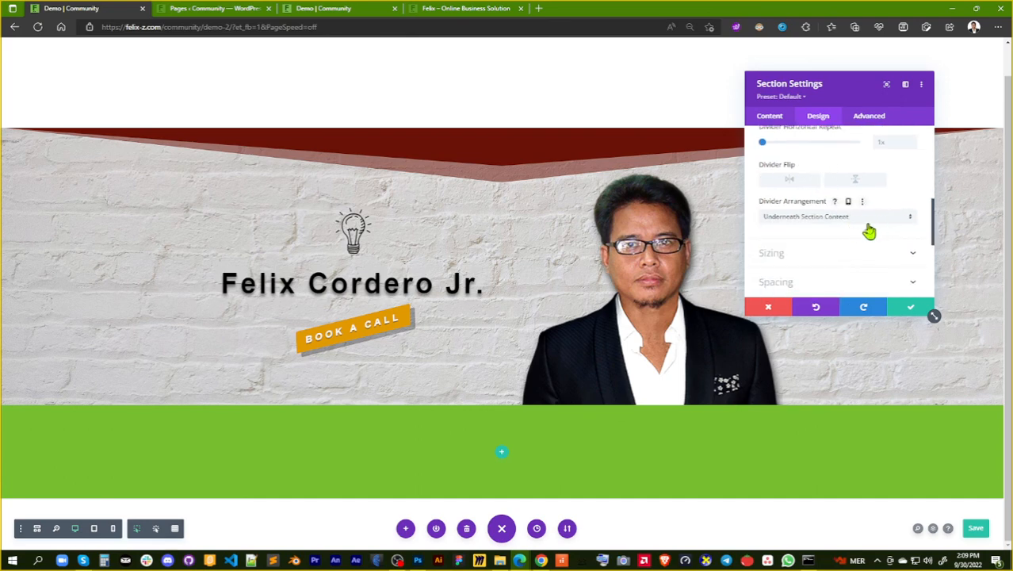
left_click(909, 314)
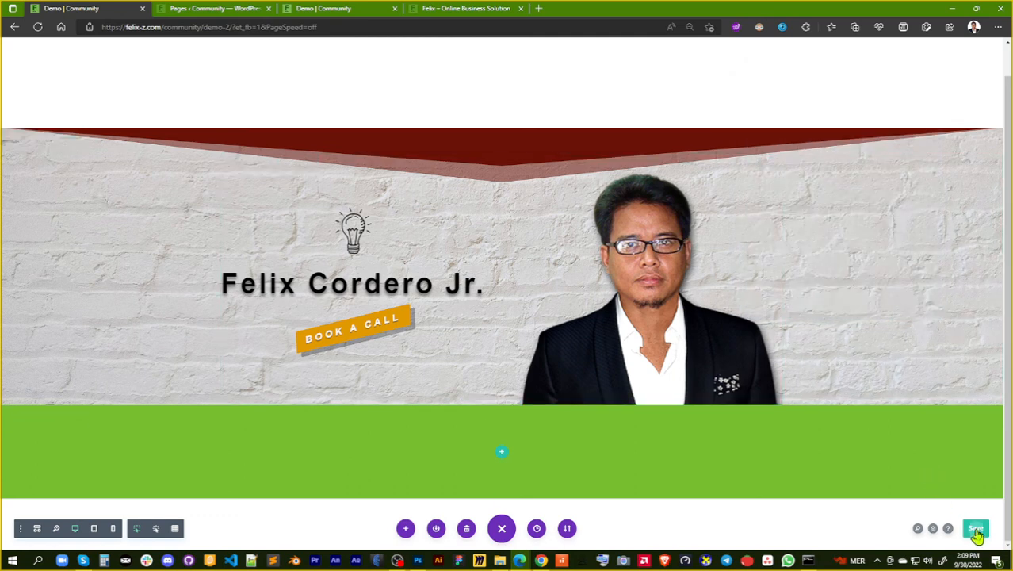
Save the page and reload the live Demo page to check the section divider against the header
left_click(976, 530)
left_click(362, 9)
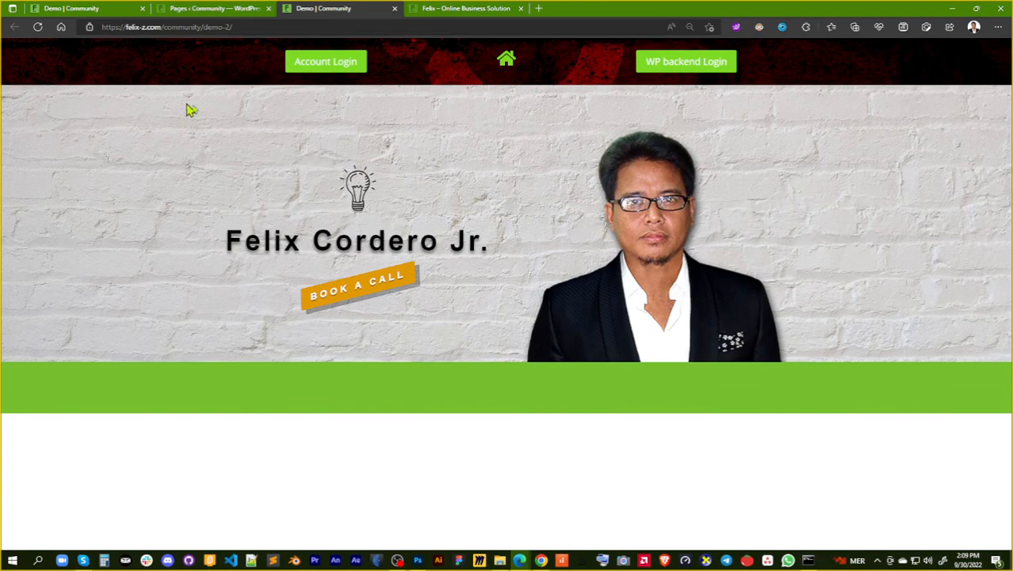
left_click(37, 27)
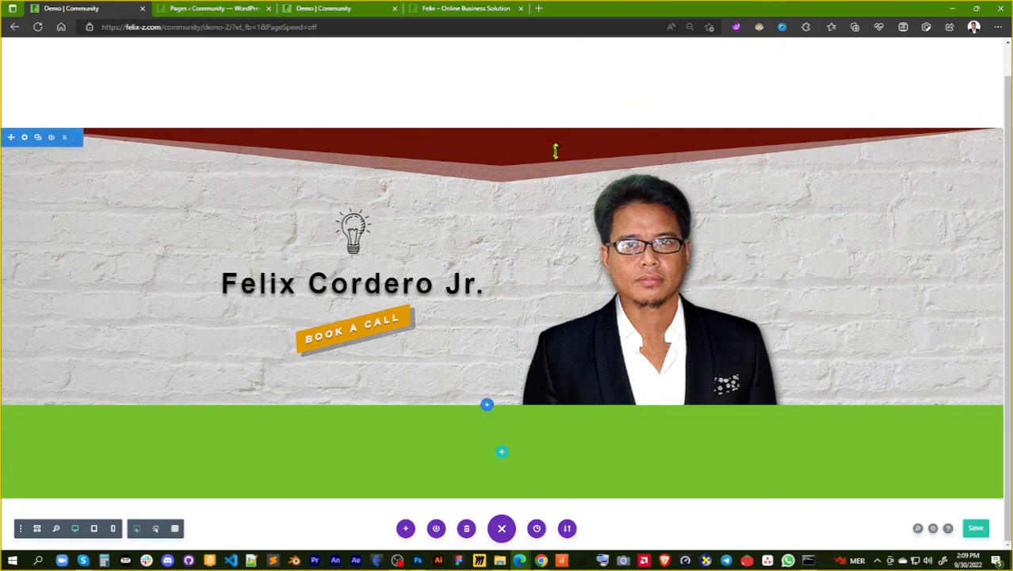
Reopen the brick-wall section's divider settings and darken the top divider colour to deep maroon #420400
left_click(24, 139)
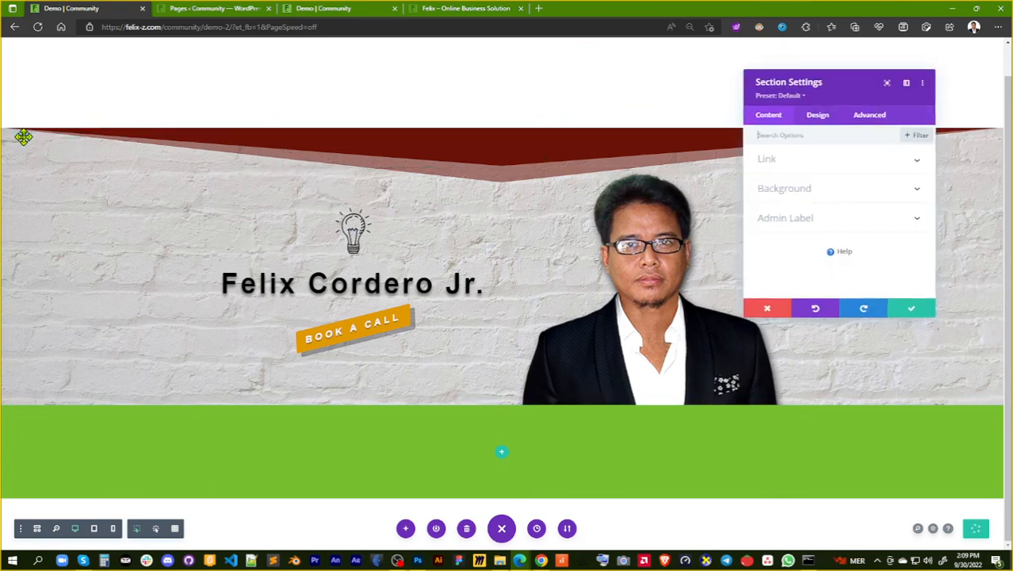
left_click(821, 119)
left_click(851, 194)
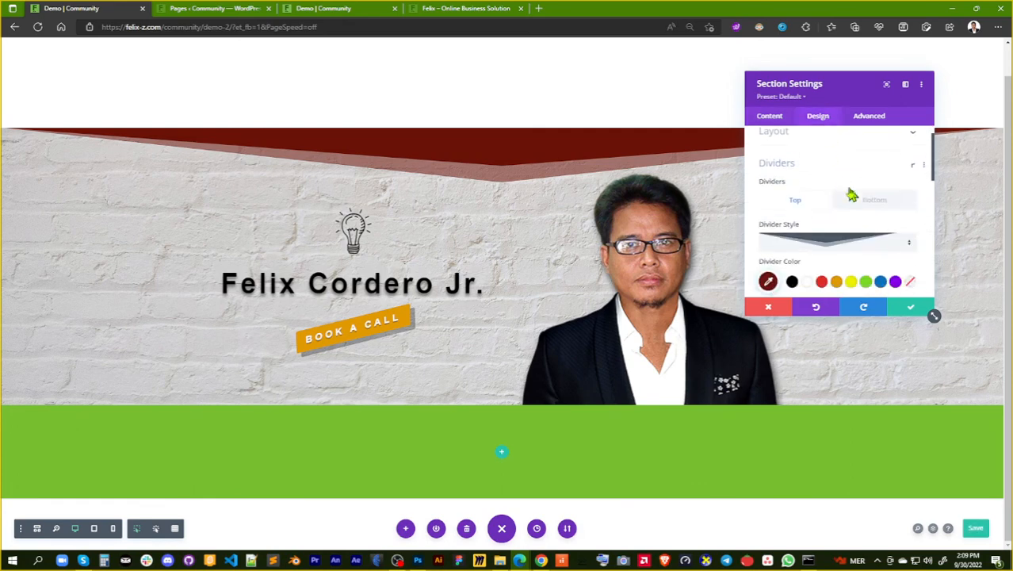
left_click(767, 259)
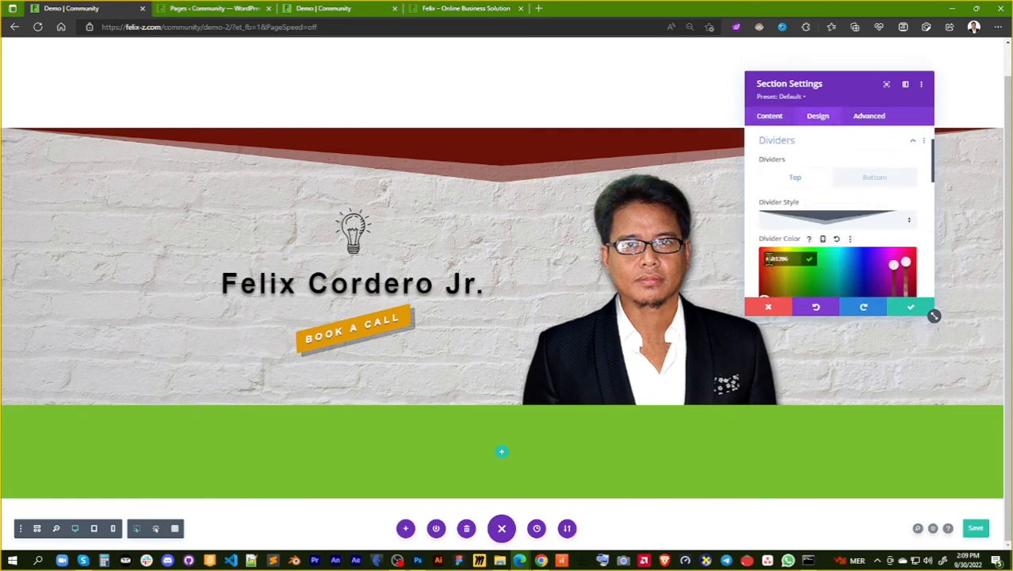
scroll(791, 288, "down", 3)
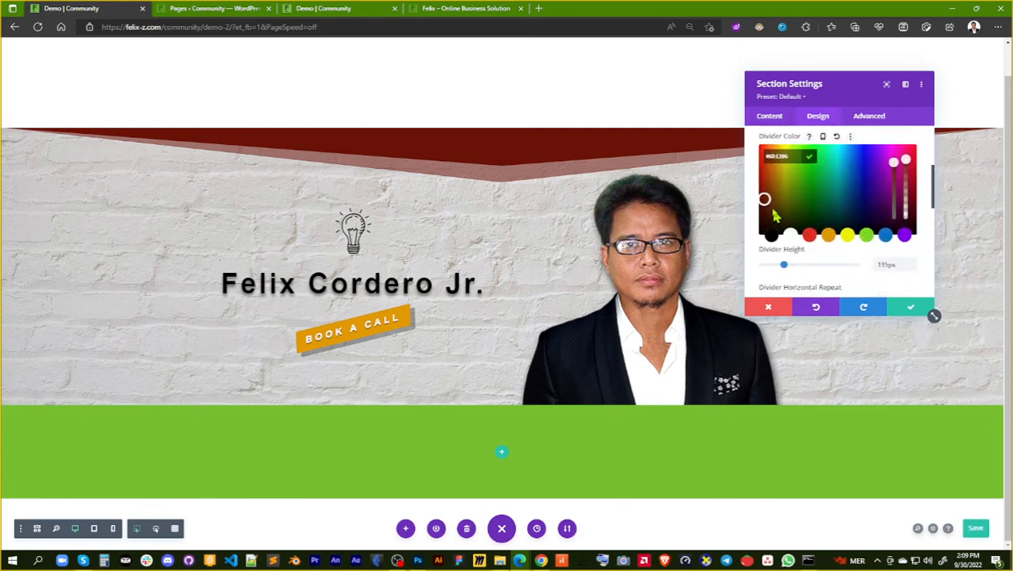
left_click_drag(765, 199, 766, 210)
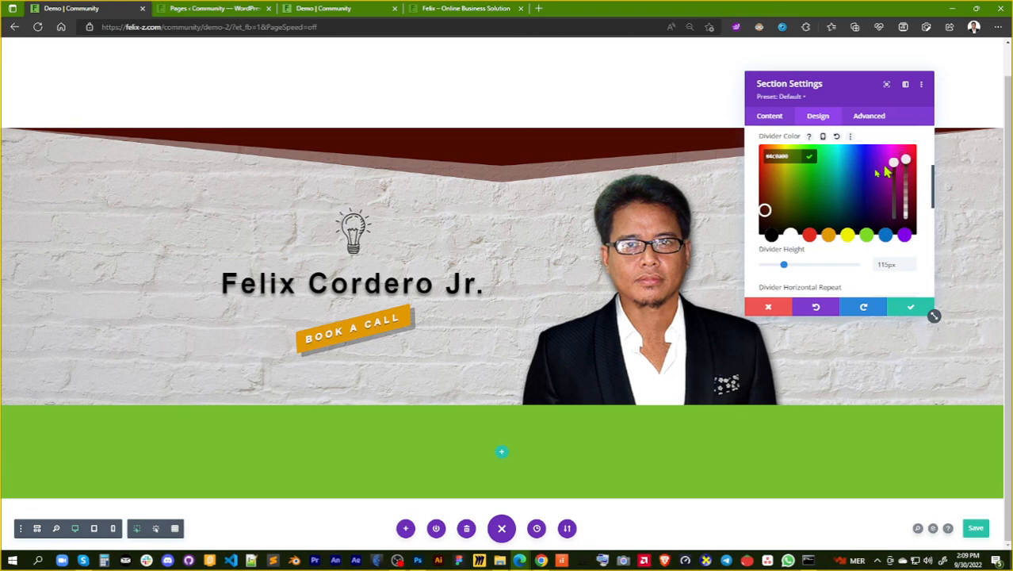
left_click_drag(765, 210, 764, 212)
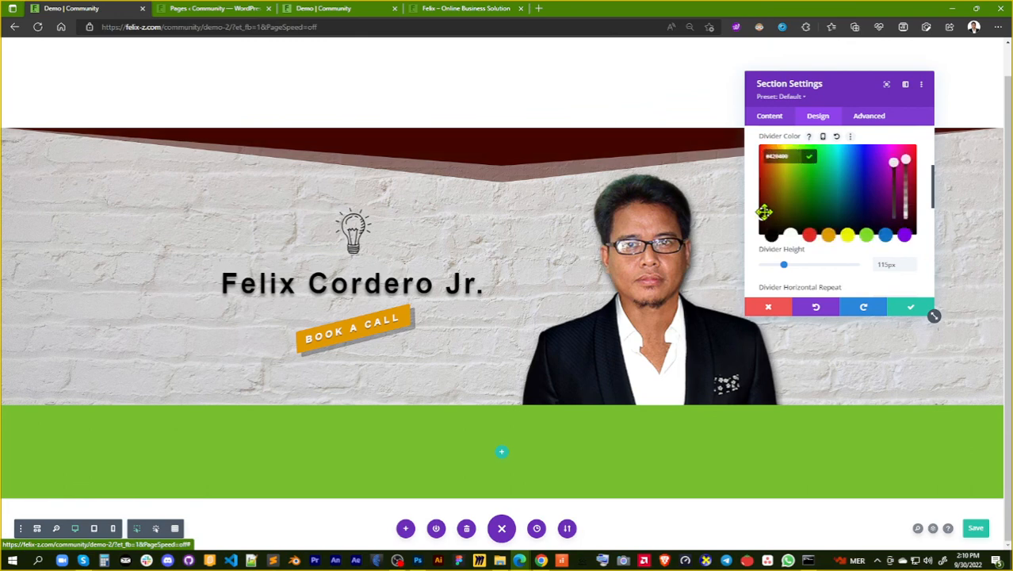
Adjust the brick-wall section's top divider colour to dark red #4c0300
left_click_drag(764, 212, 763, 209)
left_click_drag(764, 208, 762, 210)
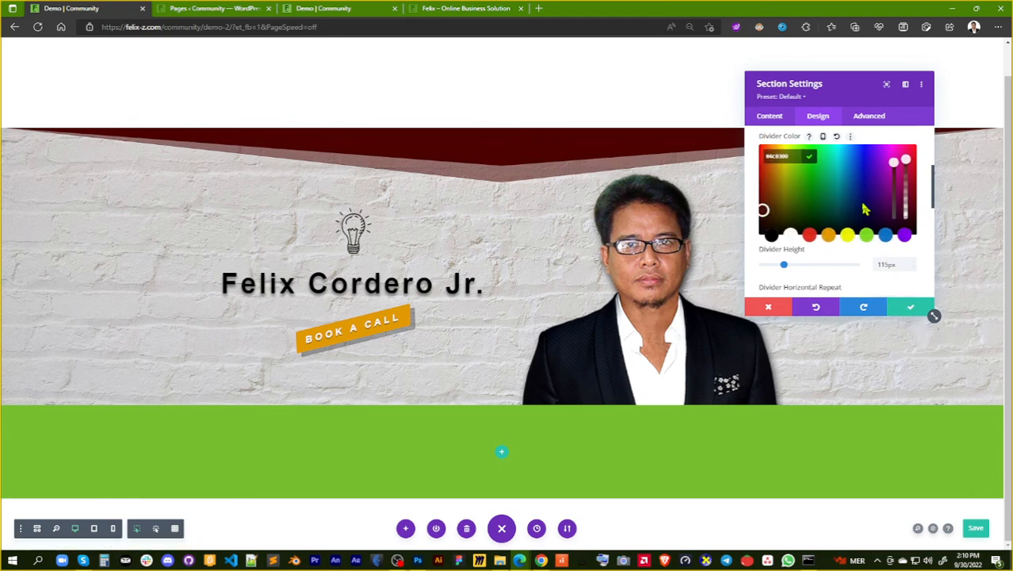
Try a single wave and a layered wave as the brick-wall section's bottom divider style
scroll(865, 209, "up", 1)
scroll(865, 209, "up", 3)
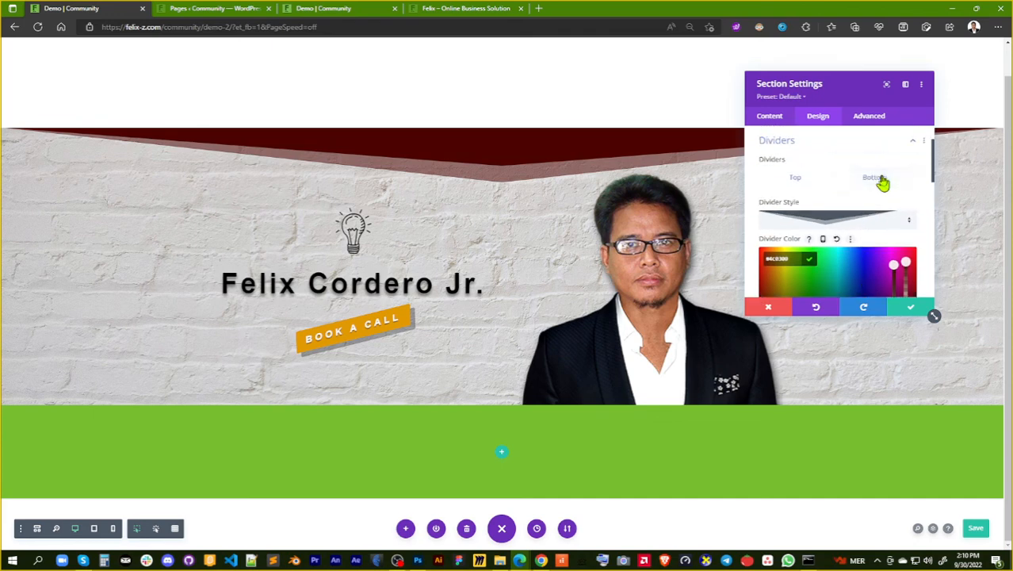
left_click(881, 179)
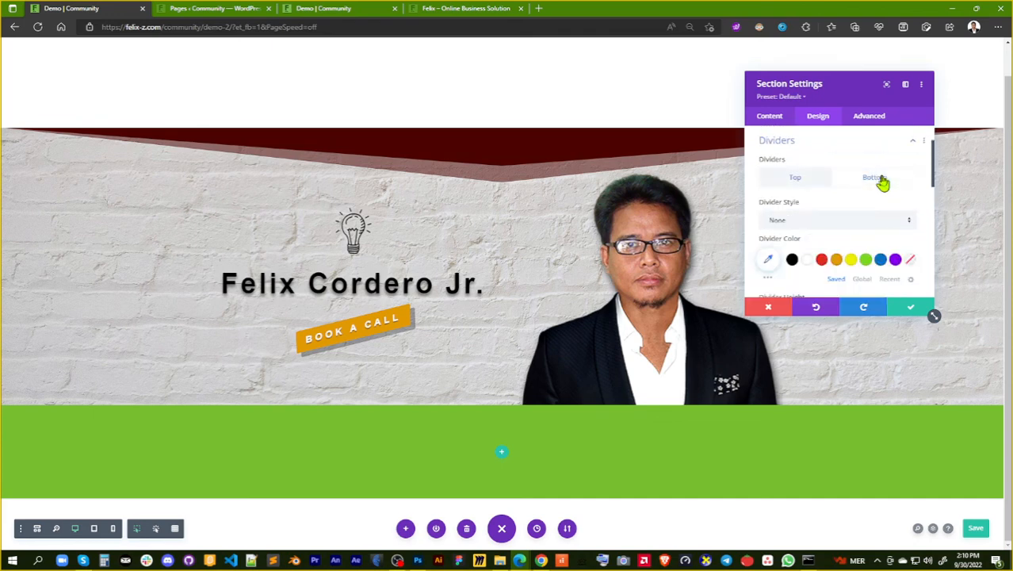
scroll(882, 184, "down", 3)
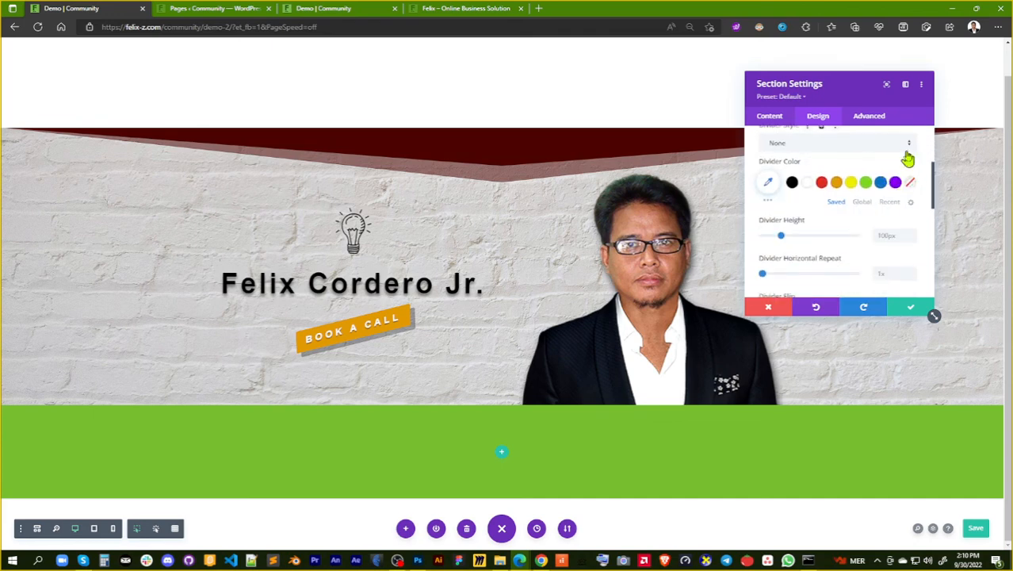
left_click(909, 146)
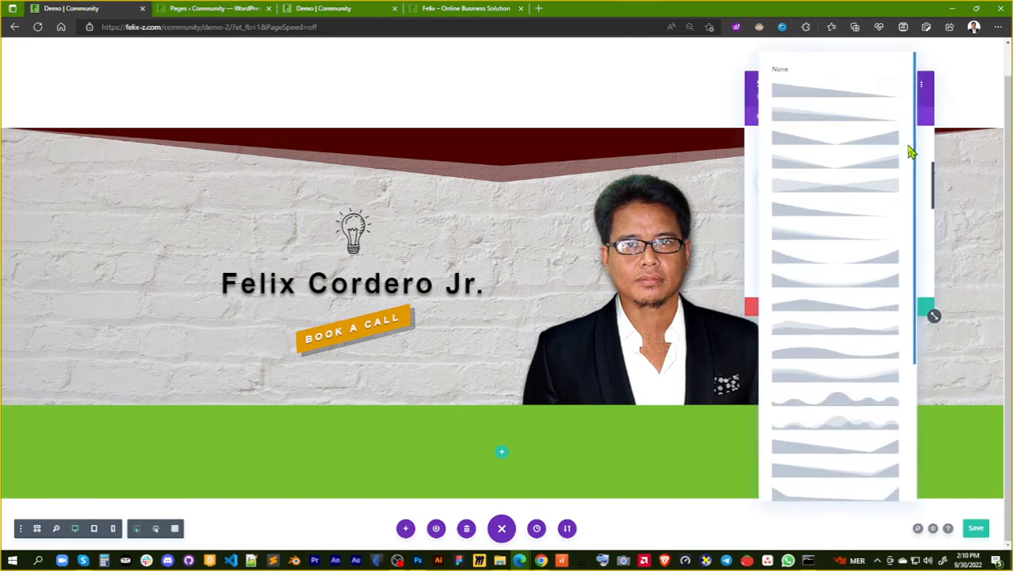
left_click(883, 411)
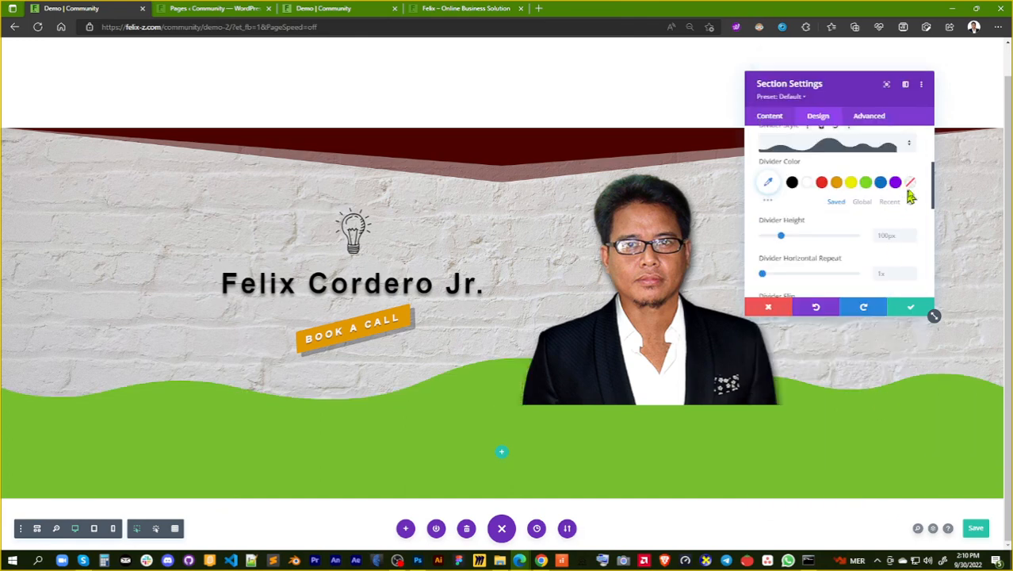
left_click(908, 146)
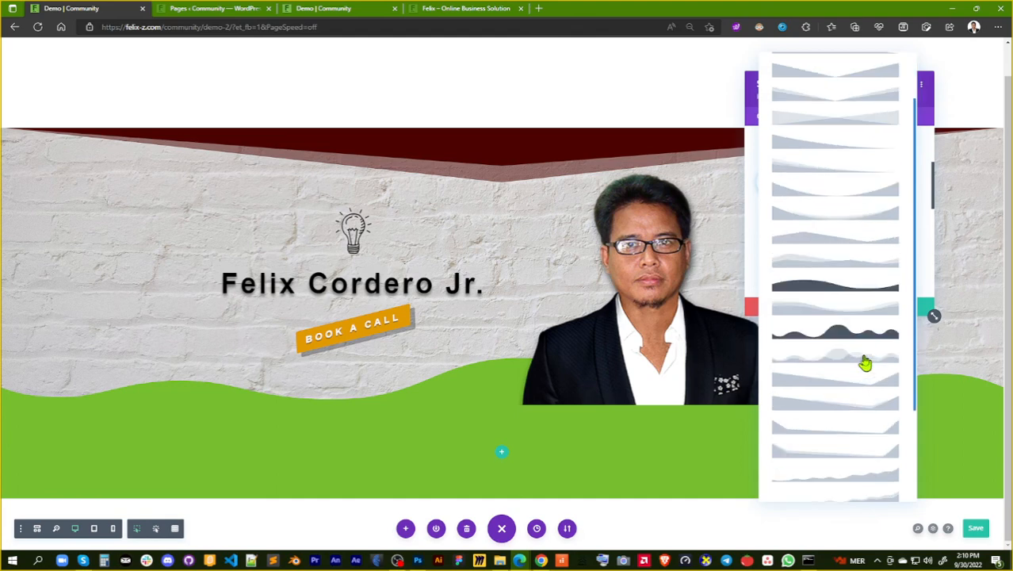
left_click(839, 358)
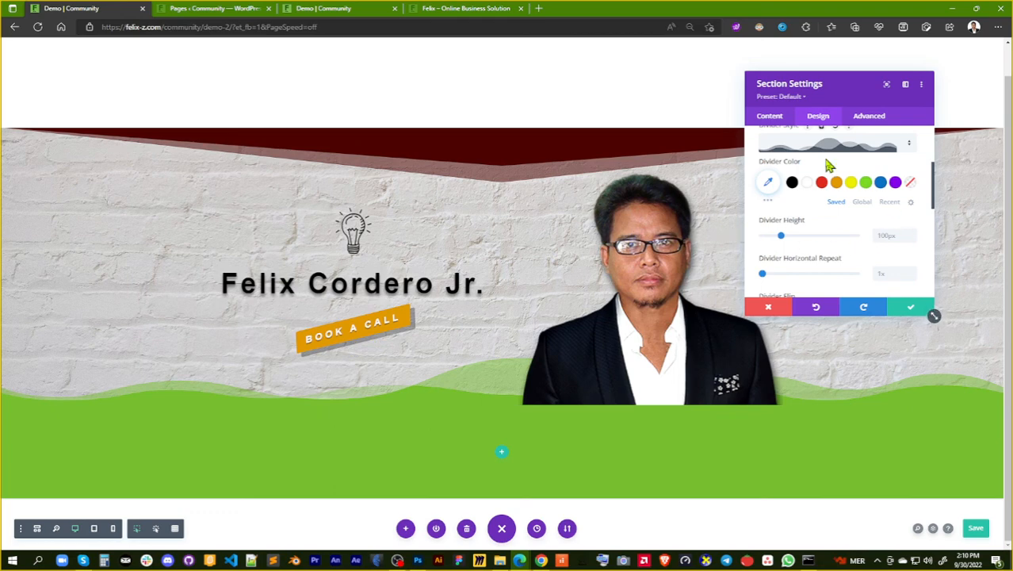
Compare both arrangement options for the bottom divider and set it to On Top Of Section Content
scroll(916, 169, "up", 1)
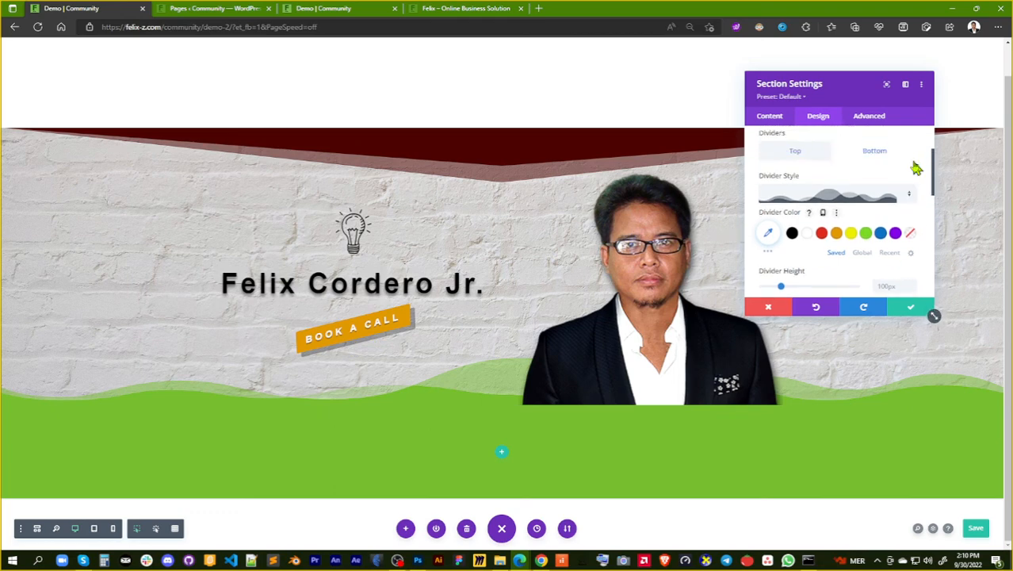
scroll(916, 168, "up", 1)
scroll(900, 205, "down", 1)
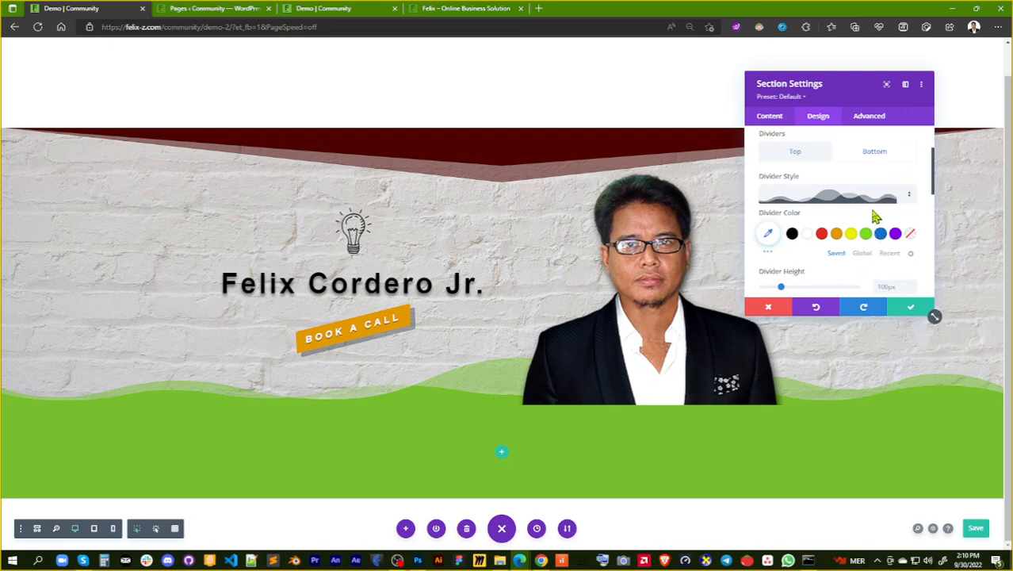
scroll(896, 238, "down", 4)
scroll(895, 238, "down", 1)
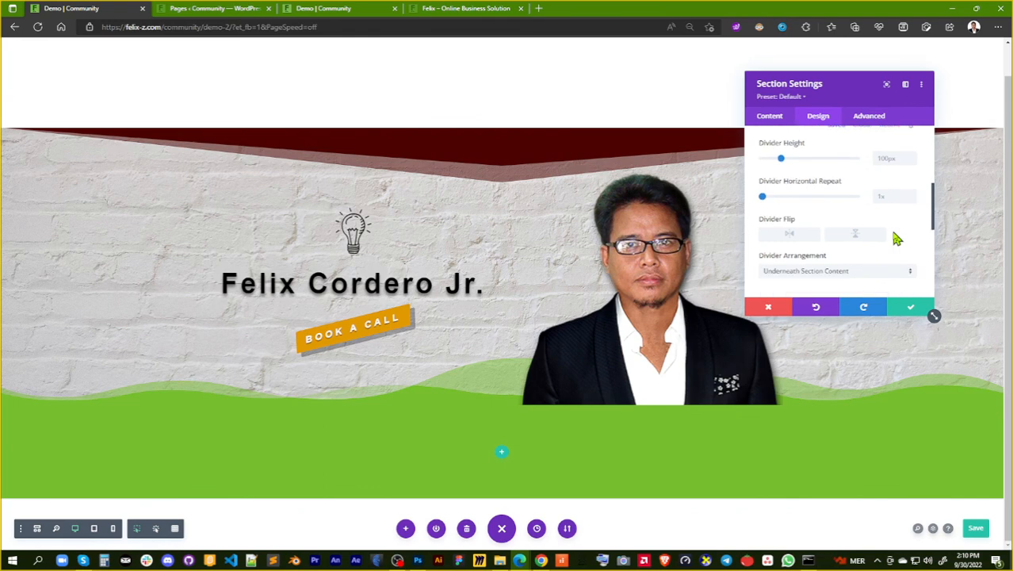
left_click(906, 273)
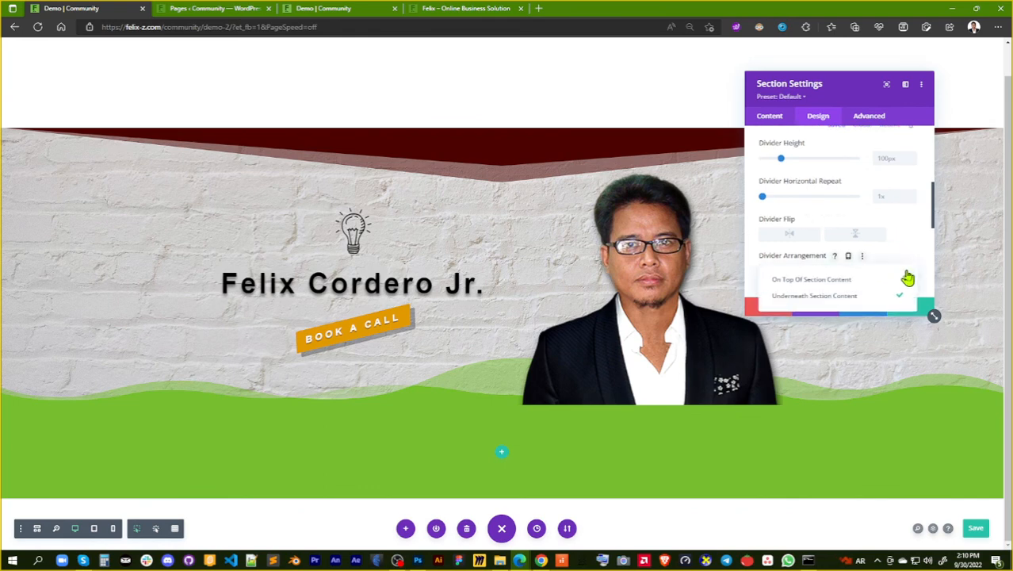
left_click(896, 279)
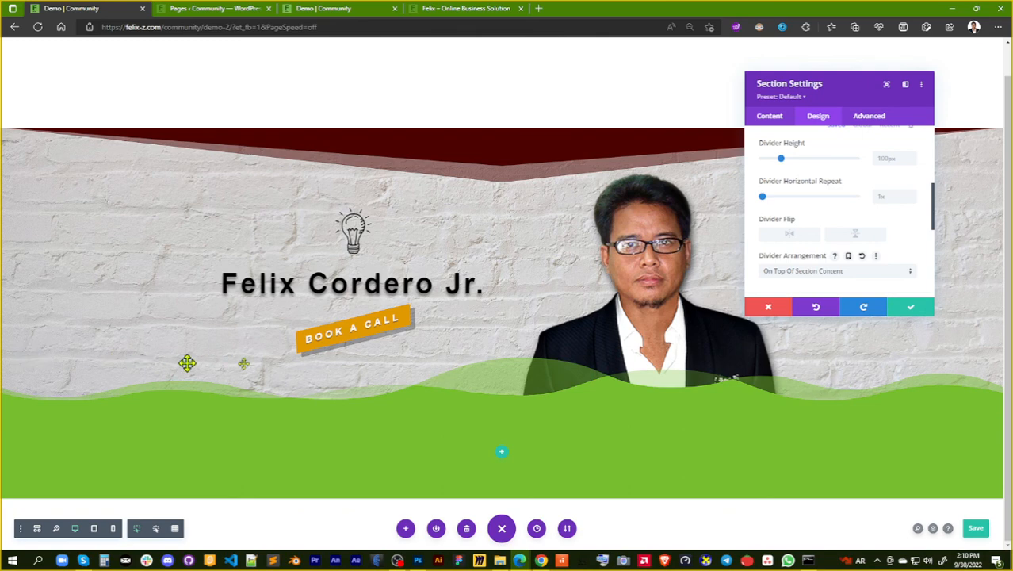
left_click(909, 272)
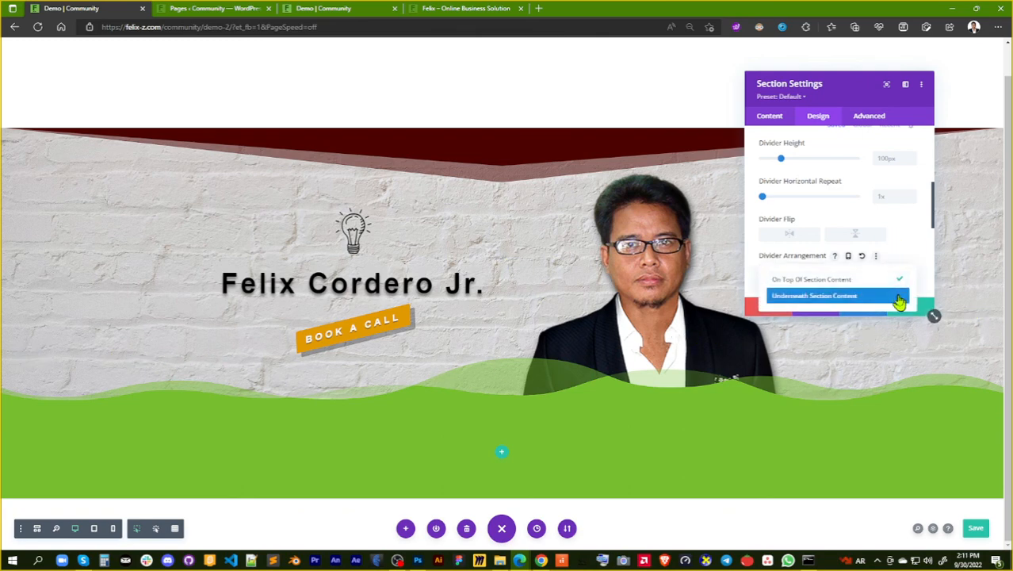
left_click(900, 299)
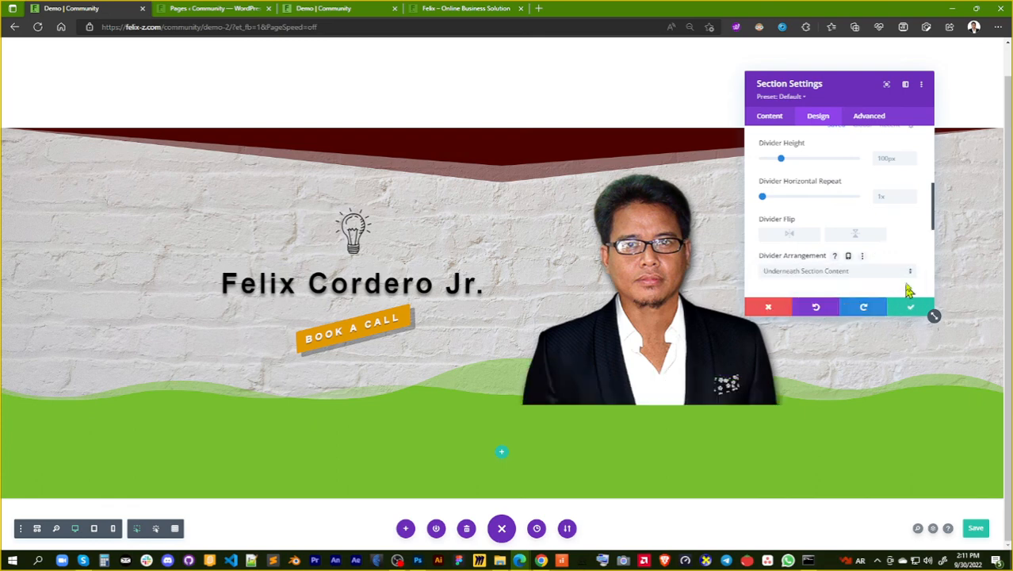
left_click(906, 278)
left_click(901, 282)
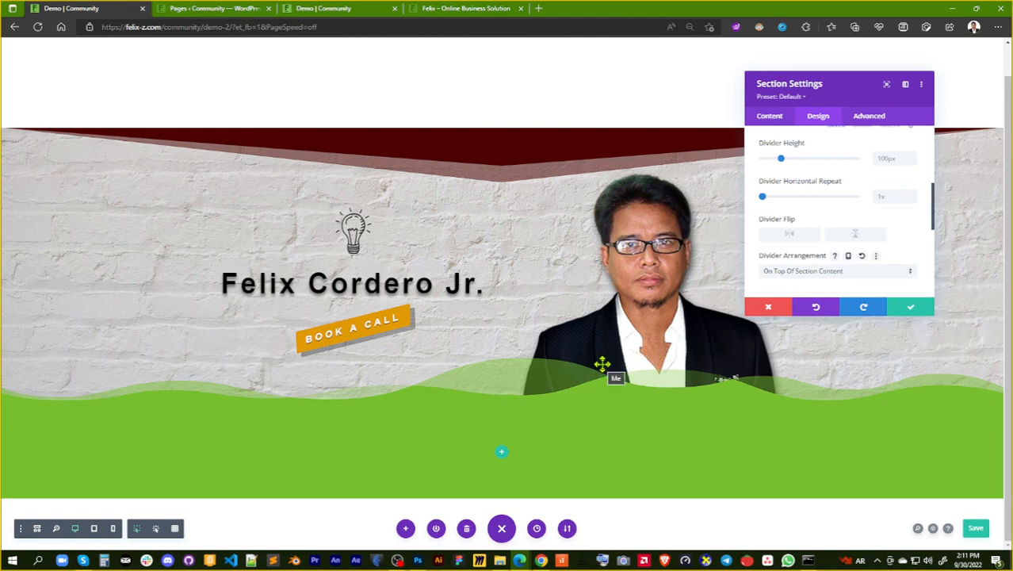
Try the layered angular ridge style for the section's bottom divider
scroll(908, 212, "up", 1)
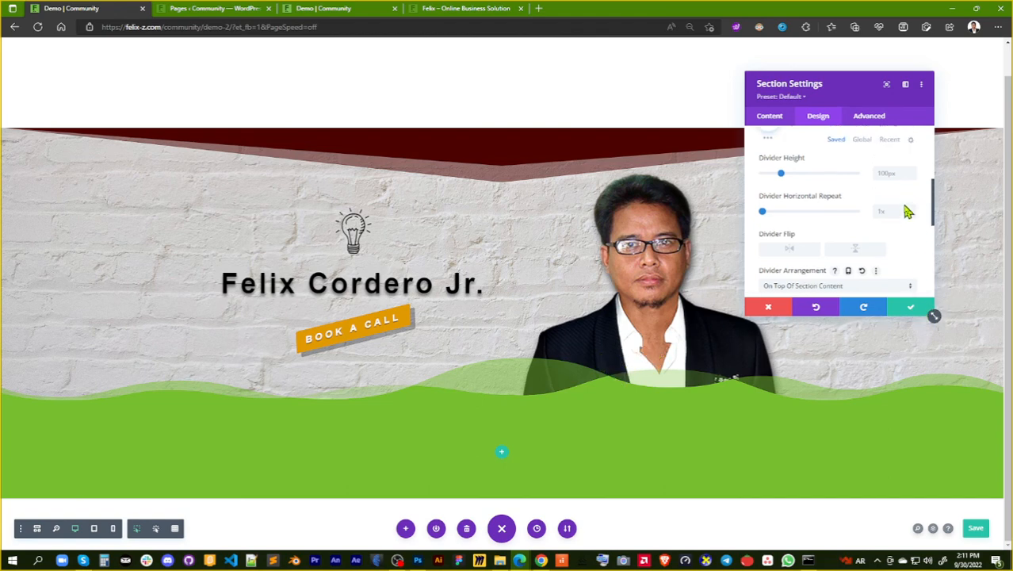
scroll(908, 212, "up", 3)
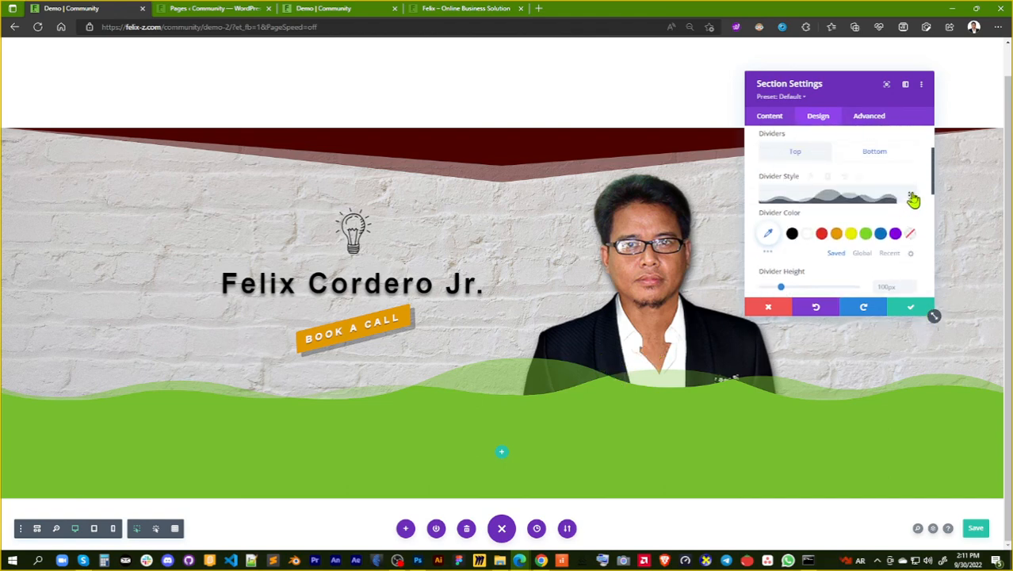
left_click(913, 200)
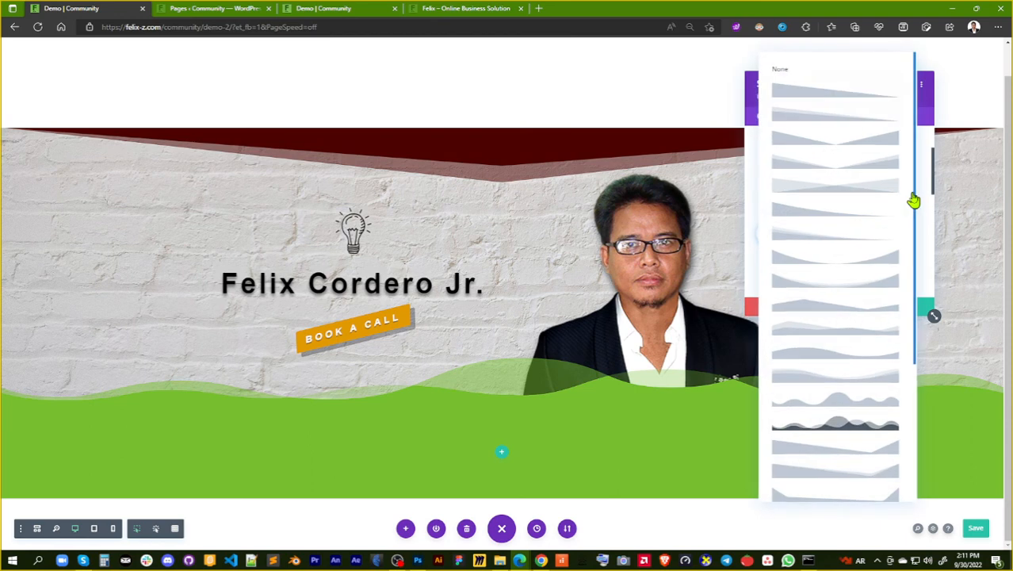
left_click(858, 333)
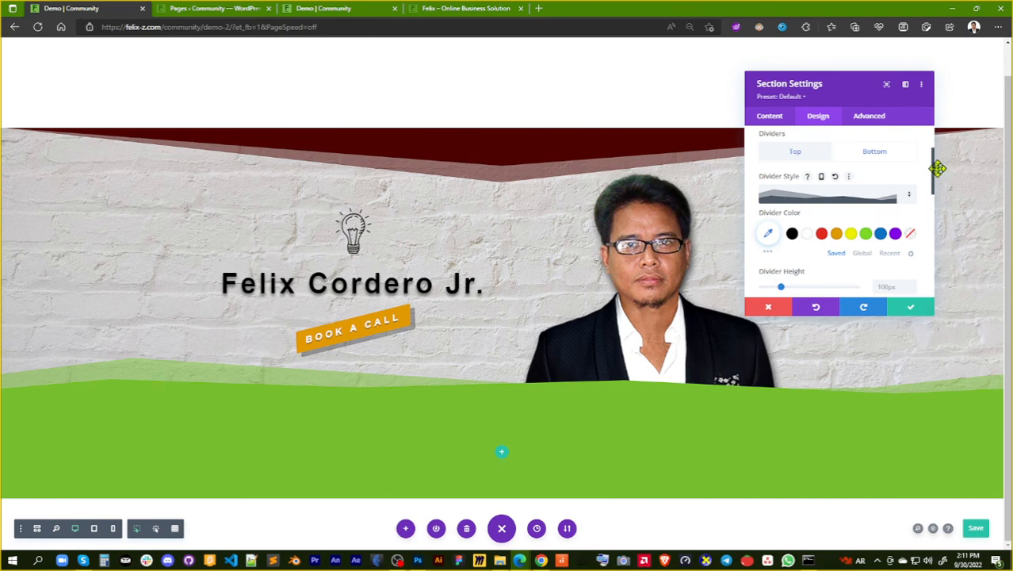
Set the bottom divider style to the two crossing slopes and save the section settings
left_click(912, 201)
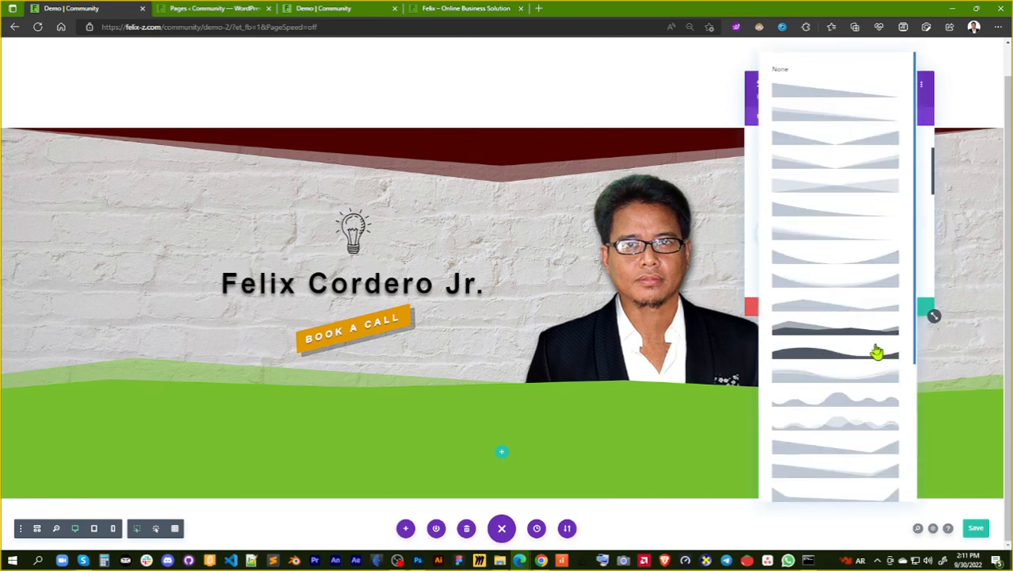
scroll(870, 360, "down", 1)
scroll(873, 387, "down", 2)
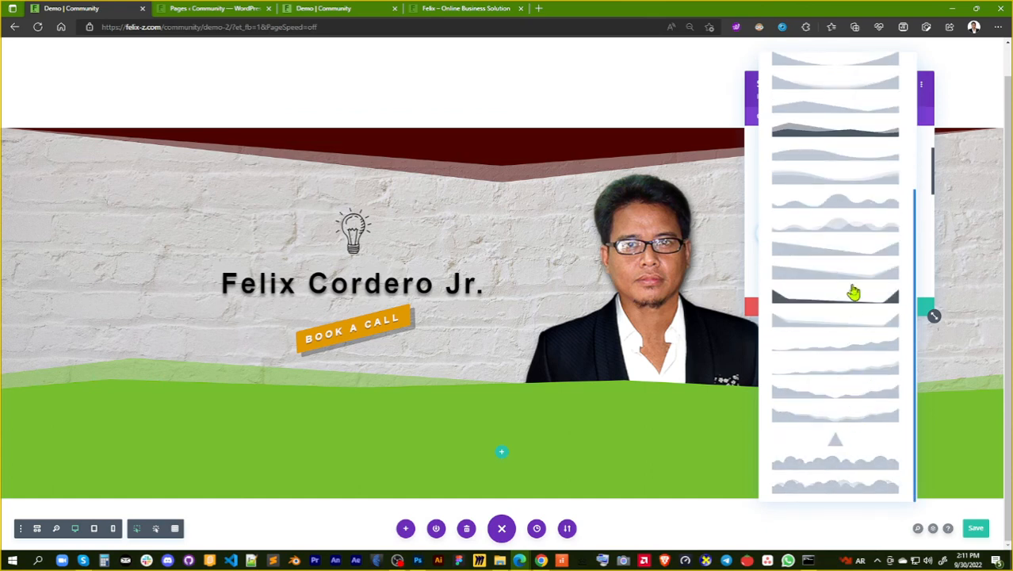
scroll(853, 292, "up", 2)
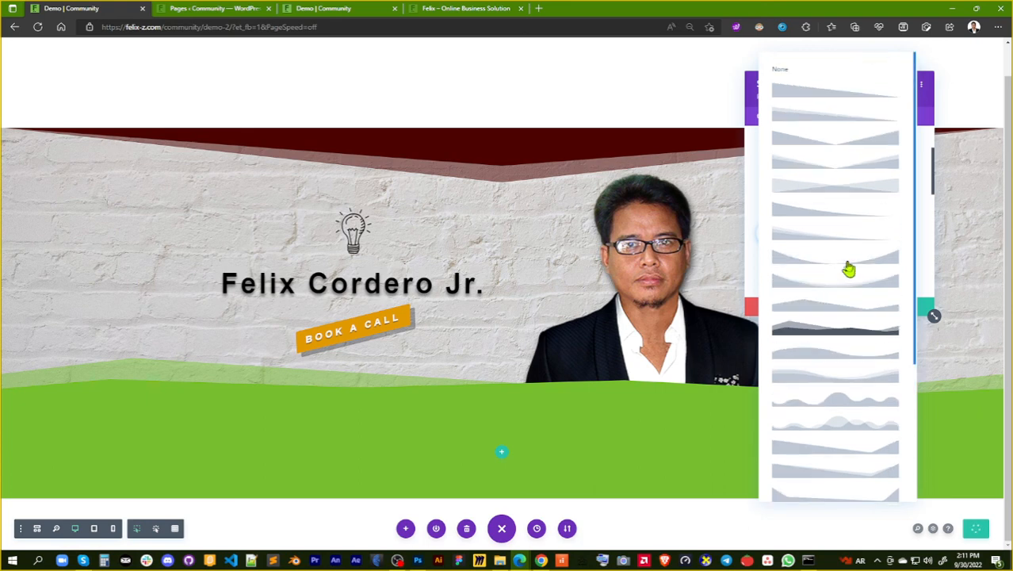
left_click(849, 196)
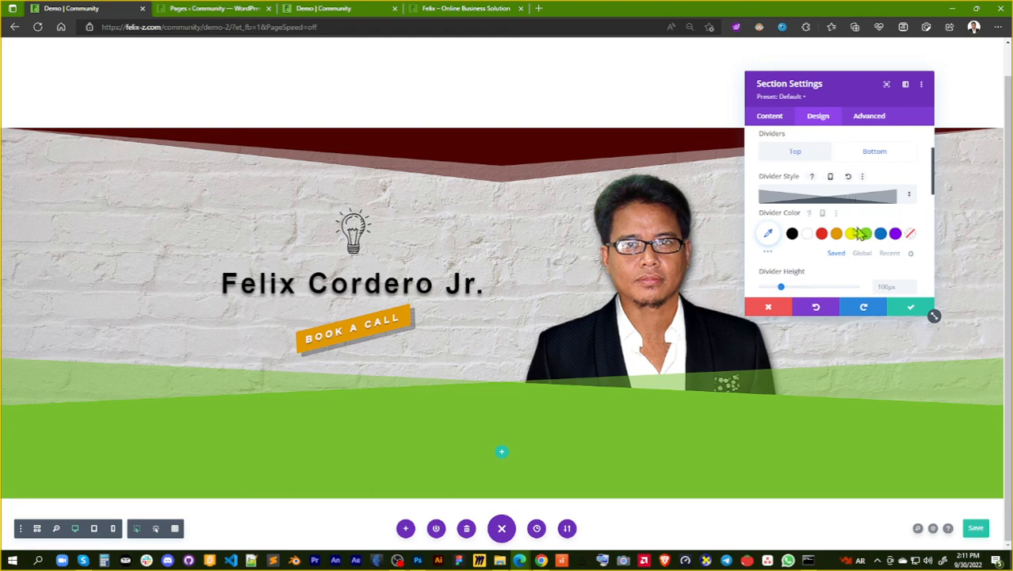
left_click(908, 311)
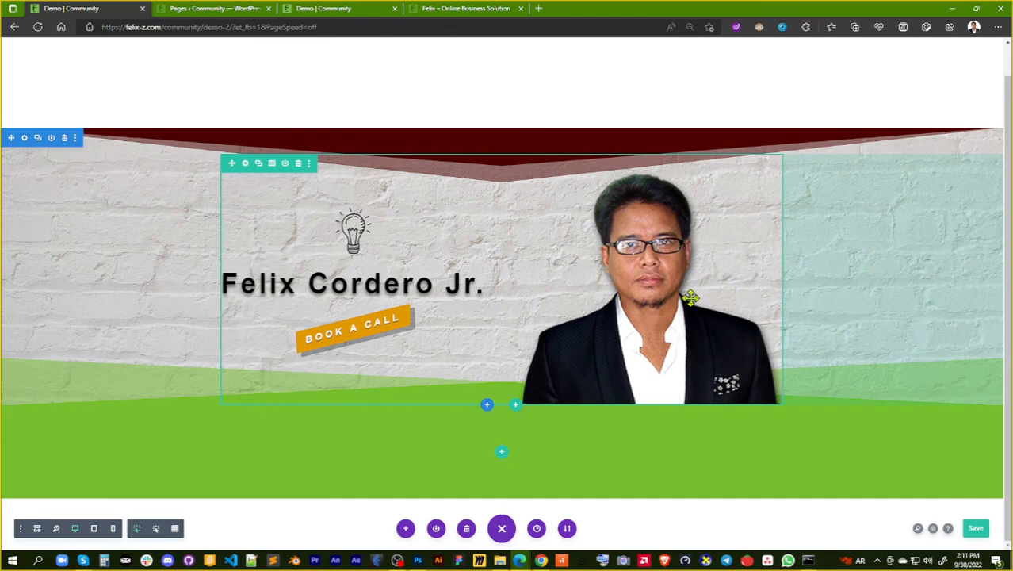
Save the page and reload the live Demo page to check the new bottom divider
left_click(975, 528)
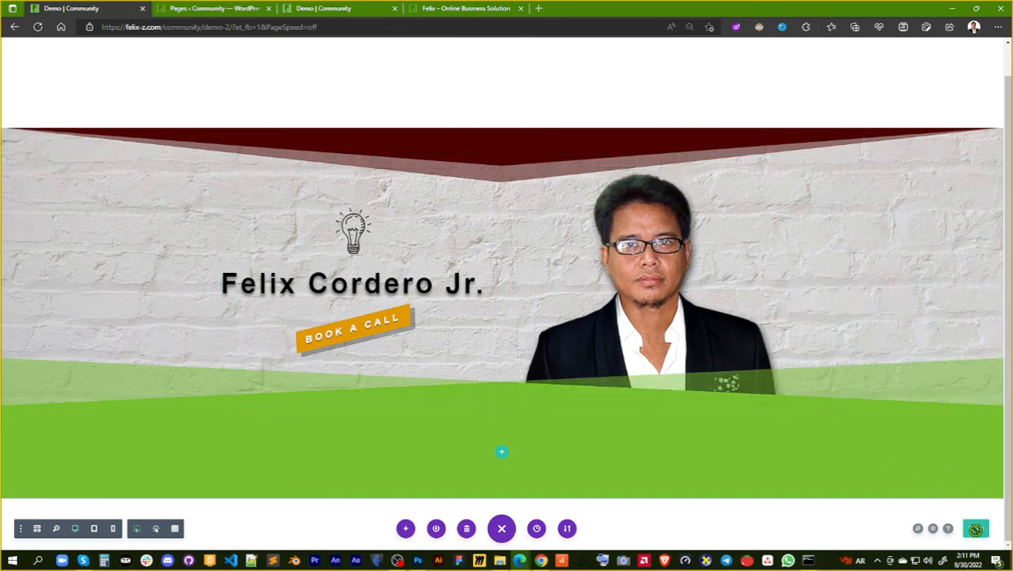
left_click(342, 10)
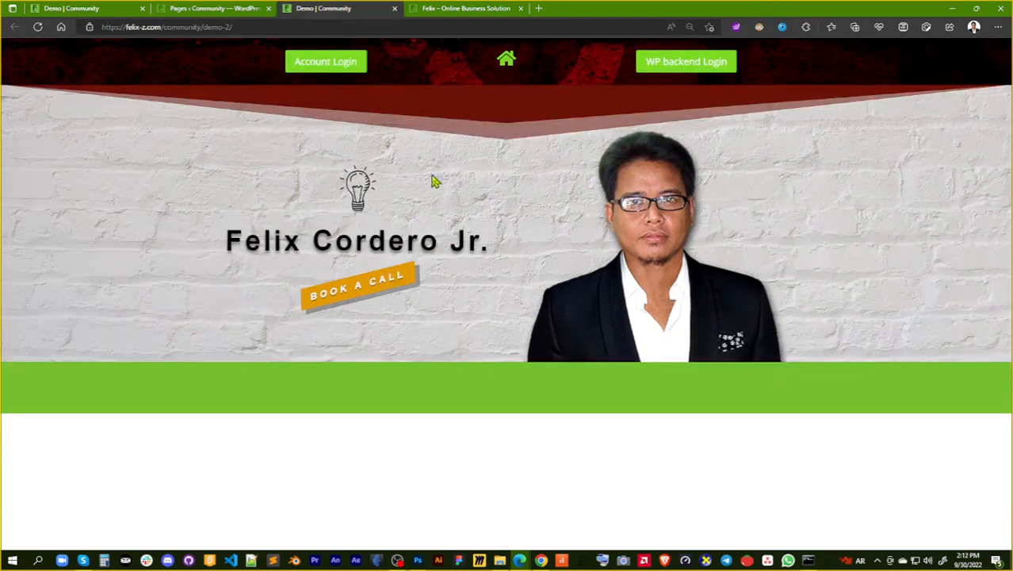
left_click(36, 28)
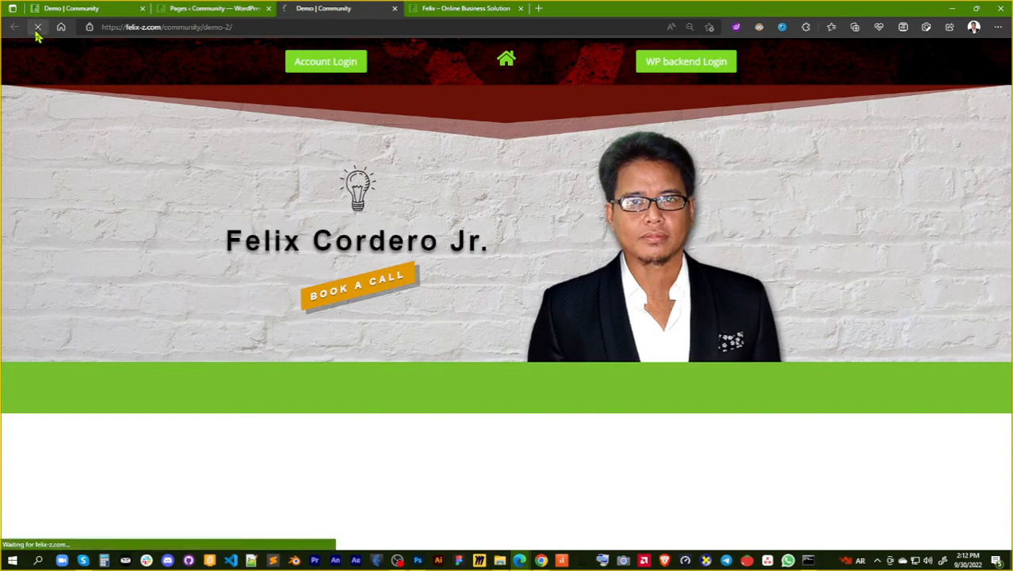